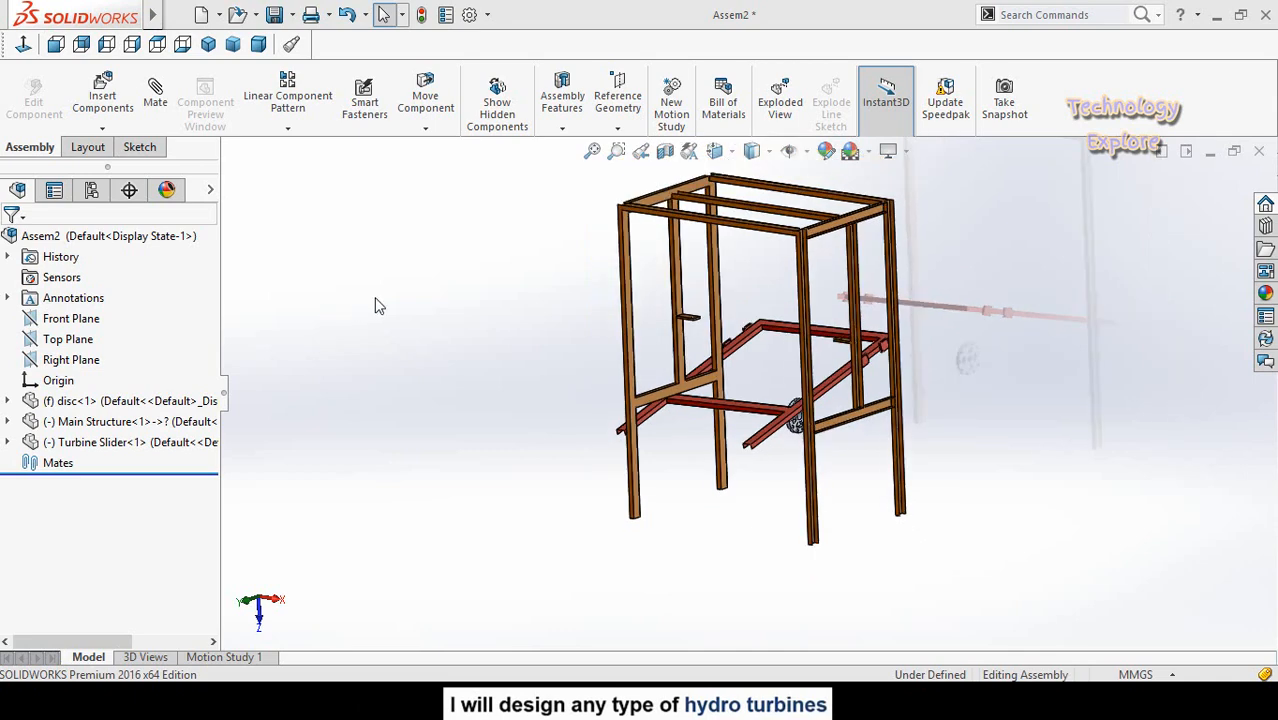
# Examine the advanced mate types and how the turbine slider sits within the main structure
pyautogui.scroll(-1, 713, 174)
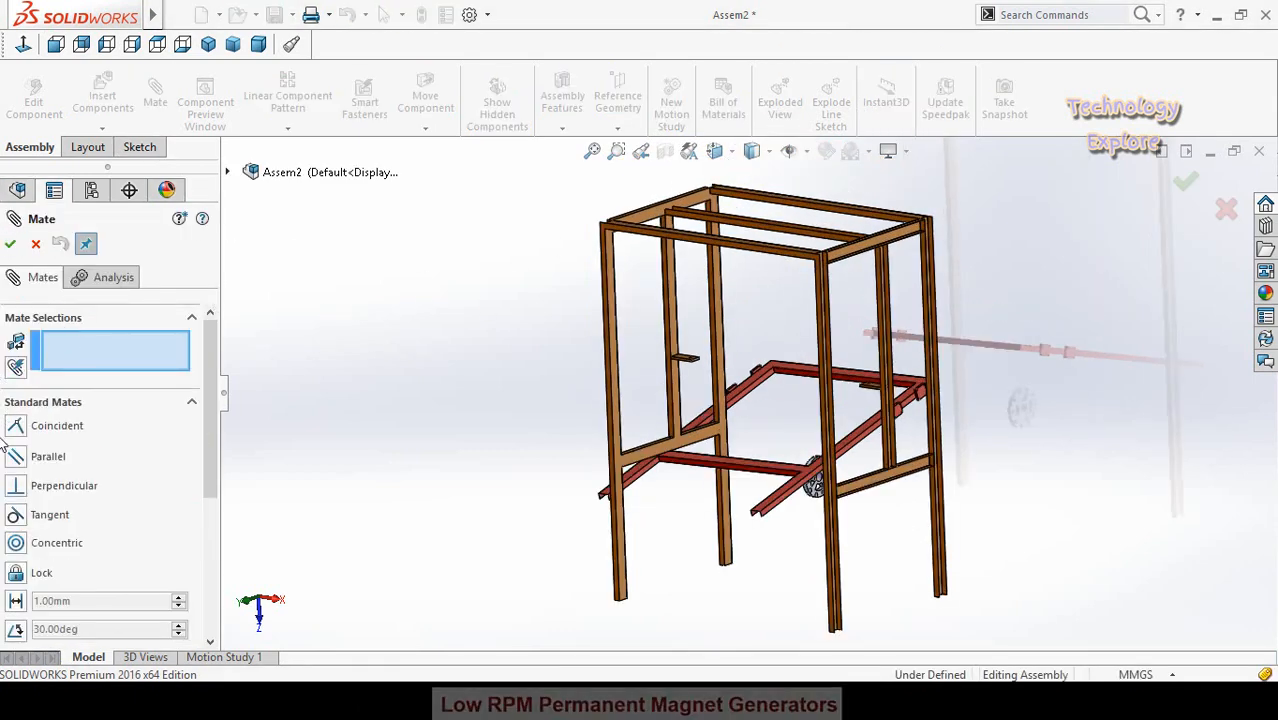
pyautogui.scroll(-2, 6, 430)
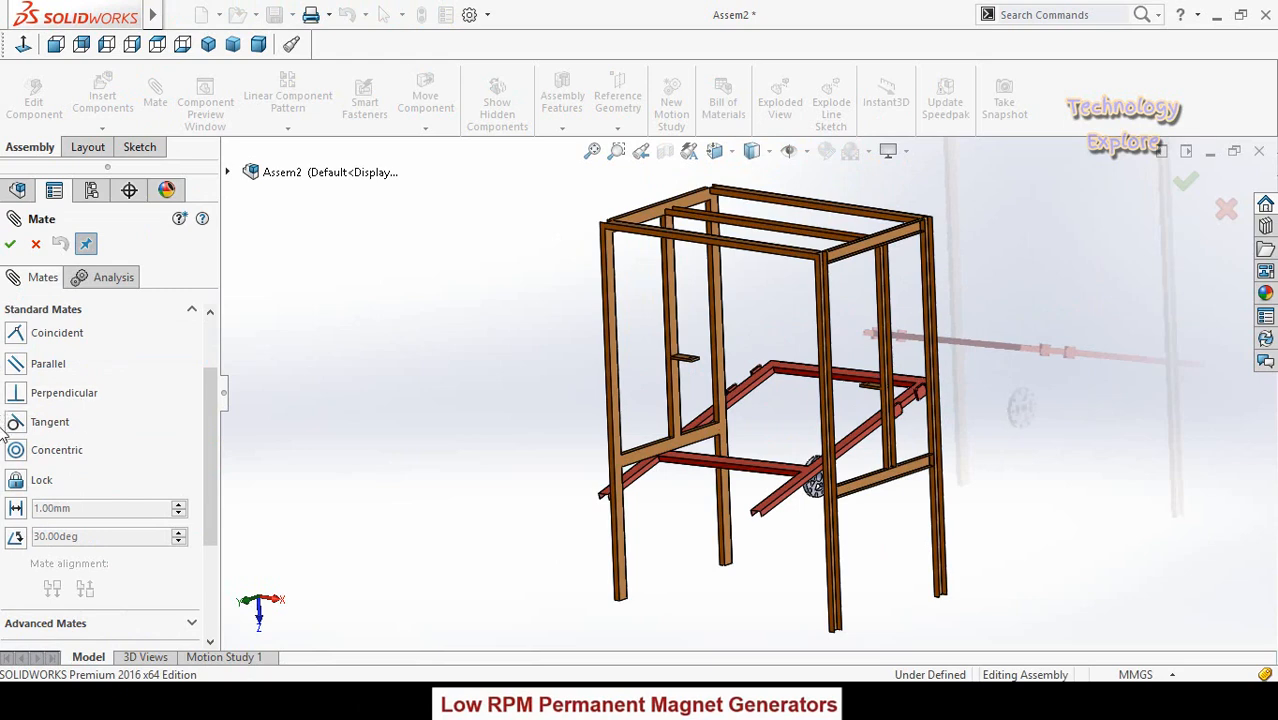
pyautogui.moveTo(205, 431); pyautogui.dragTo(126, 525)
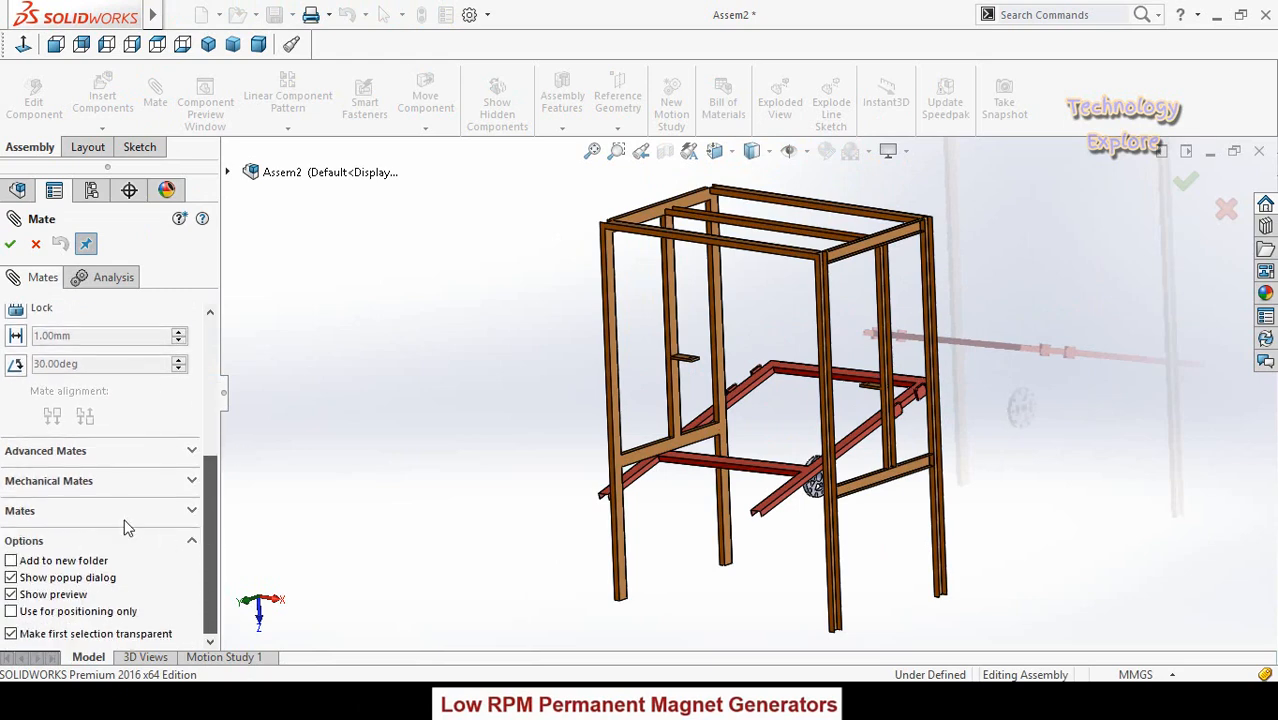
pyautogui.click(72, 455)
pyautogui.moveTo(205, 505); pyautogui.dragTo(206, 446)
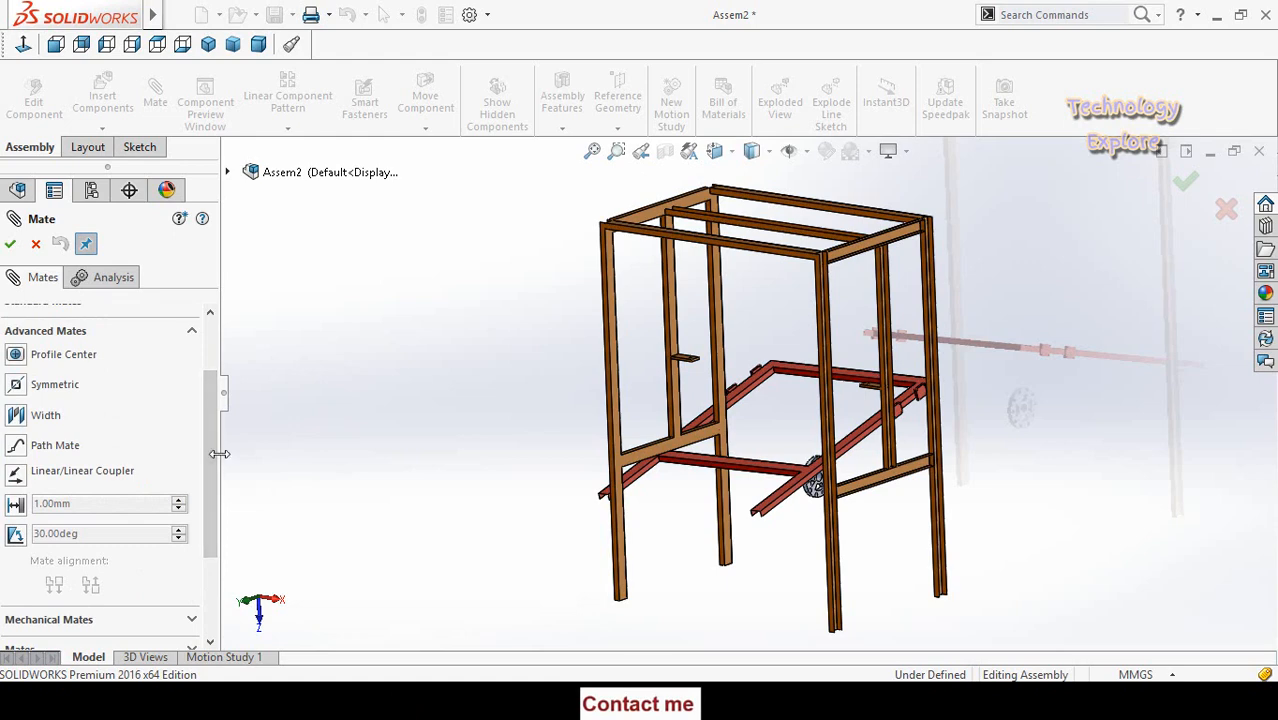
pyautogui.moveTo(207, 464)
pyautogui.mouseDown()
pyautogui.moveTo(207, 475)
pyautogui.moveTo(213, 449)
pyautogui.mouseUp()
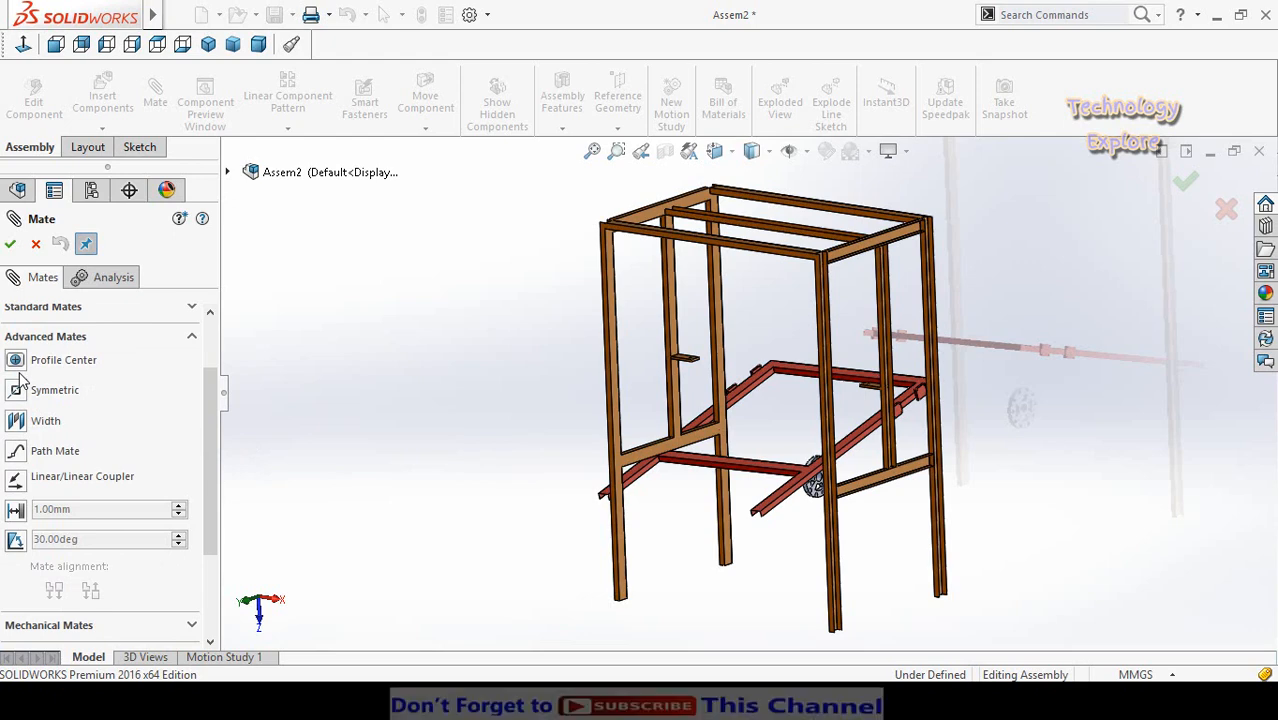
pyautogui.scroll(-1, 145, 420)
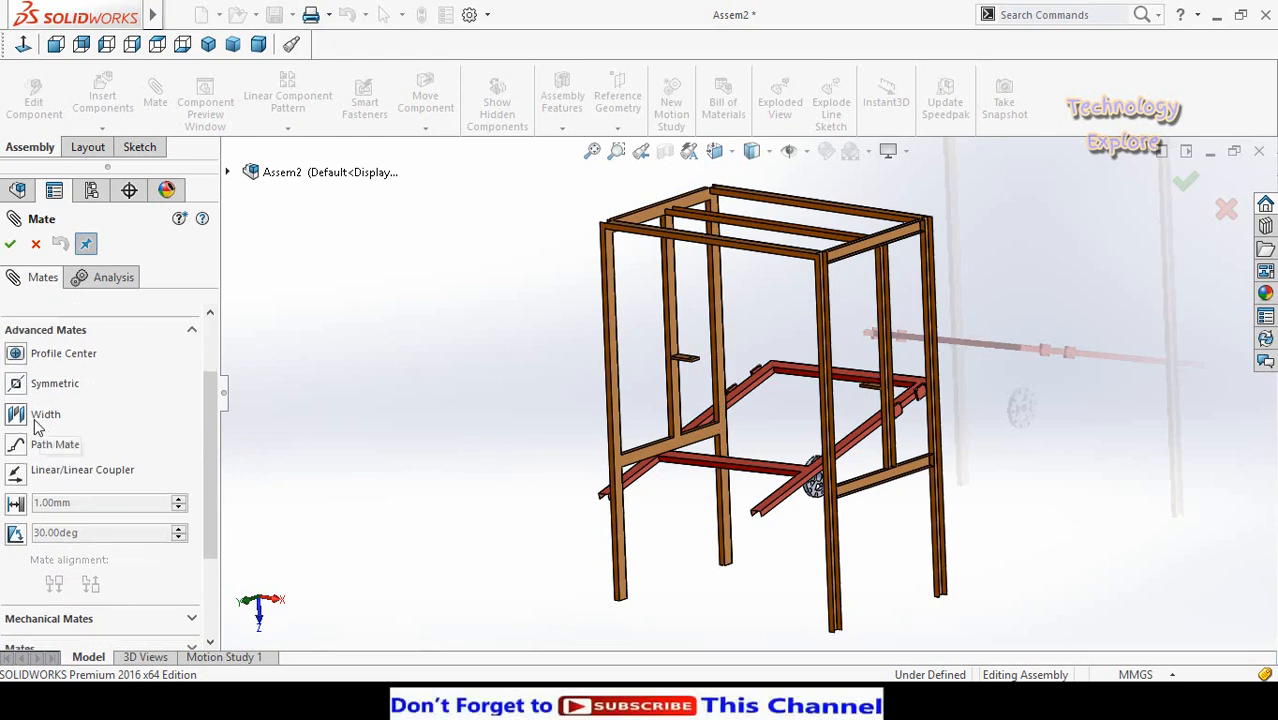
pyautogui.moveTo(519, 437); pyautogui.dragTo(779, 391, button='middle')
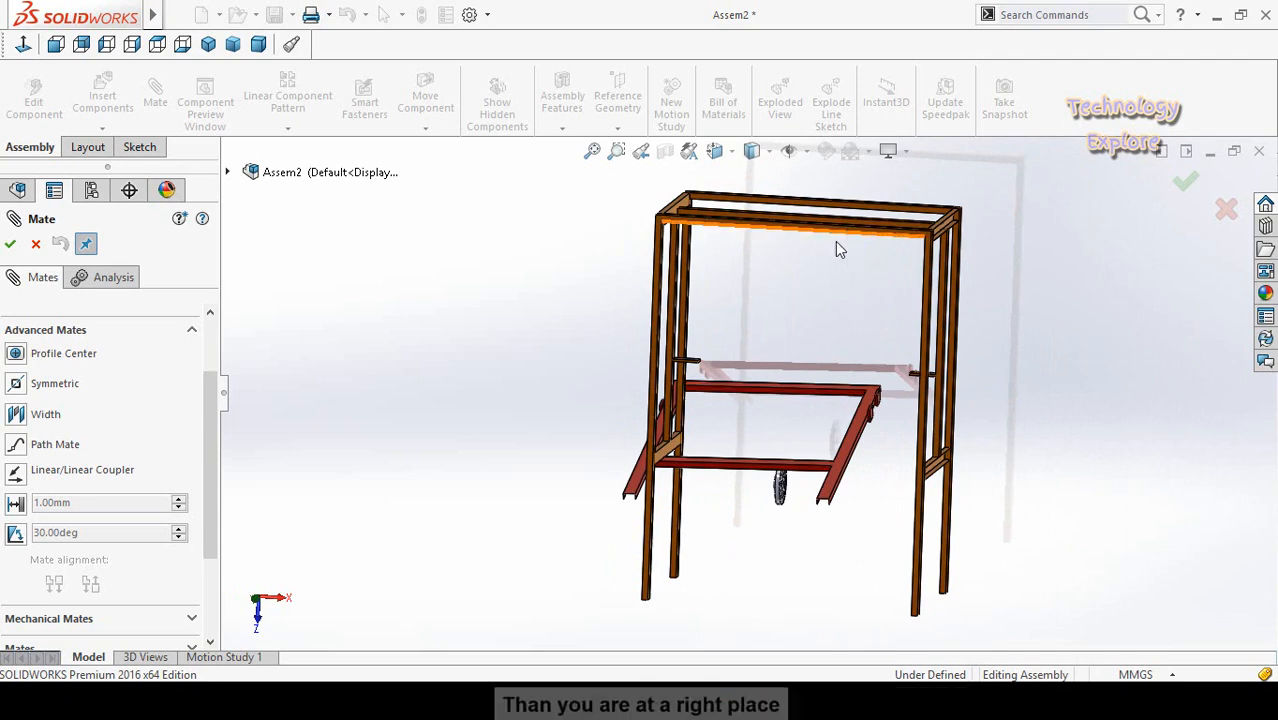
pyautogui.moveTo(829, 314)
pyautogui.mouseDown(button='middle')
pyautogui.moveTo(785, 305)
pyautogui.moveTo(779, 362)
pyautogui.moveTo(807, 294)
pyautogui.moveTo(815, 318)
pyautogui.mouseUp(button='middle')
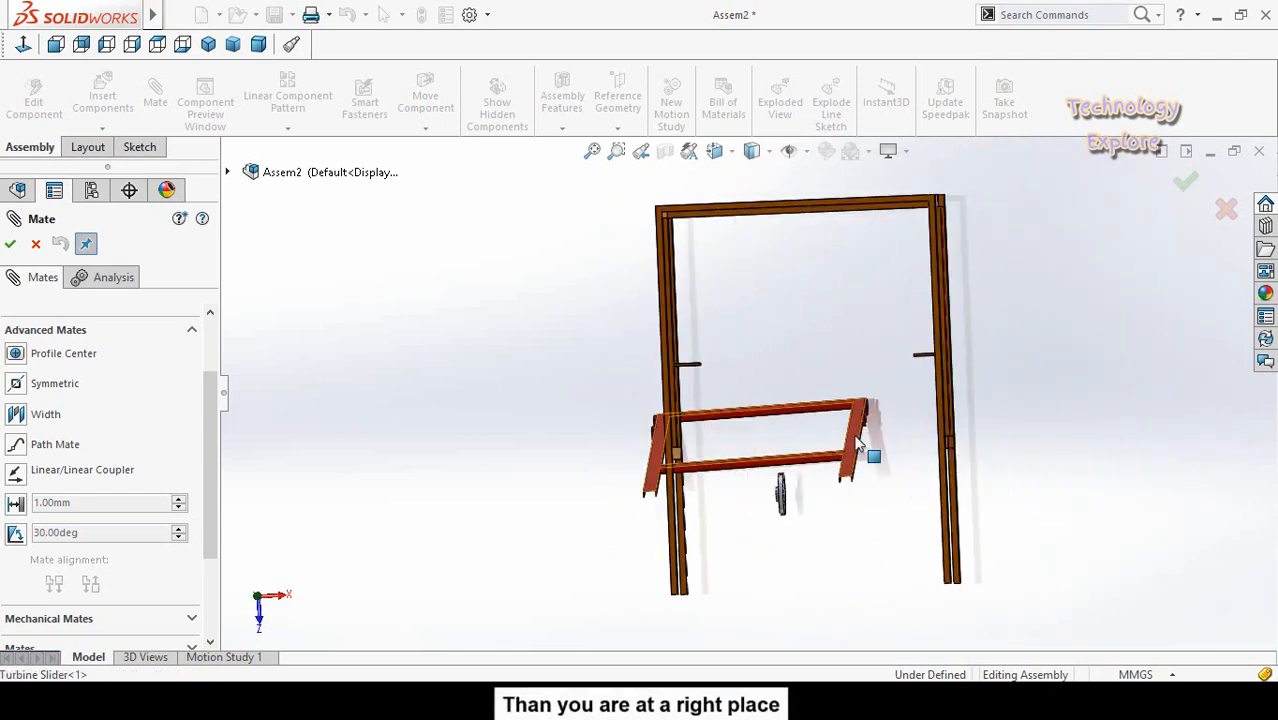
pyautogui.moveTo(887, 417); pyautogui.dragTo(843, 396, button='middle')
pyautogui.moveTo(898, 450)
pyautogui.mouseDown()
pyautogui.moveTo(890, 443)
pyautogui.moveTo(902, 452)
pyautogui.mouseUp()
pyautogui.moveTo(847, 556)
pyautogui.mouseDown(button='middle')
pyautogui.moveTo(856, 497)
pyautogui.moveTo(829, 556)
pyautogui.mouseUp(button='middle')
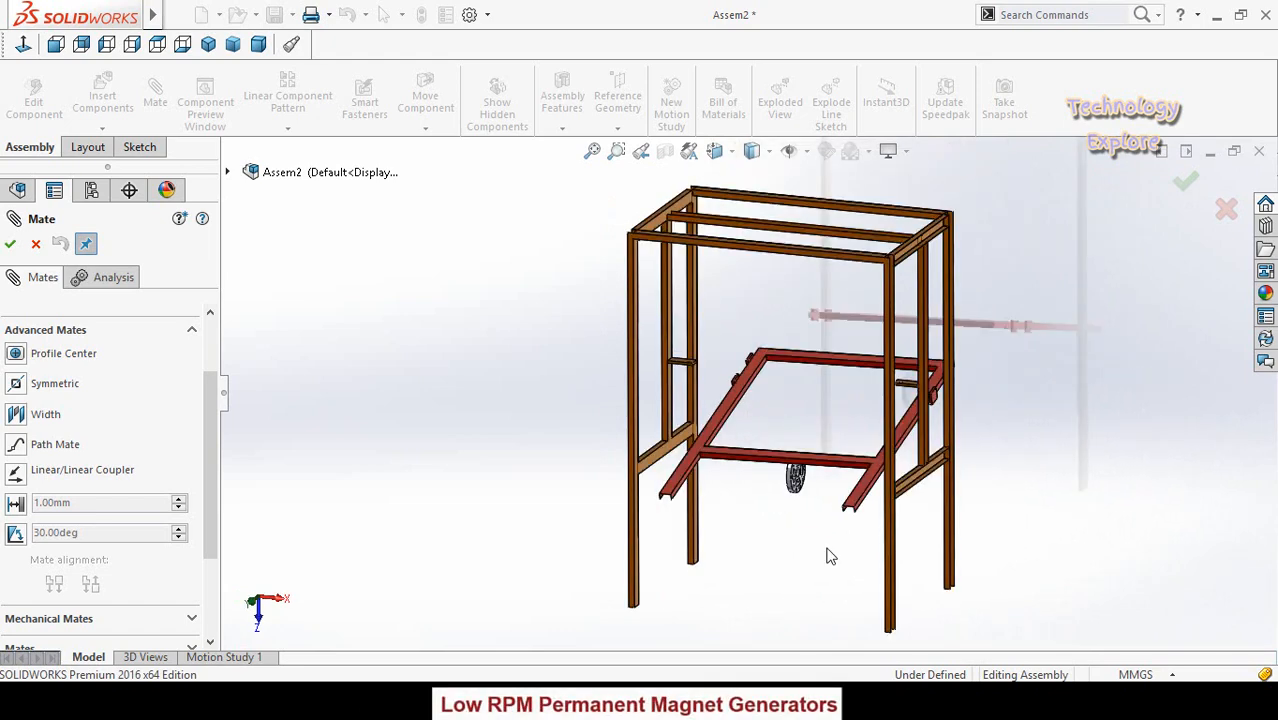
pyautogui.moveTo(787, 394); pyautogui.dragTo(819, 403, button='middle')
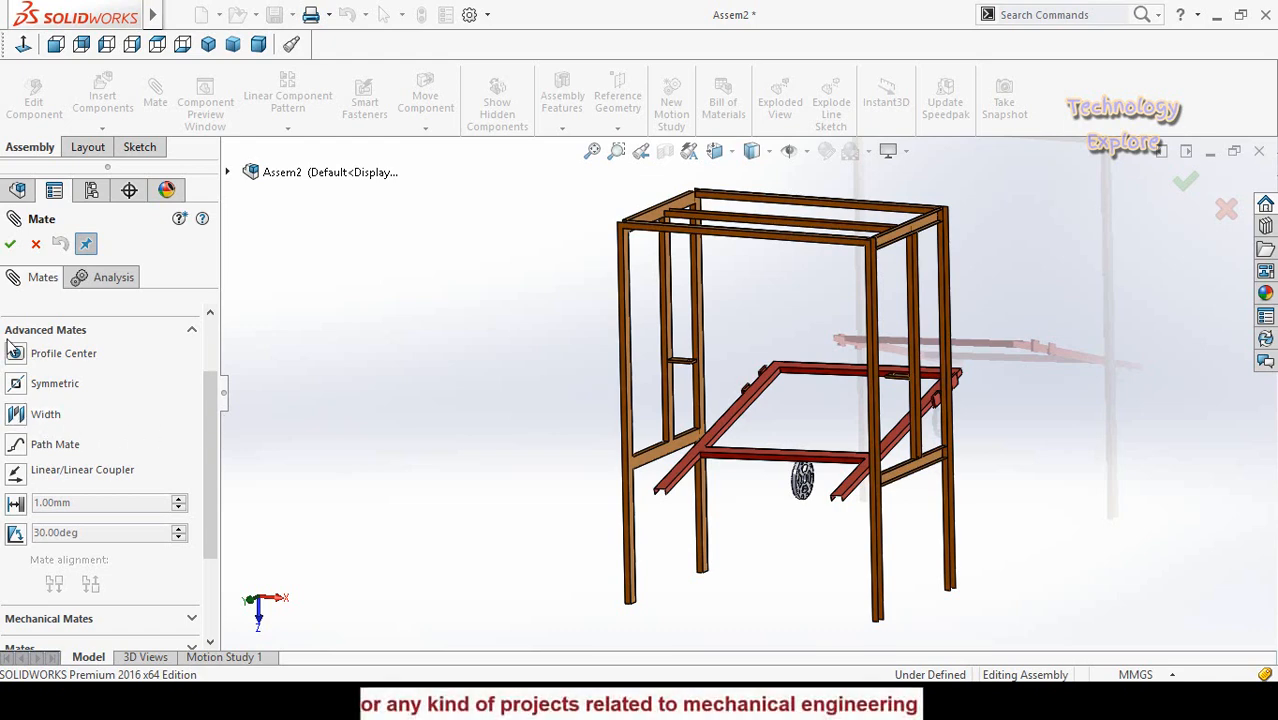
pyautogui.click(15, 416)
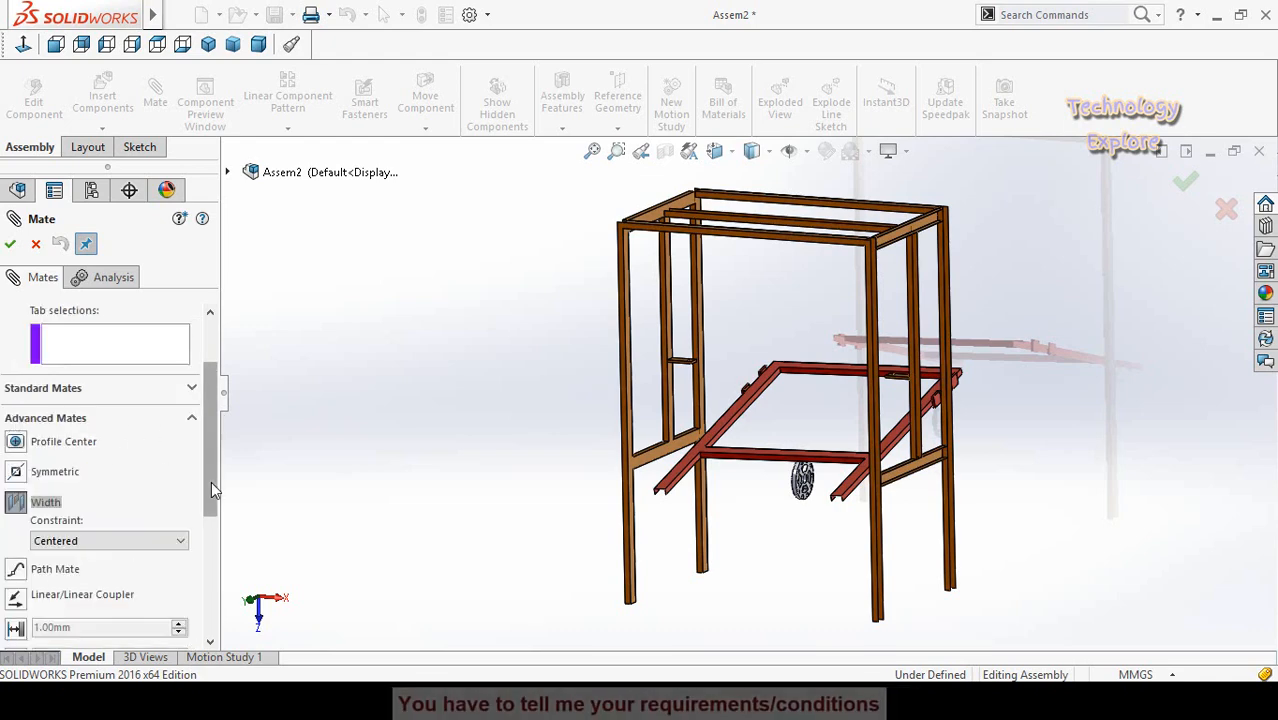
pyautogui.moveTo(211, 481); pyautogui.dragTo(210, 436)
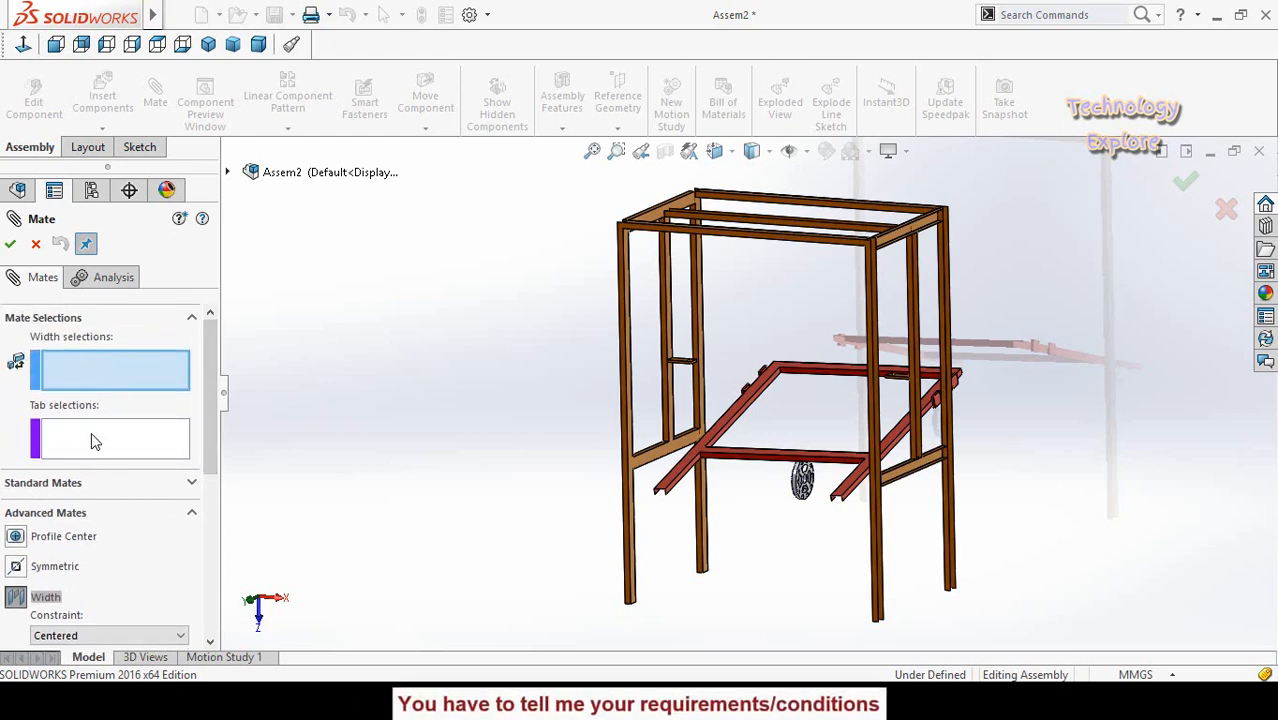
pyautogui.scroll(-4, 925, 418)
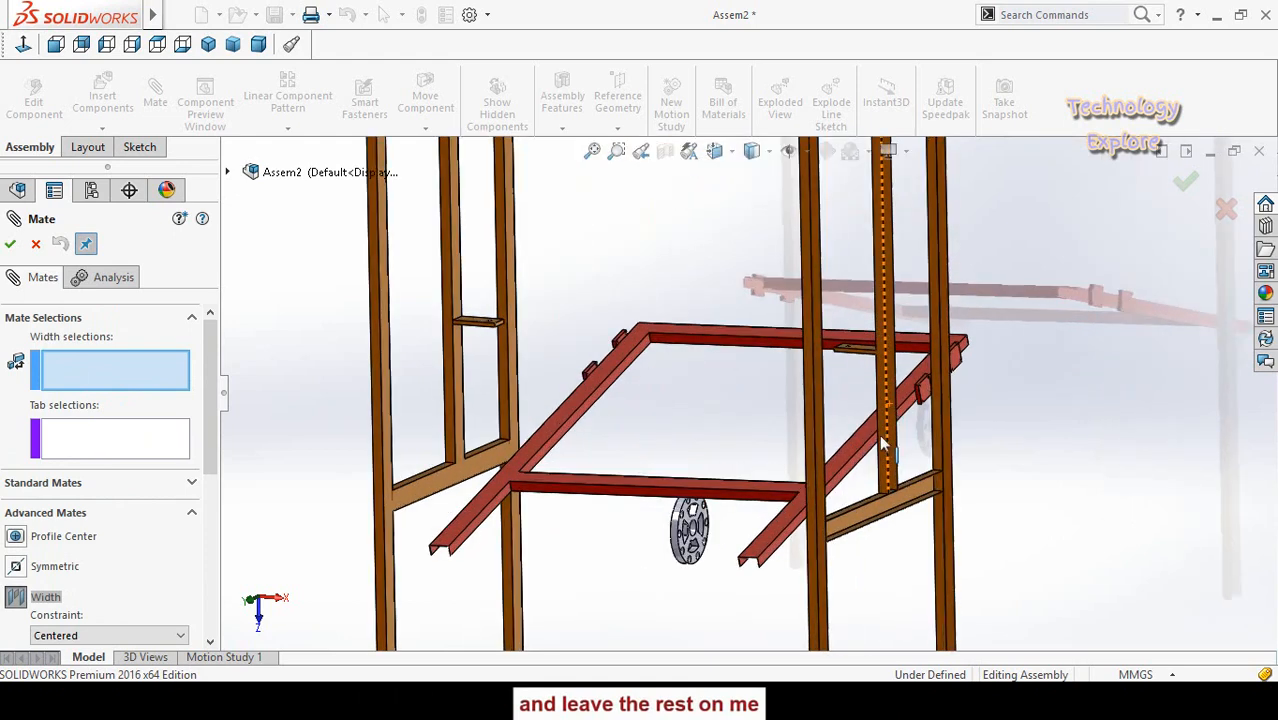
pyautogui.scroll(-2, 838, 478)
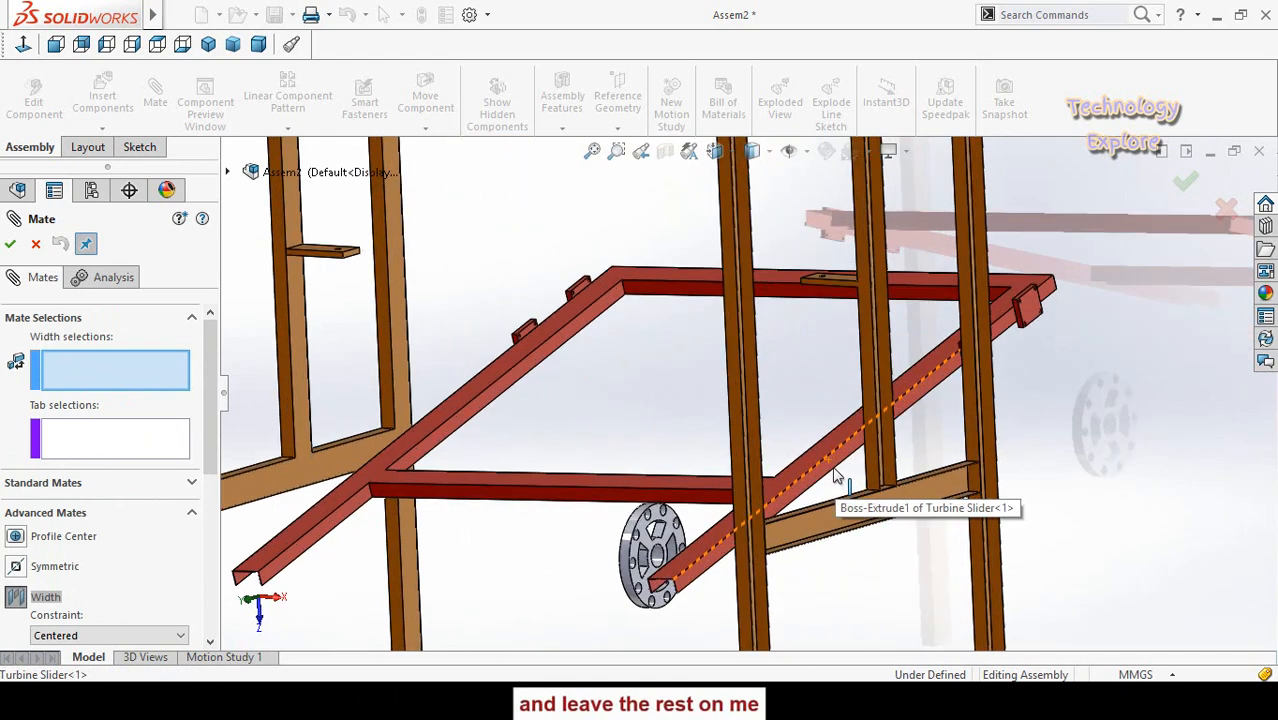
pyautogui.click(830, 470)
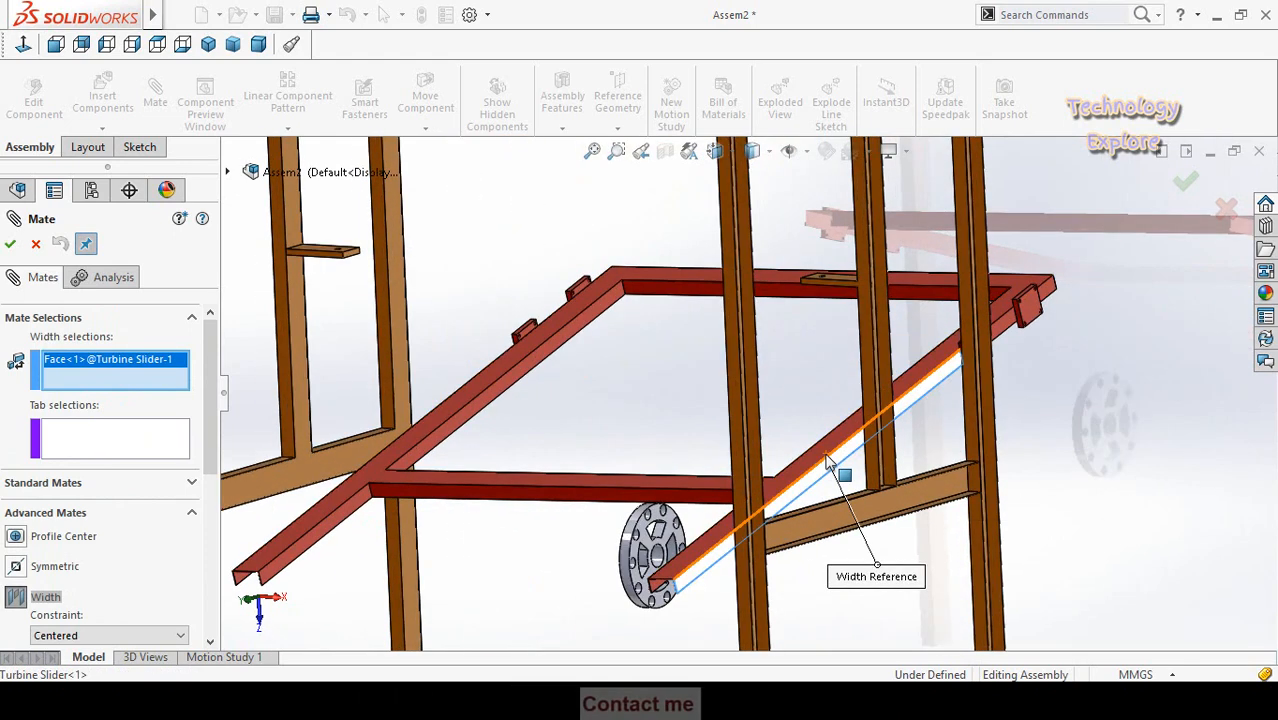
pyautogui.scroll(2, 673, 410)
pyautogui.scroll(3, 674, 411)
pyautogui.moveTo(656, 417); pyautogui.dragTo(713, 419, button='middle')
pyautogui.scroll(-3, 596, 415)
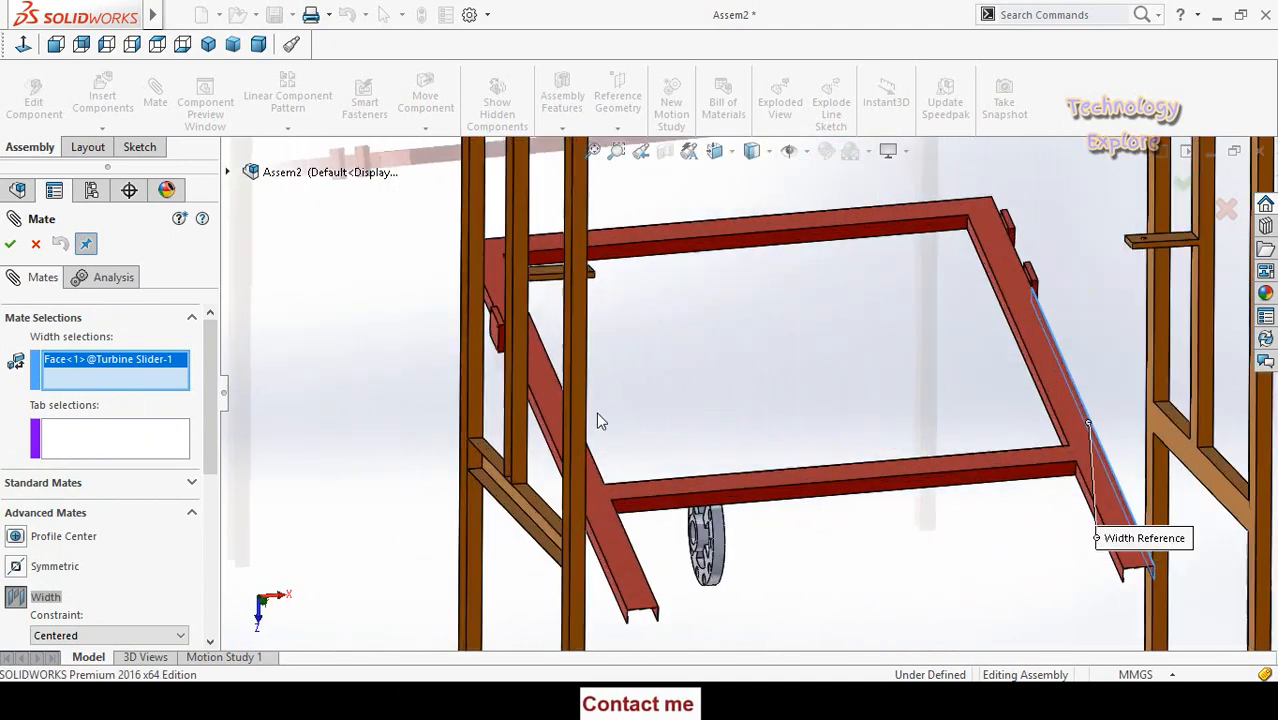
pyautogui.scroll(-3, 548, 455)
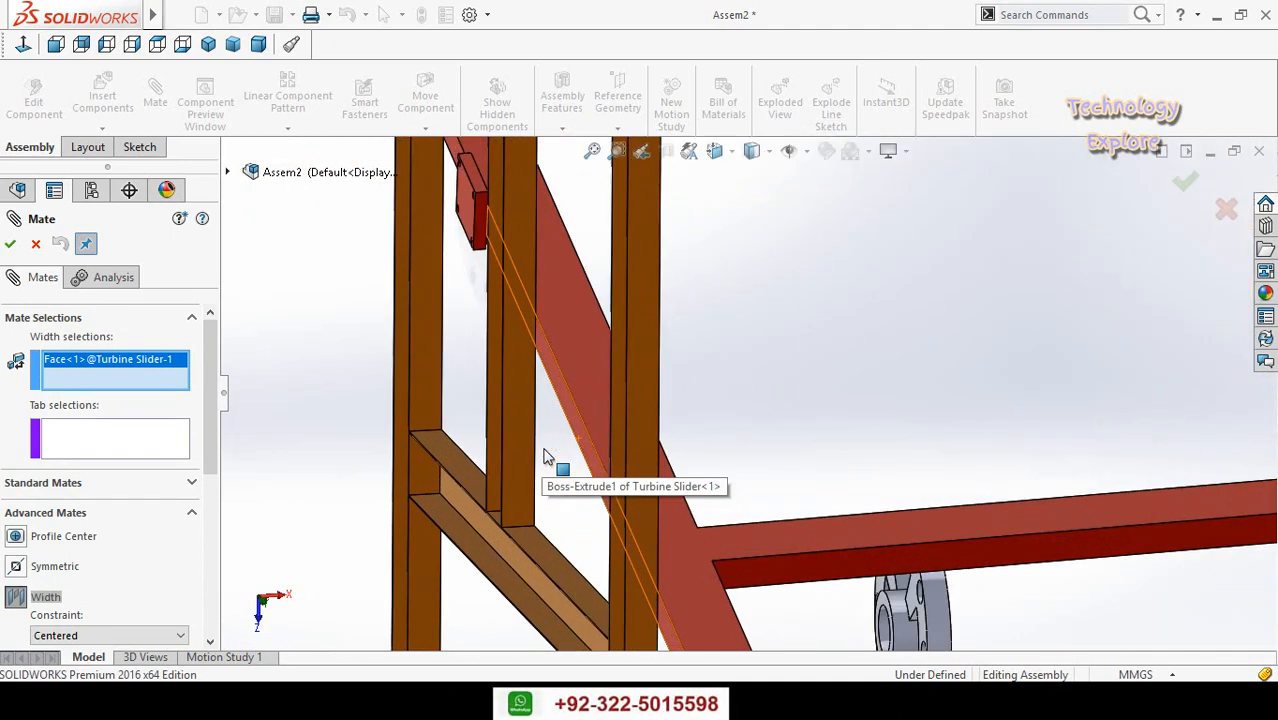
pyautogui.click(600, 440)
pyautogui.scroll(5, 878, 419)
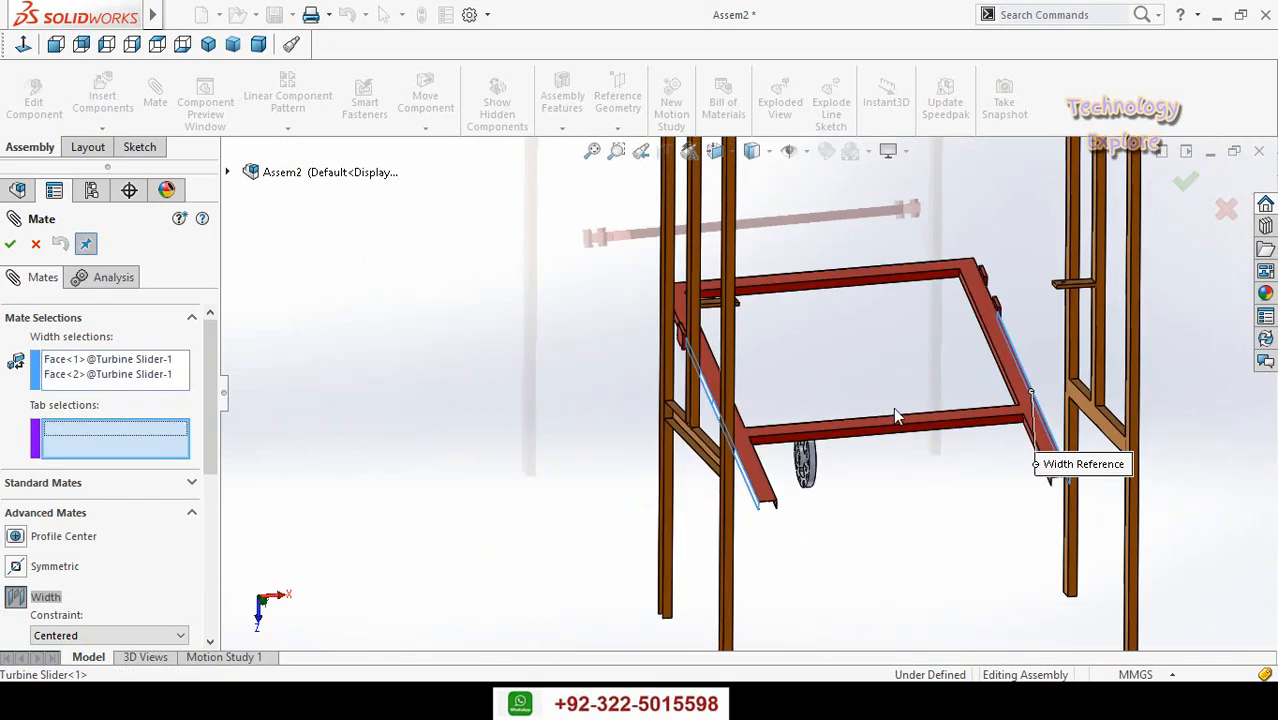
pyautogui.moveTo(893, 407); pyautogui.dragTo(805, 494, button='middle')
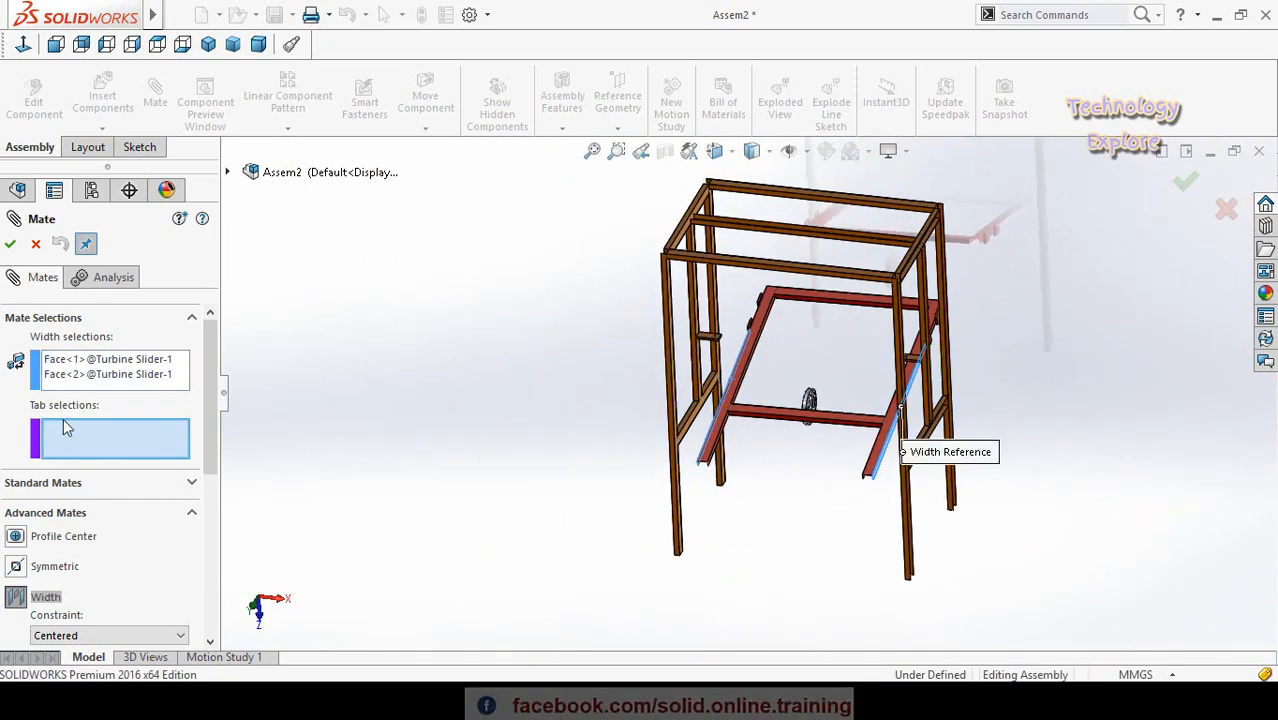
pyautogui.click(104, 438)
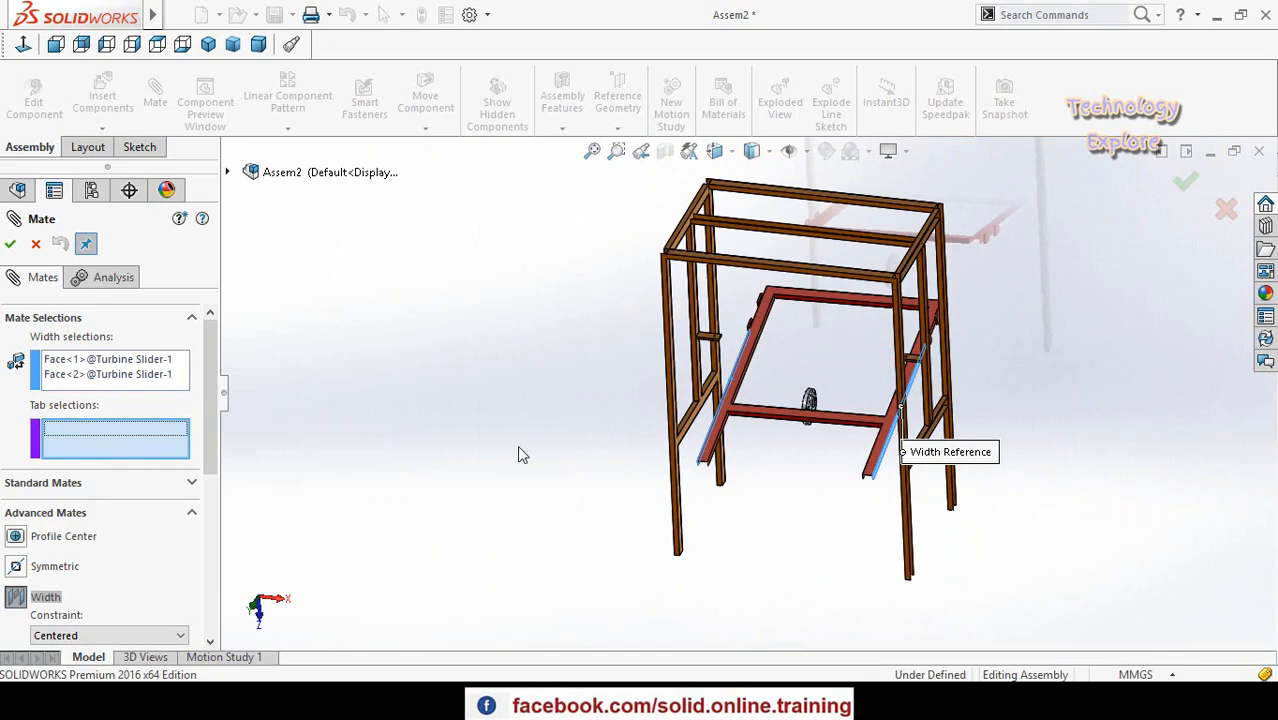
pyautogui.scroll(-5, 769, 392)
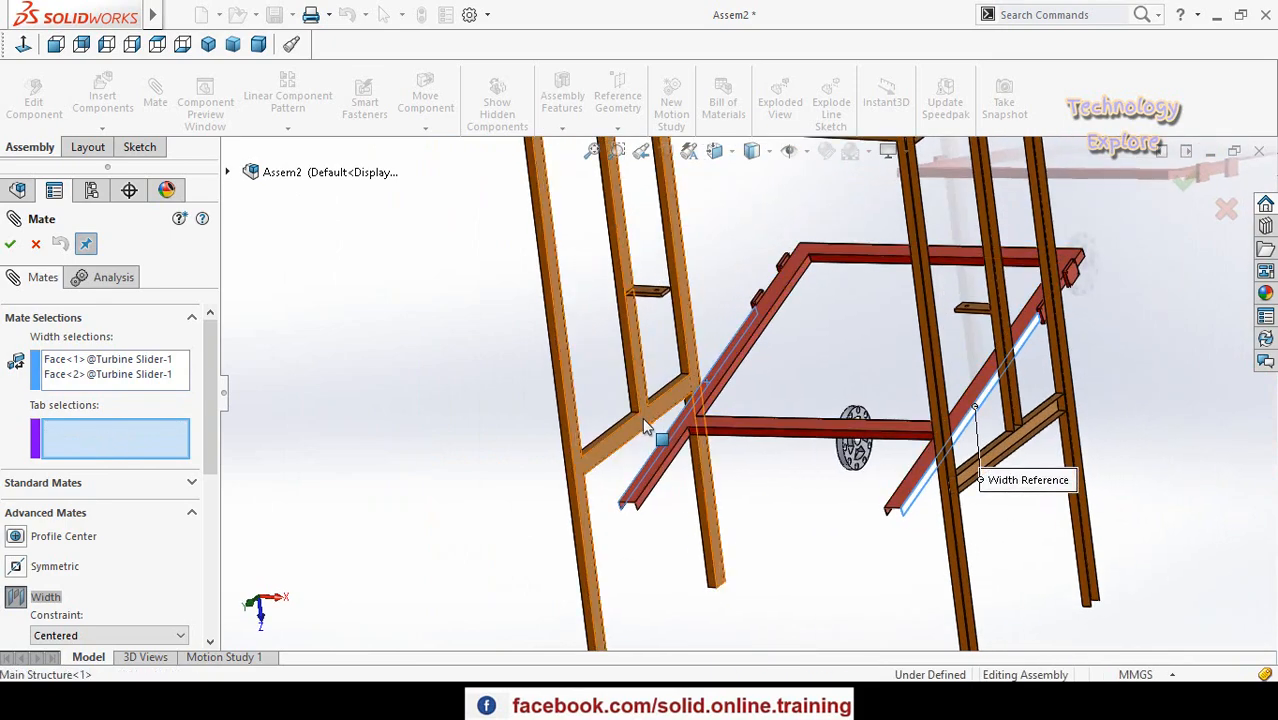
pyautogui.click(642, 417)
pyautogui.scroll(5, 773, 511)
pyautogui.moveTo(775, 510); pyautogui.dragTo(847, 562, button='middle')
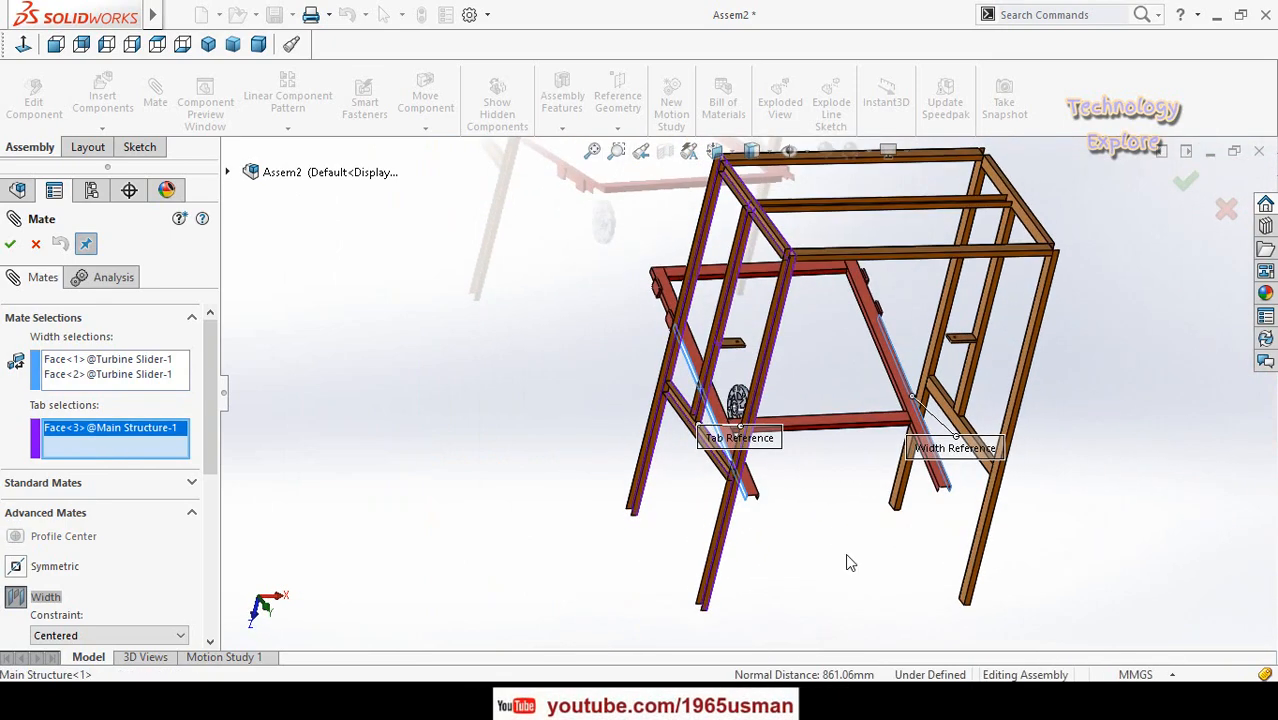
pyautogui.scroll(-3, 988, 380)
pyautogui.click(840, 465)
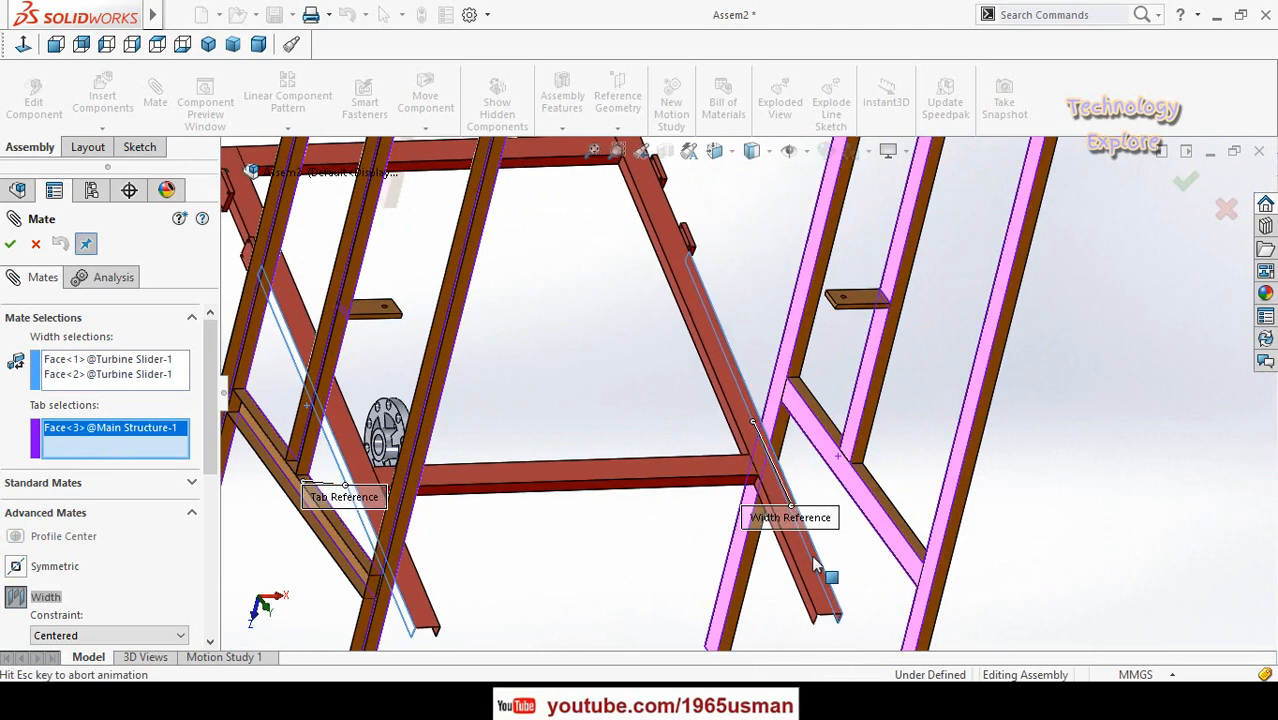
pyautogui.scroll(5, 656, 551)
pyautogui.moveTo(656, 551); pyautogui.dragTo(599, 479, button='middle')
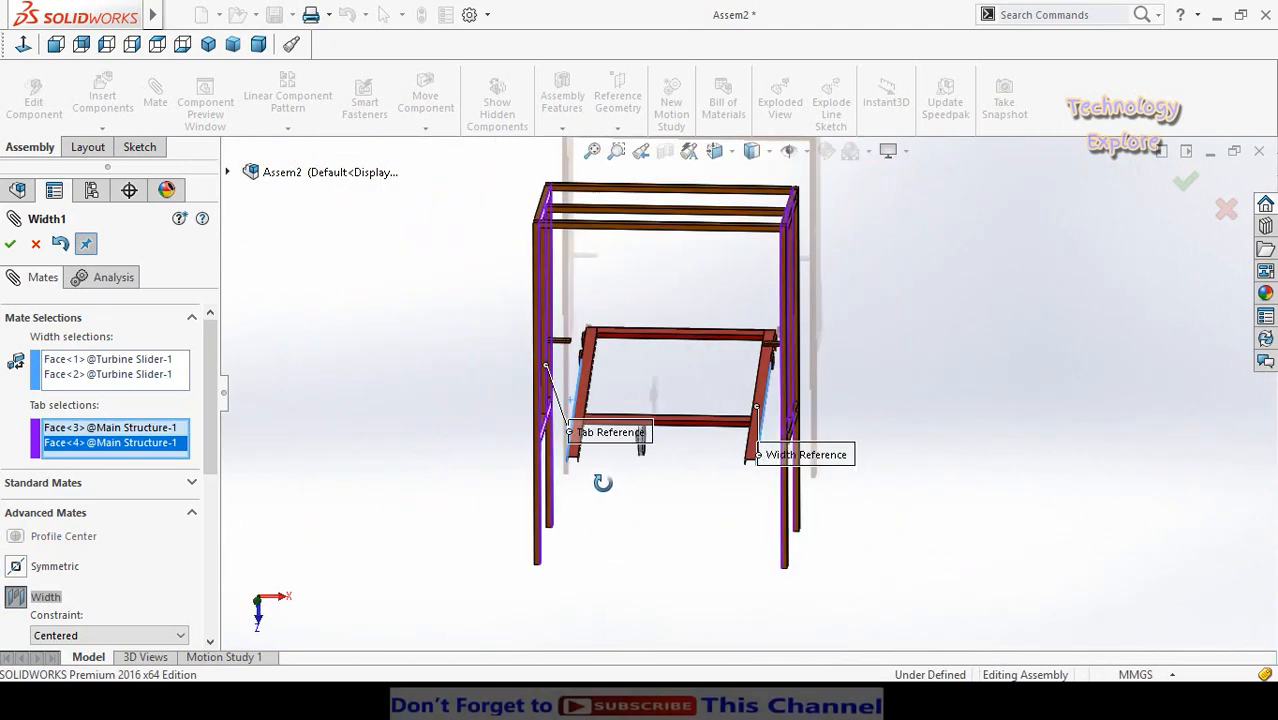
pyautogui.click(34, 244)
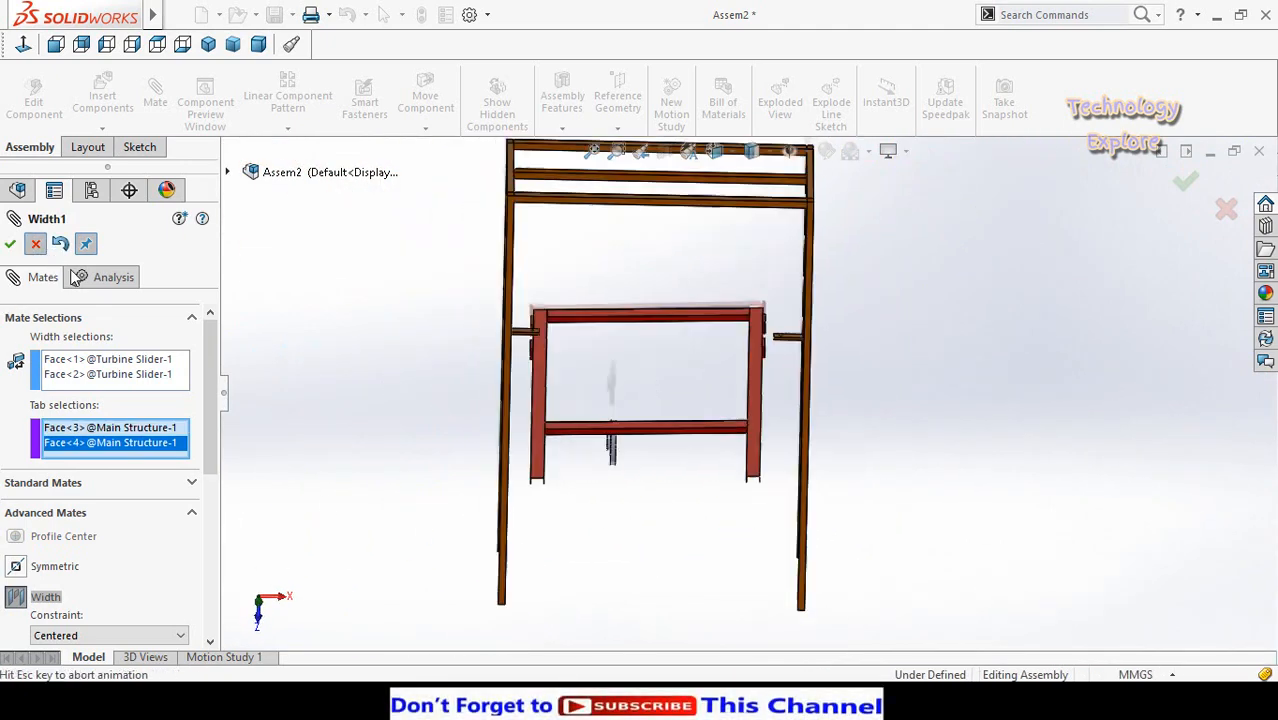
# Move the turbine slider out of the main structure so it sits beside the frame
pyautogui.moveTo(782, 467); pyautogui.dragTo(733, 456, button='middle')
pyautogui.moveTo(675, 419); pyautogui.dragTo(476, 406)
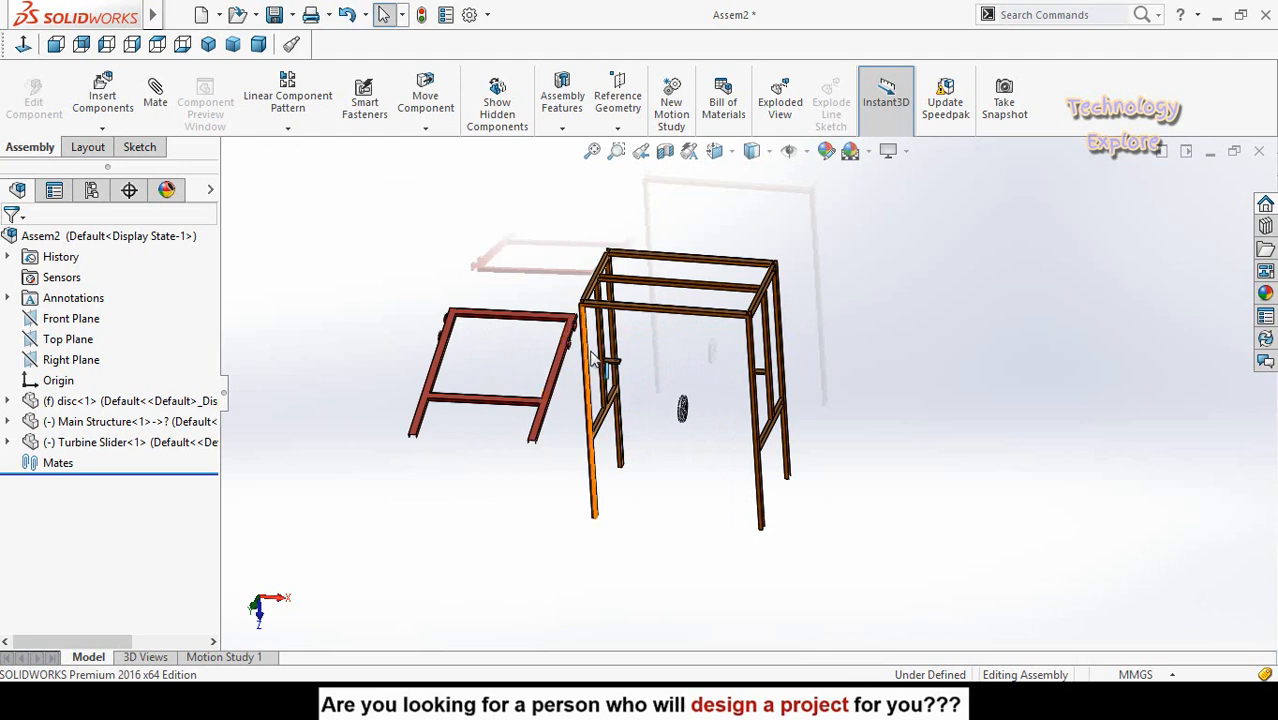
pyautogui.scroll(-2, 570, 350)
# Start a Centered Width mate with the two inner side faces of the main structure as width selections
pyautogui.click(155, 95)
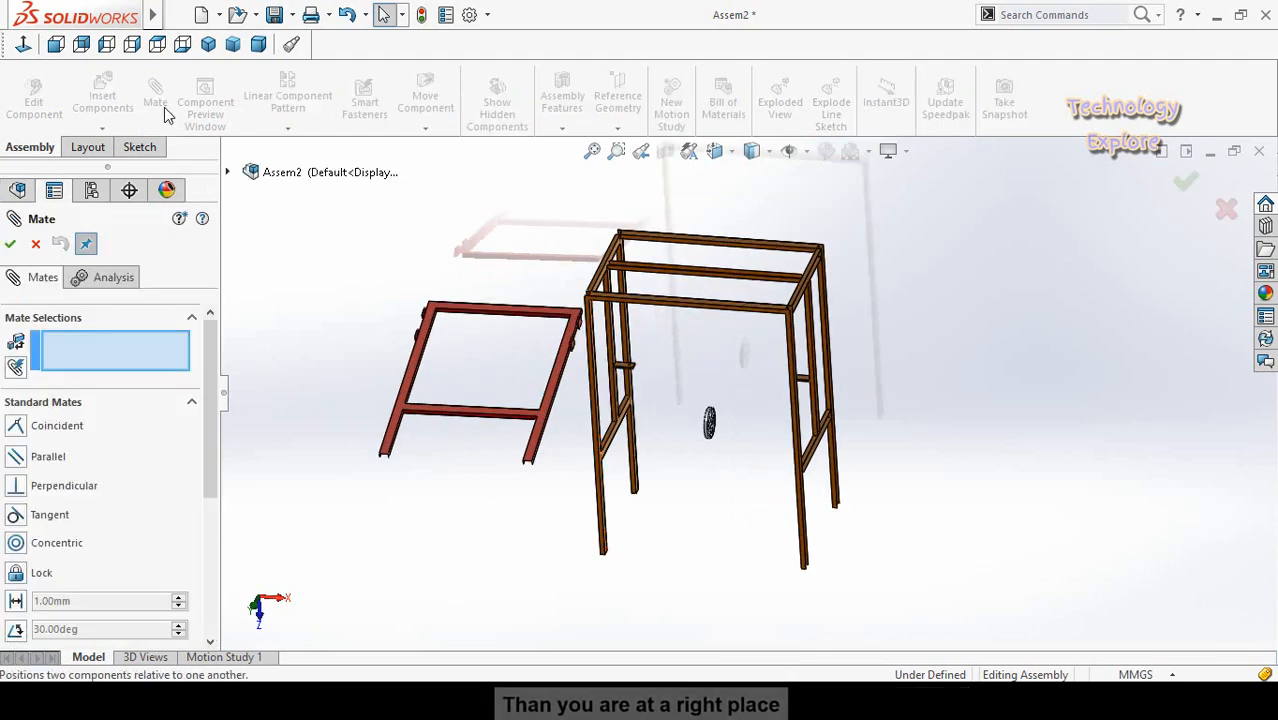
pyautogui.scroll(-3, 5, 423)
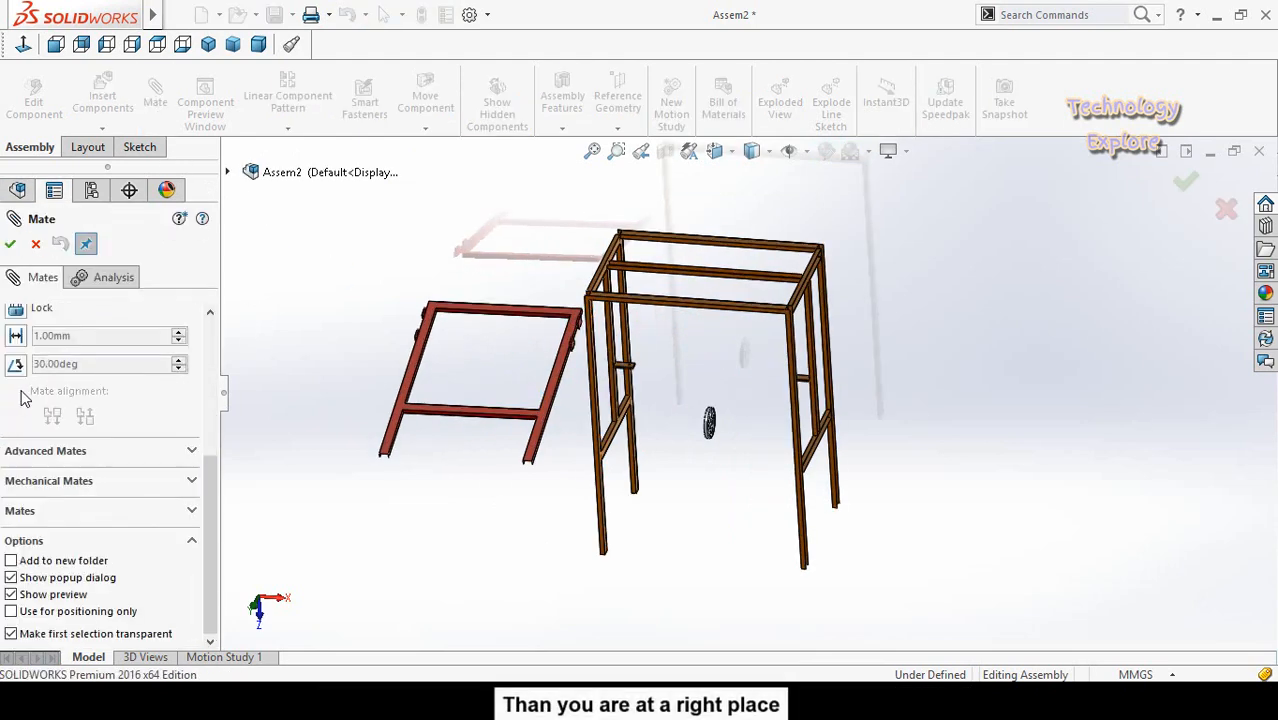
pyautogui.click(44, 456)
pyautogui.scroll(3, 5, 395)
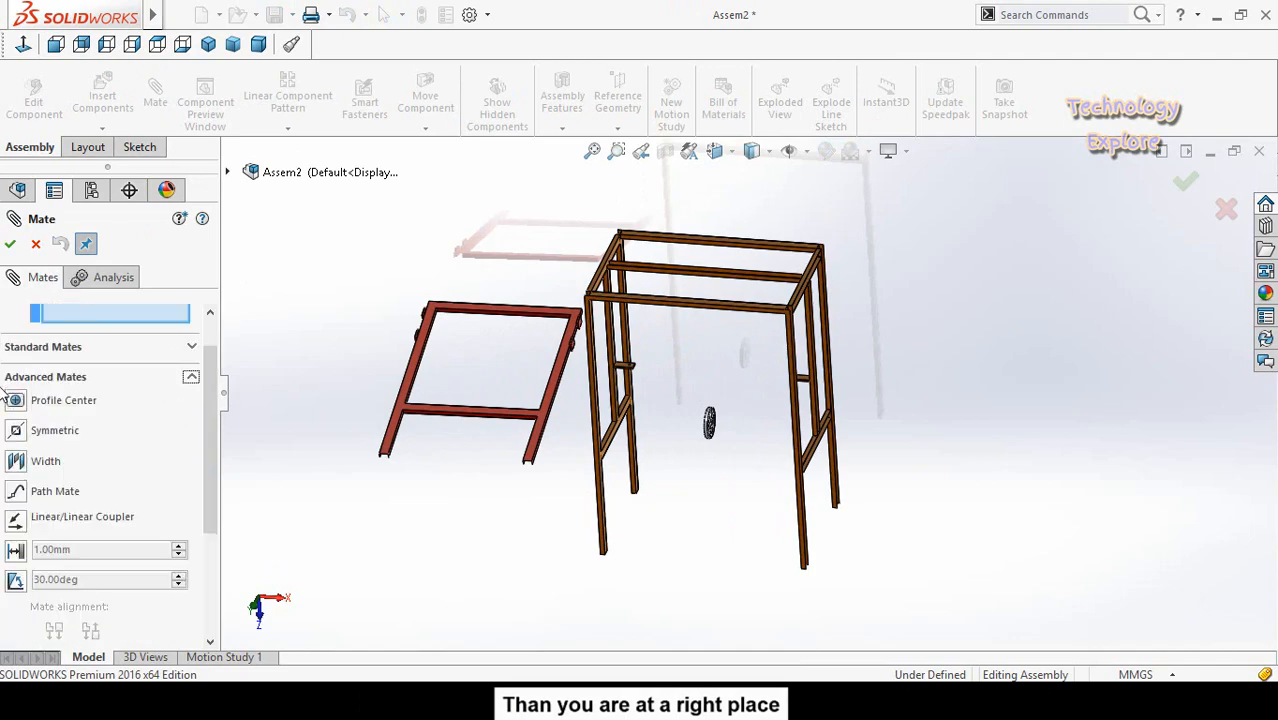
pyautogui.click(18, 461)
pyautogui.scroll(-5, 590, 453)
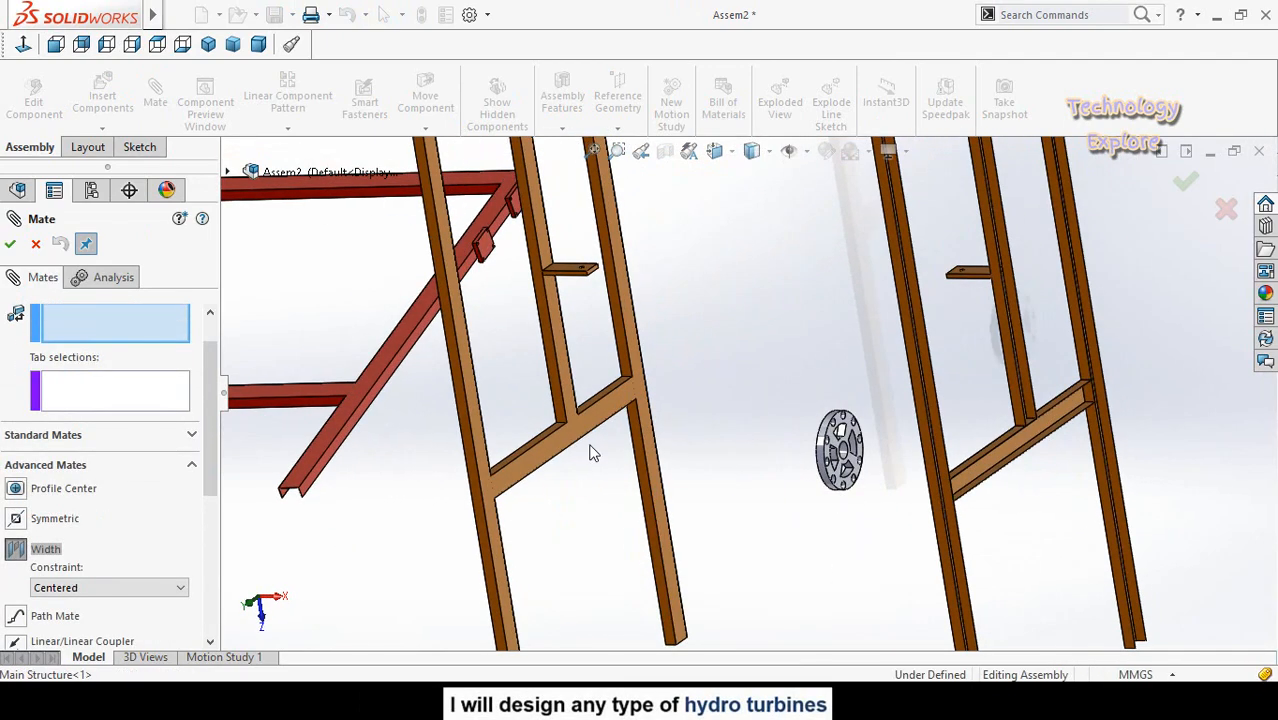
pyautogui.click(575, 445)
pyautogui.scroll(3, 747, 493)
pyautogui.moveTo(747, 493); pyautogui.dragTo(1065, 445, button='middle')
pyautogui.click(1070, 432)
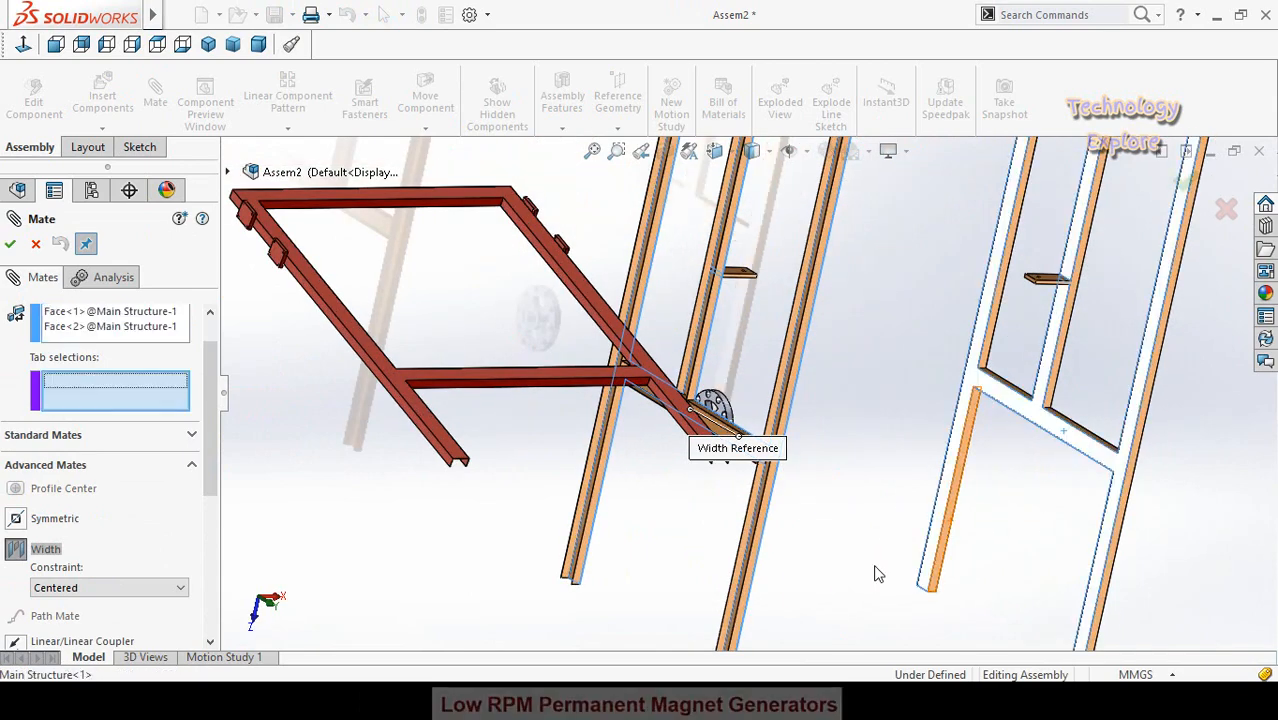
# Add the outer side faces of the turbine slider's two rails as the tab selections of the Width mate
pyautogui.scroll(3, 855, 537)
pyautogui.moveTo(853, 532); pyautogui.dragTo(833, 567, button='middle')
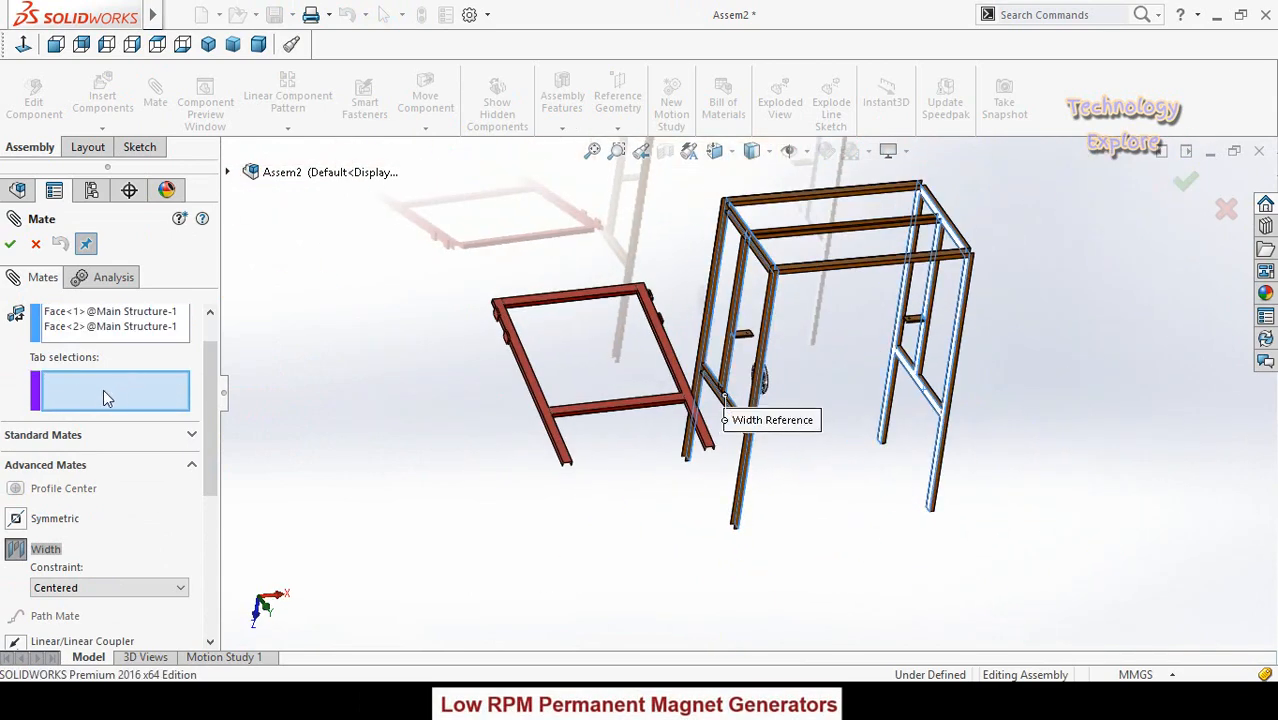
pyautogui.scroll(-4, 574, 338)
pyautogui.moveTo(526, 429); pyautogui.dragTo(480, 381, button='middle')
pyautogui.scroll(-3, 805, 480)
pyautogui.click(688, 565)
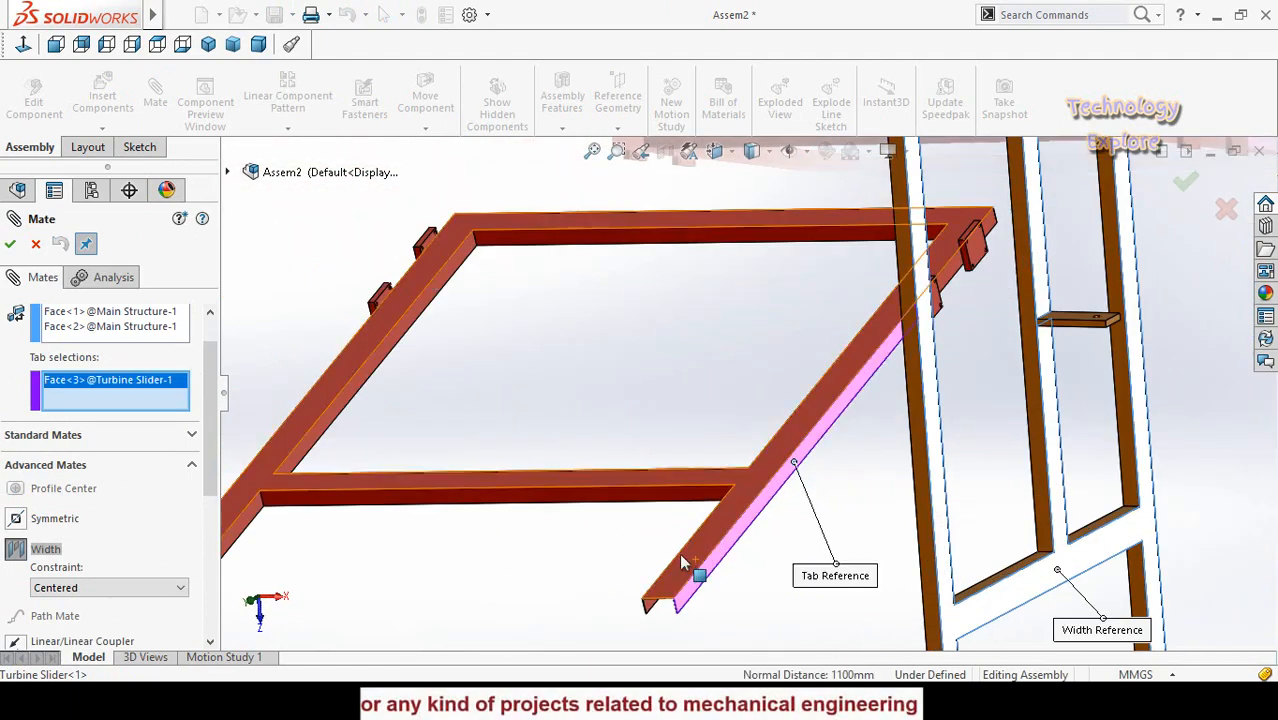
pyautogui.scroll(3, 555, 538)
pyautogui.moveTo(552, 535); pyautogui.dragTo(672, 520, button='middle')
pyautogui.scroll(-4, 693, 365)
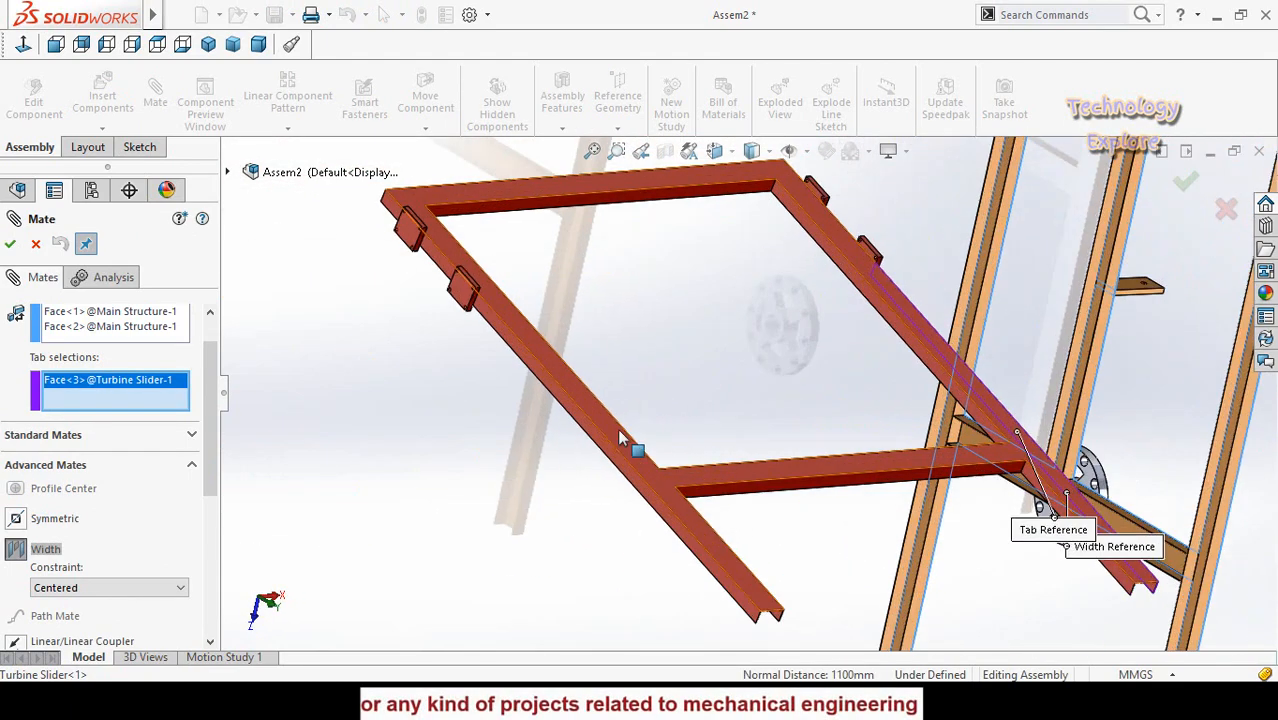
pyautogui.click(615, 462)
pyautogui.scroll(5, 605, 456)
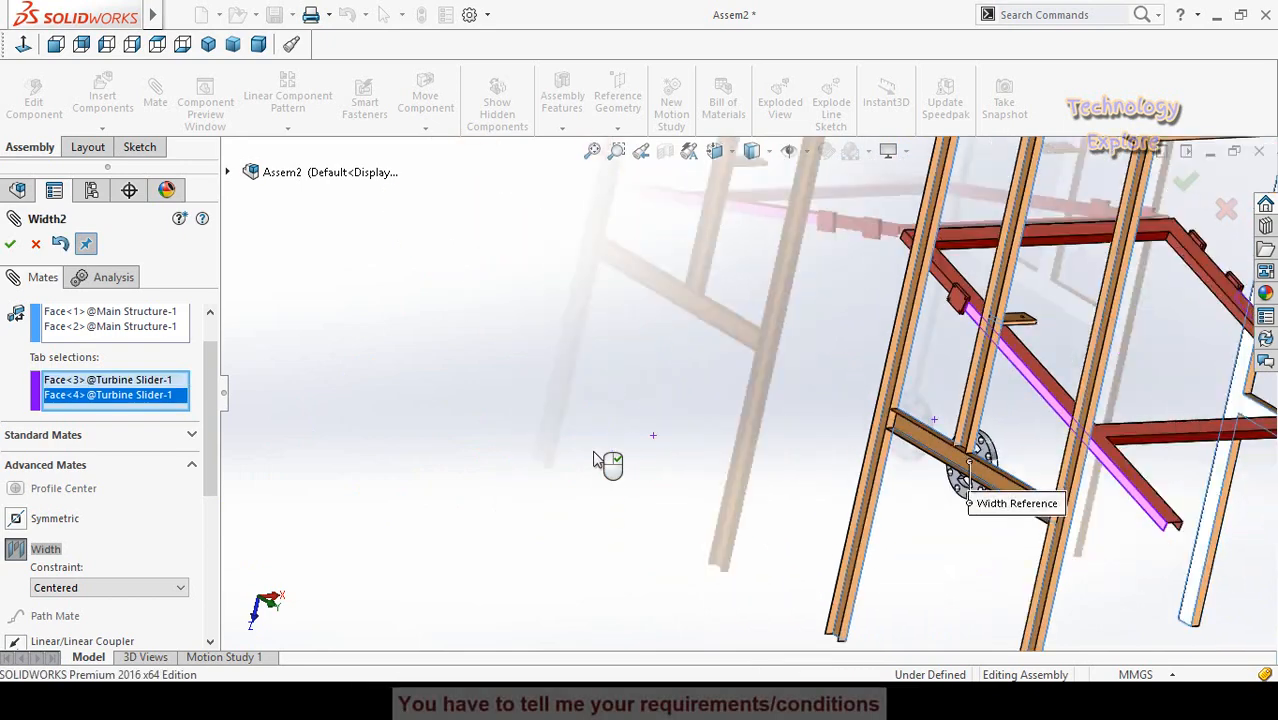
# Confirm the Centered Width mate between the main structure and the turbine slider and leave the Mate command
pyautogui.moveTo(713, 387); pyautogui.dragTo(616, 365, button='middle')
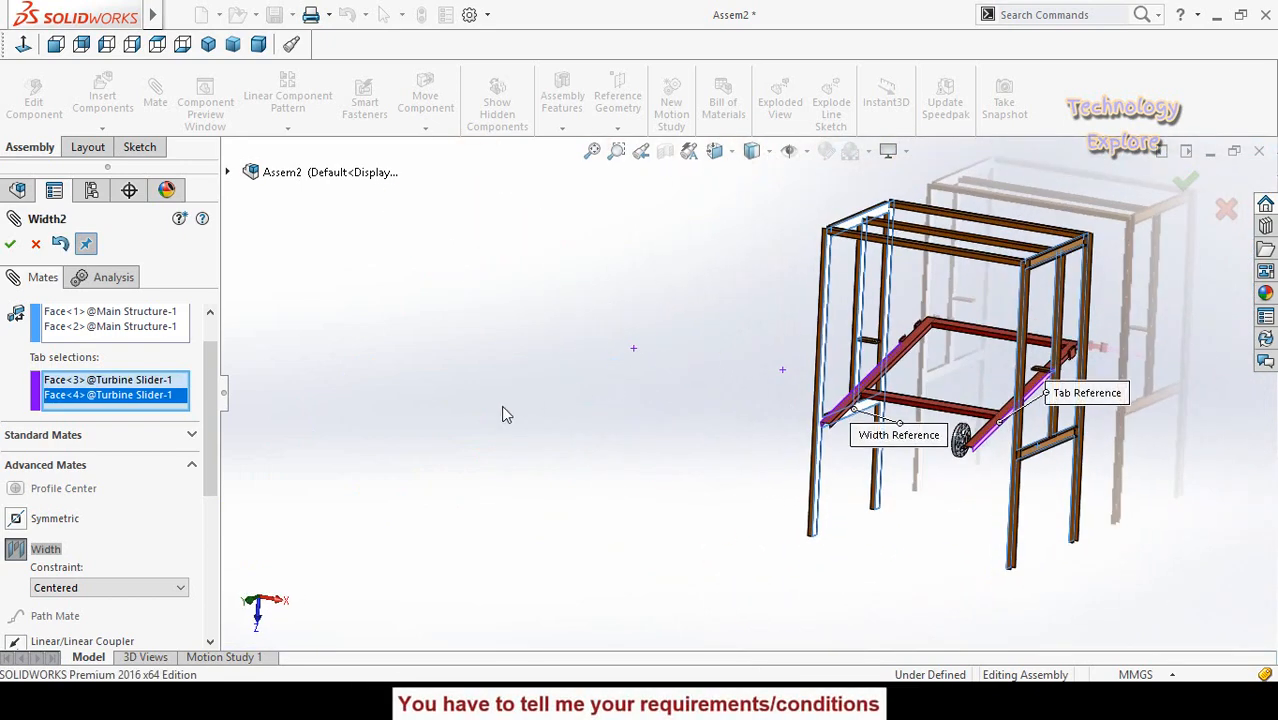
pyautogui.click(11, 246)
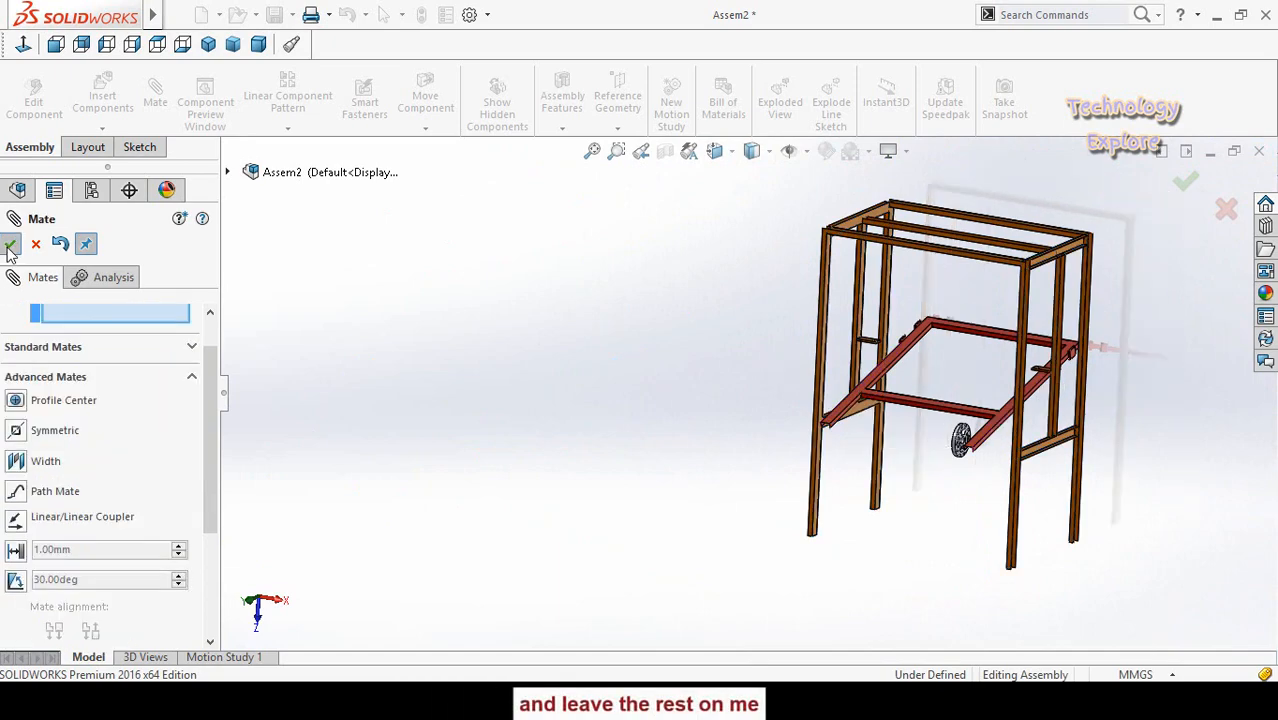
pyautogui.click(10, 246)
# Check how the turbine slider moves and sits inside the main structure with the Width mate applied
pyautogui.scroll(-3, 958, 392)
pyautogui.moveTo(961, 374); pyautogui.dragTo(907, 378, button='middle')
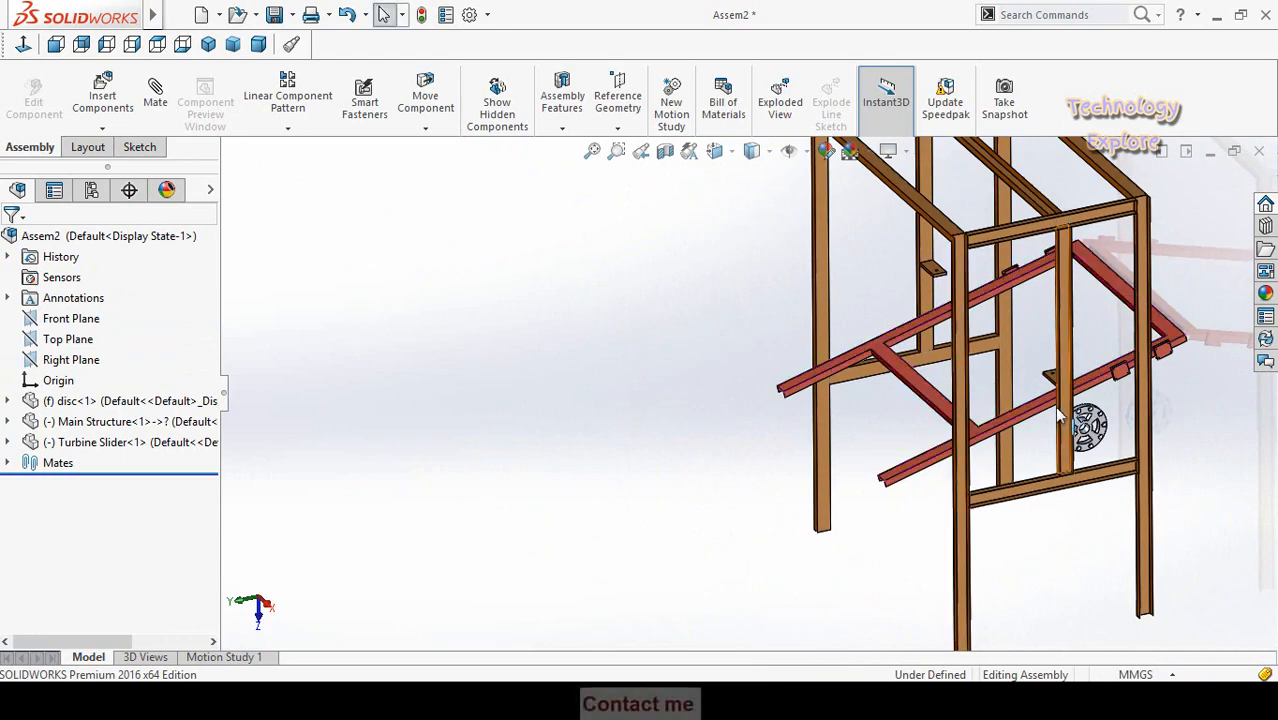
pyautogui.moveTo(1055, 408); pyautogui.dragTo(1106, 376, button='middle')
pyautogui.moveTo(1048, 400); pyautogui.dragTo(938, 400)
pyautogui.click(844, 493)
pyautogui.scroll(2, 844, 493)
pyautogui.moveTo(844, 493); pyautogui.dragTo(798, 453, button='middle')
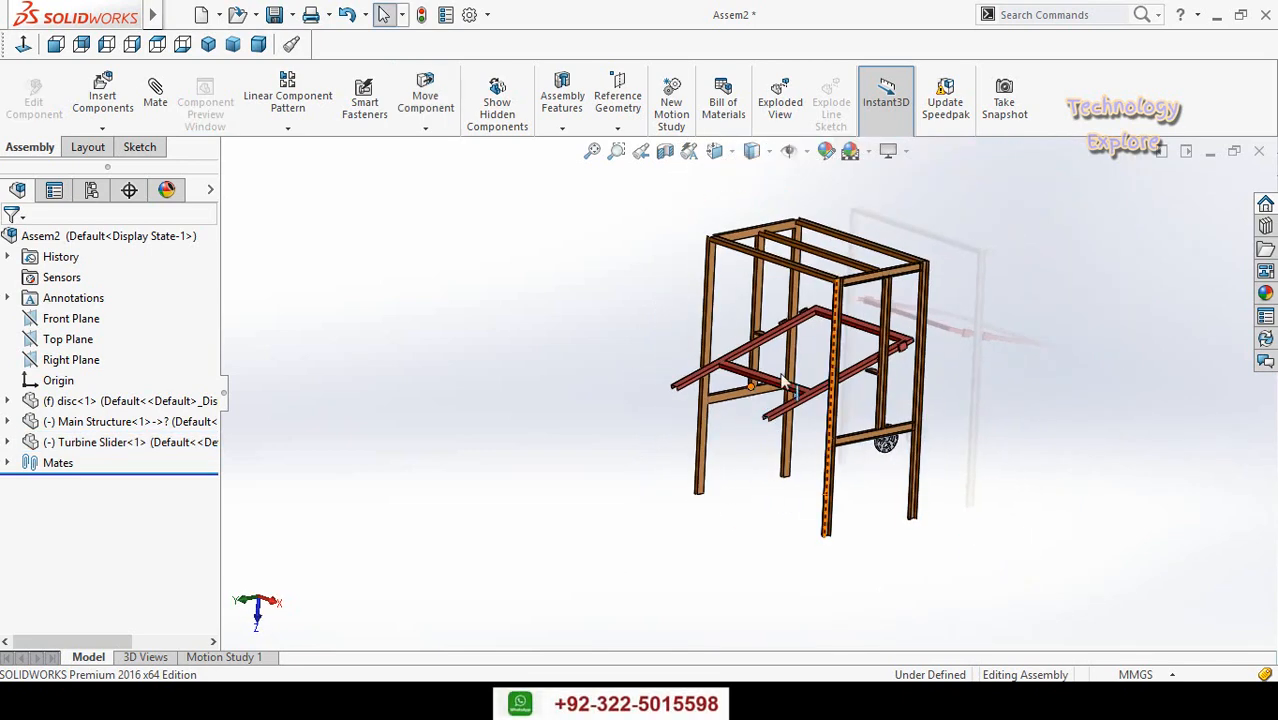
pyautogui.scroll(-2, 815, 364)
pyautogui.moveTo(714, 478); pyautogui.dragTo(742, 422, button='middle')
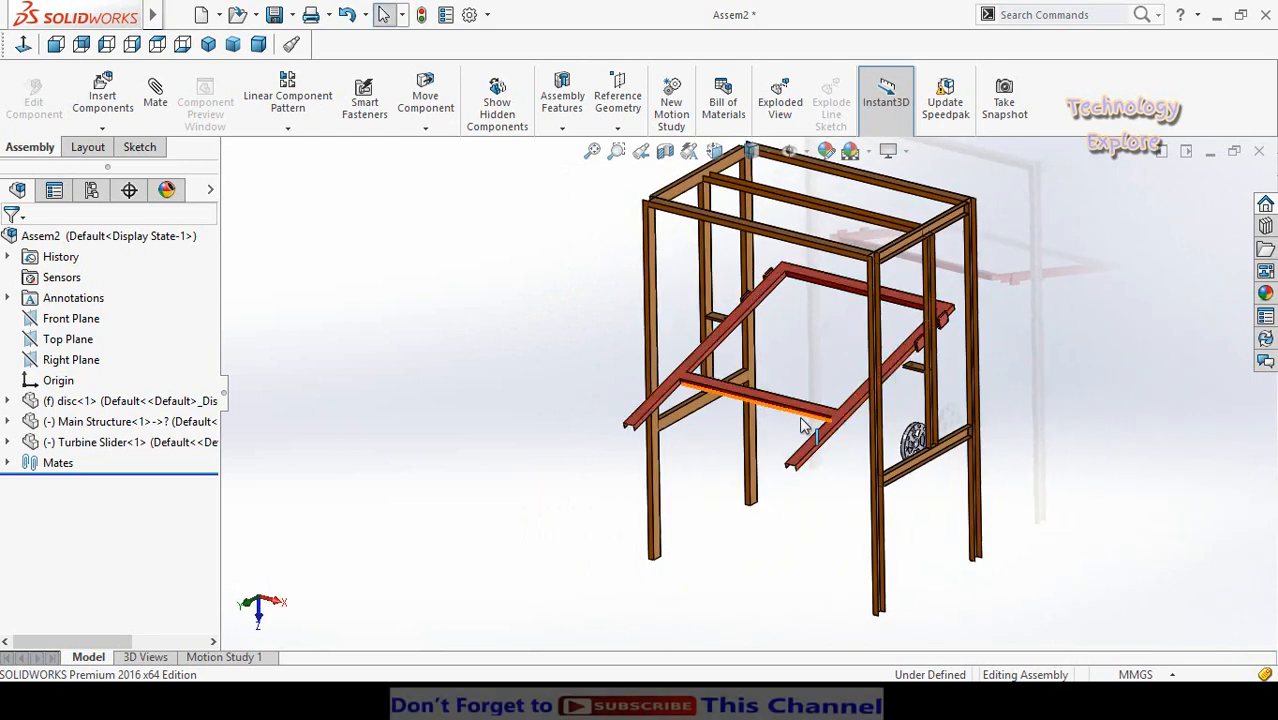
pyautogui.moveTo(758, 492); pyautogui.dragTo(745, 475, button='middle')
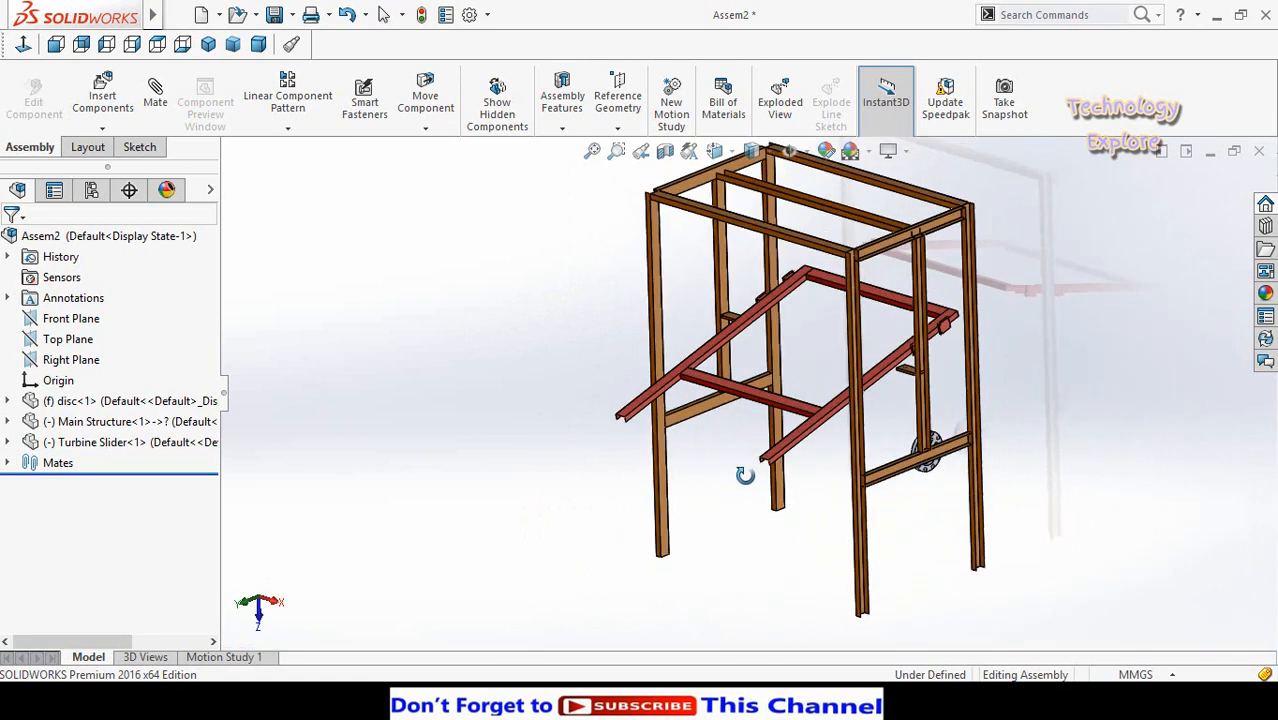
# Swing the turbine slider to the opposite slope inside the main structure
pyautogui.click(805, 413)
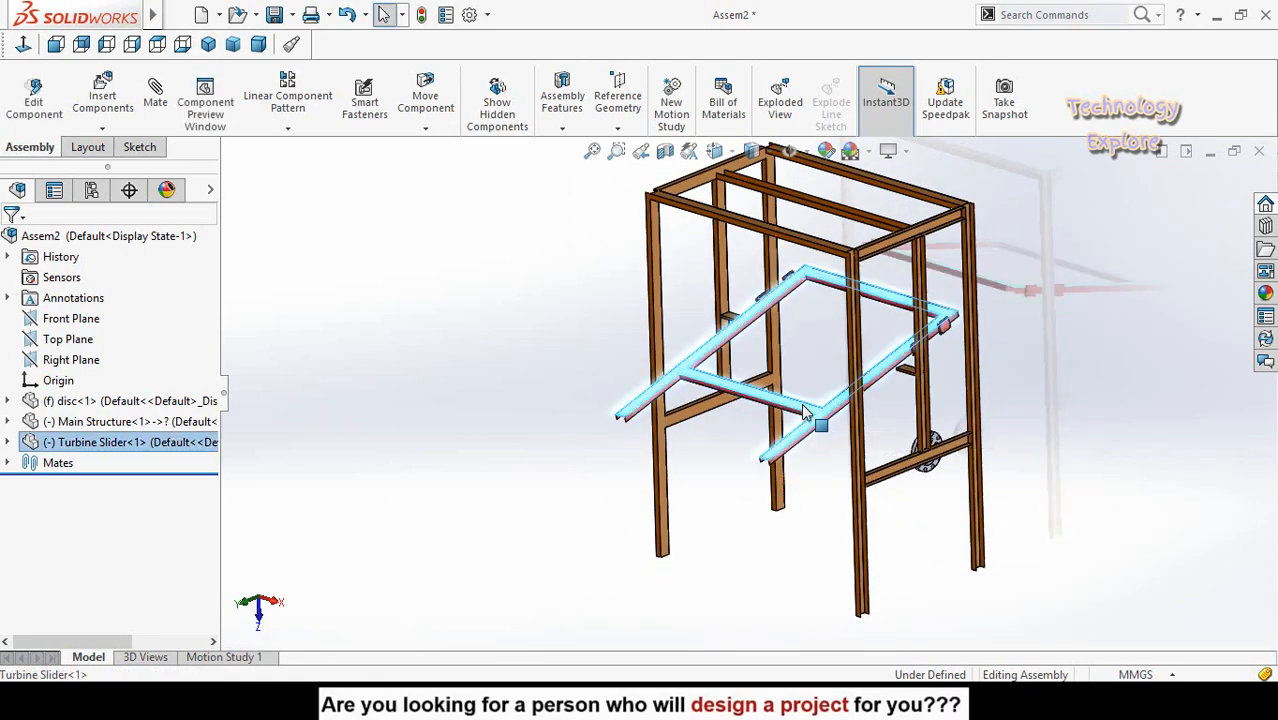
pyautogui.moveTo(803, 426); pyautogui.dragTo(724, 462, button='middle')
pyautogui.moveTo(722, 455); pyautogui.dragTo(897, 512)
pyautogui.scroll(2, 806, 382)
pyautogui.click(842, 513)
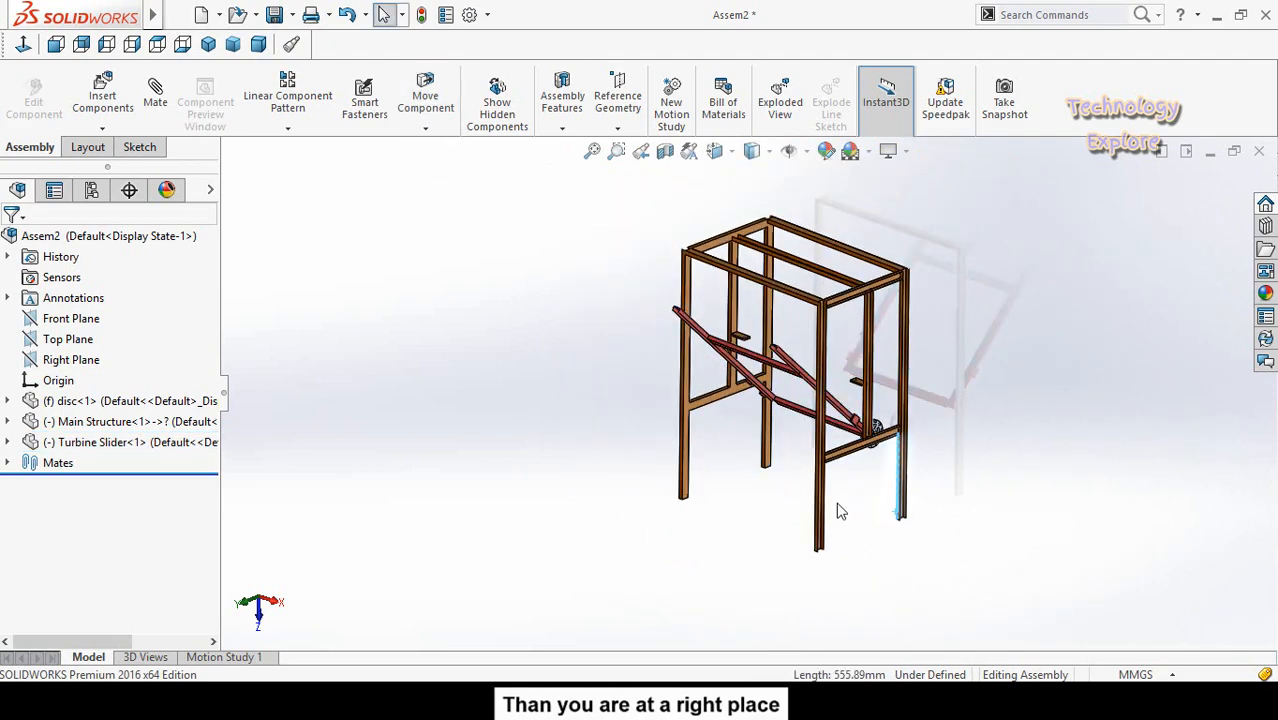
# Fix the main structure in place so it cannot move in the assembly
pyautogui.scroll(-5, 847, 491)
pyautogui.rightClick(829, 446)
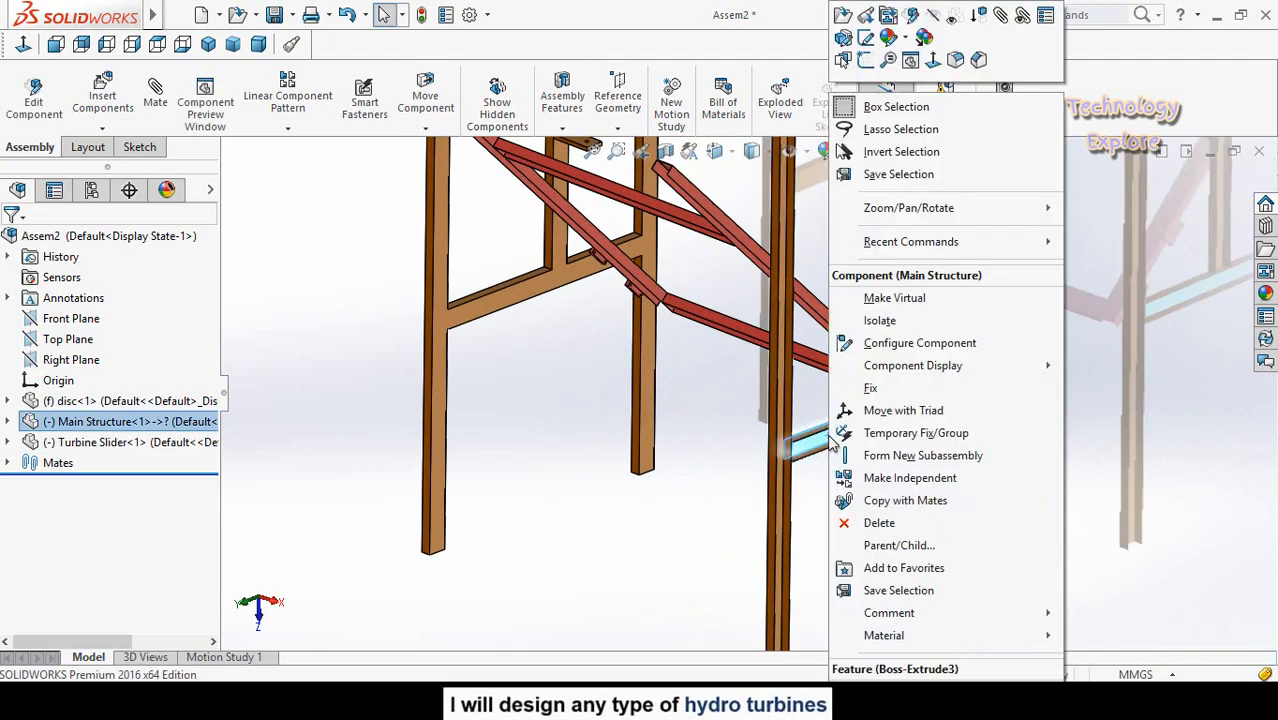
pyautogui.click(877, 398)
# Move the turbine slider out to the front of the main structure and swing it nearly upright
pyautogui.scroll(3, 740, 481)
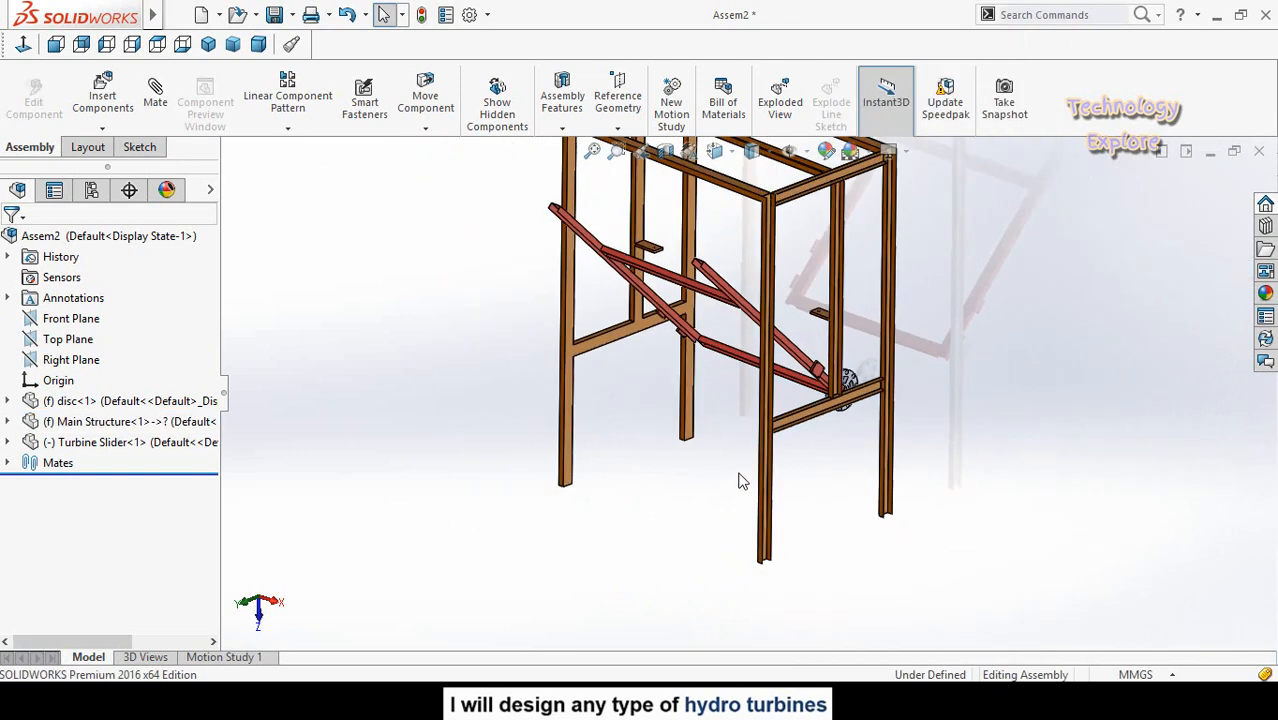
pyautogui.click(728, 296)
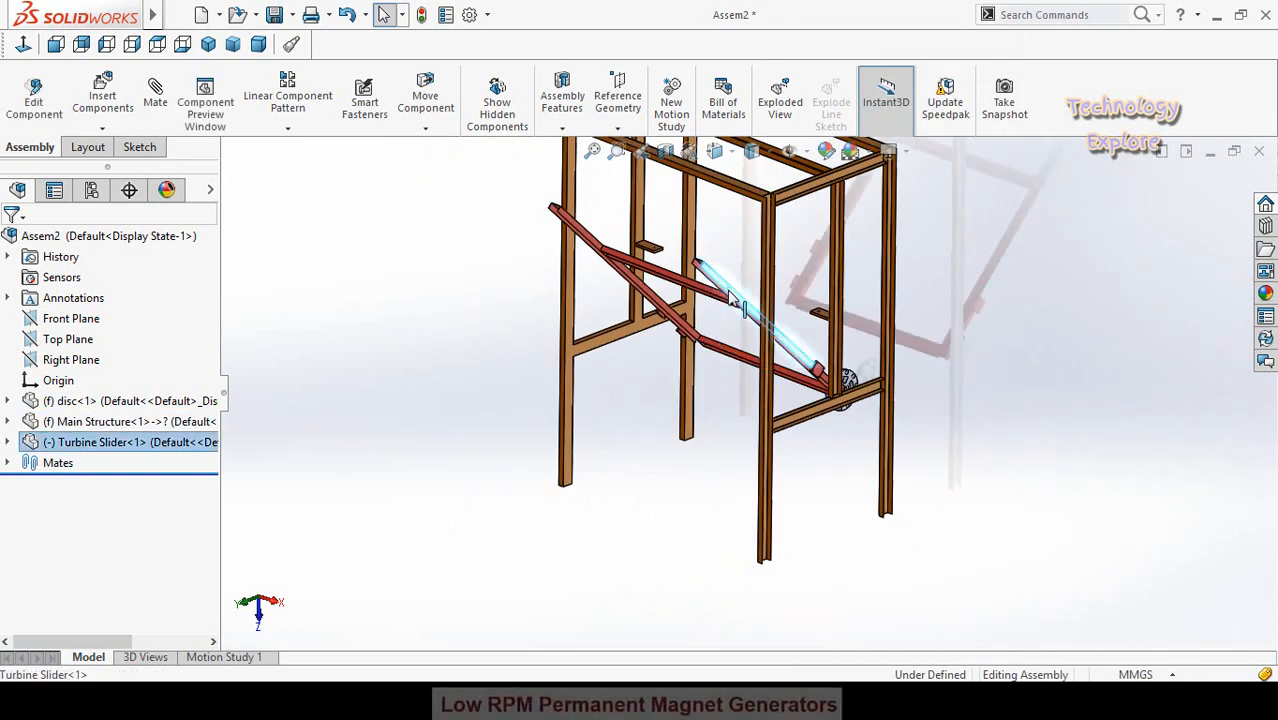
pyautogui.moveTo(728, 296); pyautogui.dragTo(724, 318)
pyautogui.moveTo(729, 426); pyautogui.dragTo(881, 396)
pyautogui.scroll(2, 934, 405)
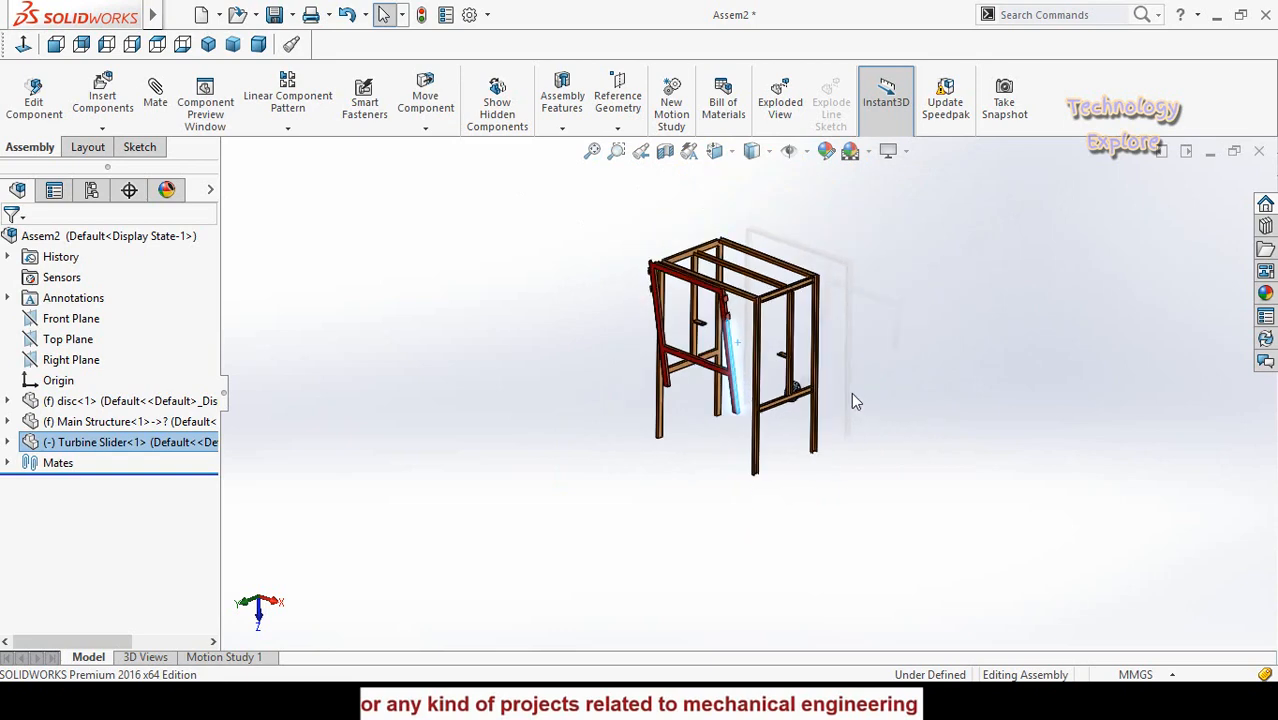
# Float the fixed disc so it can be moved freely in the assembly
pyautogui.moveTo(851, 397); pyautogui.dragTo(807, 451, button='middle')
pyautogui.scroll(-3, 807, 451)
pyautogui.scroll(-2, 840, 273)
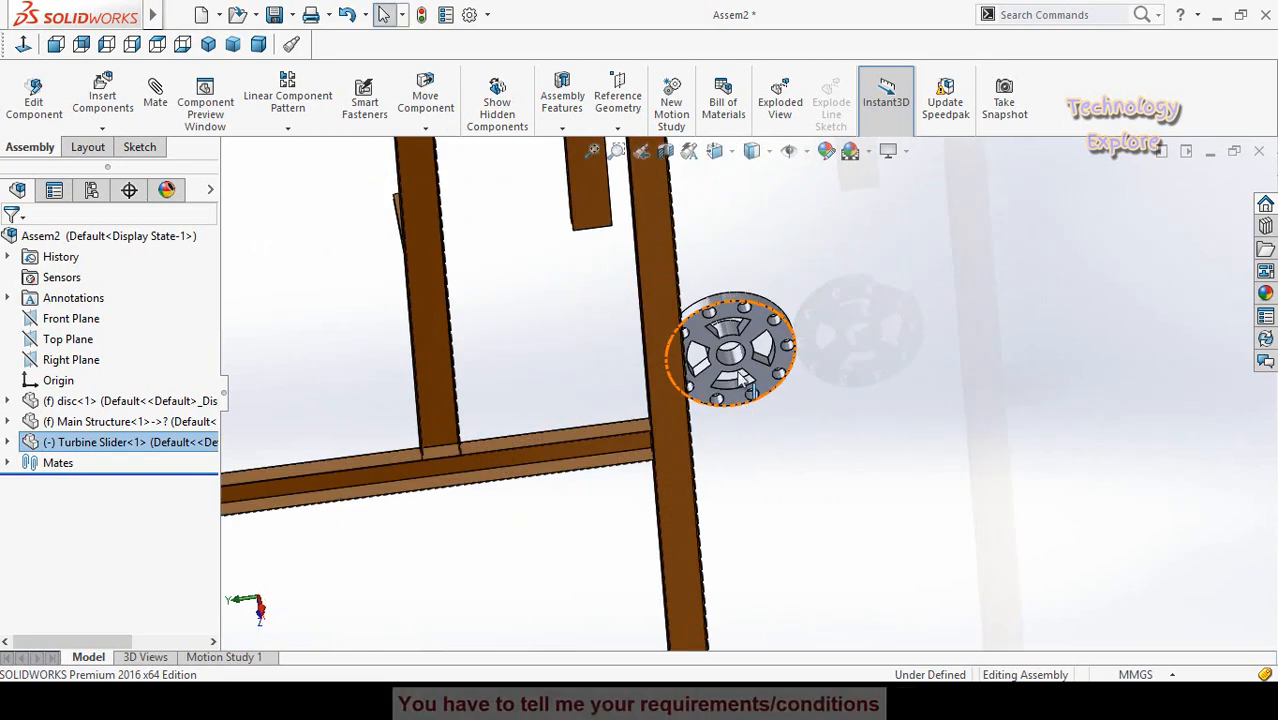
pyautogui.moveTo(840, 273); pyautogui.dragTo(716, 298, button='middle')
pyautogui.click(697, 474)
pyautogui.scroll(-2, 690, 372)
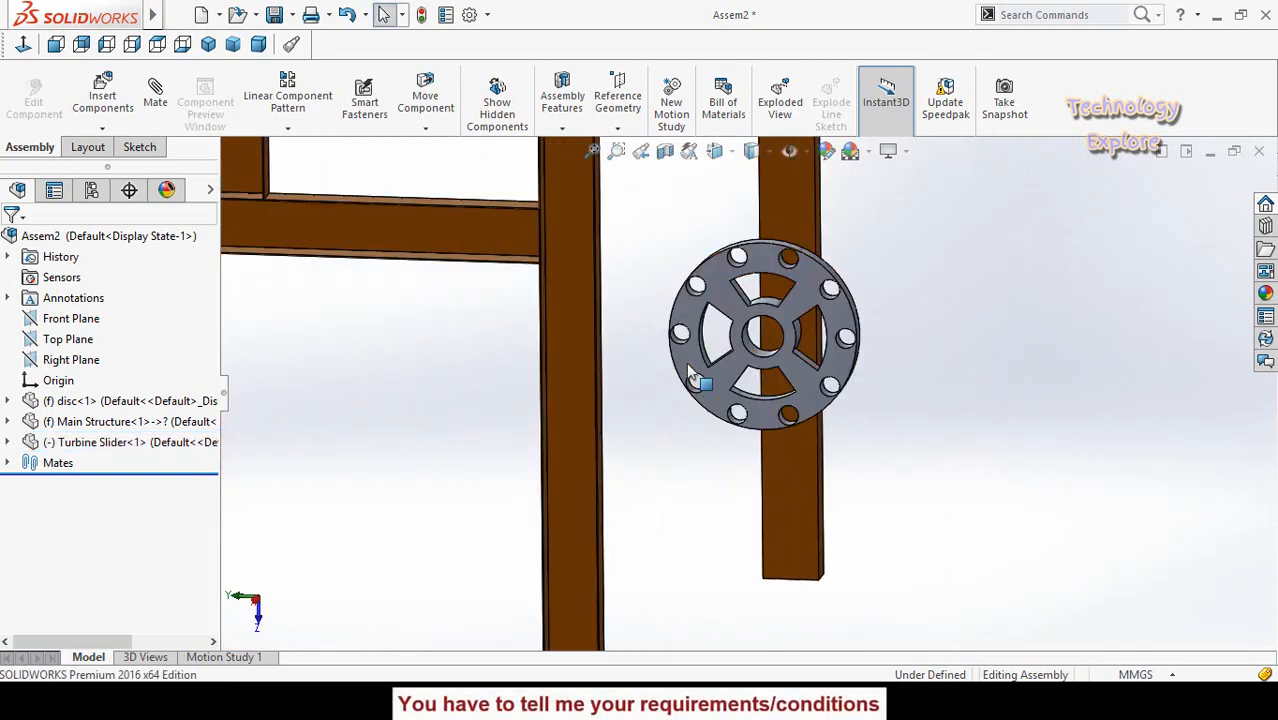
pyautogui.rightClick(705, 390)
pyautogui.click(640, 427)
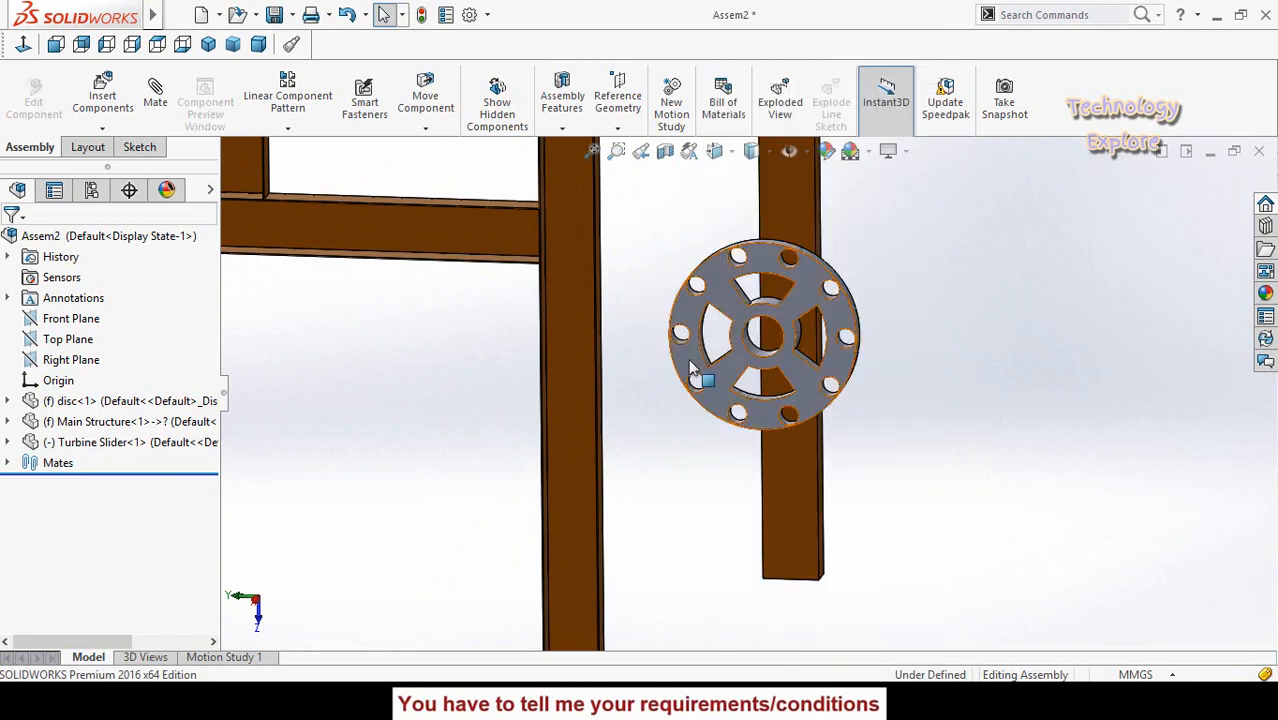
pyautogui.moveTo(690, 366); pyautogui.dragTo(683, 467)
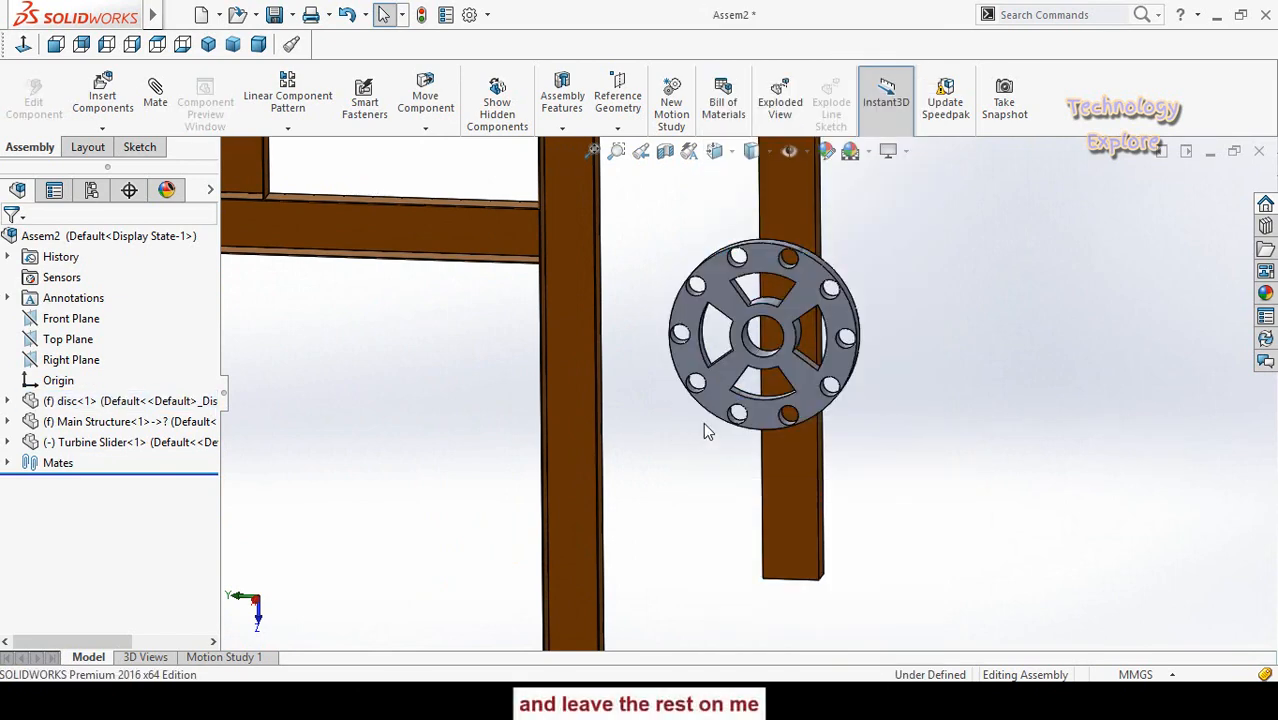
pyautogui.rightClick(738, 374)
pyautogui.click(769, 390)
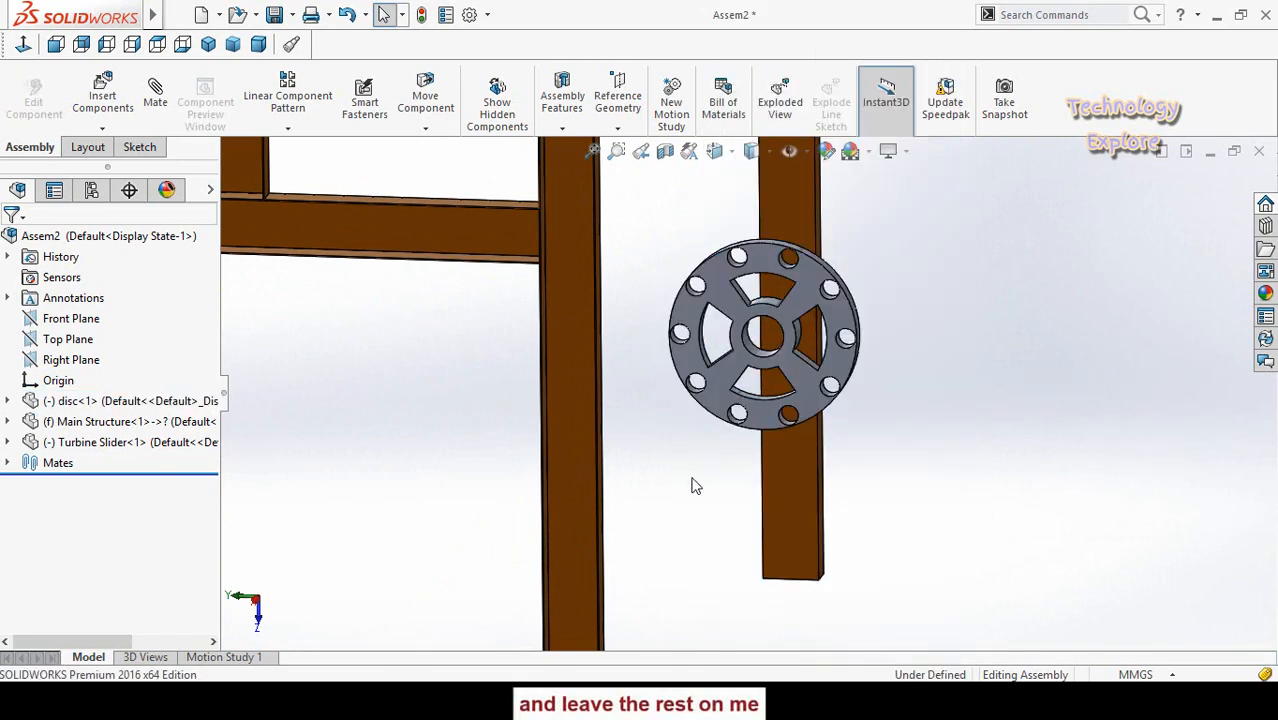
# Examine how the turbine slider and its lower rail ends sit relative to the main structure's front legs
pyautogui.moveTo(690, 484); pyautogui.dragTo(742, 420, button='middle')
pyautogui.moveTo(750, 400); pyautogui.dragTo(842, 537, button='right')
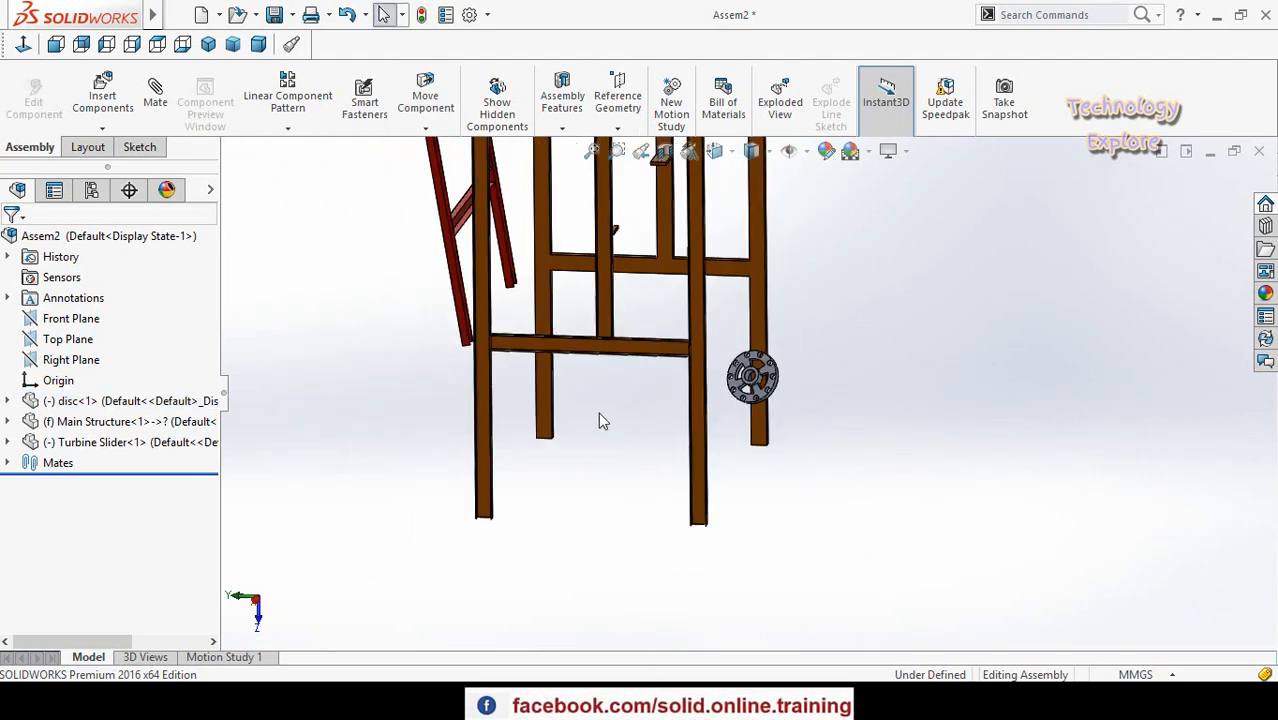
pyautogui.moveTo(599, 413); pyautogui.dragTo(659, 442, button='middle')
pyautogui.scroll(3, 674, 435)
pyautogui.scroll(-4, 760, 261)
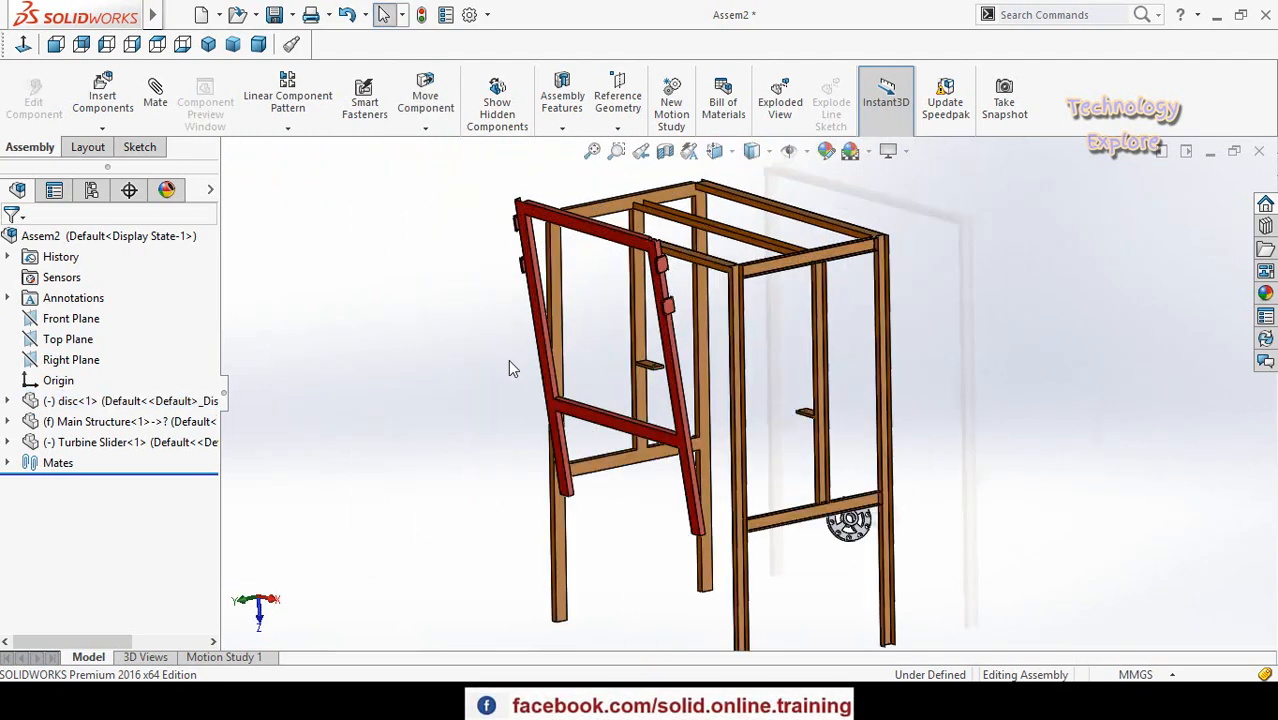
pyautogui.click(509, 358)
pyautogui.click(398, 304)
pyautogui.scroll(-3, 524, 305)
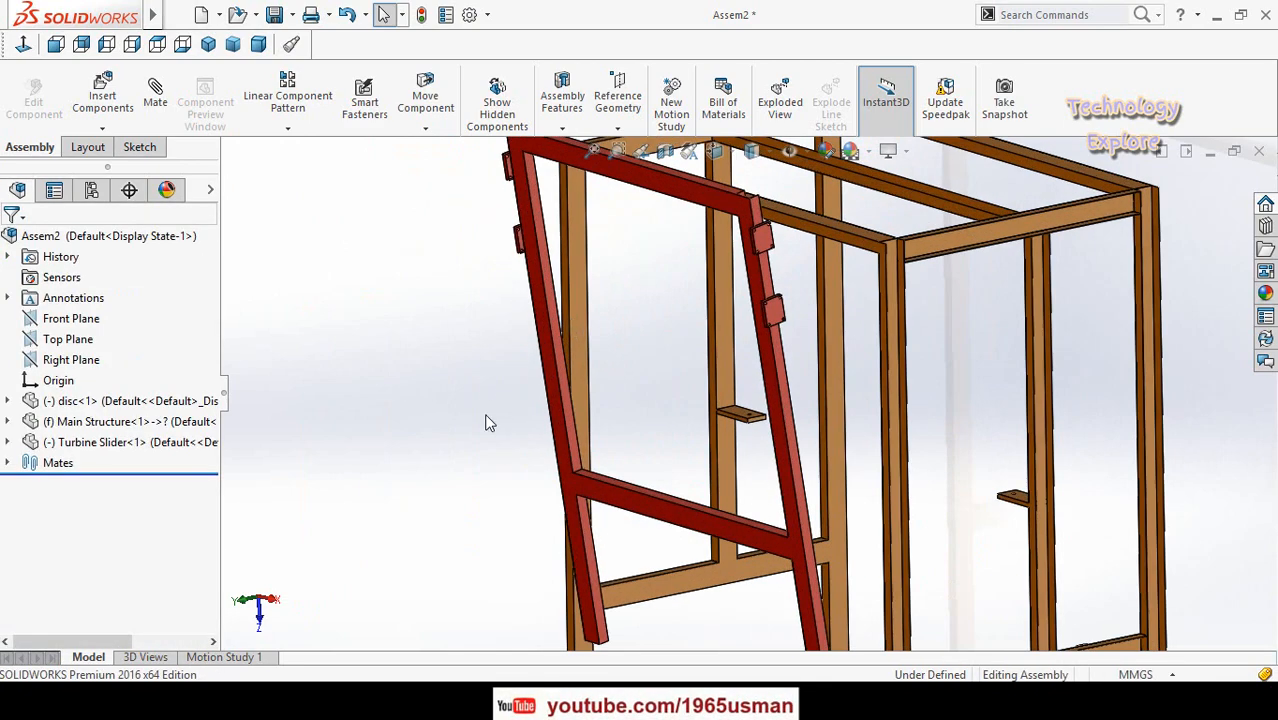
pyautogui.moveTo(487, 423); pyautogui.dragTo(557, 435, button='middle')
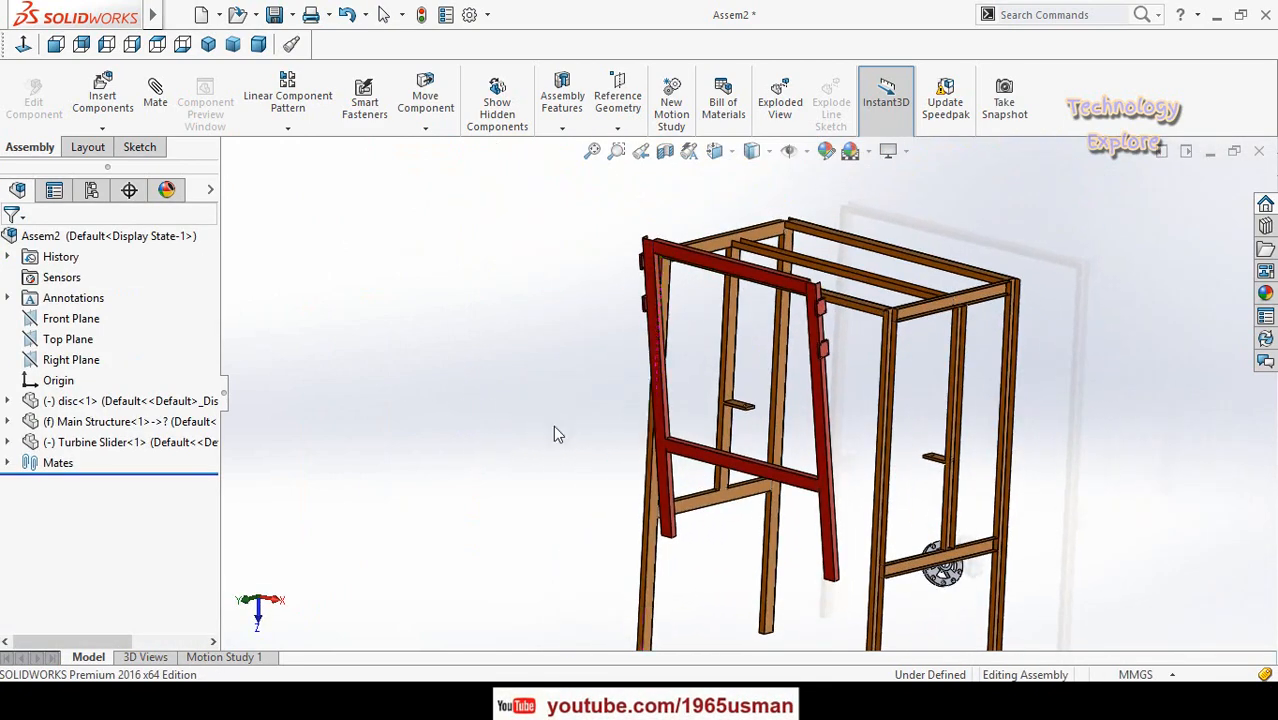
pyautogui.scroll(-2, 635, 428)
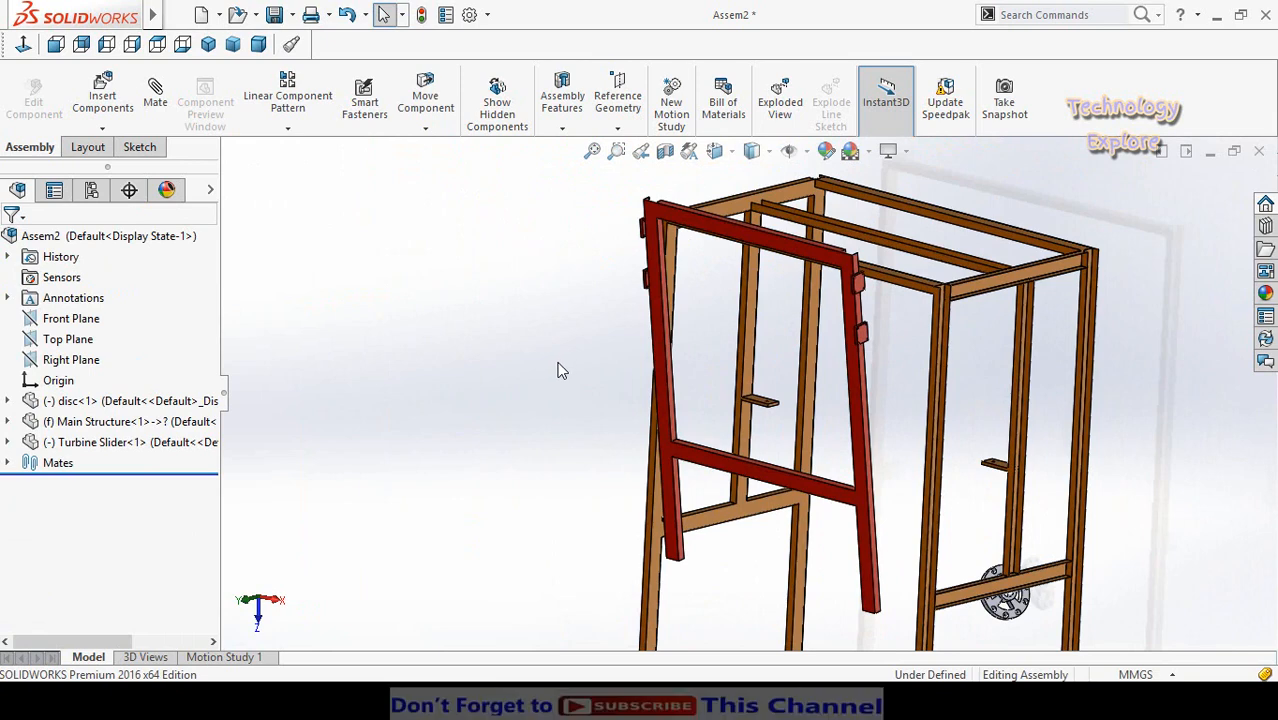
pyautogui.scroll(1, 712, 516)
pyautogui.moveTo(754, 516); pyautogui.dragTo(745, 552, button='middle')
pyautogui.scroll(-2, 731, 526)
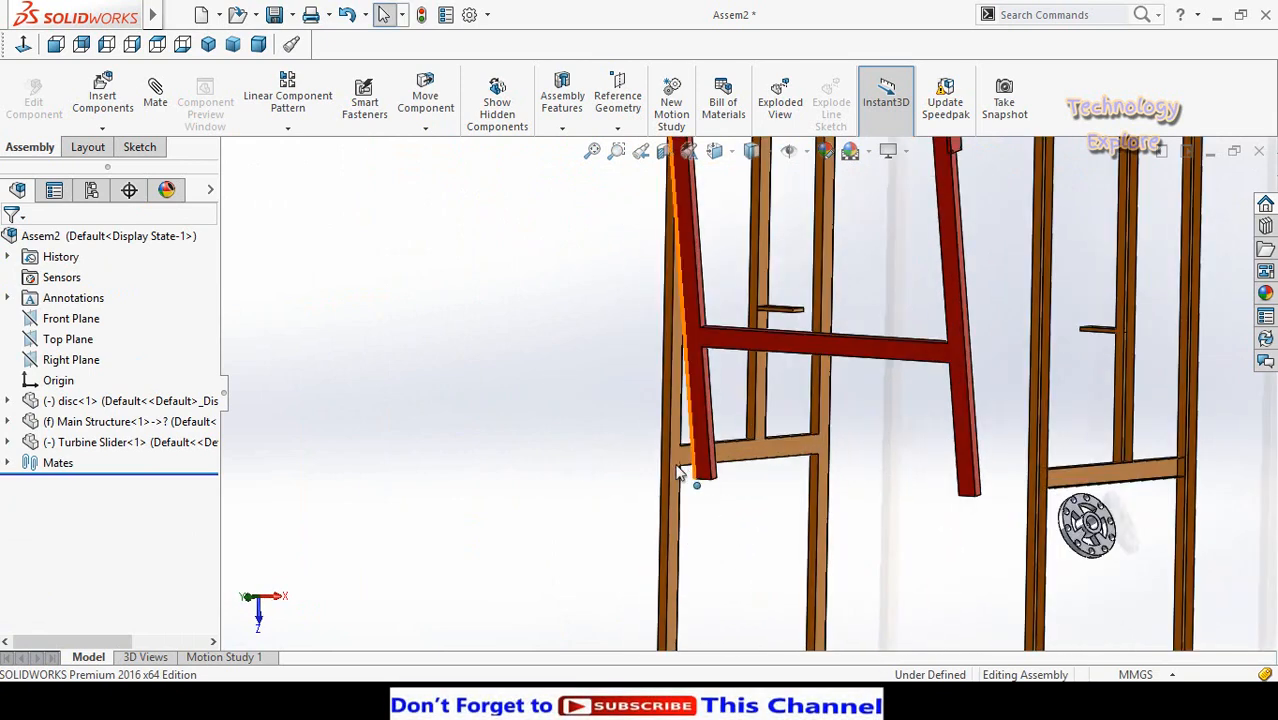
pyautogui.scroll(-2, 681, 447)
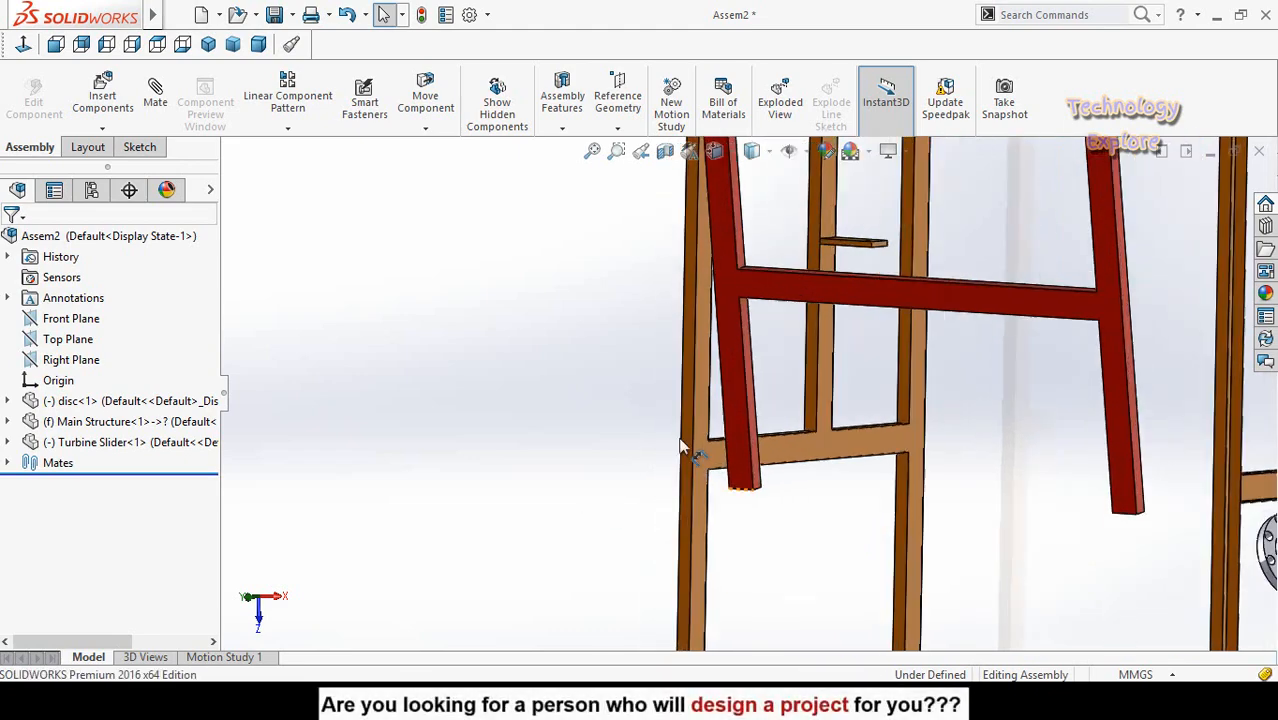
# Select the front and back faces of the main structure's frame as width references
pyautogui.click(688, 452)
pyautogui.scroll(2, 537, 499)
pyautogui.moveTo(633, 482); pyautogui.dragTo(1008, 620, button='middle')
pyautogui.scroll(-3, 995, 411)
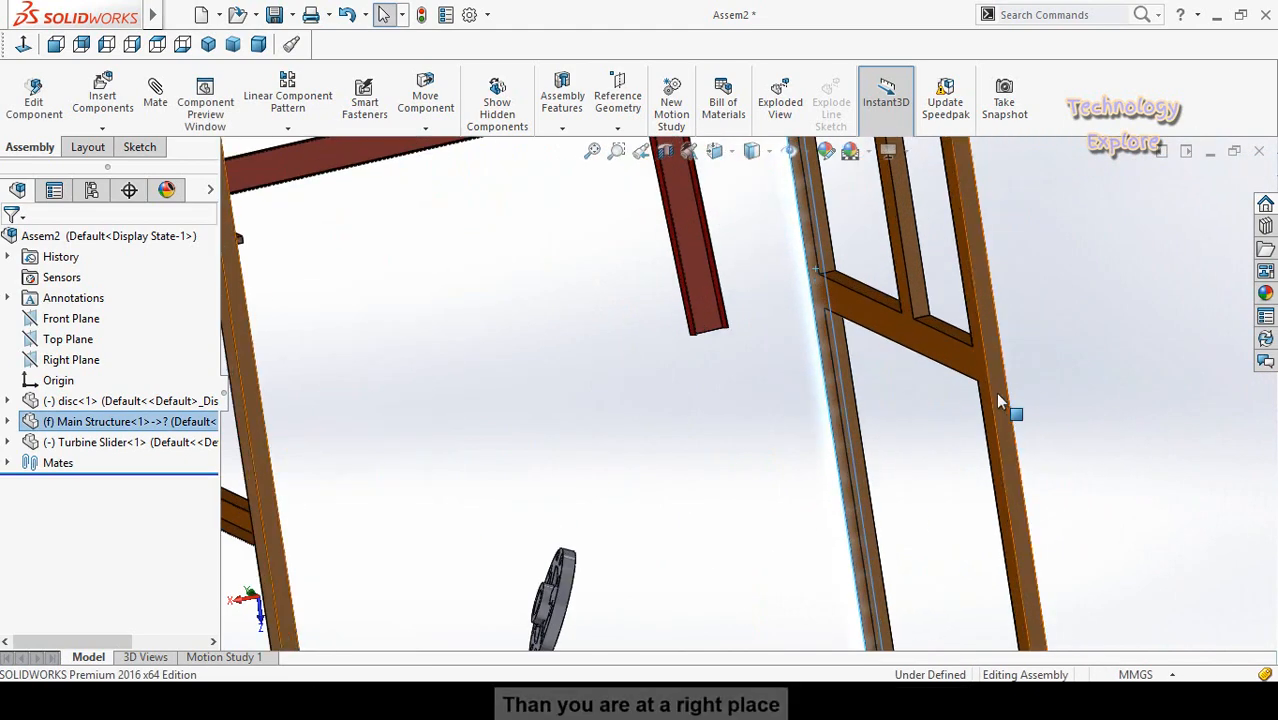
pyautogui.scroll(5, 648, 485)
pyautogui.moveTo(700, 390); pyautogui.dragTo(746, 318, button='middle')
pyautogui.scroll(-3, 712, 400)
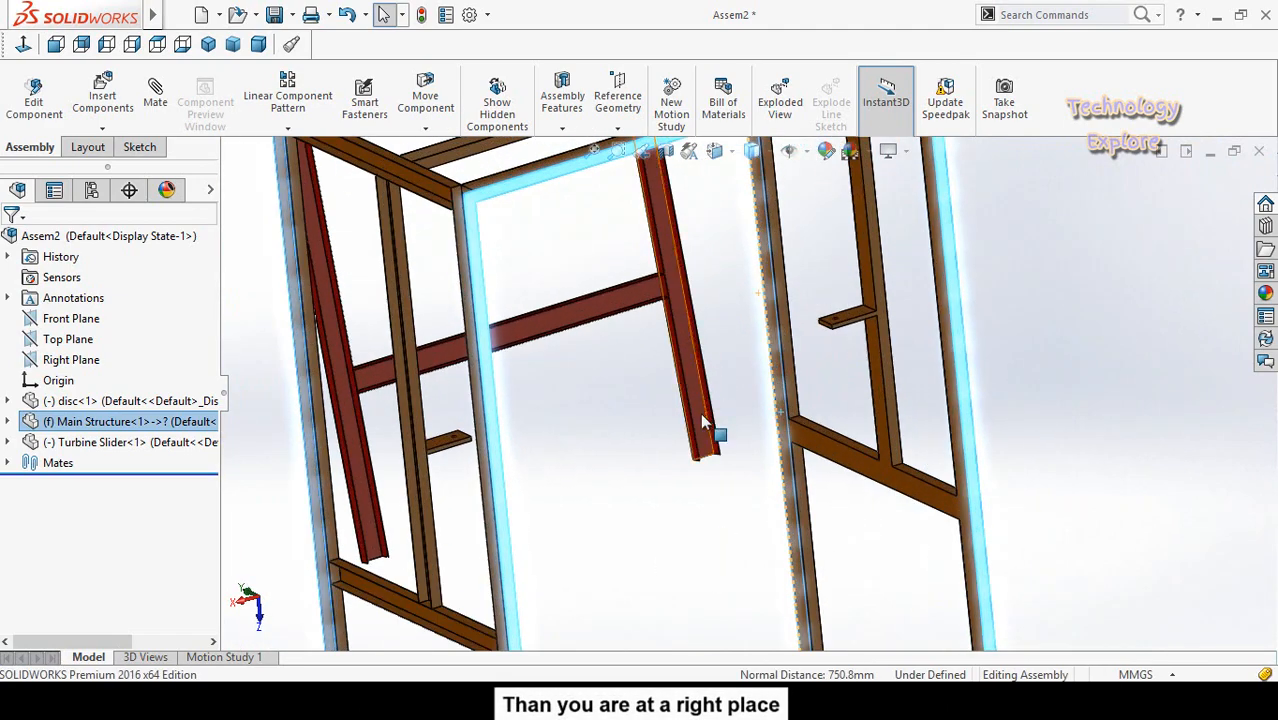
# Add the turbine slider's front and back faces to the selection and apply a Width mate
pyautogui.keyDown('ctrl'); pyautogui.click(702, 414); pyautogui.keyUp('ctrl')
pyautogui.scroll(3, 622, 486)
pyautogui.moveTo(622, 486); pyautogui.dragTo(756, 508, button='middle')
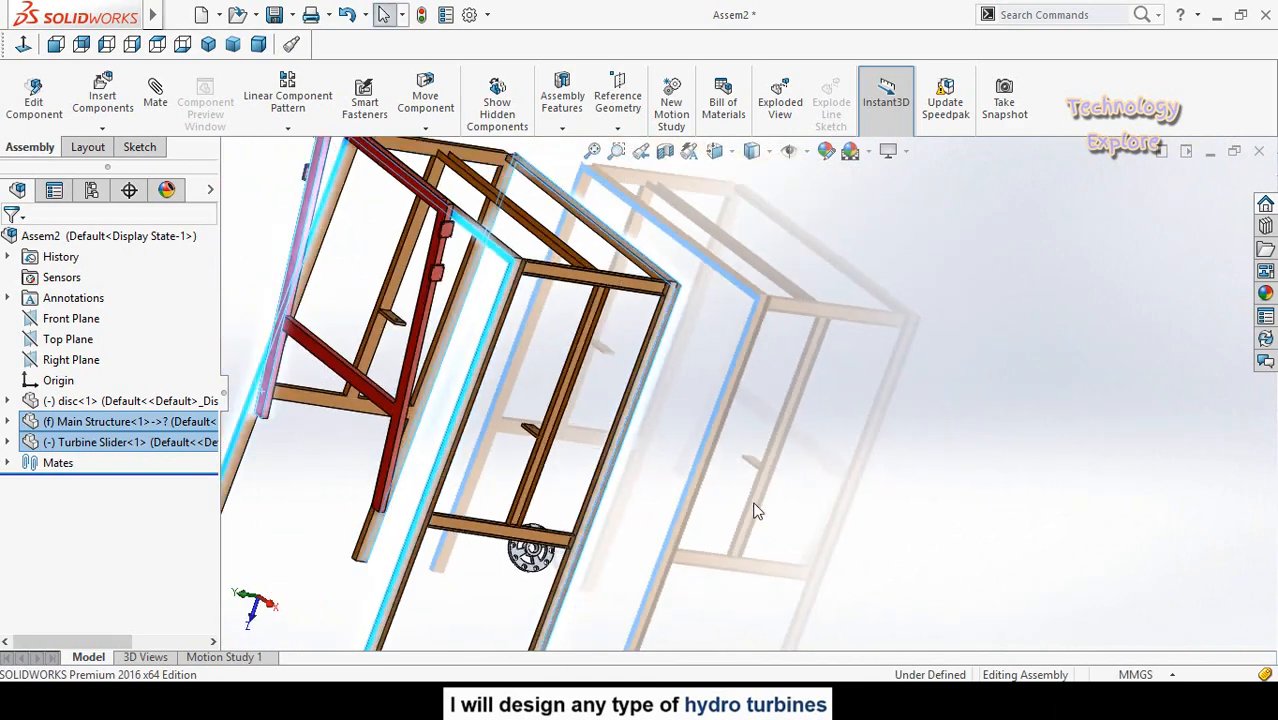
pyautogui.scroll(3, 756, 508)
pyautogui.scroll(-4, 422, 336)
pyautogui.click(672, 455)
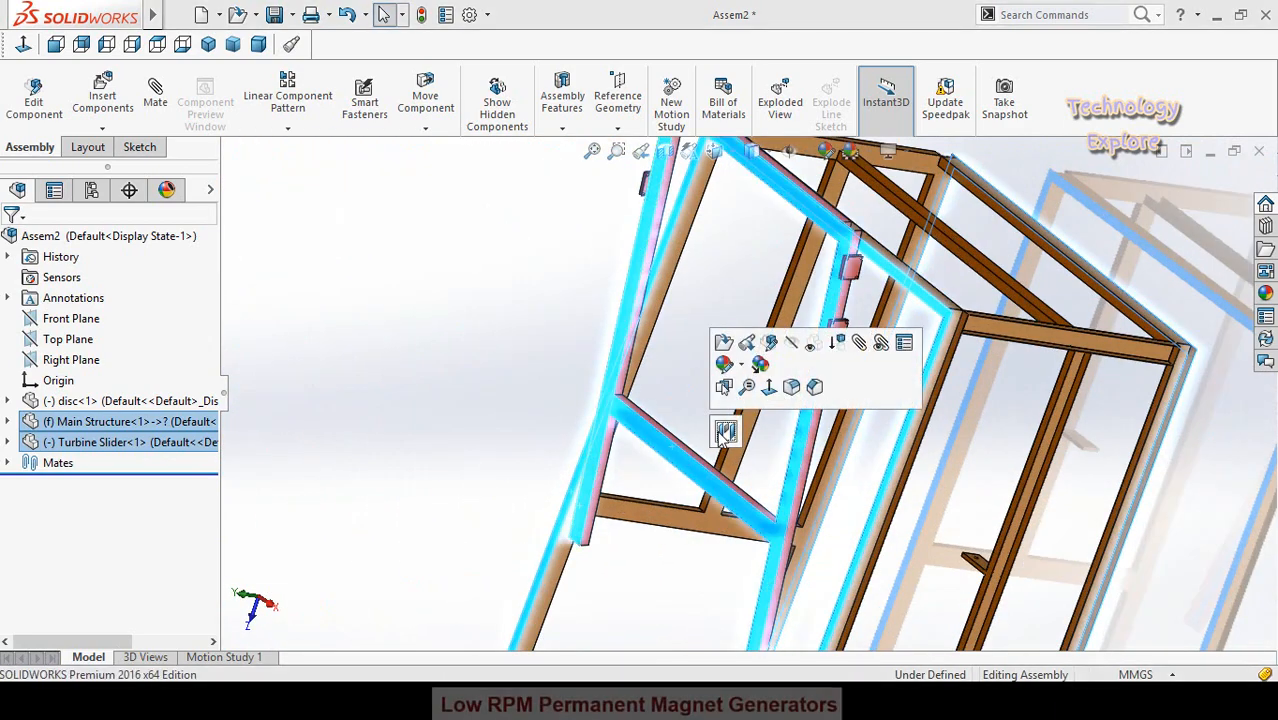
pyautogui.click(727, 436)
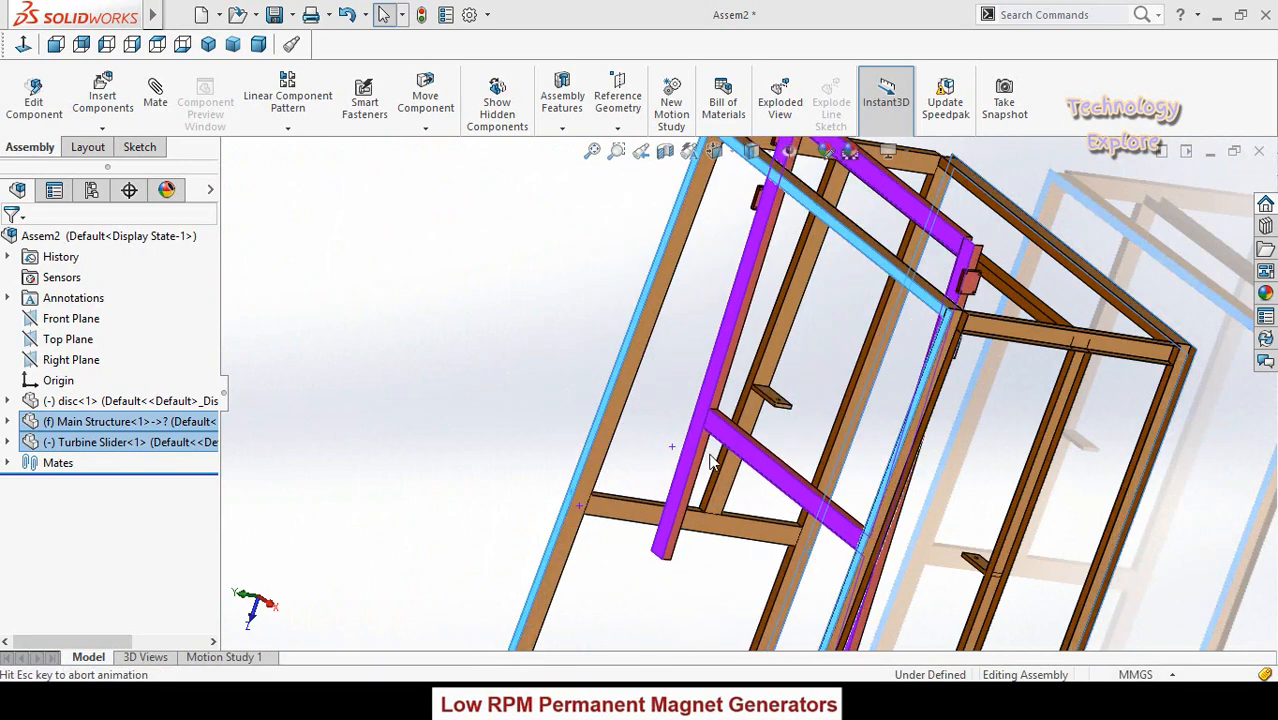
# Clear the selection and slide the turbine slider down inside the main structure
pyautogui.click(458, 366)
pyautogui.scroll(4, 467, 380)
pyautogui.moveTo(505, 417); pyautogui.dragTo(560, 370, button='middle')
pyautogui.moveTo(762, 452); pyautogui.dragTo(449, 570)
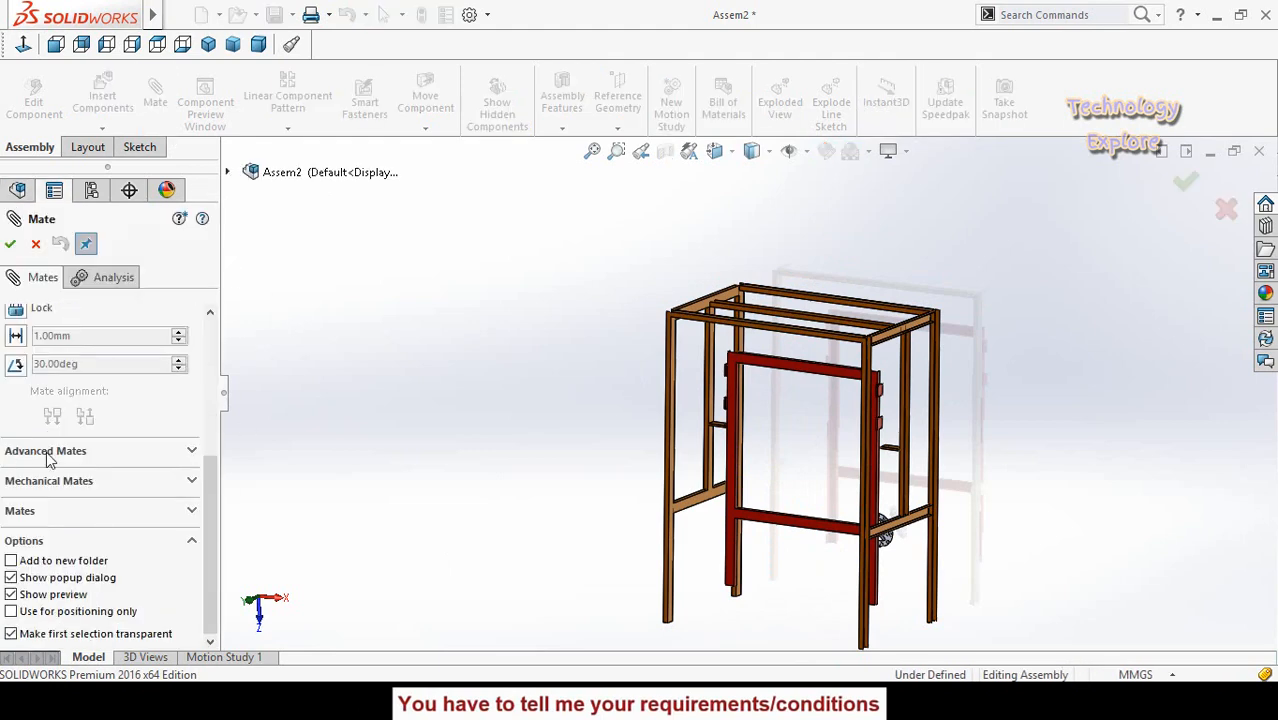
# Review the available advanced mate types and leave the Mate command without adding a mate
pyautogui.click(47, 451)
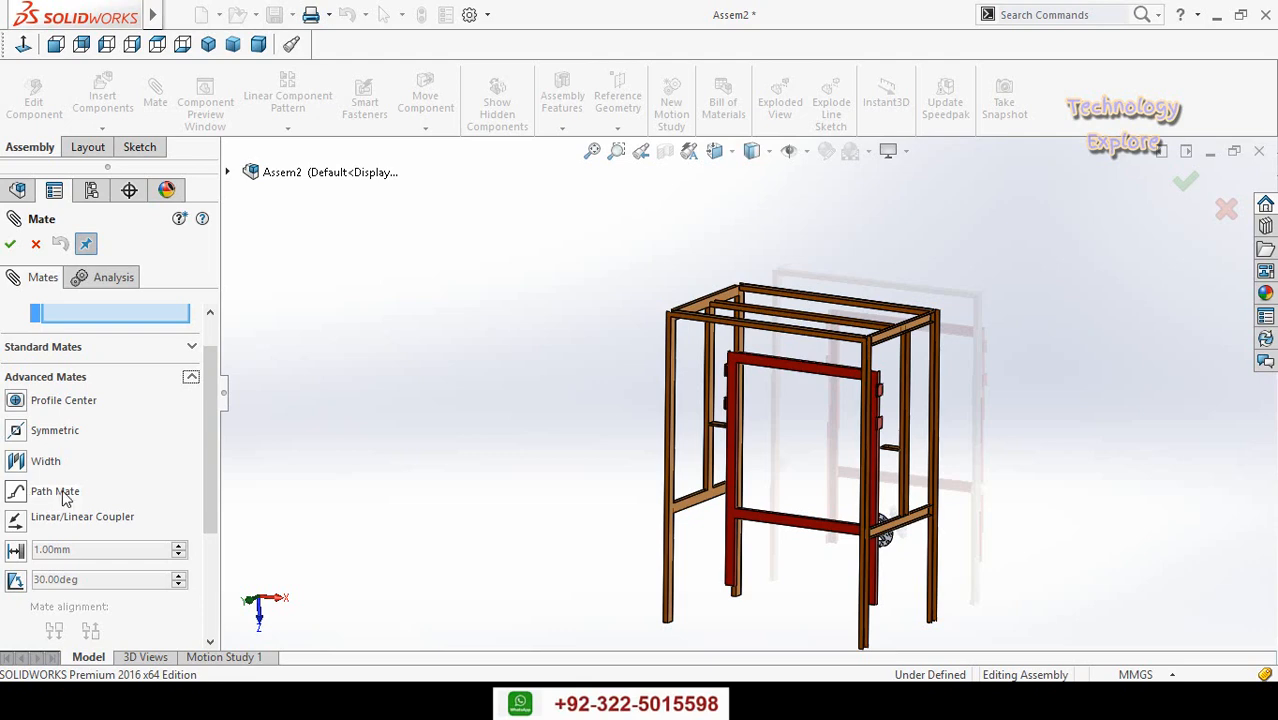
pyautogui.click(31, 249)
# Start a new assembly sketch on the Top Plane
pyautogui.scroll(4, 774, 382)
pyautogui.moveTo(800, 400)
pyautogui.mouseDown(button='middle')
pyautogui.moveTo(776, 382)
pyautogui.moveTo(796, 381)
pyautogui.mouseUp(button='middle')
pyautogui.scroll(-3, 785, 380)
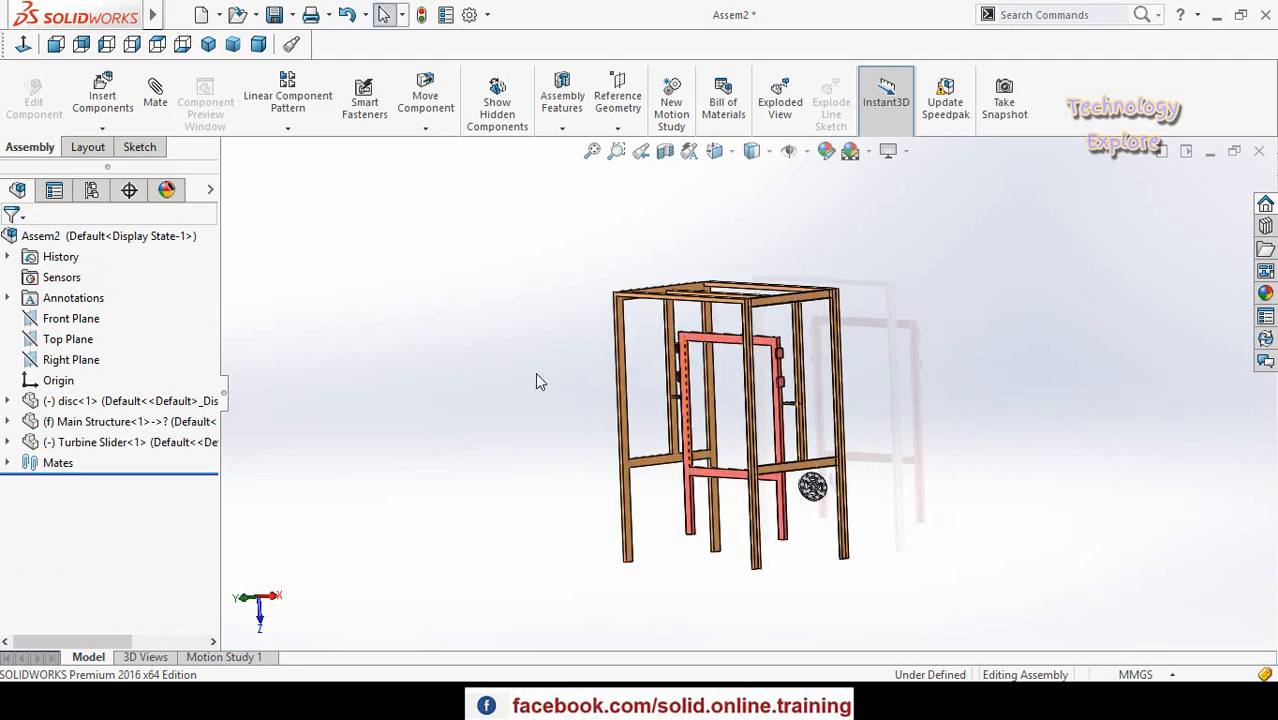
pyautogui.moveTo(555, 376); pyautogui.dragTo(572, 384, button='middle')
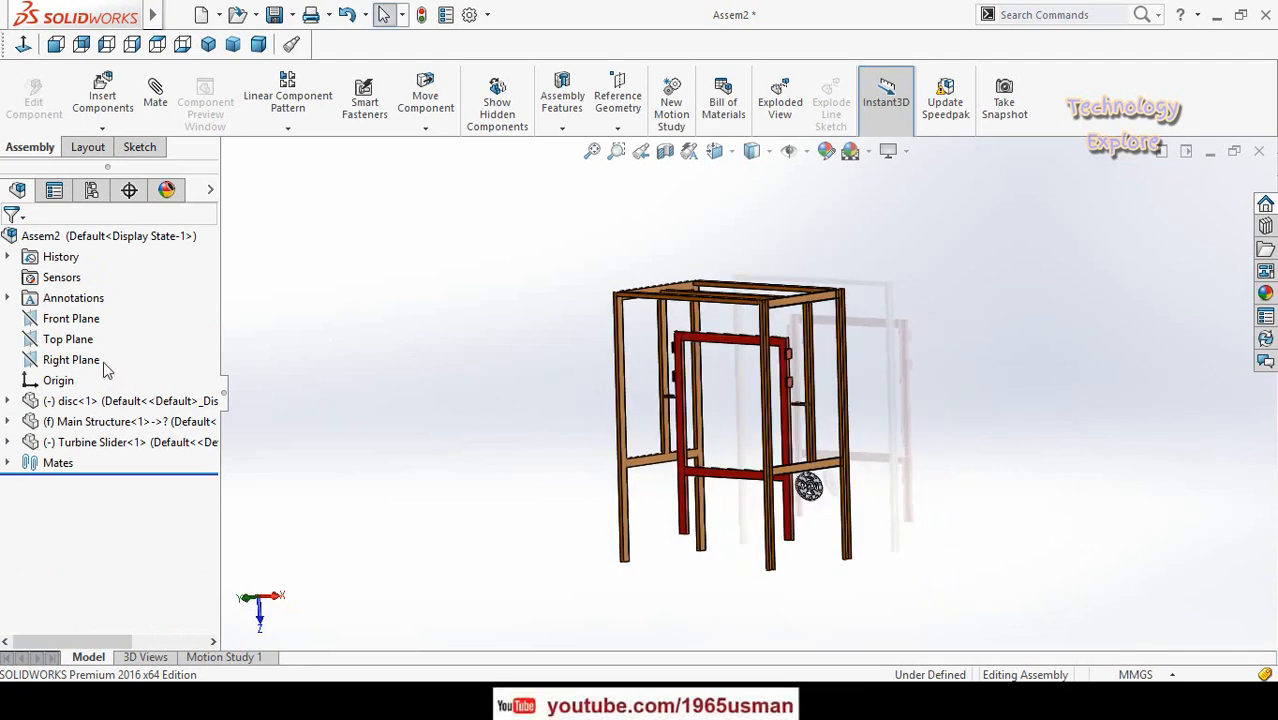
pyautogui.scroll(2, 434, 417)
pyautogui.moveTo(434, 417); pyautogui.dragTo(480, 387, button='middle')
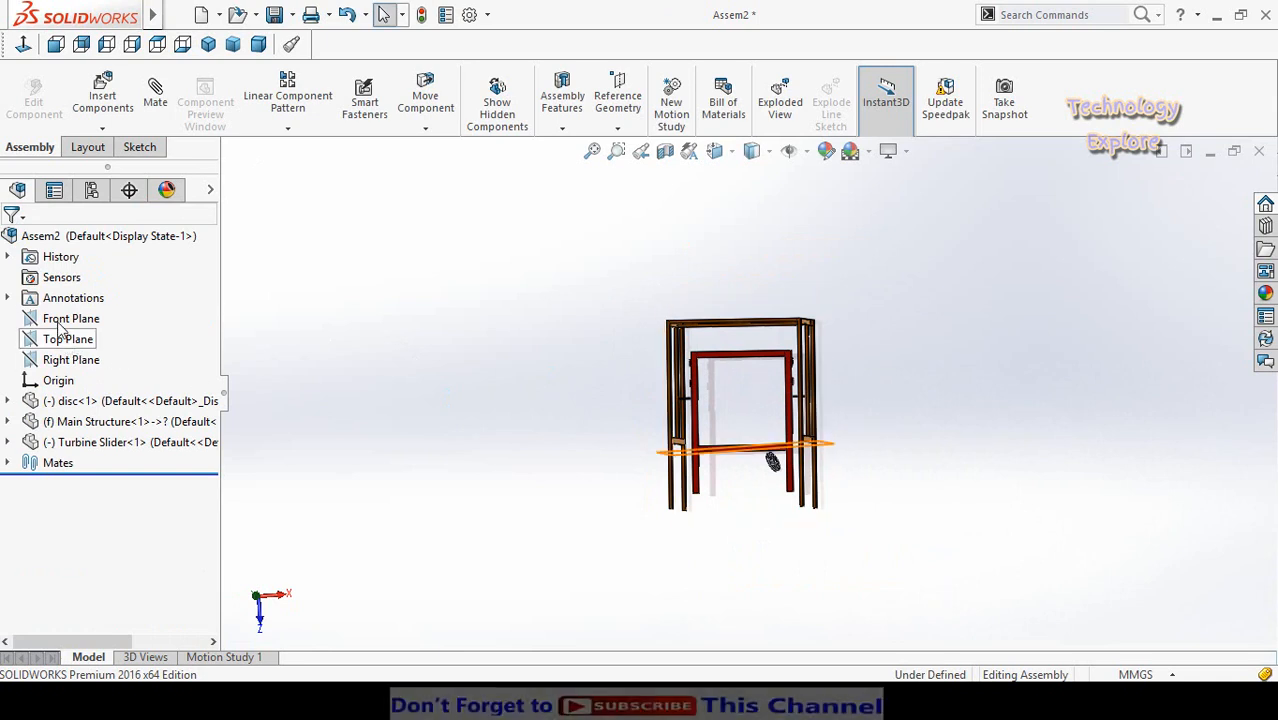
pyautogui.click(36, 346)
pyautogui.click(48, 316)
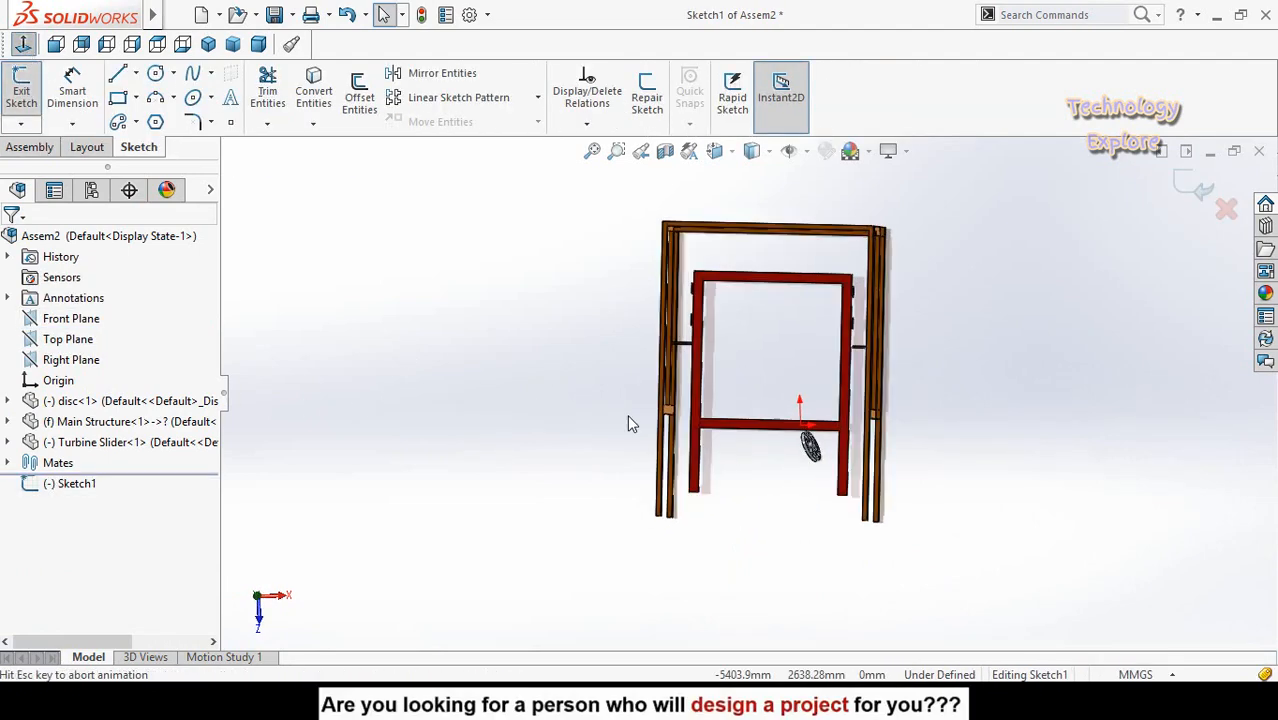
# Sketch a closed, irregular eight-point spline on the Top Plane beside the main structure and exit the sketch
pyautogui.scroll(4, 637, 430)
pyautogui.scroll(-3, 918, 392)
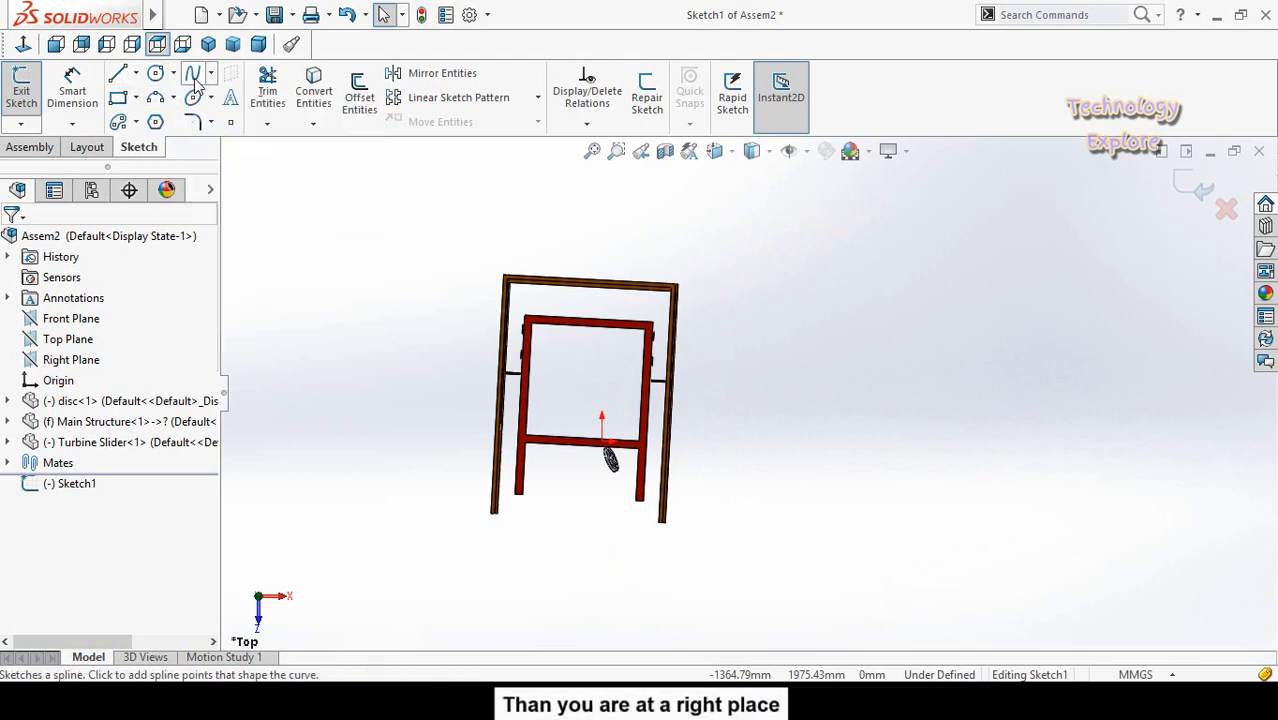
pyautogui.click(781, 409)
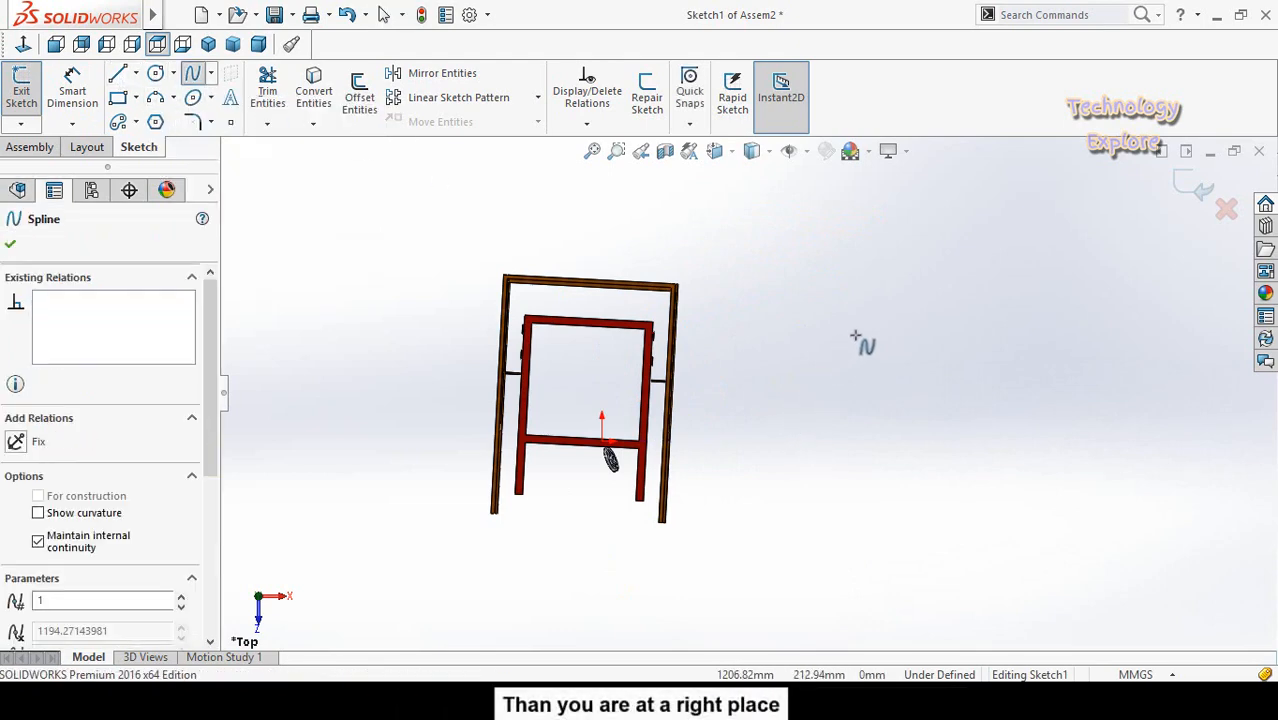
pyautogui.click(865, 392)
pyautogui.click(948, 294)
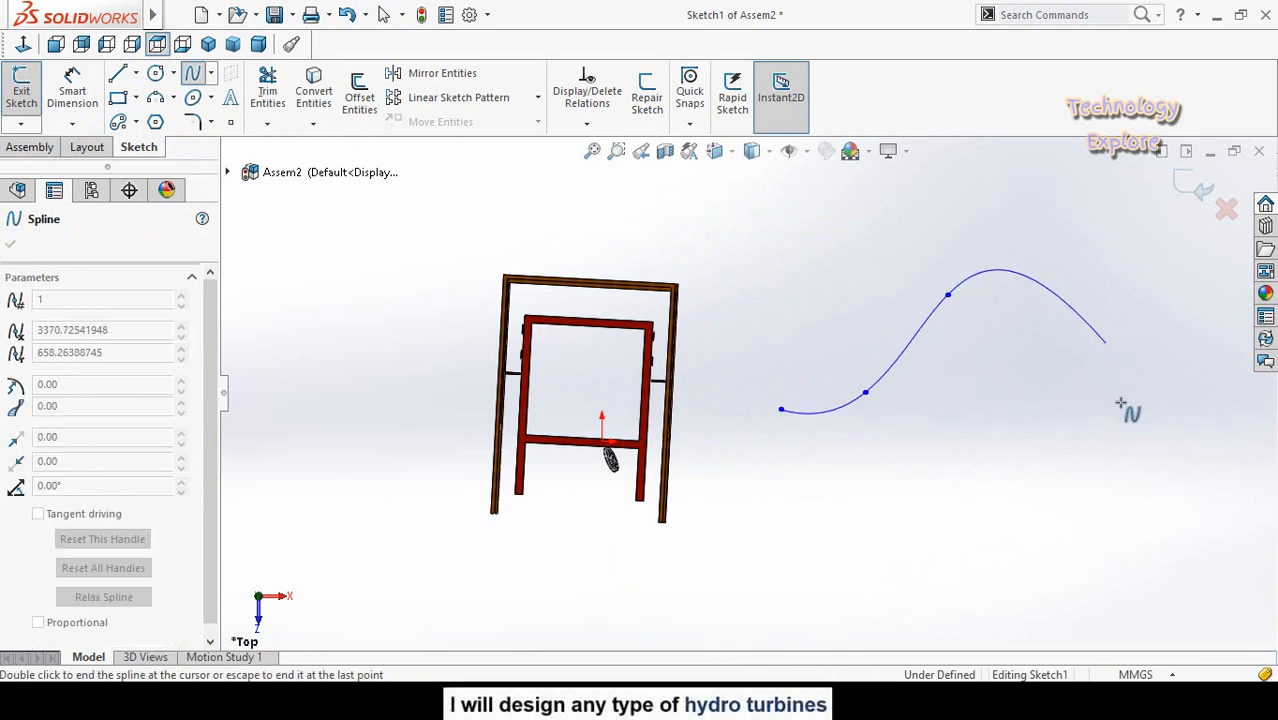
pyautogui.click(928, 580)
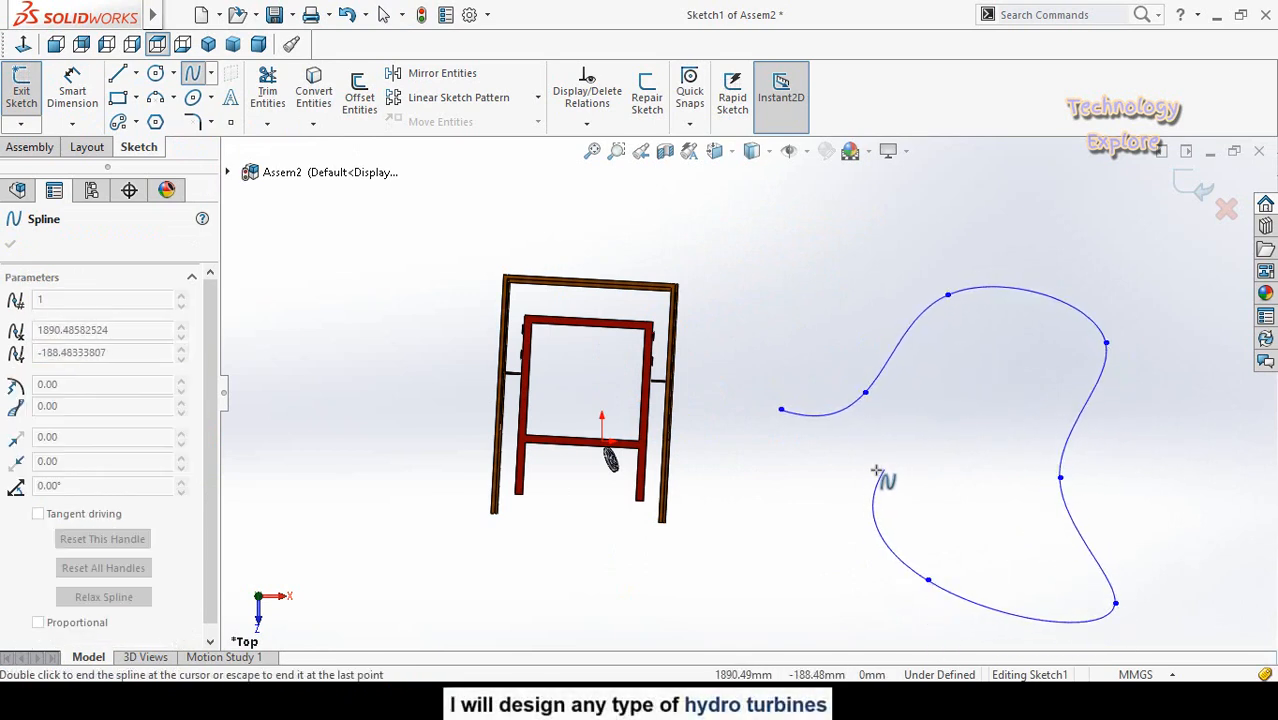
pyautogui.click(759, 487)
pyautogui.click(781, 409)
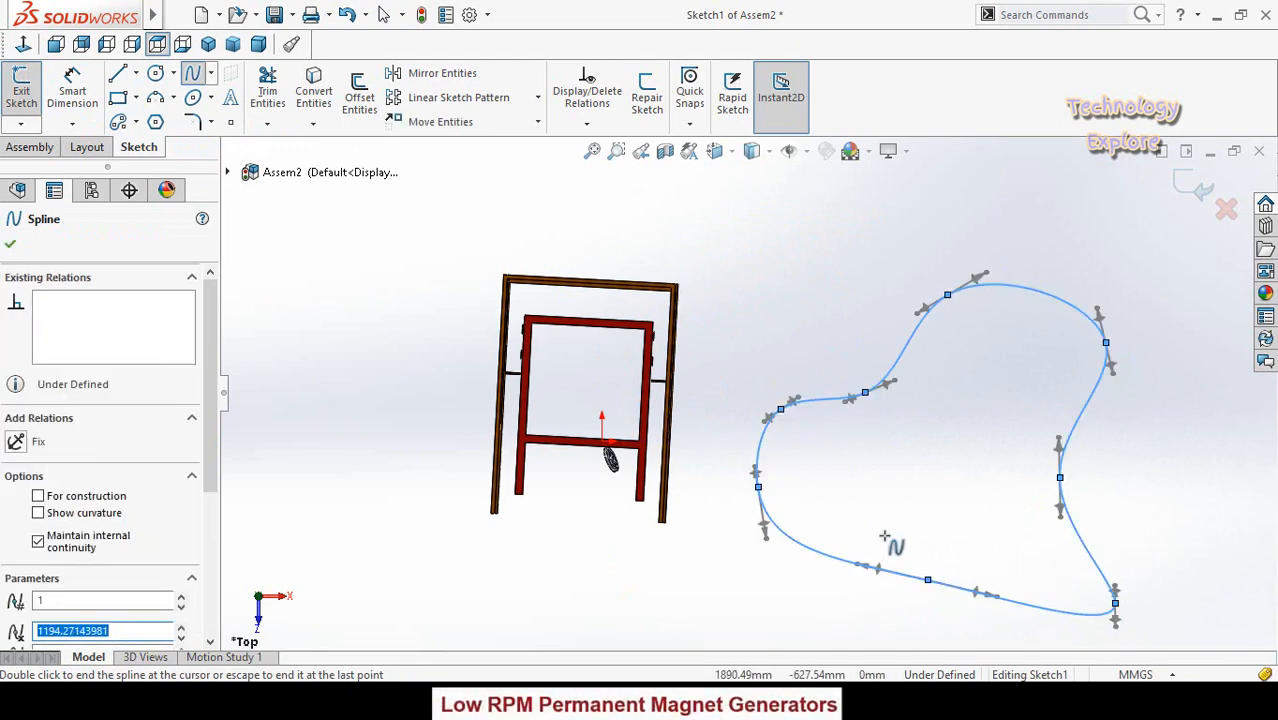
pyautogui.press('Escape')
pyautogui.scroll(2, 902, 479)
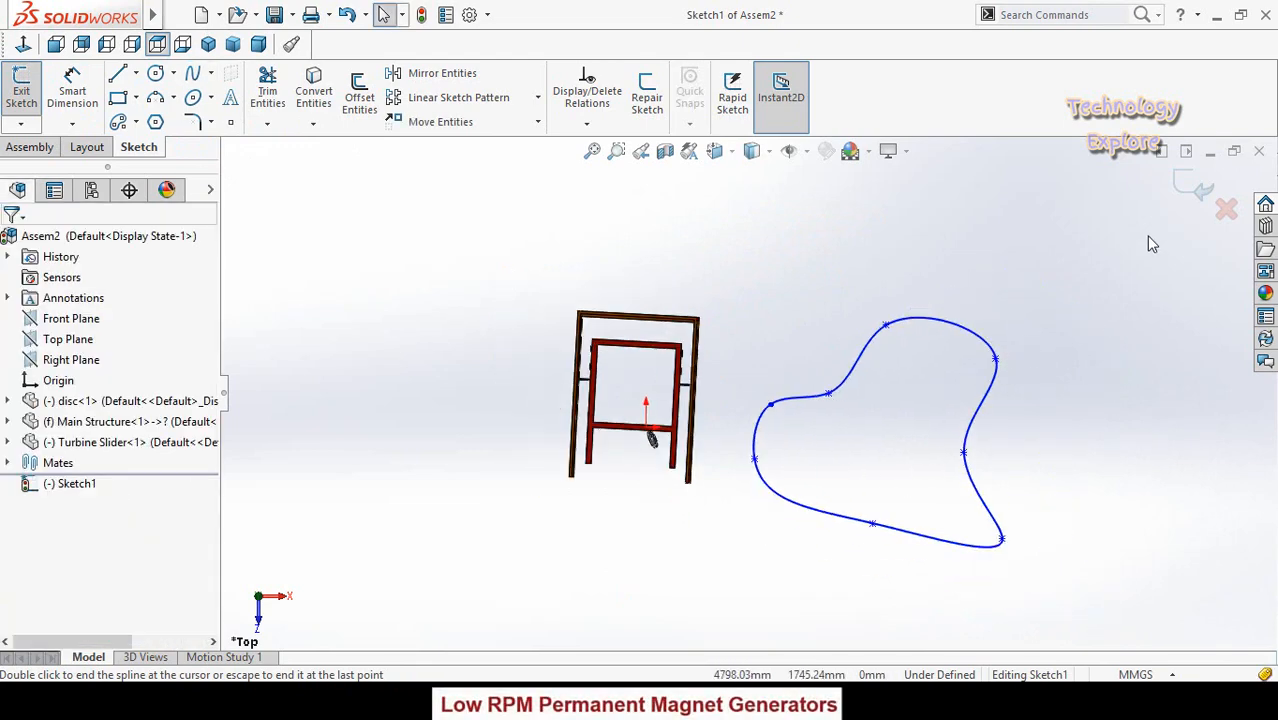
pyautogui.click(1190, 188)
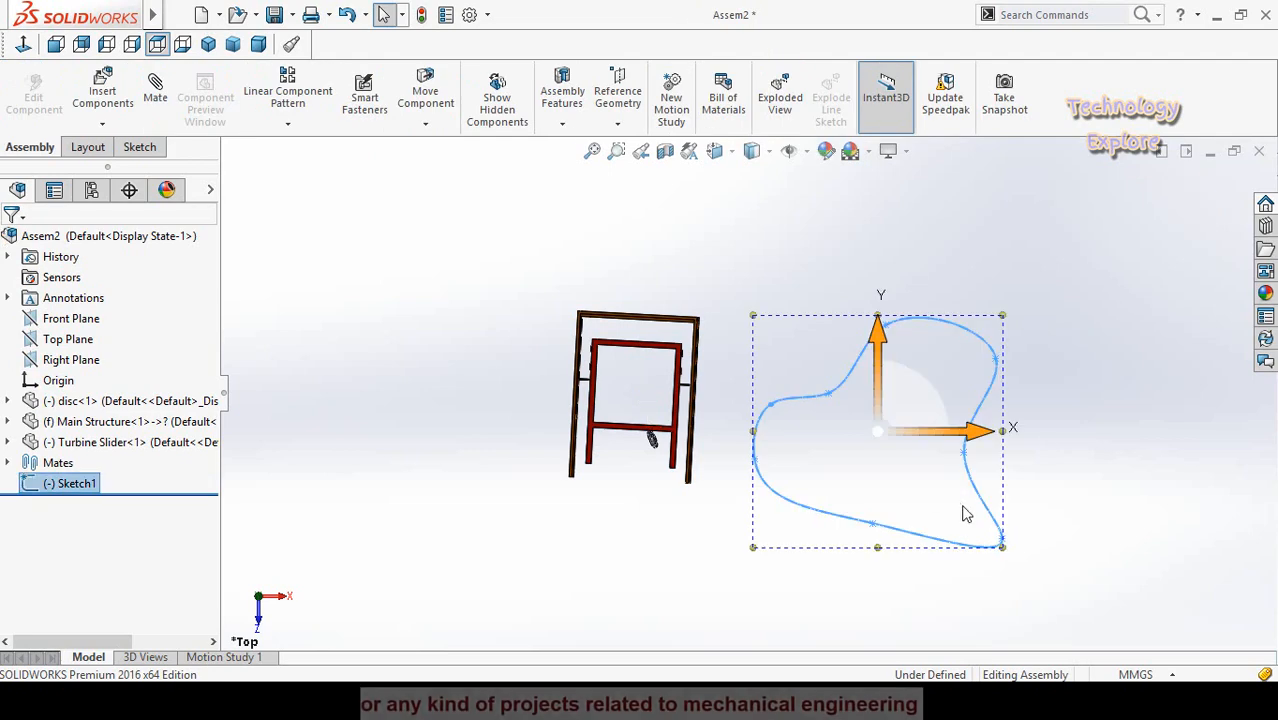
# Move the disc out from beneath the turbine slider to the near end of the closed spline
pyautogui.click(1086, 437)
pyautogui.scroll(-2, 923, 528)
pyautogui.moveTo(921, 526); pyautogui.dragTo(908, 372, button='middle')
pyautogui.scroll(-1, 777, 432)
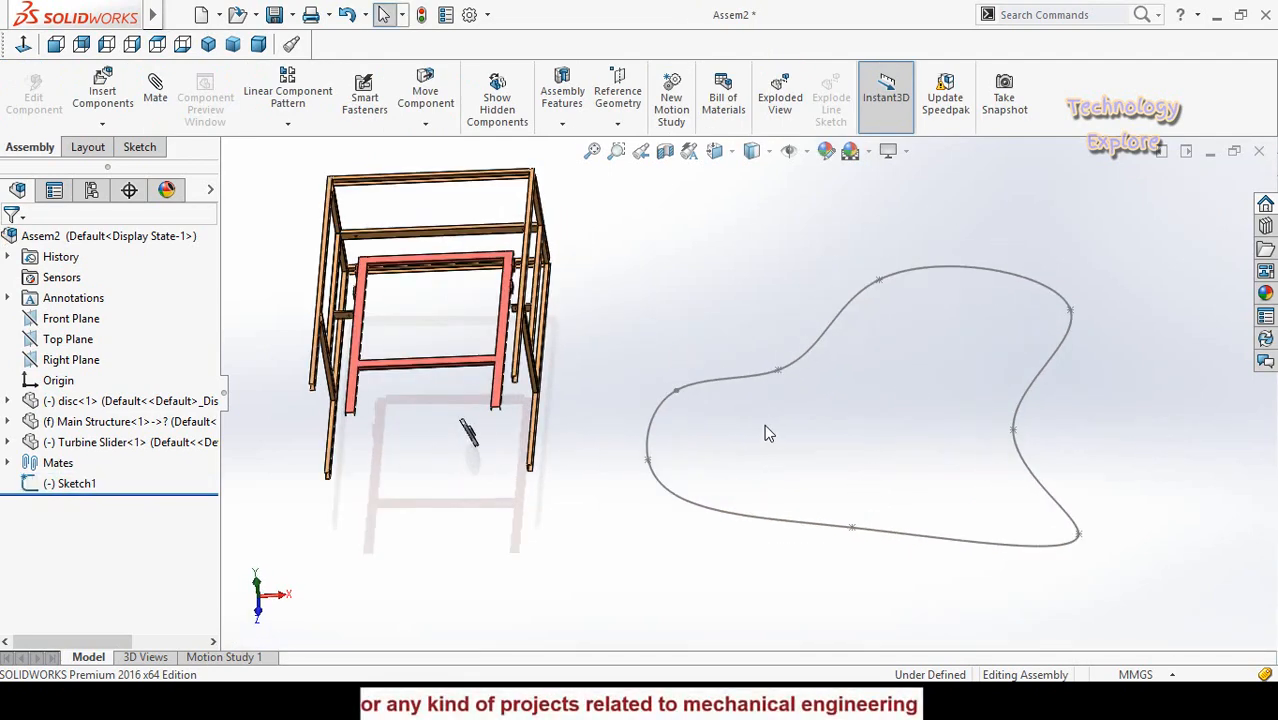
pyautogui.scroll(-3, 518, 462)
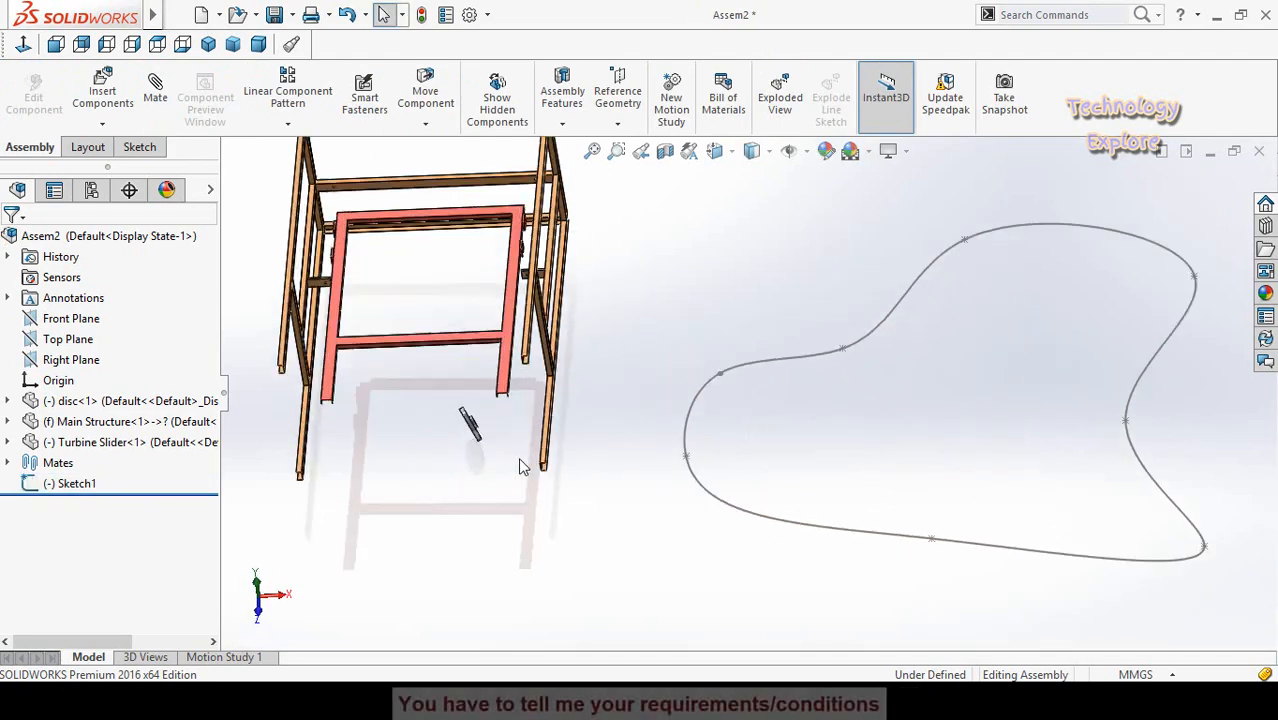
pyautogui.click(476, 385)
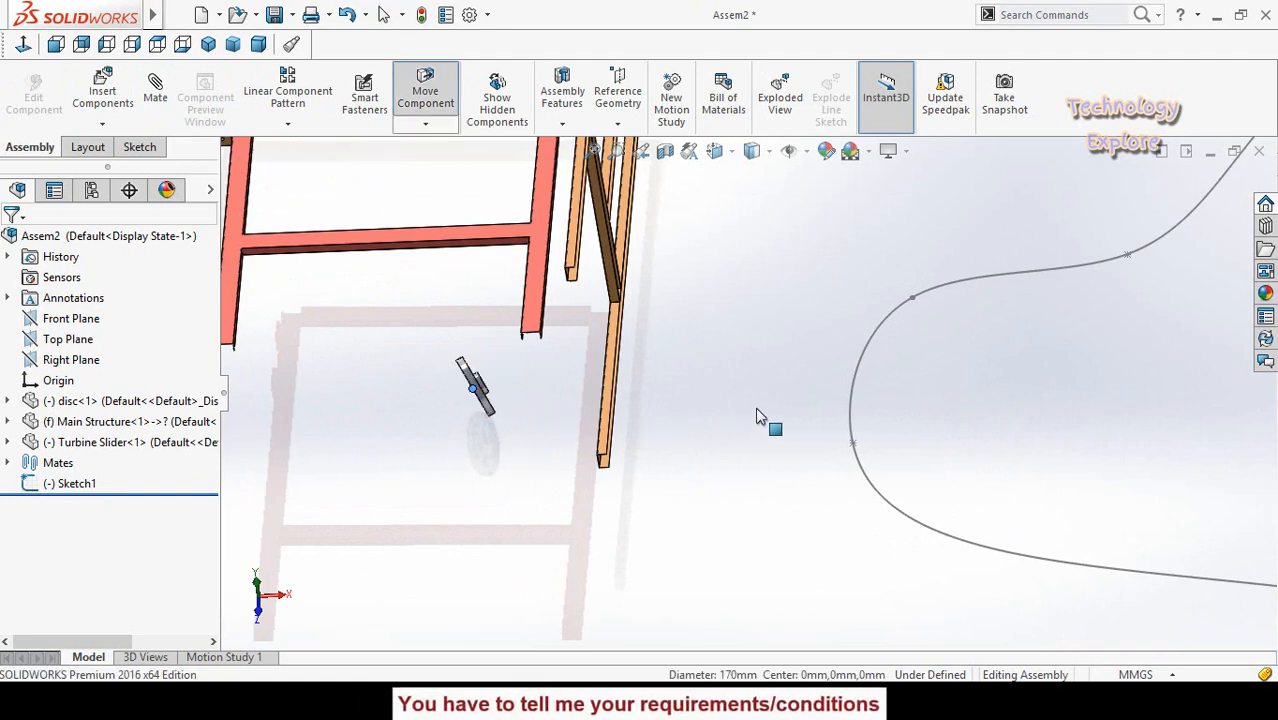
pyautogui.moveTo(480, 392); pyautogui.dragTo(930, 356)
pyautogui.scroll(-1, 933, 358)
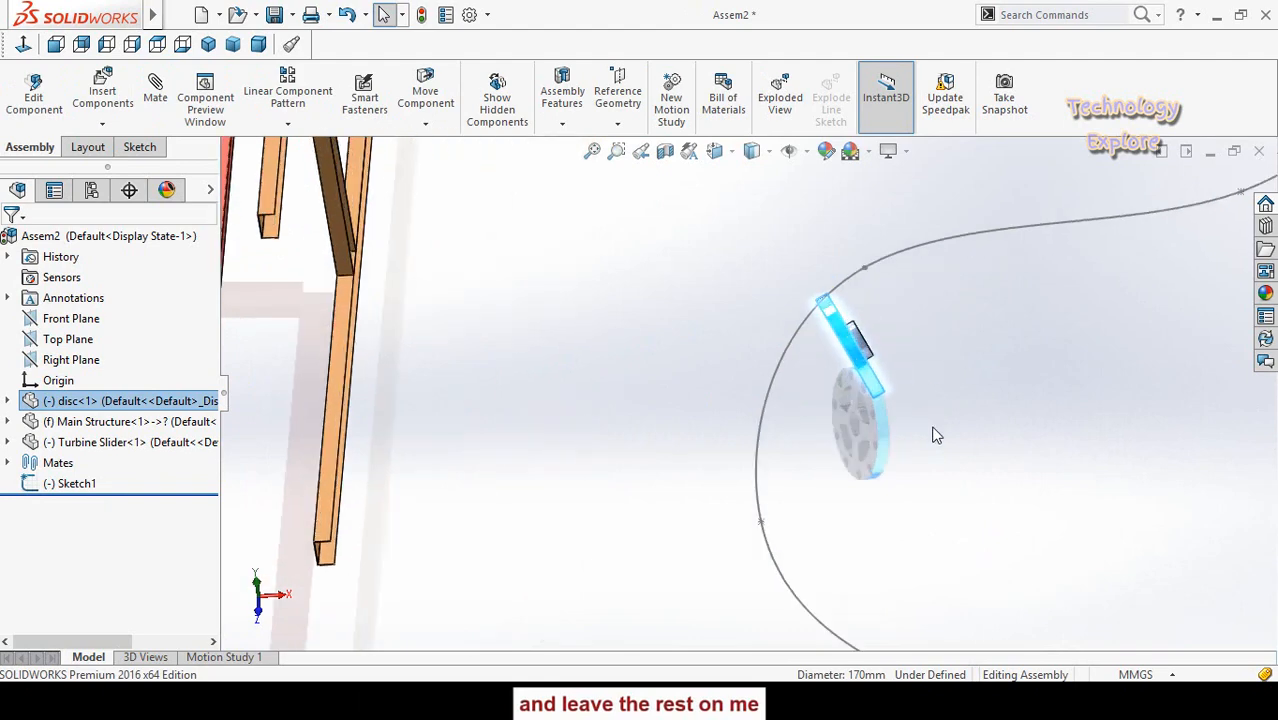
# Open the disc component from the assembly in its own part window
pyautogui.moveTo(919, 434); pyautogui.dragTo(822, 452, button='middle')
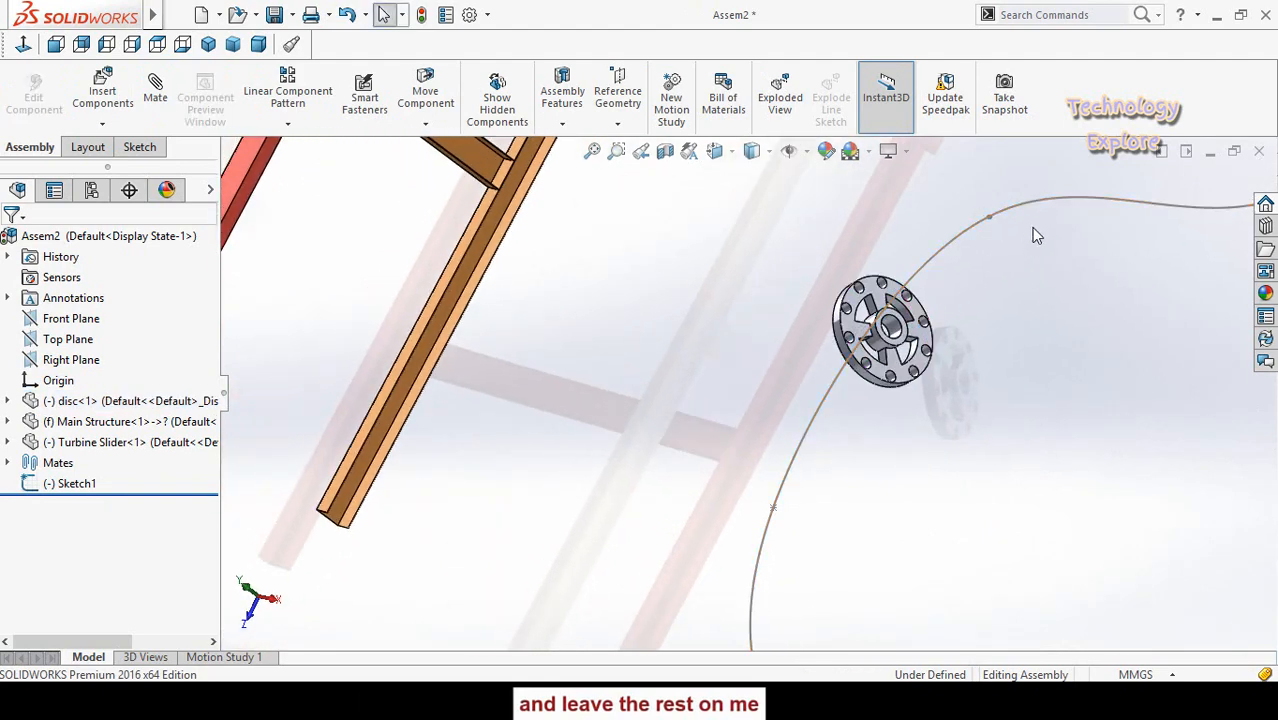
pyautogui.scroll(-6, 850, 363)
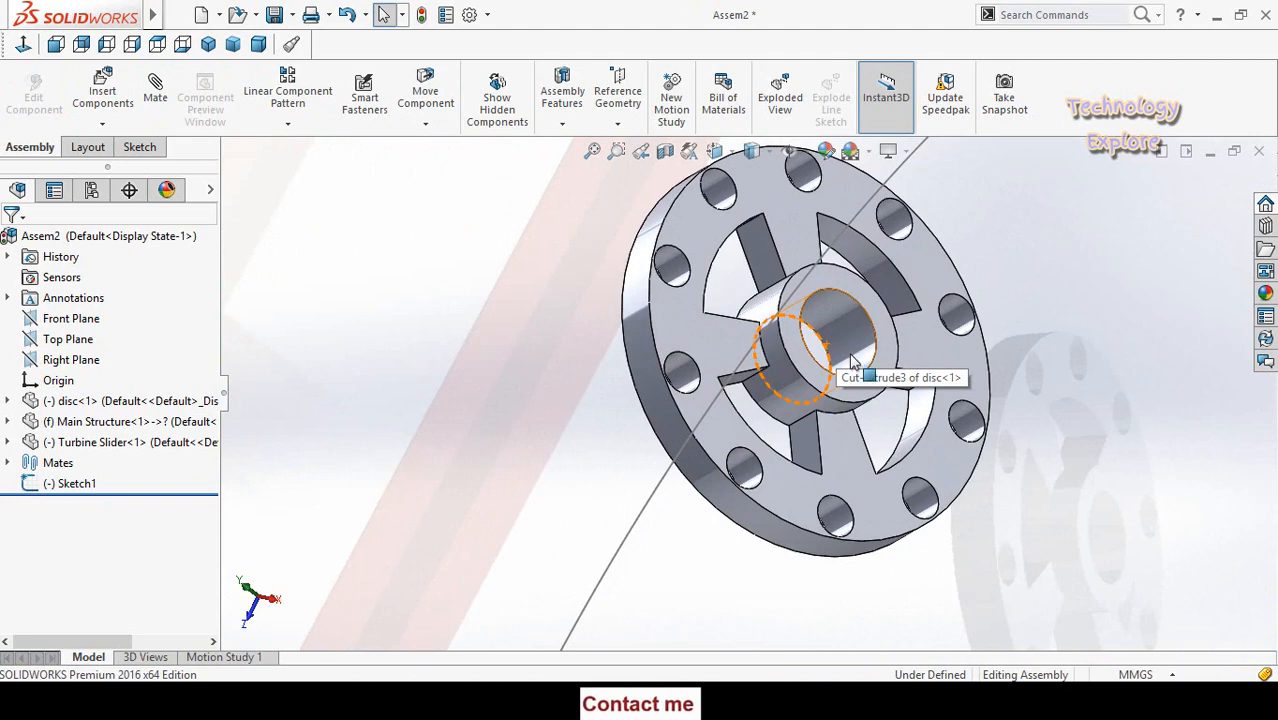
pyautogui.scroll(3, 852, 362)
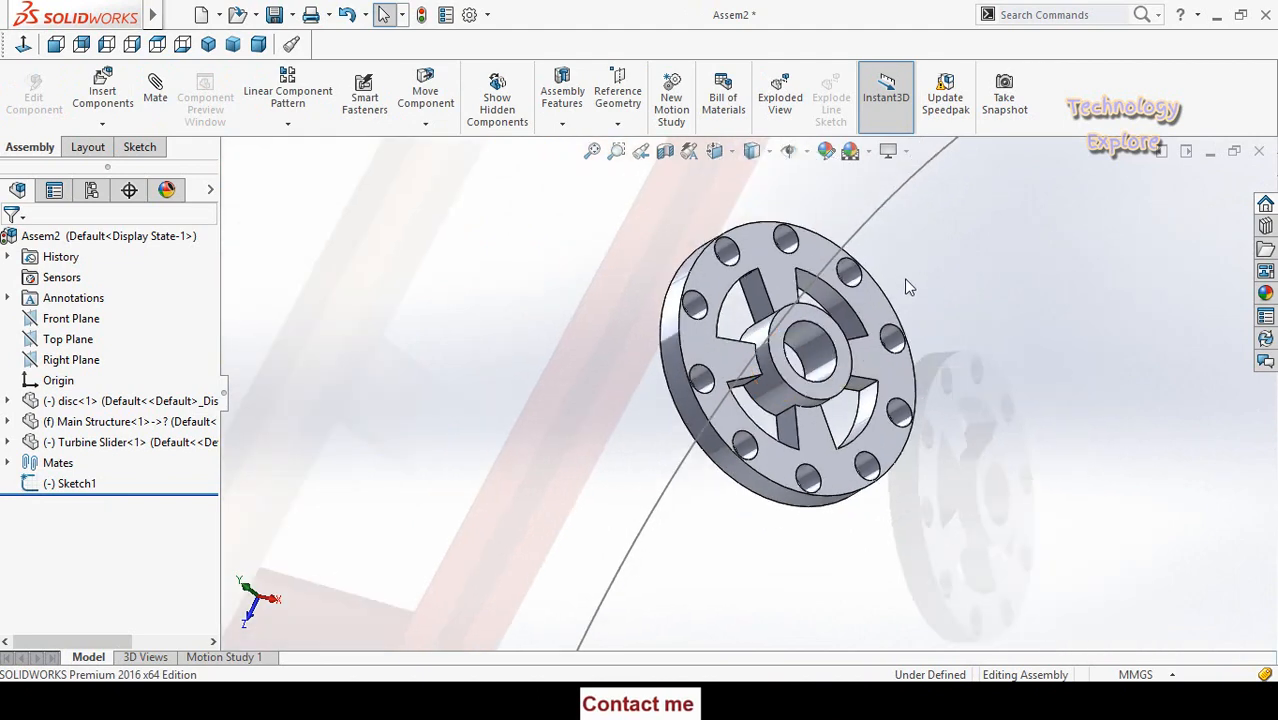
pyautogui.scroll(2, 917, 298)
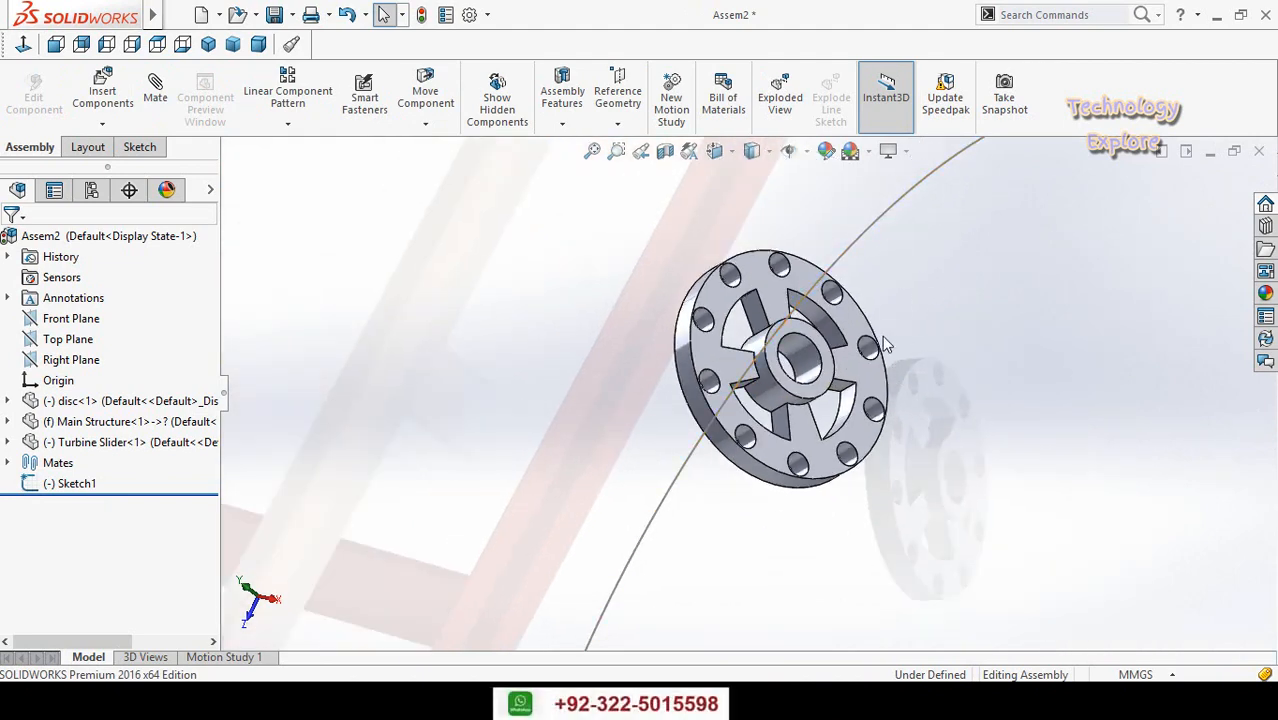
pyautogui.scroll(-2, 877, 343)
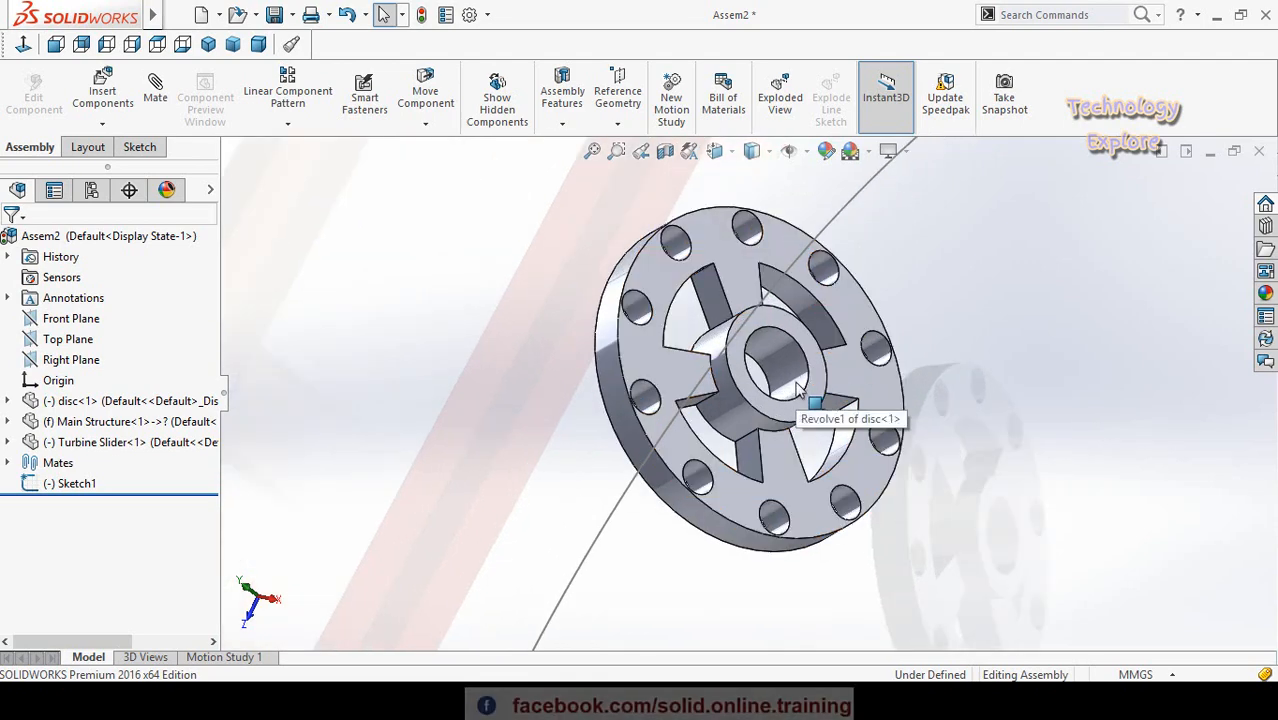
pyautogui.scroll(-2, 789, 378)
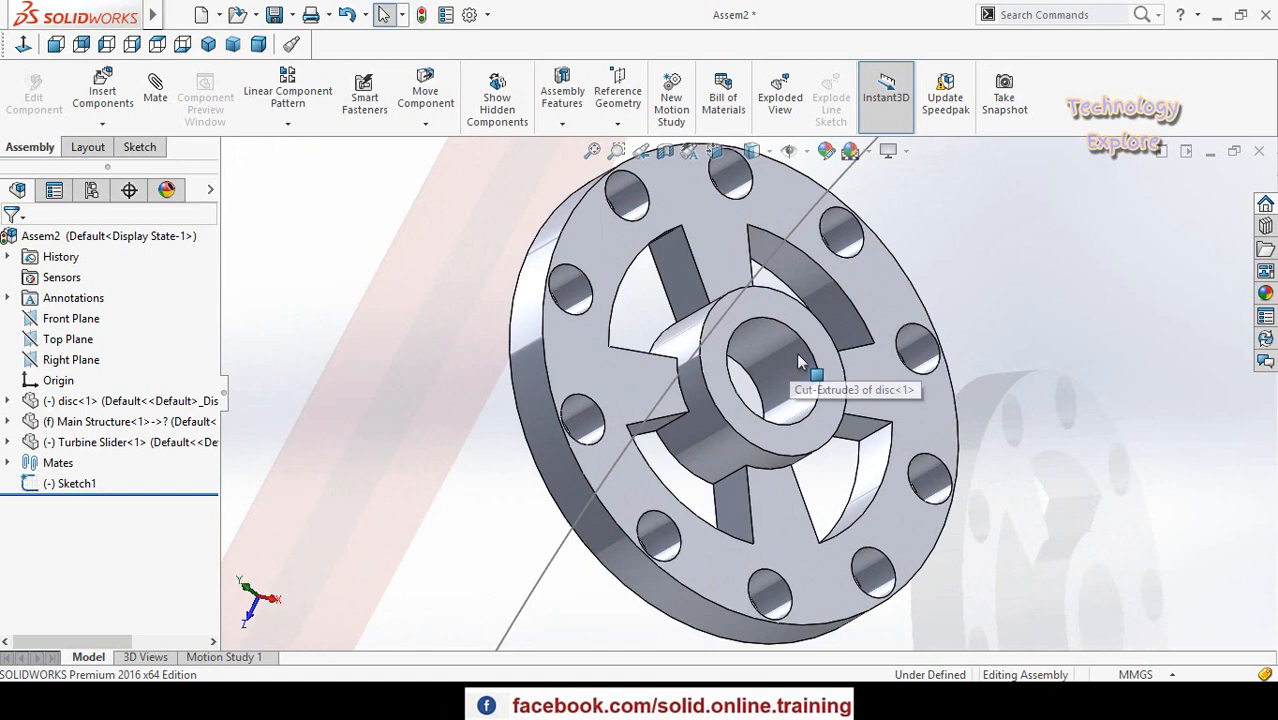
pyautogui.click(790, 376)
pyautogui.click(858, 253)
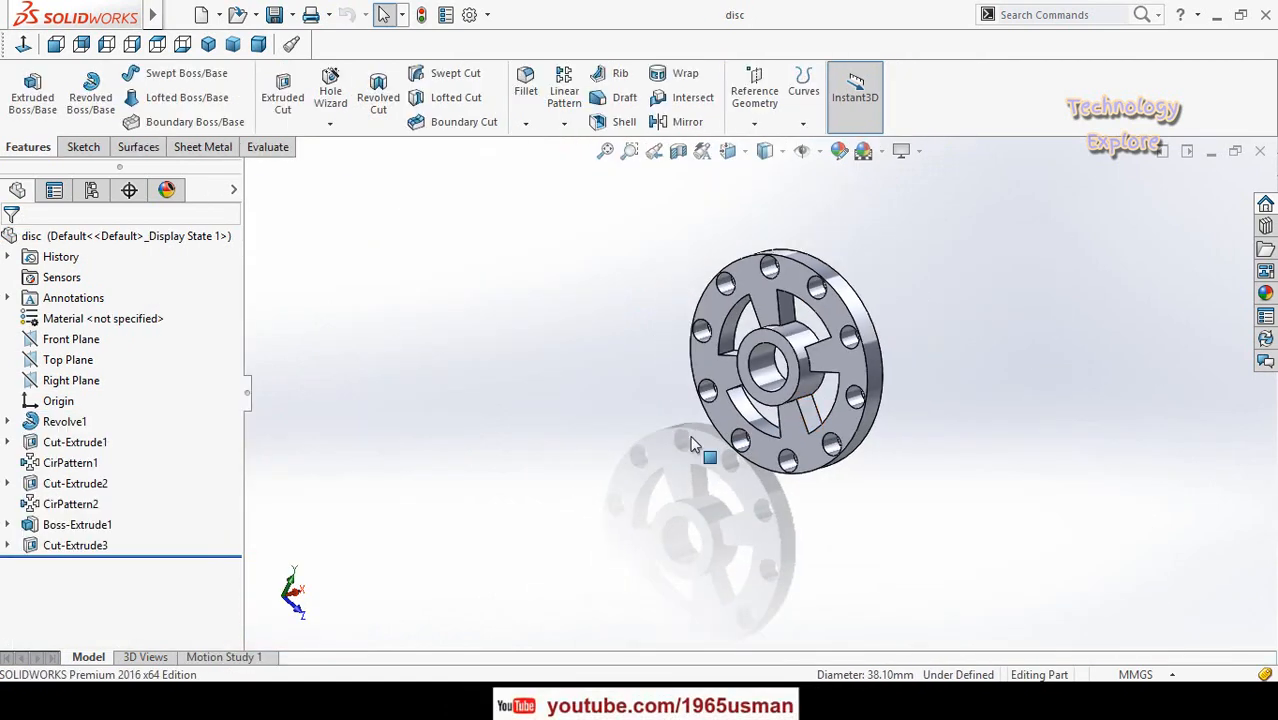
# Sketch a point at the origin on the end face of the disc's raised hub and exit the sketch
pyautogui.moveTo(820, 468); pyautogui.dragTo(770, 405, button='middle')
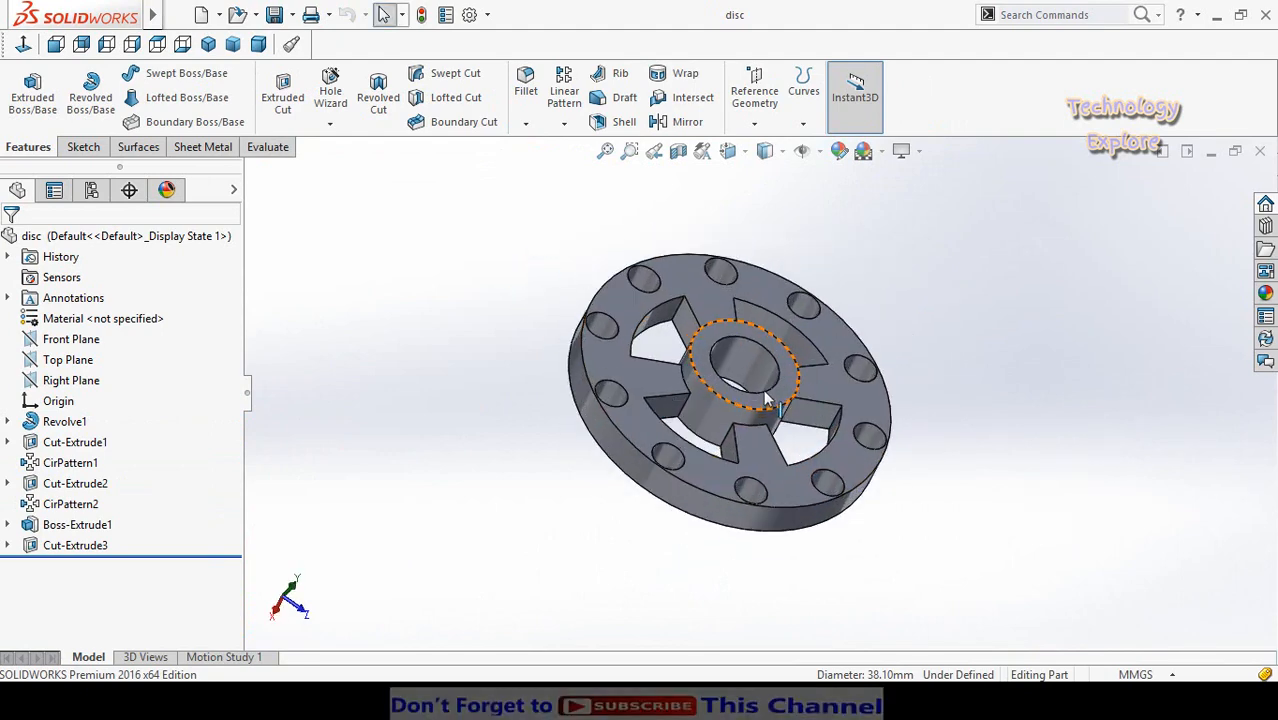
pyautogui.click(815, 378)
pyautogui.click(840, 344)
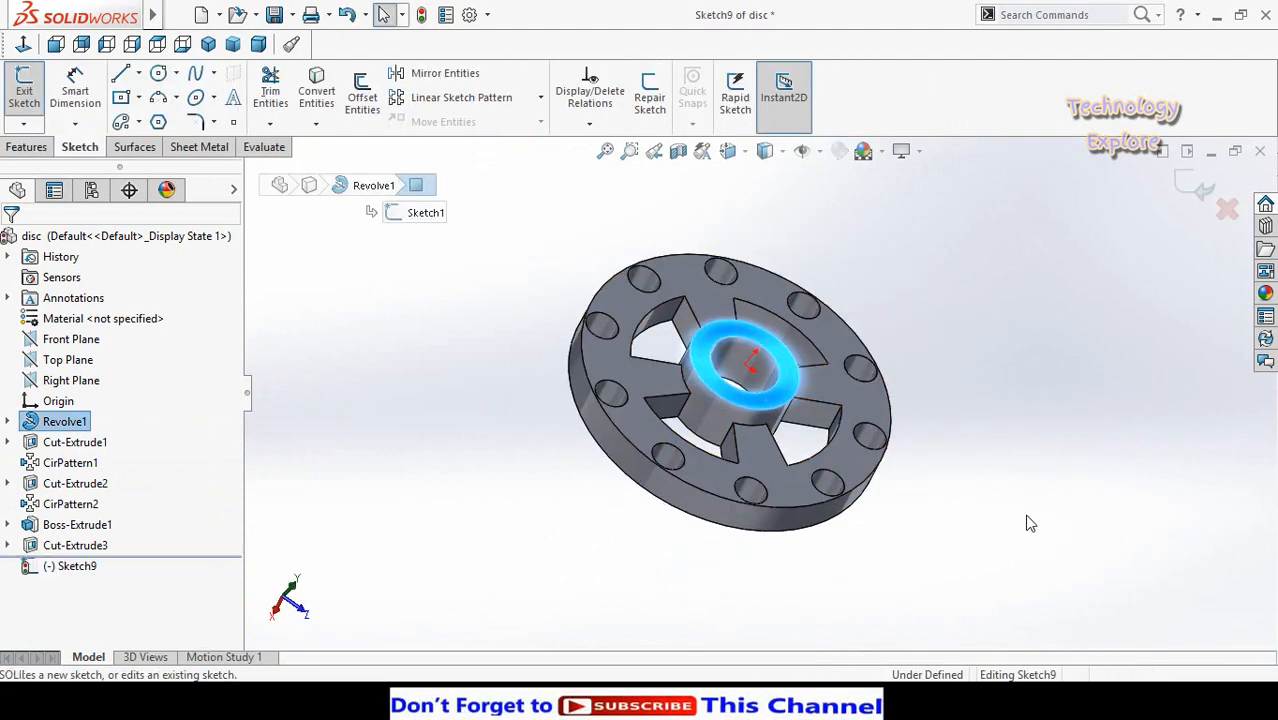
pyautogui.click(26, 45)
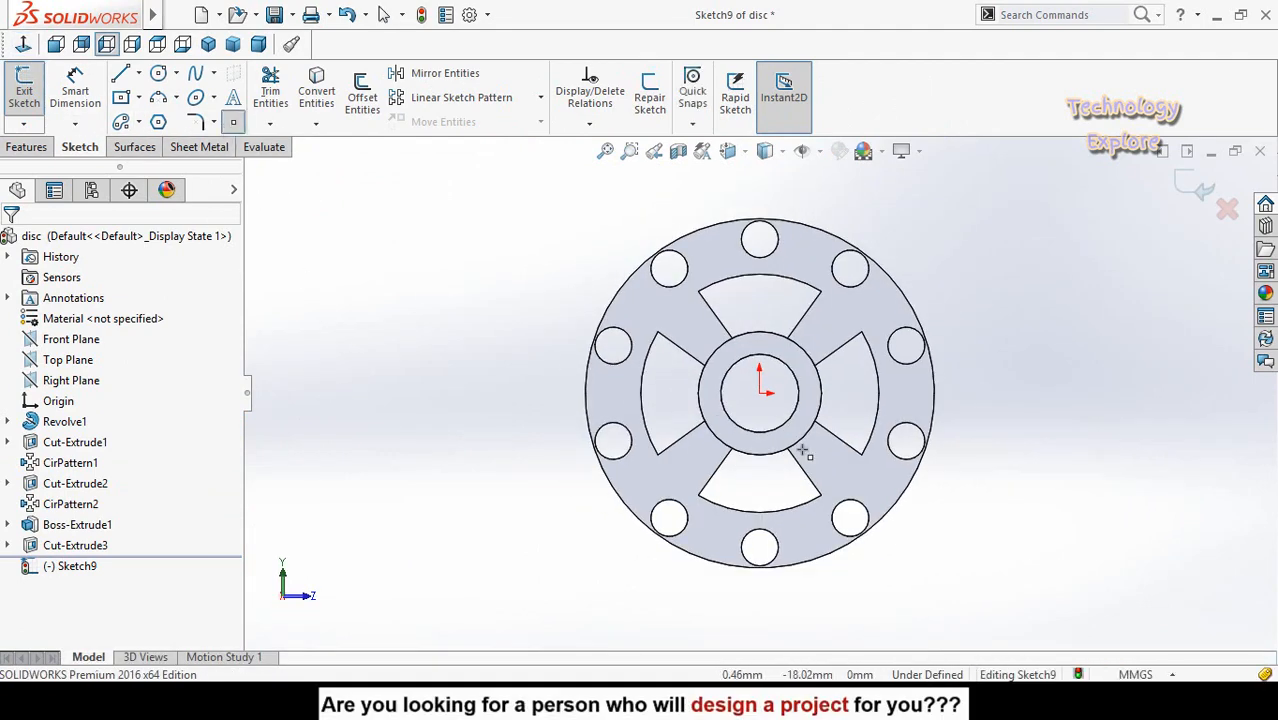
pyautogui.click(760, 393)
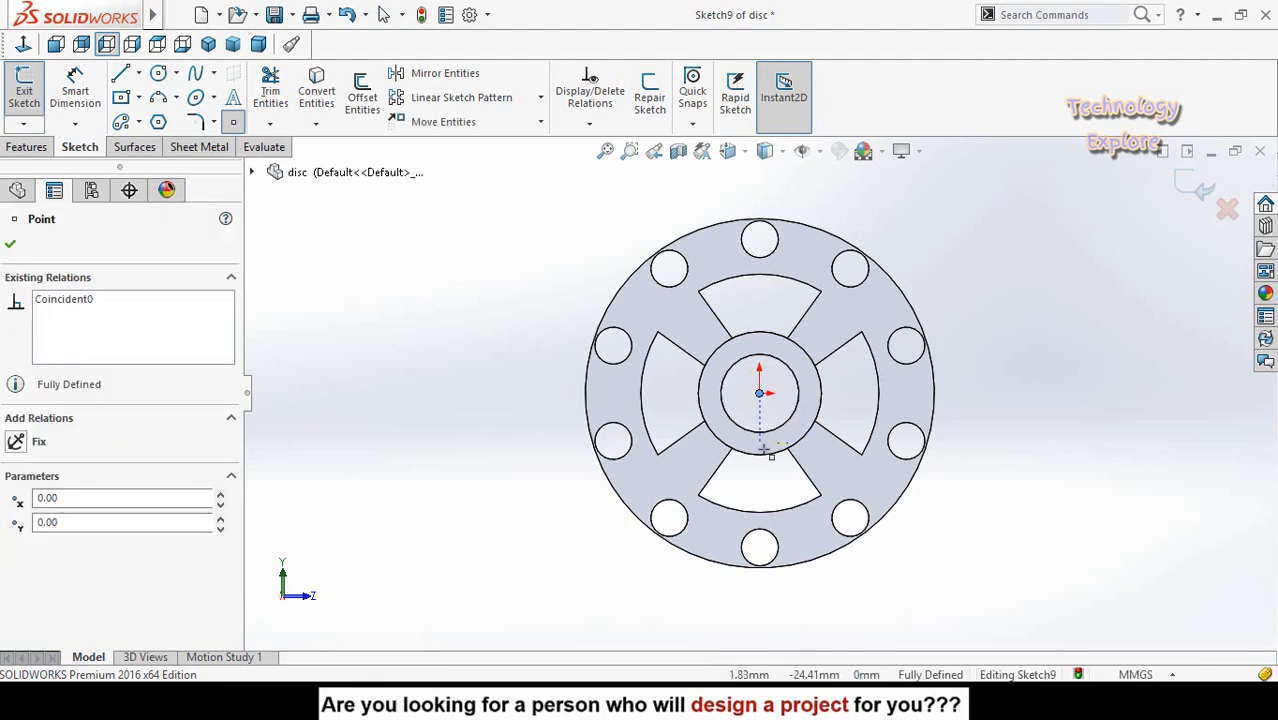
pyautogui.press('Escape')
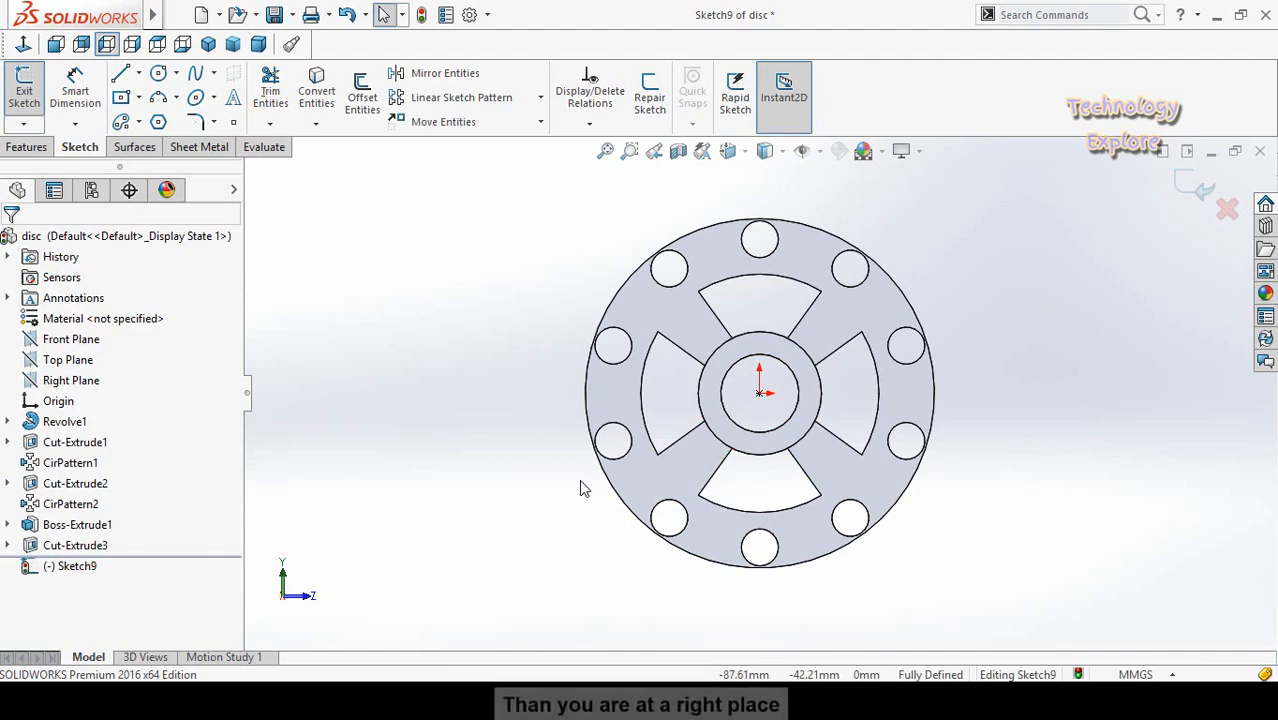
pyautogui.moveTo(579, 479); pyautogui.dragTo(636, 448, button='middle')
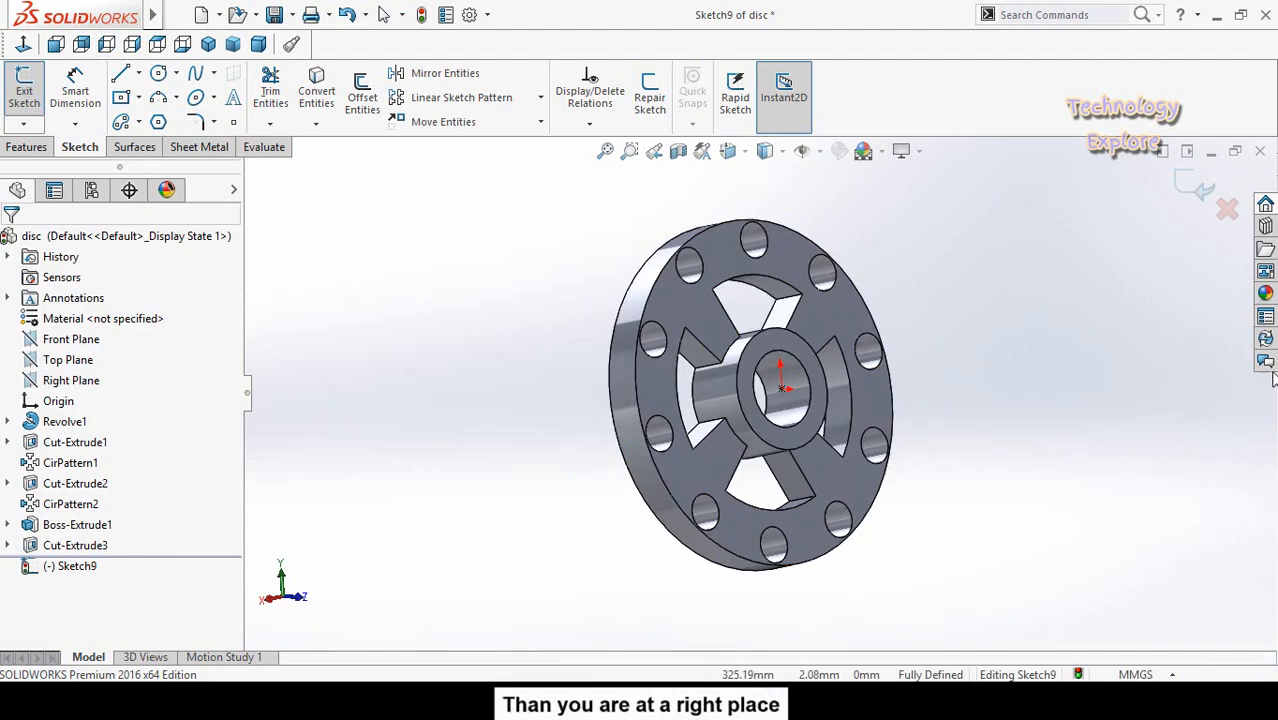
pyautogui.click(998, 445)
# Sketch a point at the origin on the disc's flat face opposite the raised hub and exit the sketch
pyautogui.moveTo(893, 500)
pyautogui.mouseDown(button='middle')
pyautogui.moveTo(873, 440)
pyautogui.moveTo(1033, 358)
pyautogui.mouseUp(button='middle')
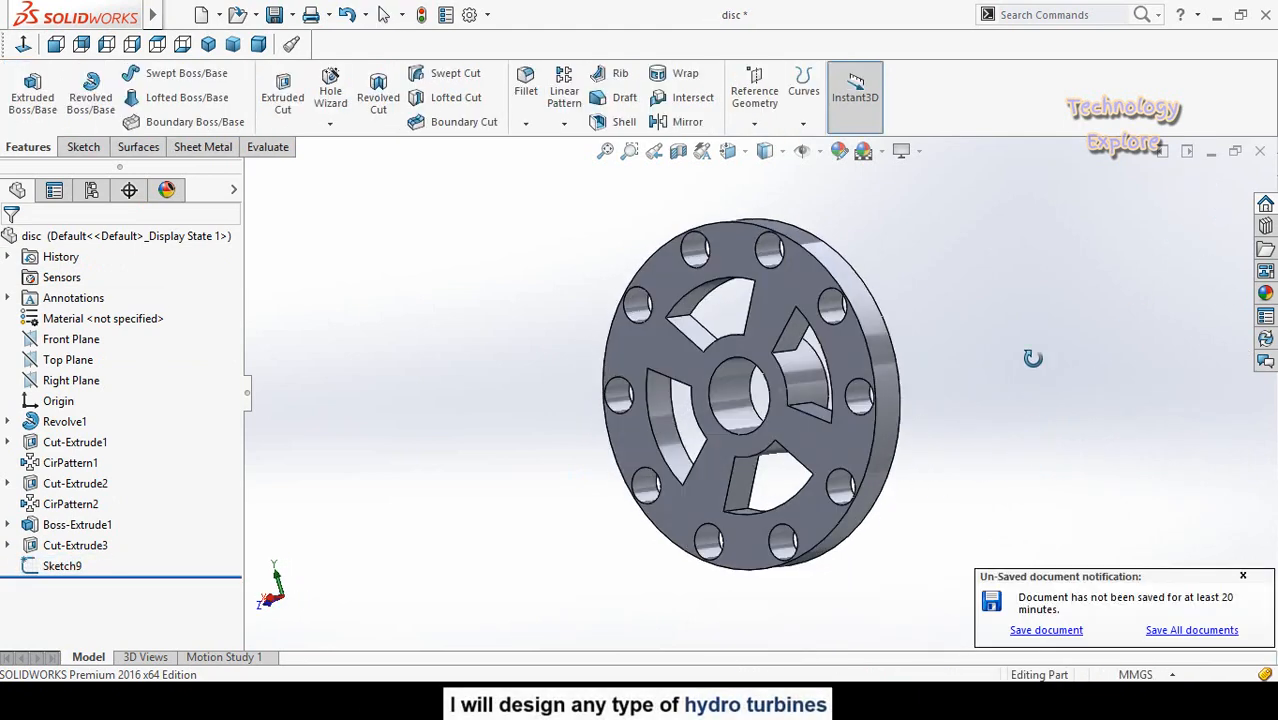
pyautogui.click(725, 472)
pyautogui.click(770, 397)
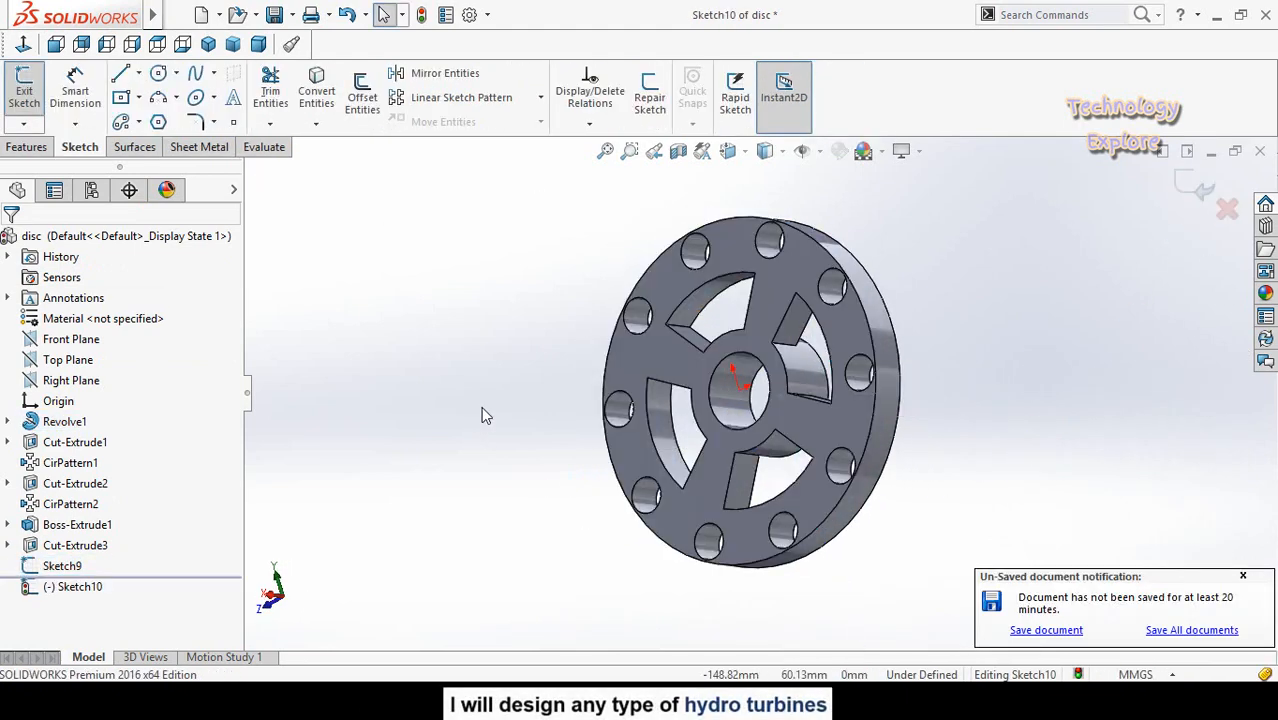
pyautogui.click(23, 44)
pyautogui.click(233, 122)
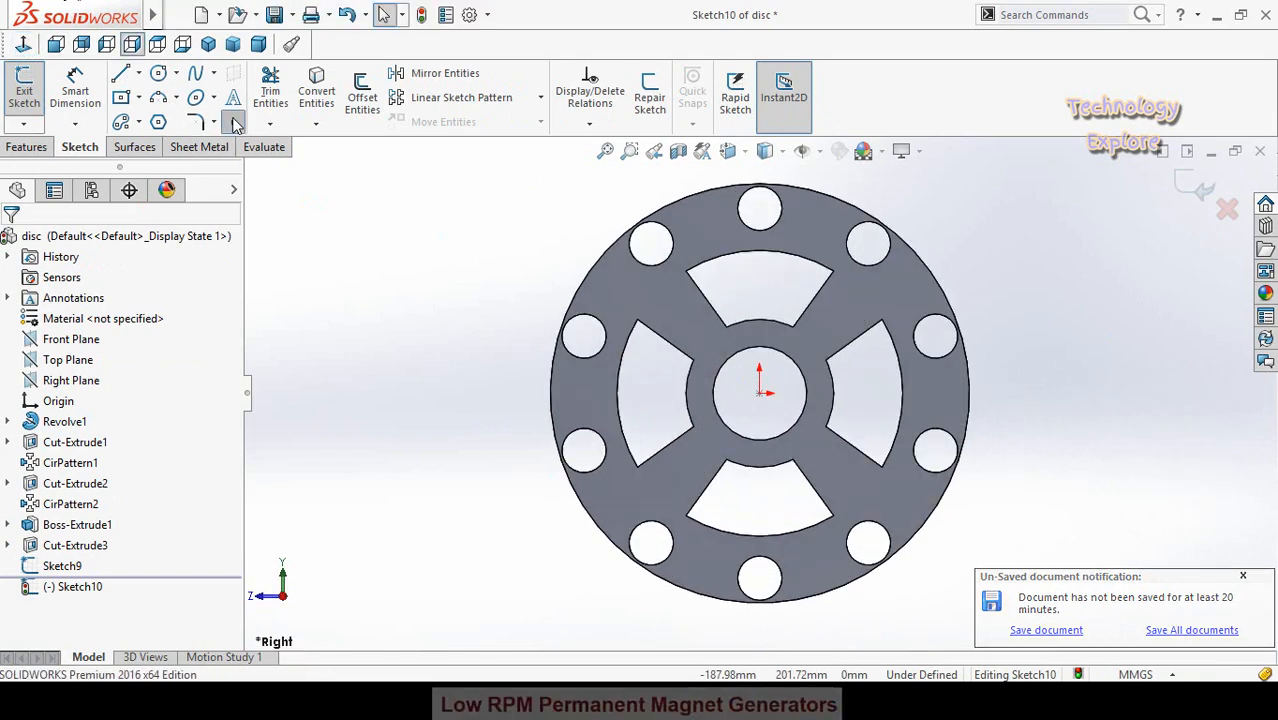
pyautogui.click(760, 393)
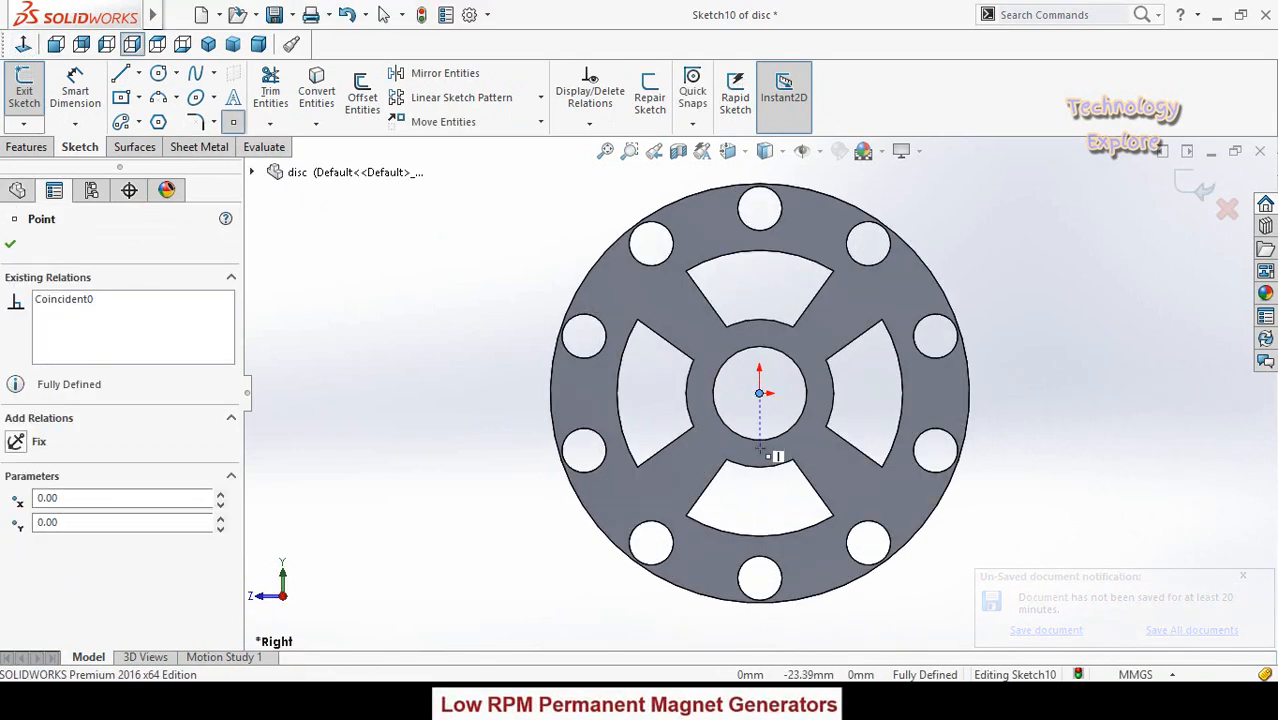
pyautogui.scroll(3, 781, 427)
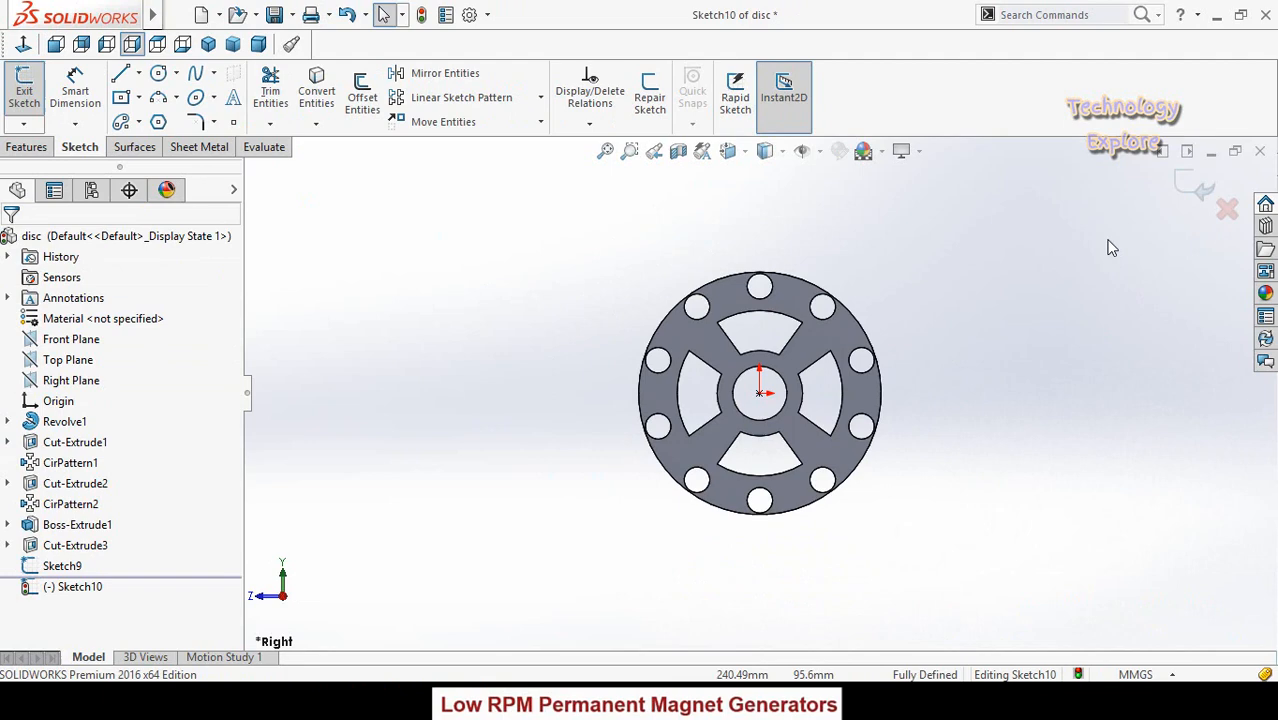
pyautogui.click(1188, 186)
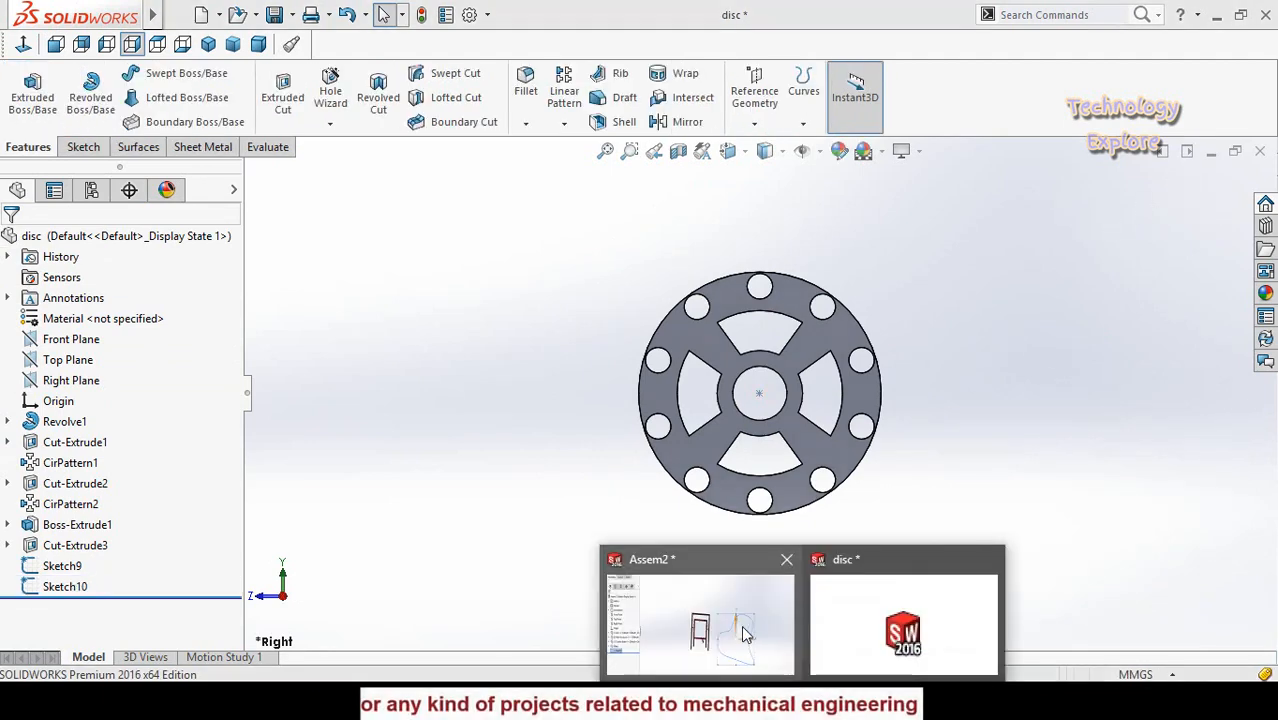
# Return to the Assem2 assembly and locate the sketched centre points in the disc's hub bore
pyautogui.click(743, 628)
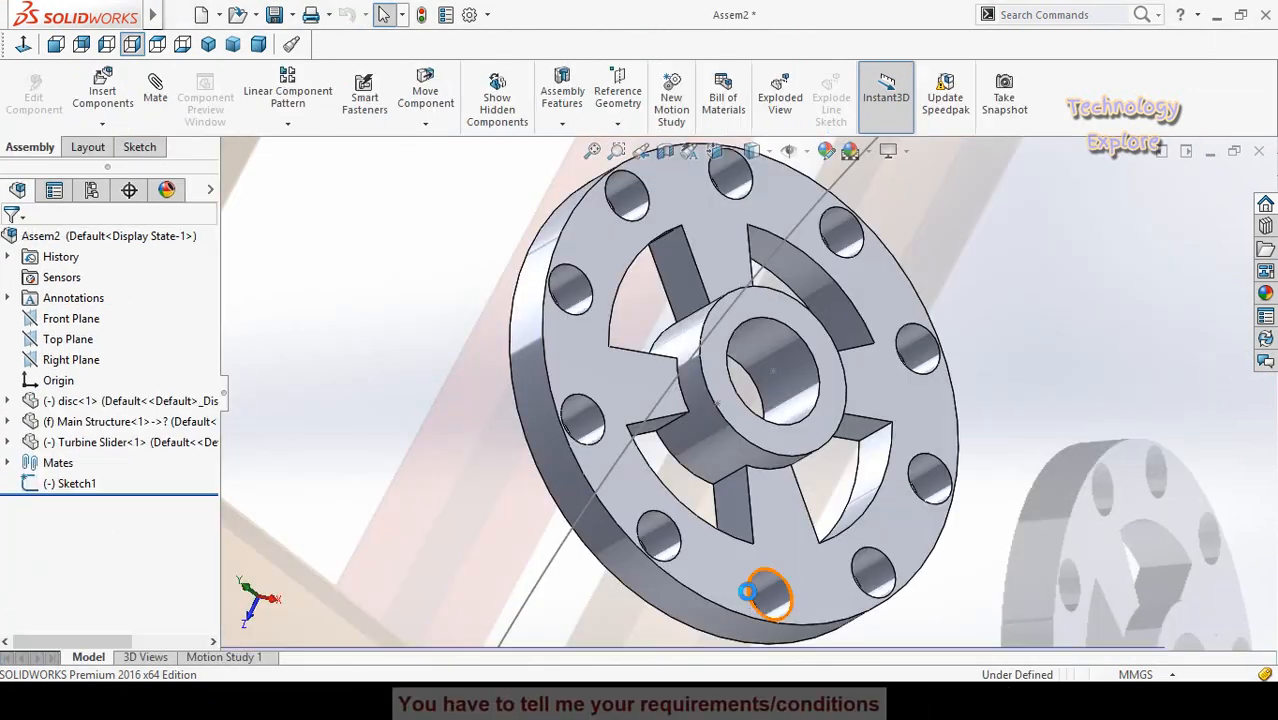
pyautogui.scroll(-5, 763, 383)
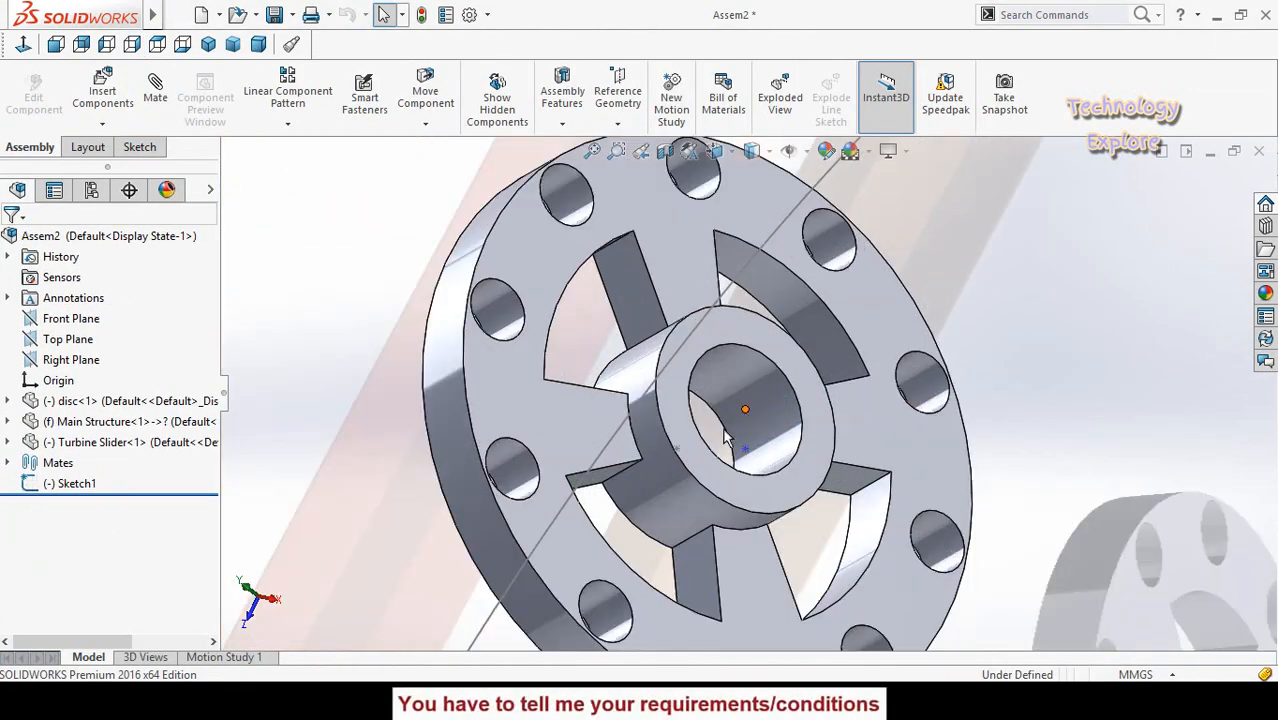
pyautogui.click(746, 406)
pyautogui.scroll(5, 685, 450)
pyautogui.click(982, 419)
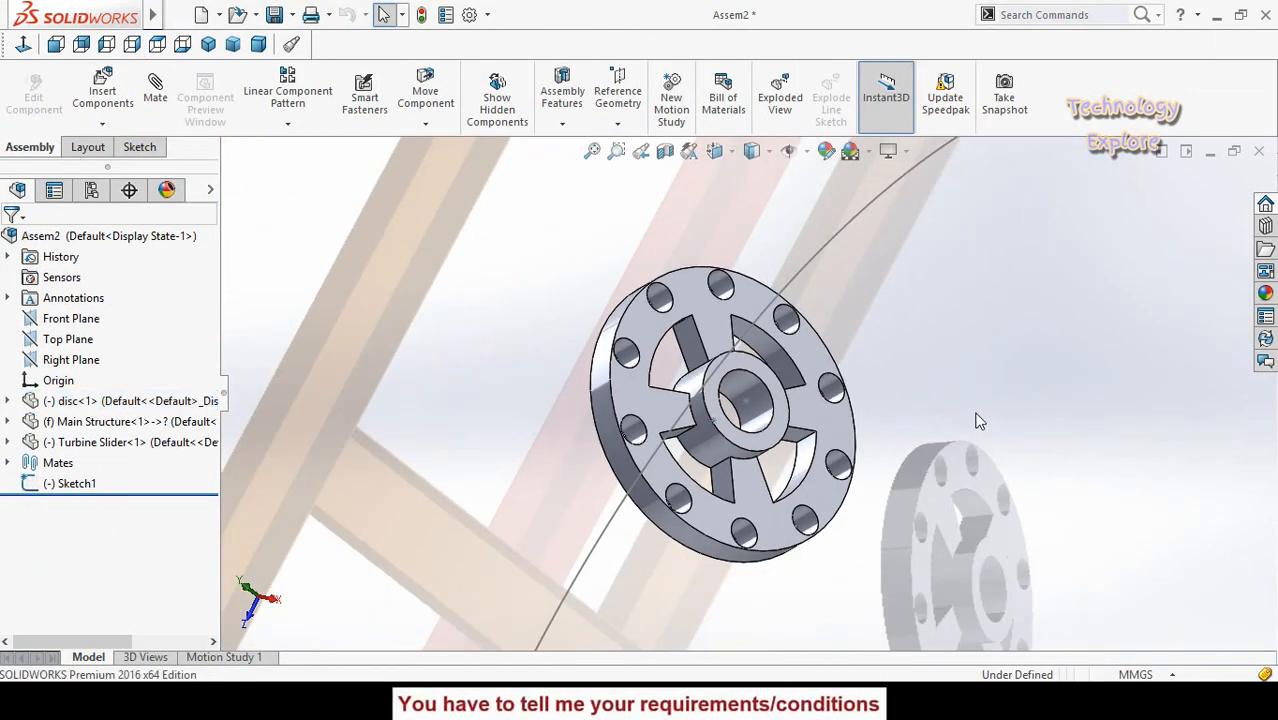
# Add a Path Mate between the disc's sketched centre point on the raised-hub side and the closed spline of Sketch1
pyautogui.moveTo(982, 419); pyautogui.dragTo(788, 360, button='middle')
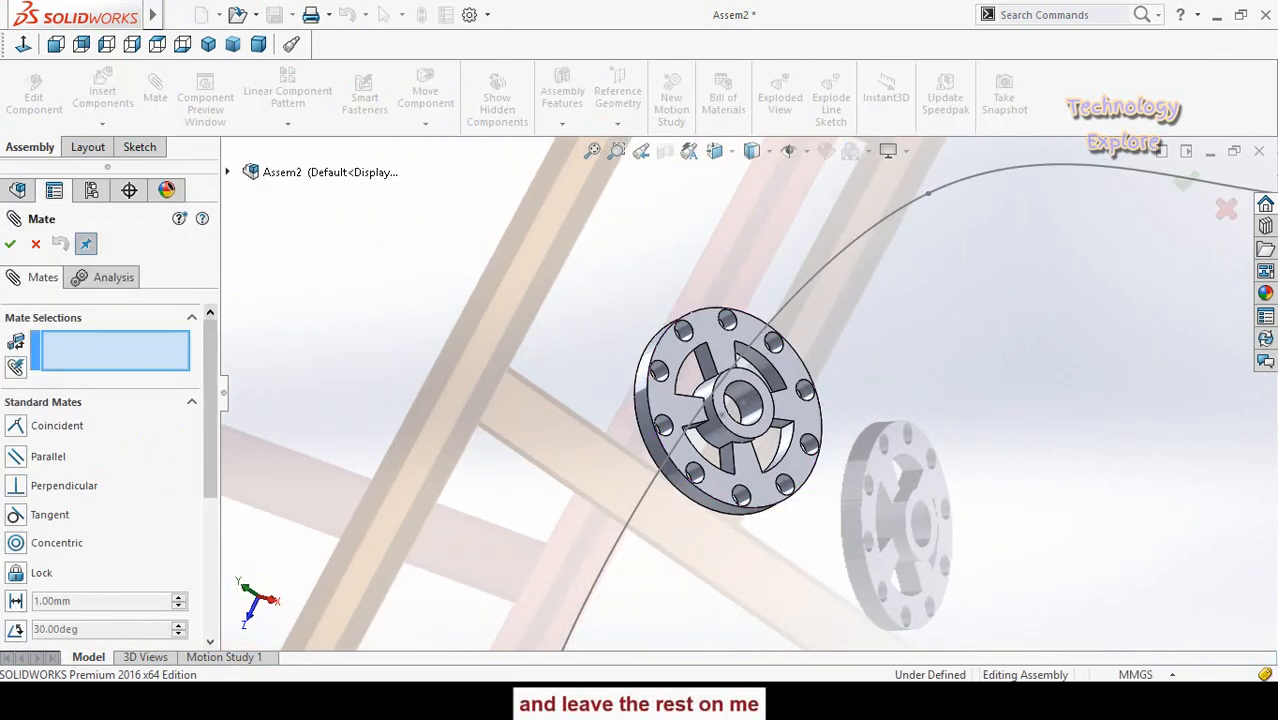
pyautogui.scroll(-5, 3, 380)
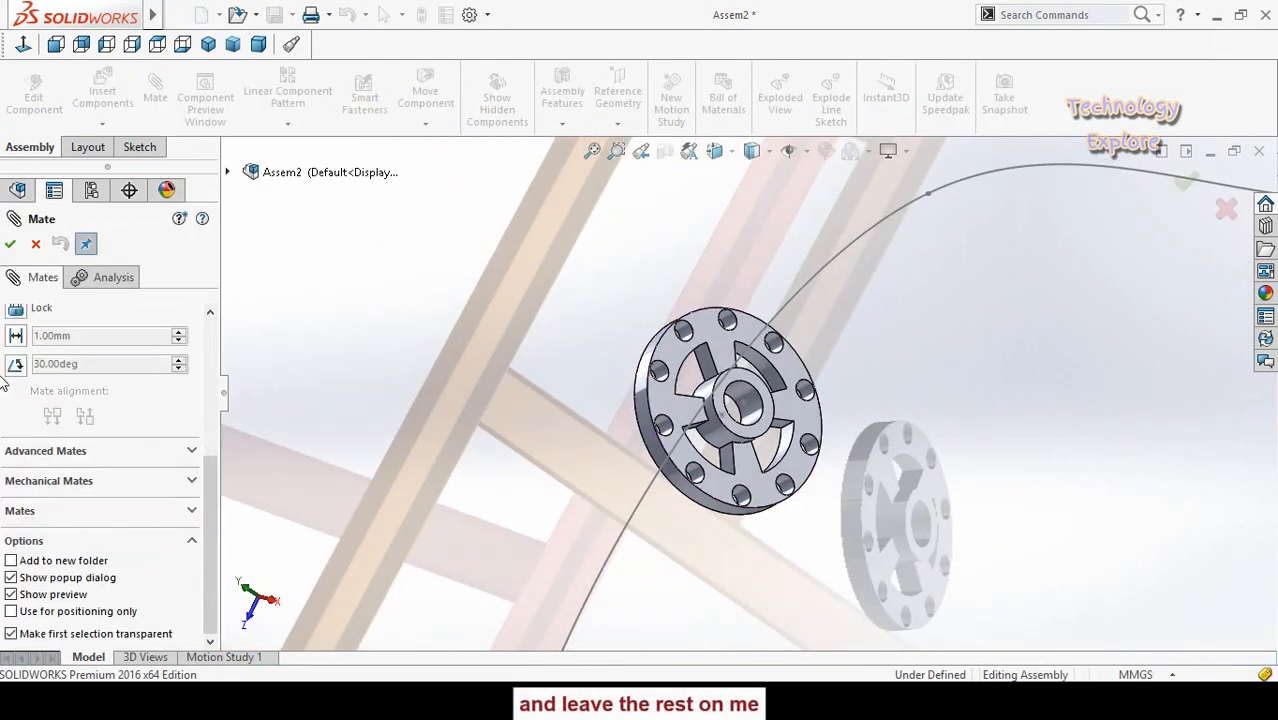
pyautogui.click(46, 451)
pyautogui.scroll(4, 3, 453)
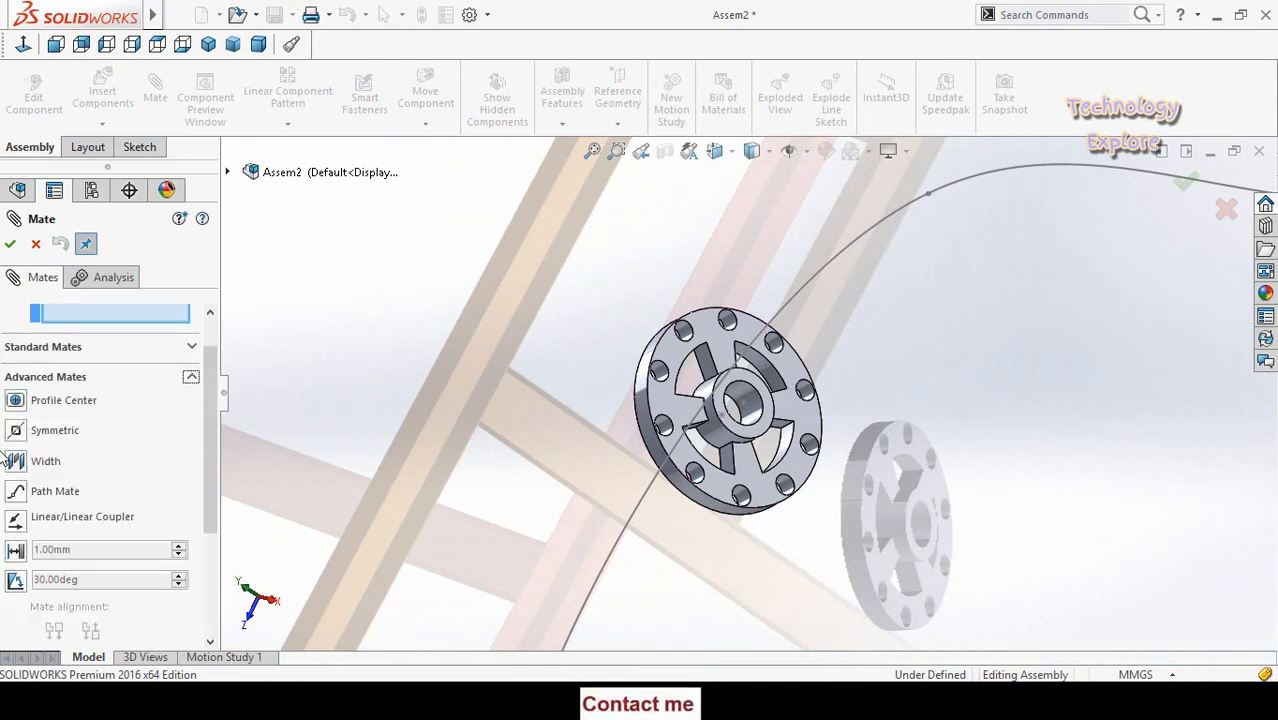
pyautogui.click(15, 491)
pyautogui.moveTo(205, 454); pyautogui.dragTo(205, 430)
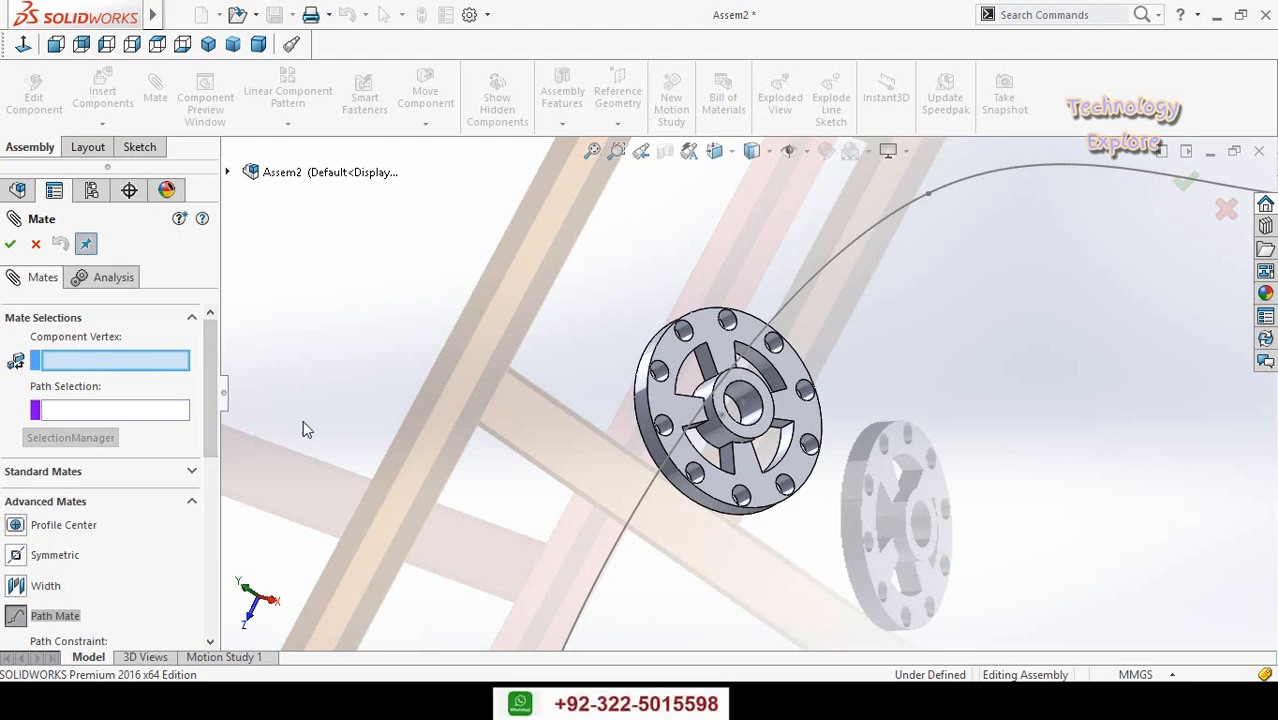
pyautogui.scroll(-2, 800, 415)
pyautogui.click(695, 399)
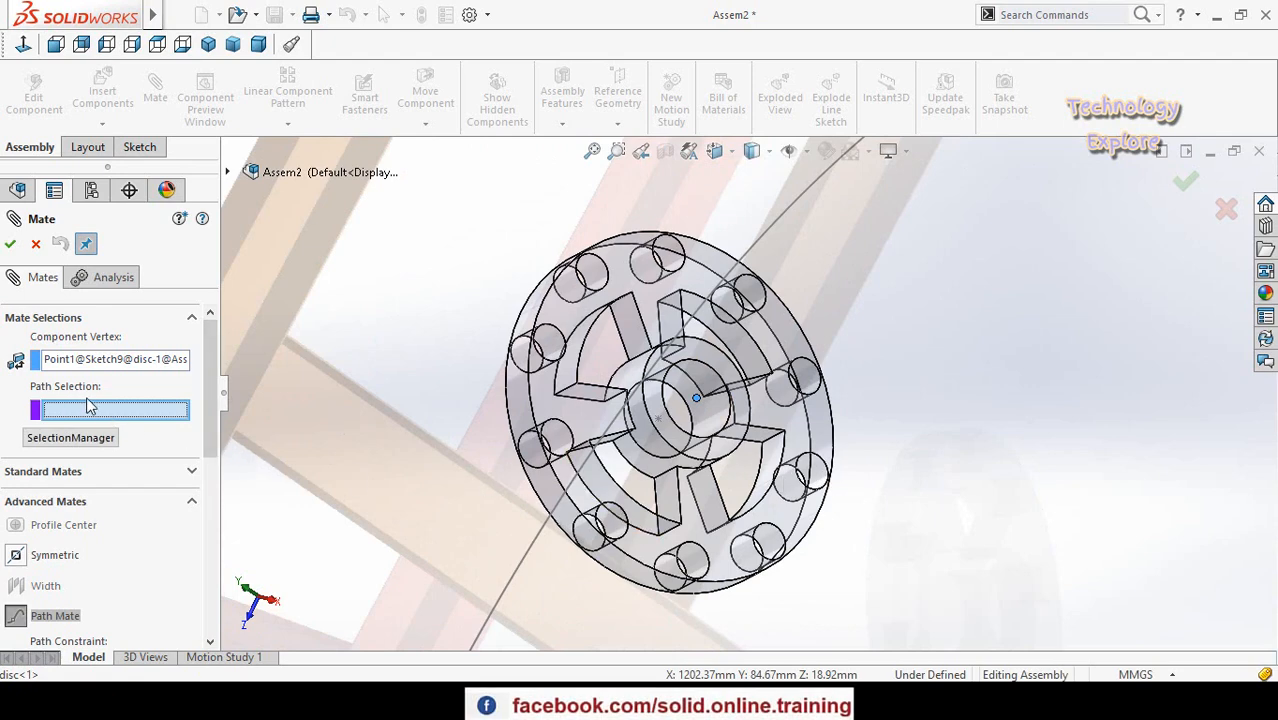
pyautogui.click(755, 266)
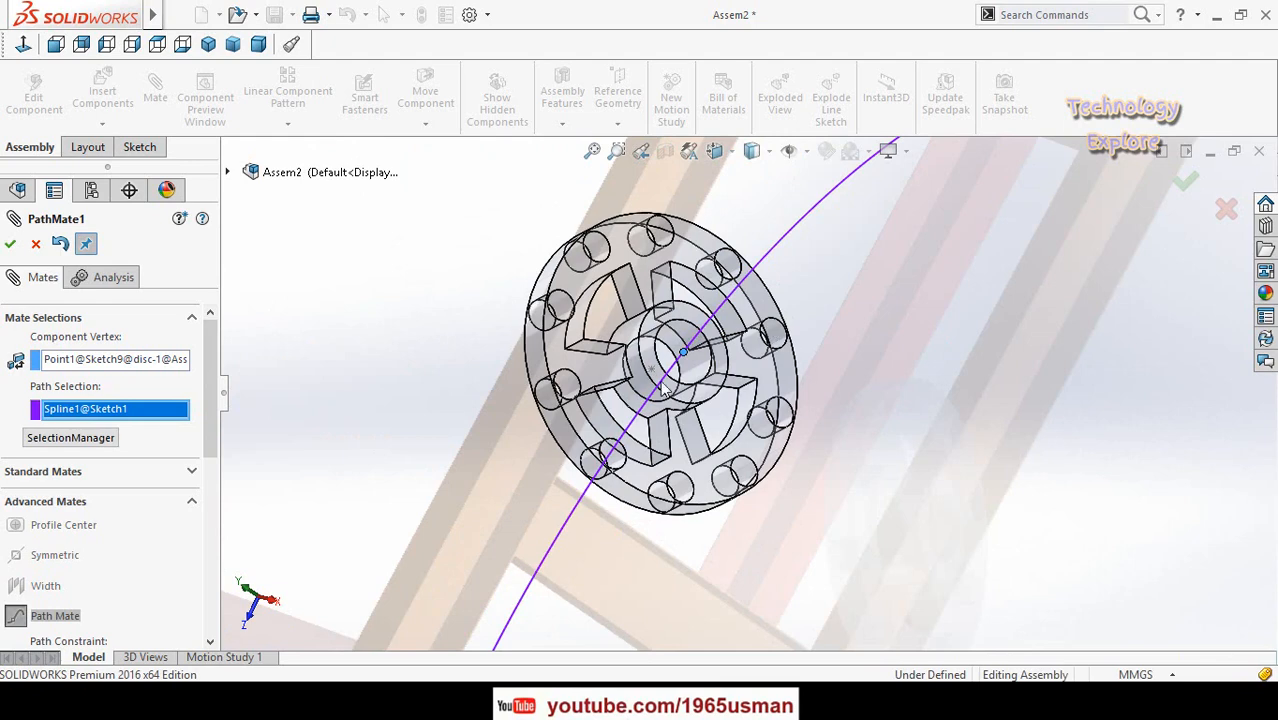
pyautogui.scroll(3, 380, 450)
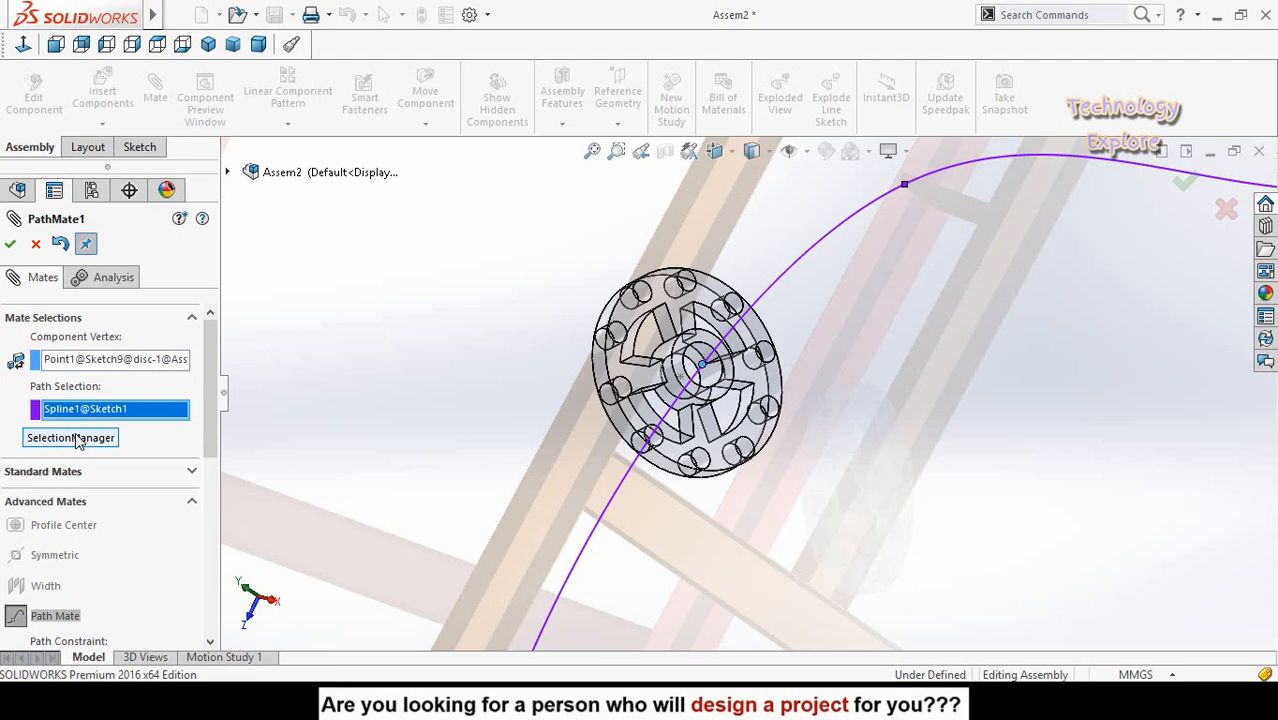
pyautogui.click(9, 245)
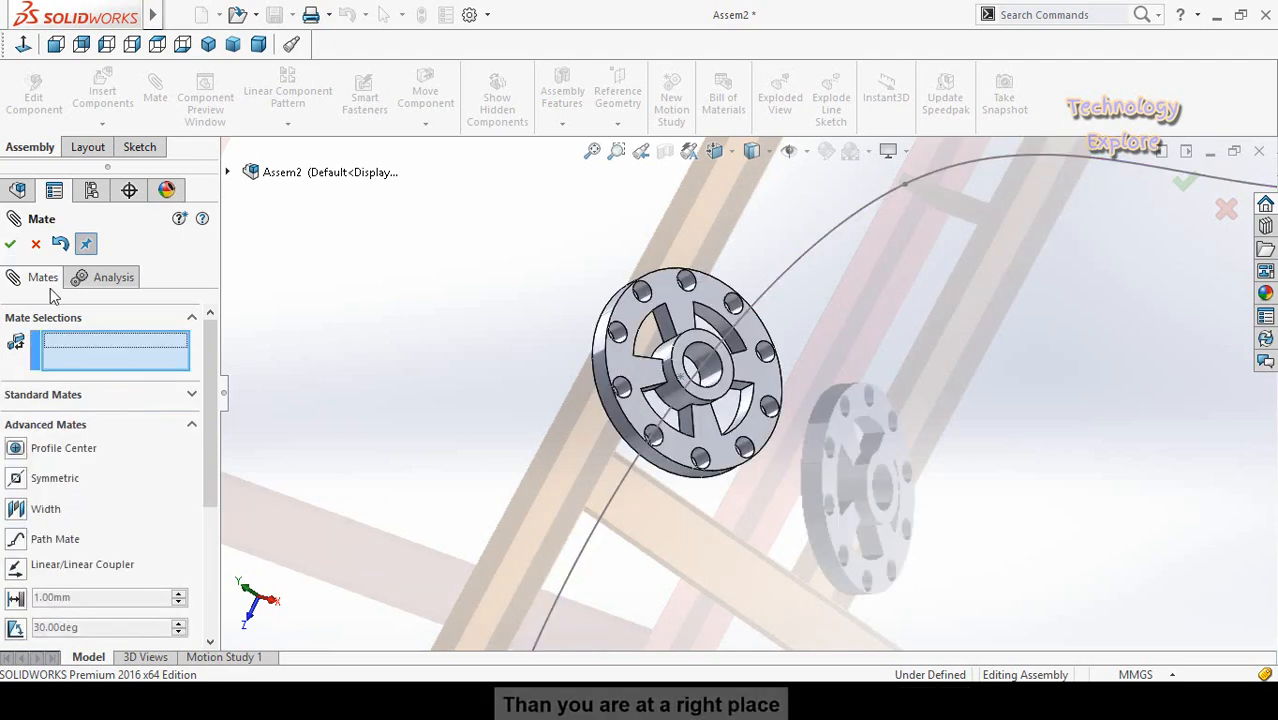
pyautogui.click(10, 245)
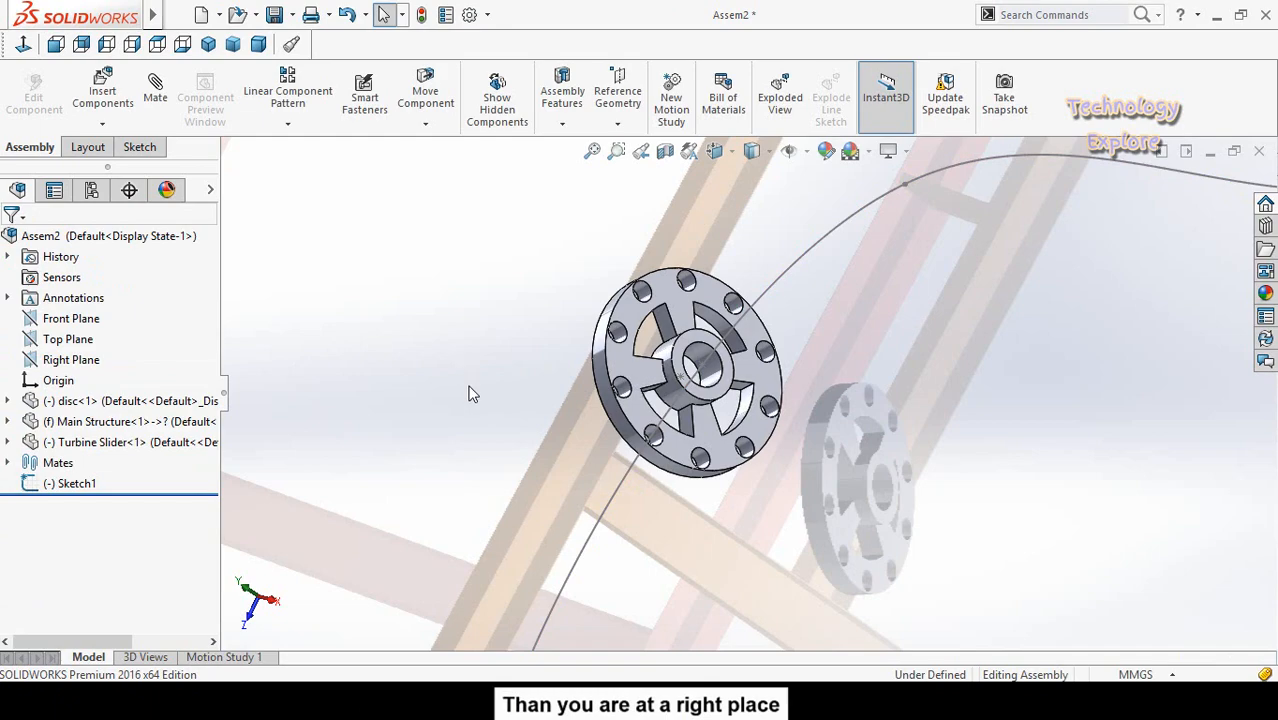
# Move the disc freely along the spline to test how its first path mate holds it
pyautogui.moveTo(787, 396); pyautogui.dragTo(787, 436, button='middle')
pyautogui.moveTo(722, 428); pyautogui.dragTo(800, 325)
pyautogui.click(806, 469)
# Add a second Path Mate between the centre point on the disc's flat face and the spline, keeping path, pitch/yaw and roll control Free
pyautogui.moveTo(797, 314); pyautogui.dragTo(912, 288, button='middle')
pyautogui.scroll(-3, 826, 280)
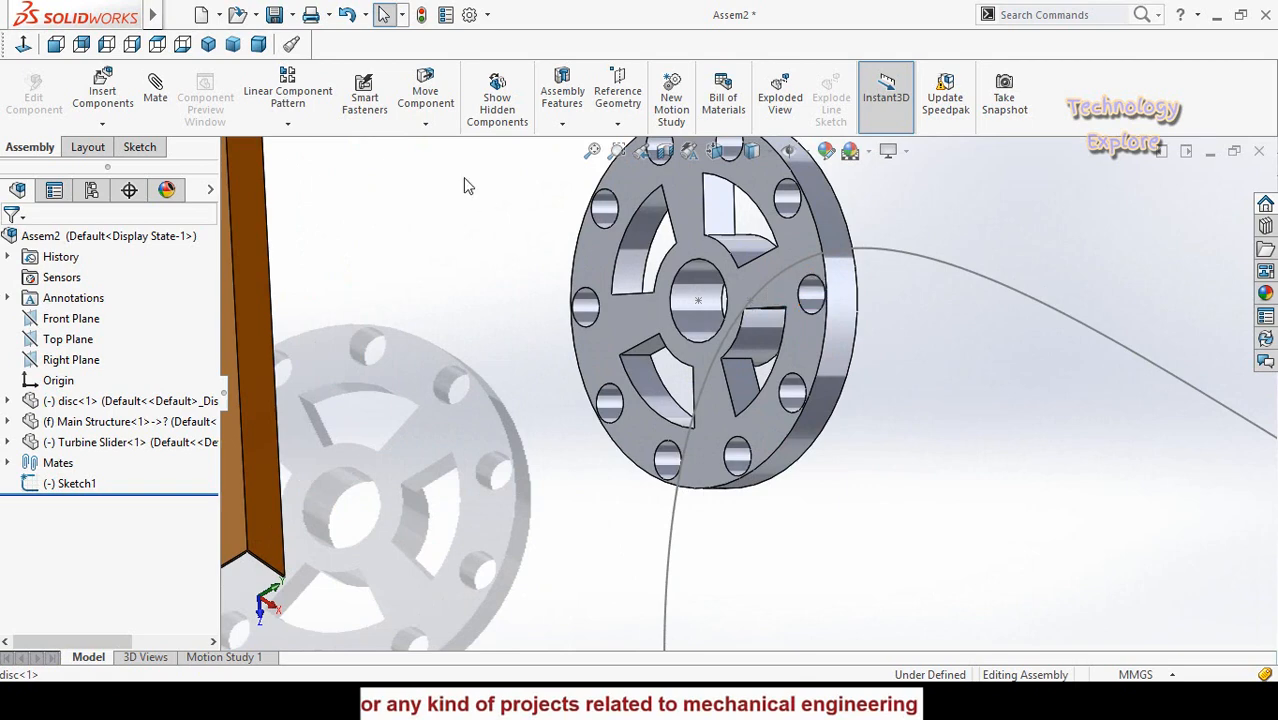
pyautogui.click(155, 88)
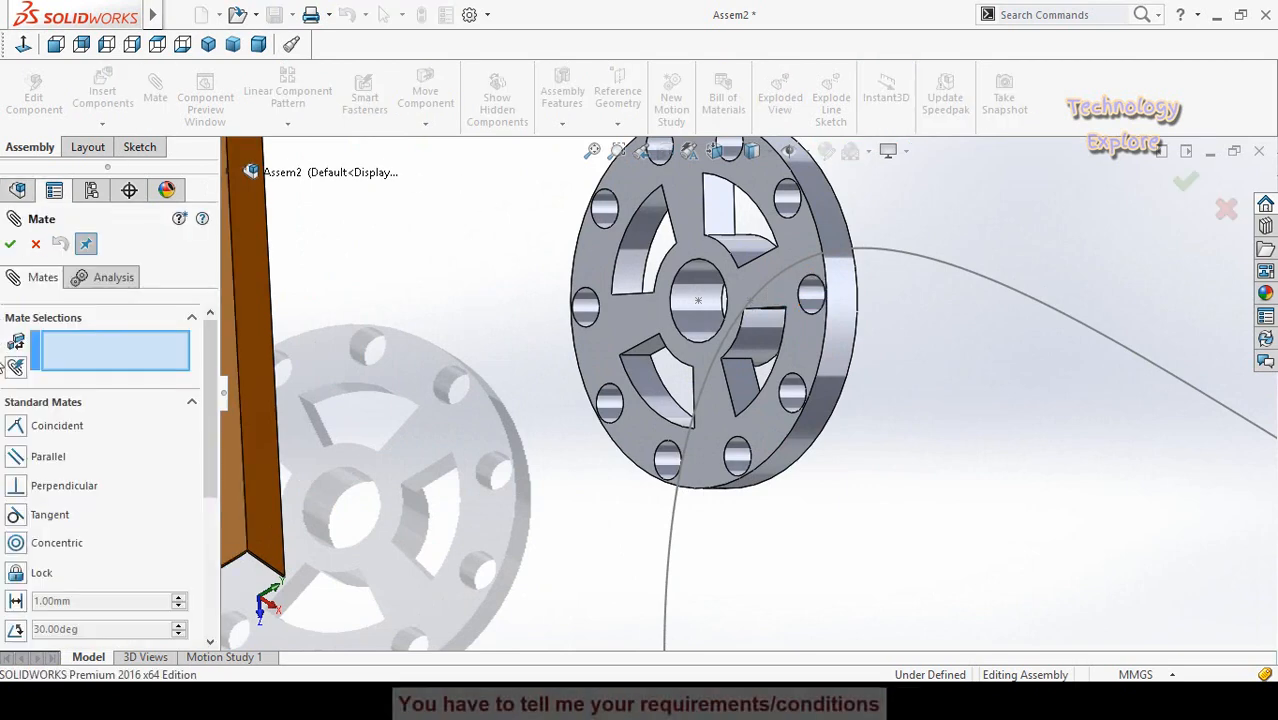
pyautogui.scroll(-5, 3, 368)
pyautogui.click(40, 451)
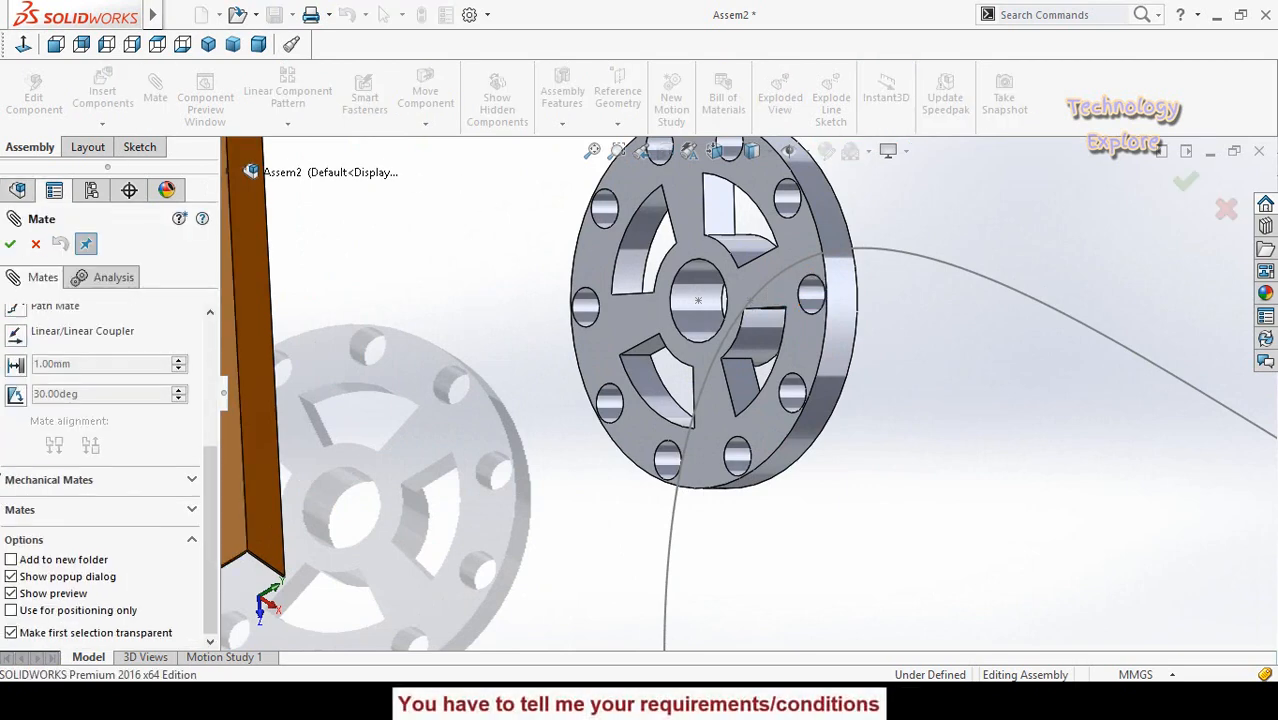
pyautogui.scroll(3, 3, 440)
pyautogui.click(16, 398)
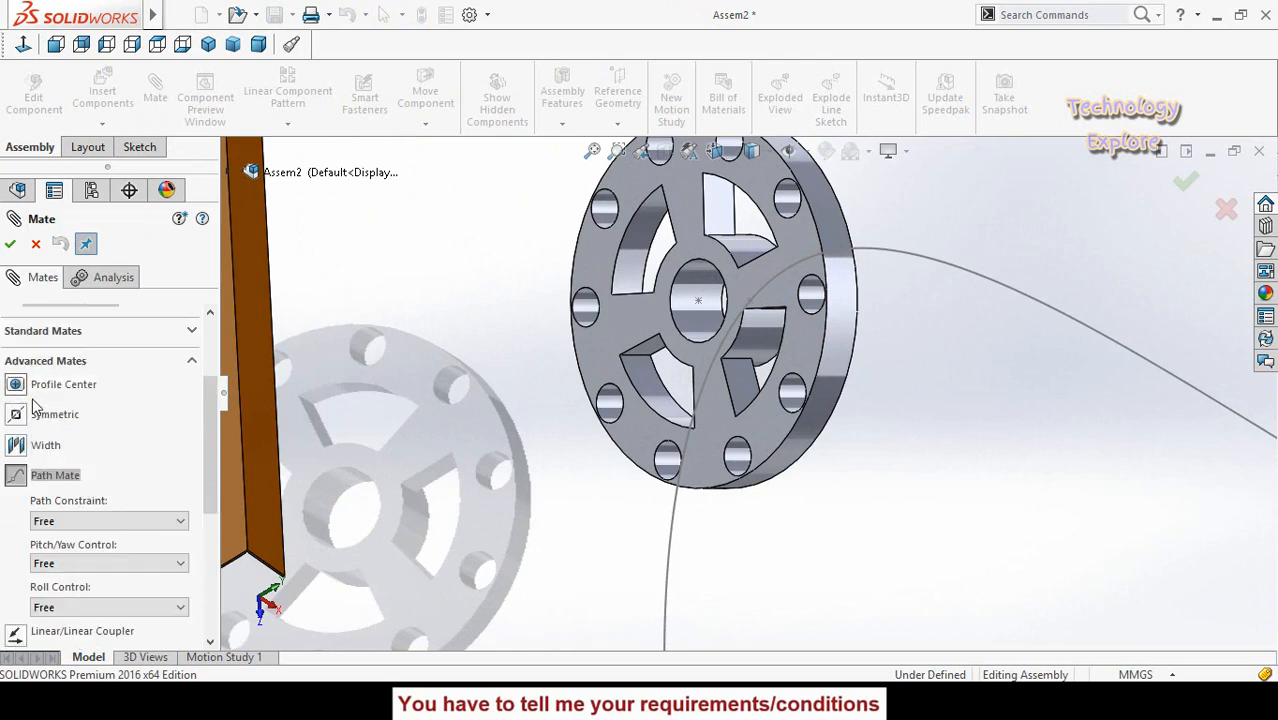
pyautogui.scroll(-1, 700, 310)
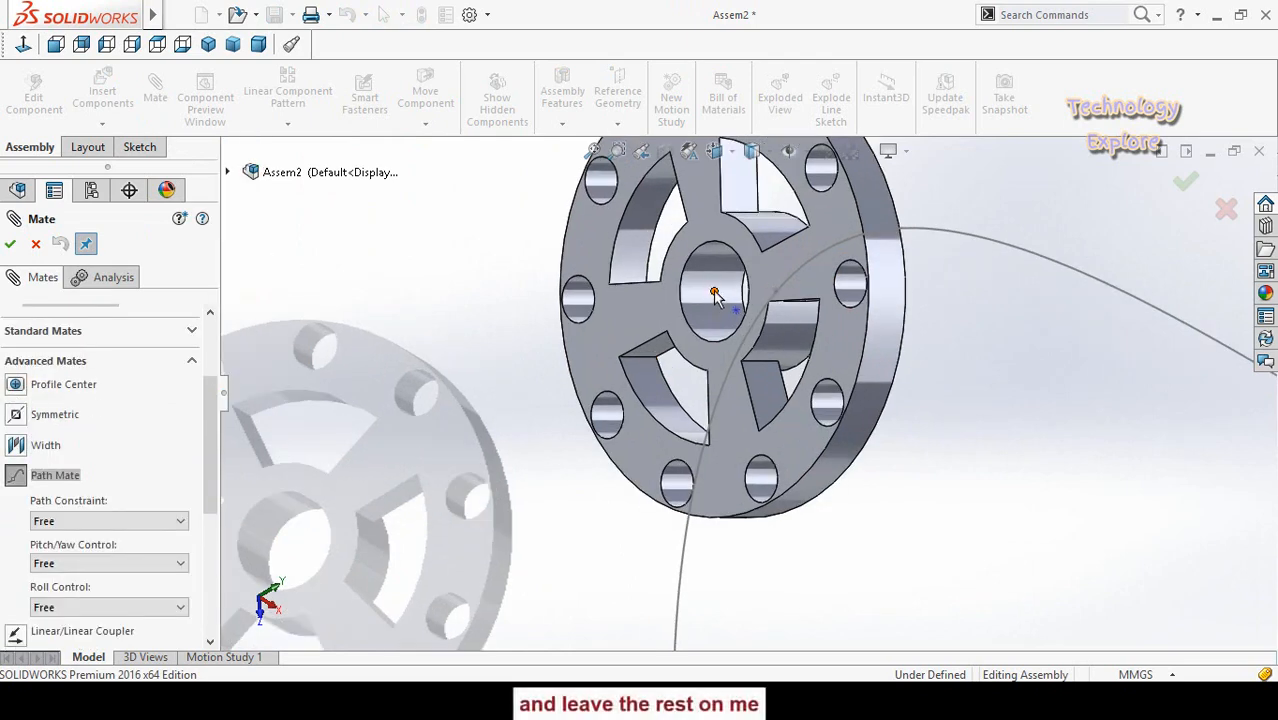
pyautogui.click(714, 294)
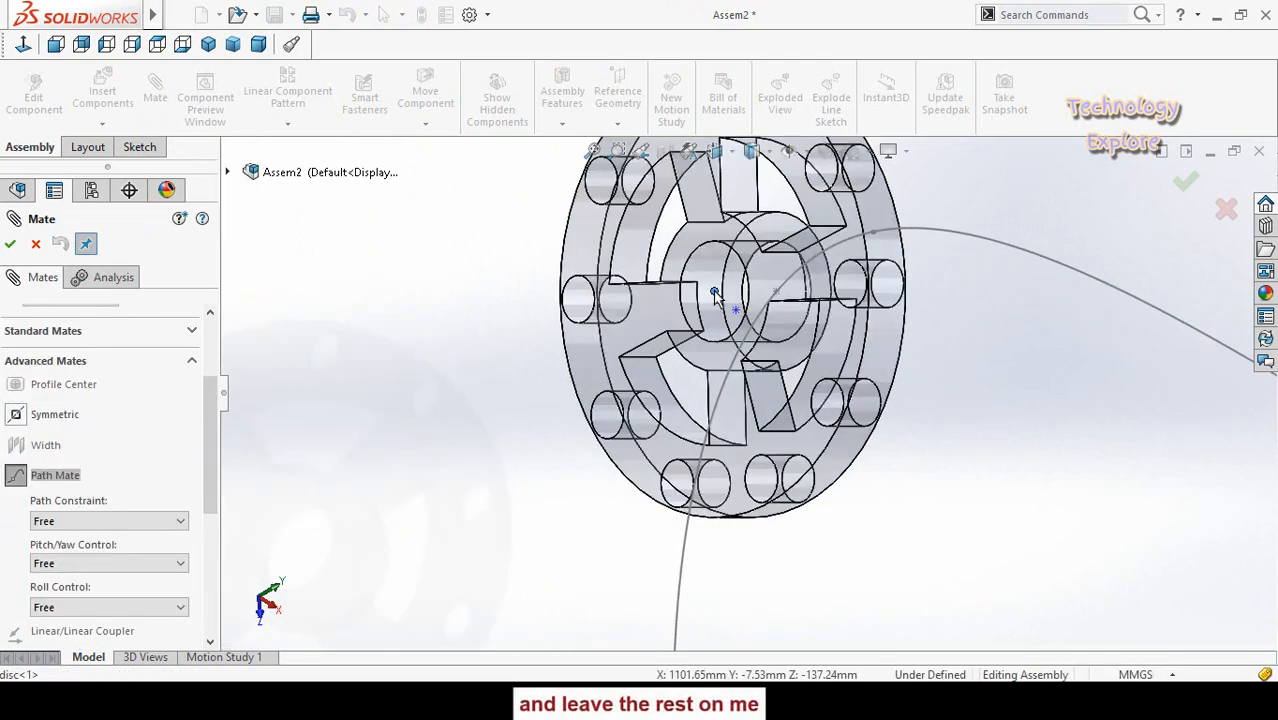
pyautogui.click(686, 563)
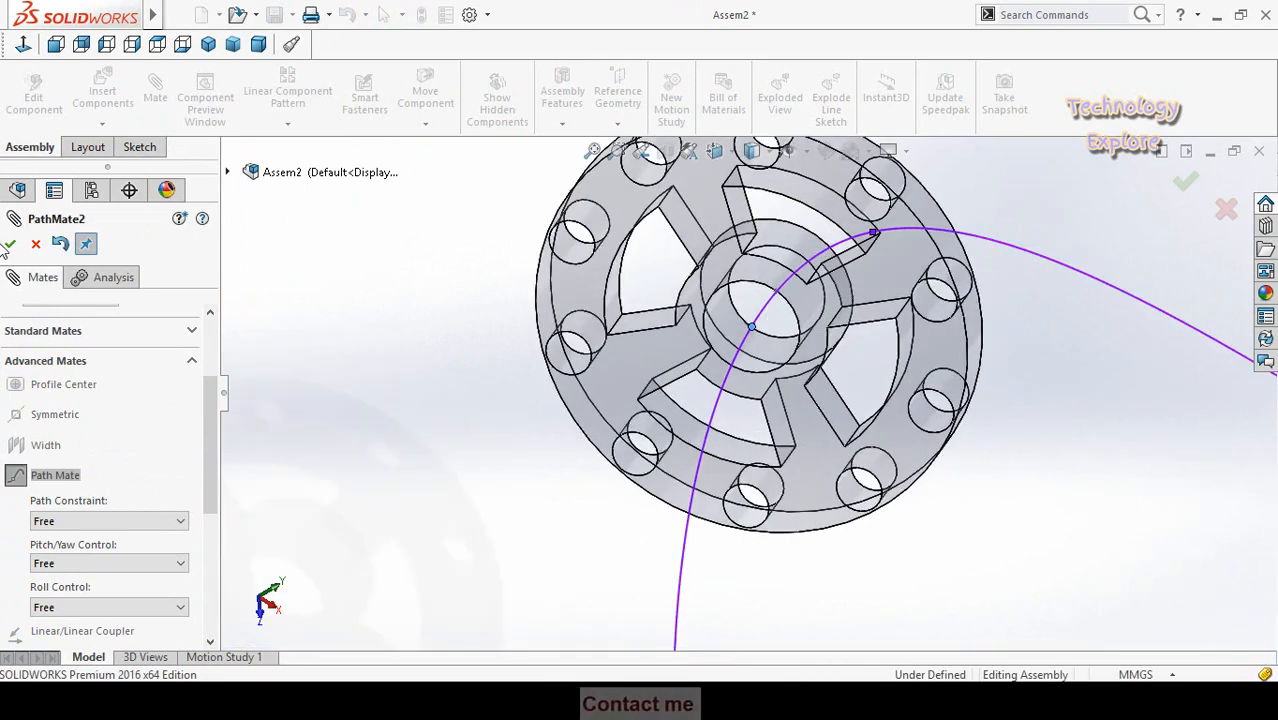
pyautogui.click(10, 245)
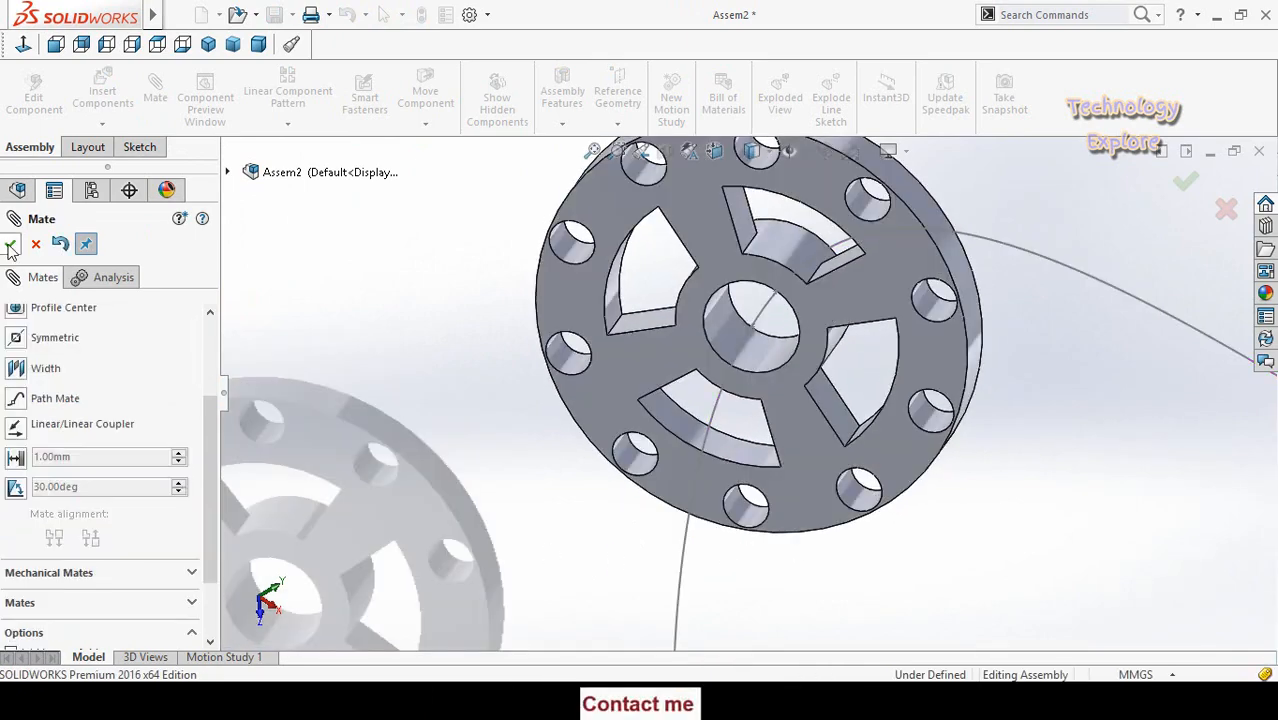
pyautogui.click(9, 247)
# Slide the disc along the closed spline over its crest and just beyond the following low point to test both path mates
pyautogui.scroll(10, 444, 386)
pyautogui.moveTo(745, 461); pyautogui.dragTo(816, 348, button='middle')
pyautogui.scroll(-2, 935, 354)
pyautogui.scroll(-4, 1092, 448)
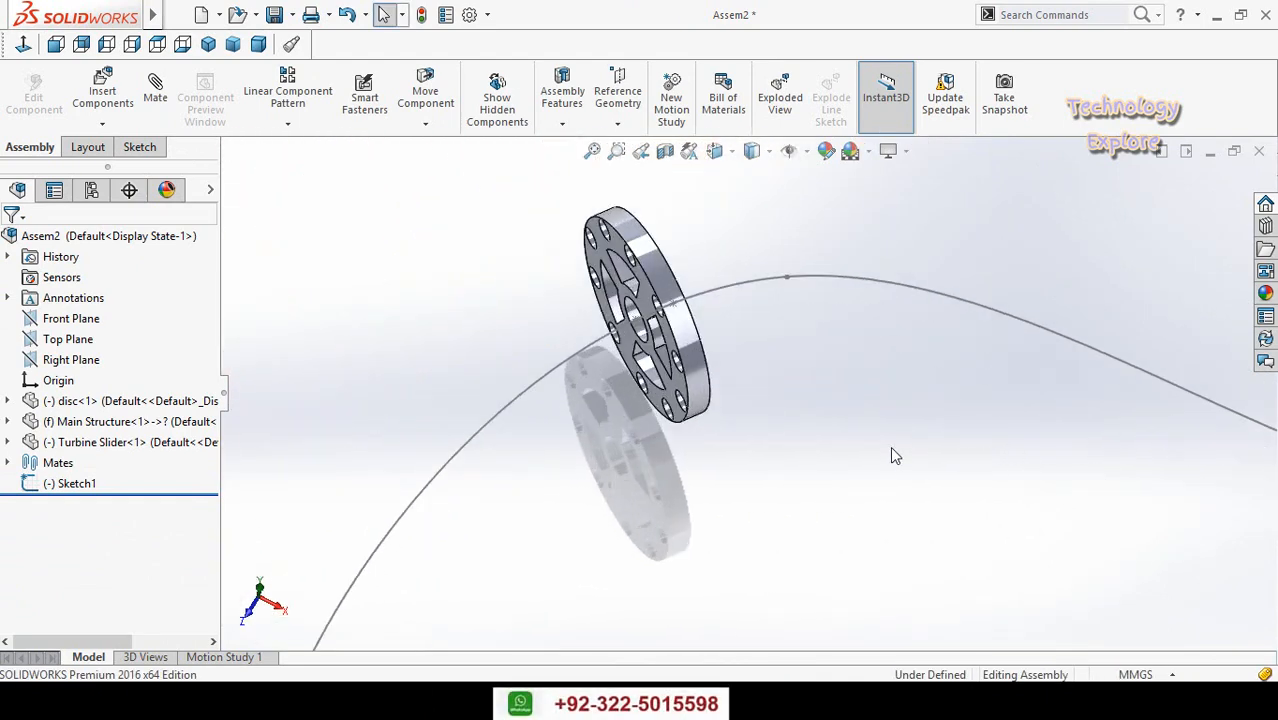
pyautogui.moveTo(625, 360)
pyautogui.mouseDown()
pyautogui.moveTo(774, 304)
pyautogui.moveTo(969, 319)
pyautogui.moveTo(763, 304)
pyautogui.moveTo(665, 371)
pyautogui.moveTo(856, 357)
pyautogui.moveTo(993, 414)
pyautogui.moveTo(845, 492)
pyautogui.mouseUp()
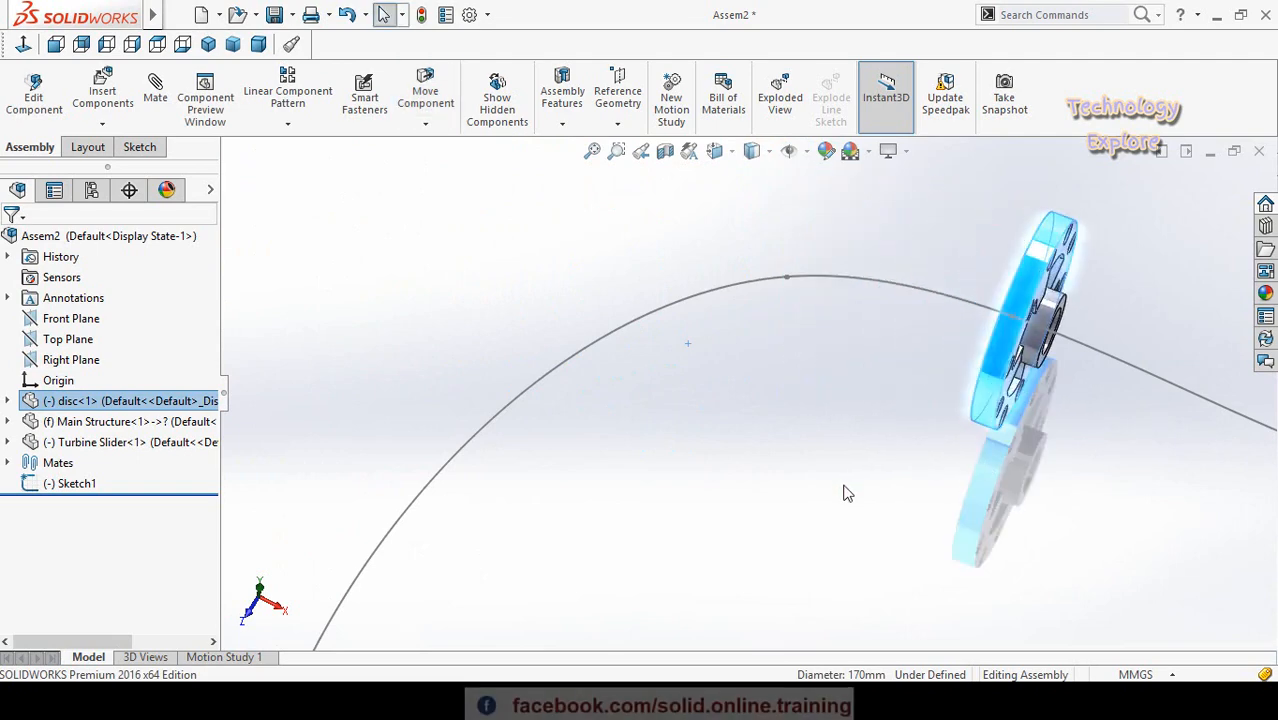
pyautogui.scroll(8, 940, 442)
pyautogui.scroll(-2, 996, 447)
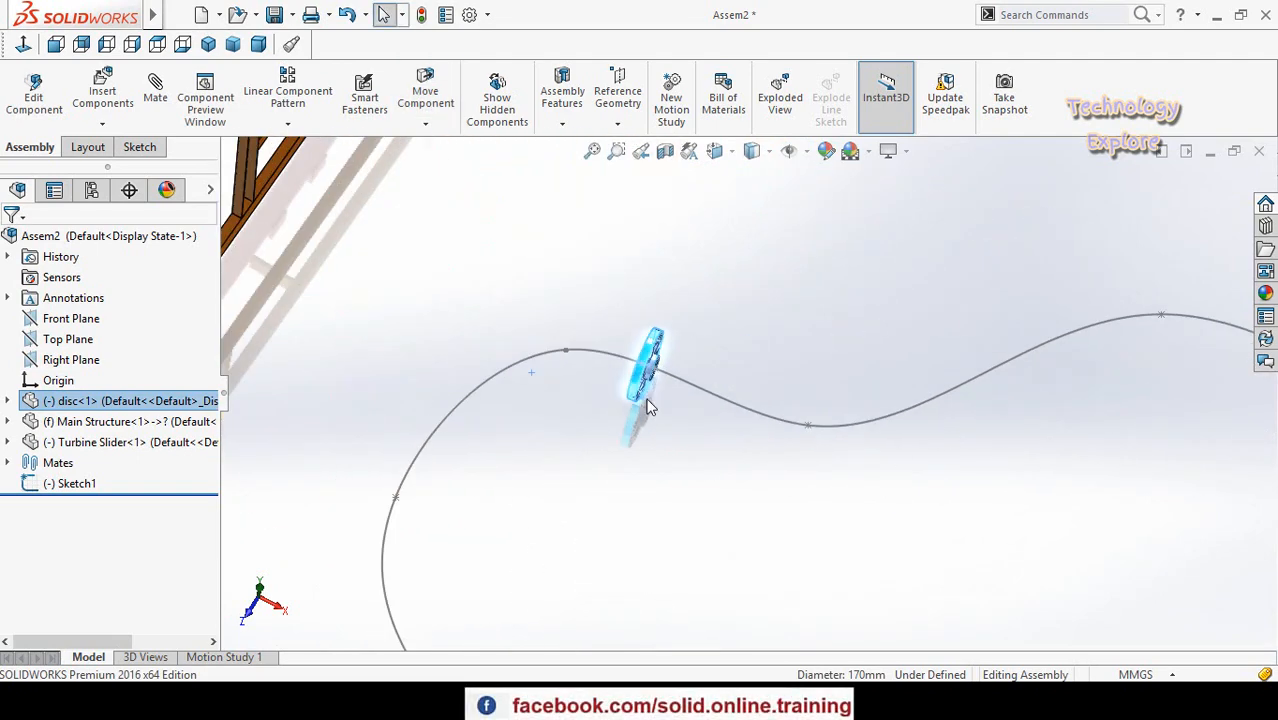
pyautogui.scroll(-3, 648, 407)
pyautogui.moveTo(665, 365)
pyautogui.mouseDown()
pyautogui.moveTo(733, 399)
pyautogui.moveTo(899, 437)
pyautogui.moveTo(1033, 440)
pyautogui.moveTo(1107, 411)
pyautogui.moveTo(893, 450)
pyautogui.moveTo(1022, 462)
pyautogui.moveTo(672, 440)
pyautogui.moveTo(460, 470)
pyautogui.moveTo(393, 512)
pyautogui.moveTo(425, 462)
pyautogui.moveTo(530, 400)
pyautogui.moveTo(674, 407)
pyautogui.moveTo(600, 385)
pyautogui.moveTo(458, 448)
pyautogui.moveTo(516, 414)
pyautogui.moveTo(838, 482)
pyautogui.moveTo(964, 491)
pyautogui.moveTo(830, 485)
pyautogui.moveTo(505, 430)
pyautogui.moveTo(625, 408)
pyautogui.moveTo(984, 465)
pyautogui.moveTo(654, 386)
pyautogui.moveTo(443, 432)
pyautogui.moveTo(821, 396)
pyautogui.moveTo(984, 458)
pyautogui.mouseUp()
pyautogui.scroll(3, 669, 484)
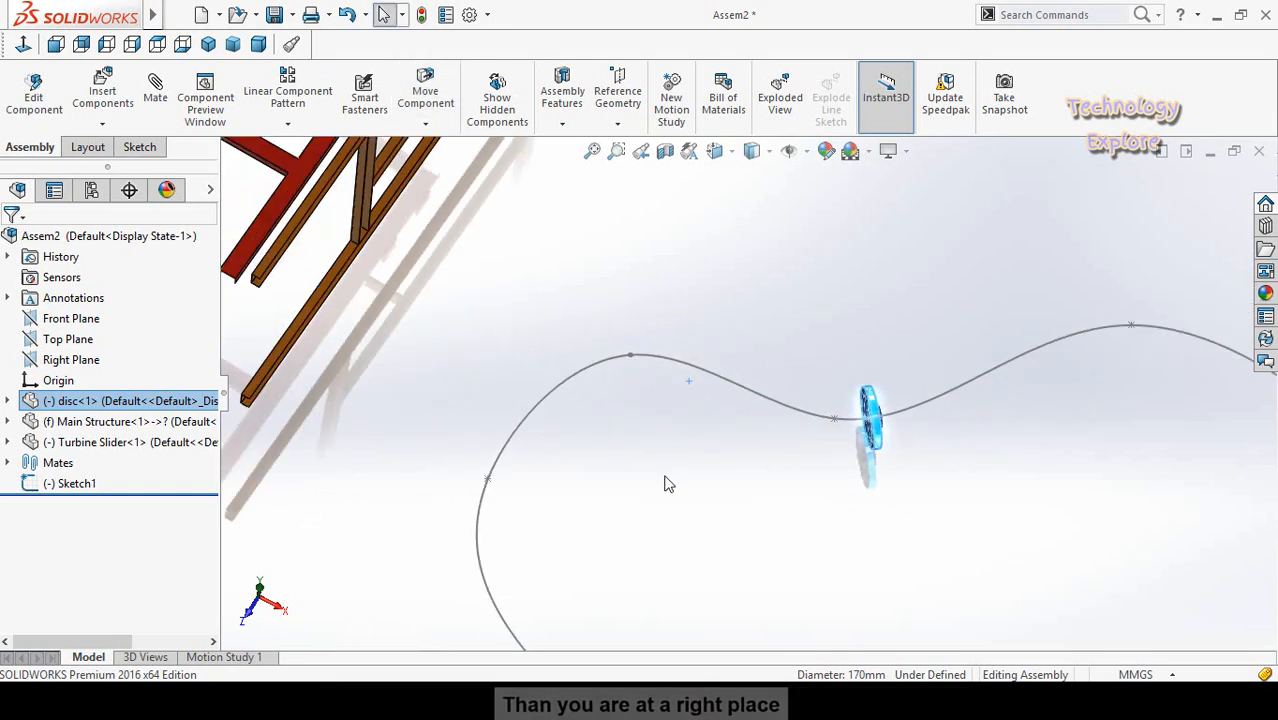
pyautogui.click(669, 483)
pyautogui.moveTo(1025, 440); pyautogui.dragTo(752, 455, button='middle')
pyautogui.scroll(-2, 746, 425)
pyautogui.scroll(2, 746, 425)
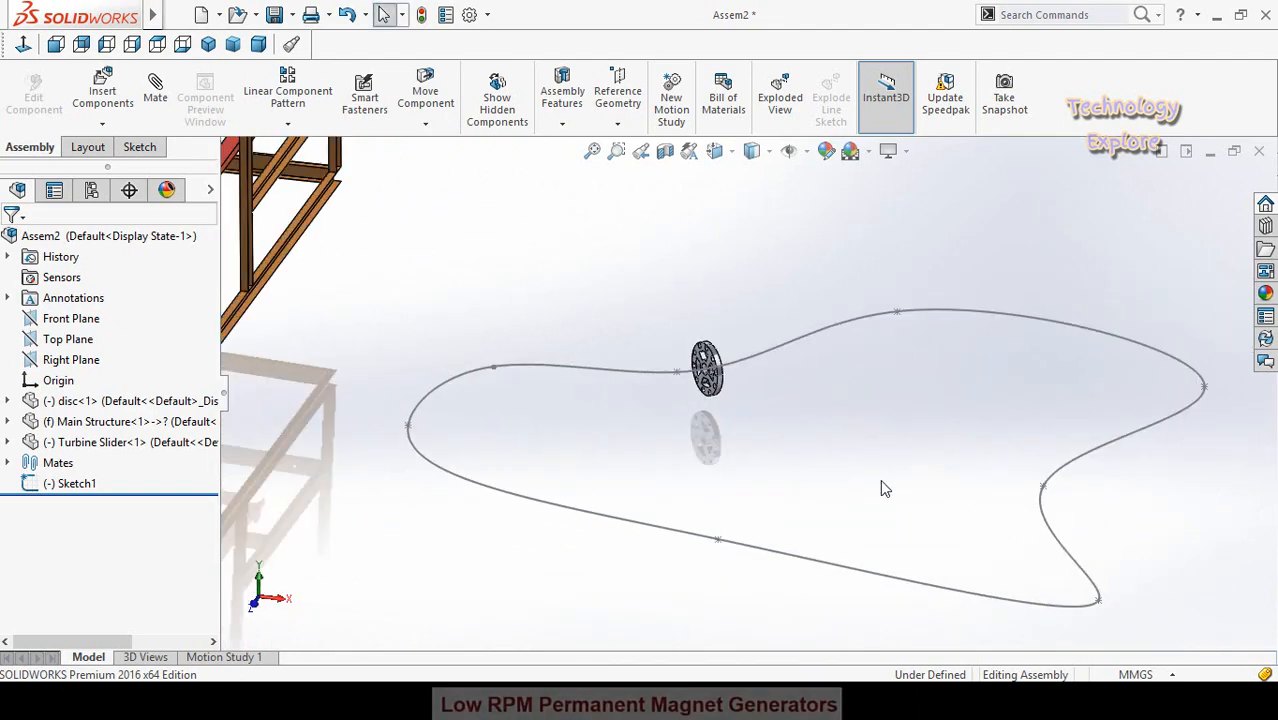
pyautogui.scroll(-2, 915, 514)
pyautogui.scroll(3, 827, 488)
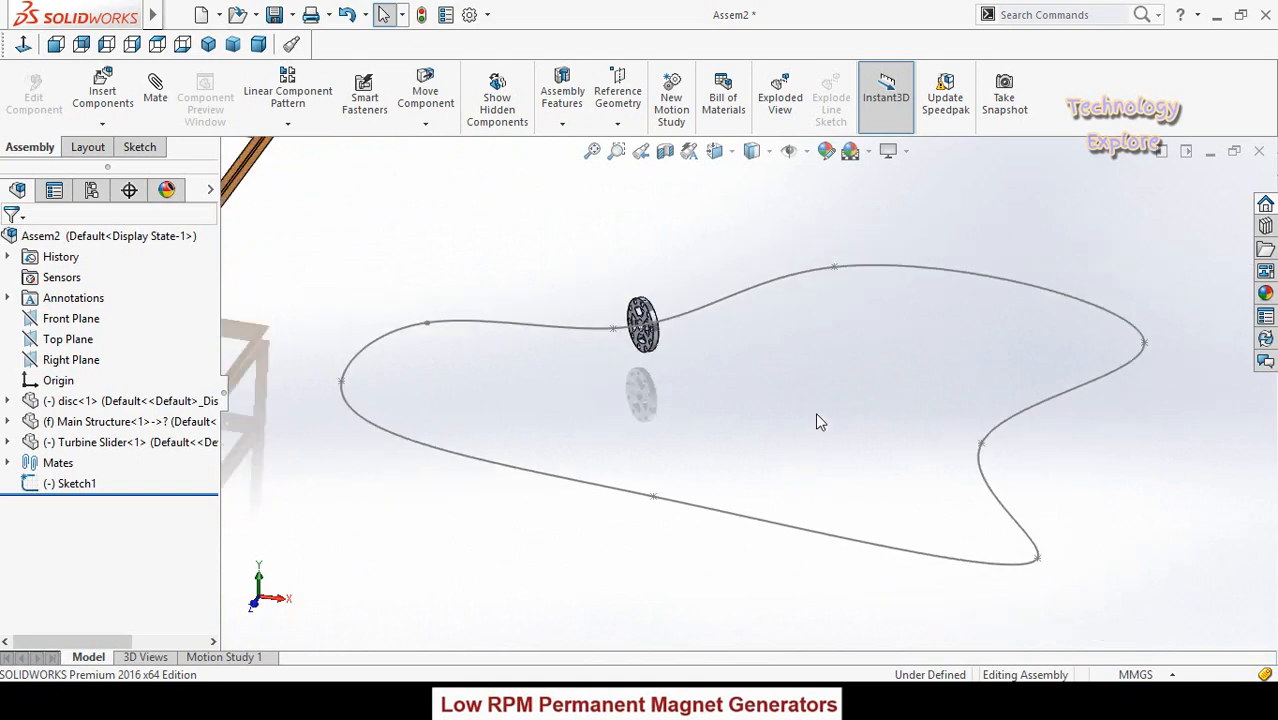
pyautogui.scroll(-4, 700, 362)
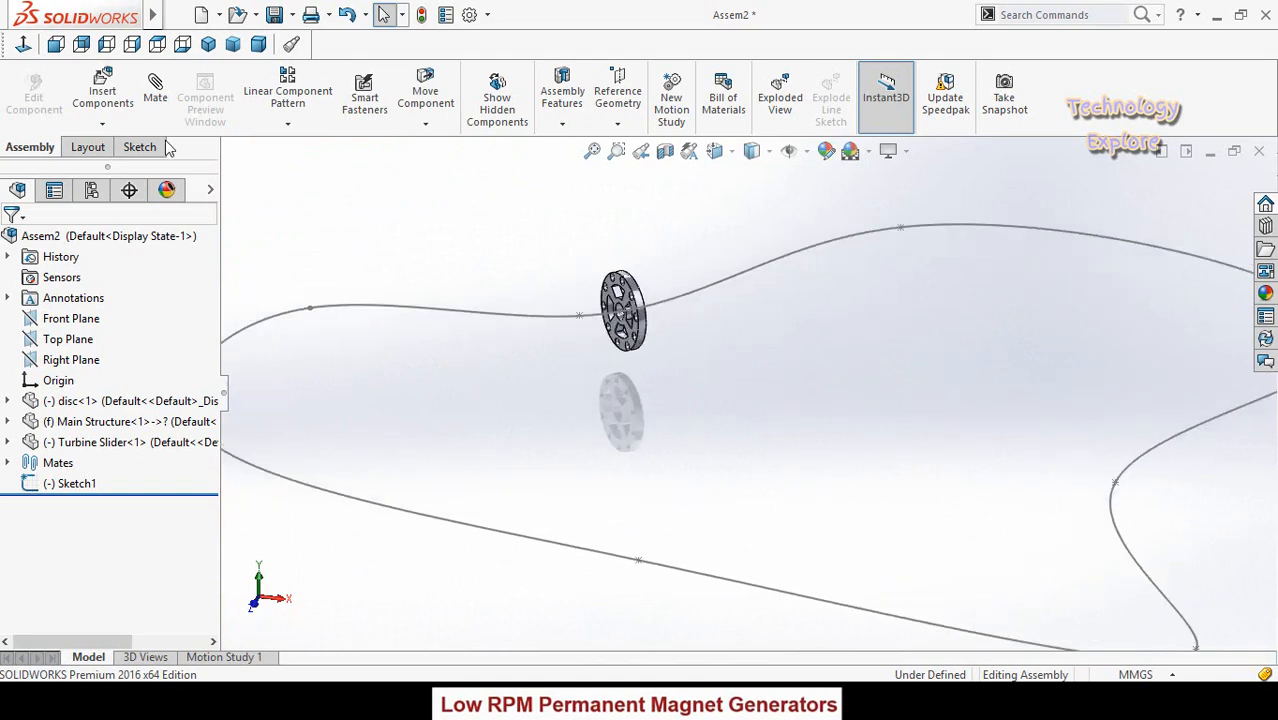
pyautogui.click(157, 110)
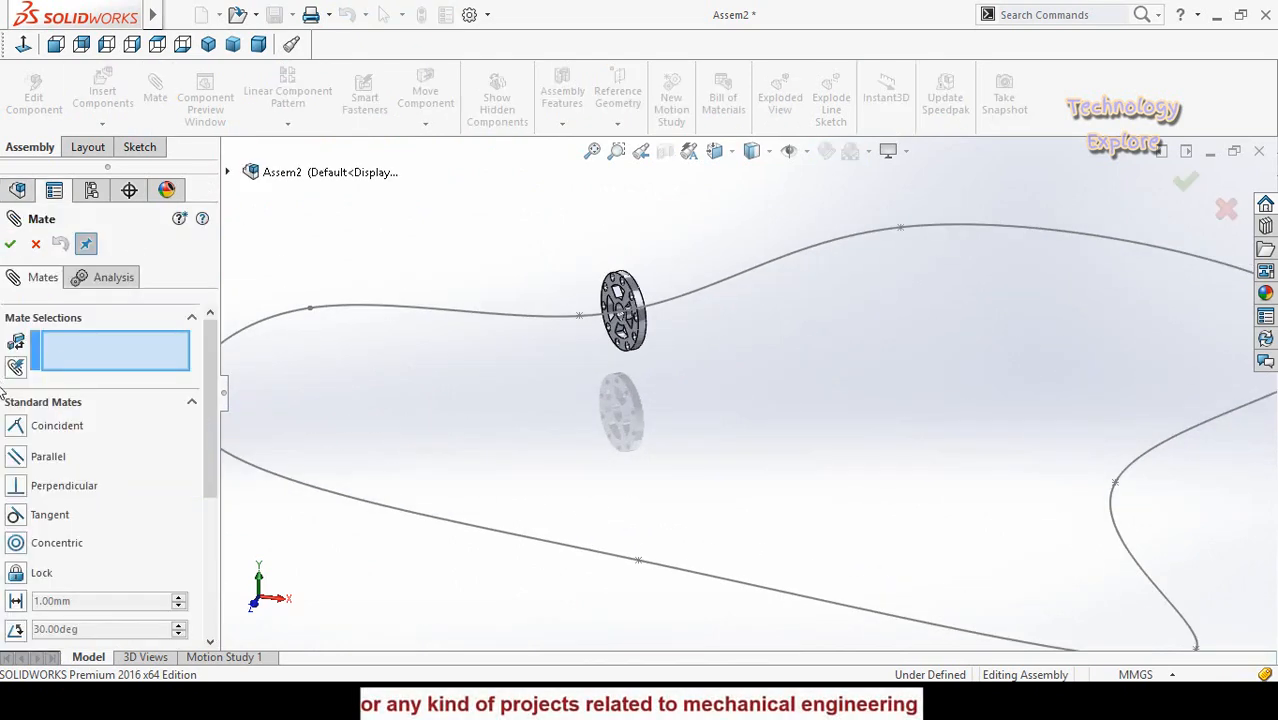
pyautogui.scroll(-5, 3, 400)
pyautogui.click(45, 455)
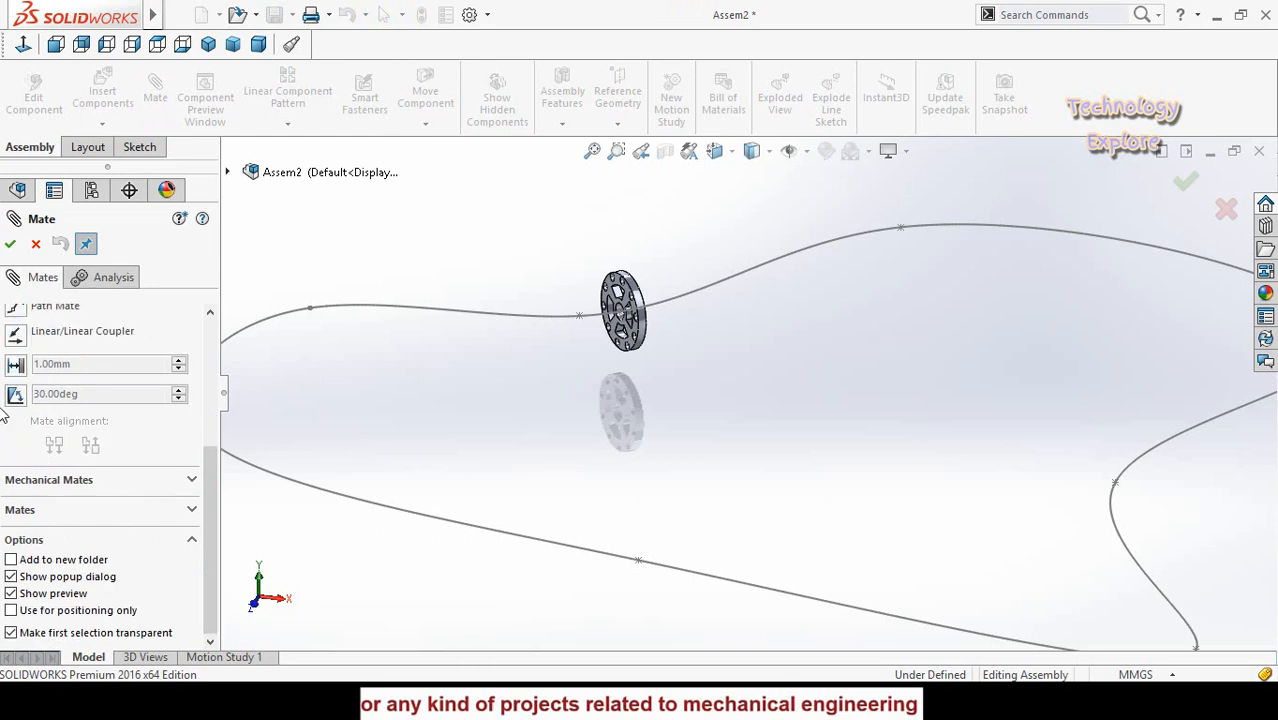
pyautogui.scroll(2, 3, 415)
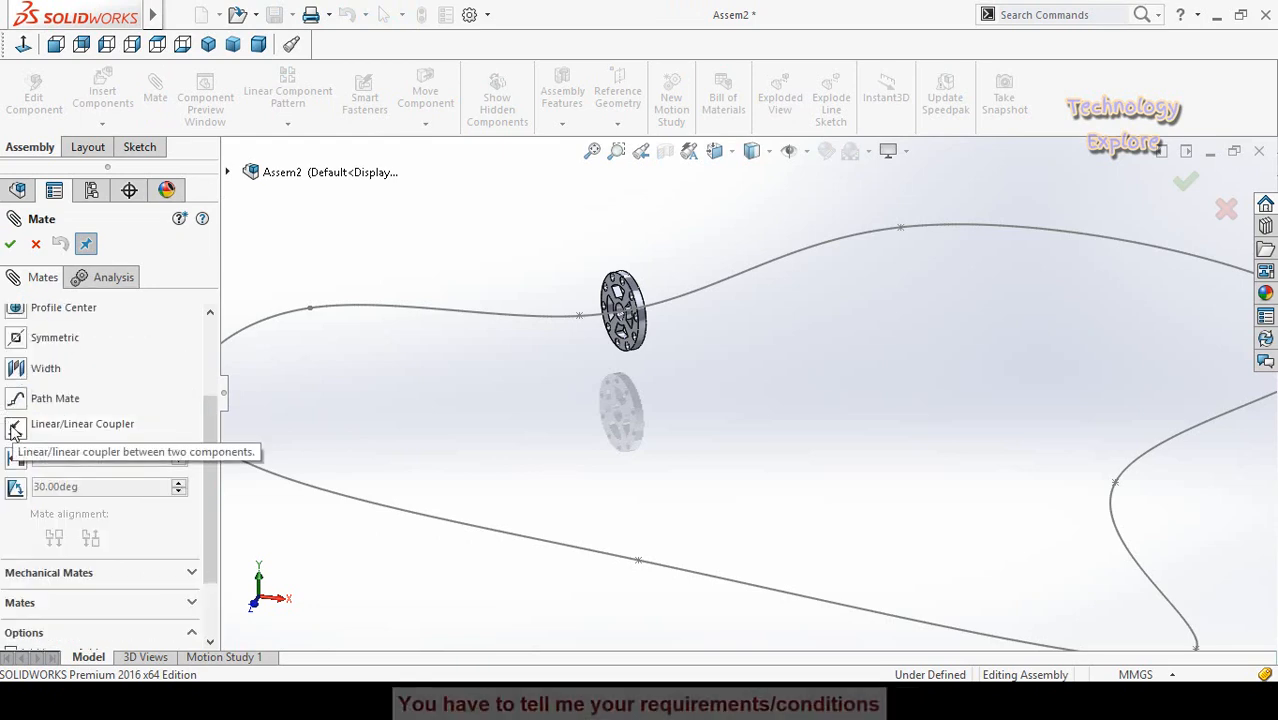
pyautogui.click(35, 245)
# Copy the path-mated disc within the assembly and place the duplicate beside the original, near the spline
pyautogui.scroll(-2, 700, 316)
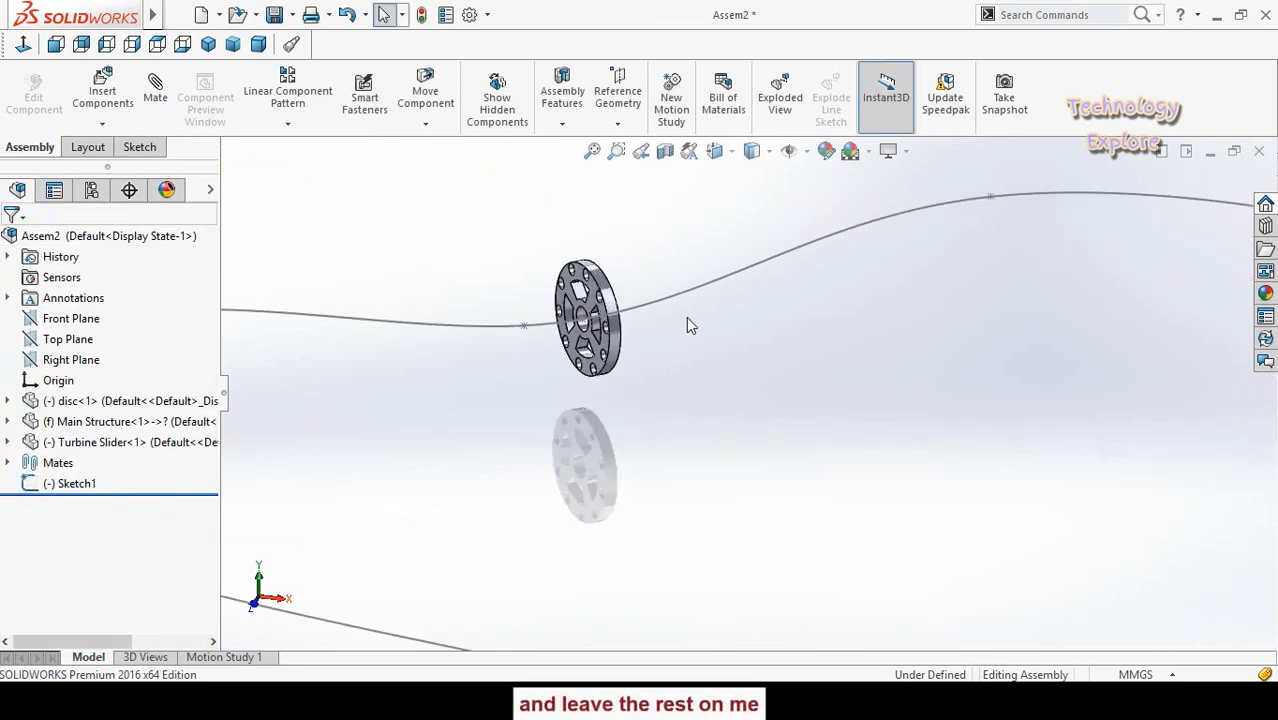
pyautogui.click(616, 338)
pyautogui.click(642, 382)
pyautogui.scroll(-1, 645, 363)
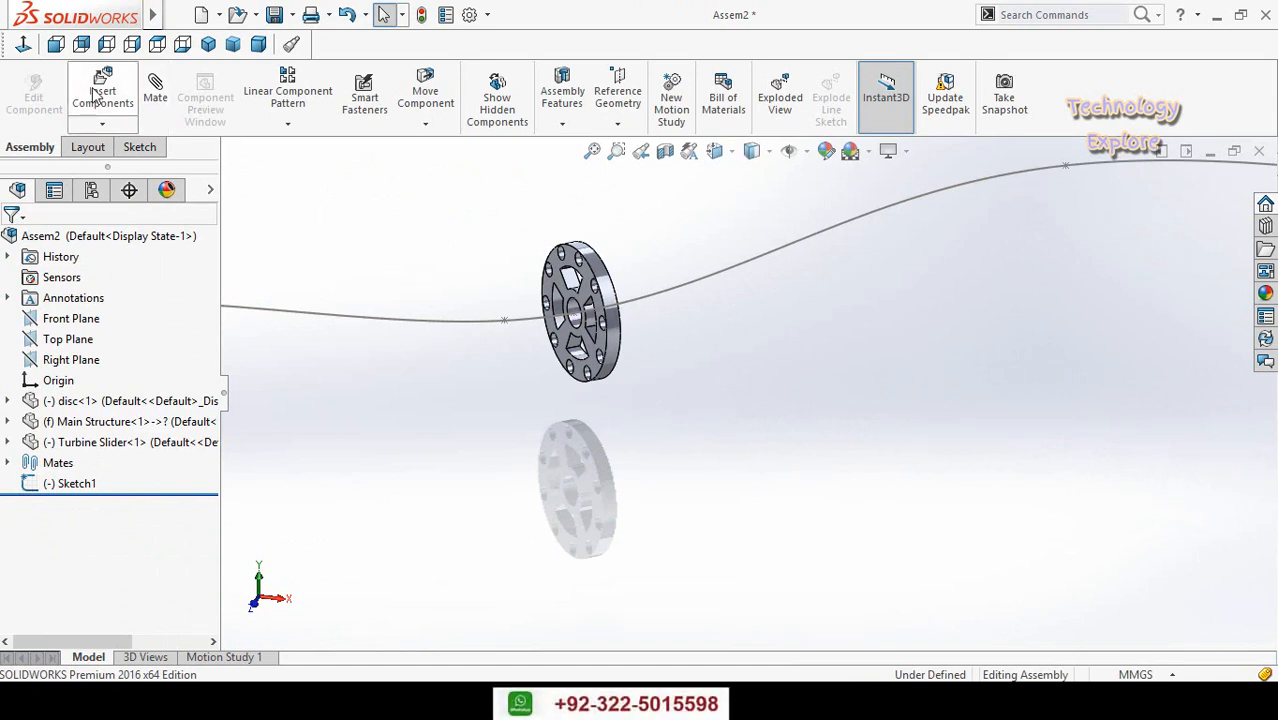
pyautogui.scroll(-2, 639, 348)
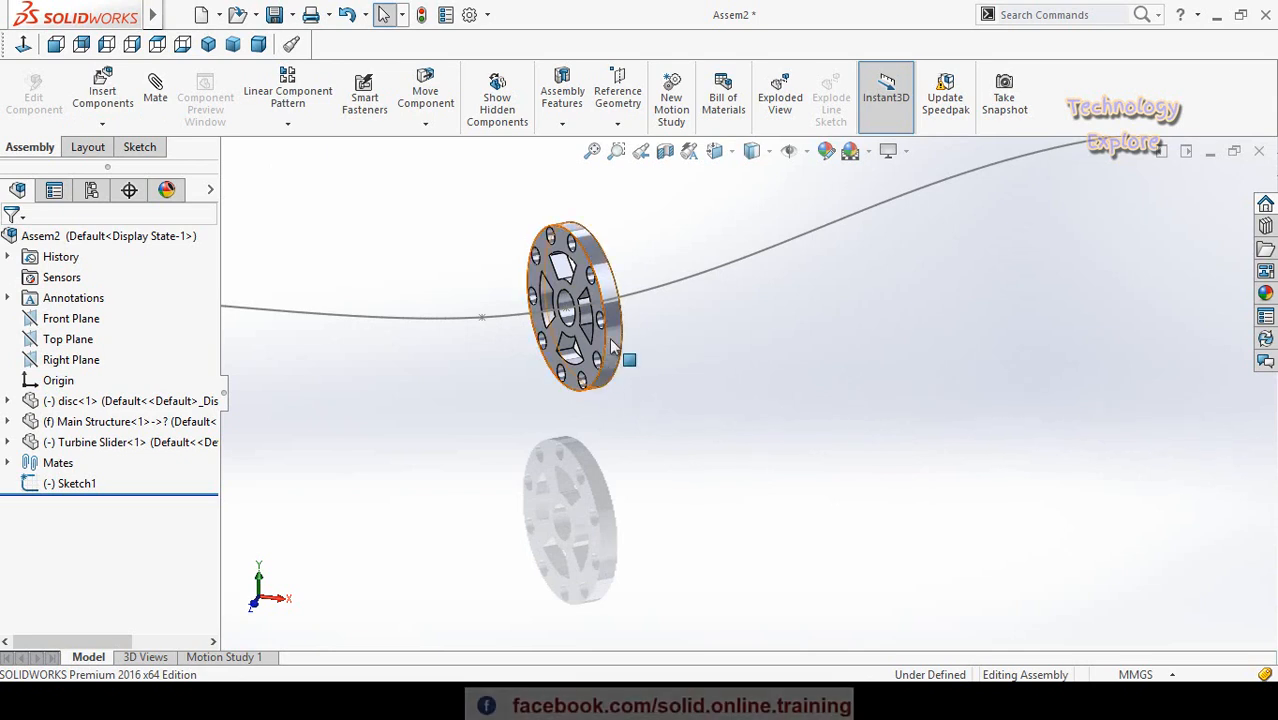
pyautogui.keyDown('ctrl'); pyautogui.moveTo(613, 345); pyautogui.dragTo(489, 380); pyautogui.keyUp('ctrl')
pyautogui.click(569, 466)
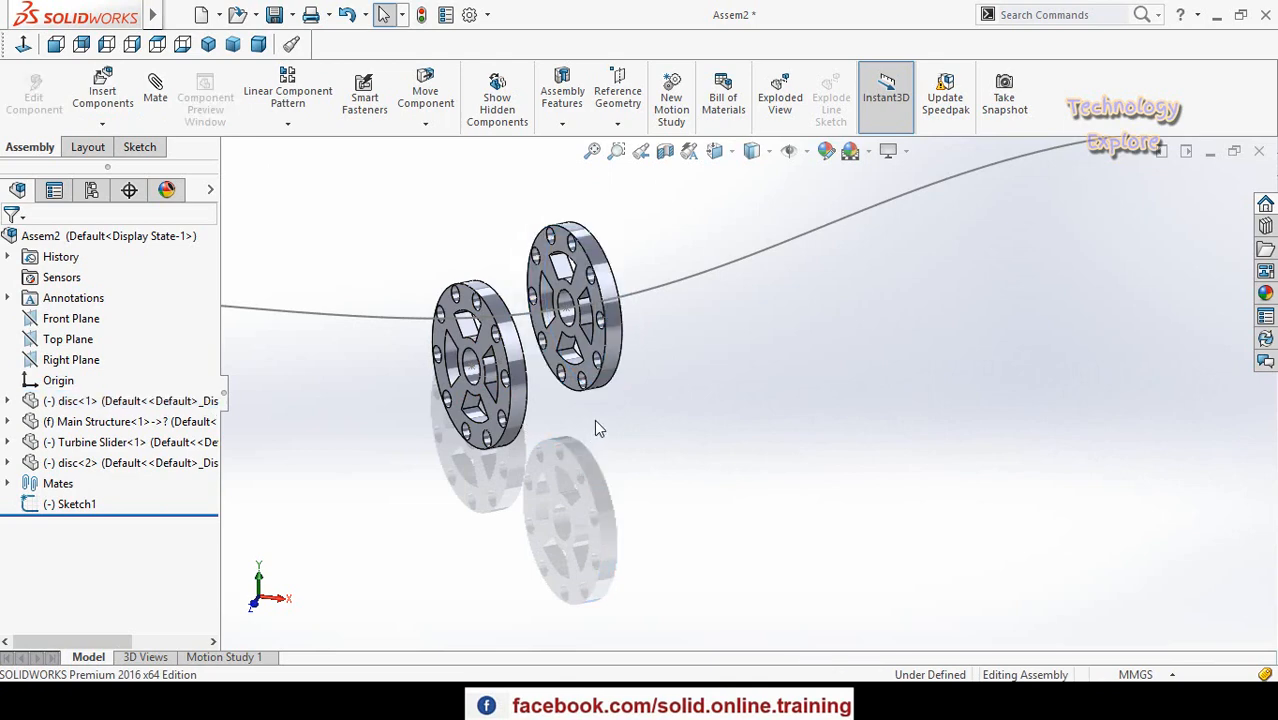
# Start a Linear/Linear Coupler mate between the outer cylindrical faces of the original disc and its copy
pyautogui.scroll(-3, 594, 430)
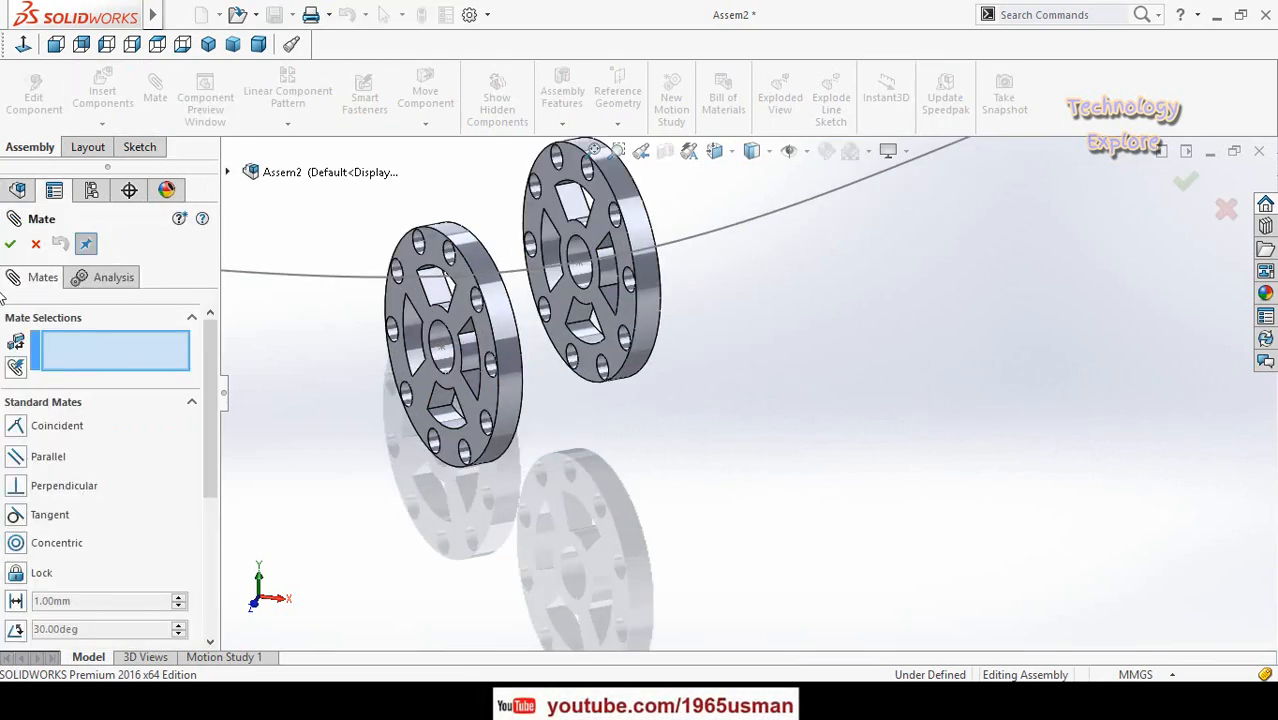
pyautogui.scroll(-3, 4, 340)
pyautogui.click(24, 450)
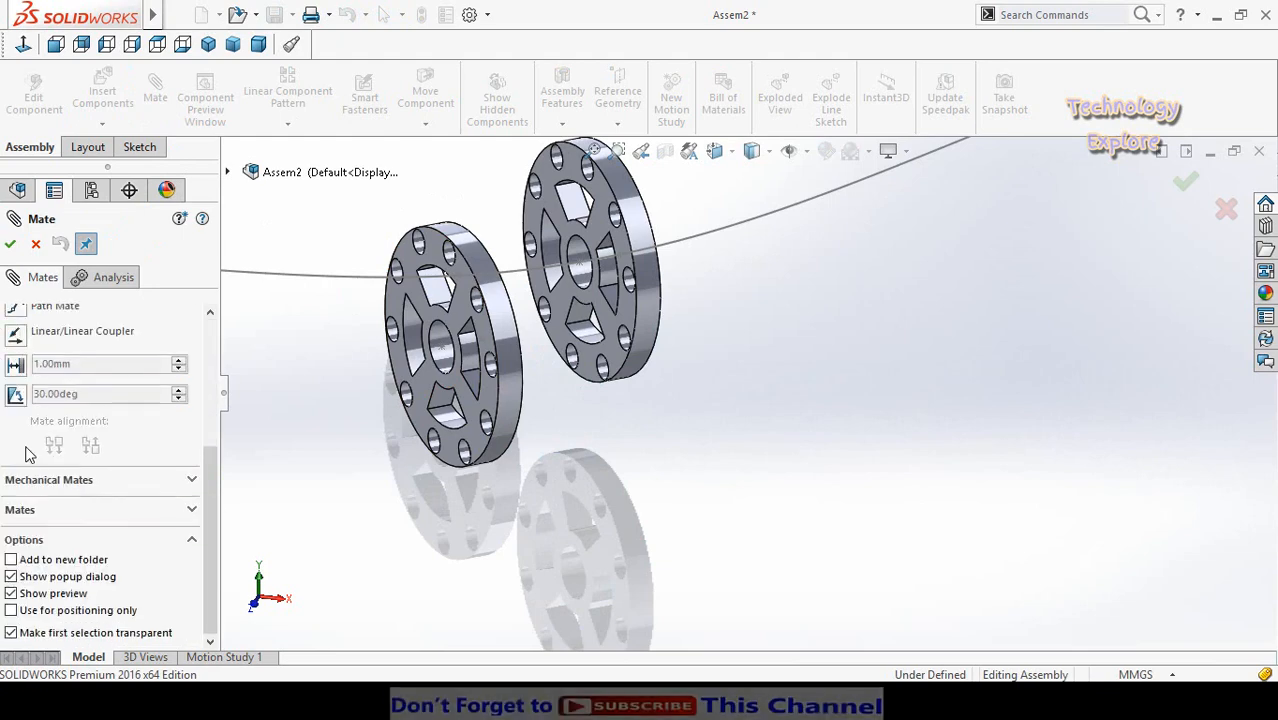
pyautogui.scroll(3, 5, 400)
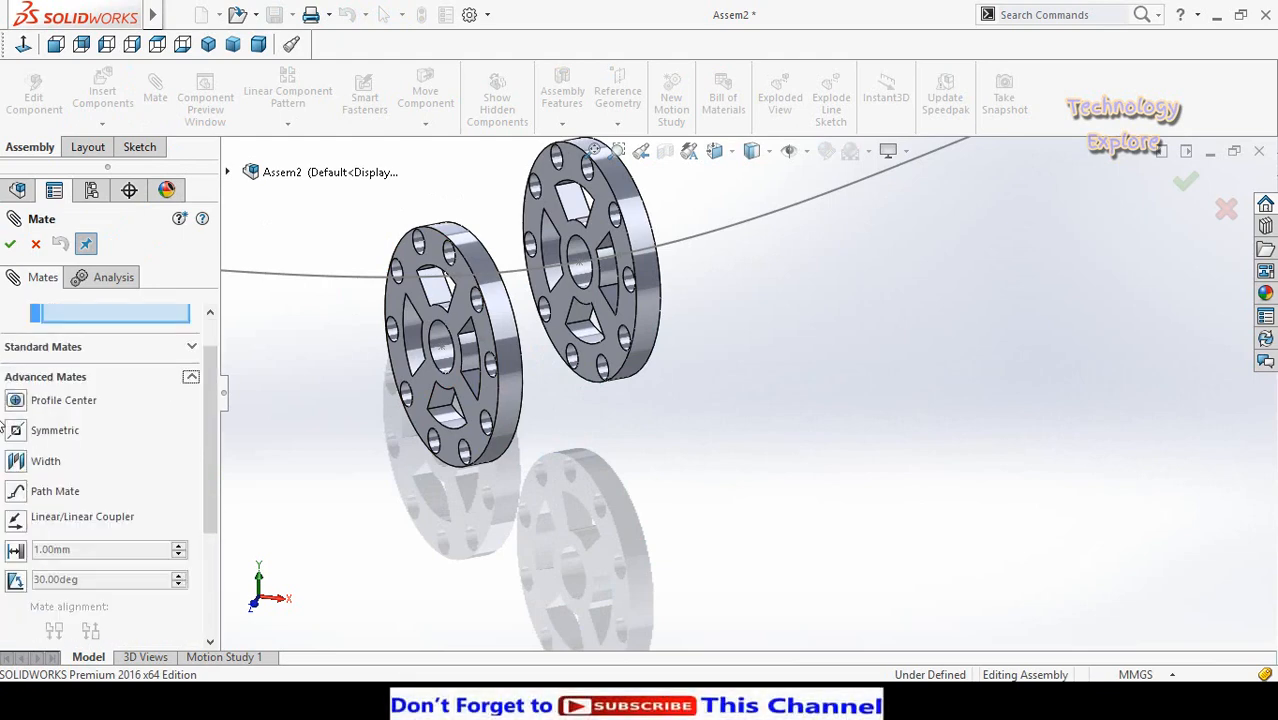
pyautogui.click(15, 518)
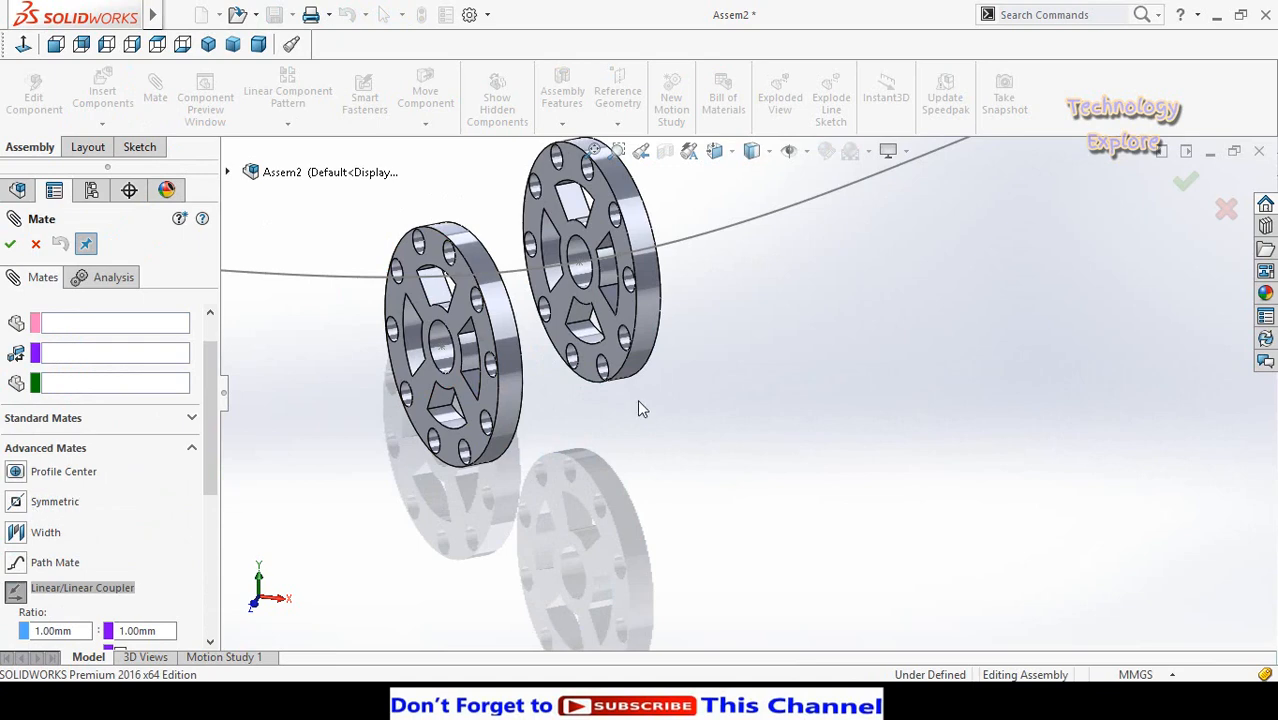
pyautogui.scroll(3, 639, 401)
pyautogui.scroll(1, 47, 330)
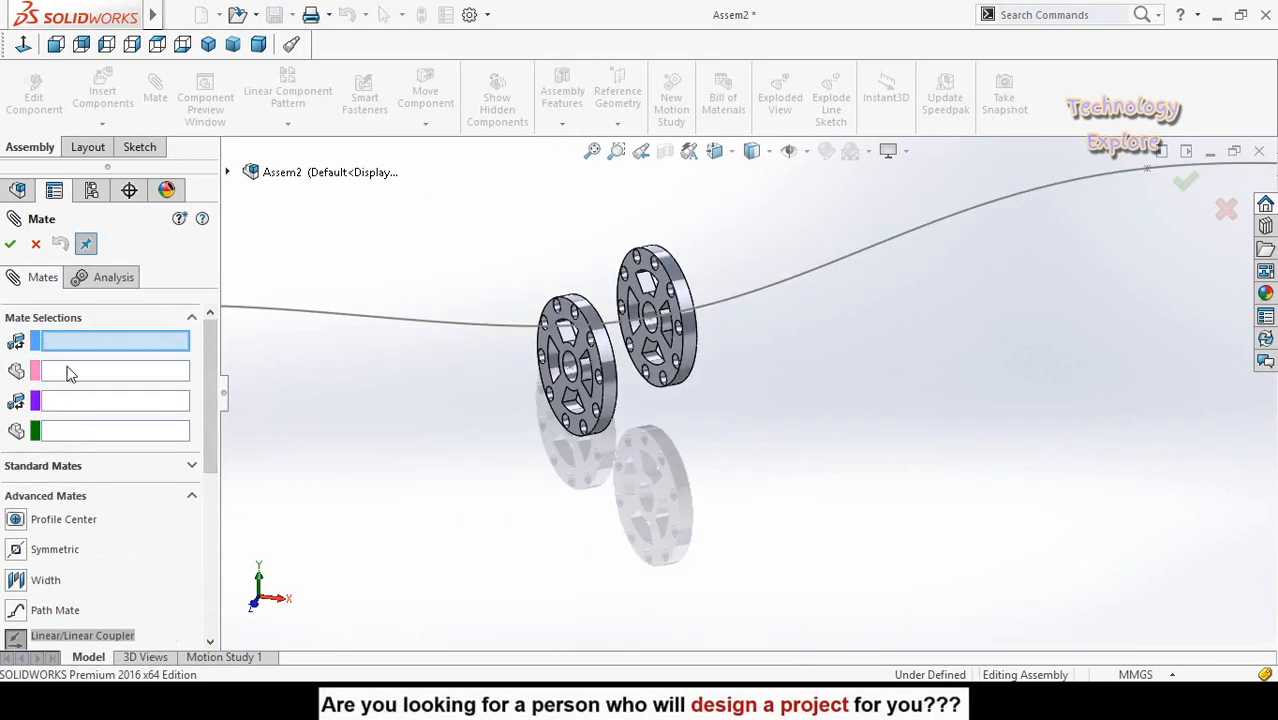
pyautogui.scroll(-3, 704, 361)
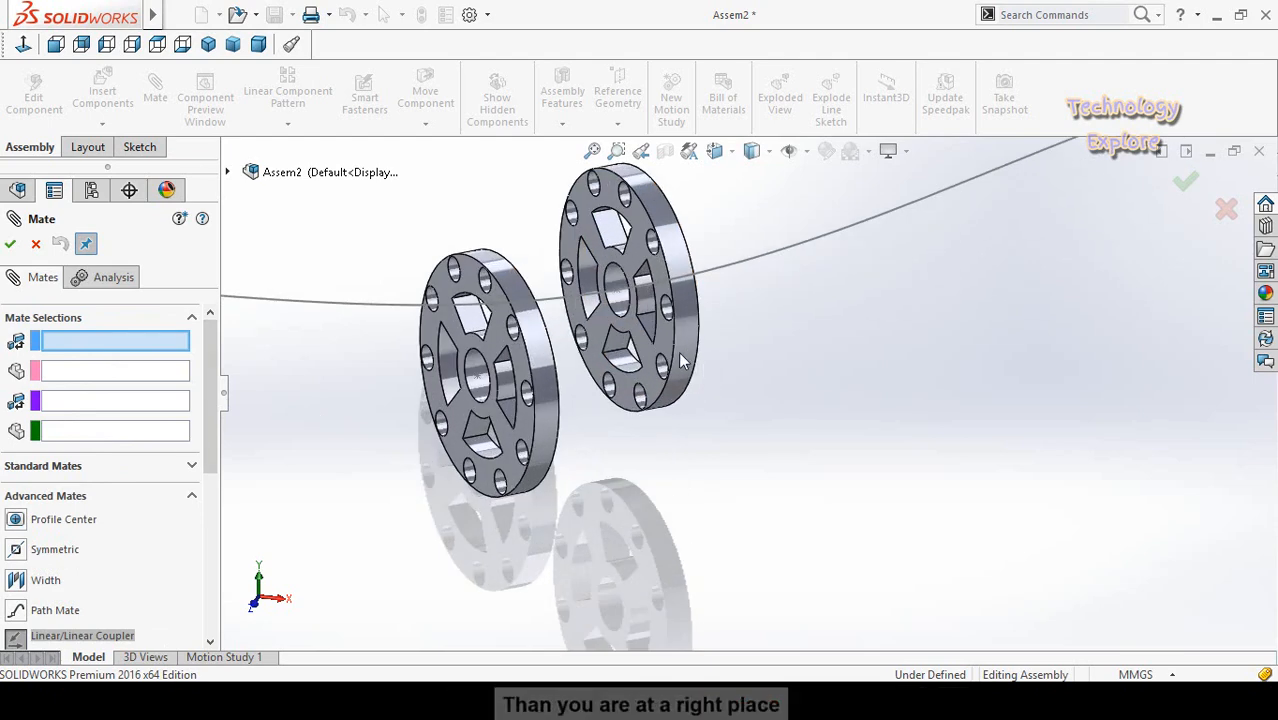
pyautogui.click(686, 357)
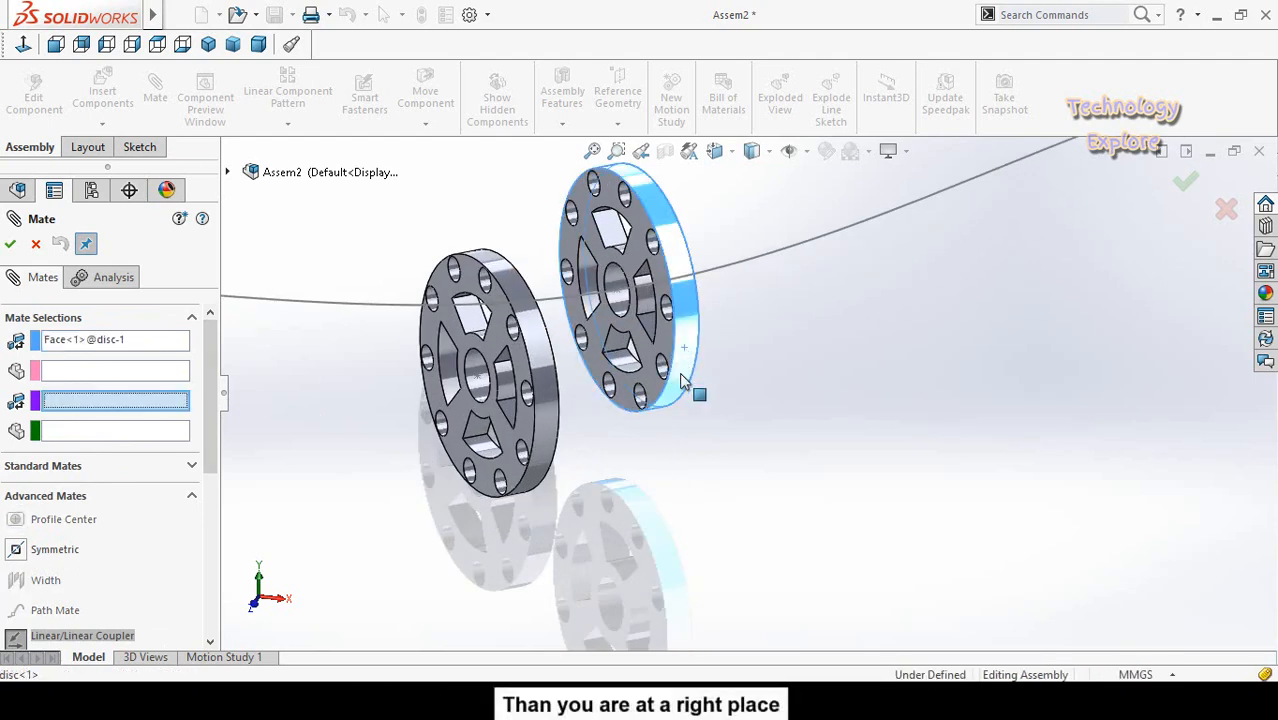
pyautogui.click(537, 472)
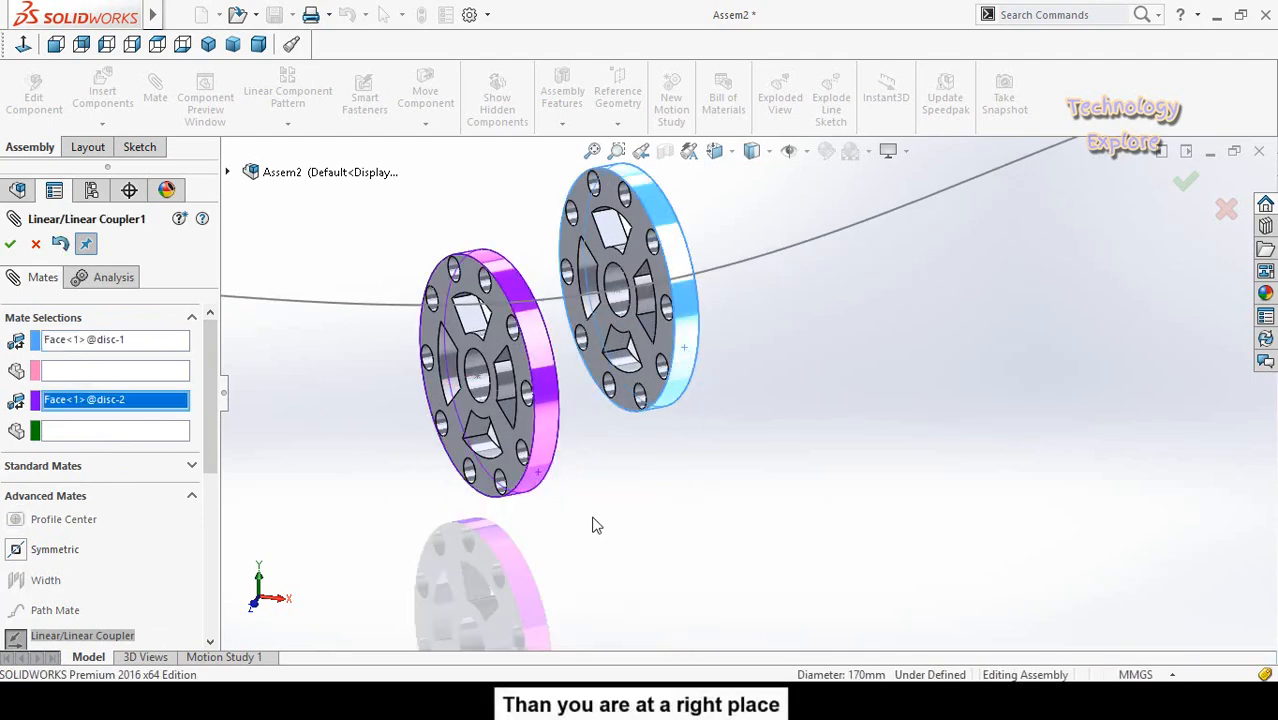
# Set the coupler ratio to 1 mm for the original disc and 10 mm for the copied disc, and accept the mate
pyautogui.scroll(-3, 7, 475)
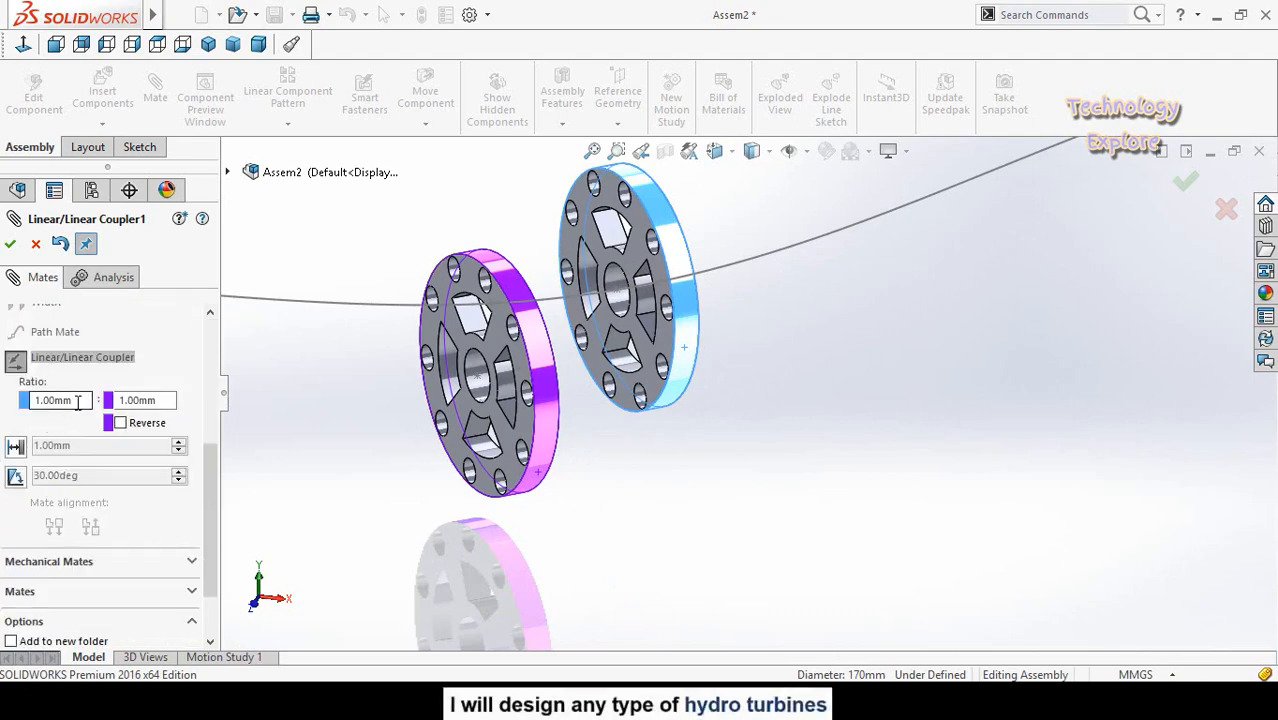
pyautogui.scroll(5, 876, 408)
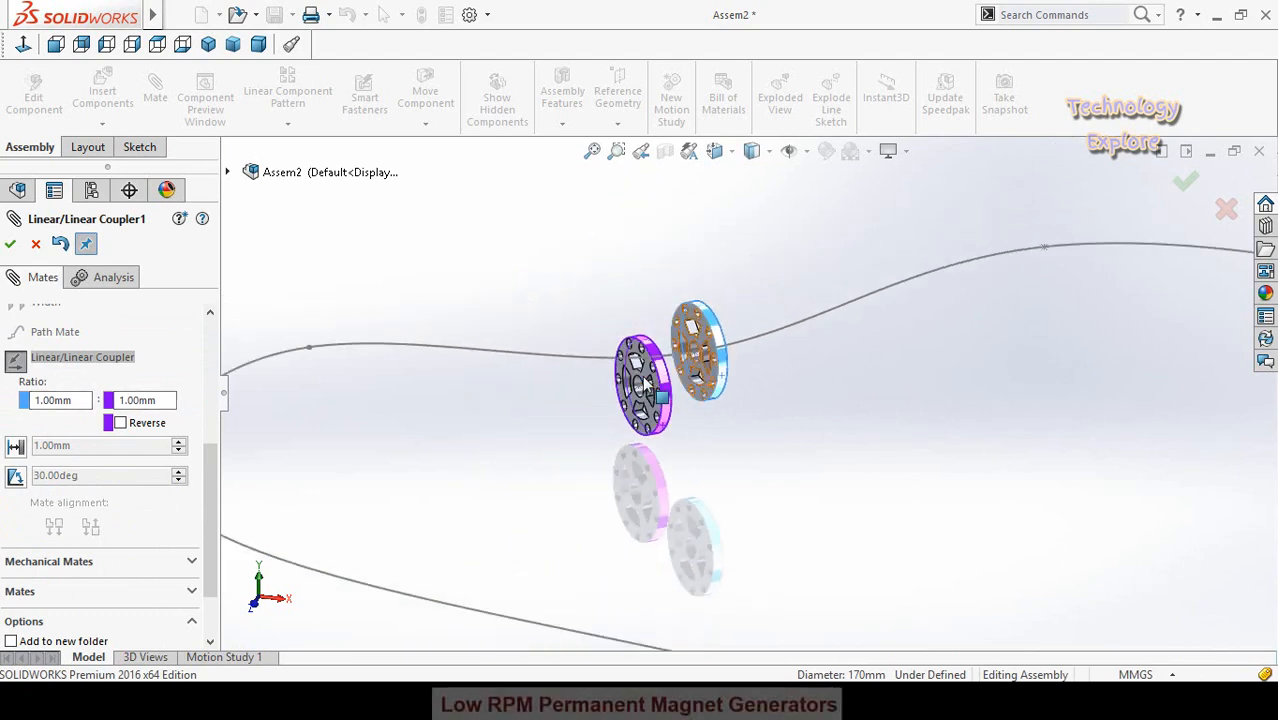
pyautogui.scroll(-5, 684, 360)
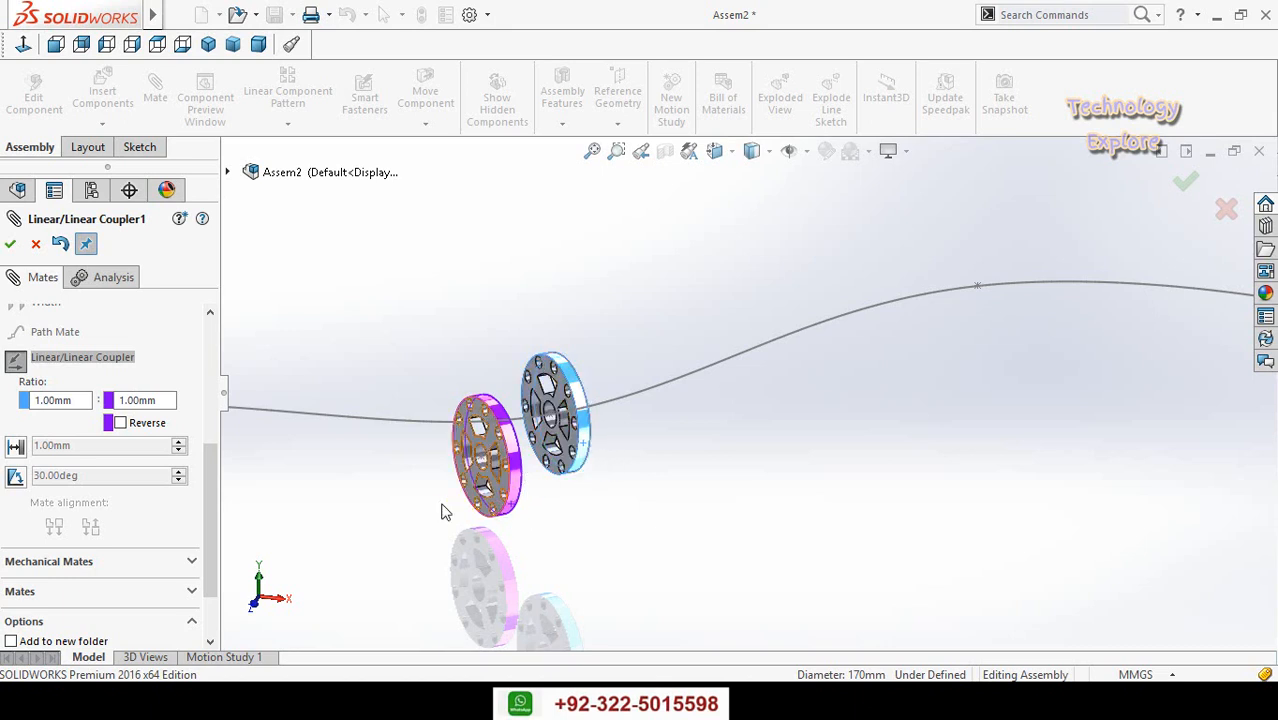
pyautogui.moveTo(77, 400); pyautogui.dragTo(2, 404)
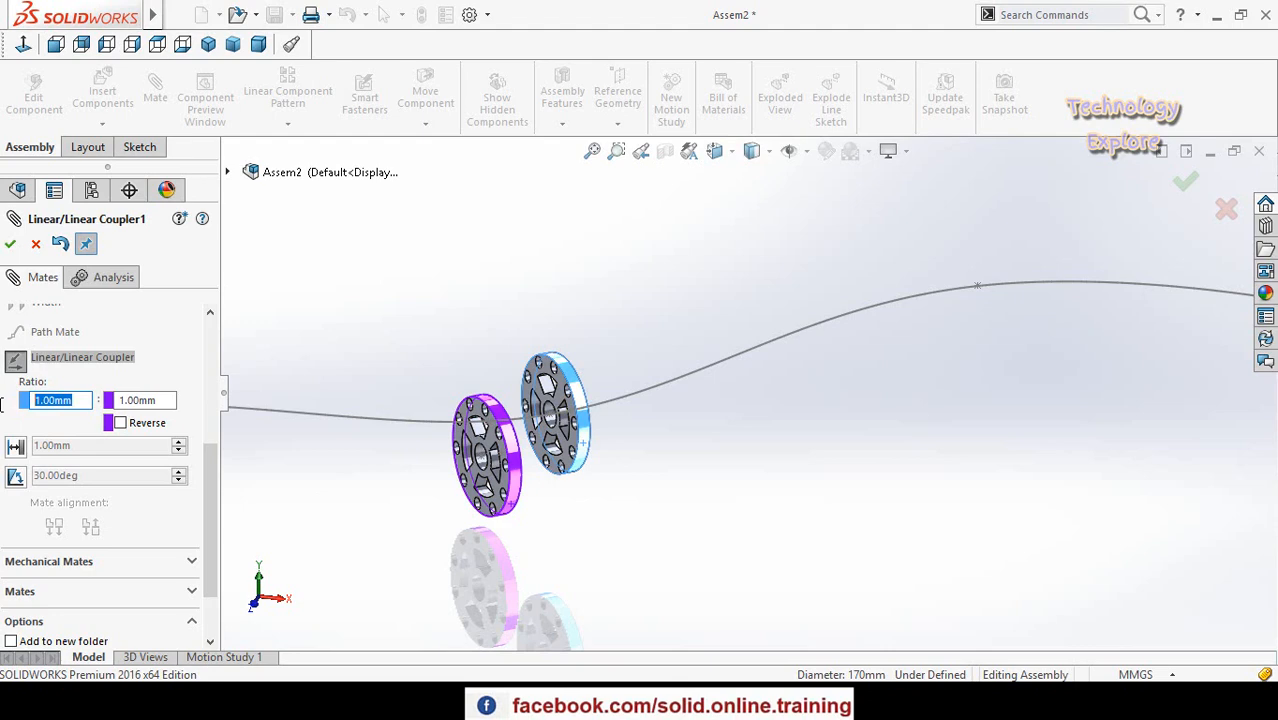
pyautogui.write('10')
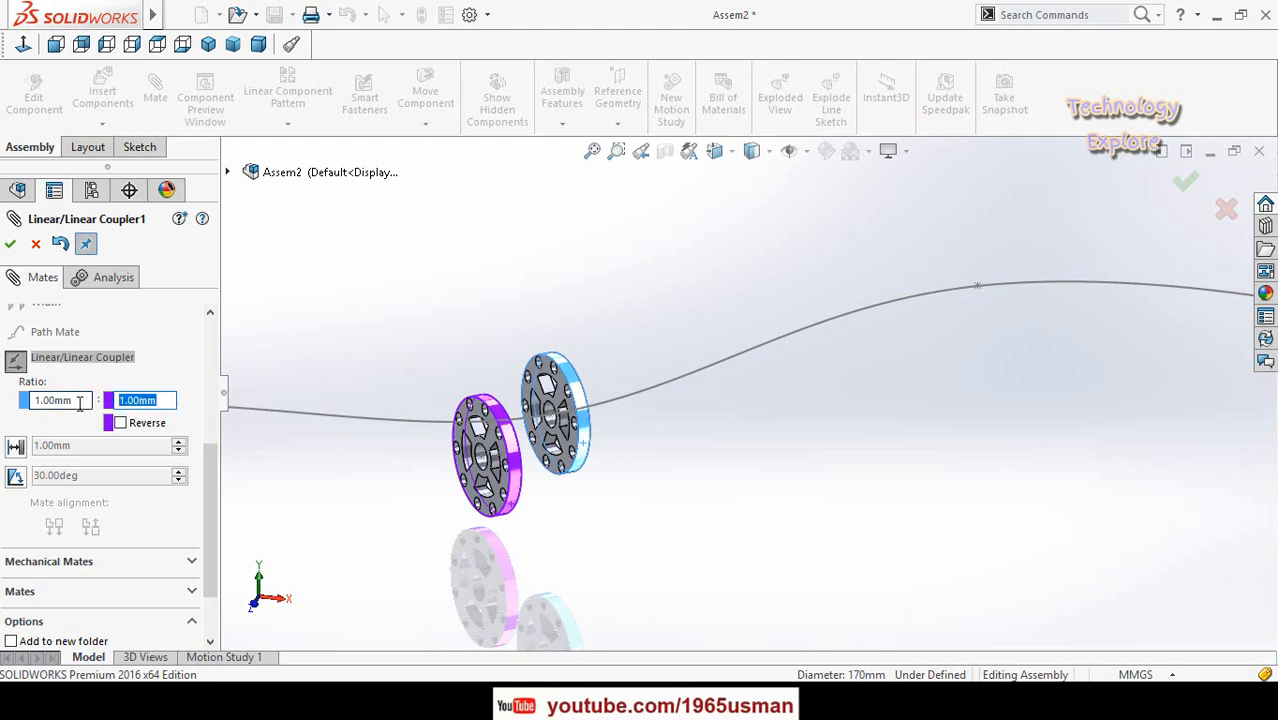
pyautogui.click(11, 245)
pyautogui.click(10, 245)
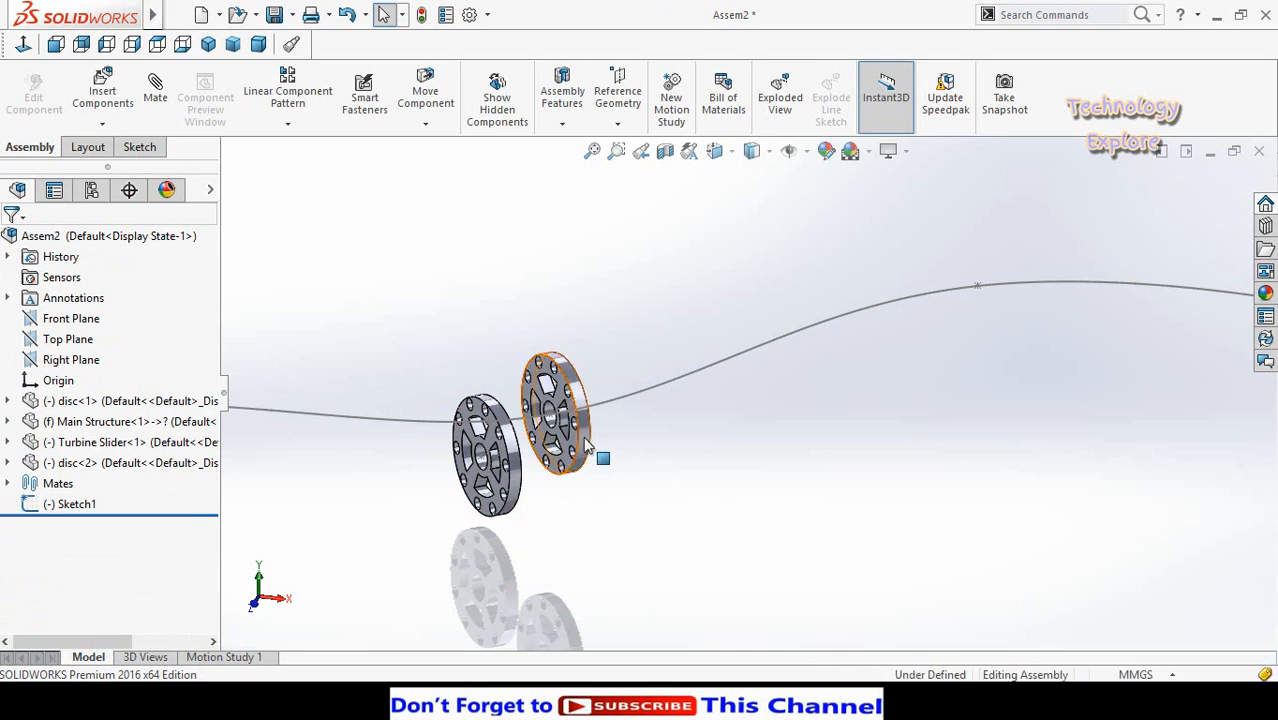
# Move the original disc to test the linear coupler, and add a Concentric mate between the outer cylindrical faces of both discs
pyautogui.moveTo(599, 448); pyautogui.dragTo(568, 440)
pyautogui.press('Escape')
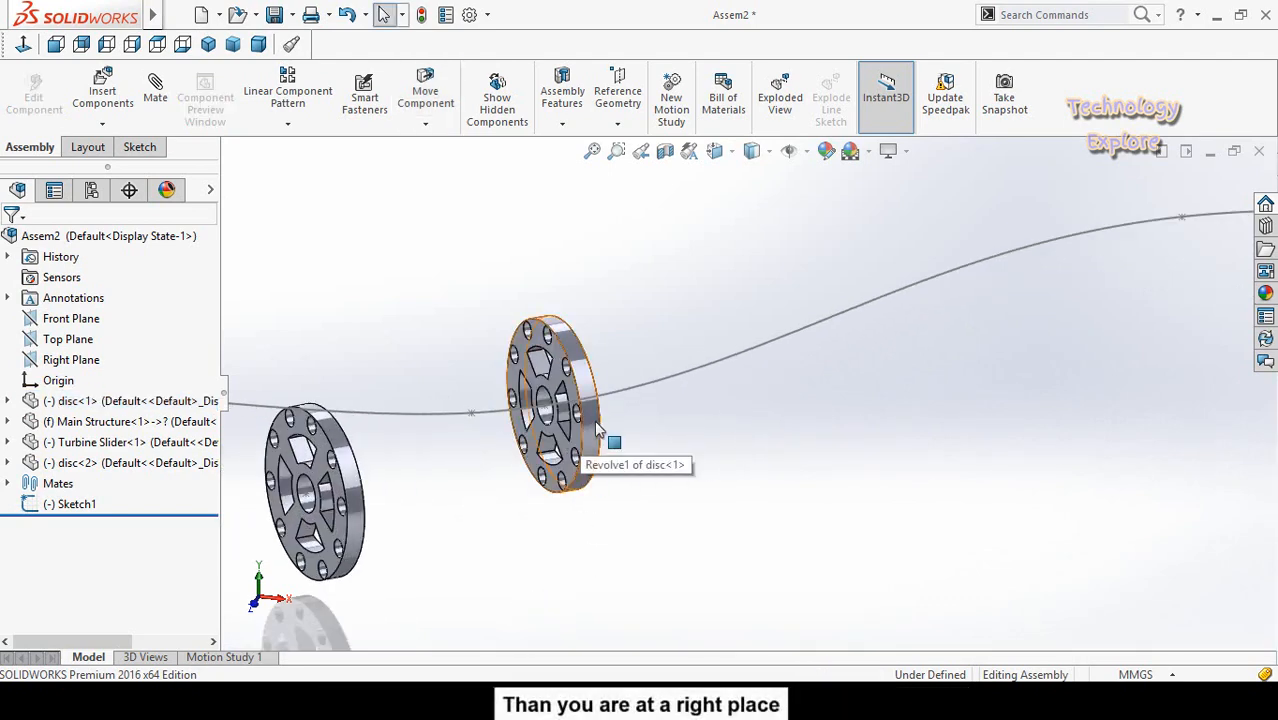
pyautogui.click(591, 423)
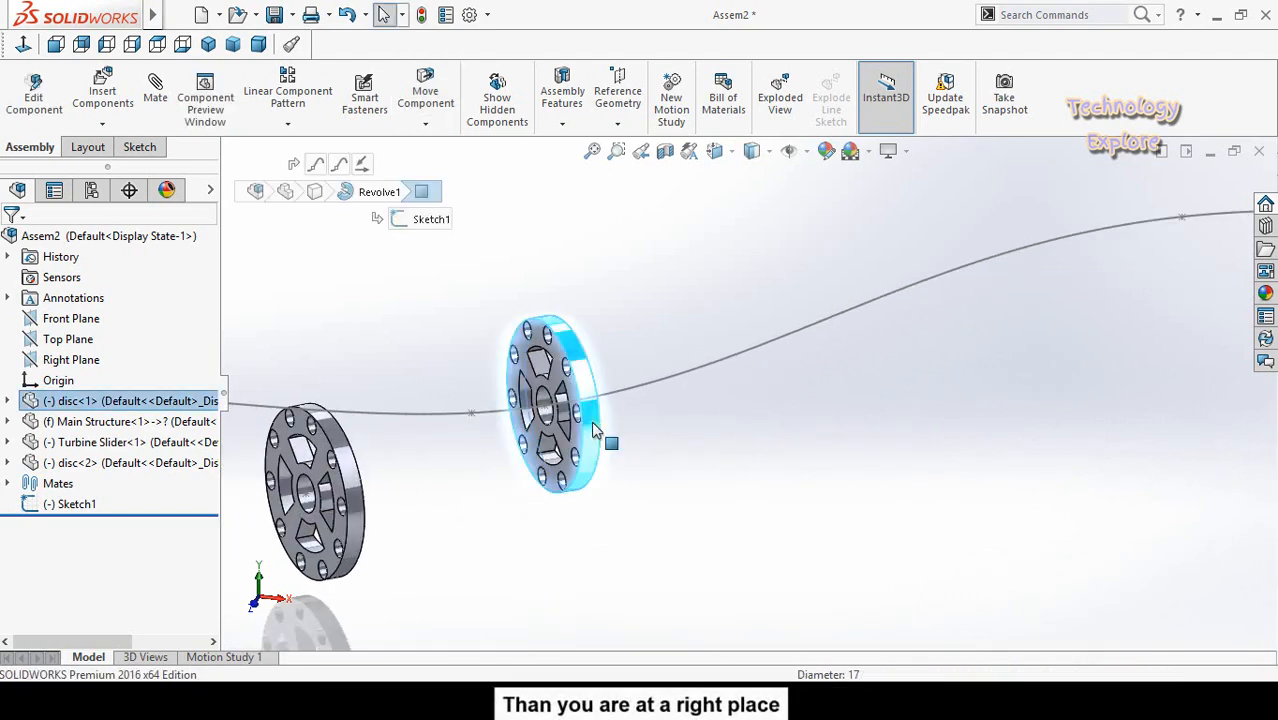
pyautogui.keyDown('ctrl'); pyautogui.click(358, 523); pyautogui.keyUp('ctrl')
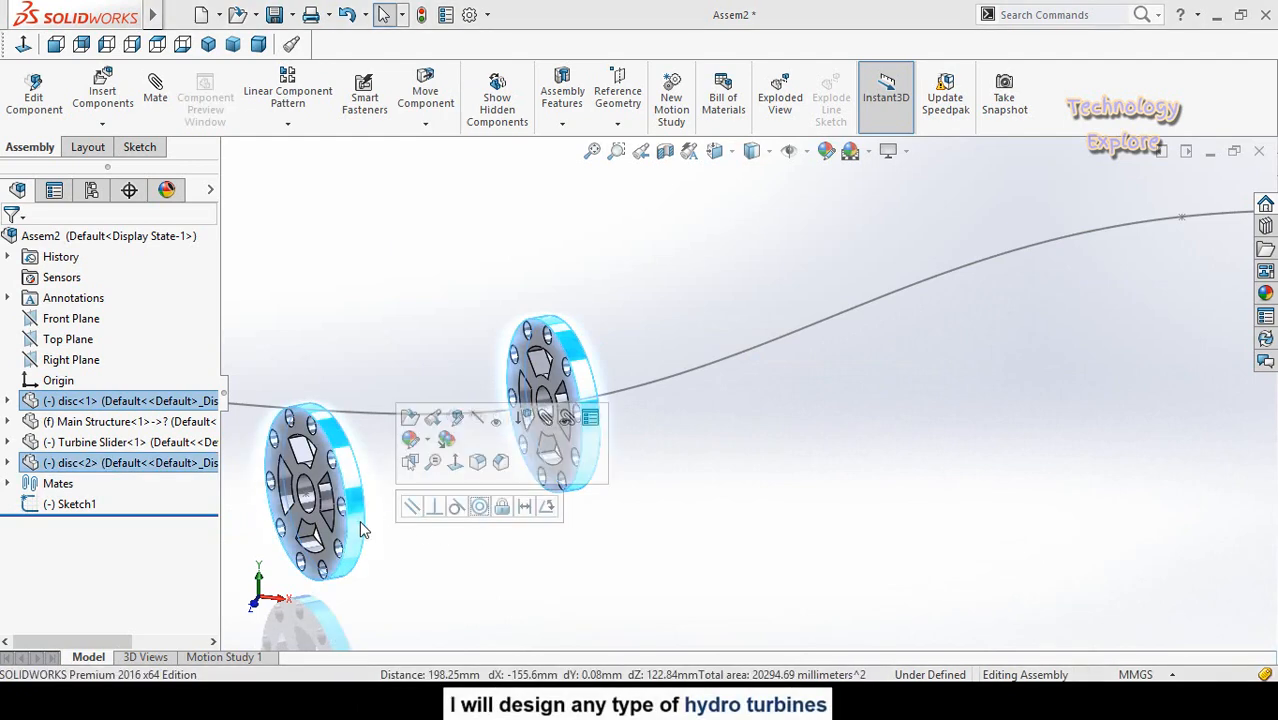
pyautogui.click(479, 508)
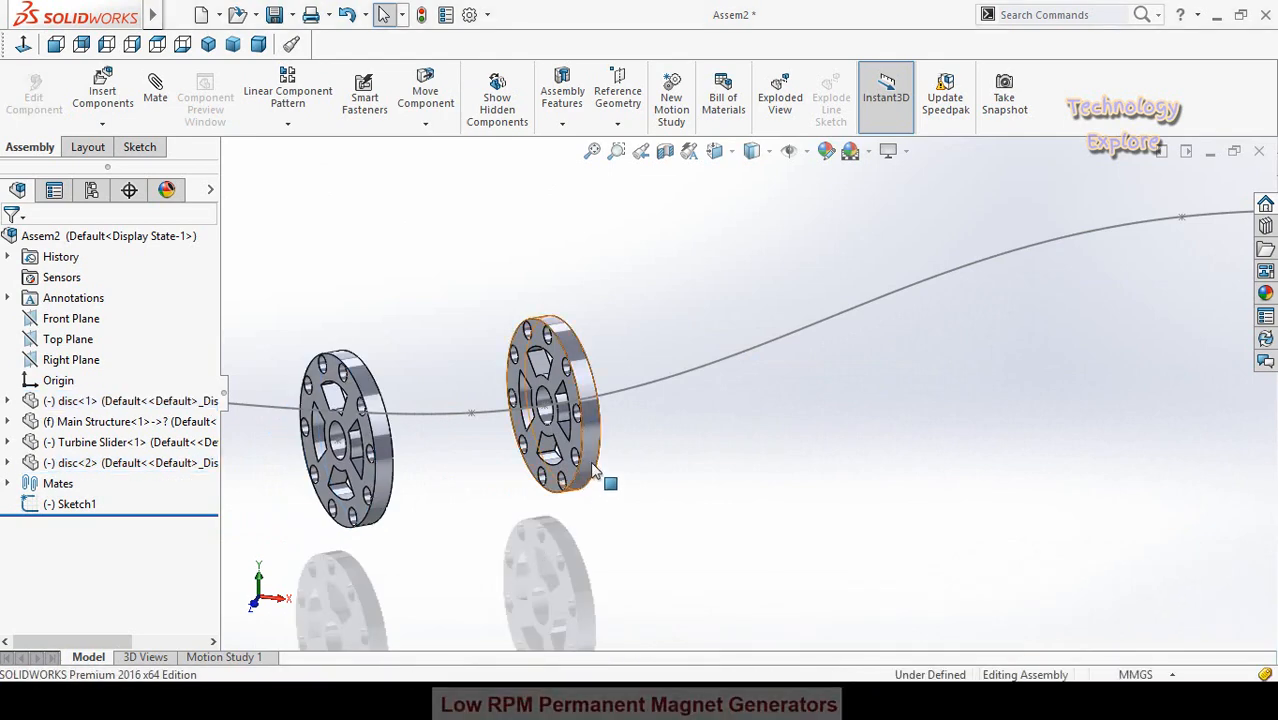
# Move the original disc along the spline to test how the coupled, concentric discs travel together
pyautogui.moveTo(590, 461); pyautogui.dragTo(638, 465)
pyautogui.press('Escape')
pyautogui.press('Escape')
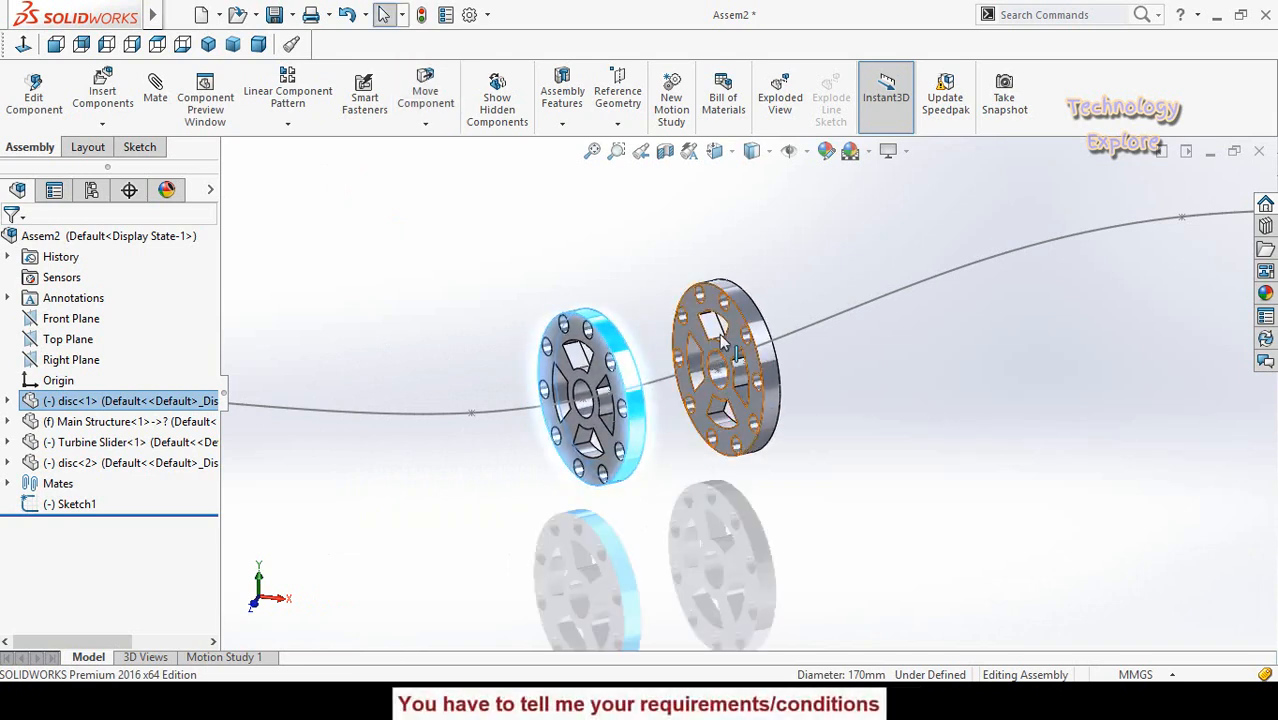
pyautogui.click(631, 513)
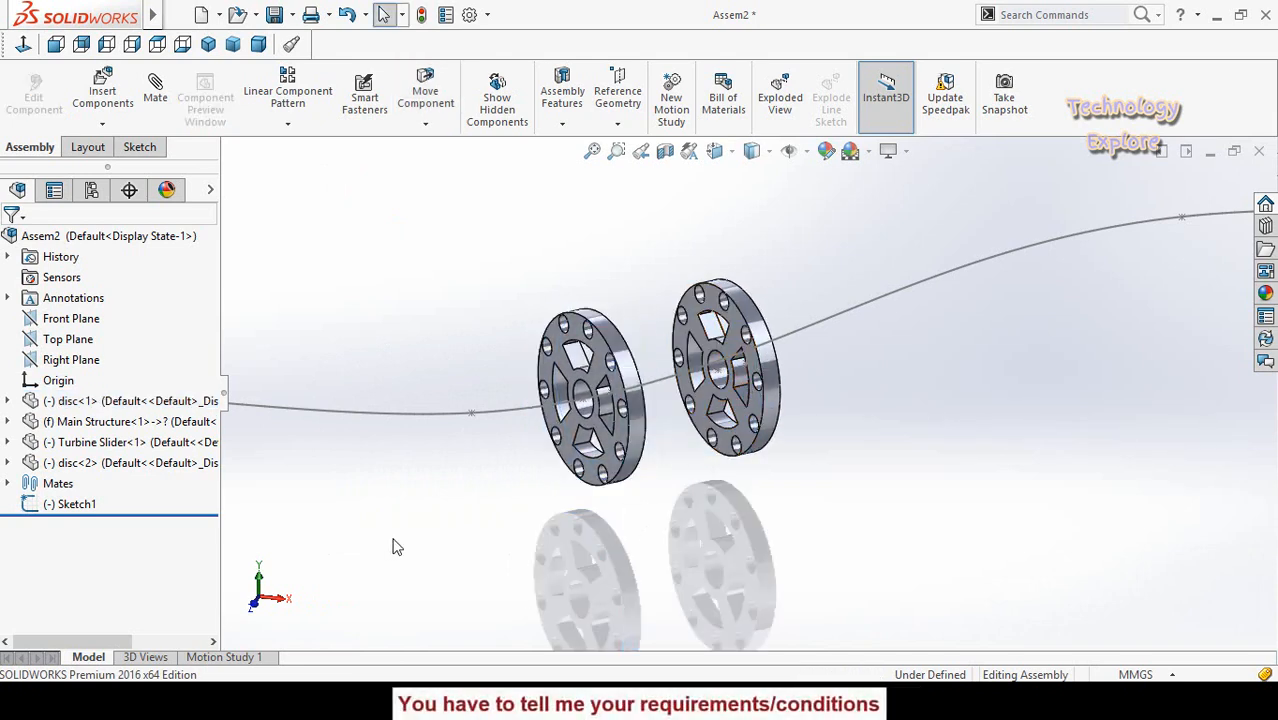
# Edit the Linear/Linear Coupler mate to reverse its direction and set the copied disc's ratio value to 0.5 mm
pyautogui.click(9, 485)
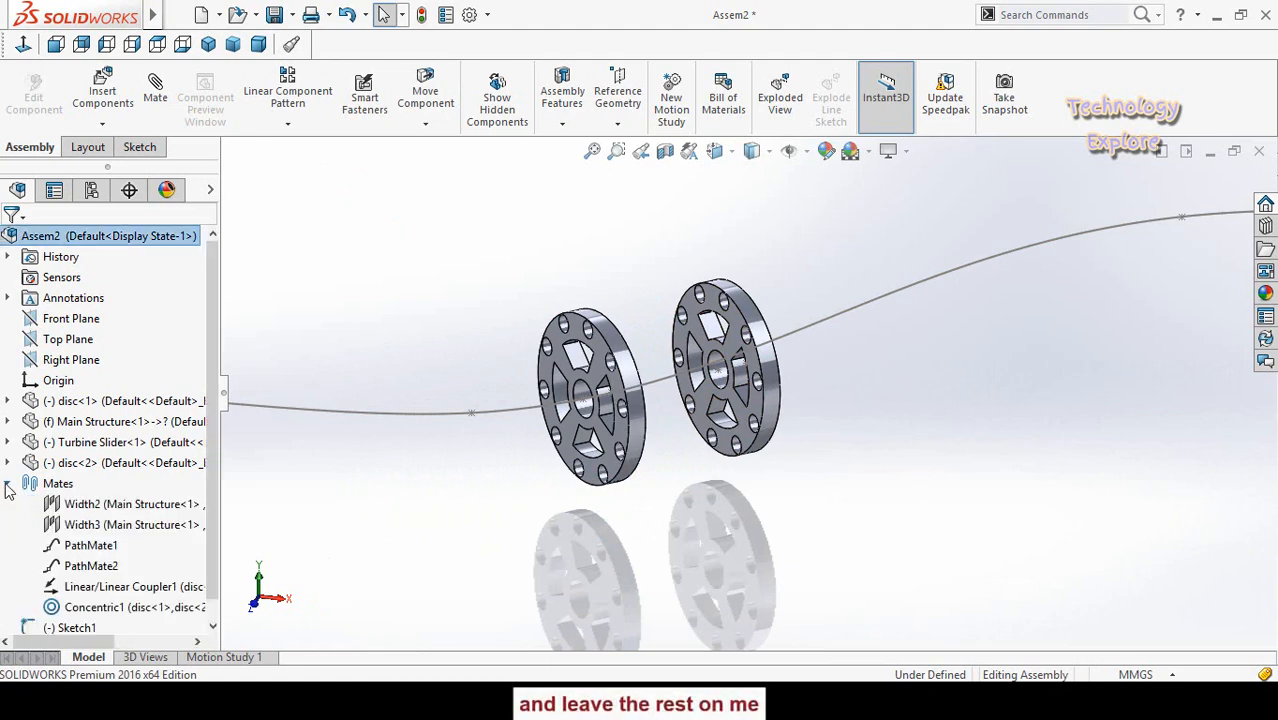
pyautogui.scroll(-1, 6, 535)
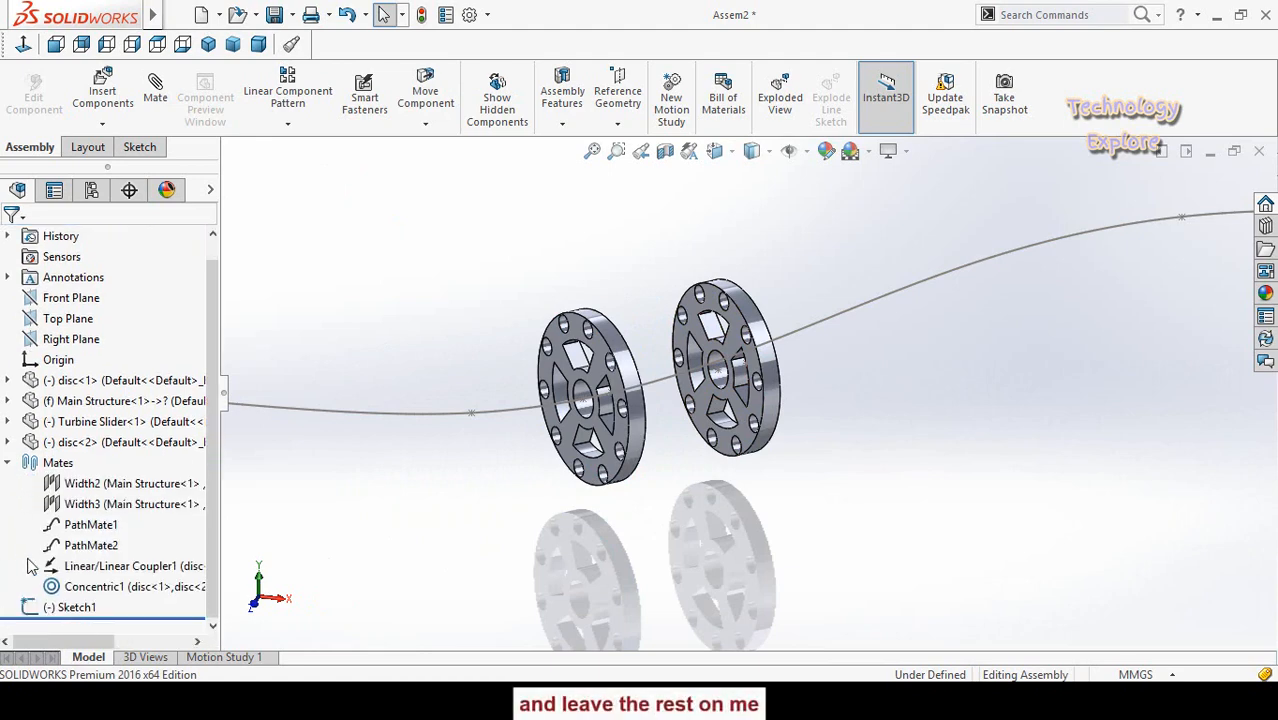
pyautogui.click(90, 566)
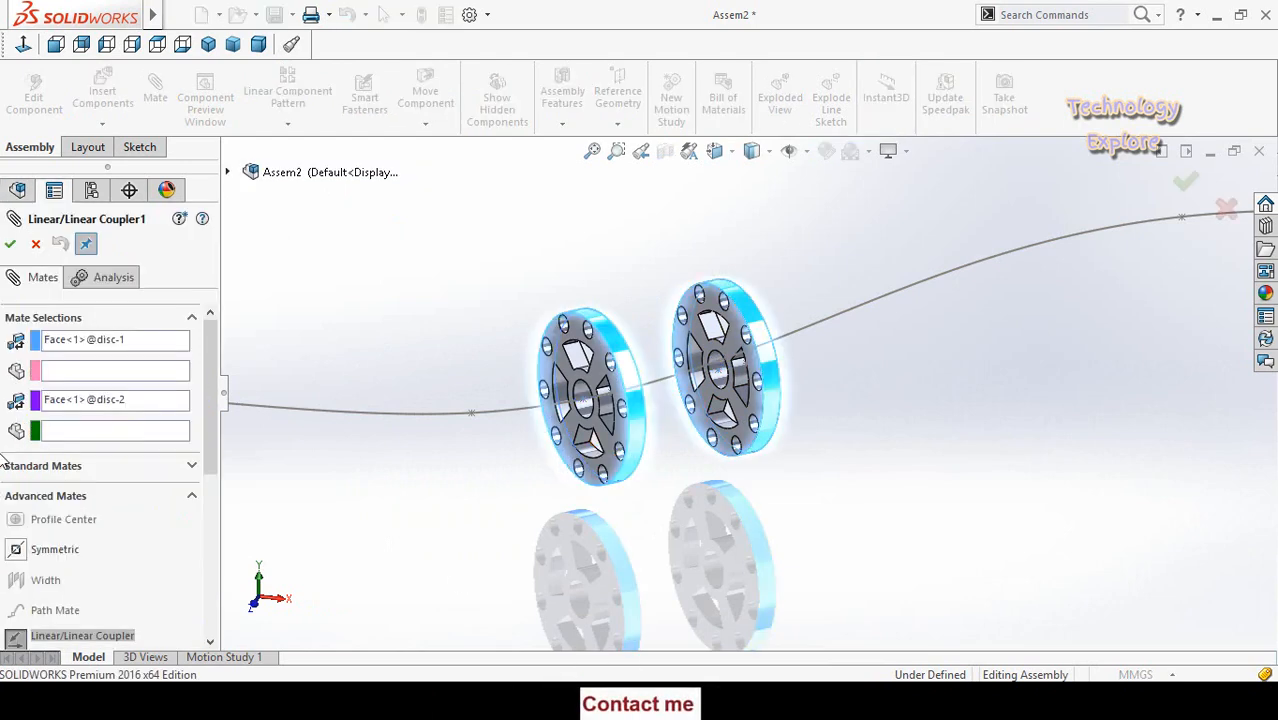
pyautogui.scroll(-5, 3, 462)
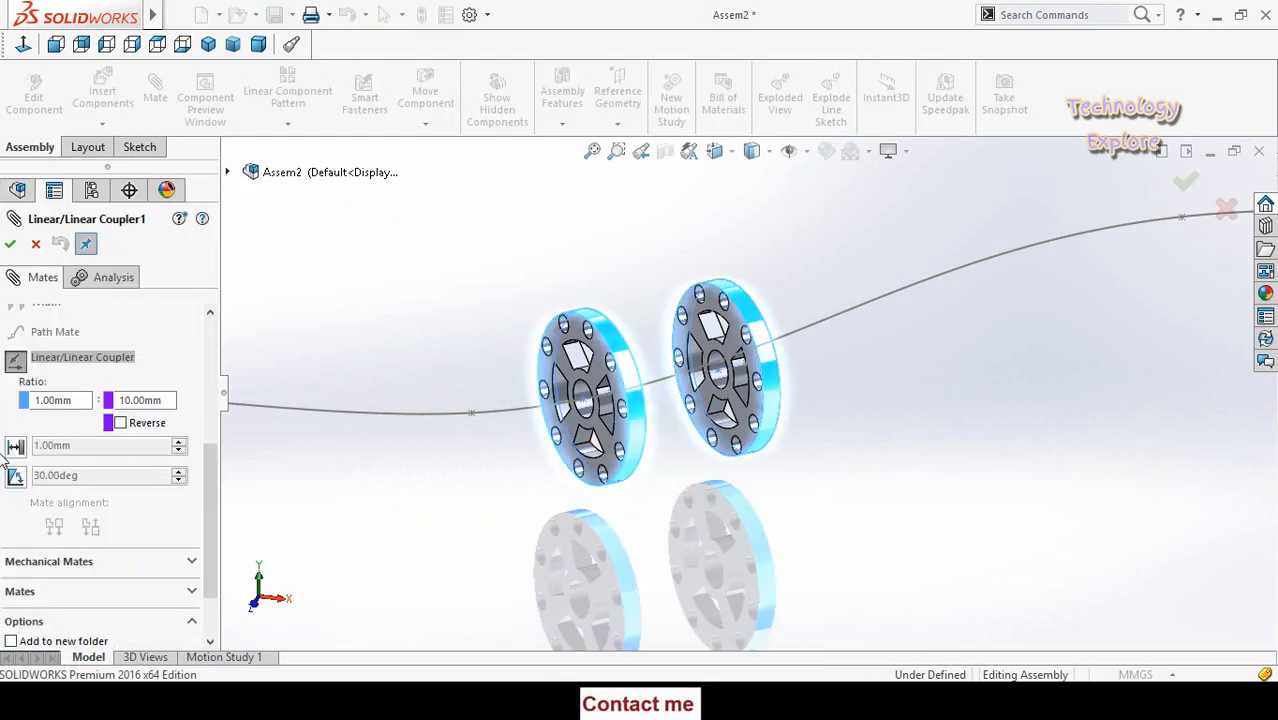
pyautogui.click(120, 423)
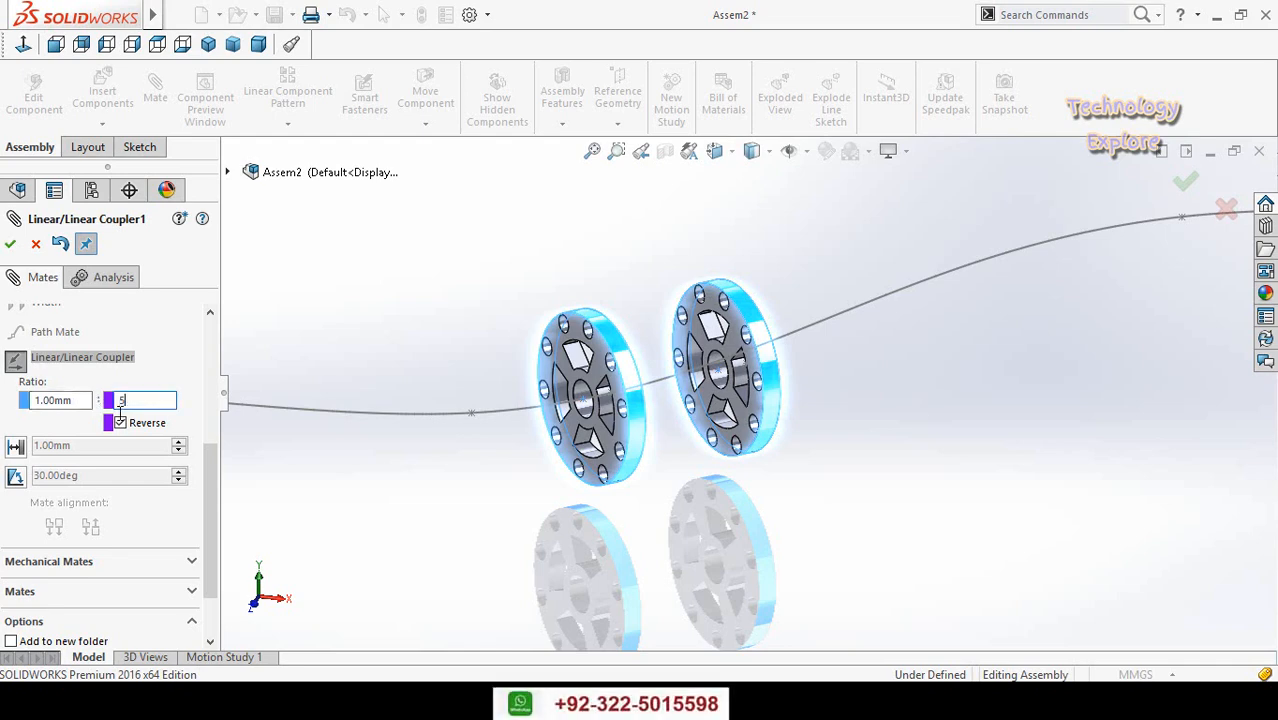
pyautogui.click(10, 245)
pyautogui.click(10, 245)
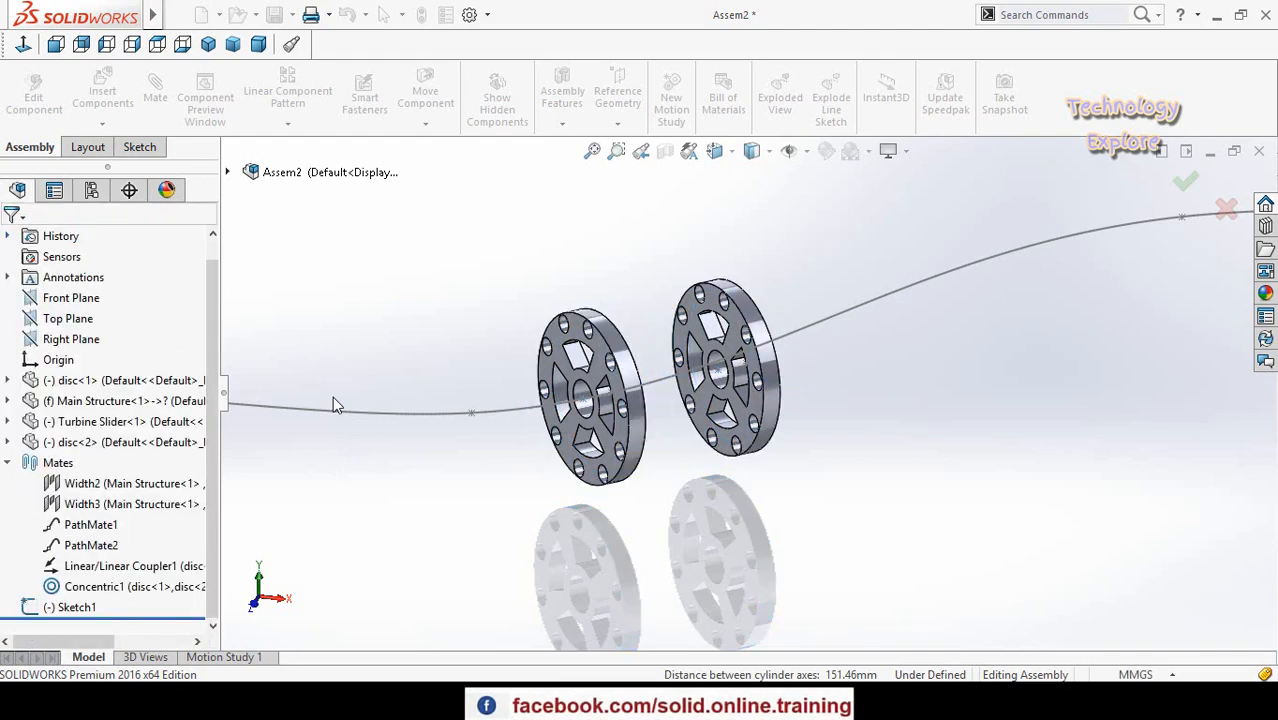
# Slide the original disc along the spline to test the reversed coupler with its new ratio
pyautogui.click(618, 470)
pyautogui.moveTo(618, 470); pyautogui.dragTo(720, 452)
pyautogui.click(726, 507)
pyautogui.scroll(5, 686, 488)
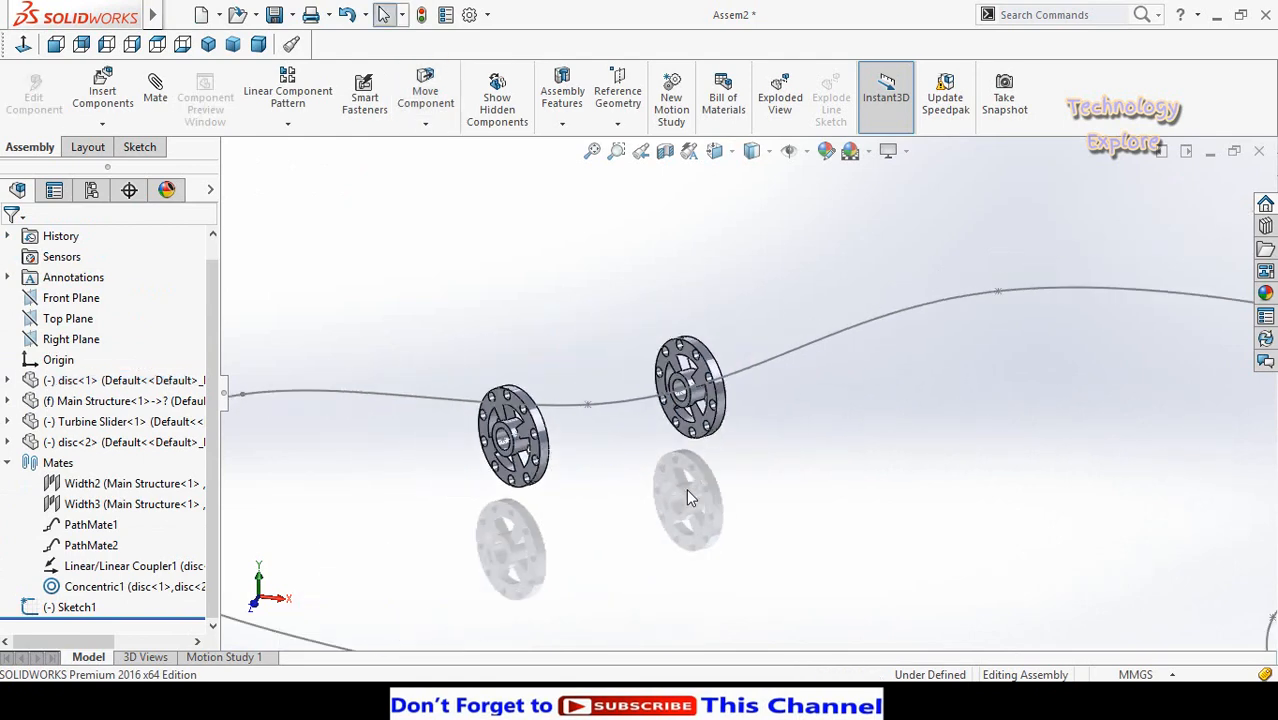
pyautogui.moveTo(763, 486); pyautogui.dragTo(813, 480, button='middle')
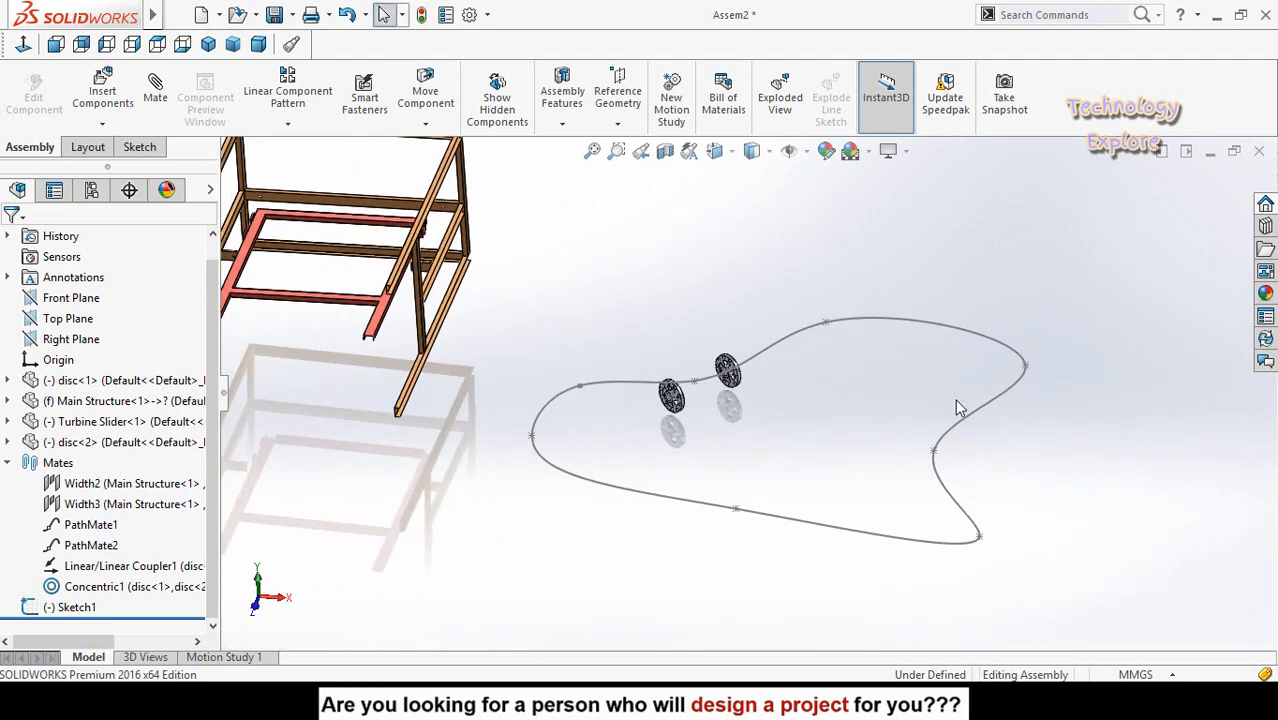
pyautogui.scroll(-3, 958, 405)
pyautogui.scroll(2, 714, 428)
pyautogui.scroll(-3, 540, 372)
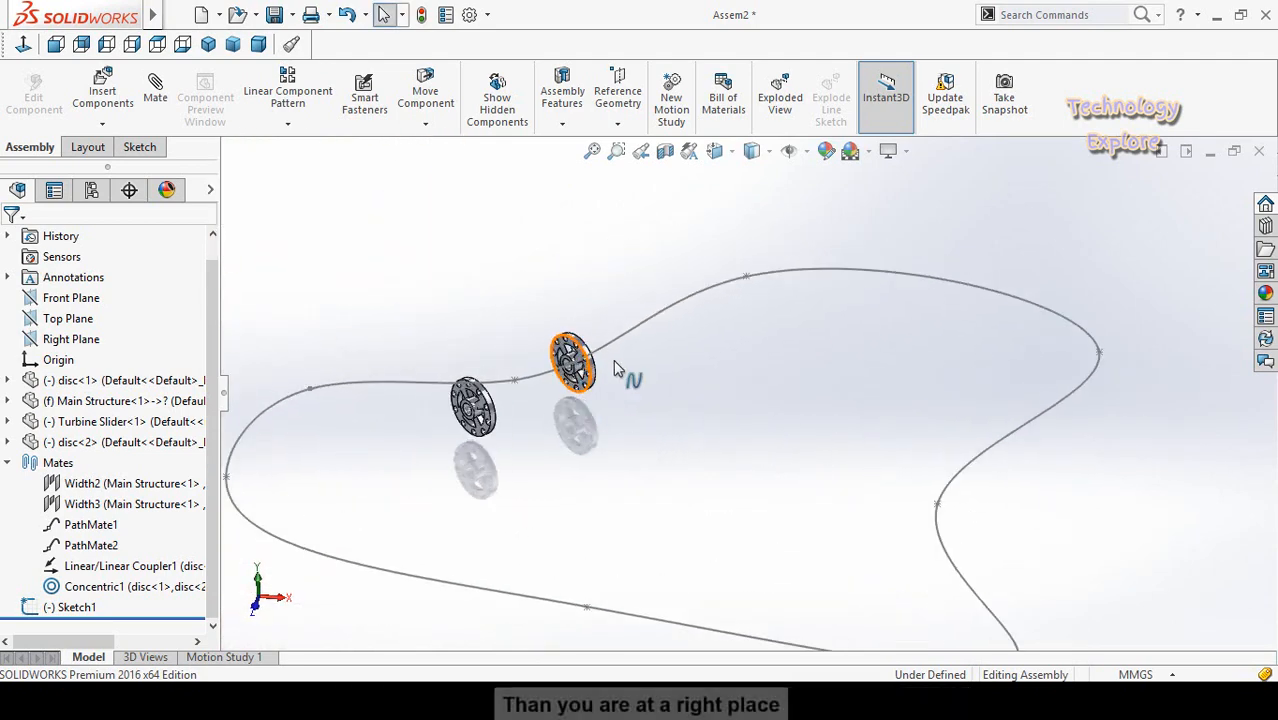
pyautogui.scroll(-2, 570, 360)
pyautogui.scroll(3, 560, 416)
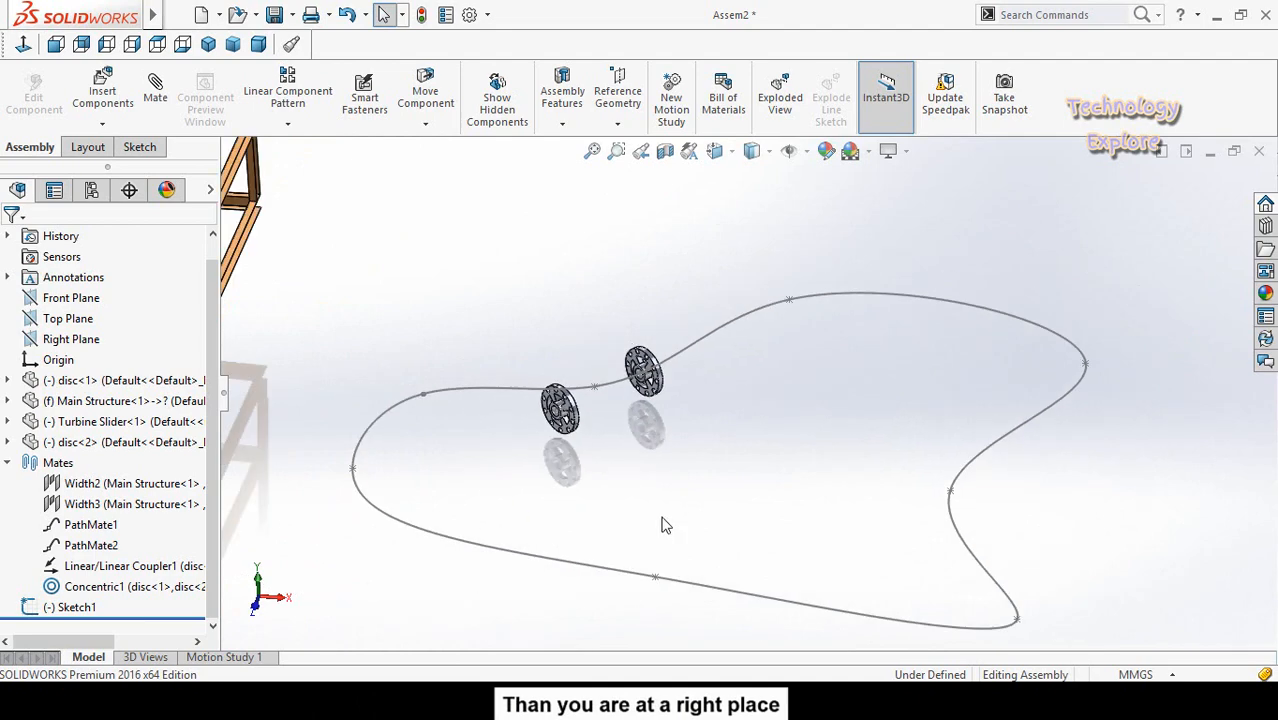
# Review the mechanical mate types offered by the Mate command, and leave it without adding a mate
pyautogui.click(160, 90)
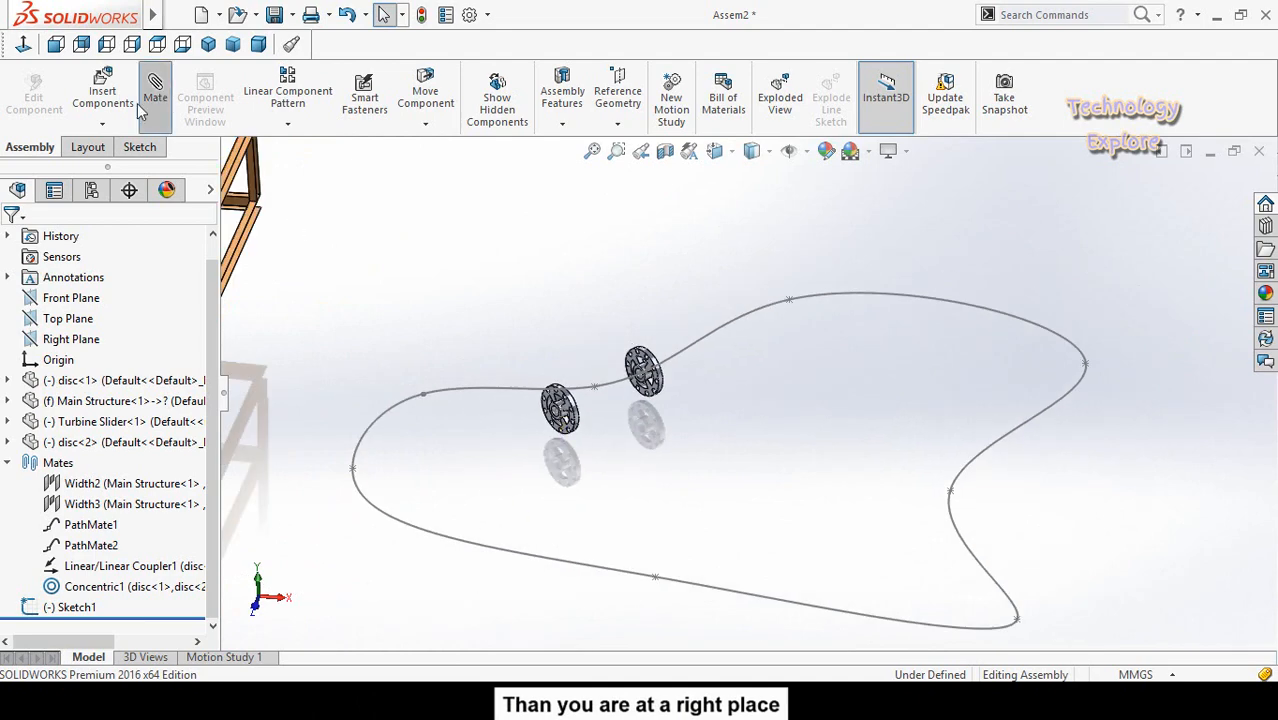
pyautogui.scroll(-5, 3, 455)
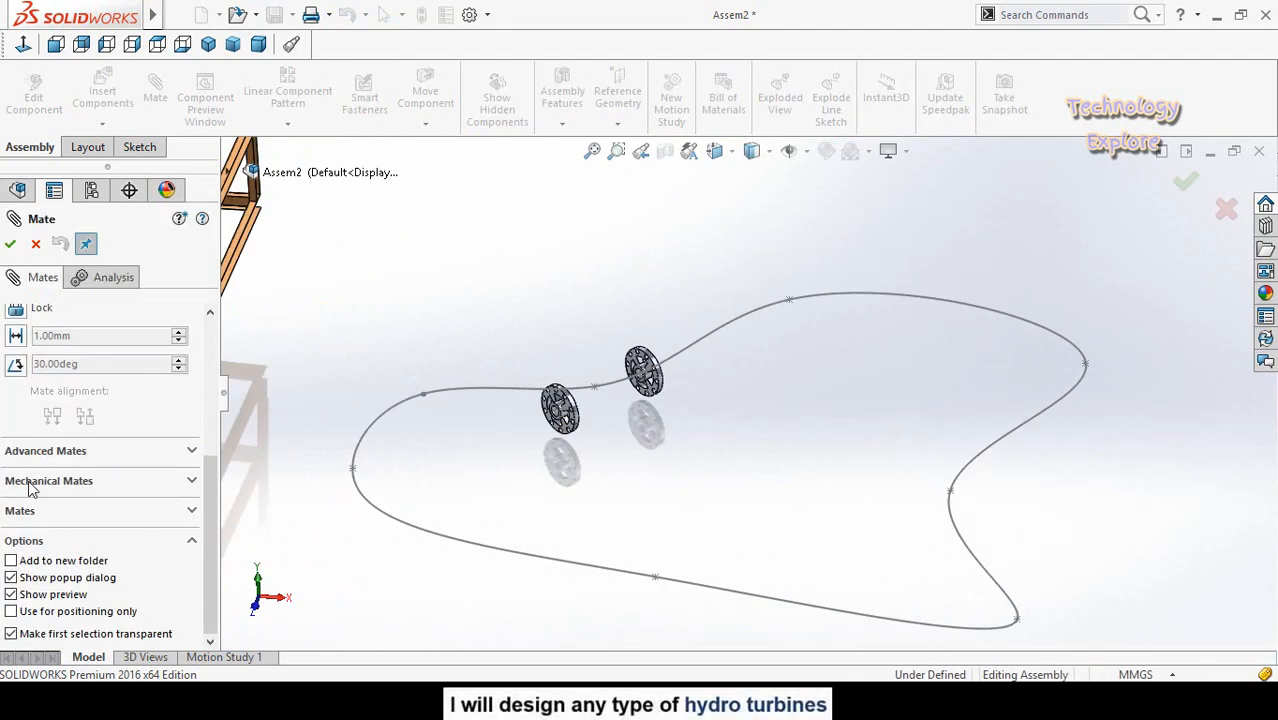
pyautogui.scroll(3, 3, 430)
pyautogui.scroll(-3, 43, 491)
pyautogui.click(49, 481)
pyautogui.scroll(2, 20, 337)
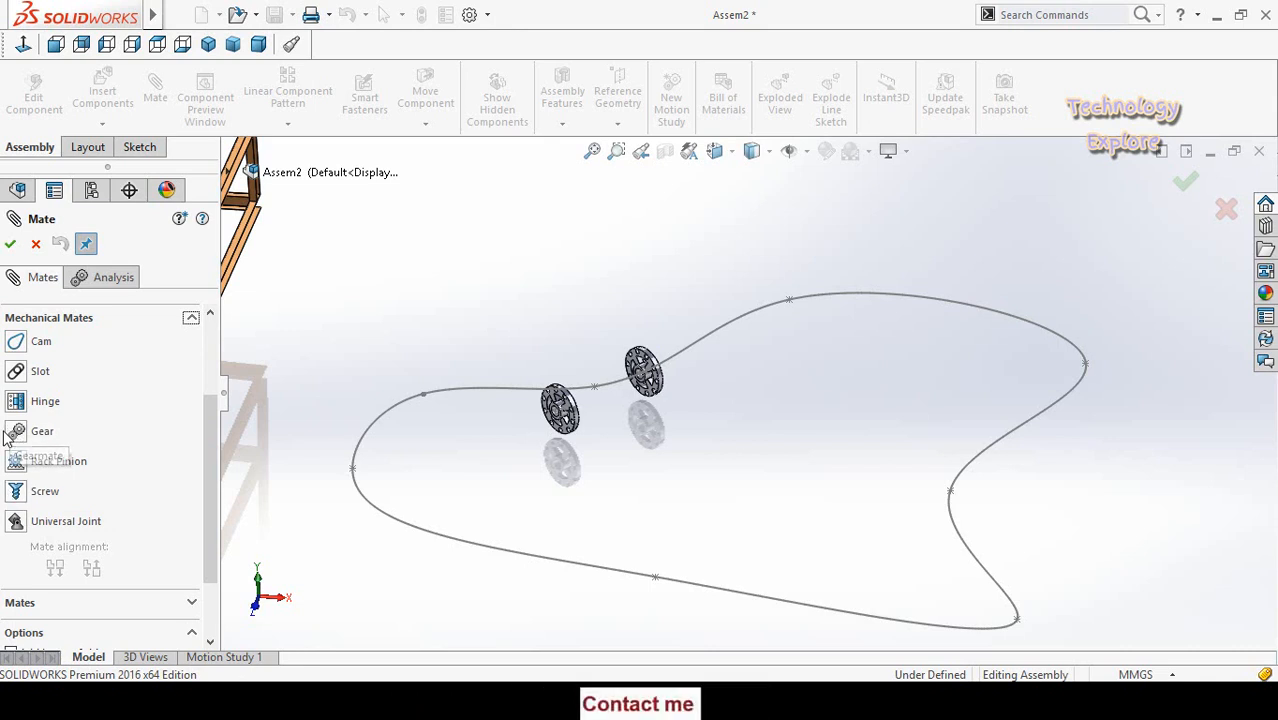
pyautogui.click(35, 245)
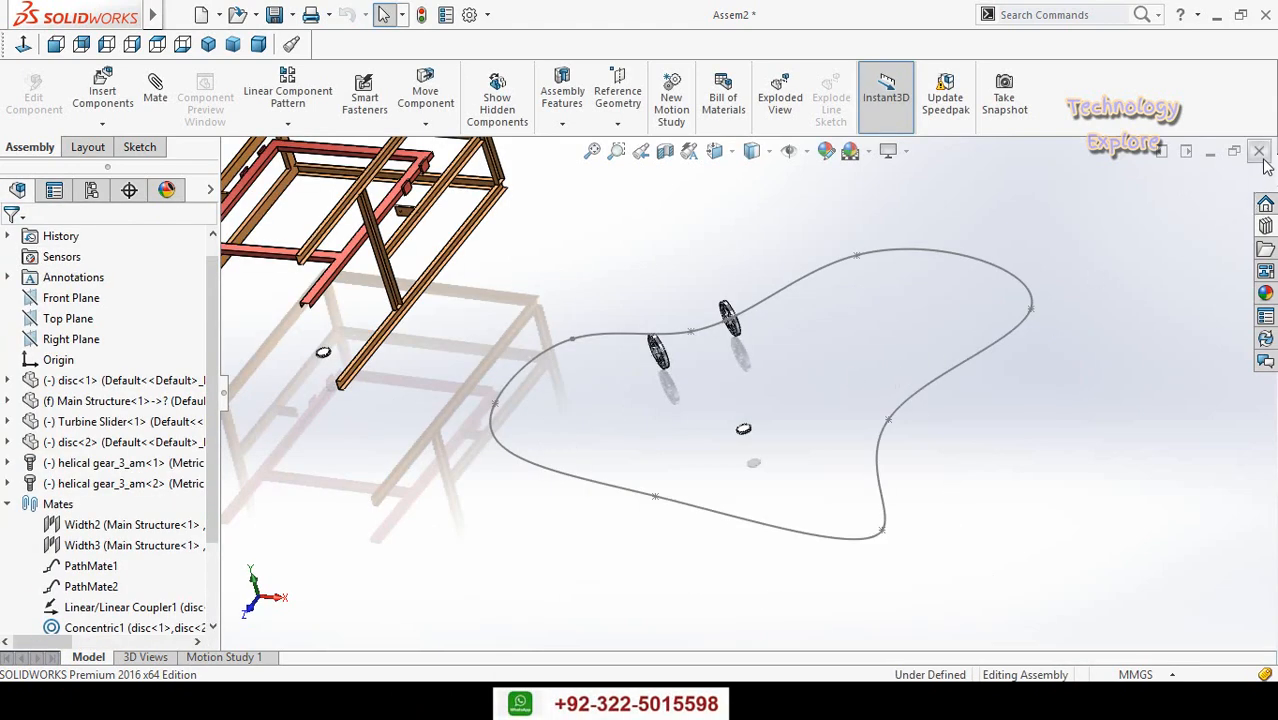
# Close the turbine assembly and the disc part without saving their changes
pyautogui.click(1261, 162)
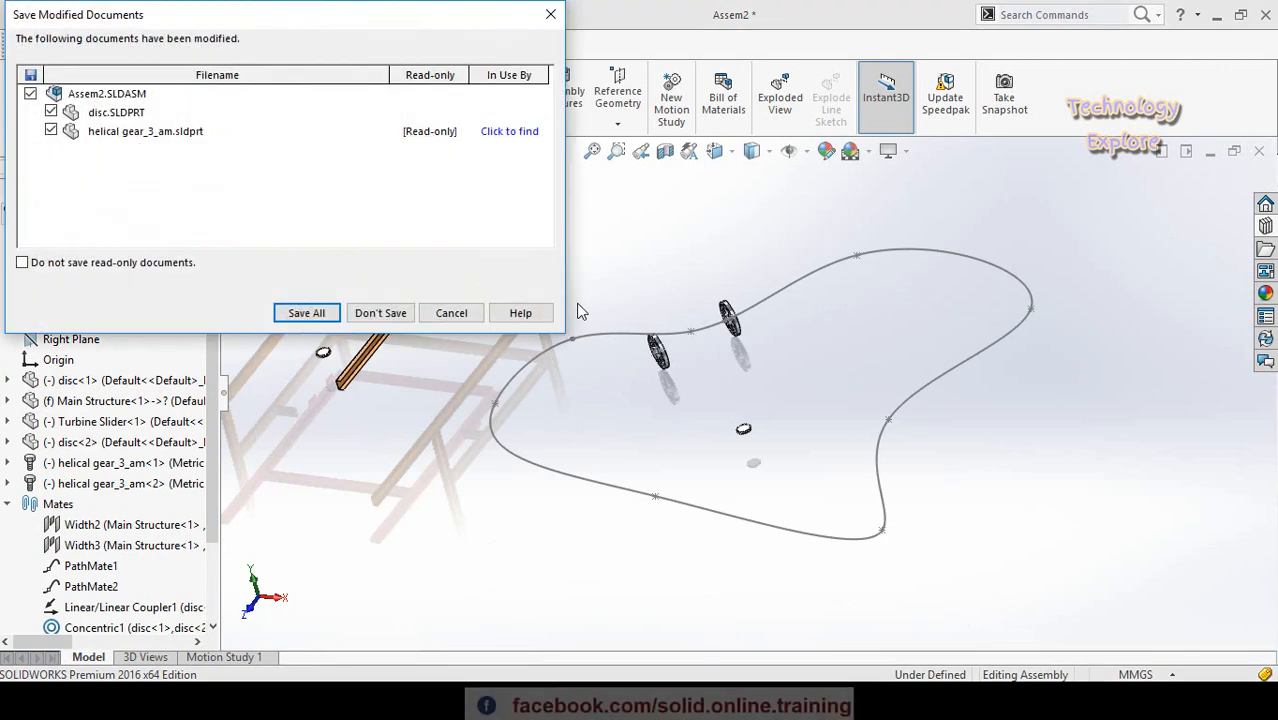
pyautogui.click(379, 311)
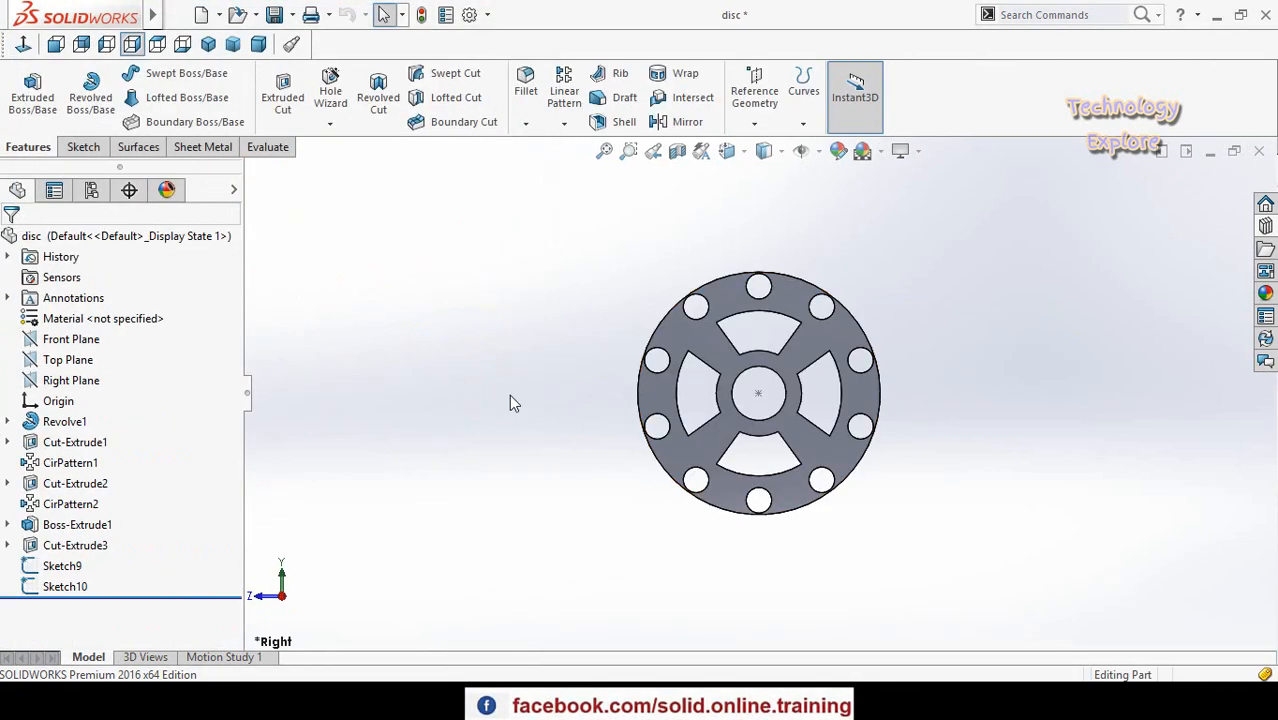
pyautogui.click(1261, 154)
pyautogui.click(515, 355)
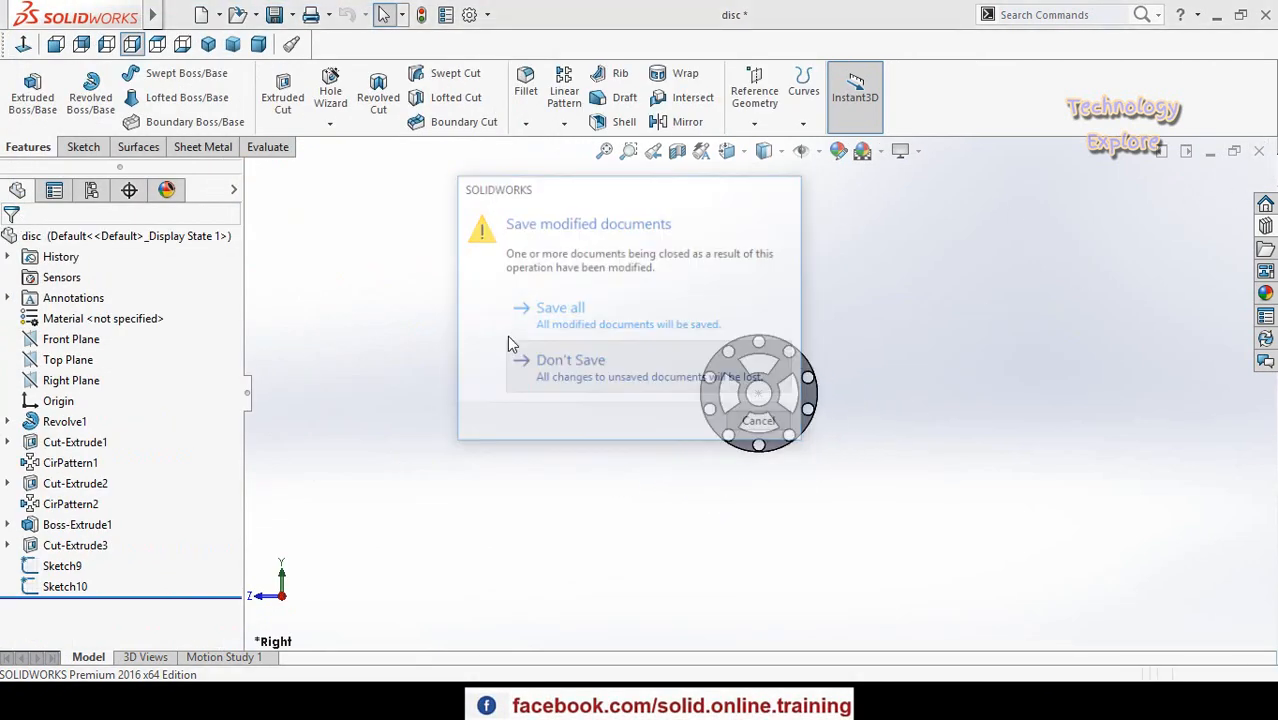
# Create a new assembly document and leave the Begin Assembly prompt without inserting a component
pyautogui.click(201, 14)
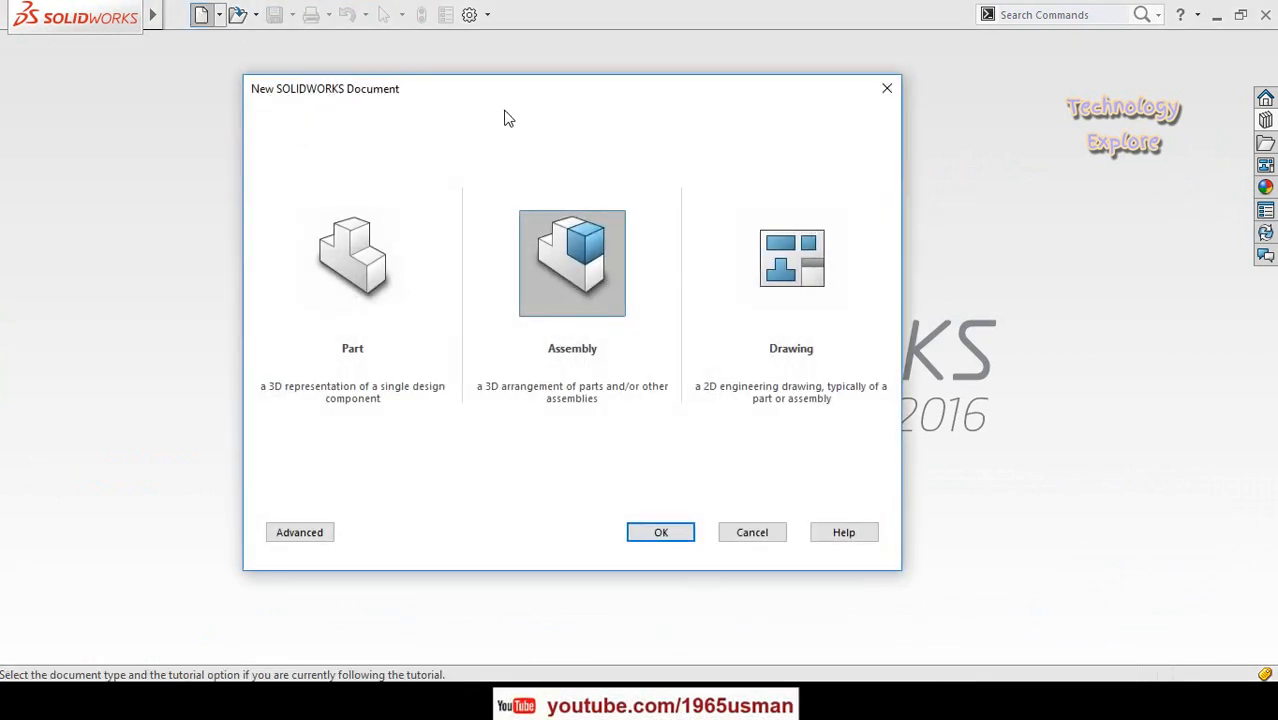
pyautogui.doubleClick(591, 295)
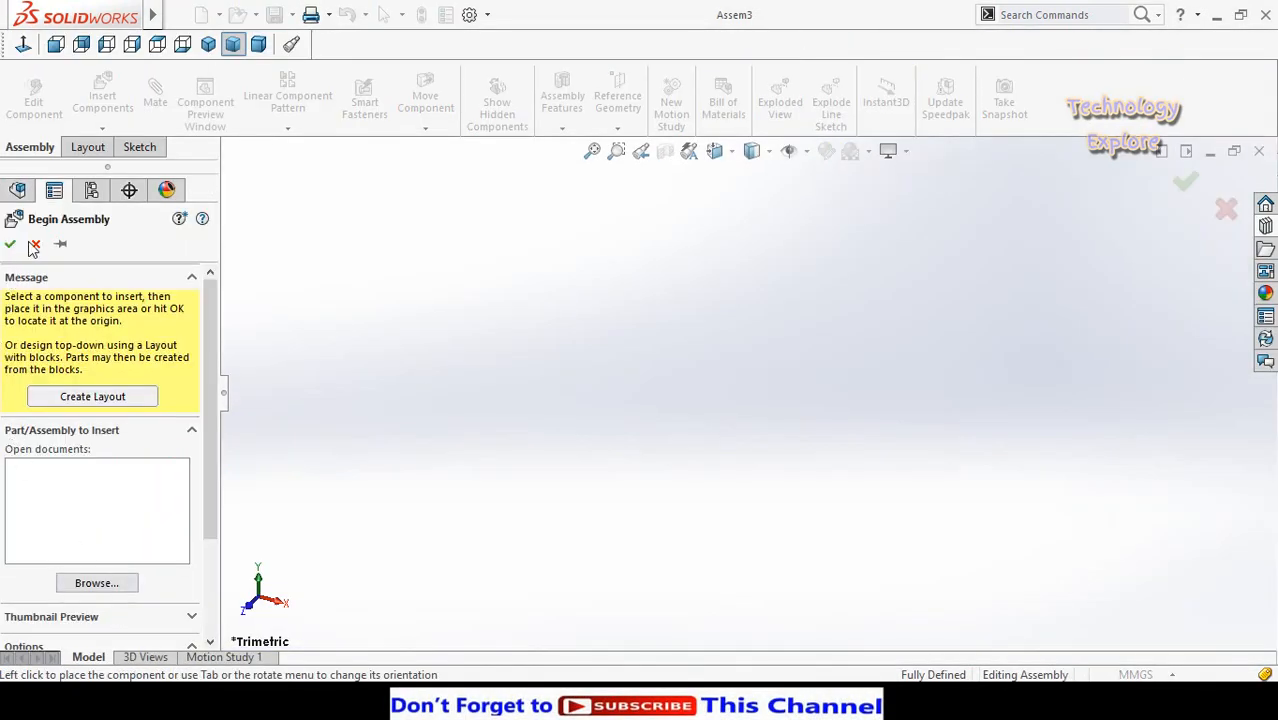
pyautogui.click(34, 245)
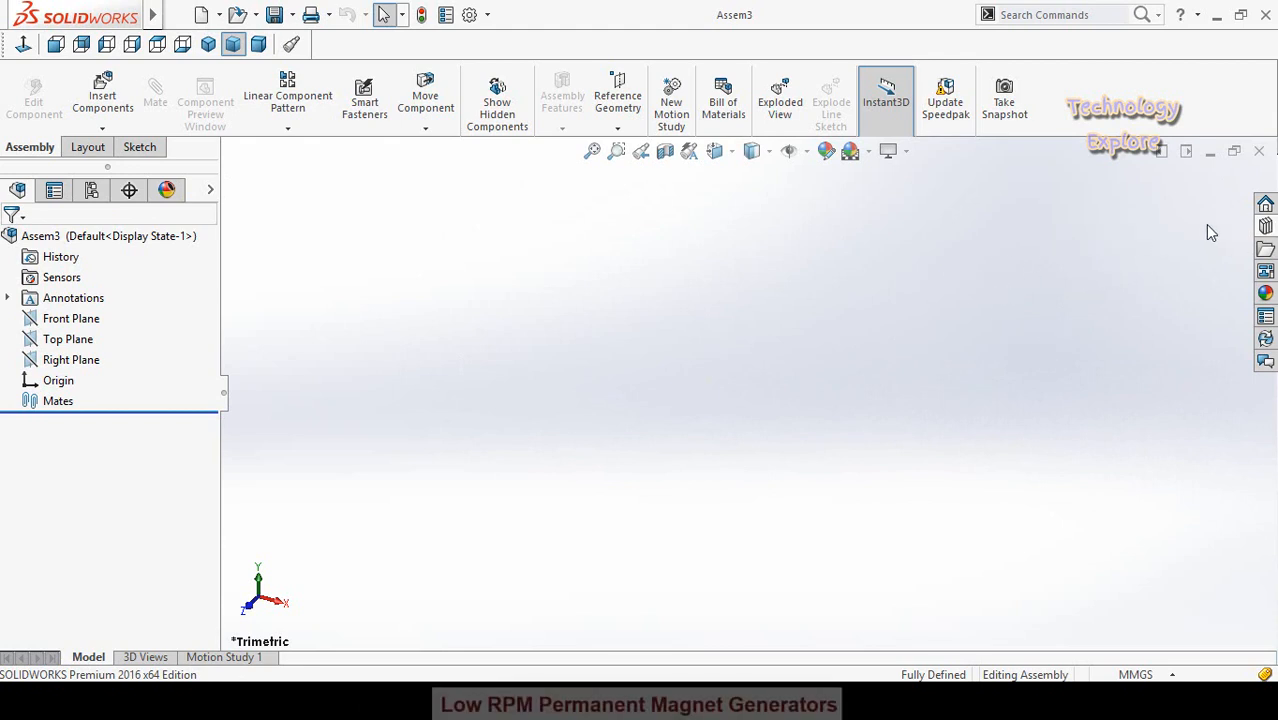
# Browse the Toolbox library to the ANSI Metric power transmission gears
pyautogui.click(1265, 227)
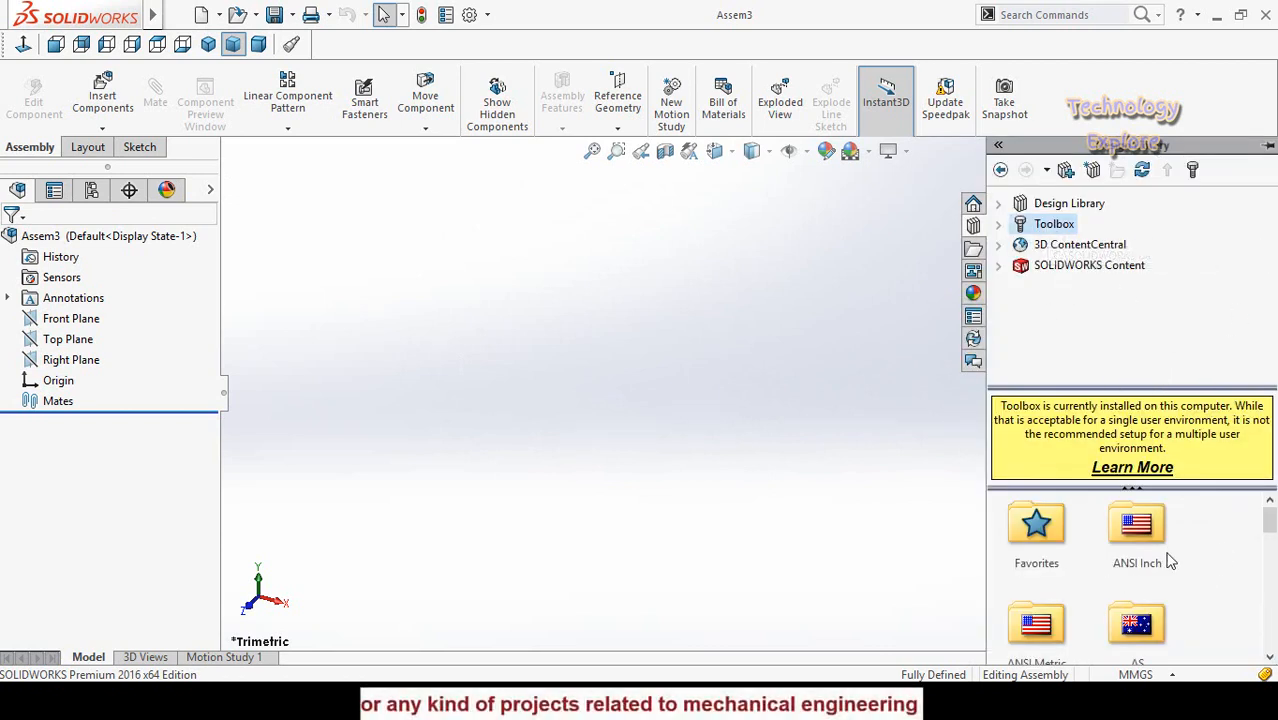
pyautogui.scroll(-1, 1151, 567)
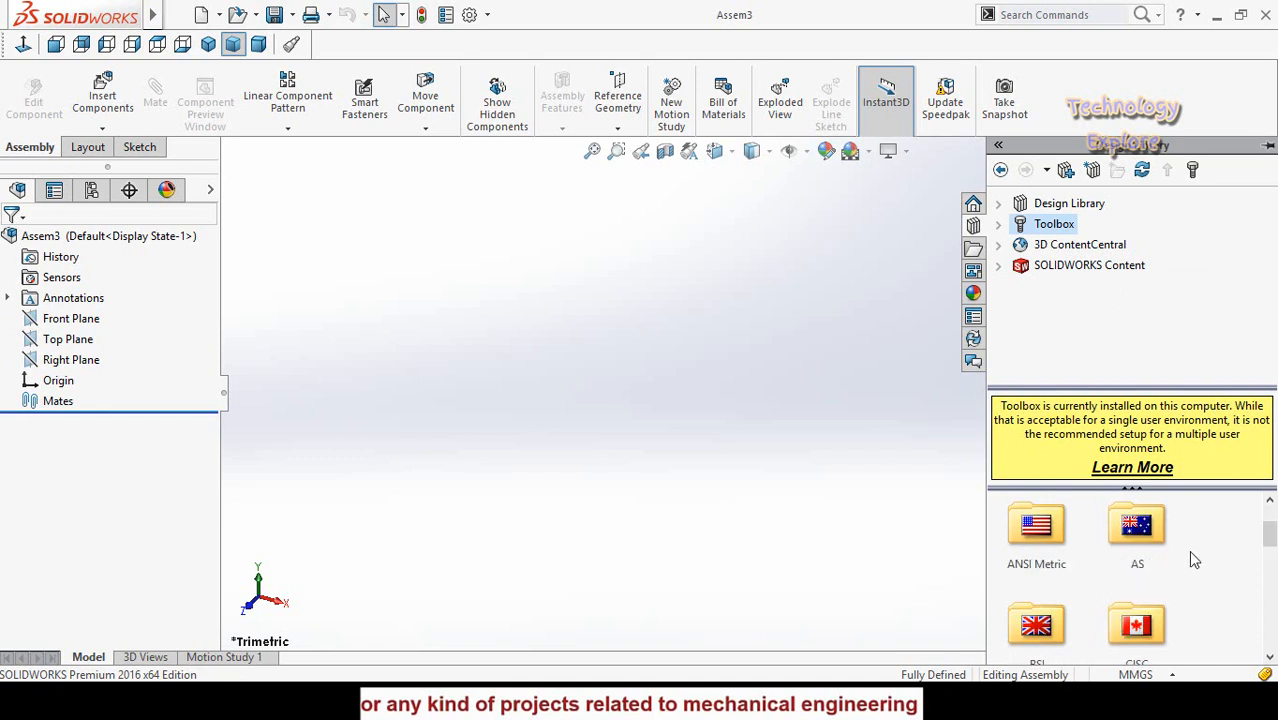
pyautogui.scroll(1, 1193, 560)
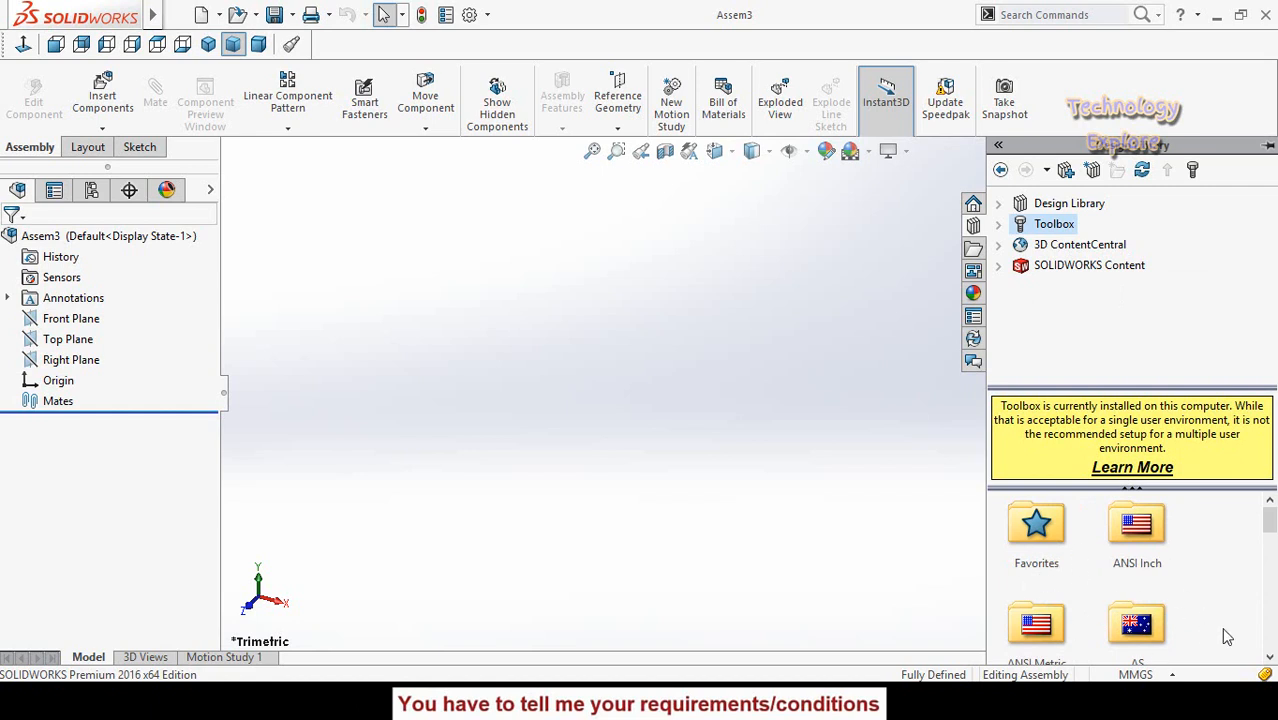
pyautogui.scroll(-4, 1101, 594)
pyautogui.scroll(4, 1097, 605)
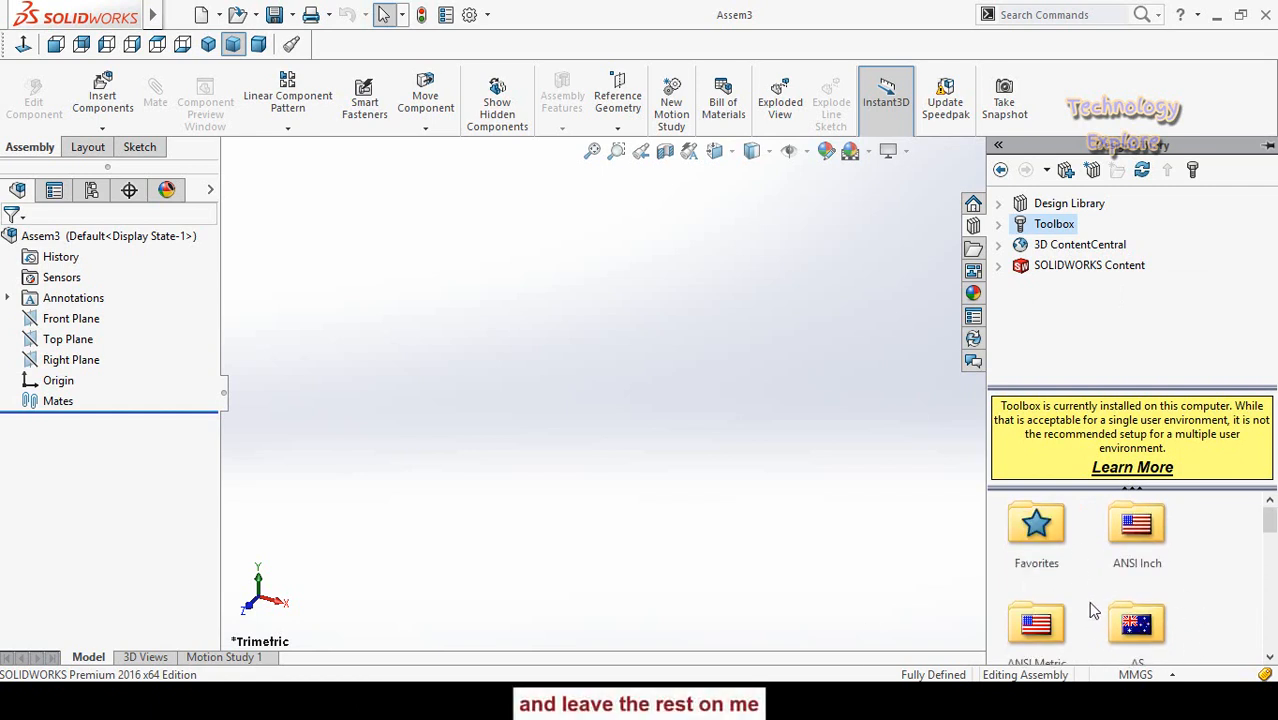
pyautogui.scroll(-1, 1272, 526)
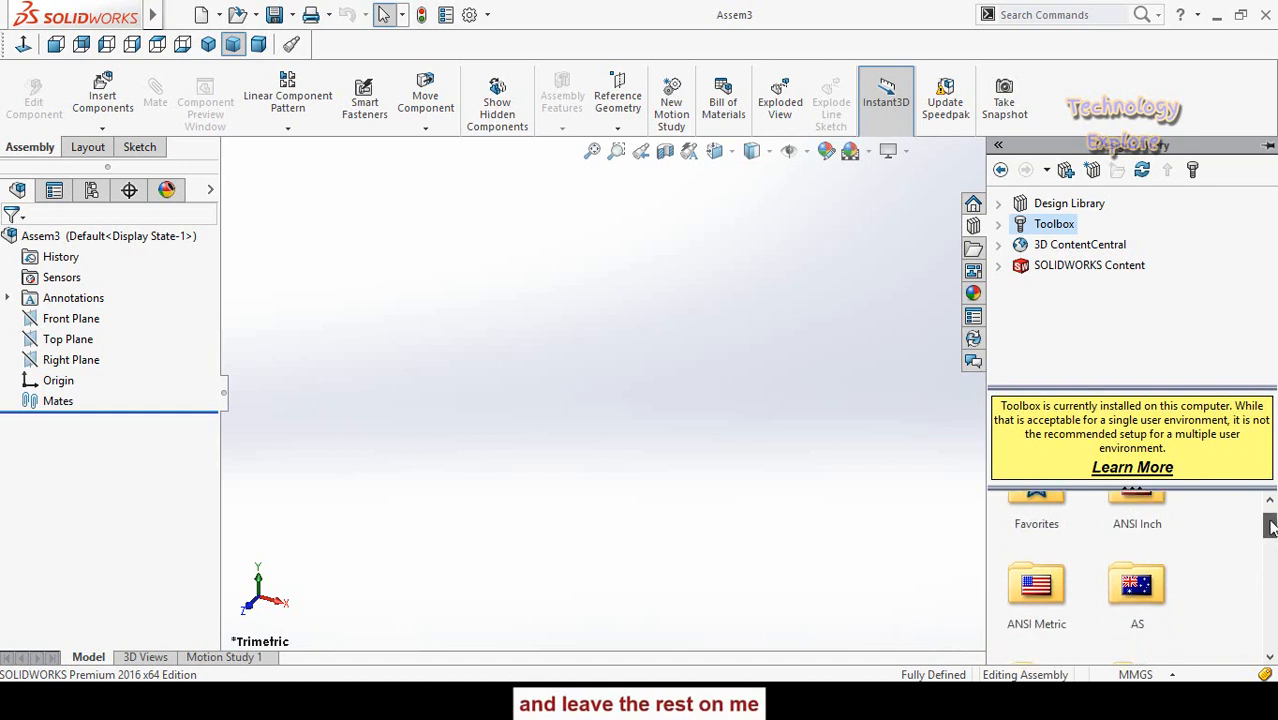
pyautogui.doubleClick(1038, 588)
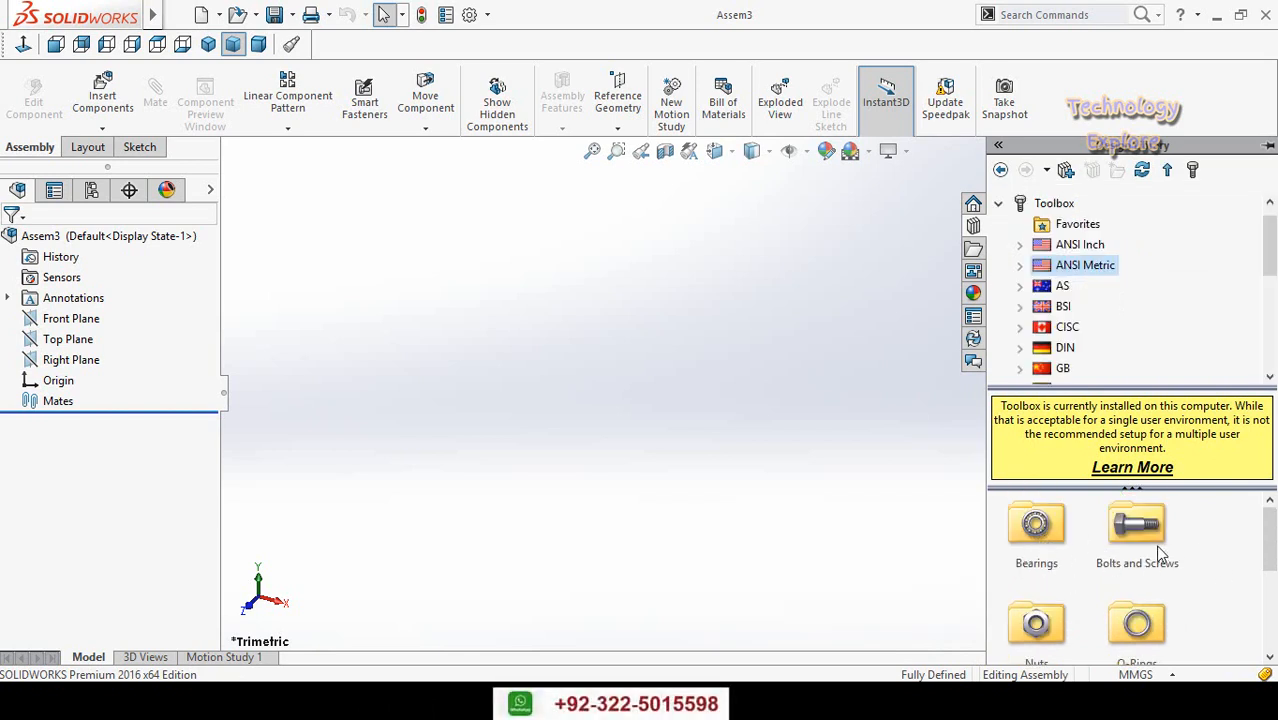
pyautogui.scroll(-1, 1173, 537)
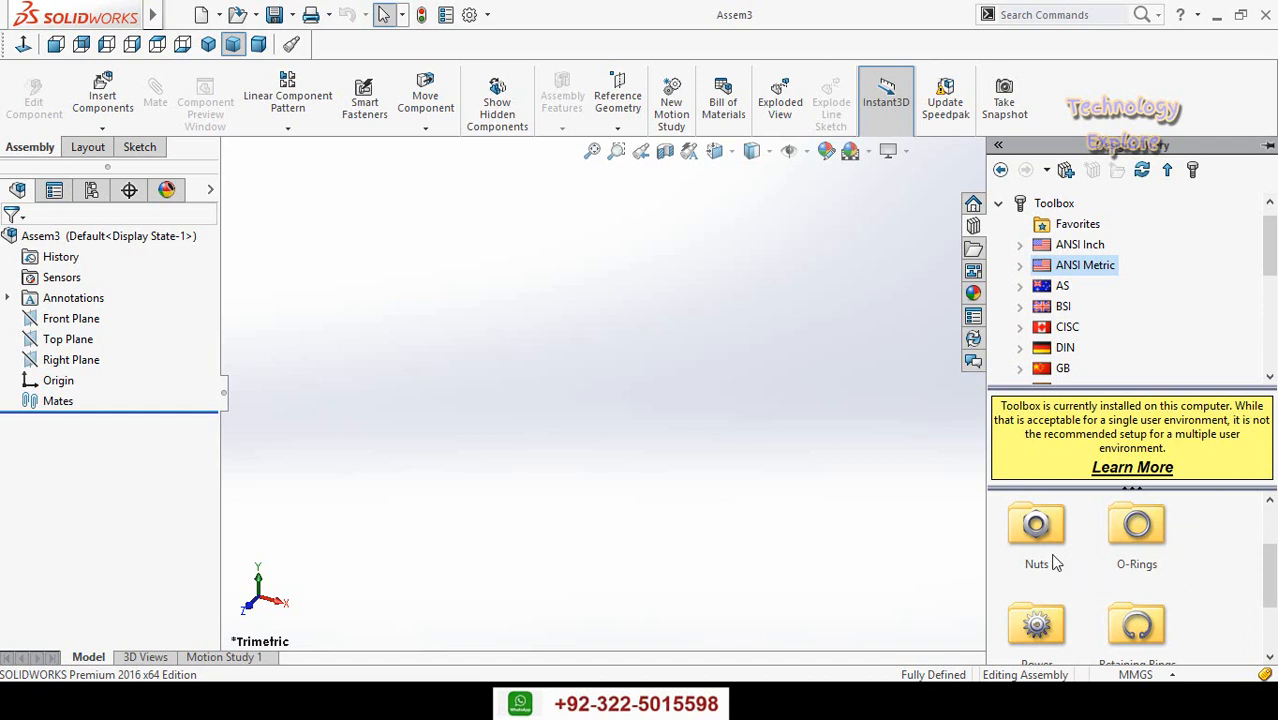
pyautogui.scroll(-1, 1163, 604)
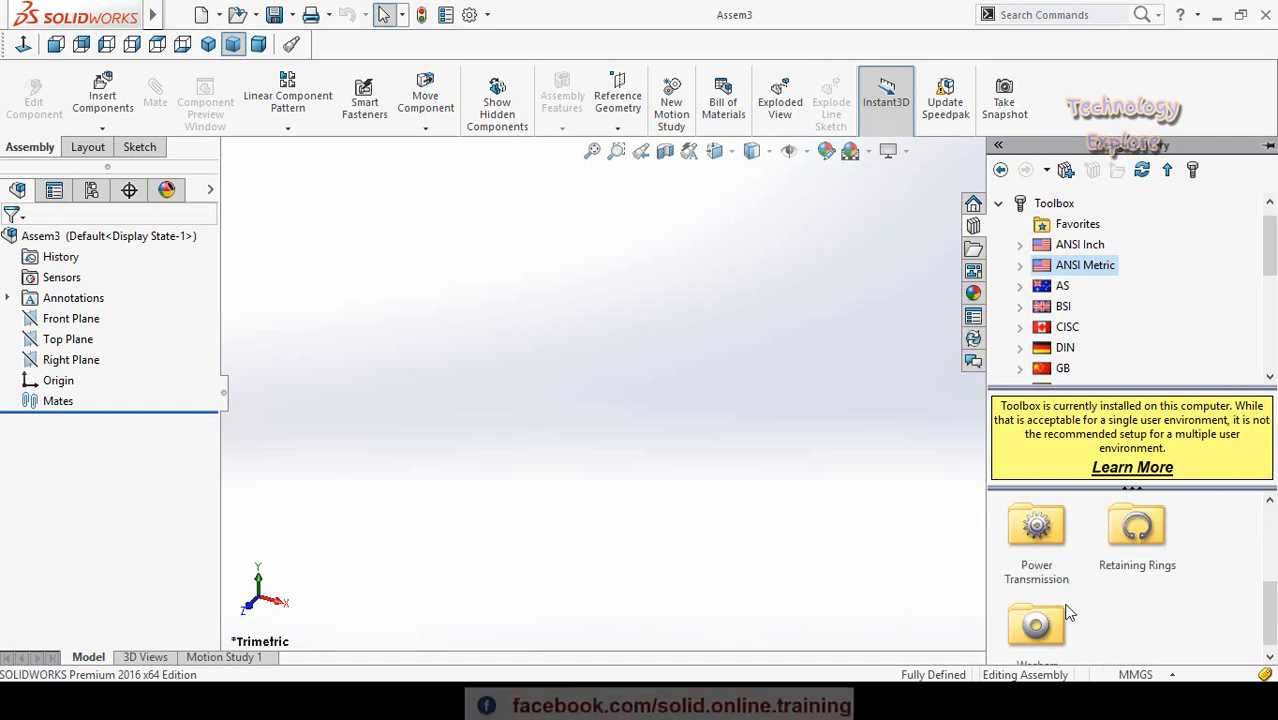
pyautogui.doubleClick(1038, 530)
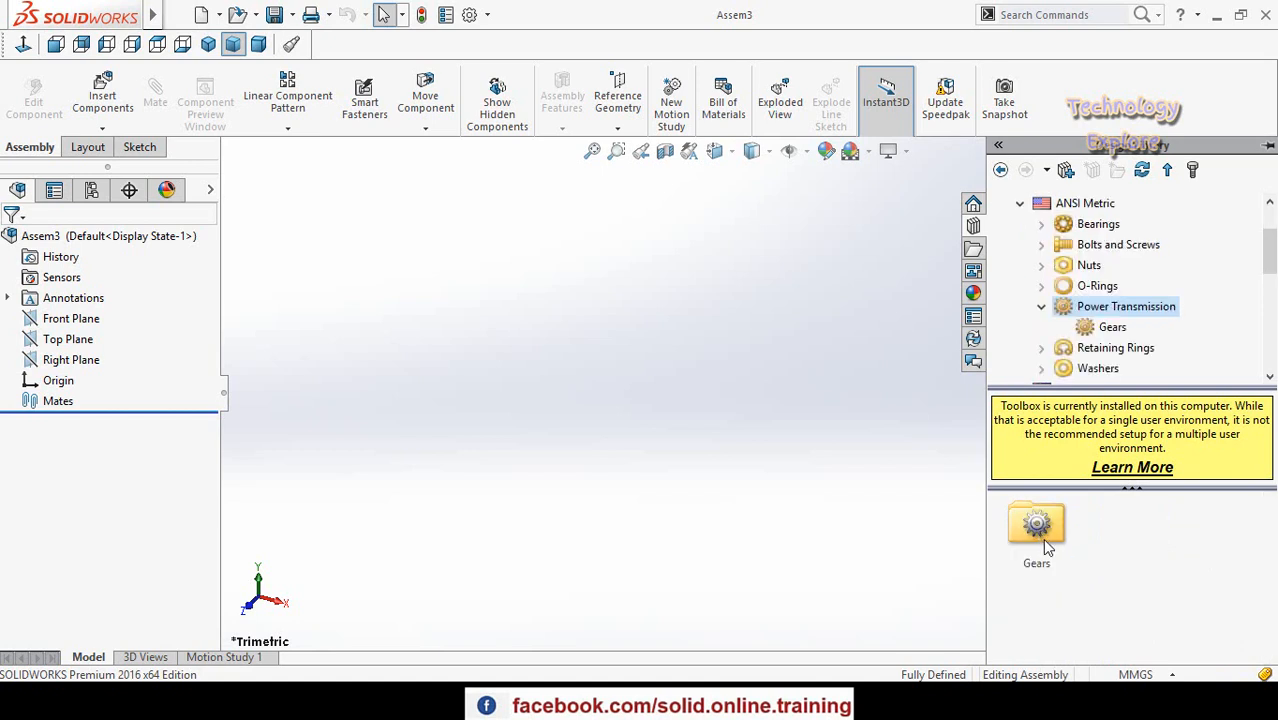
pyautogui.doubleClick(1050, 535)
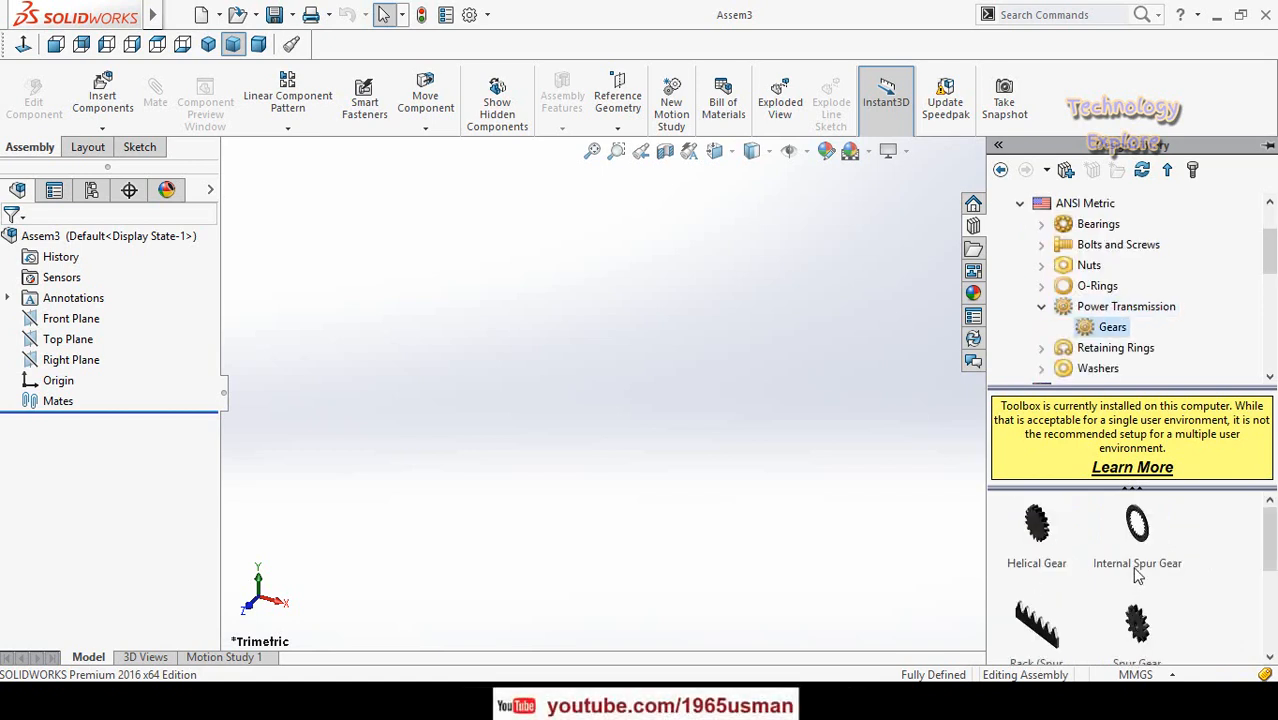
# Insert a Helical Gear from the Toolbox gears into the empty assembly
pyautogui.scroll(-2, 1170, 560)
pyautogui.scroll(1, 1168, 565)
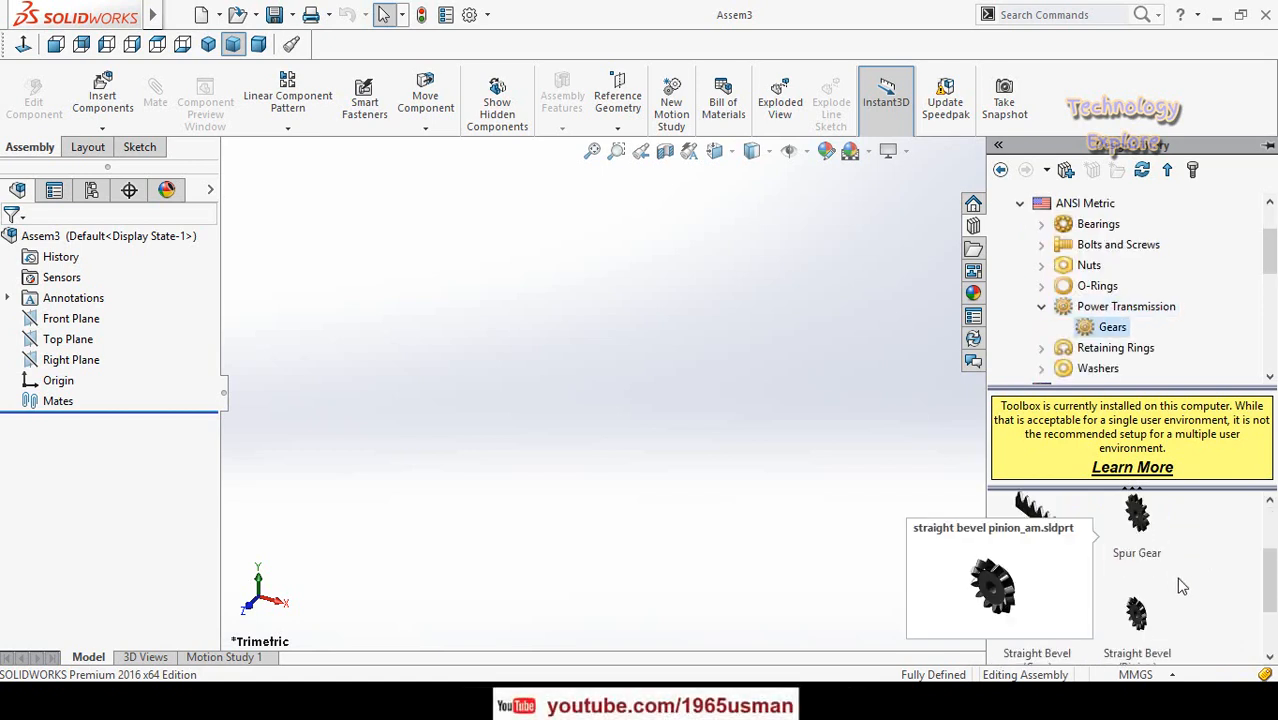
pyautogui.moveTo(1269, 577); pyautogui.dragTo(1269, 535)
pyautogui.click(1048, 528)
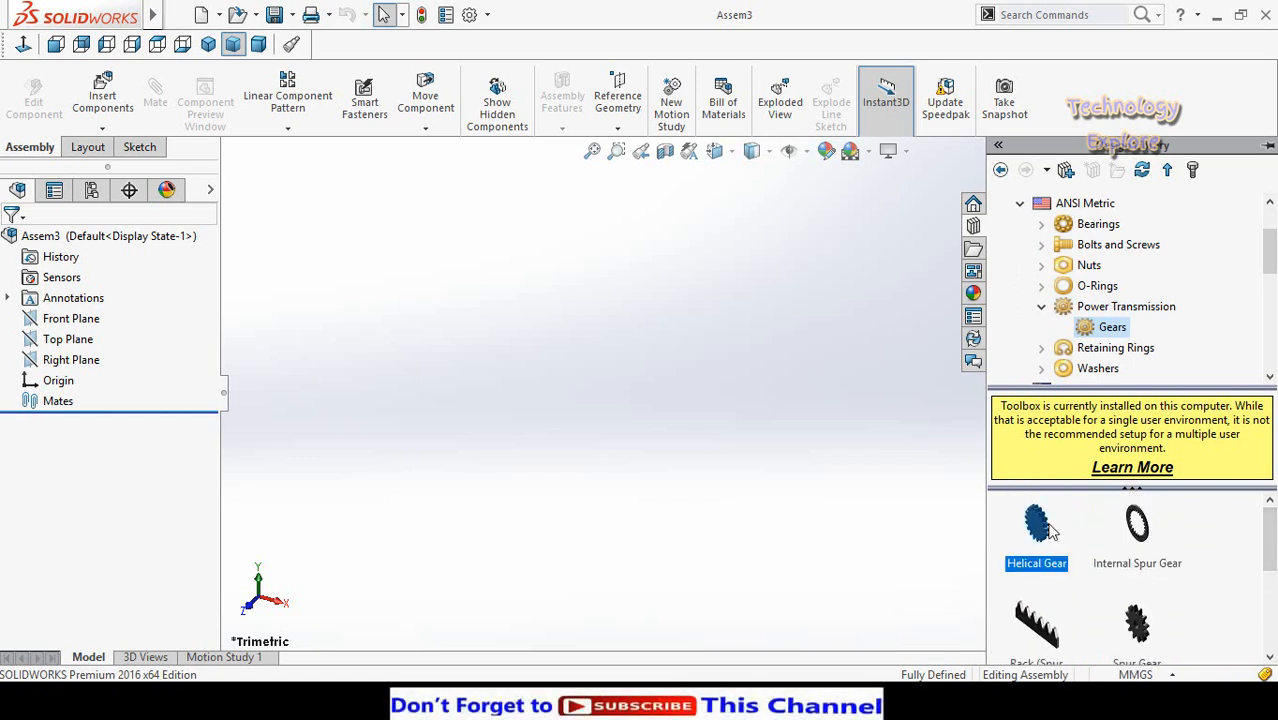
pyautogui.moveTo(1050, 530)
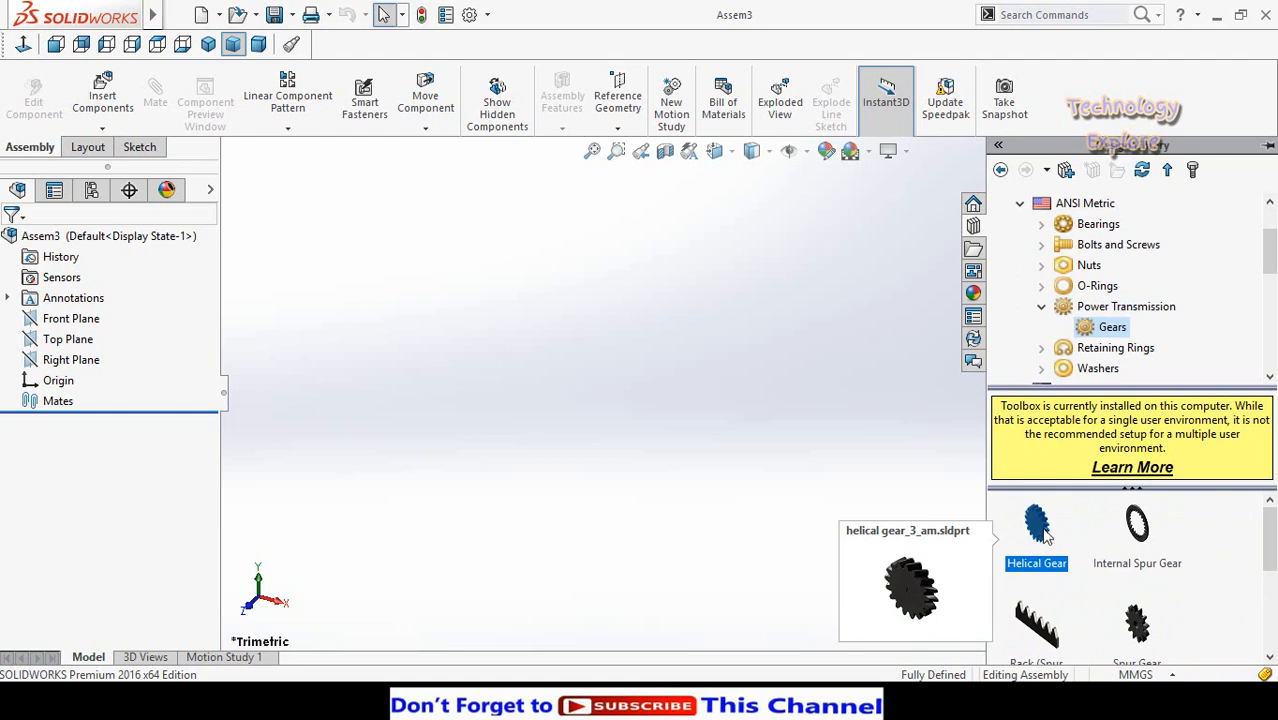
pyautogui.moveTo(1040, 532); pyautogui.dragTo(684, 411)
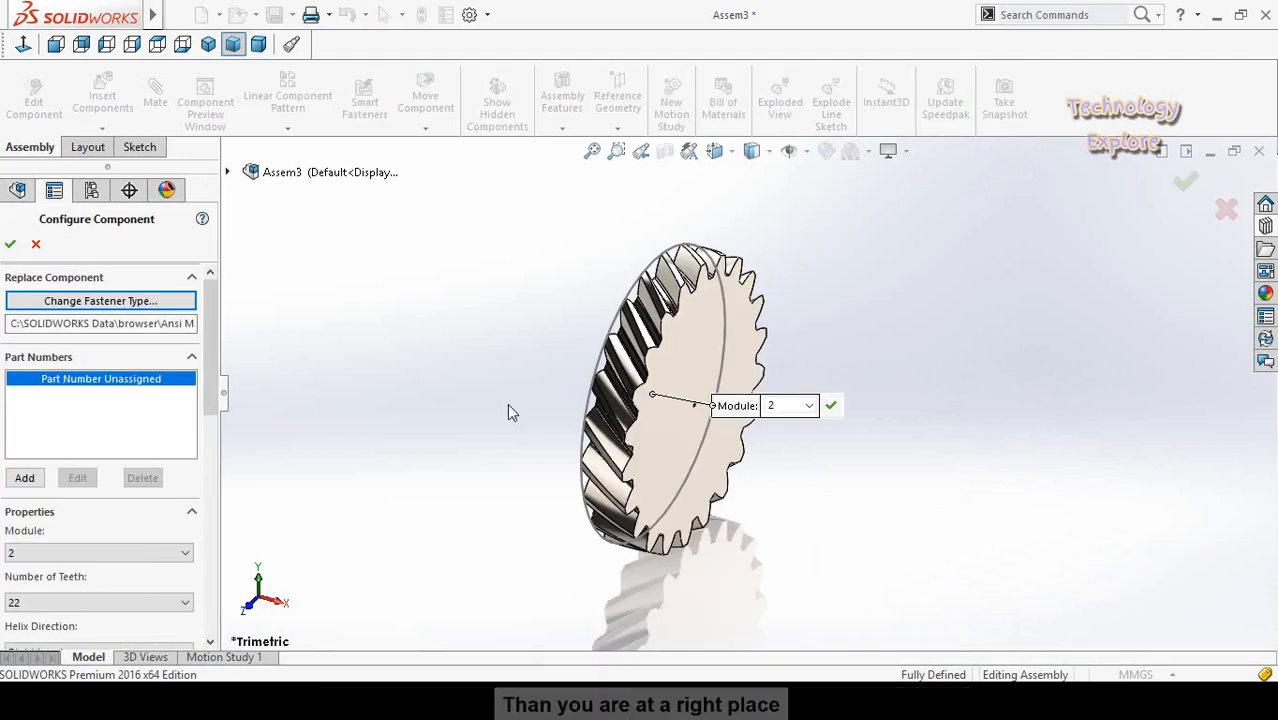
# Review the helical gear's configuration properties, from module and number of teeth to helix, hub style and shaft diameter options
pyautogui.moveTo(533, 483); pyautogui.dragTo(565, 500, button='middle')
pyautogui.moveTo(211, 382); pyautogui.dragTo(211, 458)
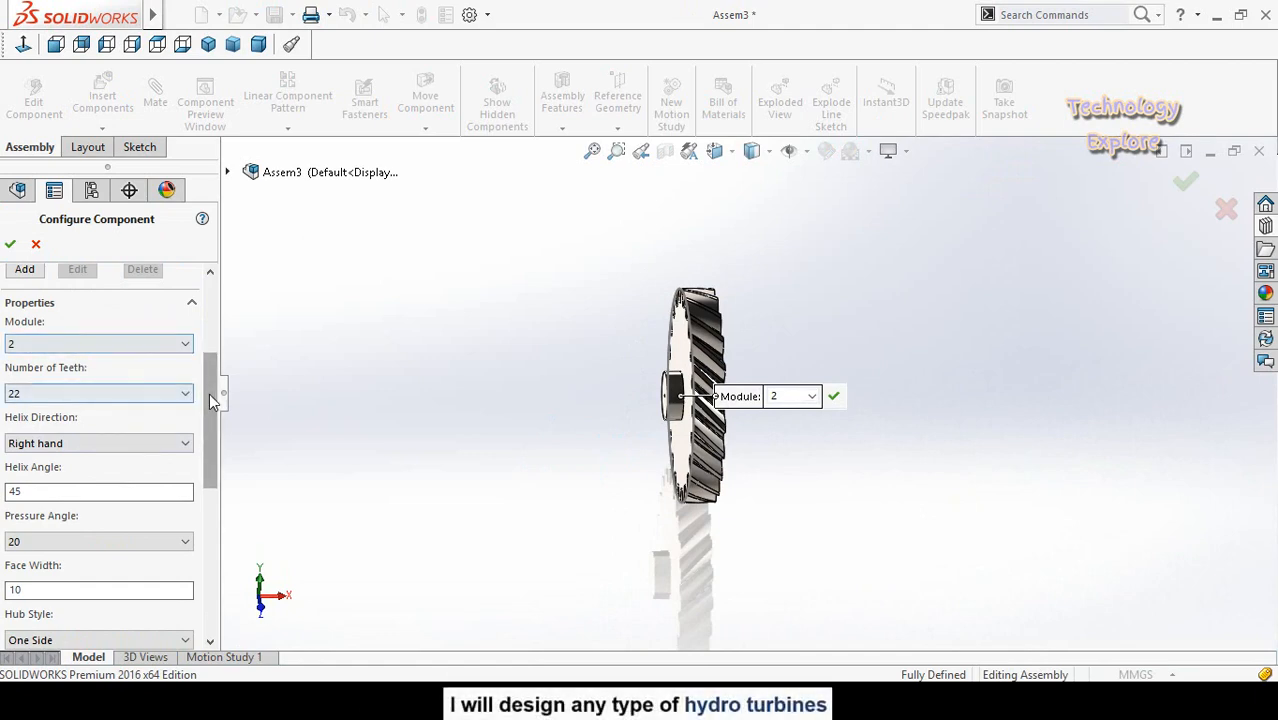
pyautogui.moveTo(209, 393); pyautogui.dragTo(196, 405)
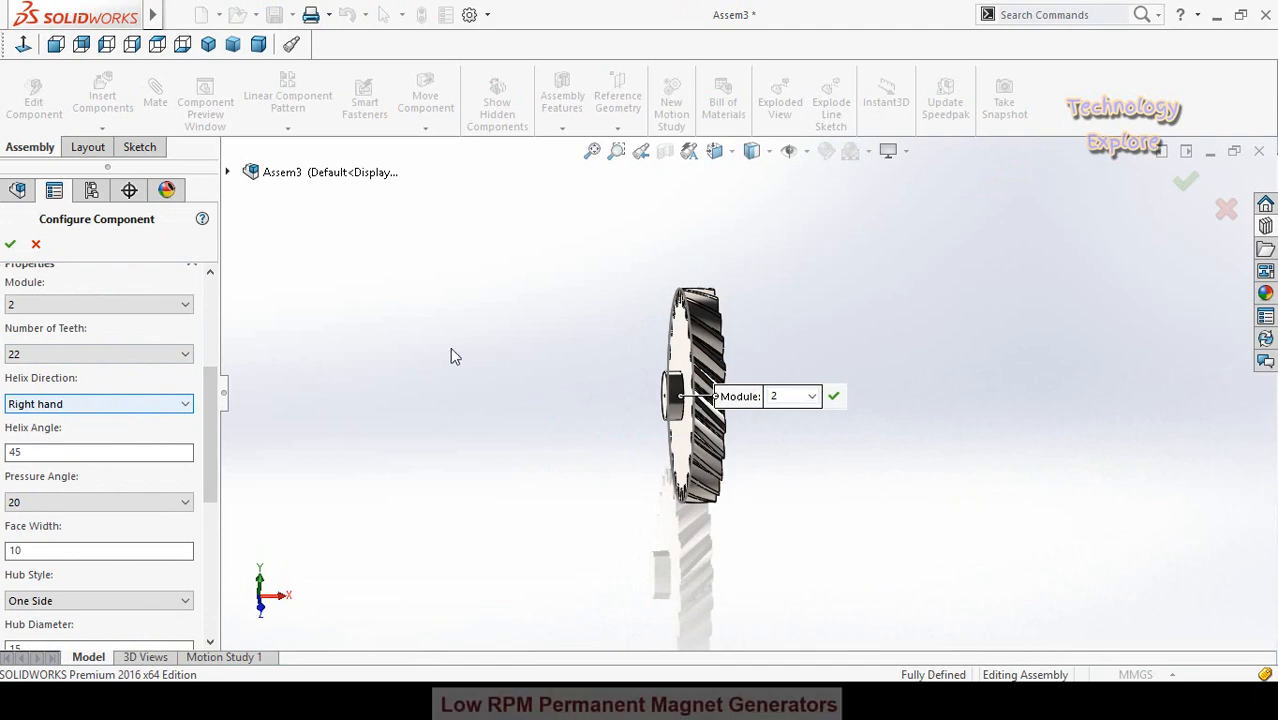
pyautogui.moveTo(207, 425); pyautogui.dragTo(207, 444)
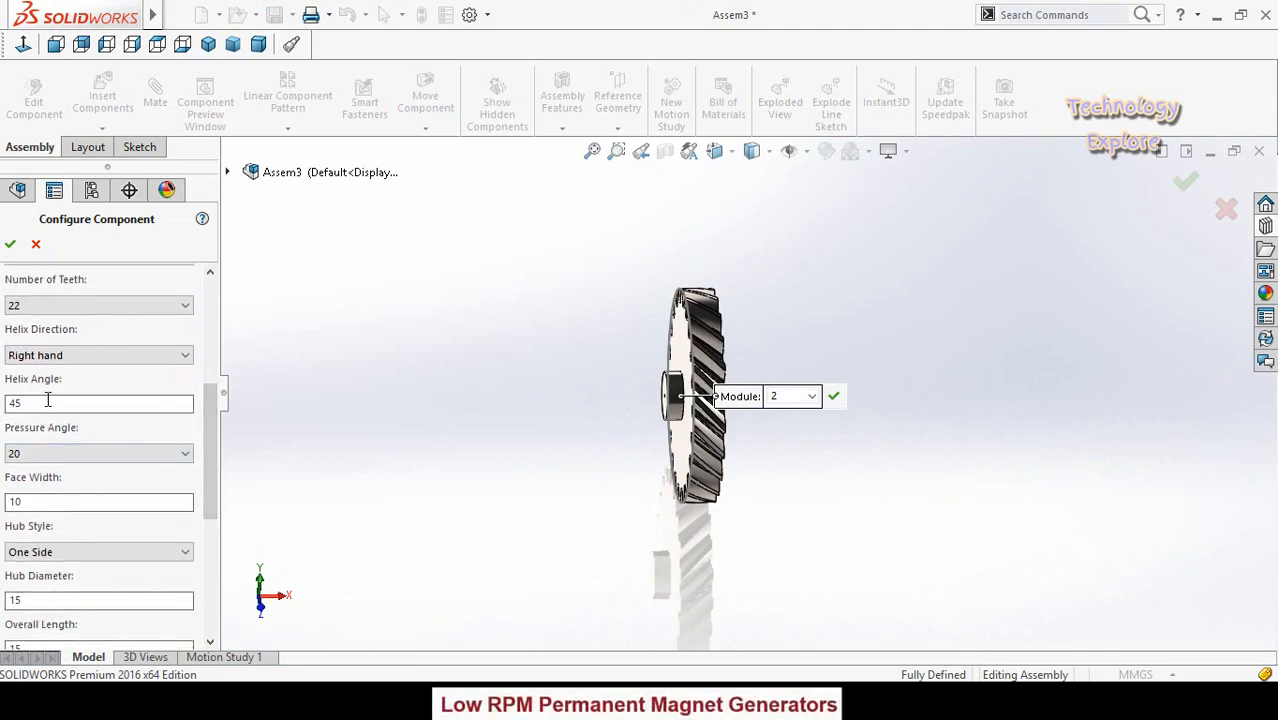
pyautogui.moveTo(208, 438); pyautogui.dragTo(209, 472)
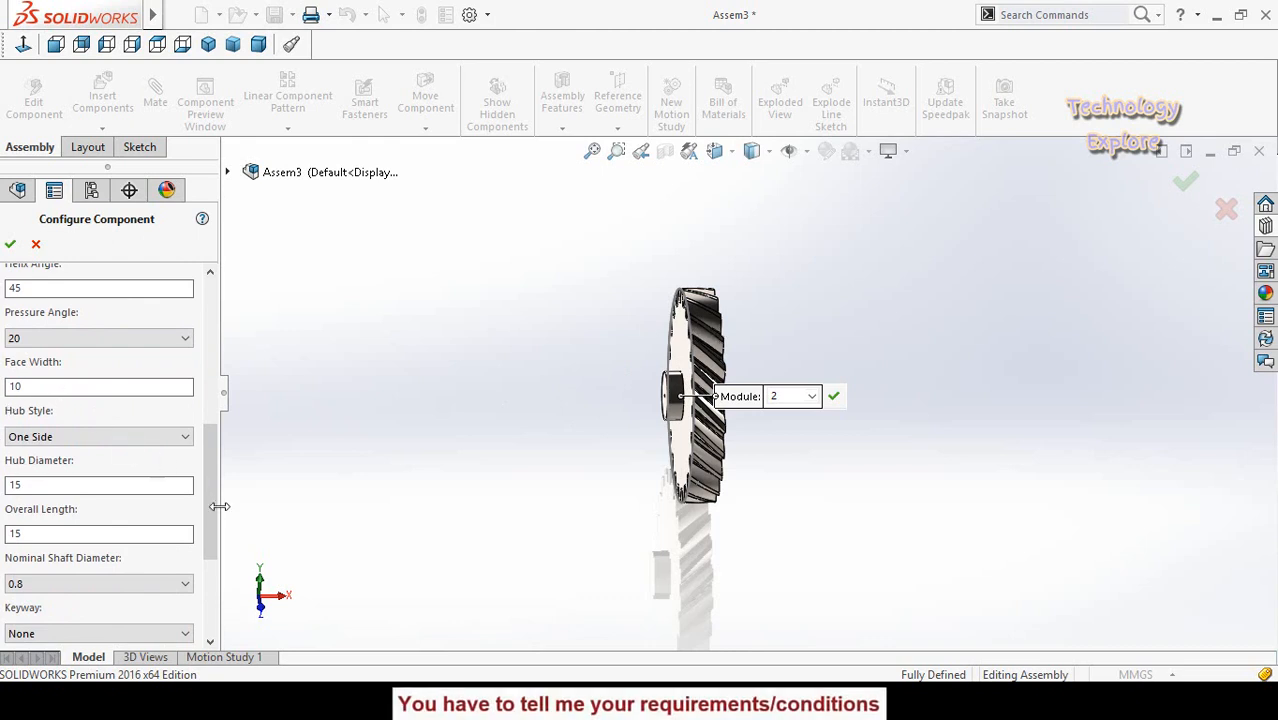
pyautogui.scroll(-1, 217, 470)
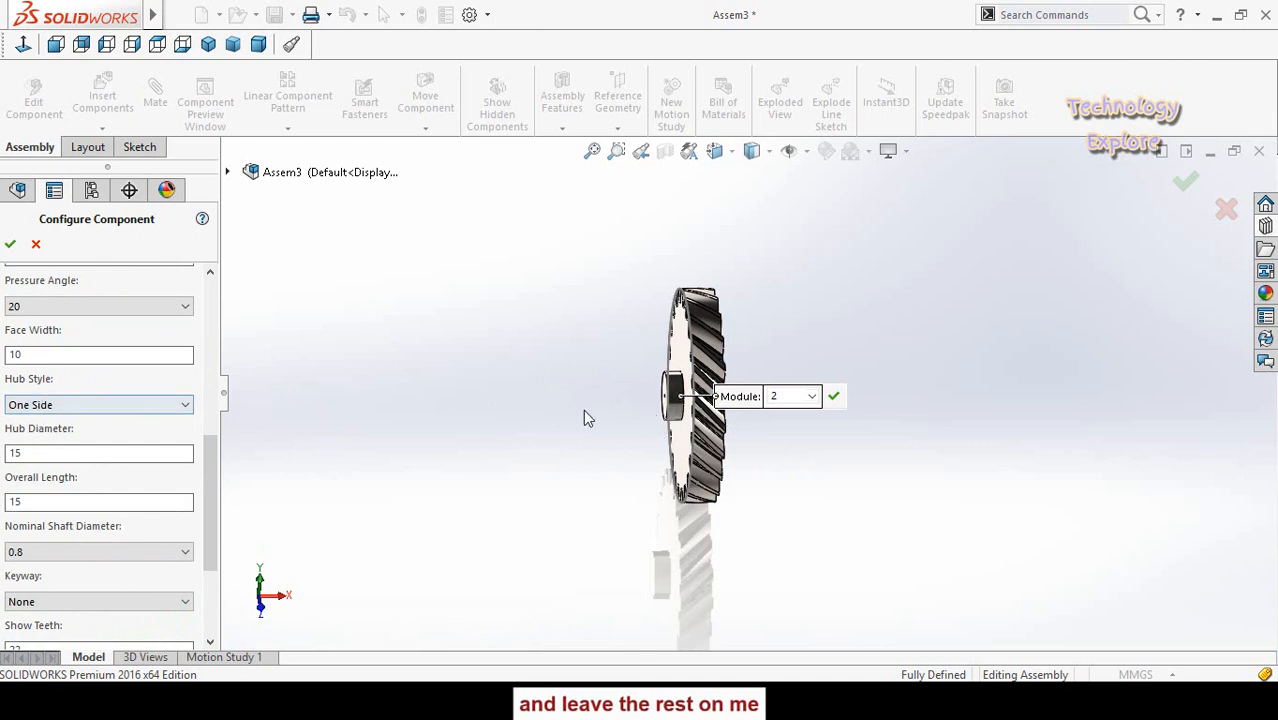
pyautogui.click(146, 402)
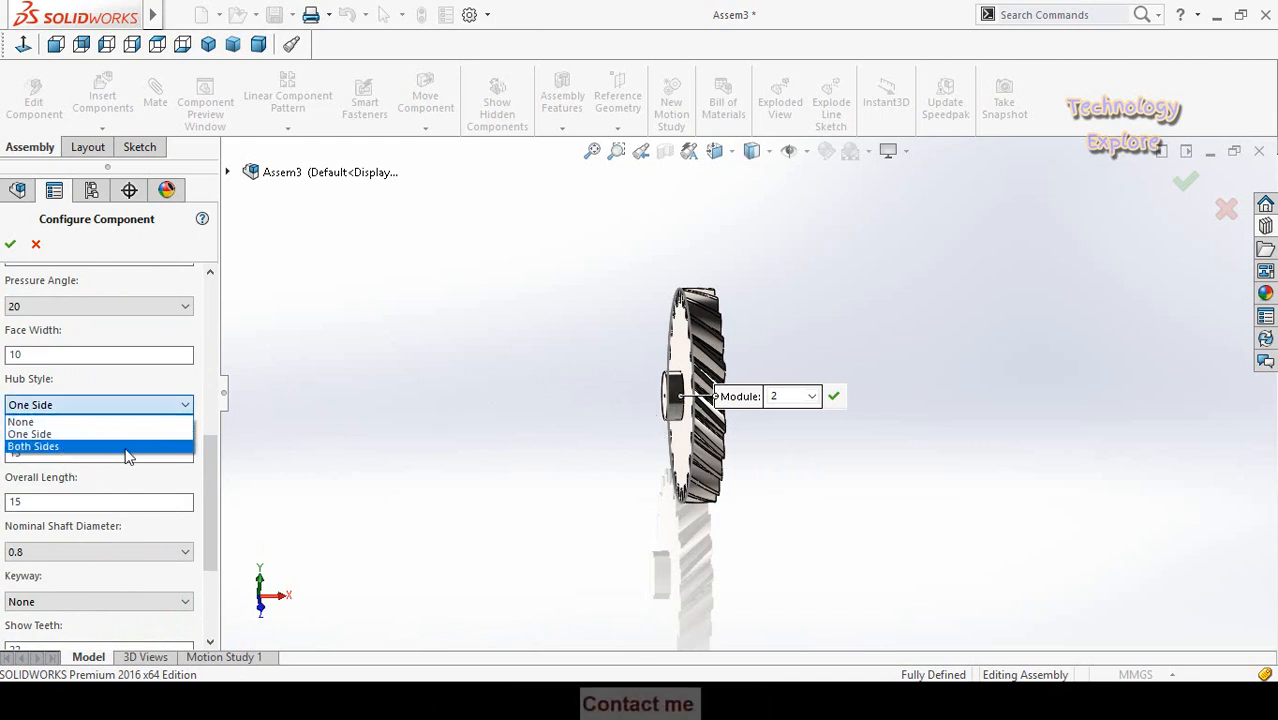
pyautogui.click(406, 512)
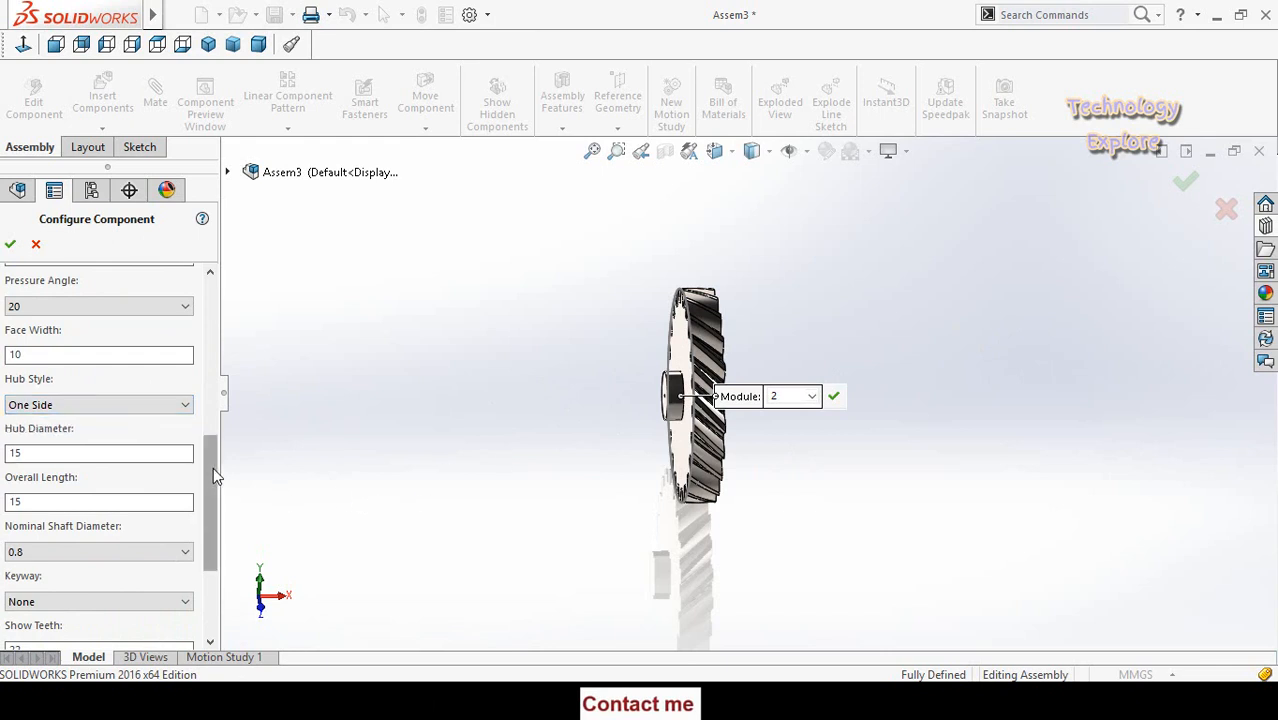
pyautogui.scroll(-1, 209, 469)
pyautogui.scroll(-2, 205, 480)
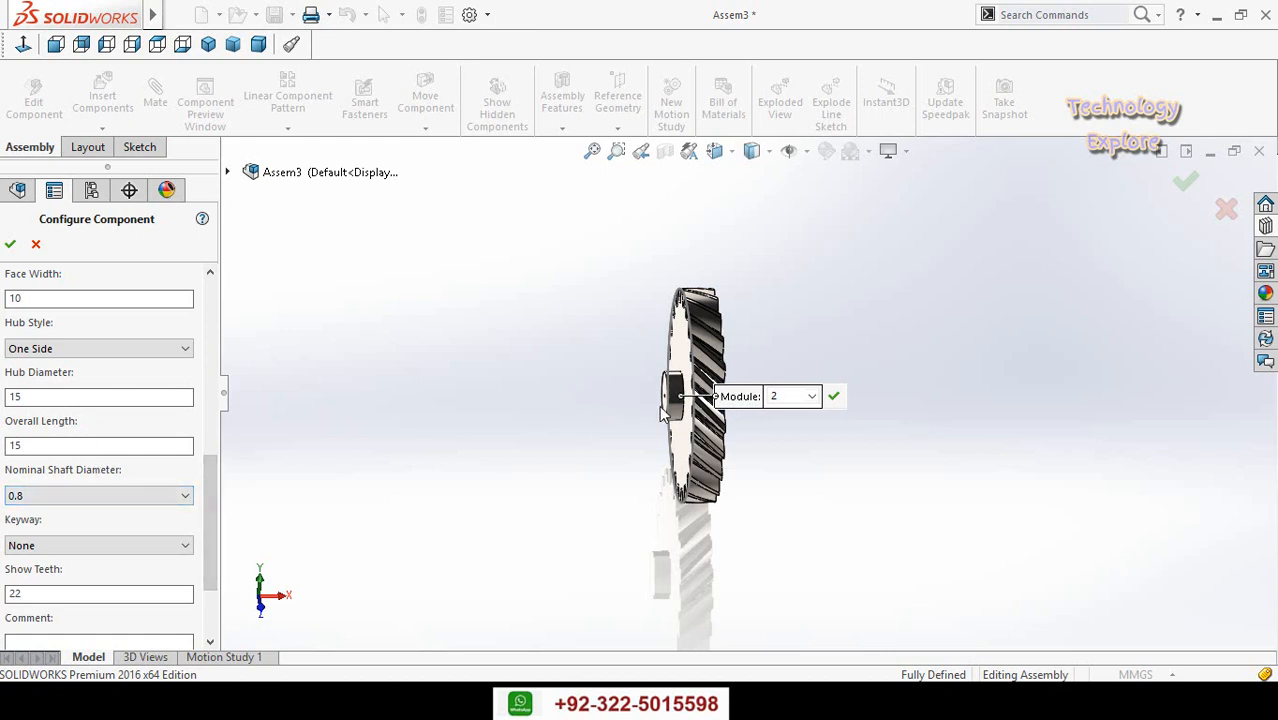
pyautogui.scroll(-3, 210, 511)
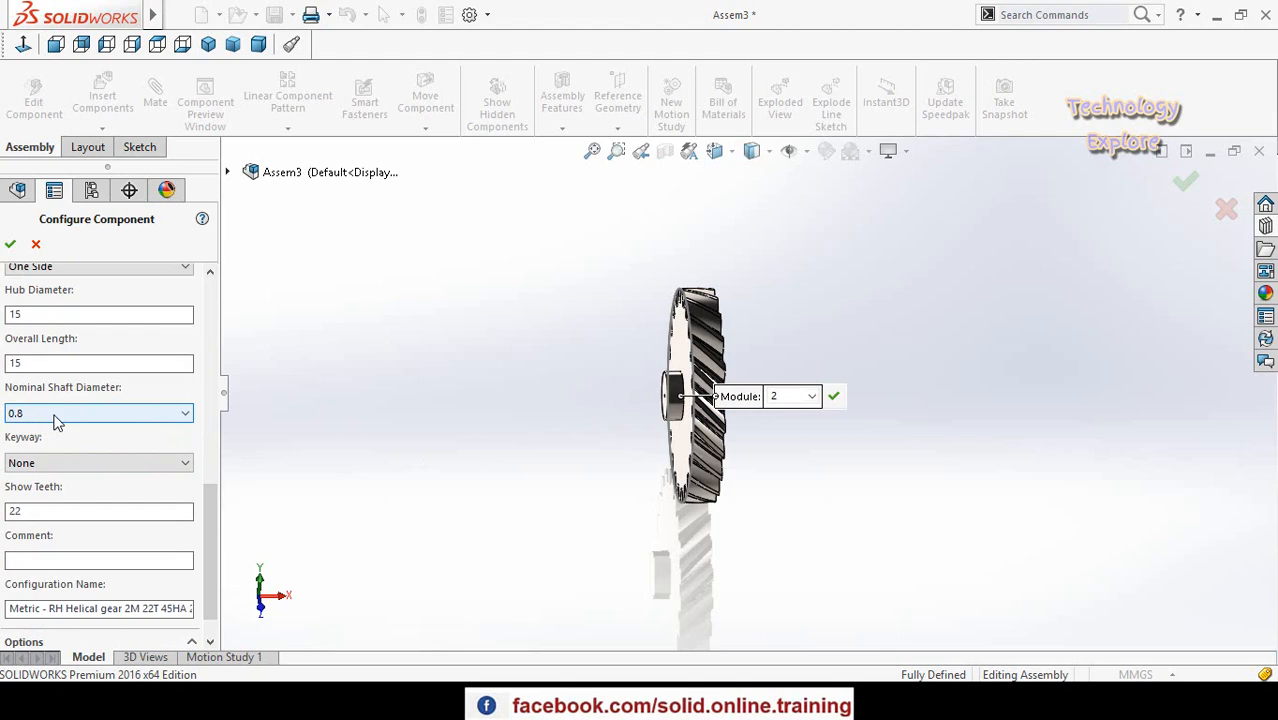
# Set the helical gear's nominal shaft diameter to 10 and accept the component configuration
pyautogui.scroll(-8, 746, 352)
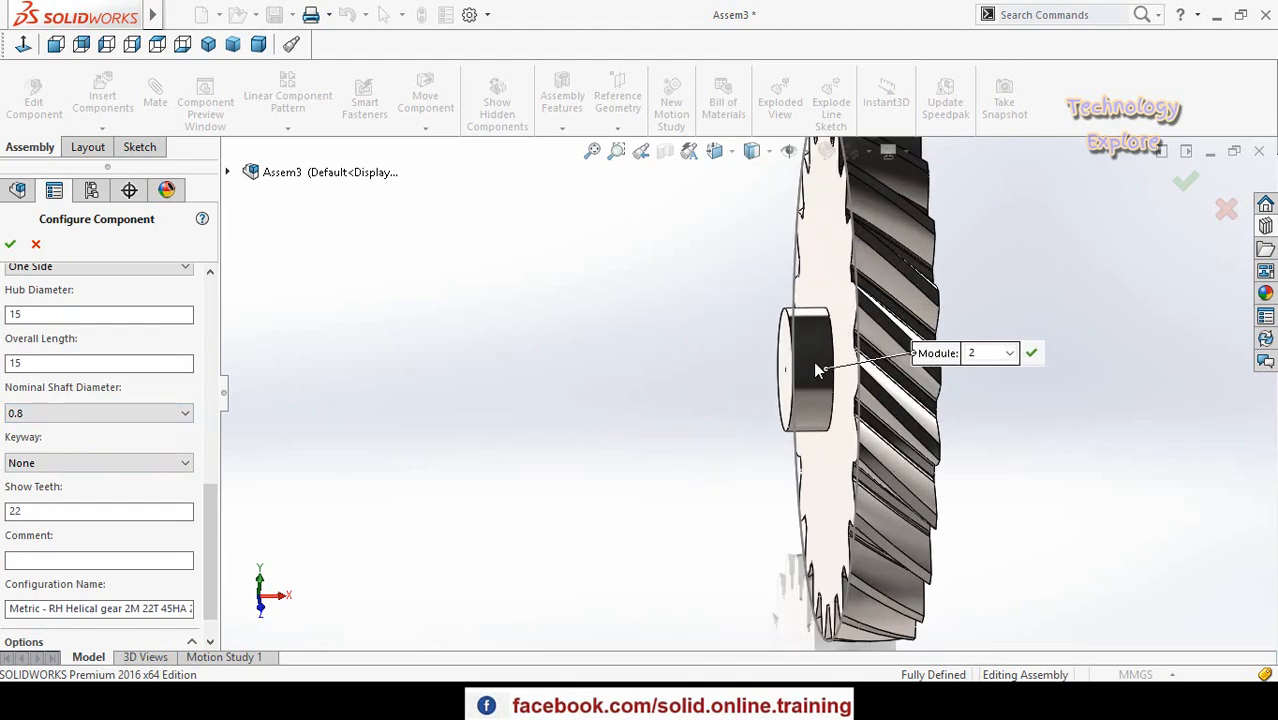
pyautogui.scroll(-3, 745, 353)
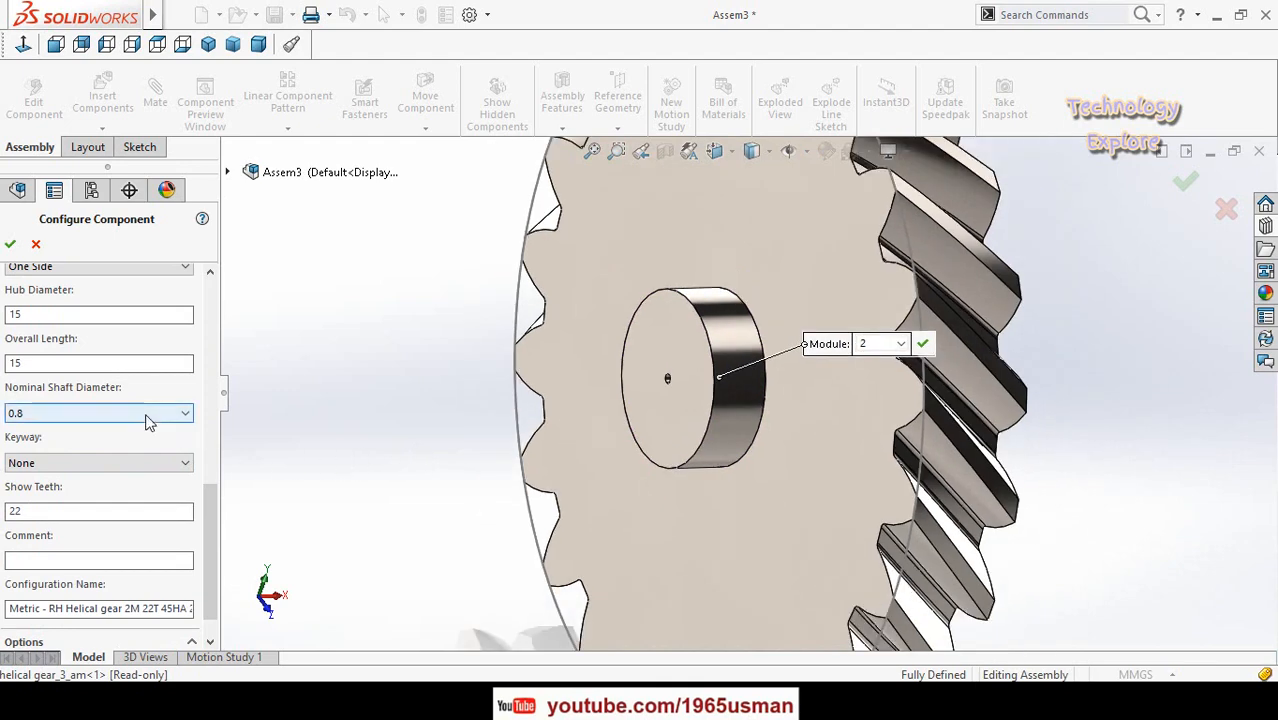
pyautogui.click(147, 415)
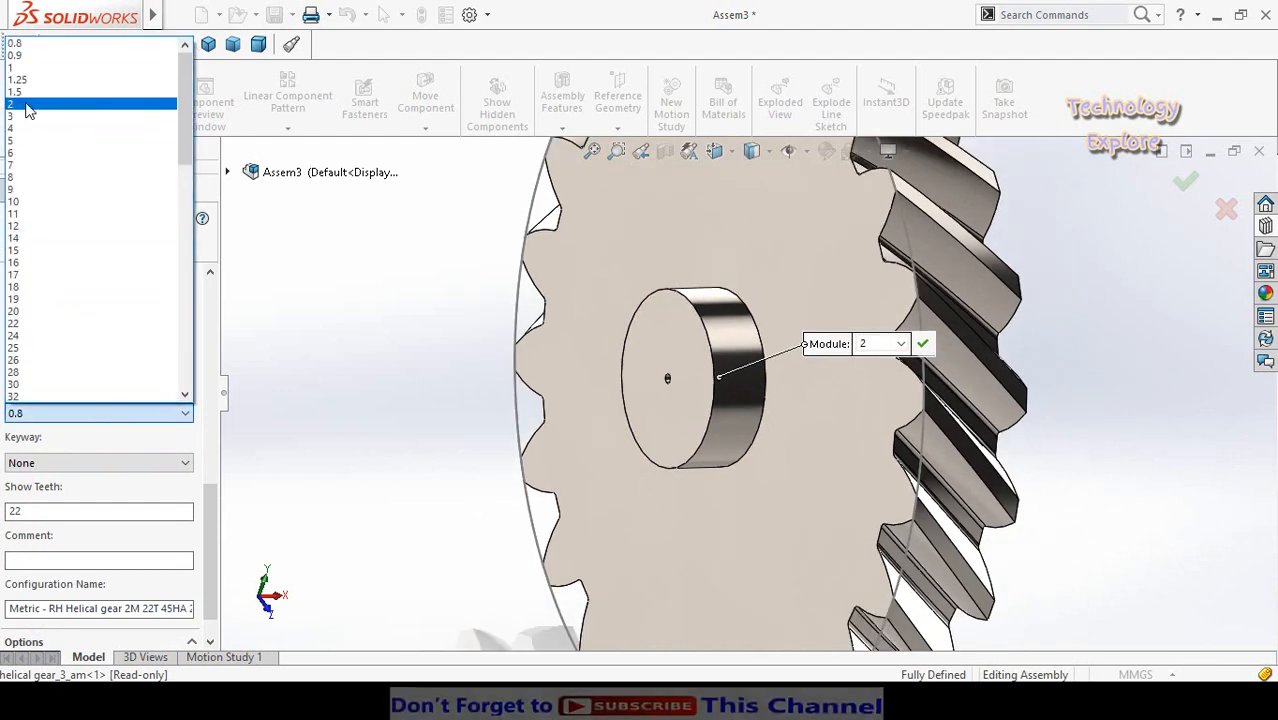
pyautogui.click(30, 201)
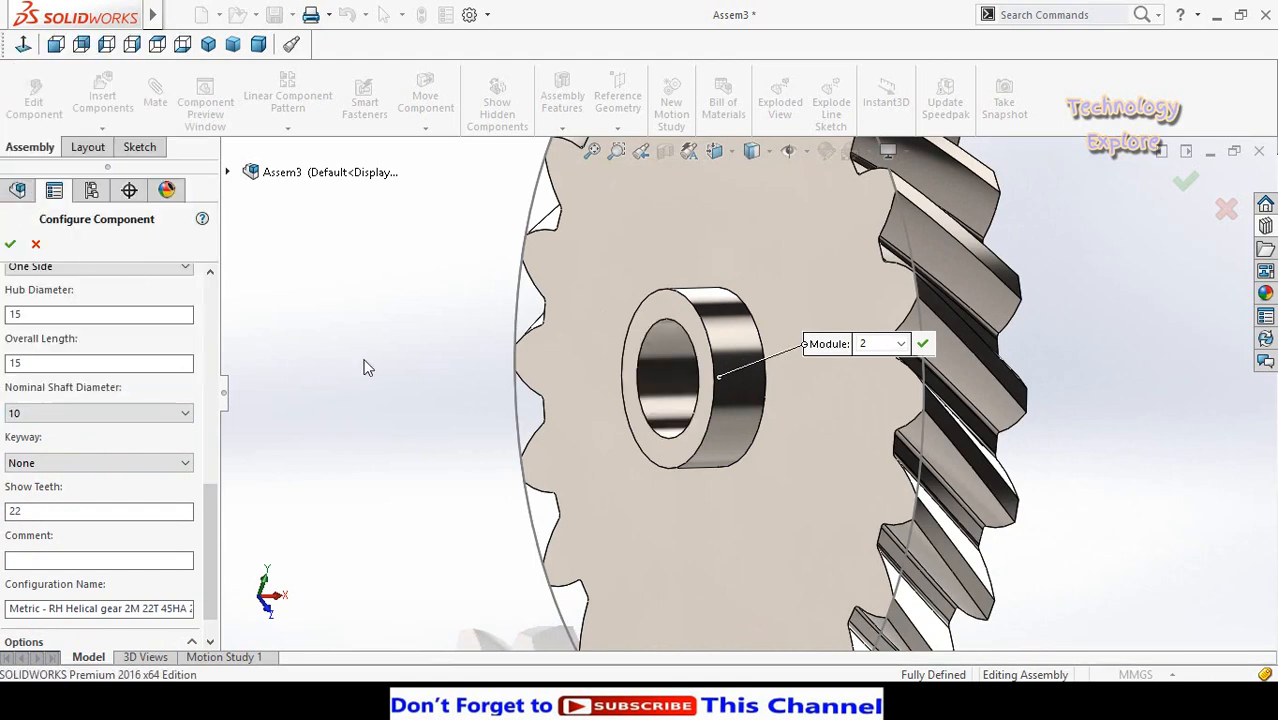
pyautogui.press('f')
pyautogui.scroll(-1, 208, 561)
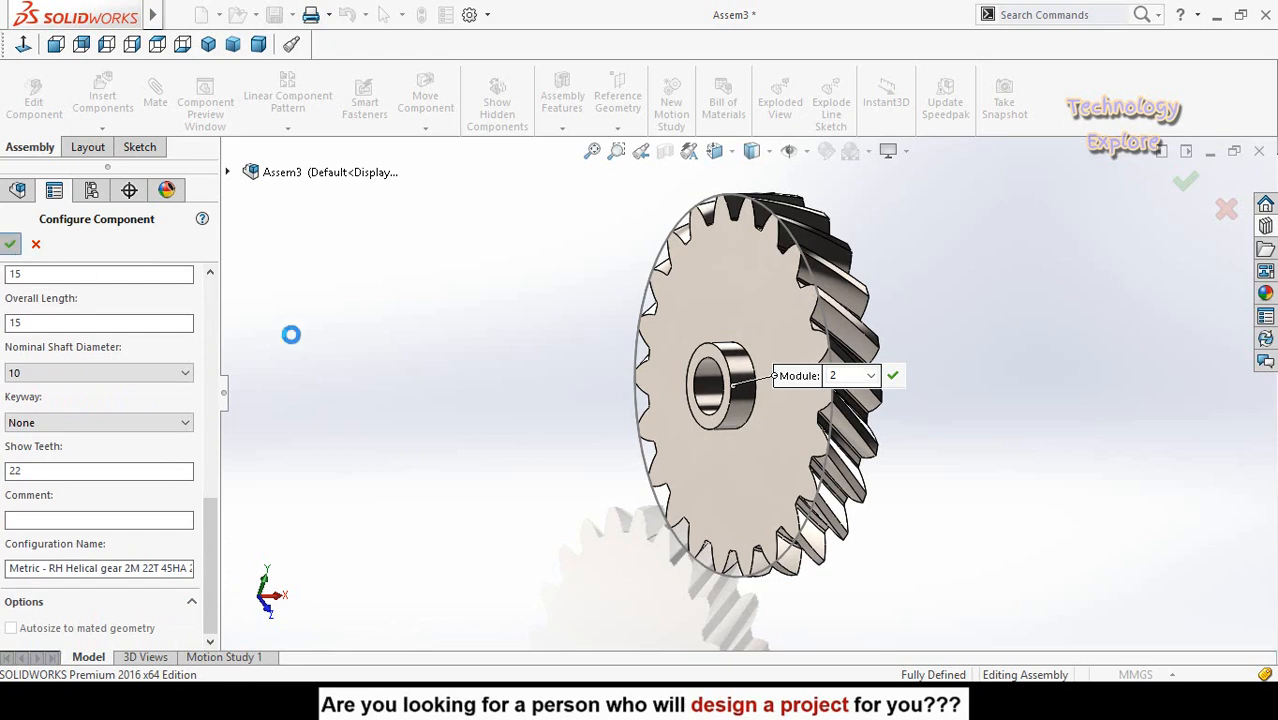
pyautogui.press('Return')
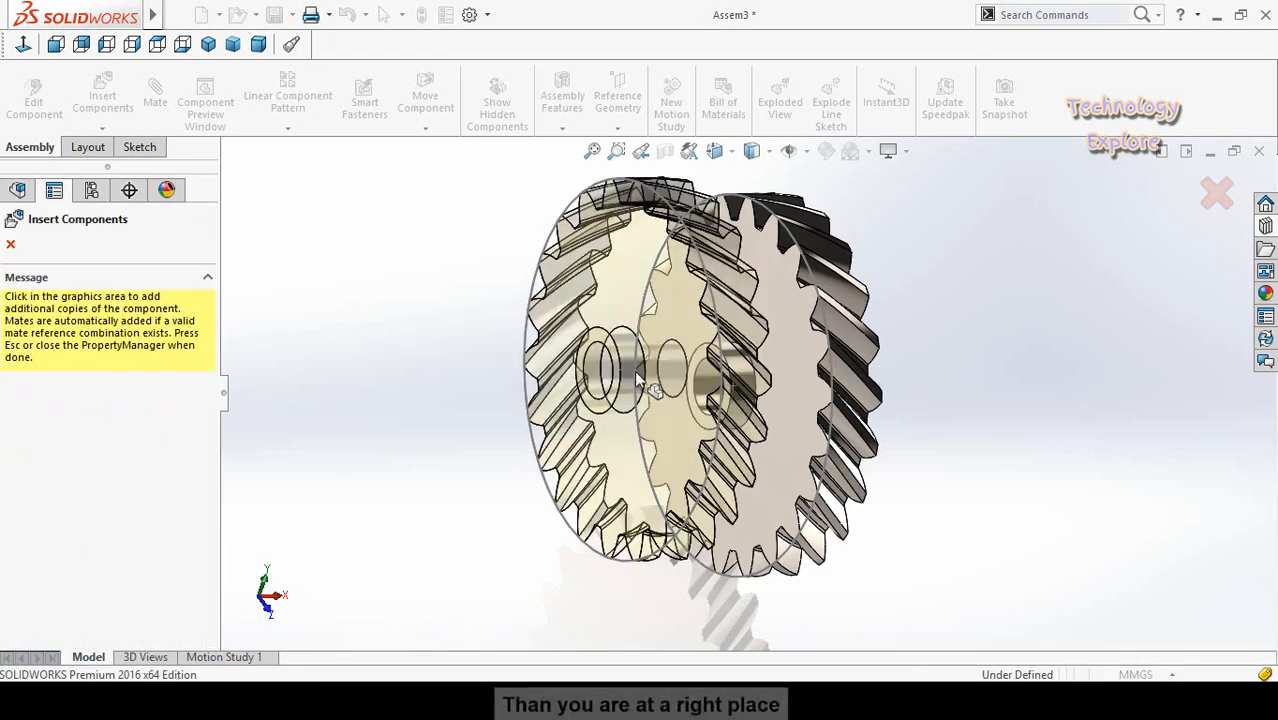
# Place a second copy of the helical gear above the first one and finish inserting components
pyautogui.moveTo(688, 298); pyautogui.dragTo(684, 325, button='middle')
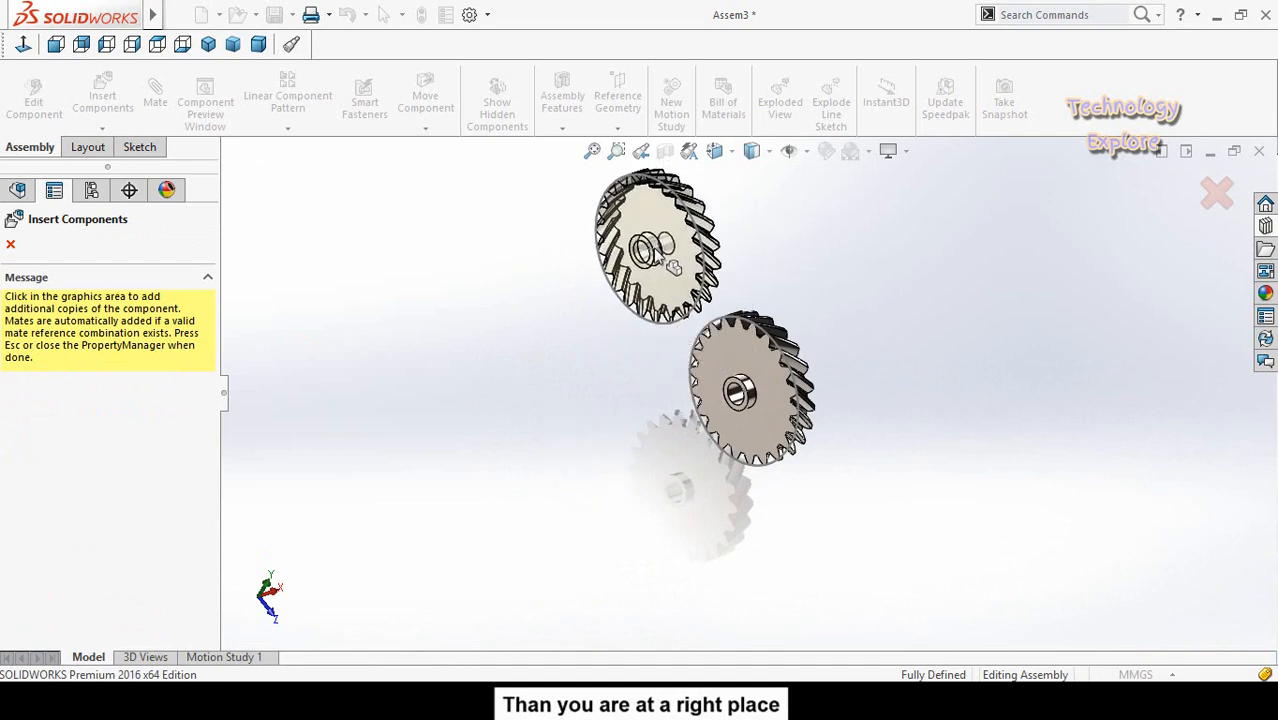
pyautogui.scroll(-2, 658, 306)
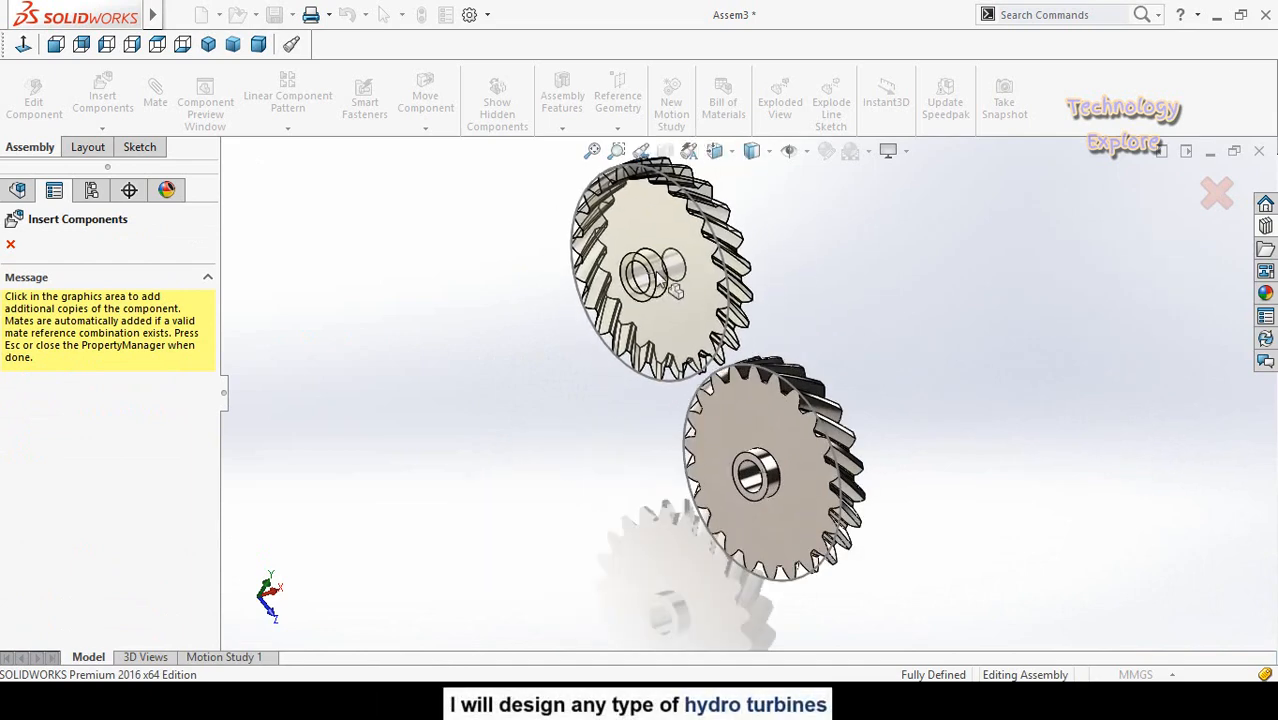
pyautogui.click(645, 296)
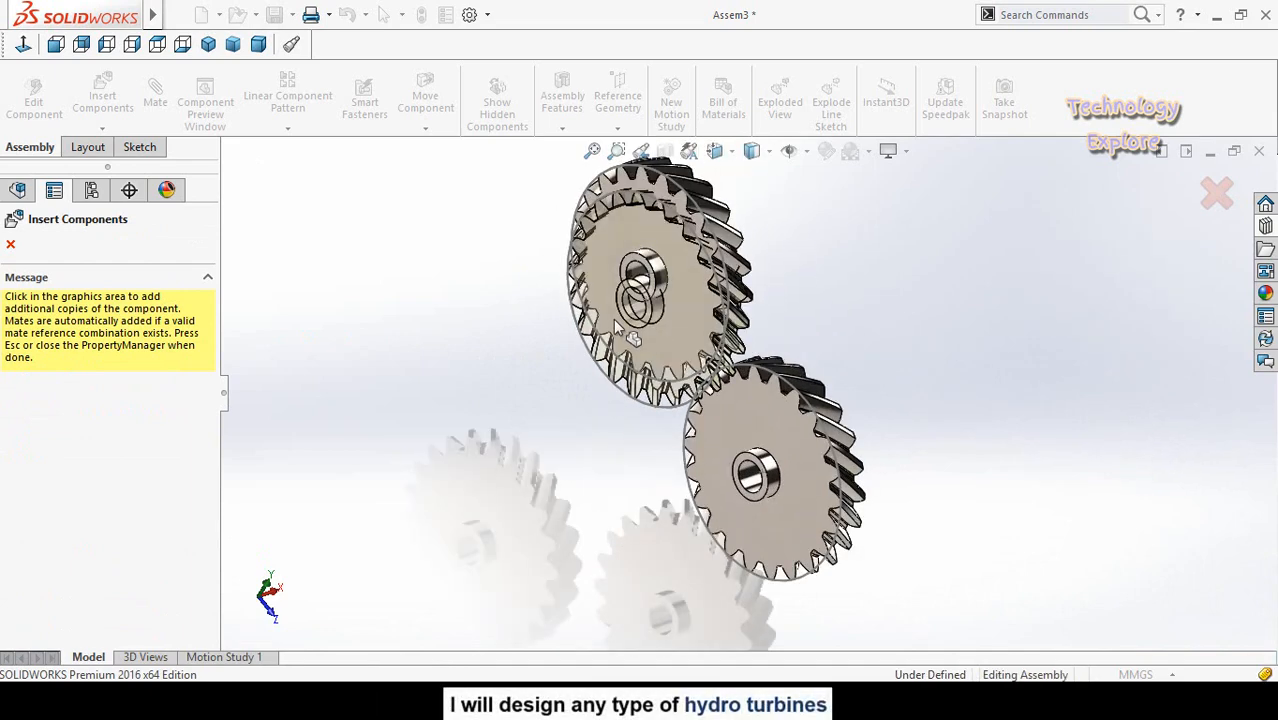
pyautogui.click(10, 246)
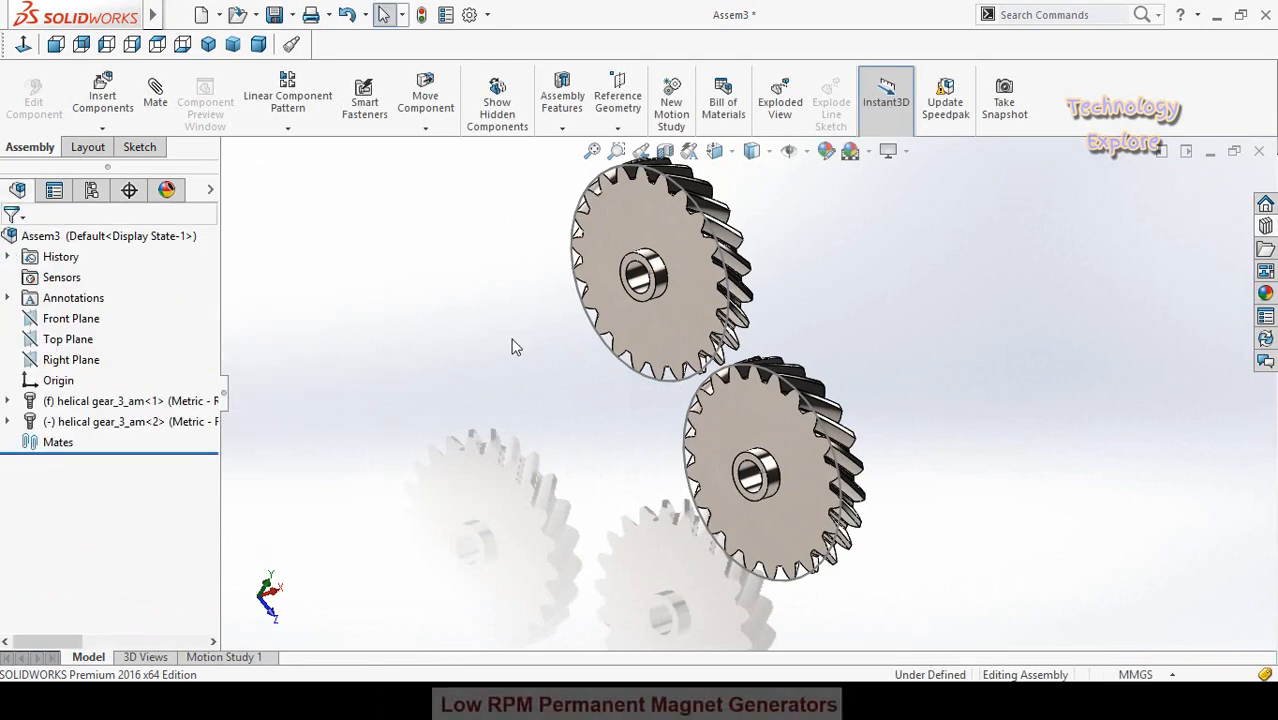
# Hide the circular reference sketches around the teeth of both helical gears
pyautogui.scroll(2, 870, 390)
pyautogui.scroll(-3, 906, 399)
pyautogui.scroll(-3, 638, 428)
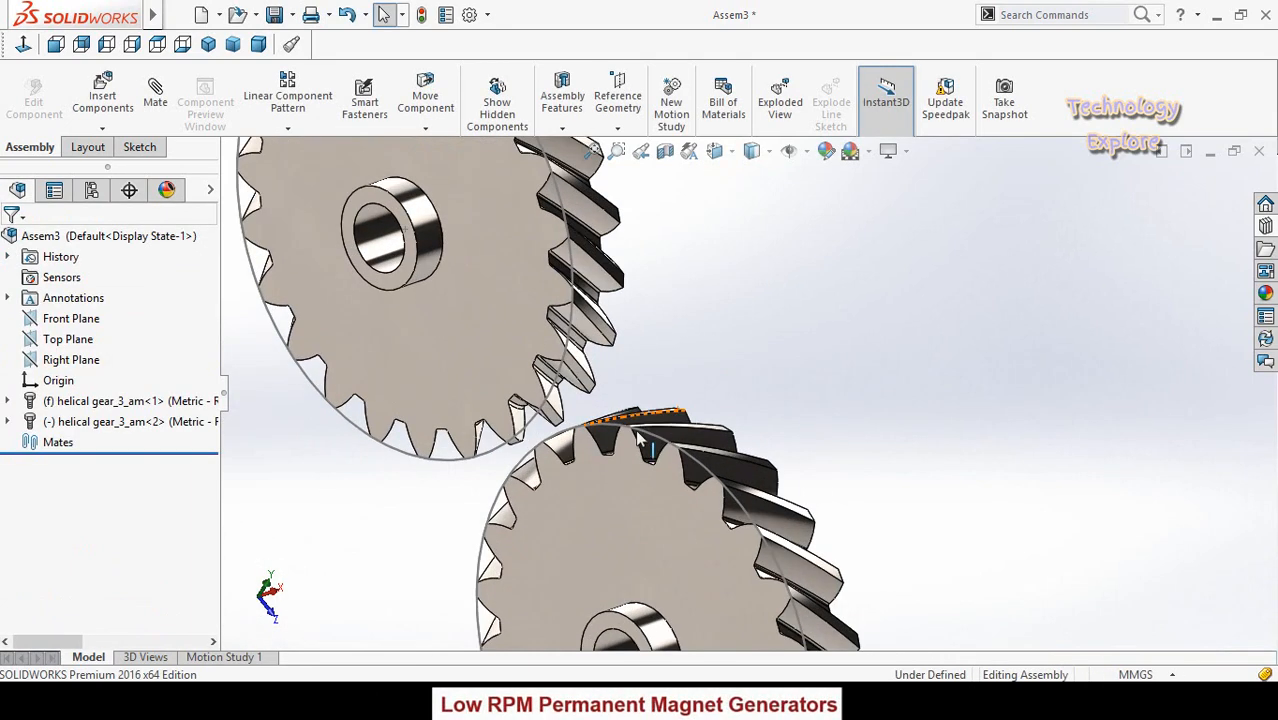
pyautogui.click(657, 440)
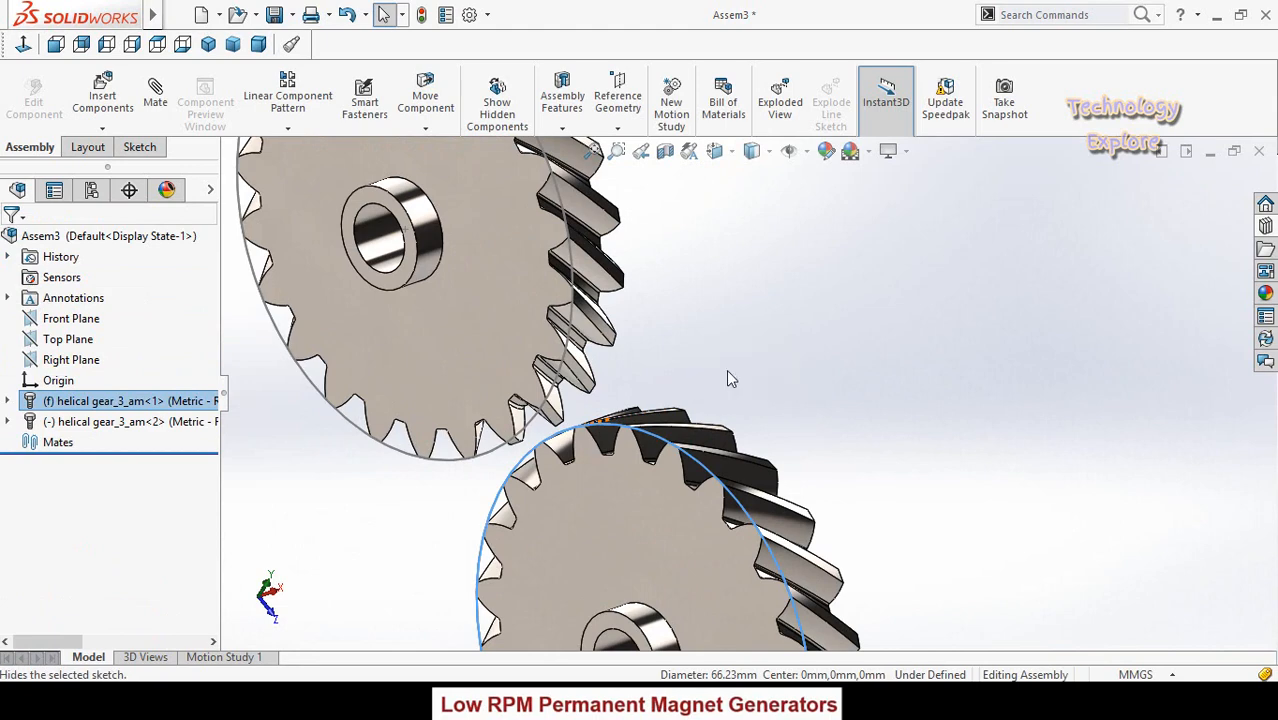
pyautogui.click(601, 318)
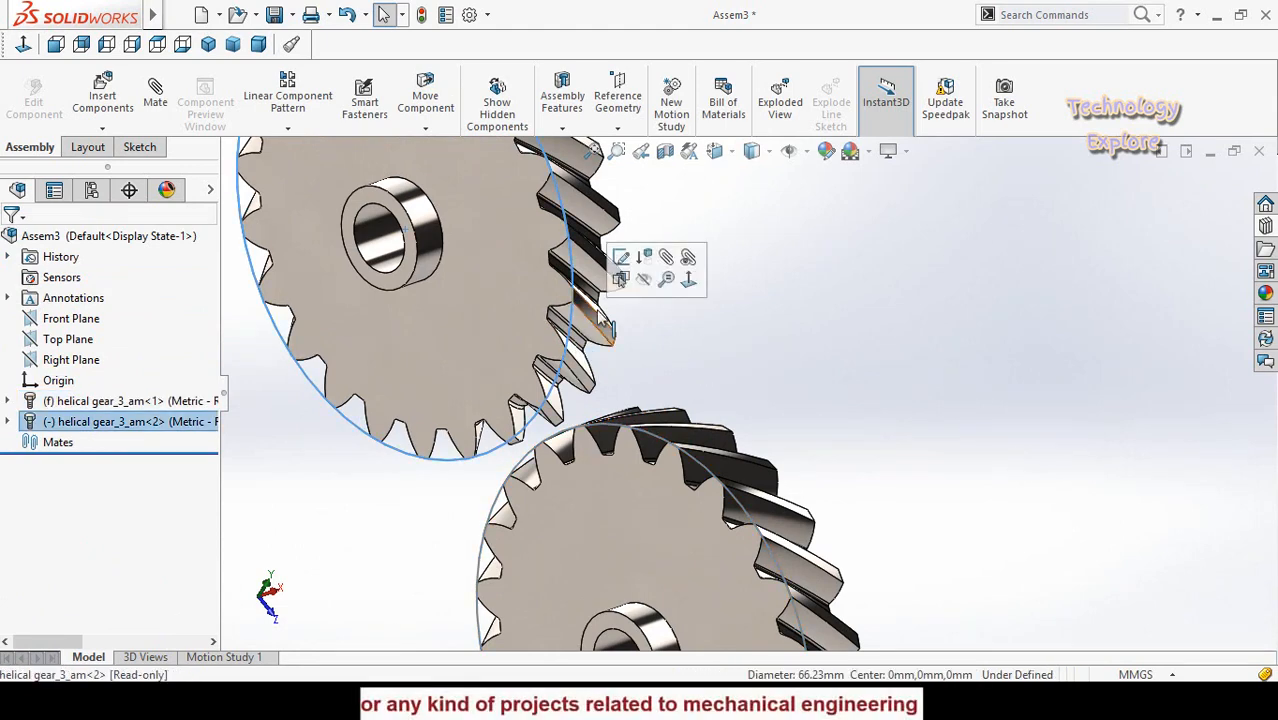
pyautogui.click(640, 284)
pyautogui.click(752, 352)
pyautogui.scroll(6, 768, 358)
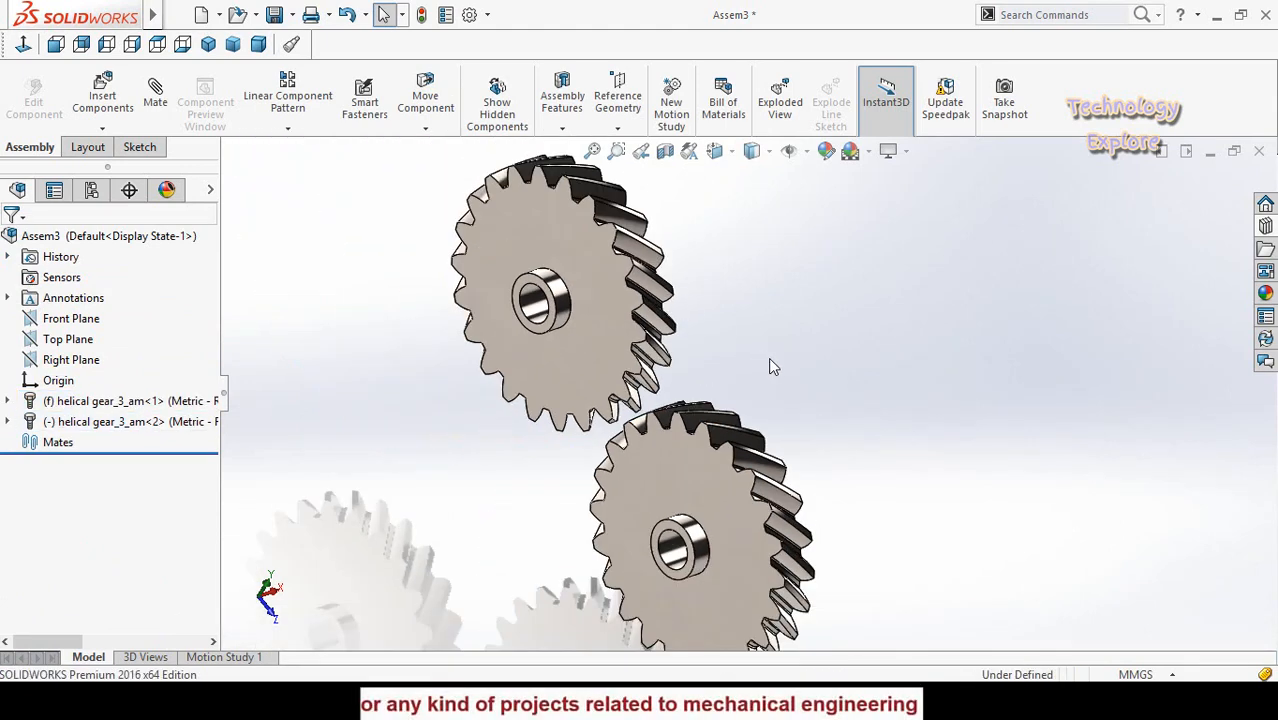
# Try to move the lower helical gear and nudge the upper one to test which gear is free
pyautogui.moveTo(618, 476); pyautogui.dragTo(612, 456, button='middle')
pyautogui.moveTo(693, 456); pyautogui.dragTo(824, 481, button='middle')
pyautogui.scroll(-3, 826, 480)
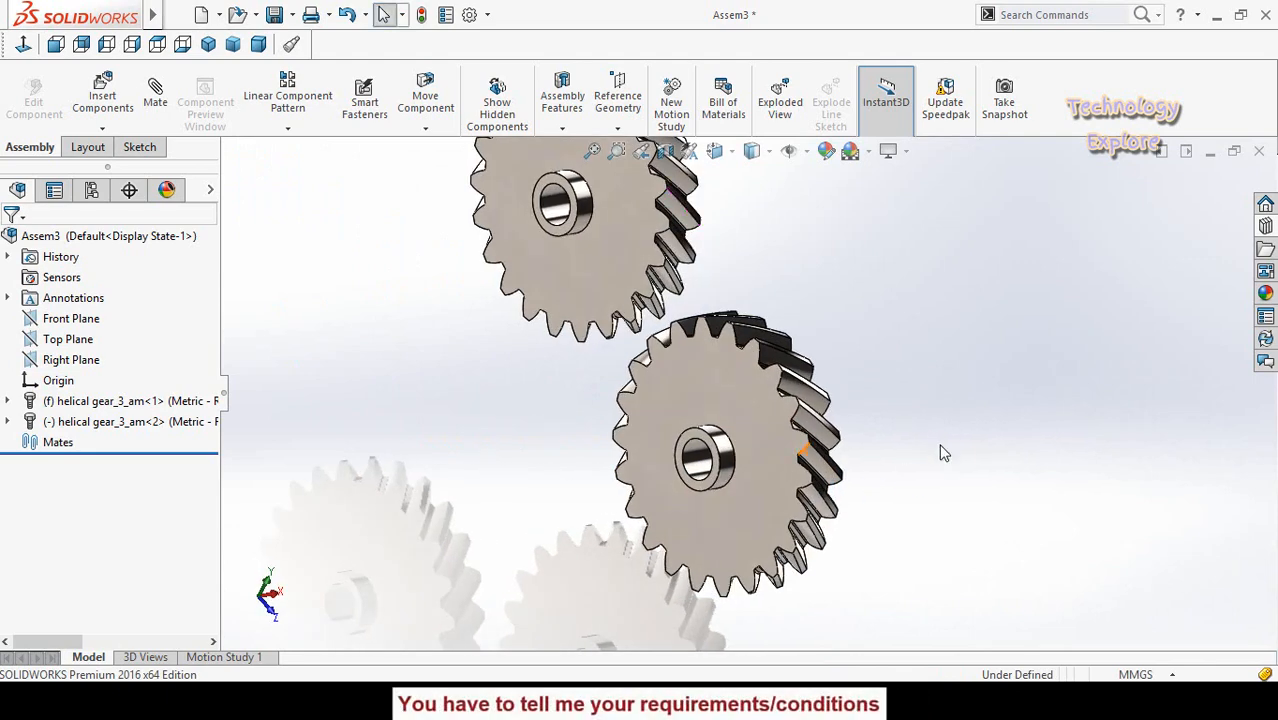
pyautogui.scroll(2, 941, 451)
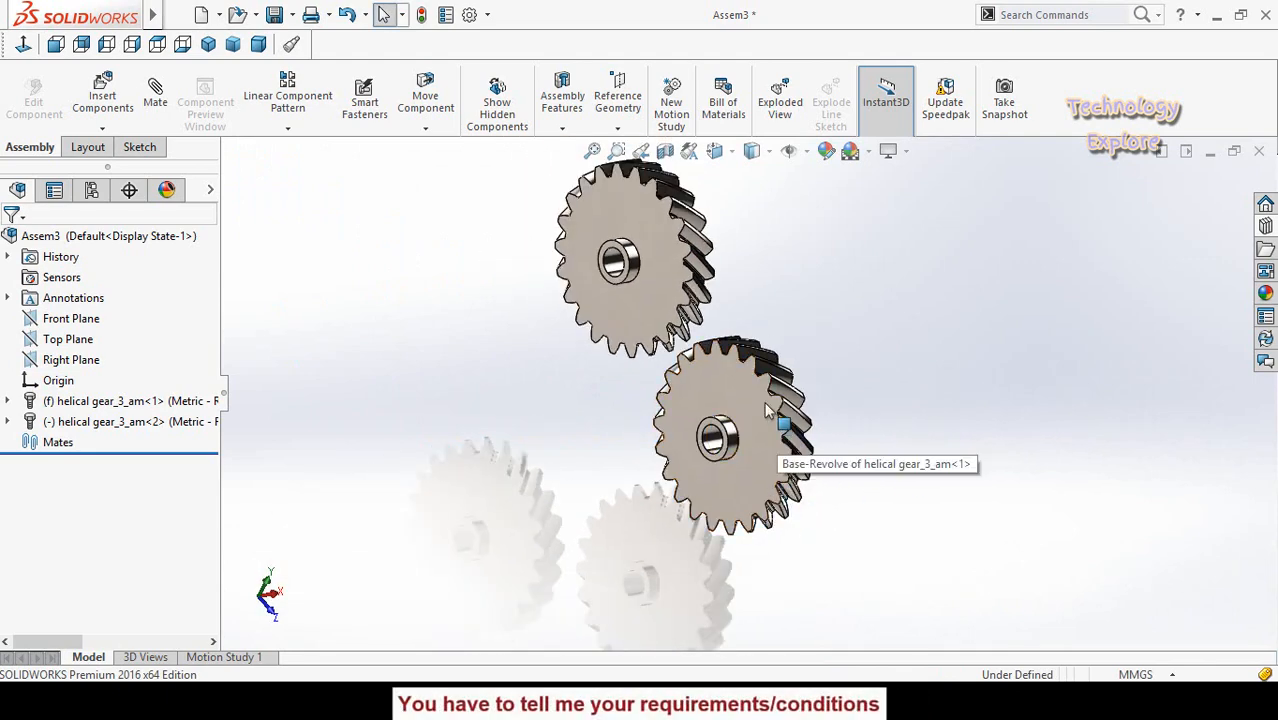
pyautogui.moveTo(765, 403); pyautogui.dragTo(722, 479)
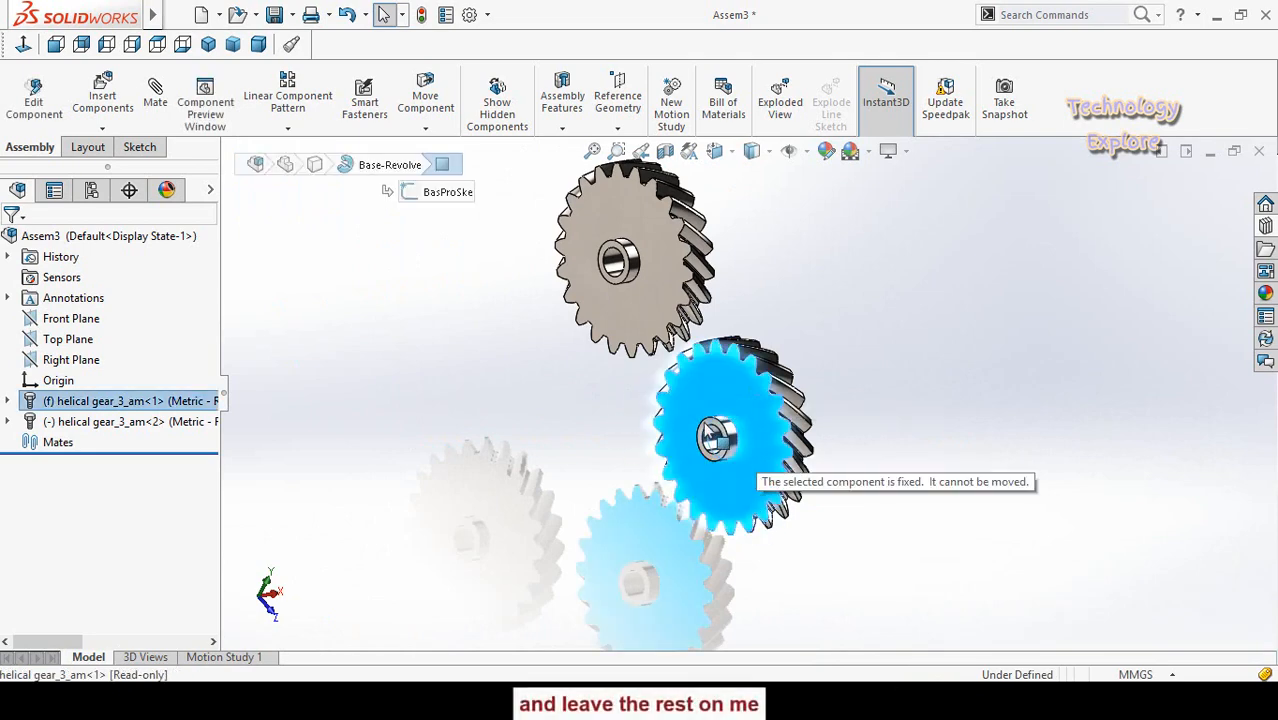
pyautogui.moveTo(553, 294); pyautogui.dragTo(547, 292)
pyautogui.moveTo(755, 428); pyautogui.dragTo(820, 485)
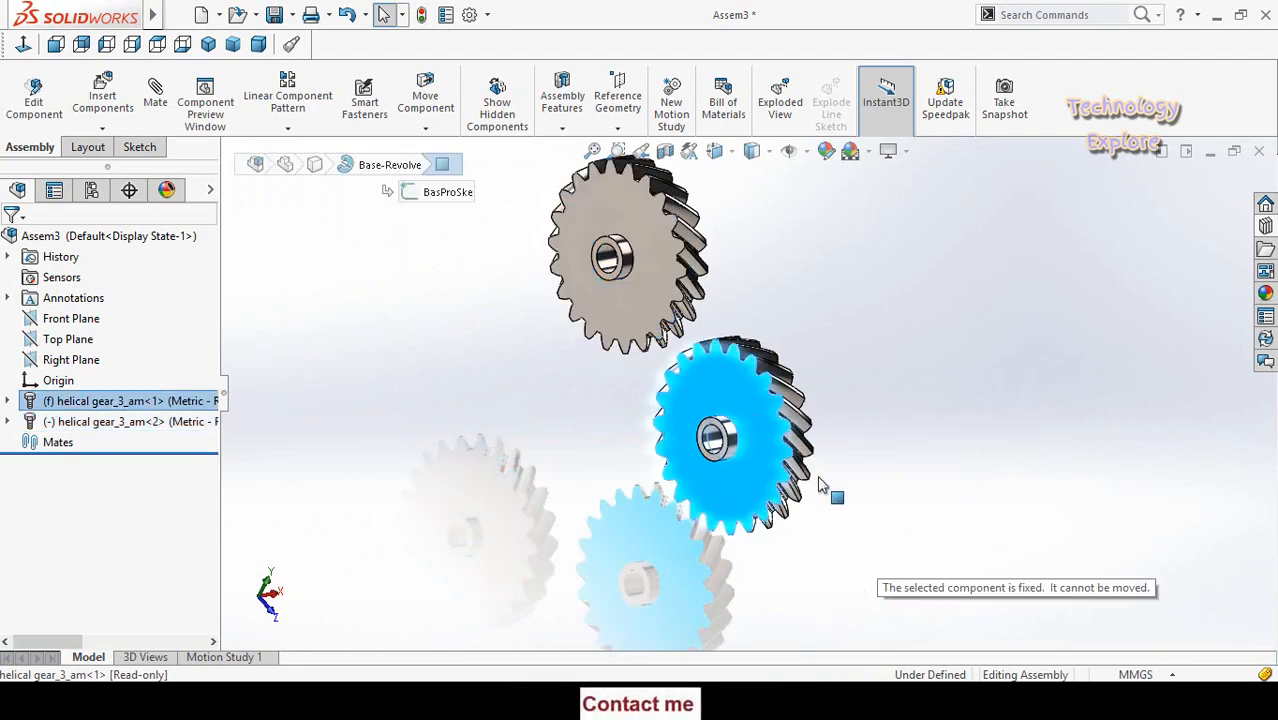
pyautogui.click(848, 539)
# Float the fixed lower helical gear so that it can move in the assembly
pyautogui.scroll(-3, 742, 502)
pyautogui.scroll(4, 775, 455)
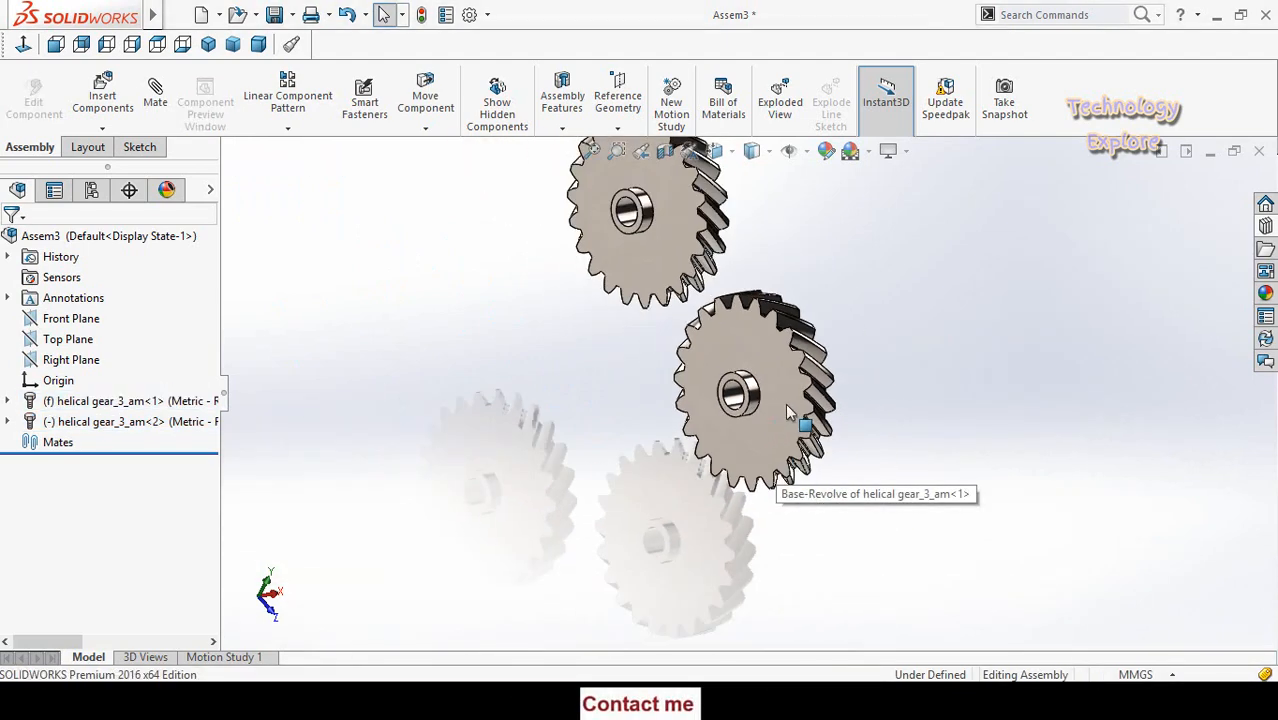
pyautogui.click(769, 359)
pyautogui.rightClick(769, 359)
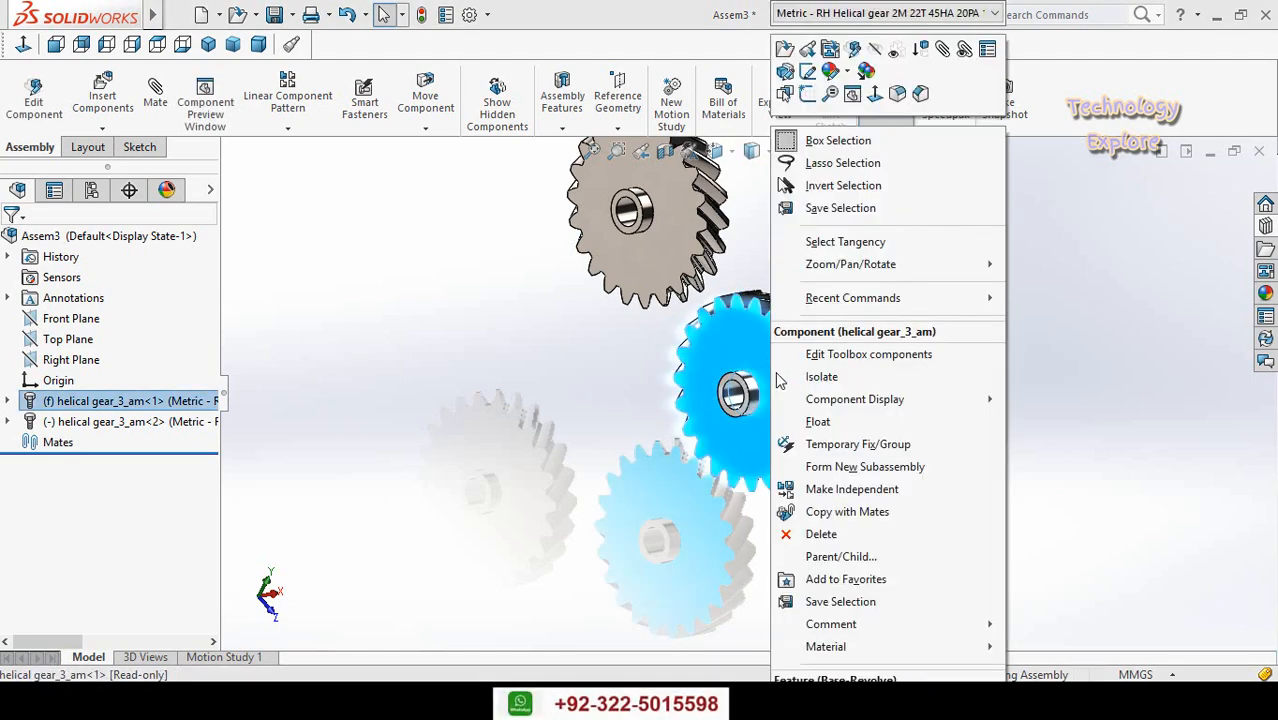
pyautogui.click(818, 420)
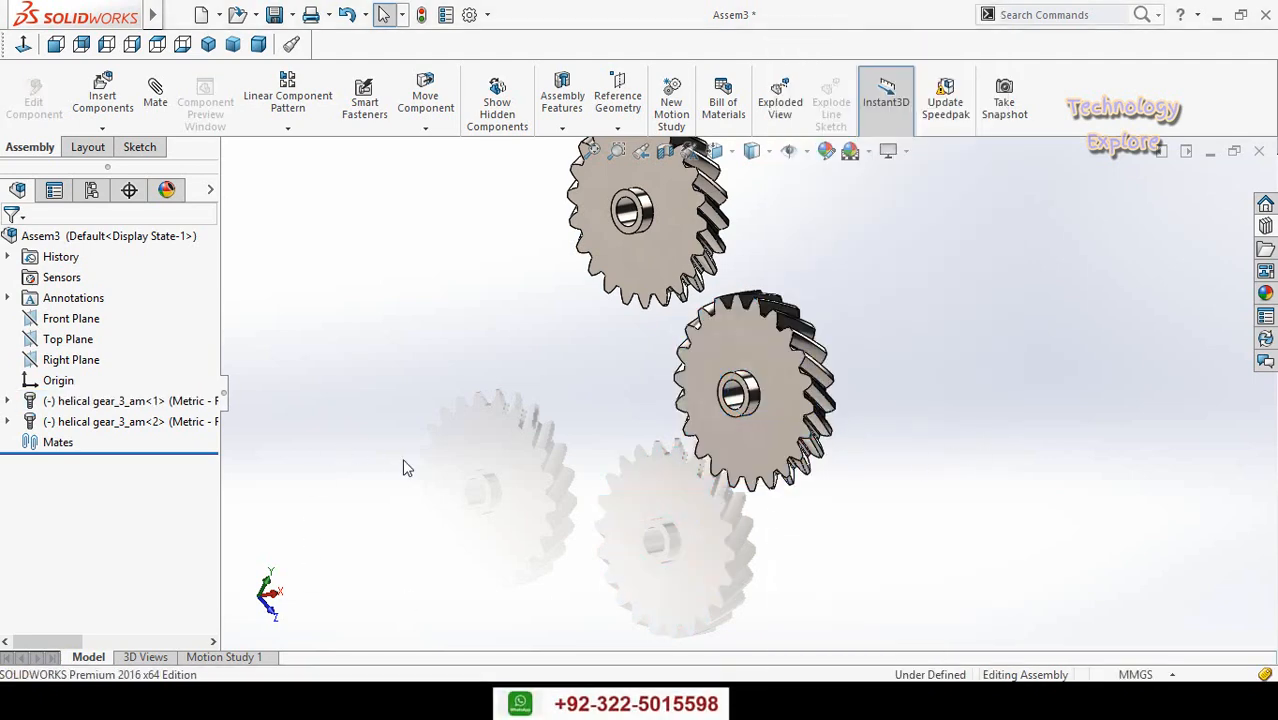
# Add a Concentric mate between the lower gear's bore and the assembly origin
pyautogui.scroll(-3, 736, 395)
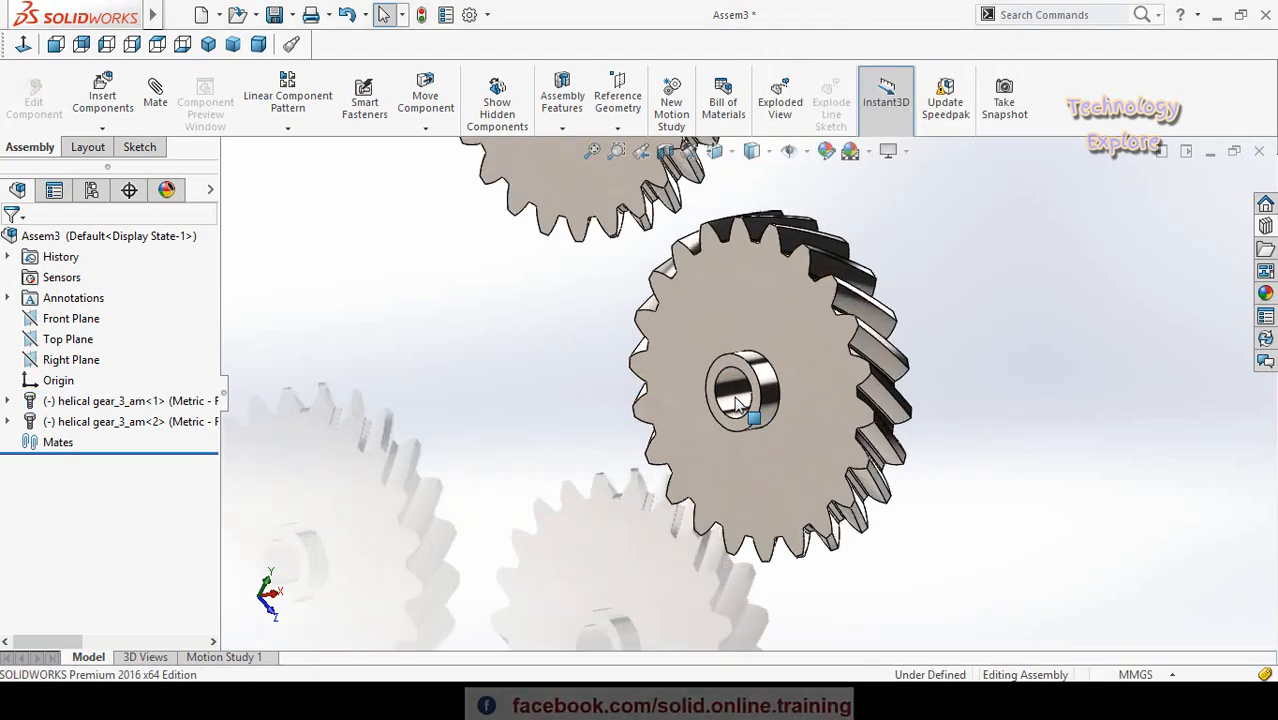
pyautogui.click(731, 393)
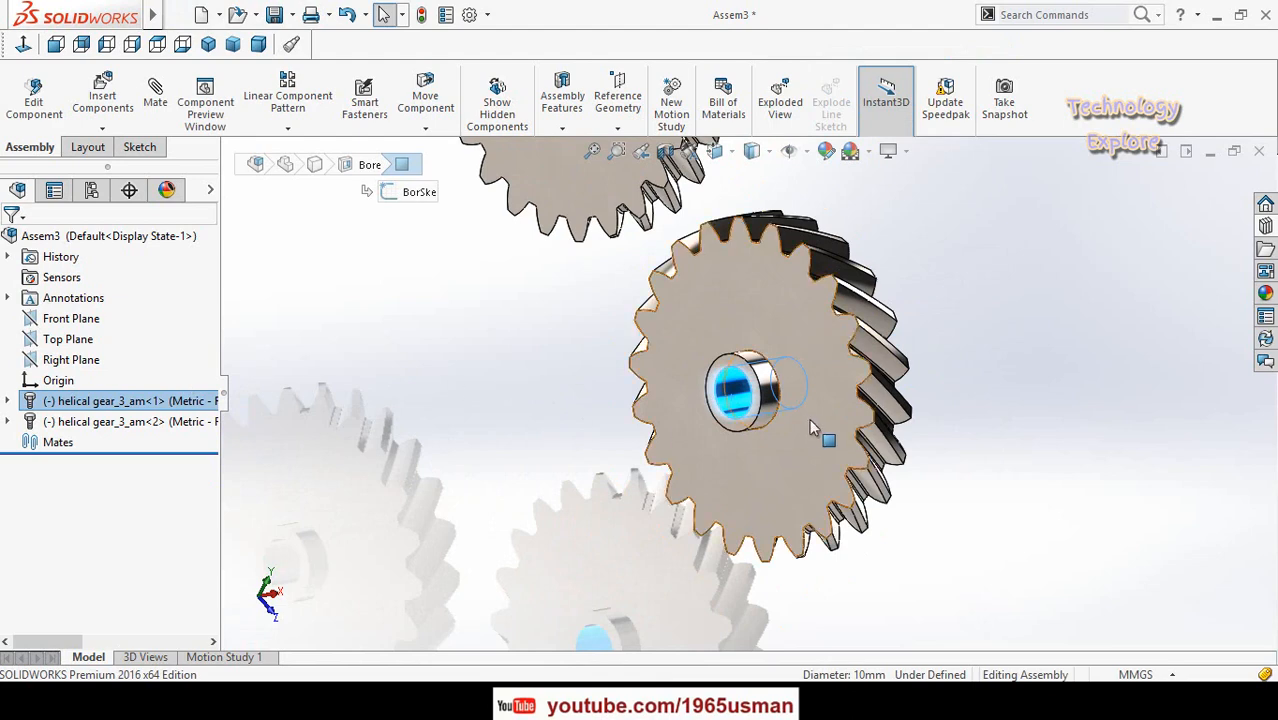
pyautogui.click(33, 385)
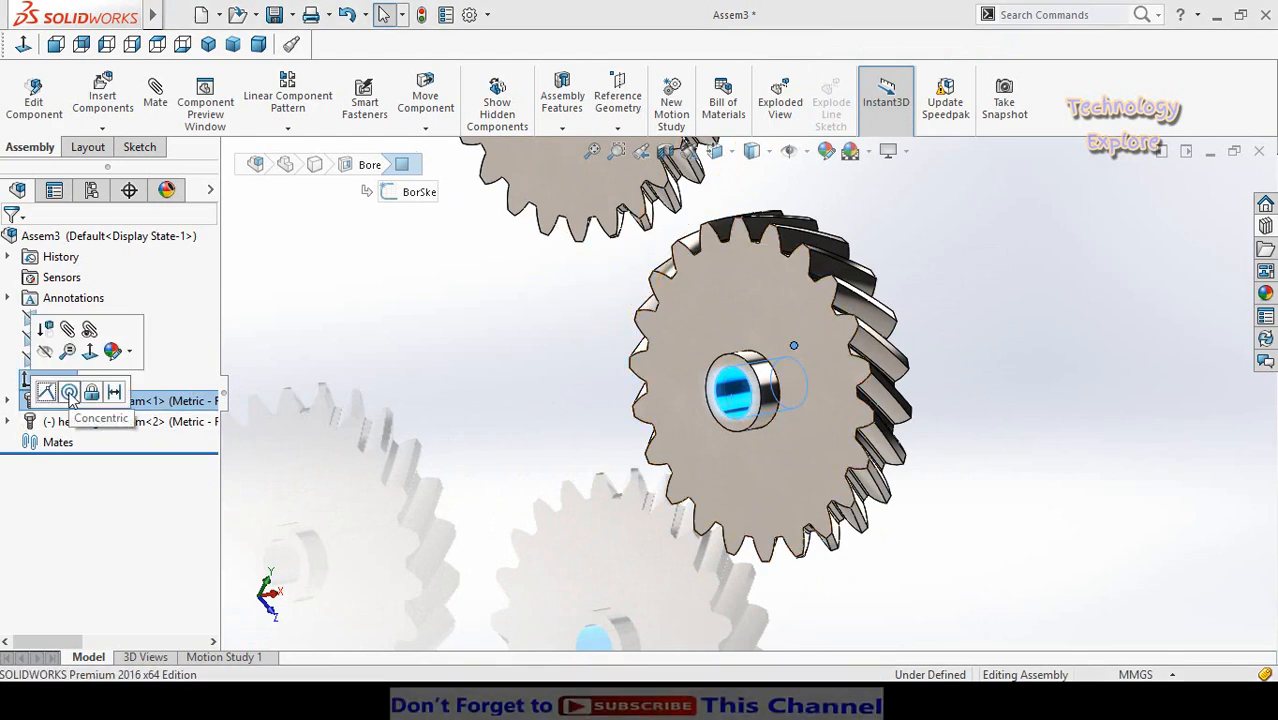
pyautogui.click(69, 393)
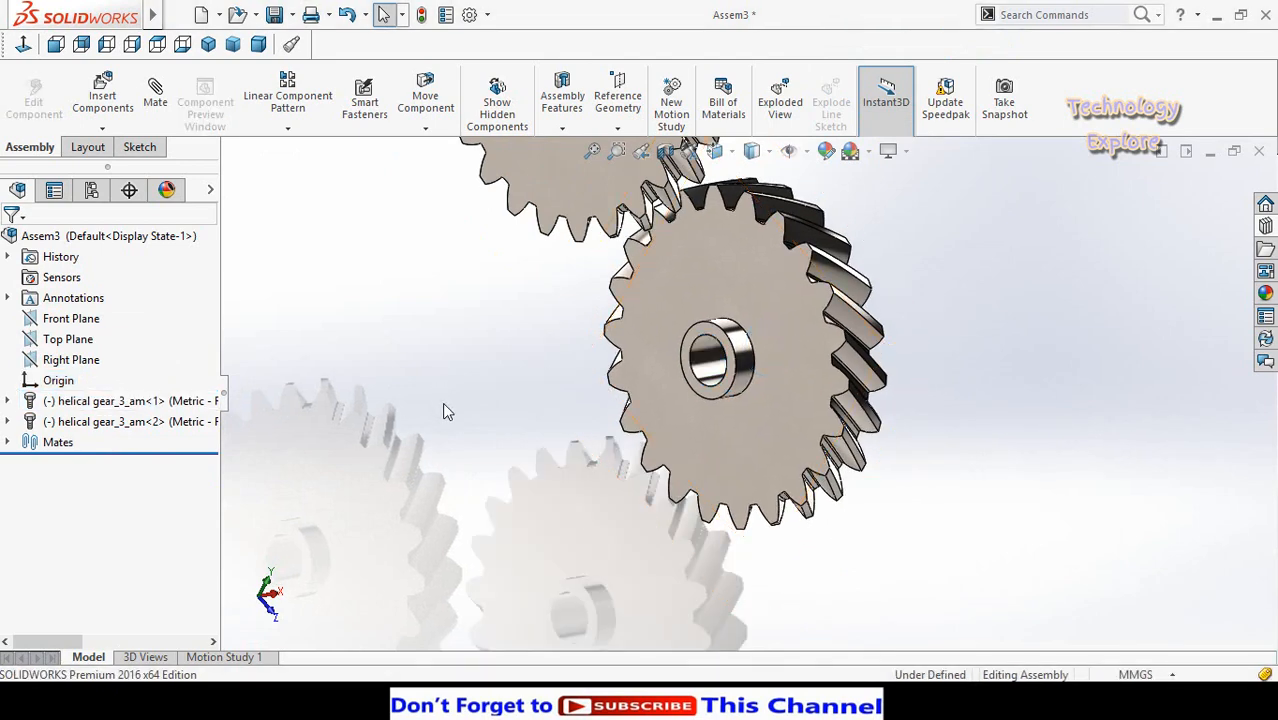
# Add a Coincident mate between the hub-side flat faces of the lower and upper gears
pyautogui.scroll(3, 478, 399)
pyautogui.scroll(-3, 724, 350)
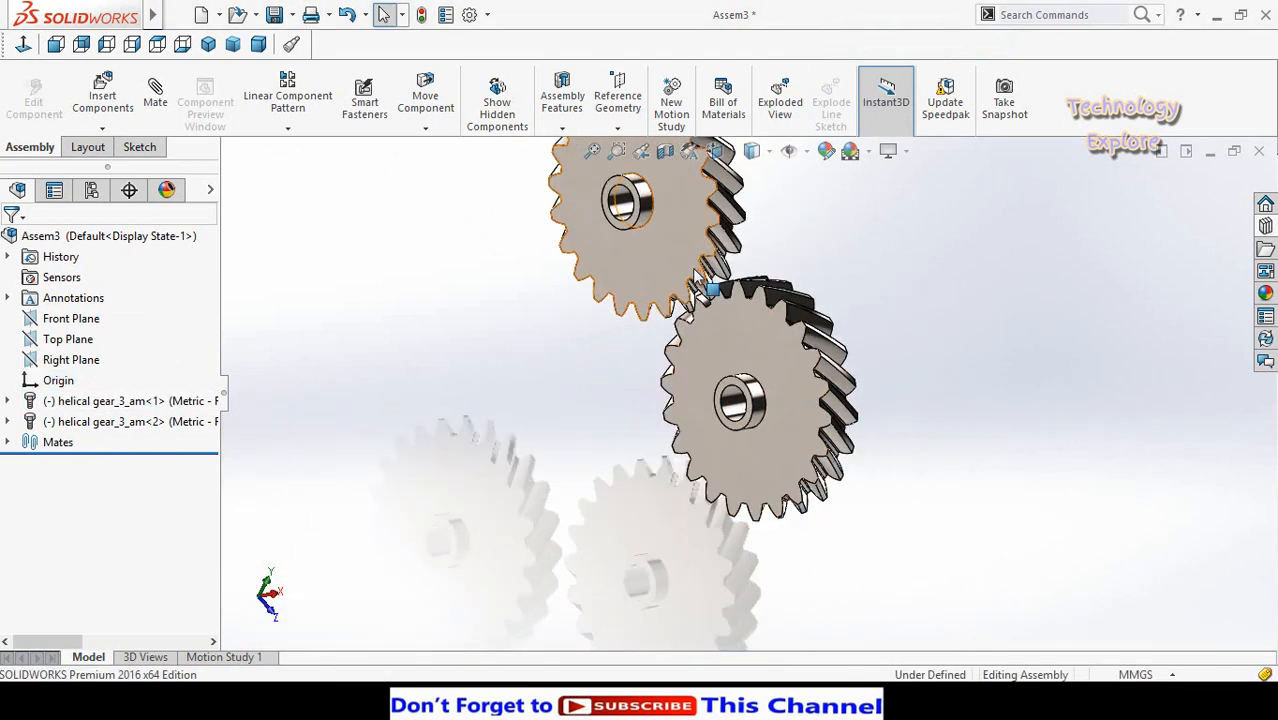
pyautogui.click(713, 349)
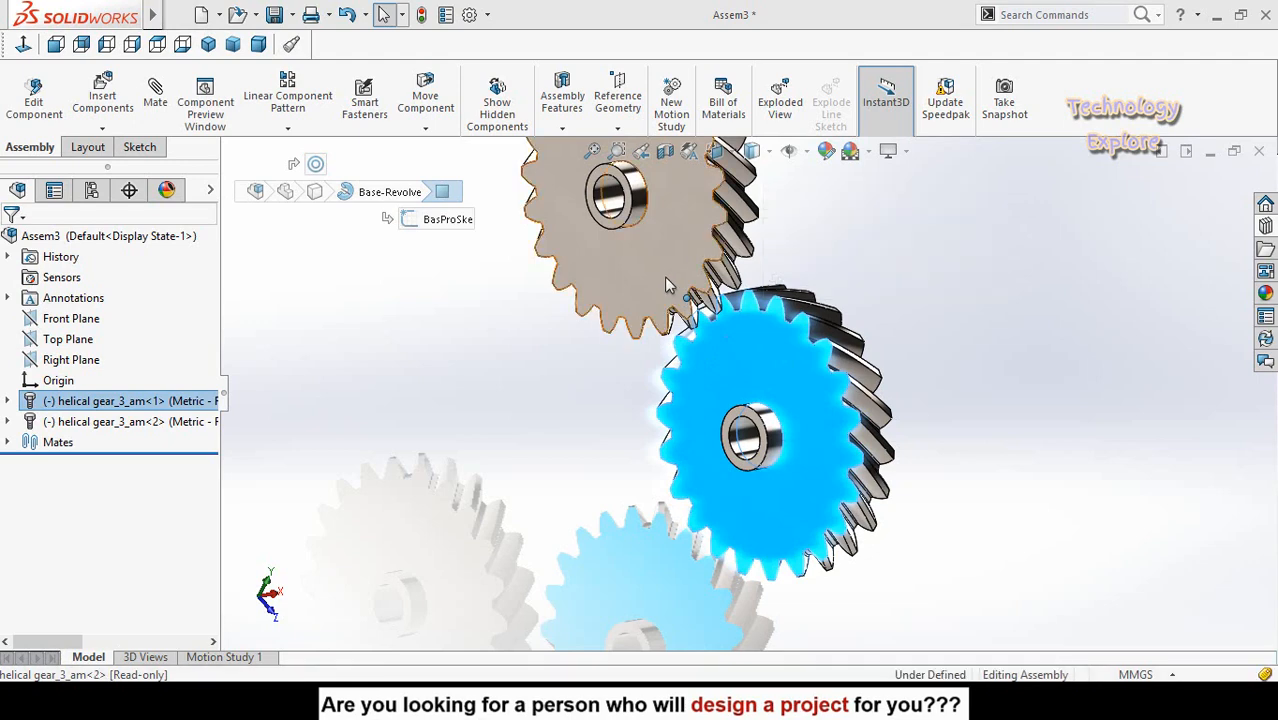
pyautogui.keyDown('ctrl'); pyautogui.click(666, 281); pyautogui.keyUp('ctrl')
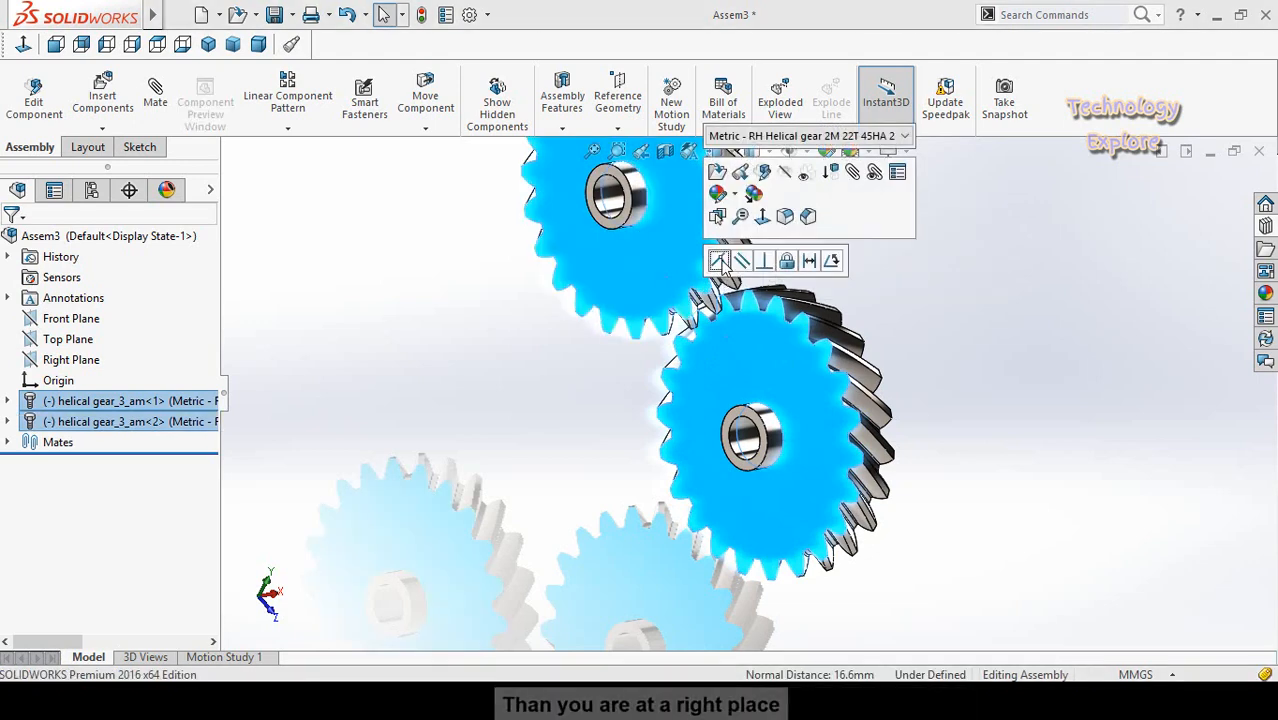
pyautogui.click(718, 262)
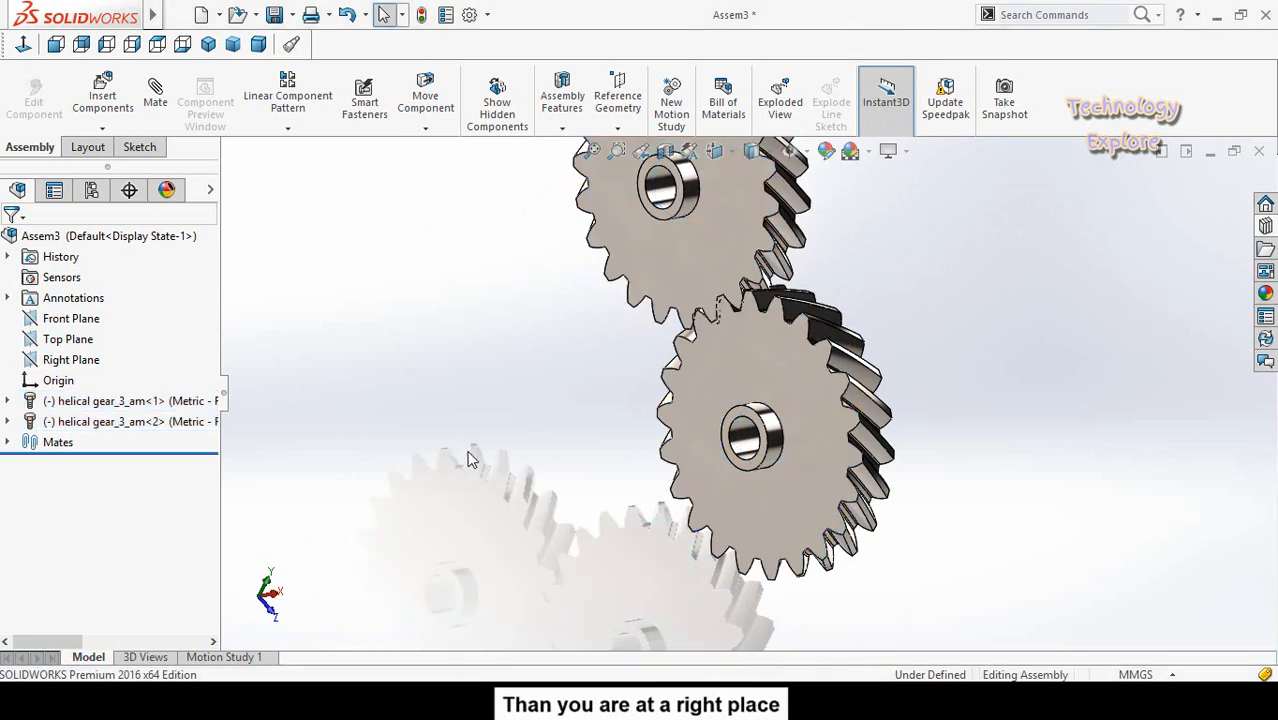
# Add a Coincident mate between the assembly's Right Plane and the lower gear's flat back face
pyautogui.scroll(2, 471, 456)
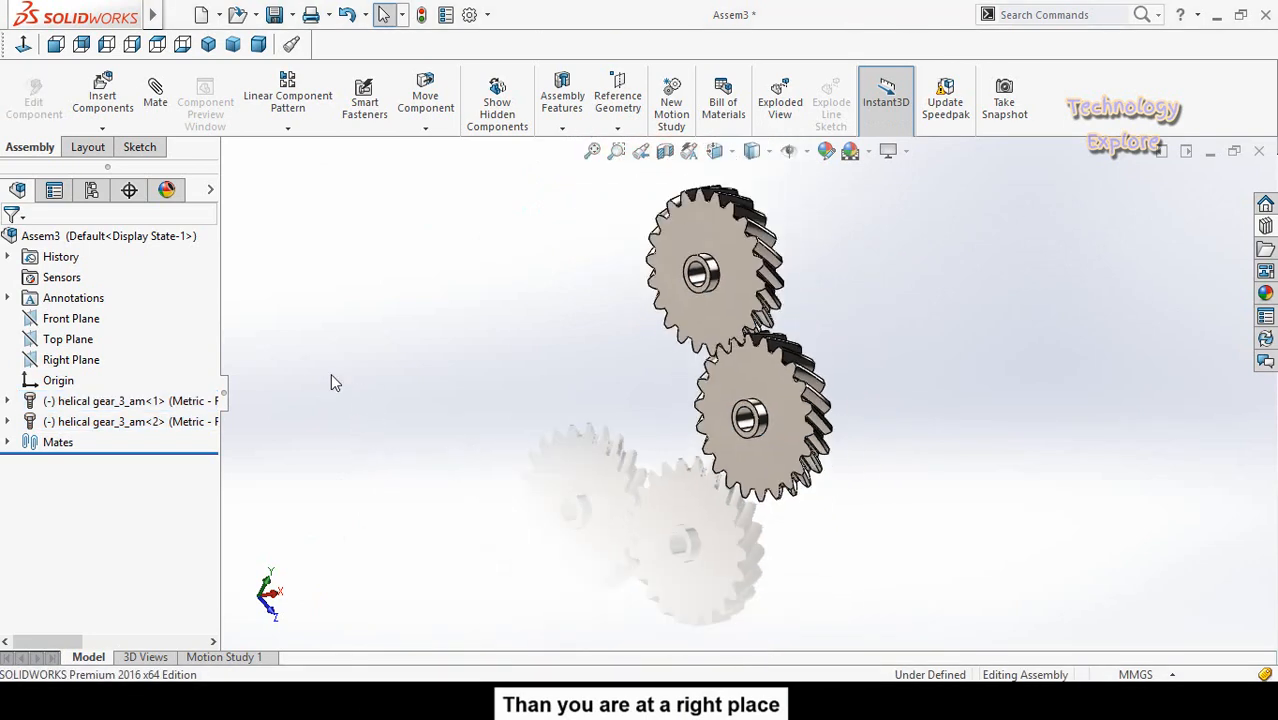
pyautogui.click(60, 359)
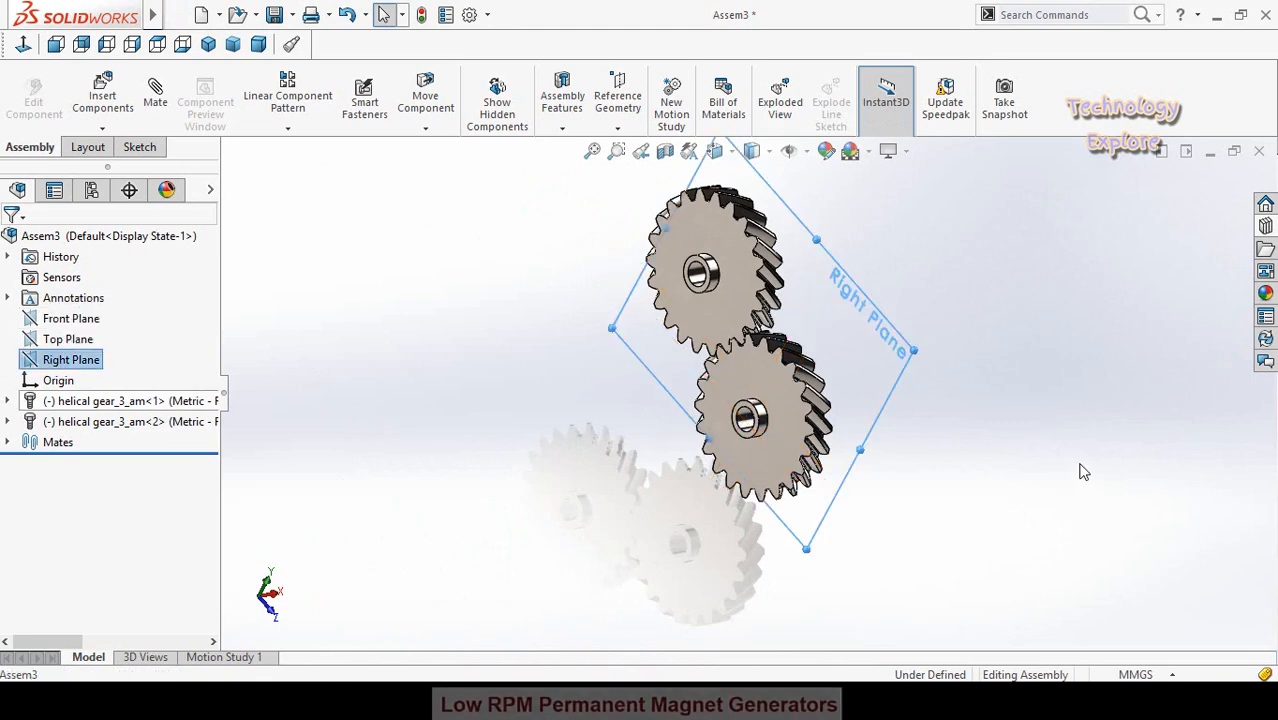
pyautogui.moveTo(1084, 471); pyautogui.dragTo(903, 540, button='middle')
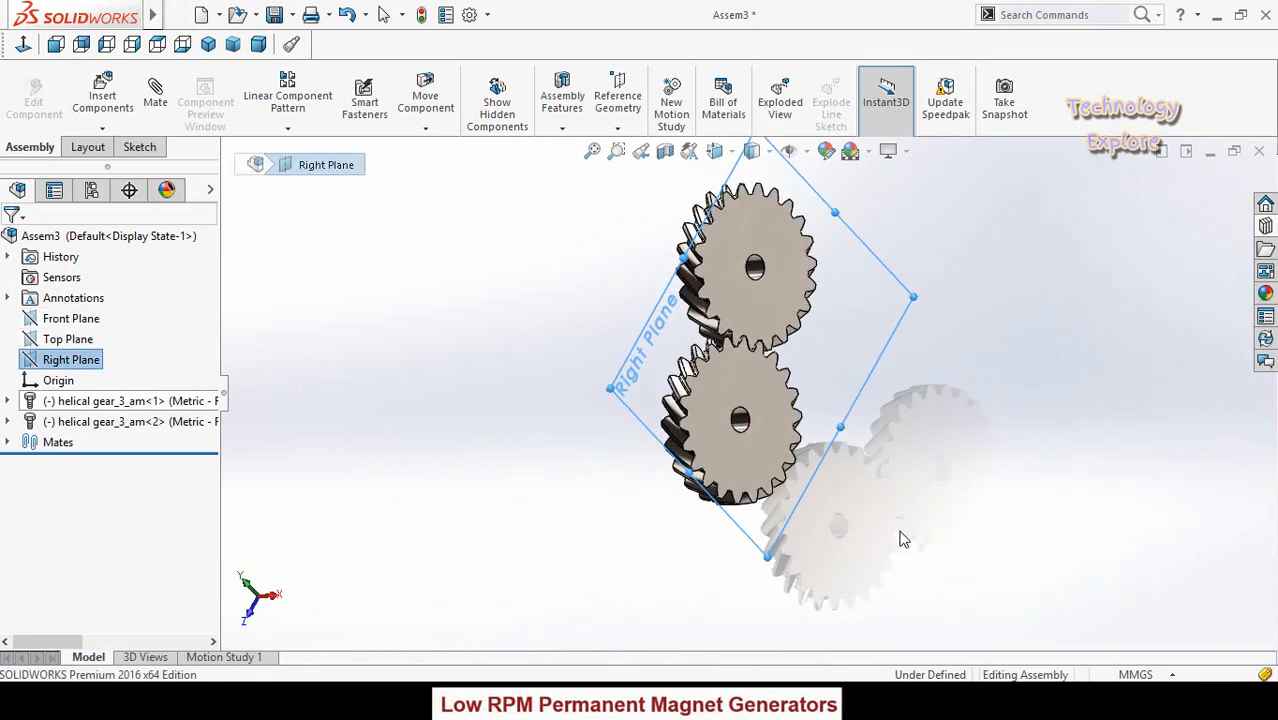
pyautogui.click(761, 453)
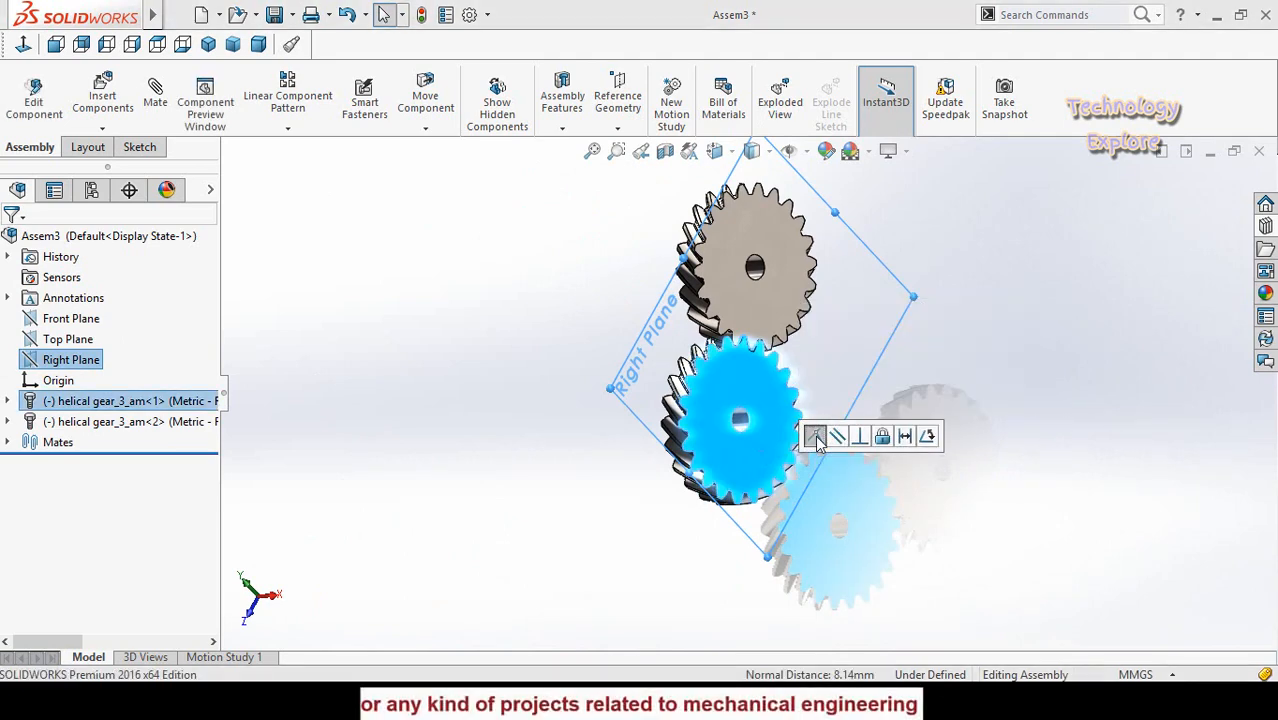
pyautogui.click(816, 437)
# Turn the lower gear about its bore to test its remaining freedom of movement
pyautogui.moveTo(793, 551); pyautogui.dragTo(910, 435, button='middle')
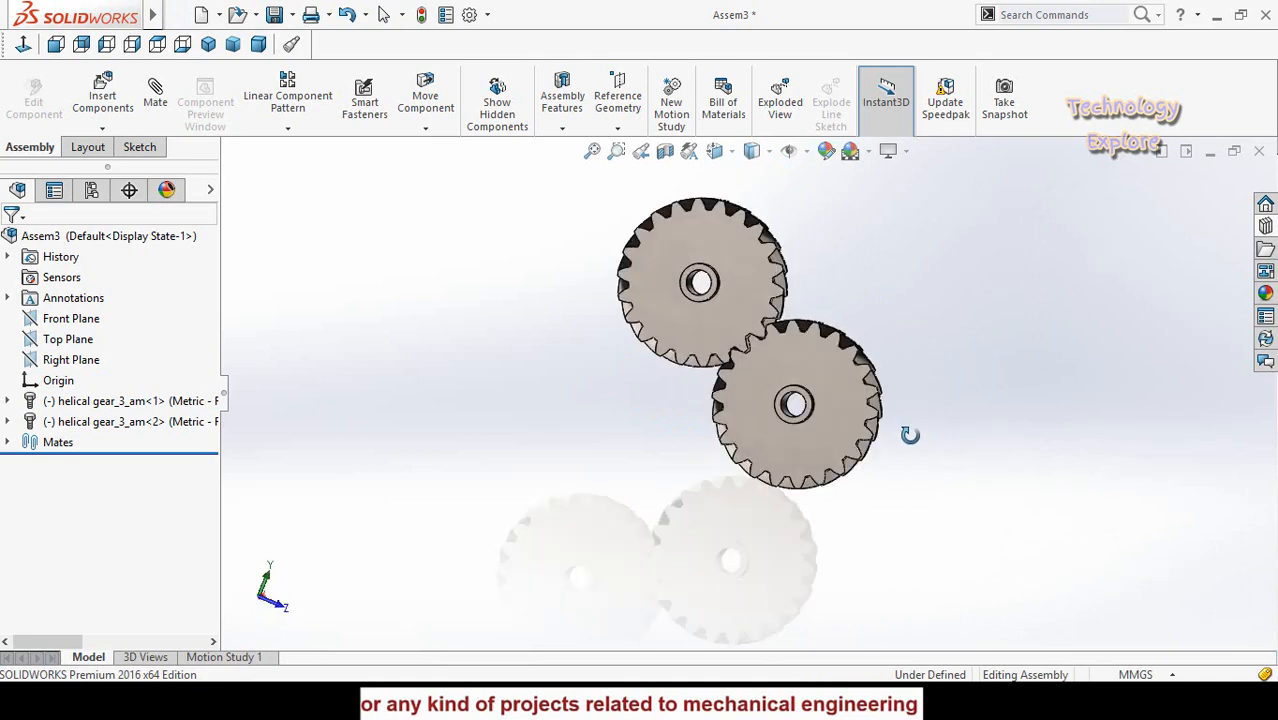
pyautogui.scroll(-2, 868, 403)
pyautogui.click(694, 485)
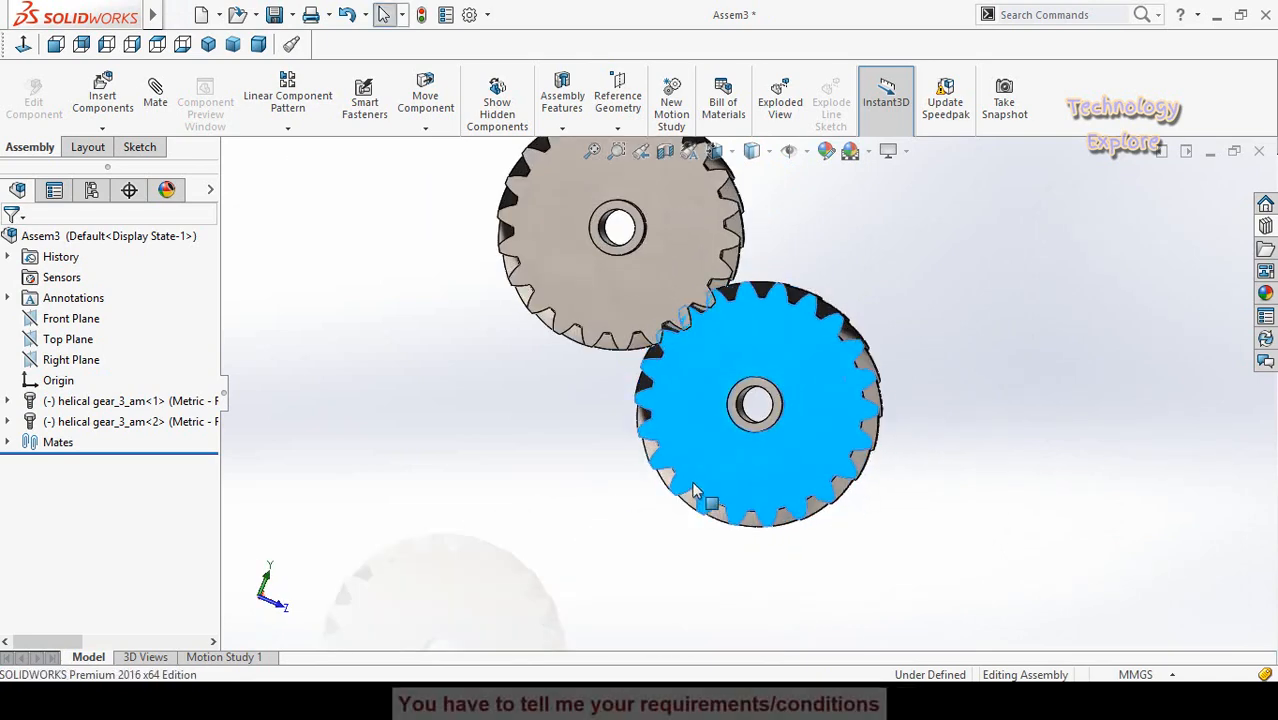
pyautogui.moveTo(697, 490); pyautogui.dragTo(596, 470)
pyautogui.scroll(2, 599, 447)
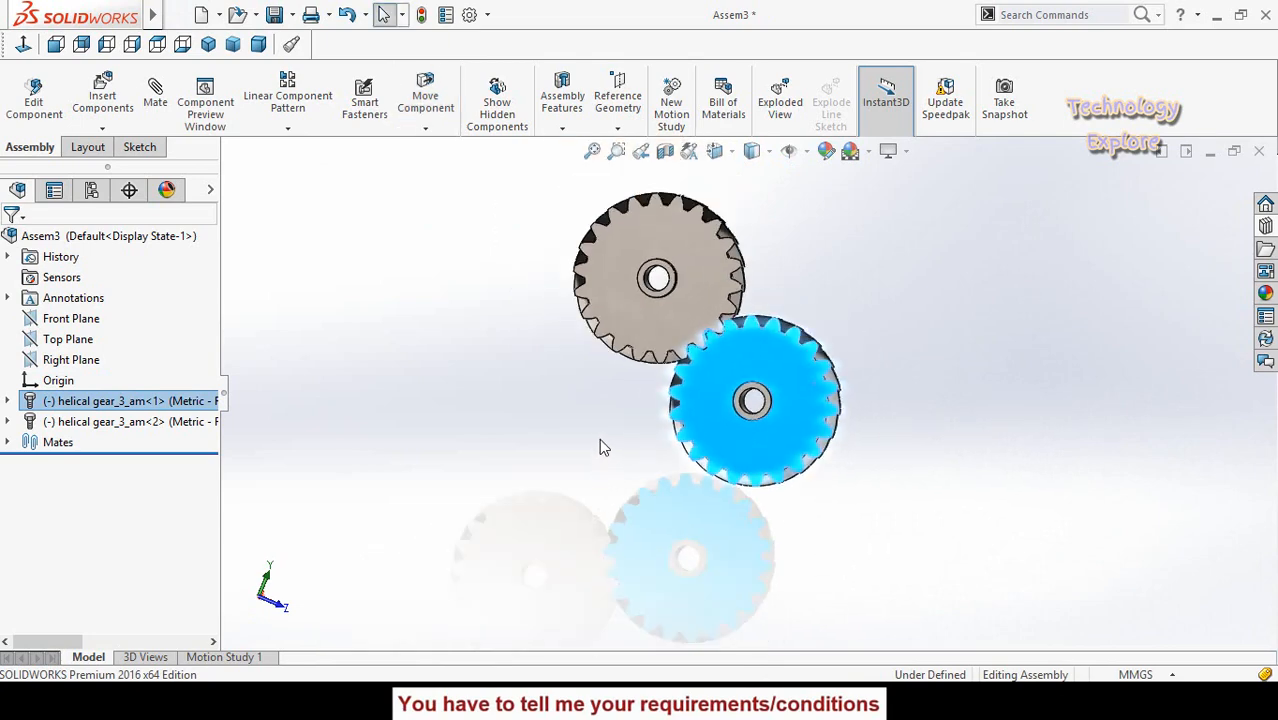
# Reposition the upper gear in the Left view so that its teeth meet those of the lower gear
pyautogui.moveTo(600, 440); pyautogui.dragTo(623, 462, button='middle')
pyautogui.click(615, 371)
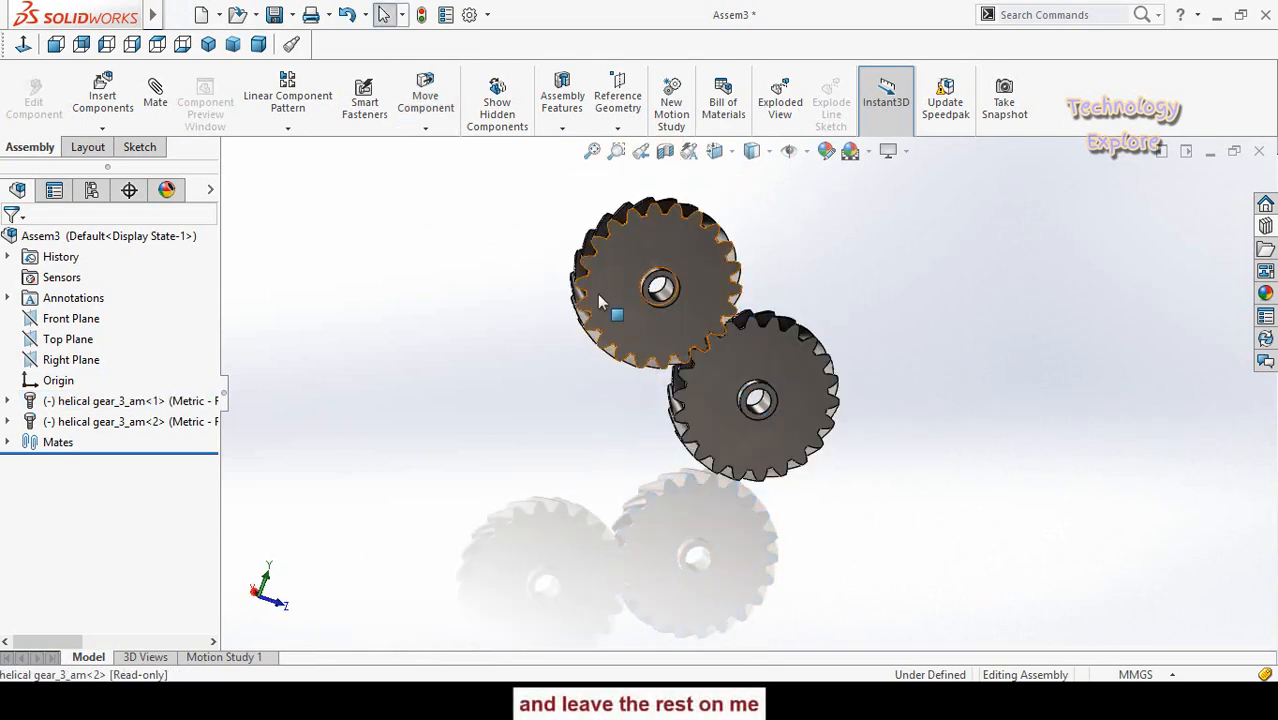
pyautogui.moveTo(643, 147); pyautogui.dragTo(711, 179)
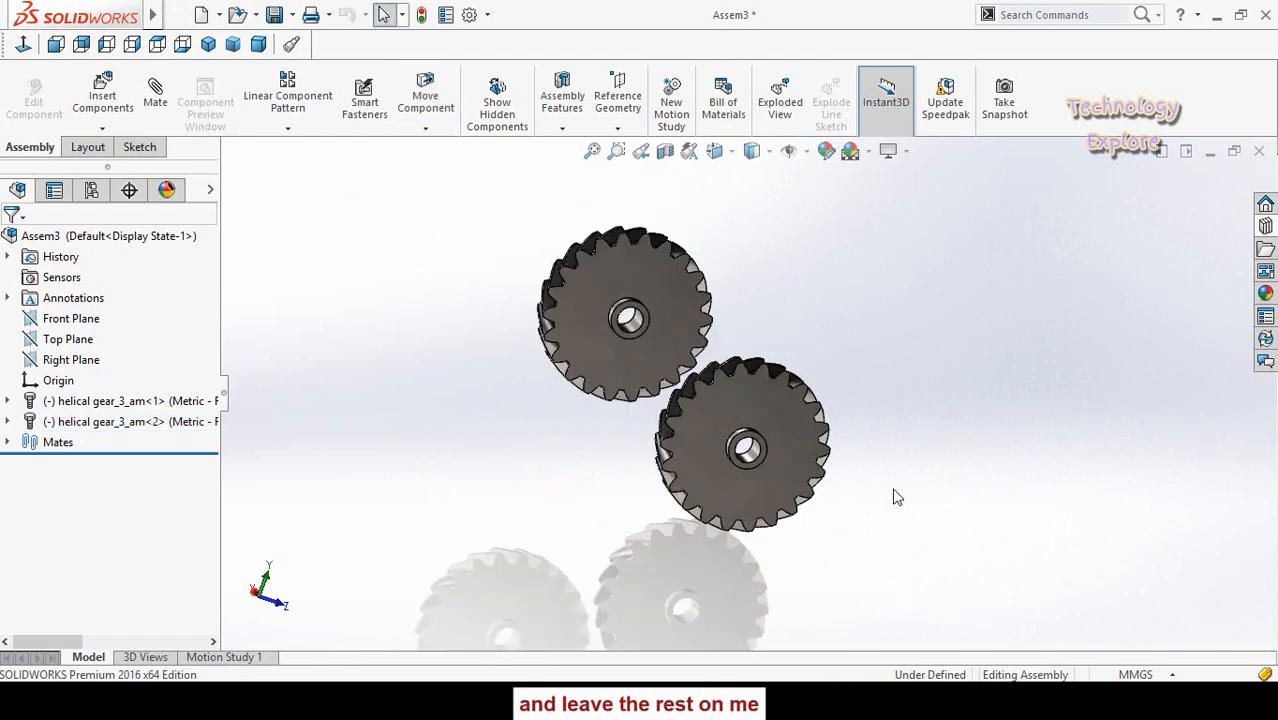
pyautogui.press('space')
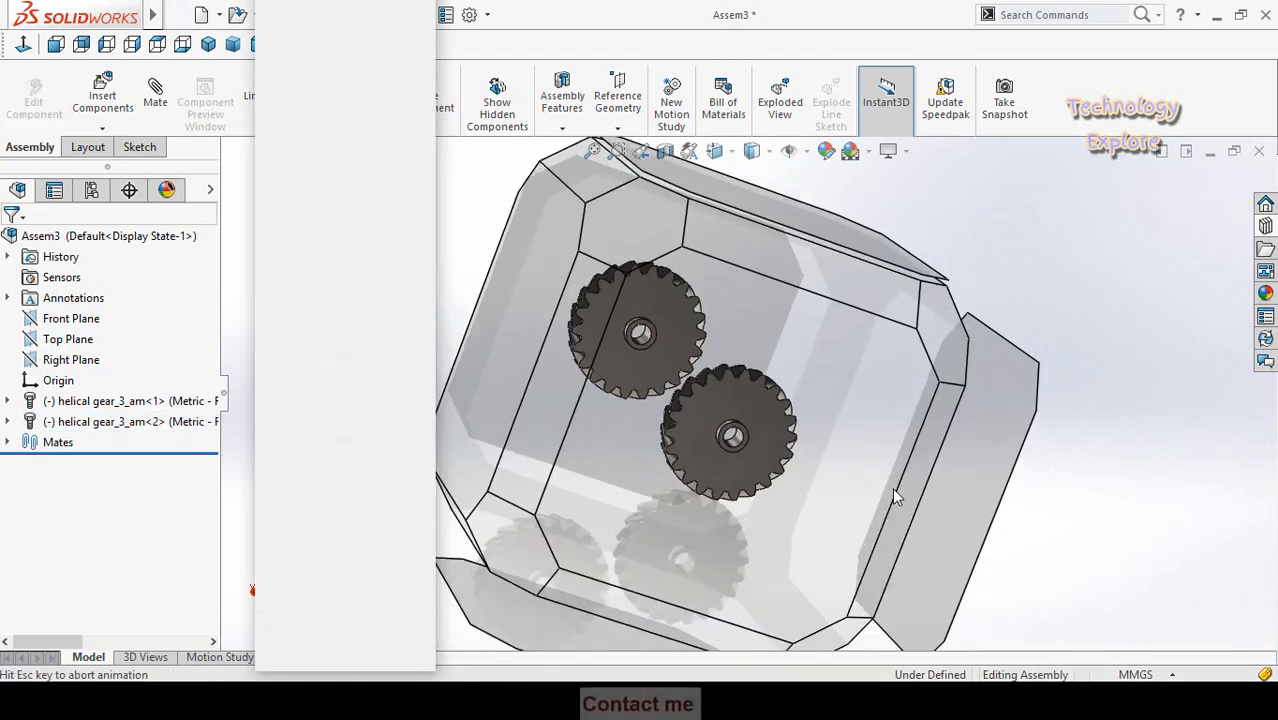
pyautogui.click(816, 380)
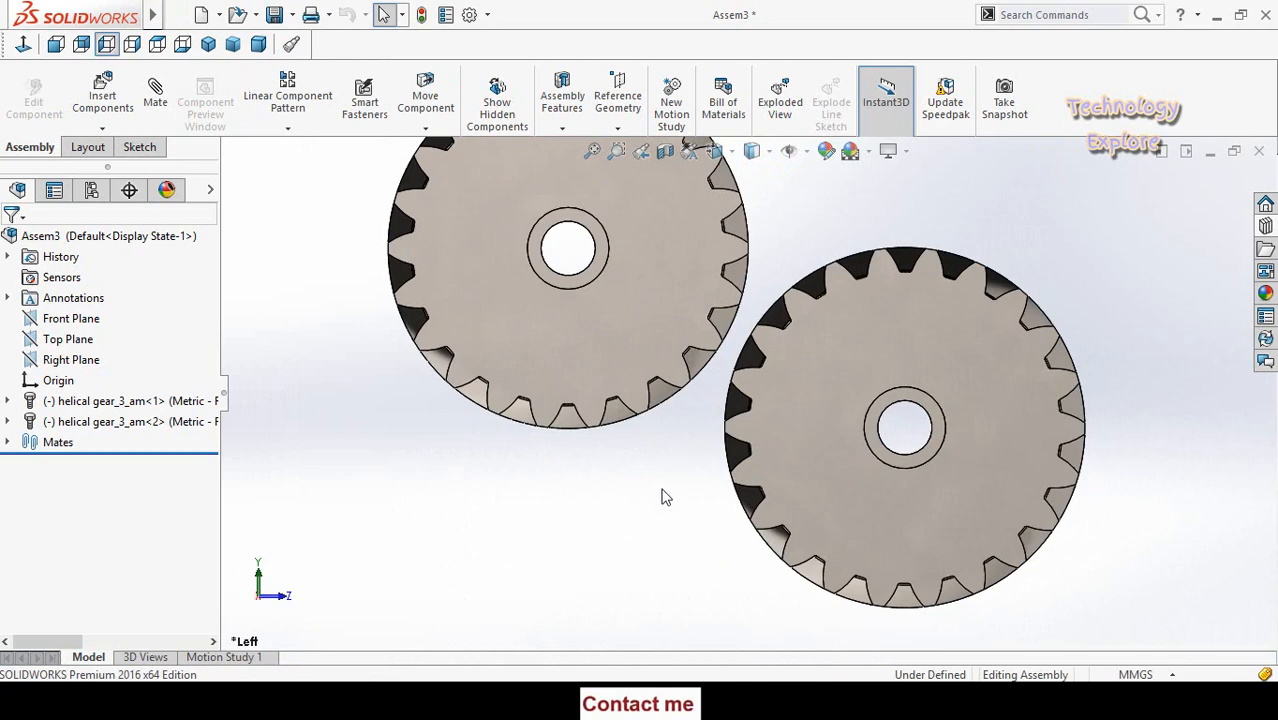
pyautogui.moveTo(560, 280); pyautogui.dragTo(576, 441)
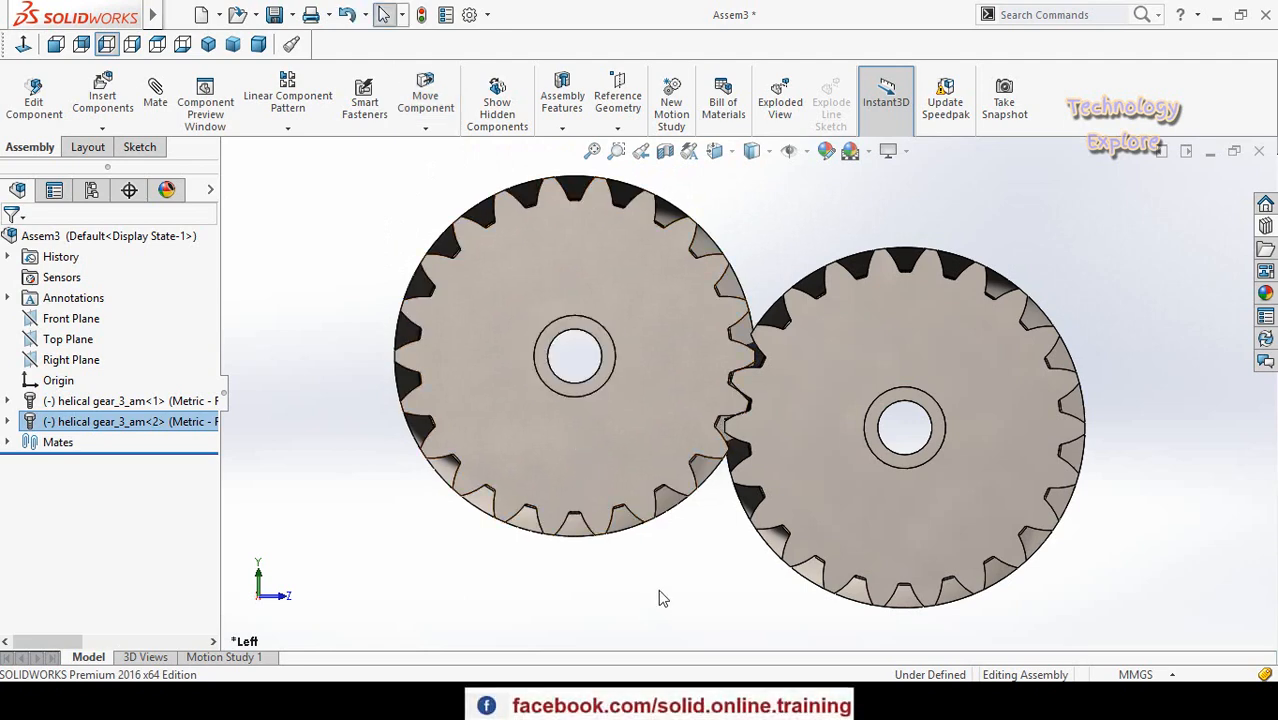
# Delete the second helical gear, leaving only the first gear that is mated to the Right Plane
pyautogui.click(659, 591)
pyautogui.moveTo(670, 526); pyautogui.dragTo(655, 676, button='middle')
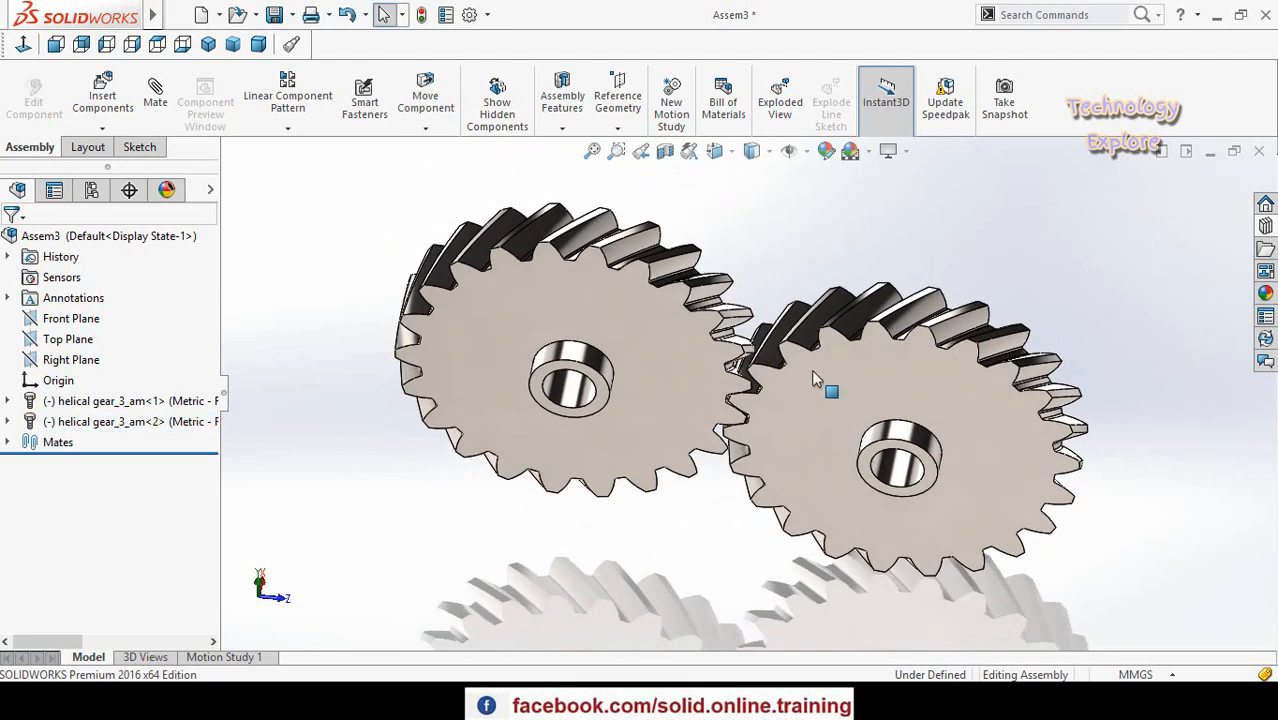
pyautogui.moveTo(811, 369); pyautogui.dragTo(843, 379, button='middle')
pyautogui.moveTo(698, 428); pyautogui.dragTo(742, 250, button='middle')
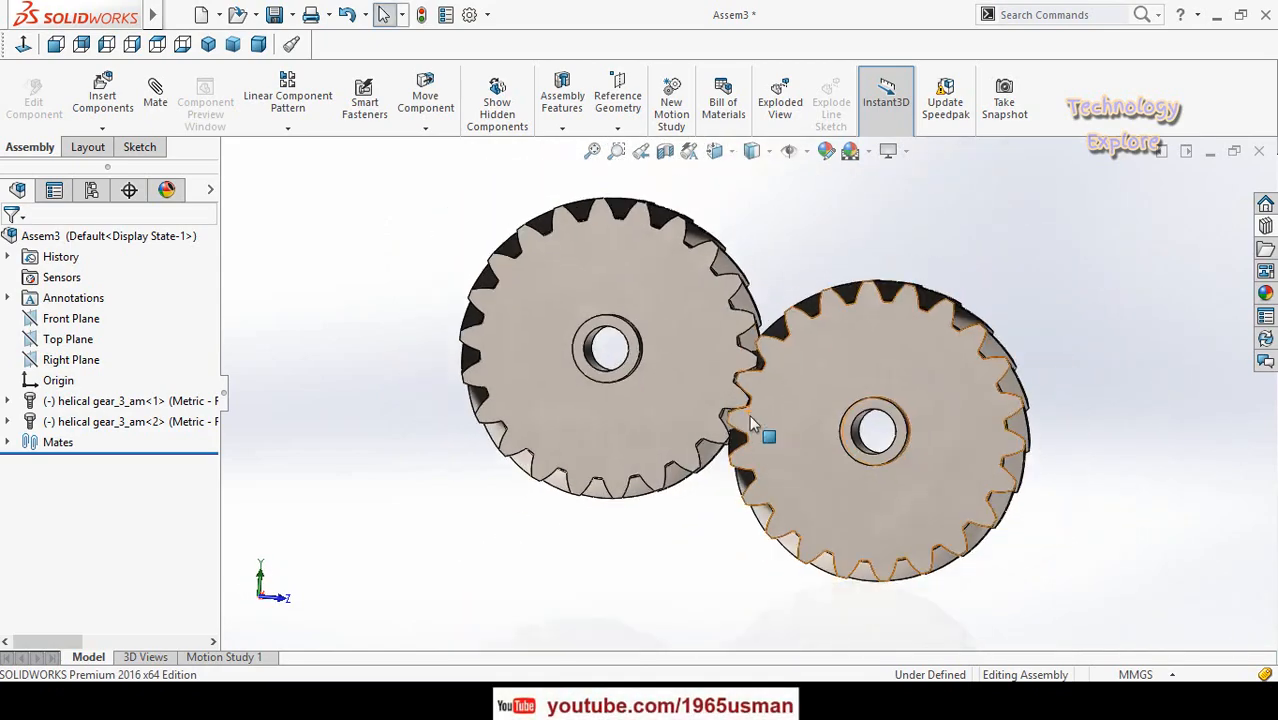
pyautogui.moveTo(749, 415); pyautogui.dragTo(691, 415, button='middle')
pyautogui.click(645, 372)
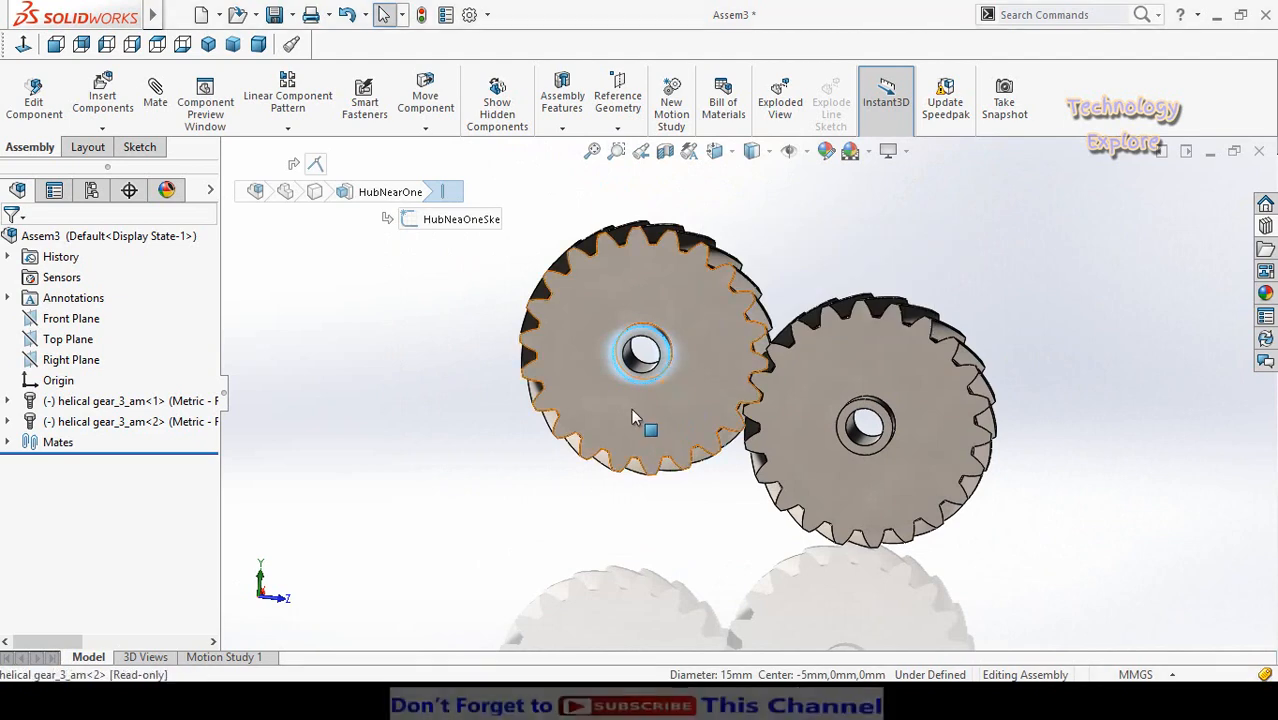
pyautogui.click(572, 402)
pyautogui.press('Delete')
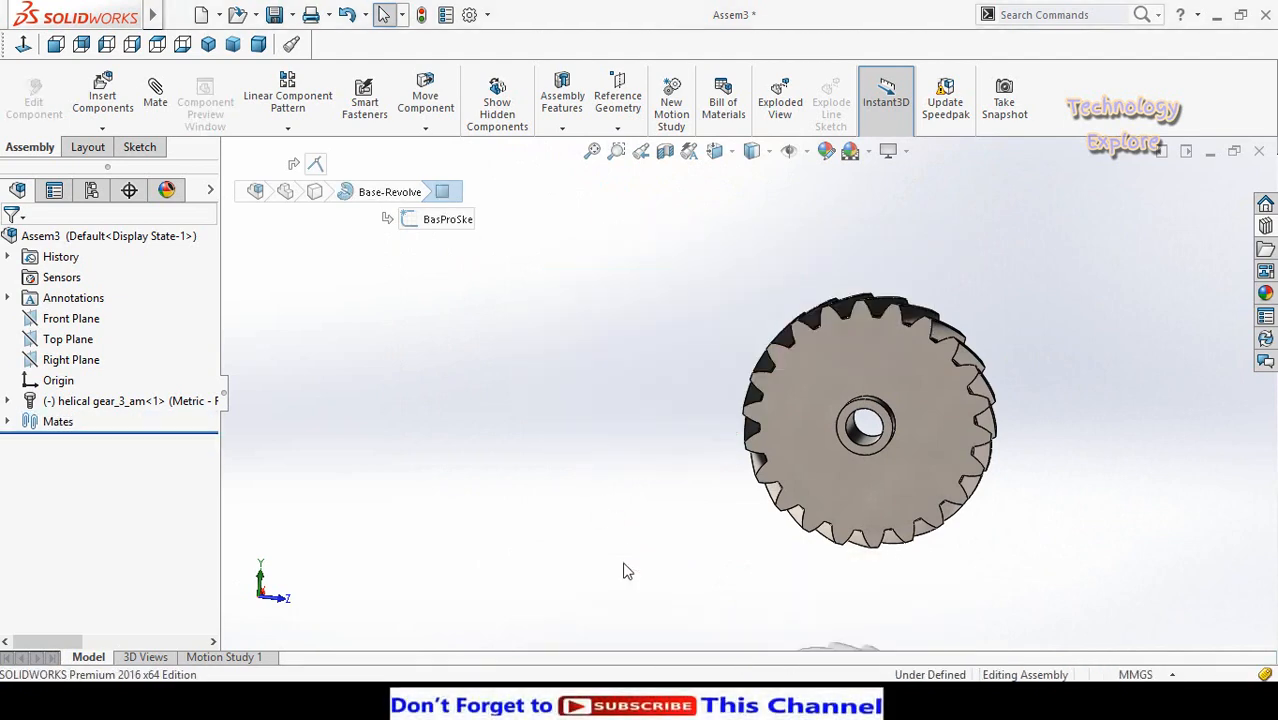
# Insert another ANSI Metric Helical Gear from the Toolbox beside the remaining gear
pyautogui.click(968, 424)
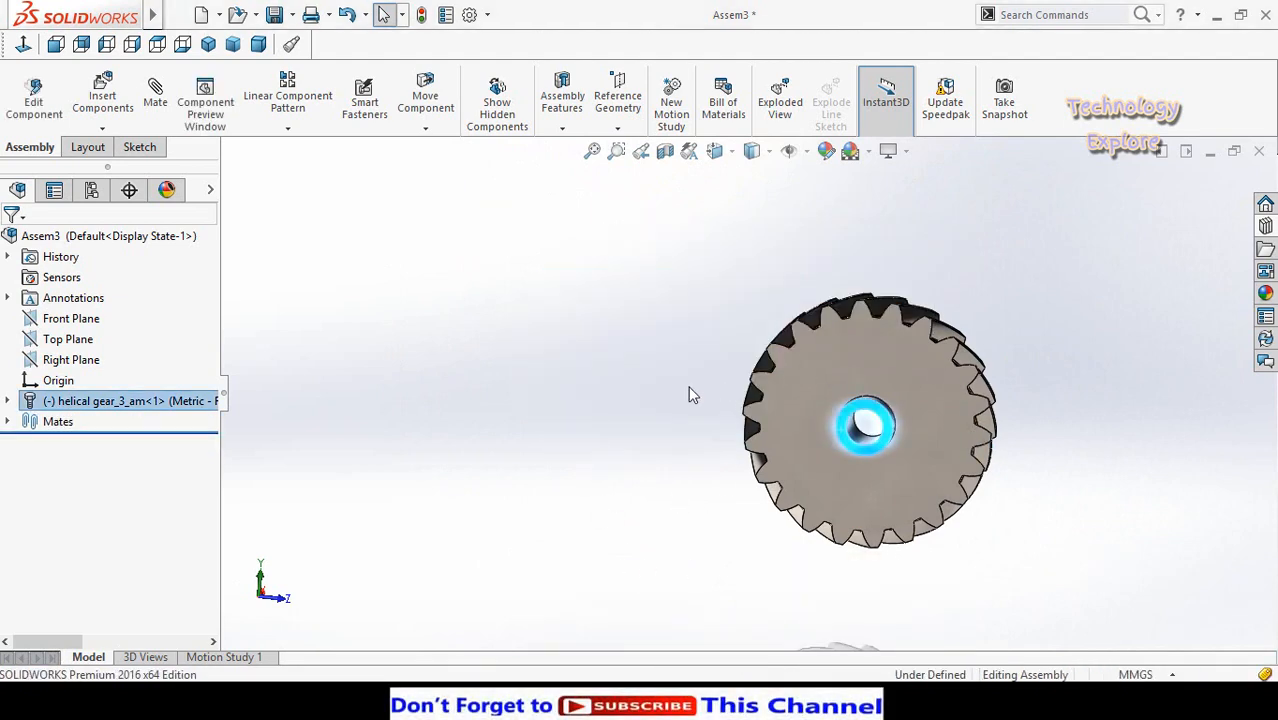
pyautogui.moveTo(688, 394); pyautogui.dragTo(716, 294, button='middle')
pyautogui.click(716, 294)
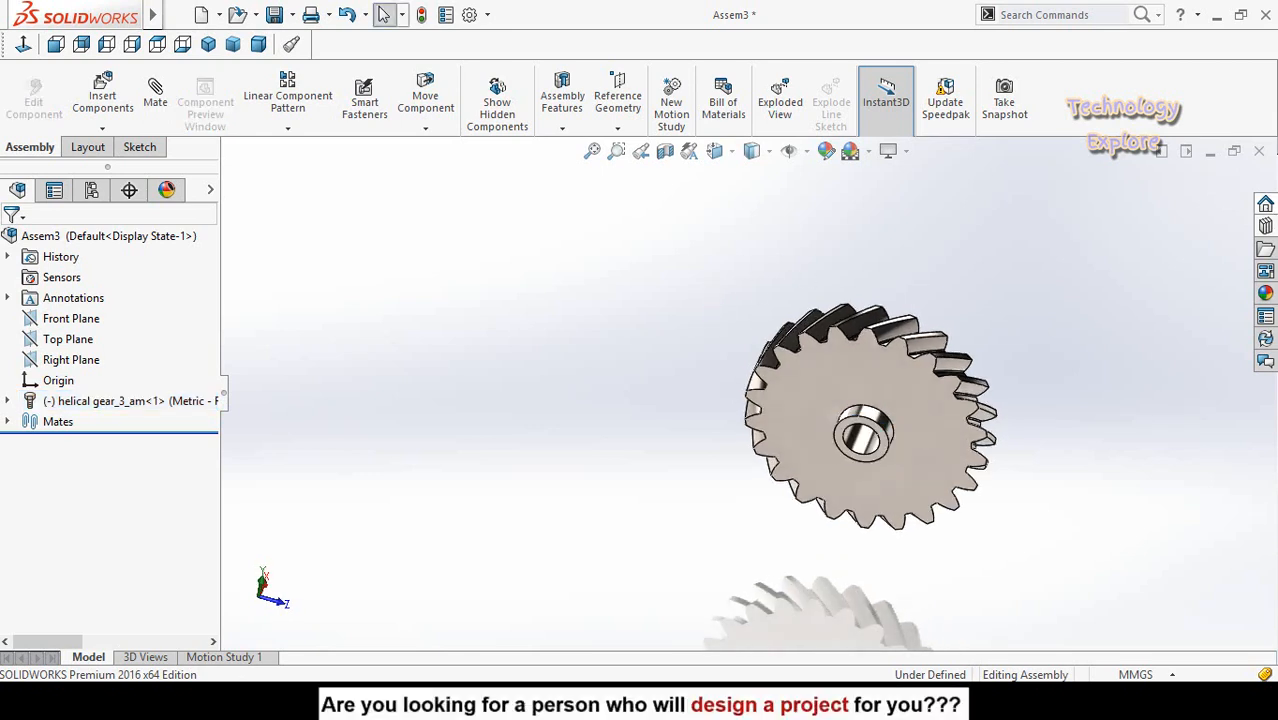
pyautogui.click(1266, 227)
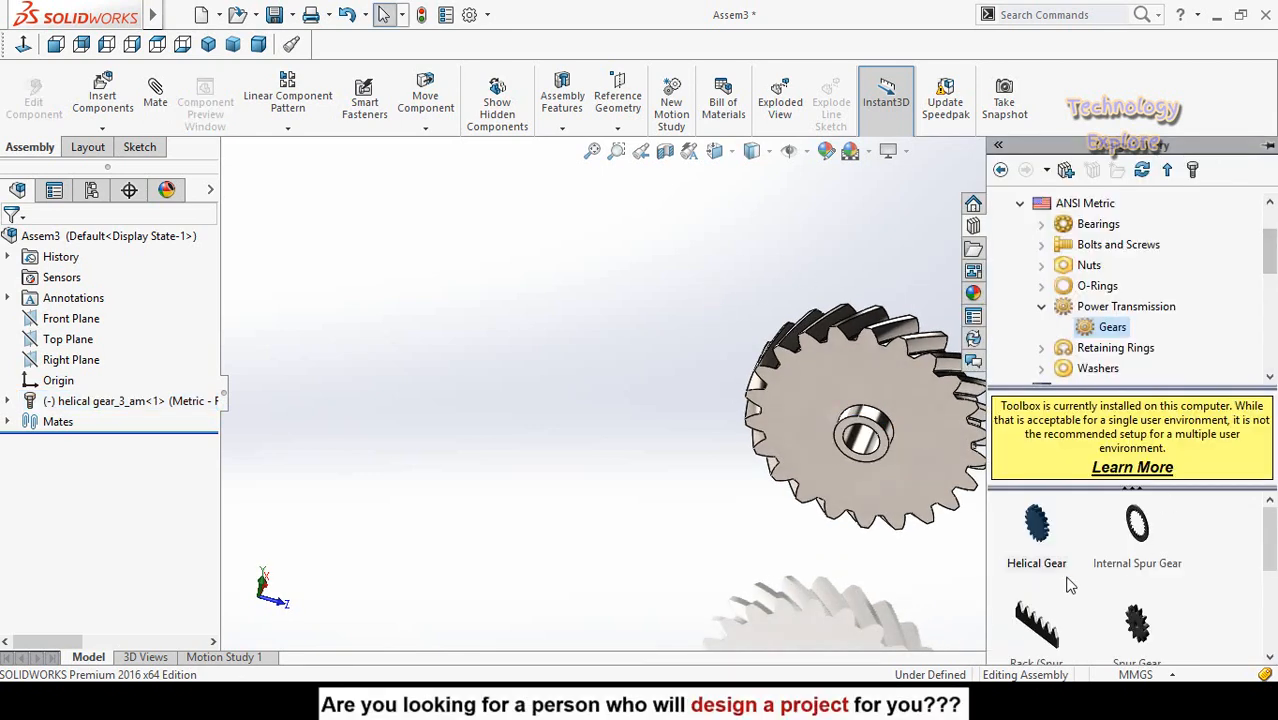
pyautogui.moveTo(1037, 535); pyautogui.dragTo(573, 417)
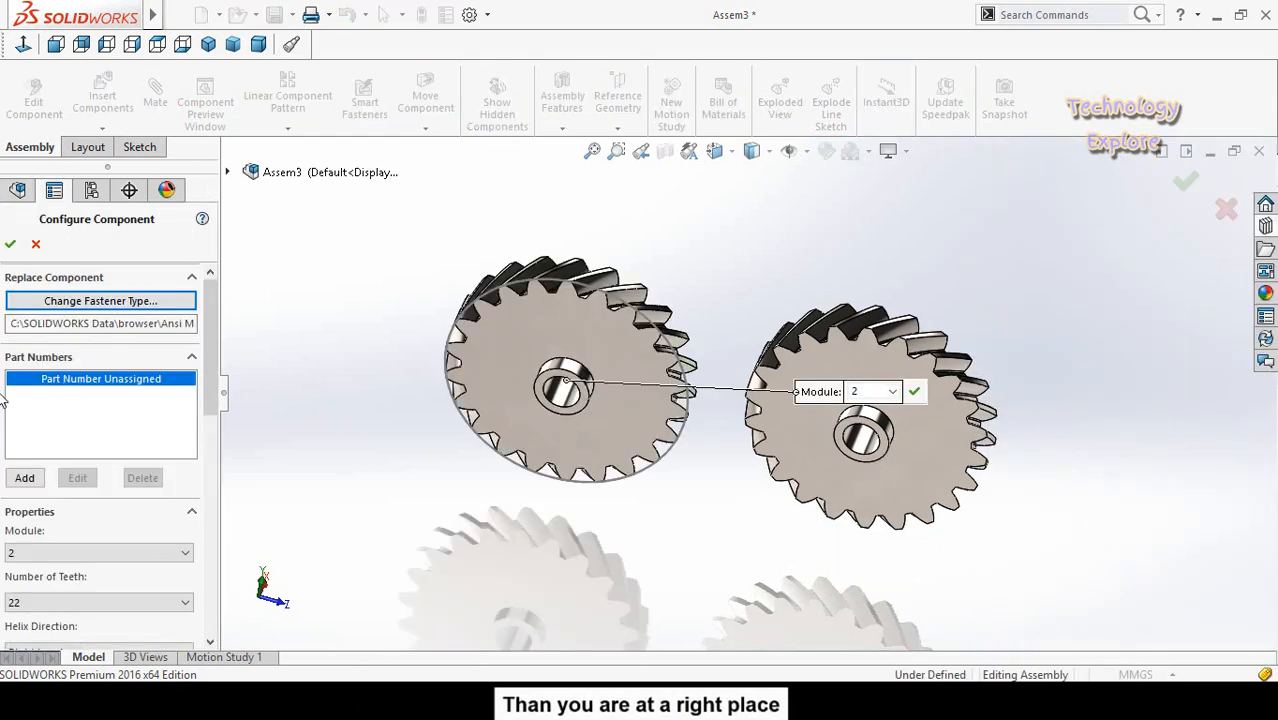
# Set the new gear's helix direction to Left hand and finish placing a single instance
pyautogui.scroll(-6, 10, 400)
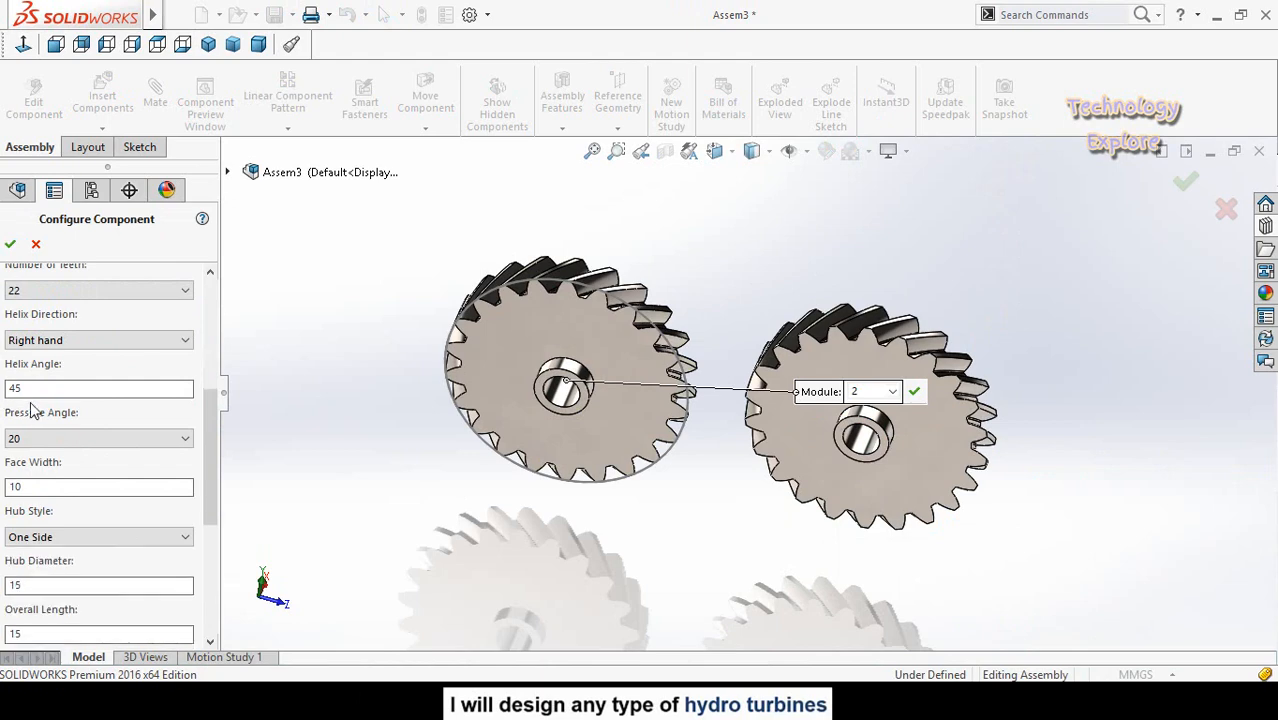
pyautogui.scroll(2, 206, 443)
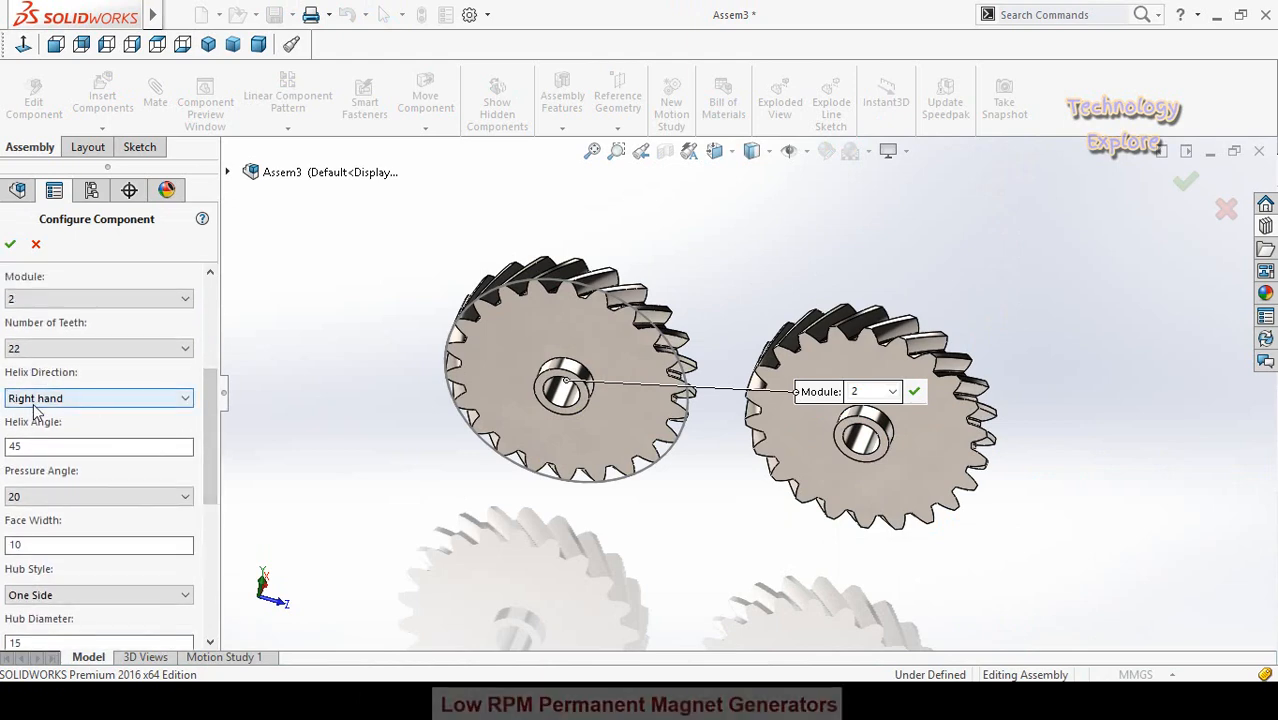
pyautogui.click(36, 400)
pyautogui.click(46, 428)
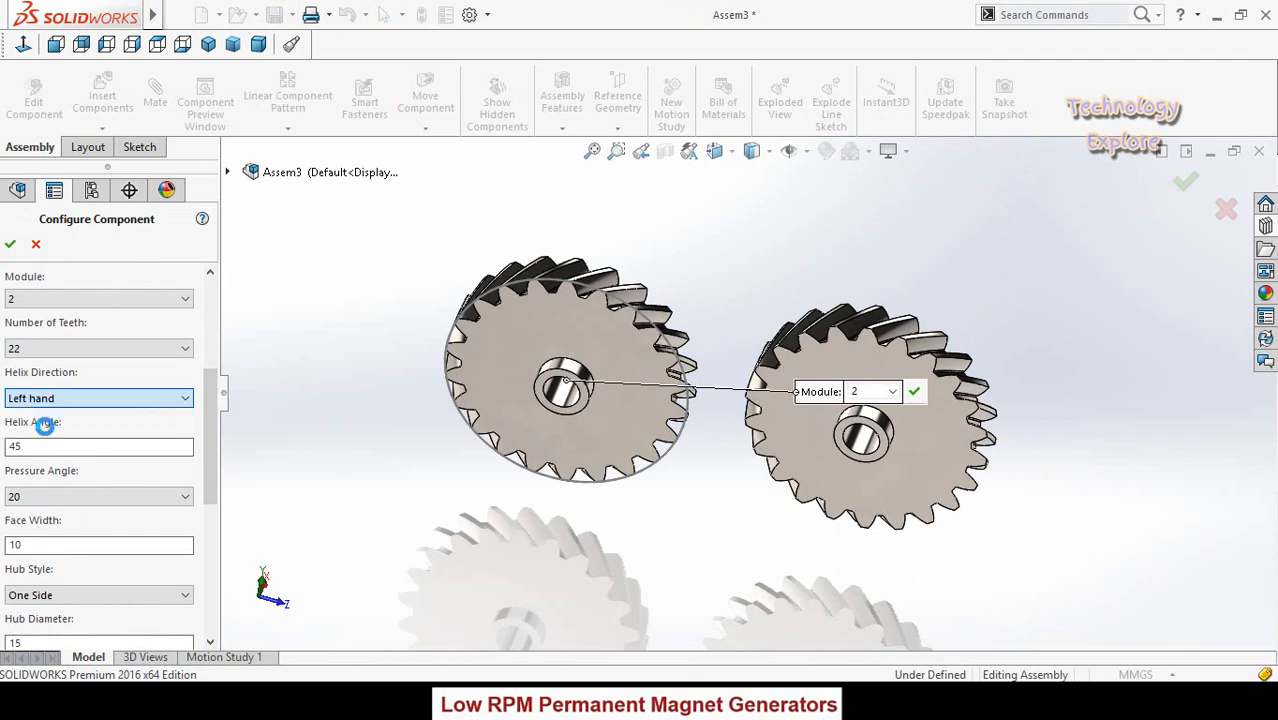
pyautogui.click(11, 244)
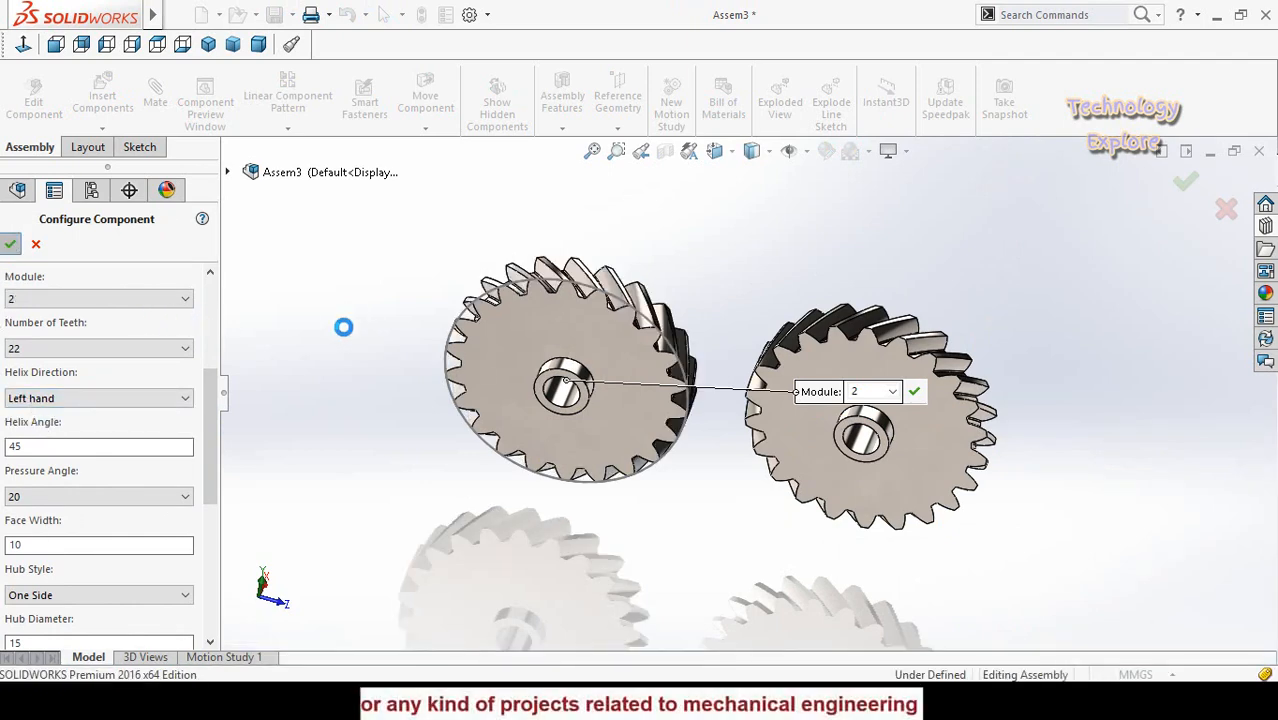
pyautogui.click(11, 245)
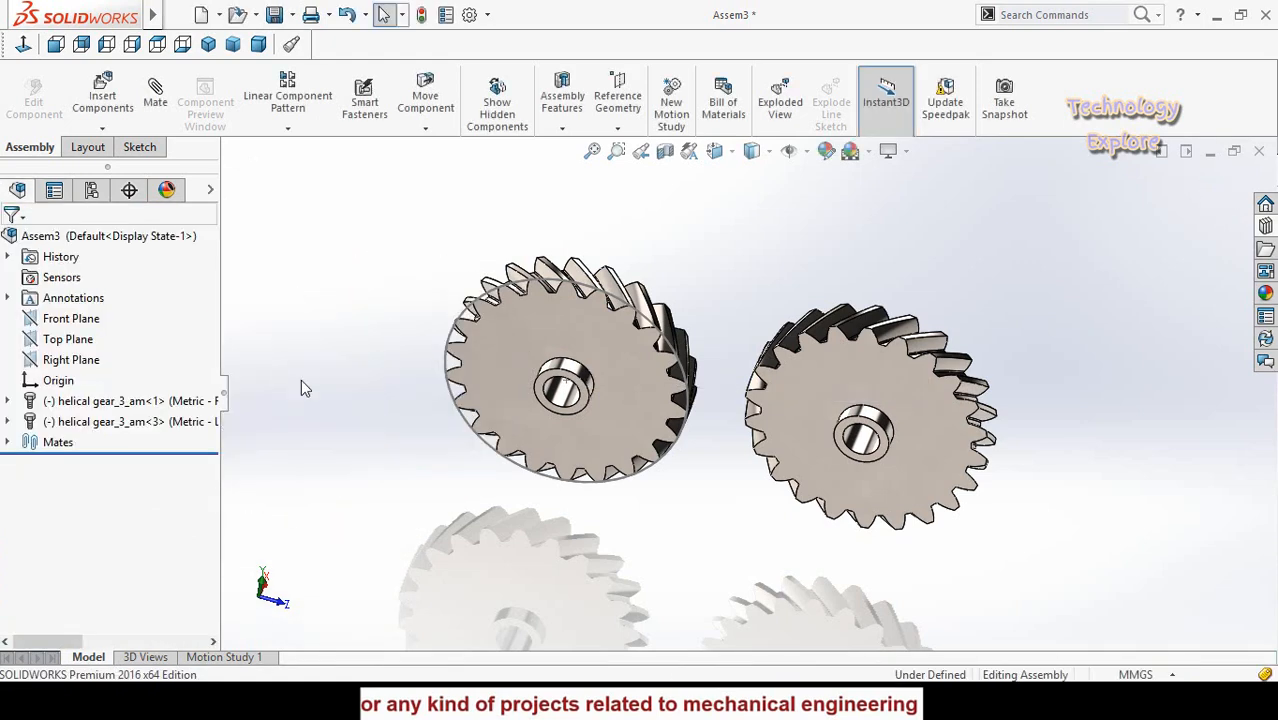
# Hide the sketch circle displayed around the teeth of the new left-hand gear
pyautogui.scroll(-3, 713, 330)
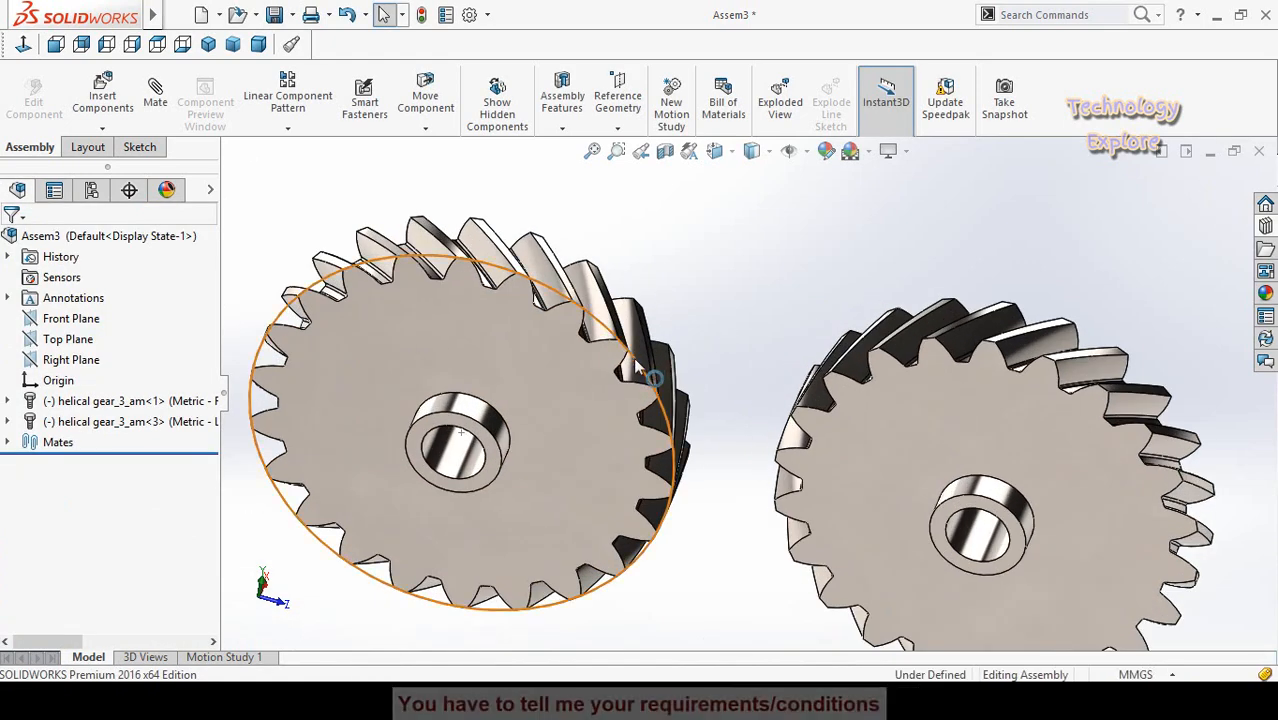
pyautogui.click(636, 370)
pyautogui.click(732, 458)
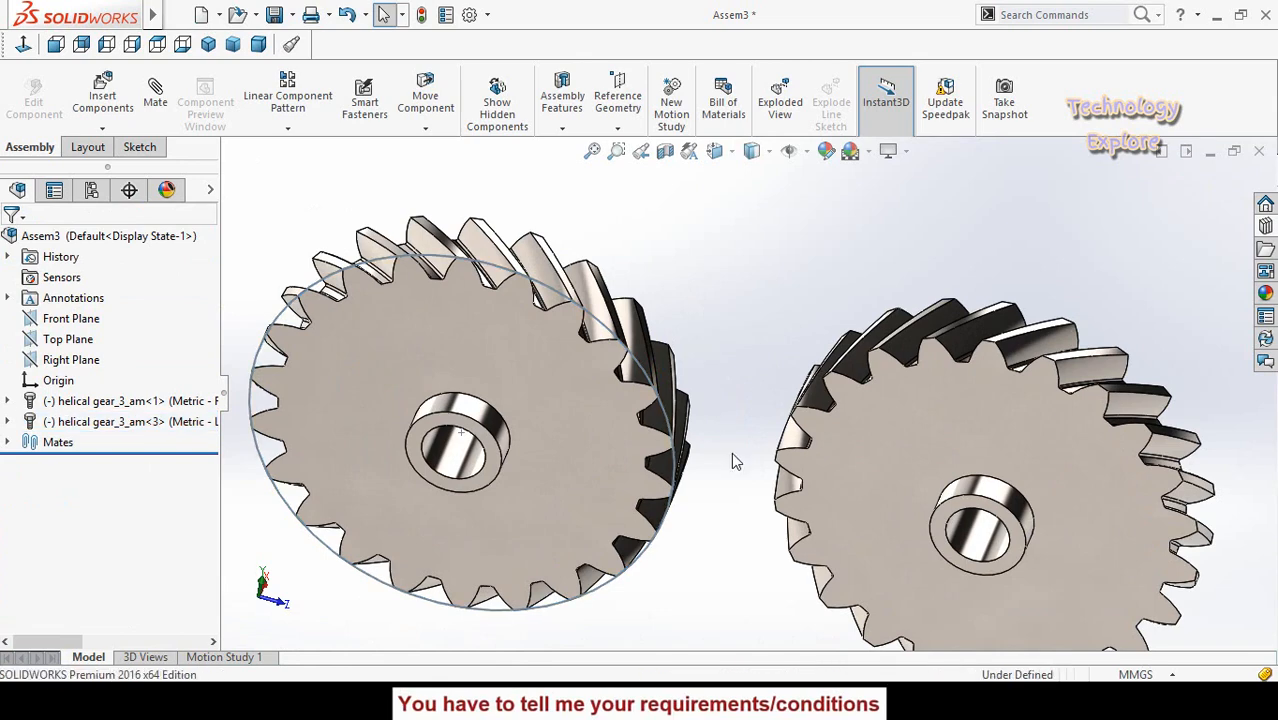
pyautogui.scroll(3, 714, 367)
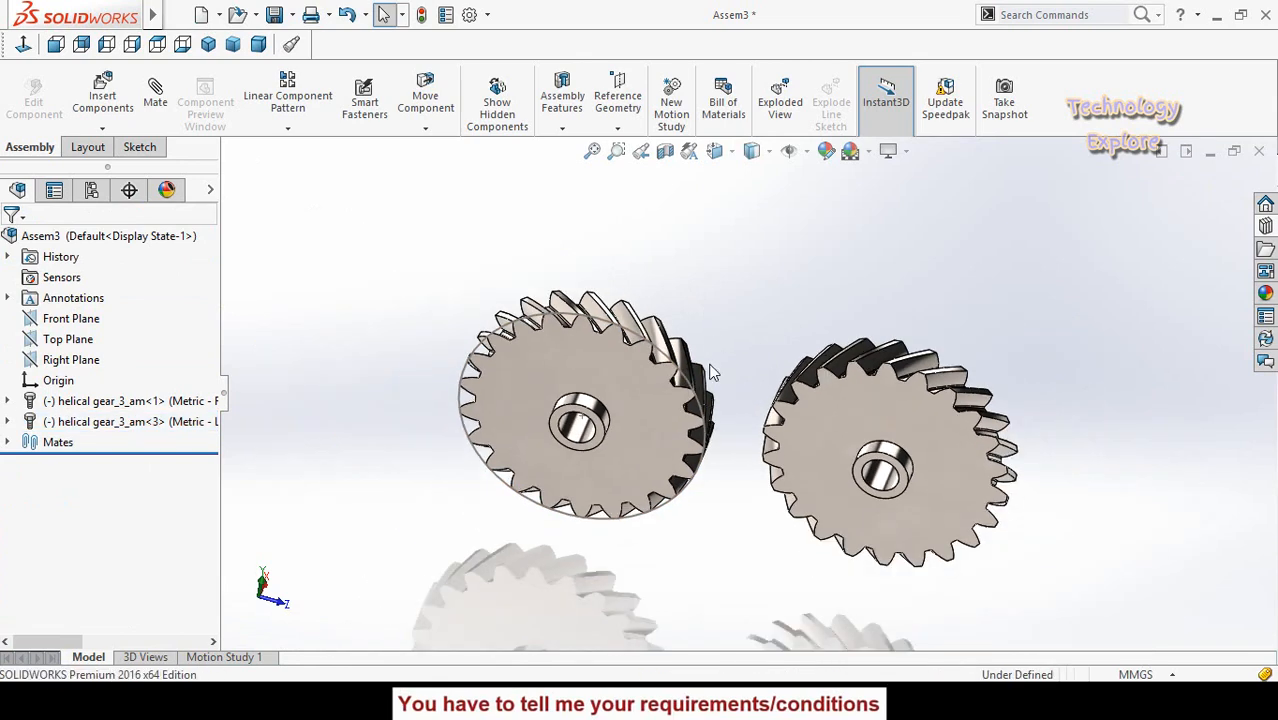
pyautogui.moveTo(712, 369)
pyautogui.mouseDown(button='middle')
pyautogui.moveTo(736, 257)
pyautogui.moveTo(706, 378)
pyautogui.mouseUp(button='middle')
pyautogui.scroll(-5, 702, 378)
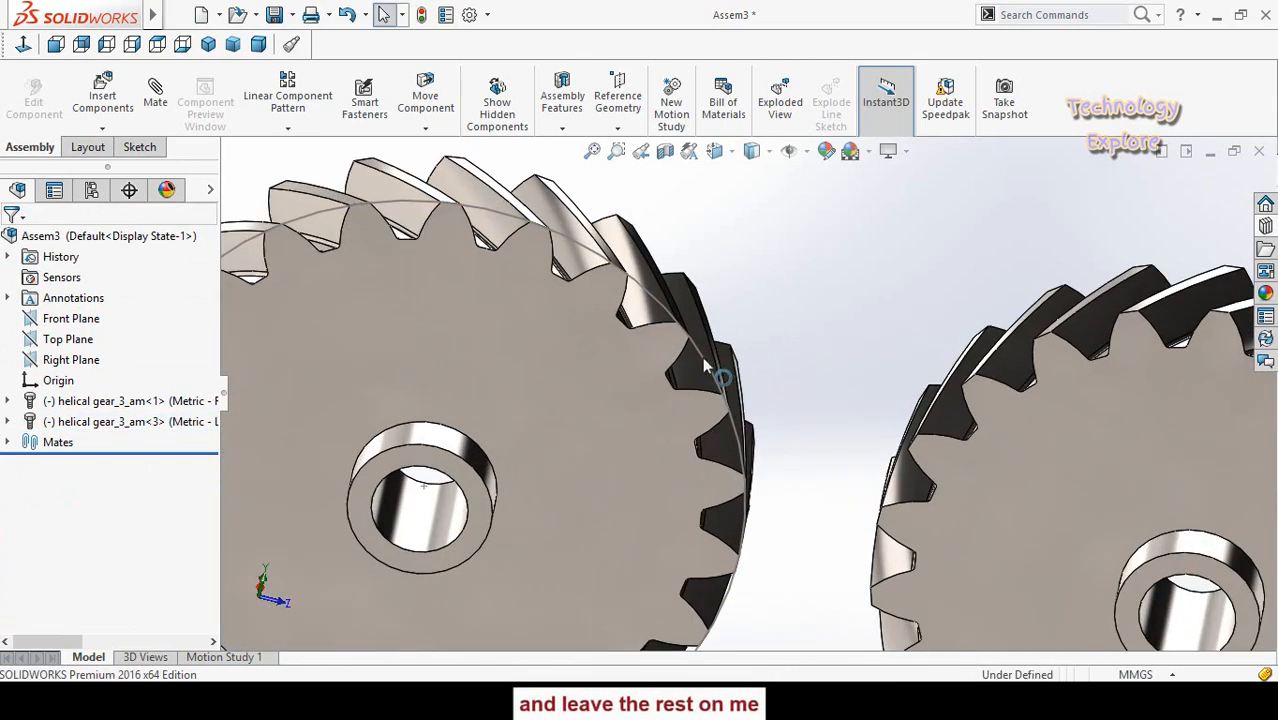
pyautogui.click(704, 364)
pyautogui.click(795, 428)
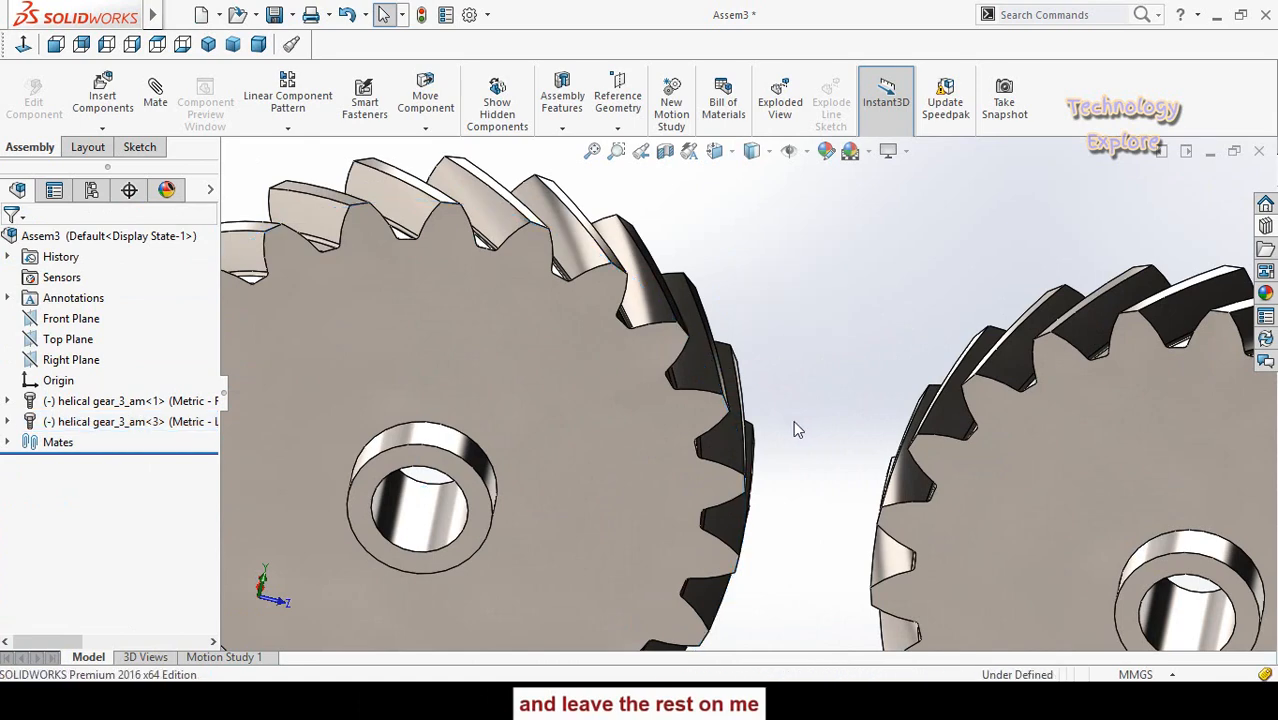
# Add a Coincident mate between the flat back faces of the two helical gears
pyautogui.scroll(6, 795, 429)
pyautogui.moveTo(794, 444); pyautogui.dragTo(744, 523, button='middle')
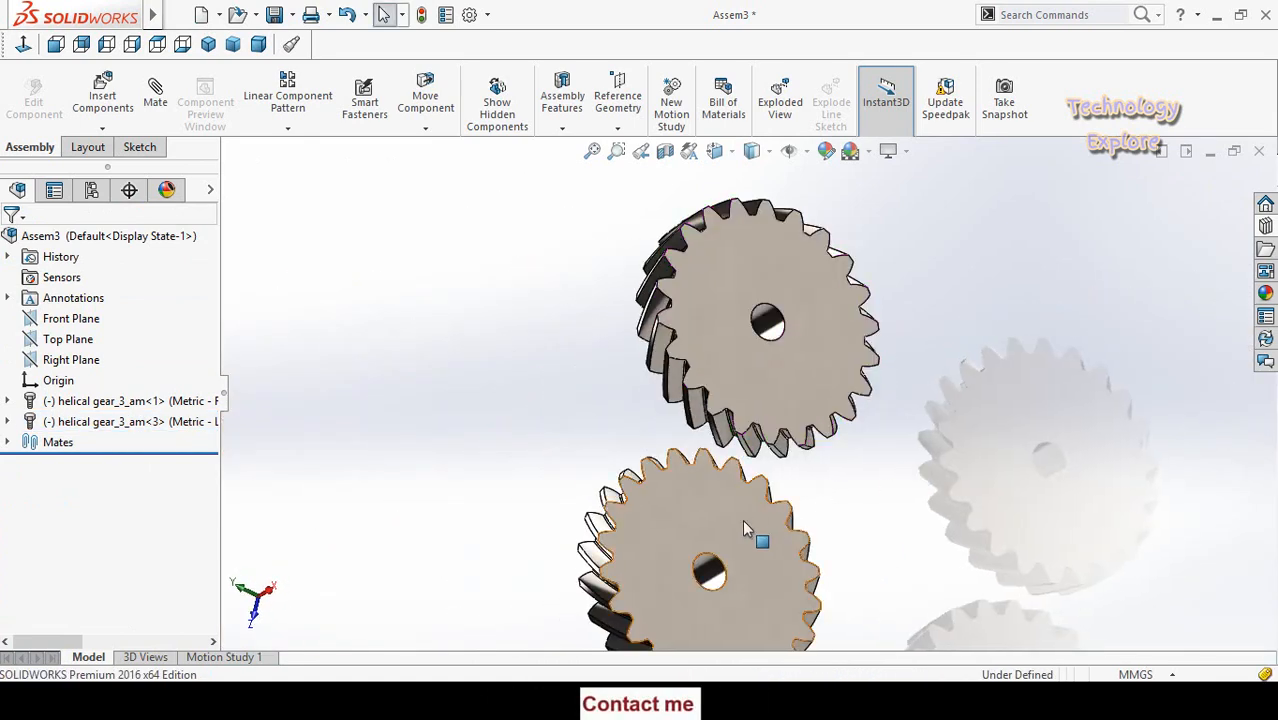
pyautogui.click(750, 522)
pyautogui.keyDown('ctrl'); pyautogui.click(767, 395); pyautogui.keyUp('ctrl')
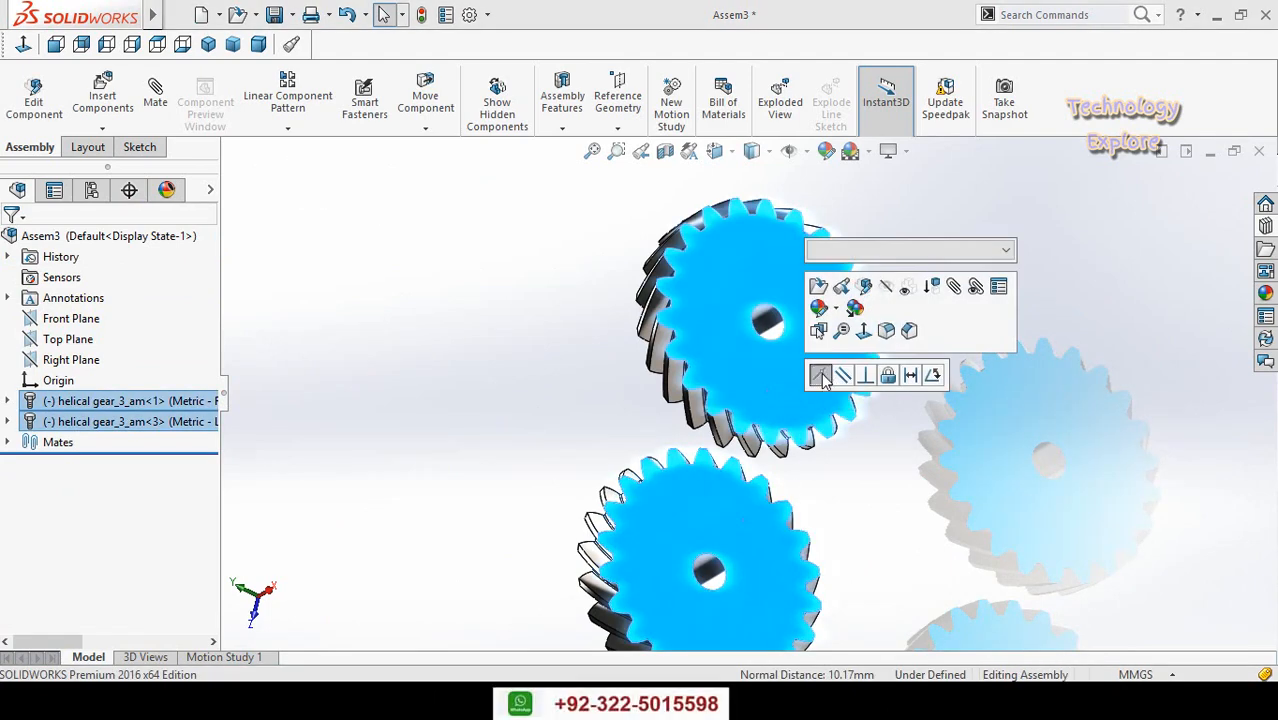
pyautogui.click(822, 378)
# In the Left view, move the left-hand gear towards the other gear until their teeth mesh
pyautogui.moveTo(893, 475); pyautogui.dragTo(873, 281, button='middle')
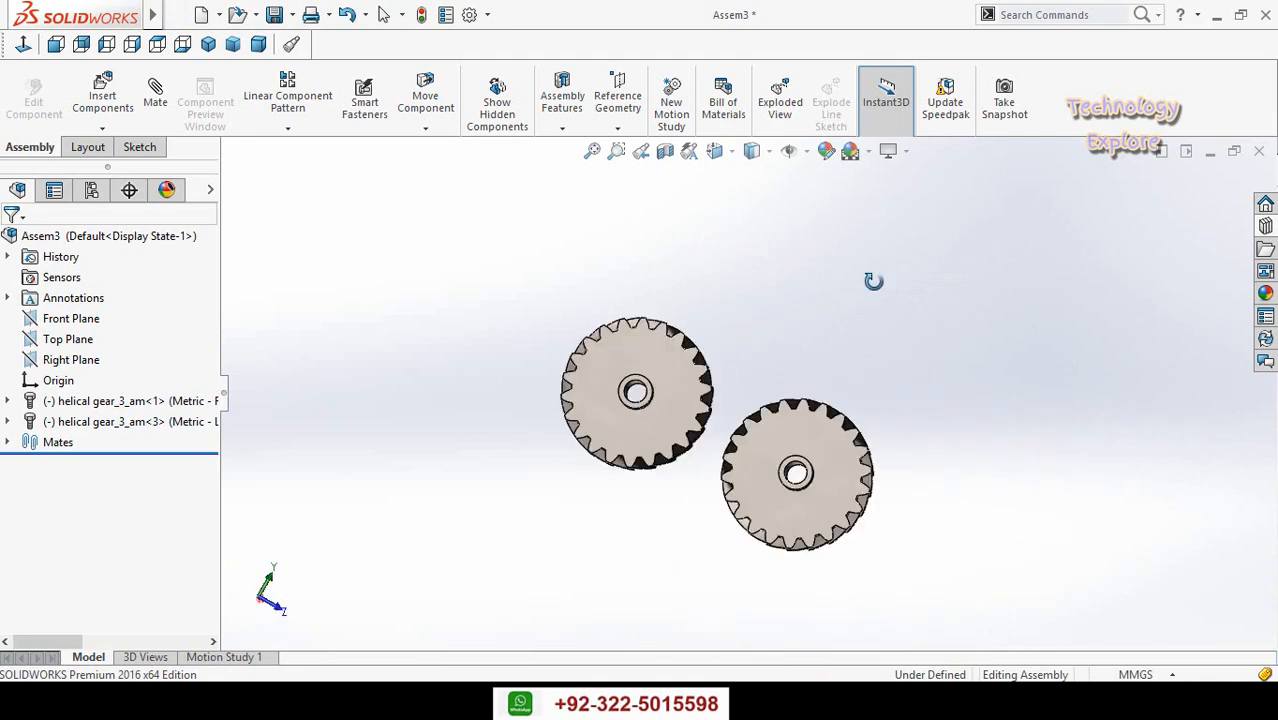
pyautogui.press('space')
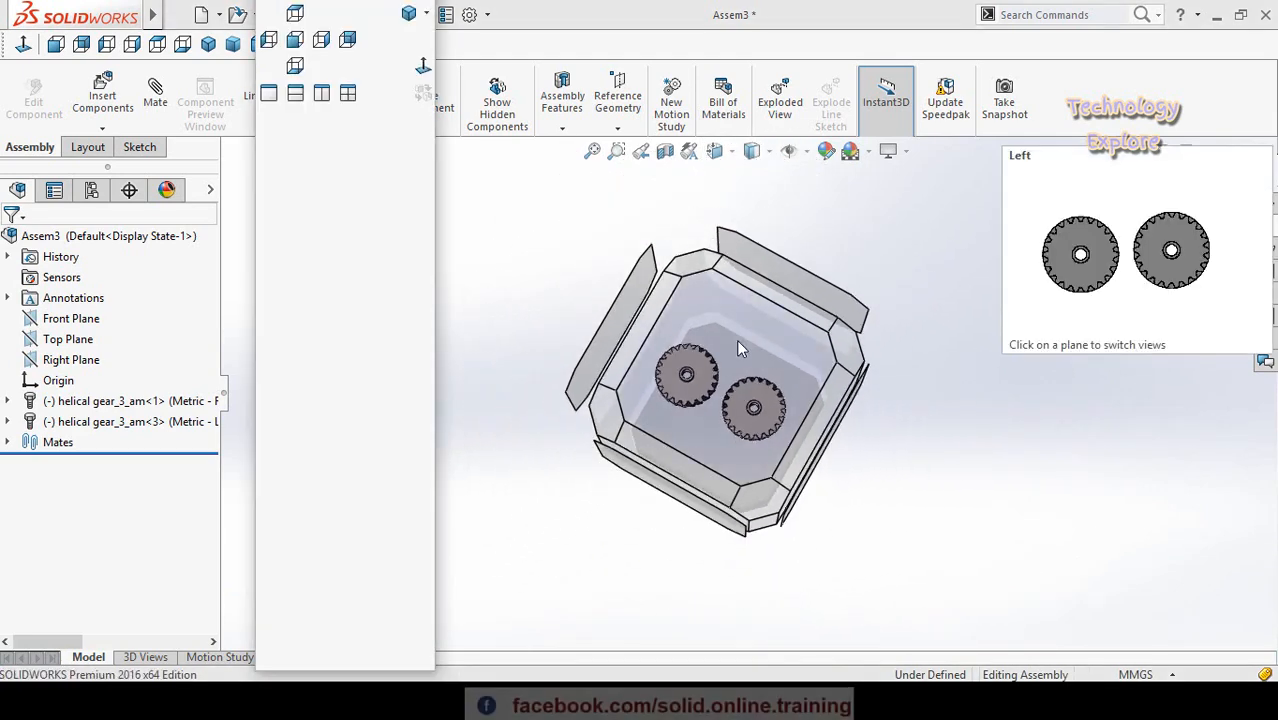
pyautogui.click(729, 340)
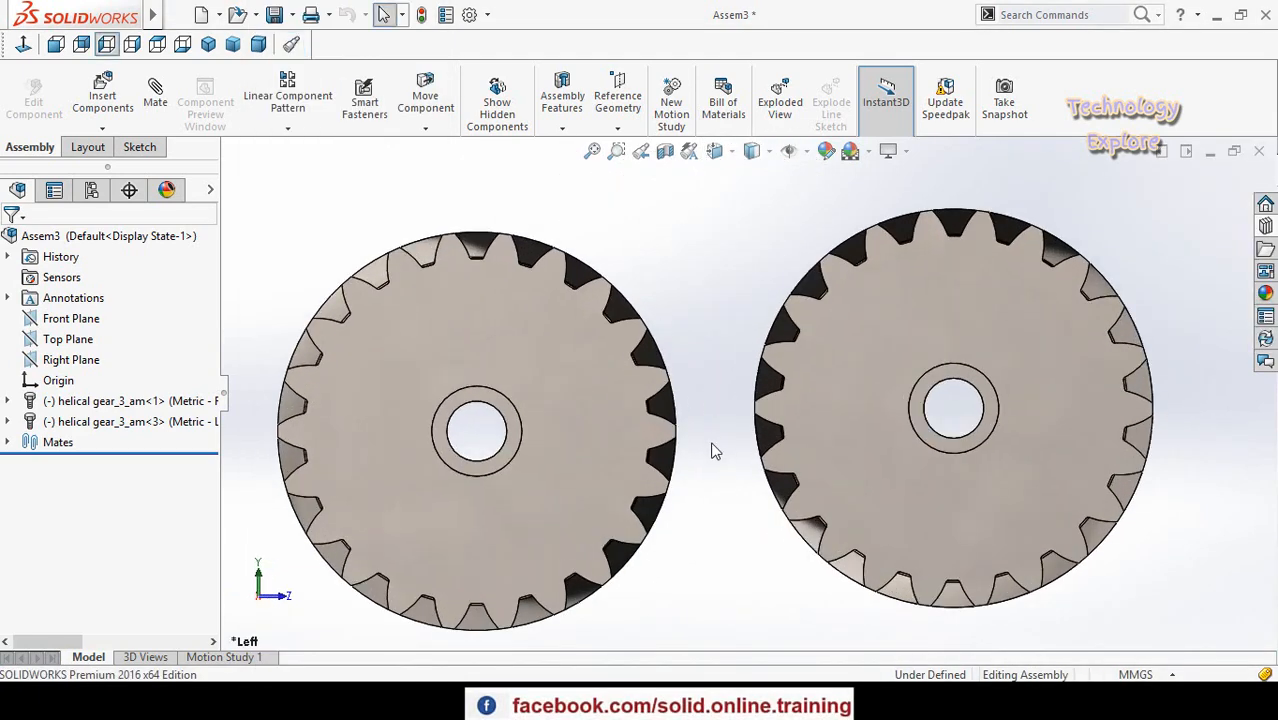
pyautogui.moveTo(676, 455); pyautogui.dragTo(816, 447)
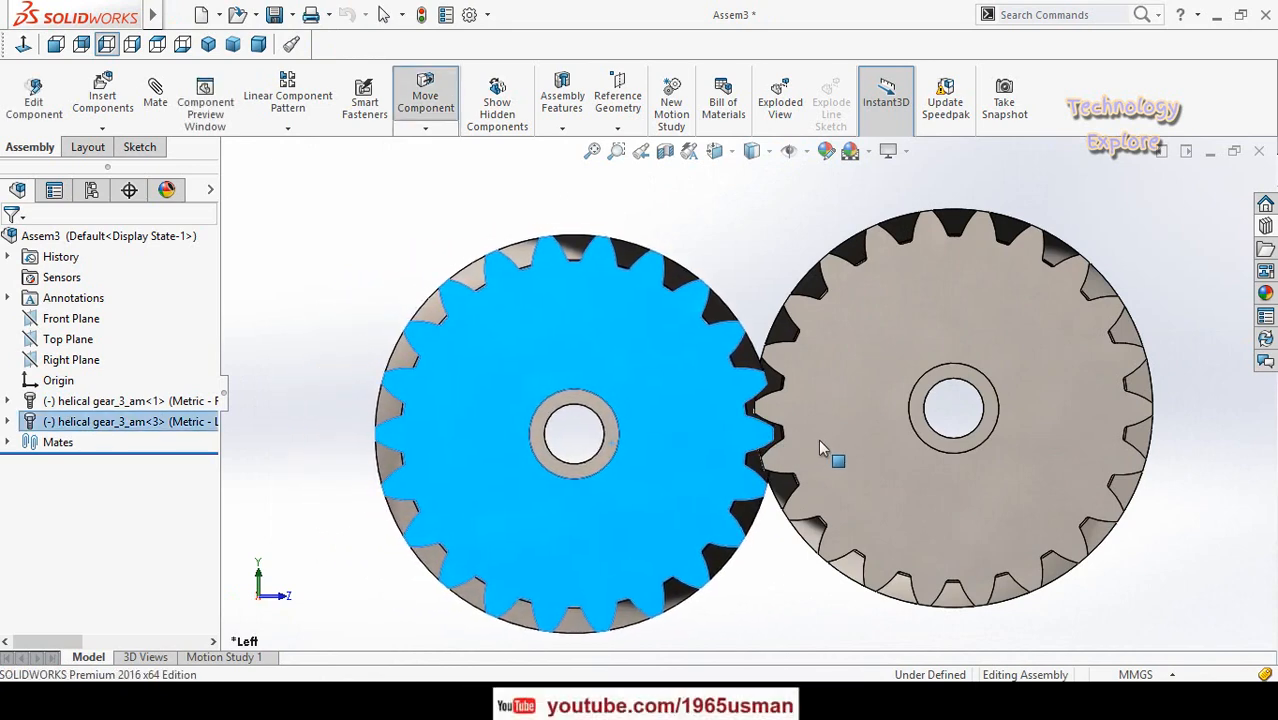
pyautogui.moveTo(818, 439); pyautogui.dragTo(819, 442)
pyautogui.press('Escape')
pyautogui.press('z')
pyautogui.click(766, 586)
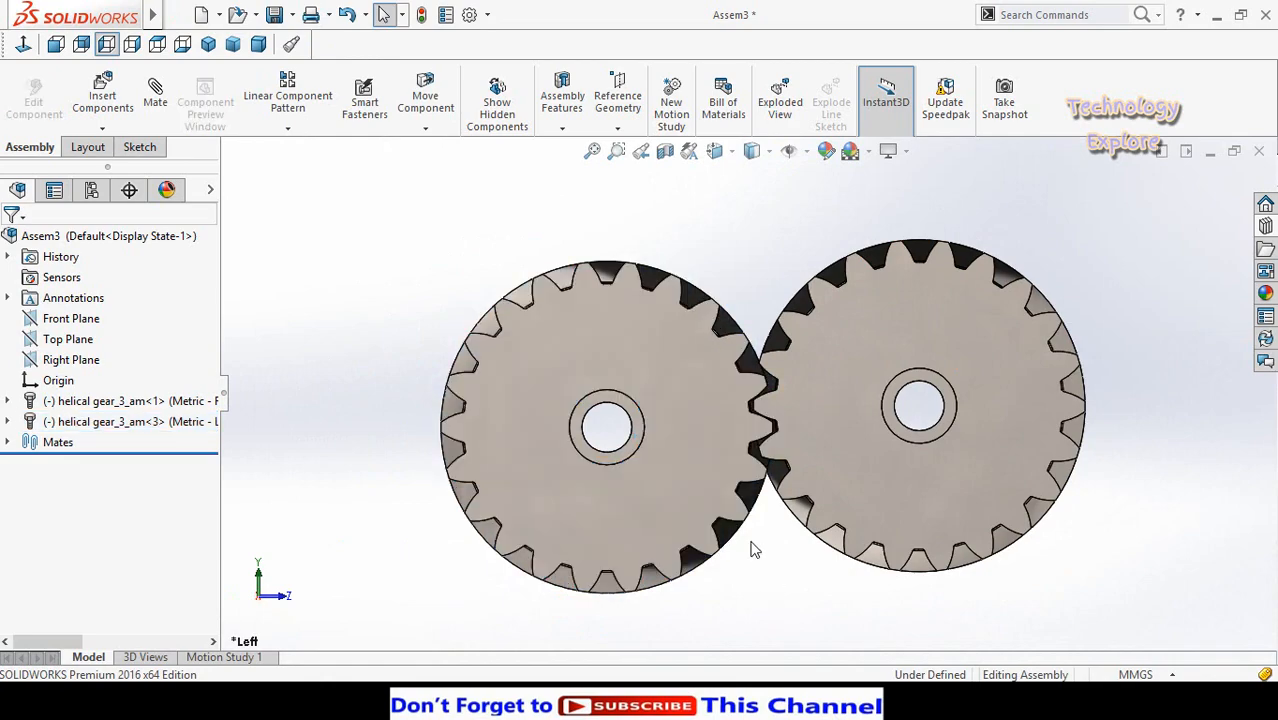
# Examine from the side and front how the opposite-hand helical teeth of the two gears engage
pyautogui.moveTo(796, 408); pyautogui.dragTo(858, 677, button='middle')
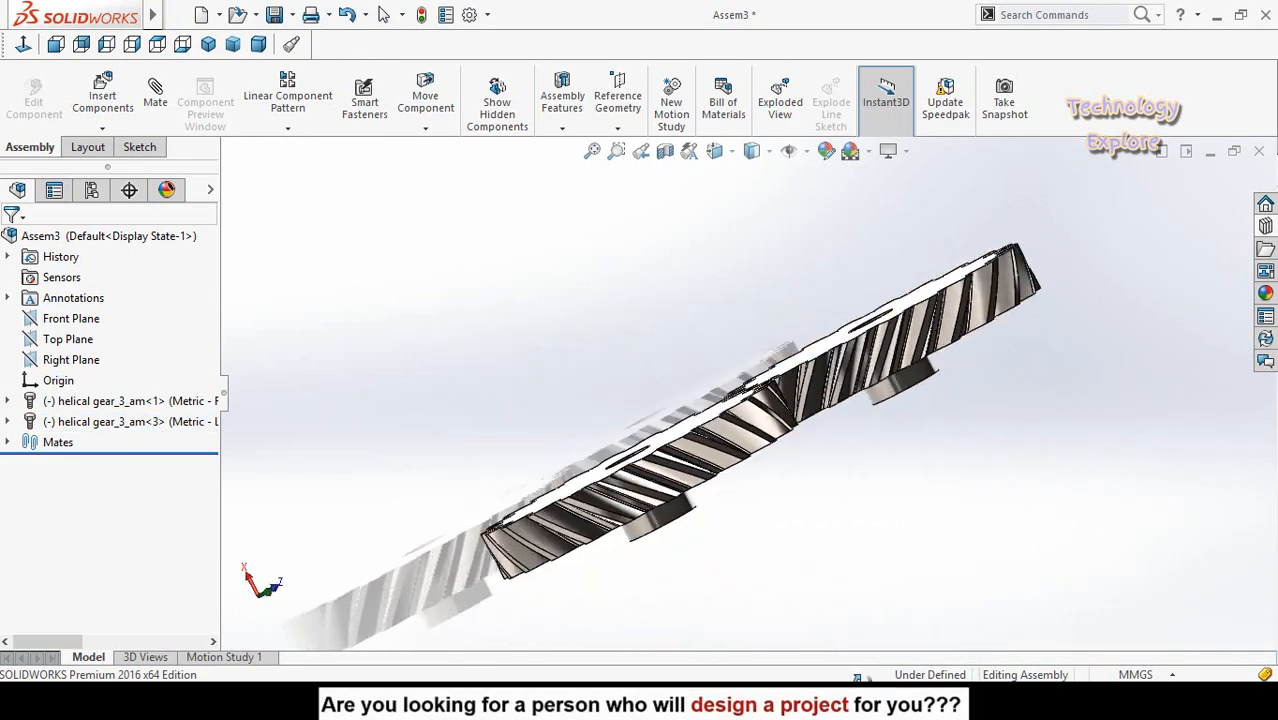
pyautogui.moveTo(827, 383); pyautogui.dragTo(716, 554, button='middle')
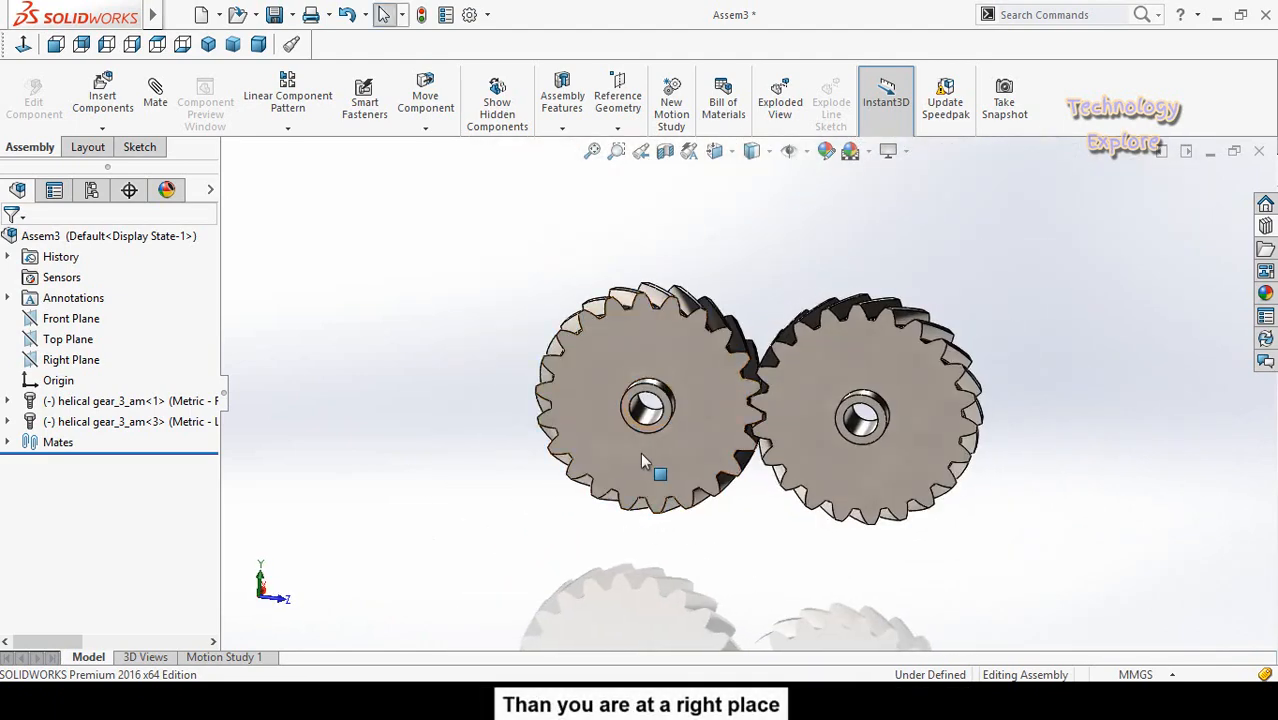
pyautogui.scroll(-3, 643, 462)
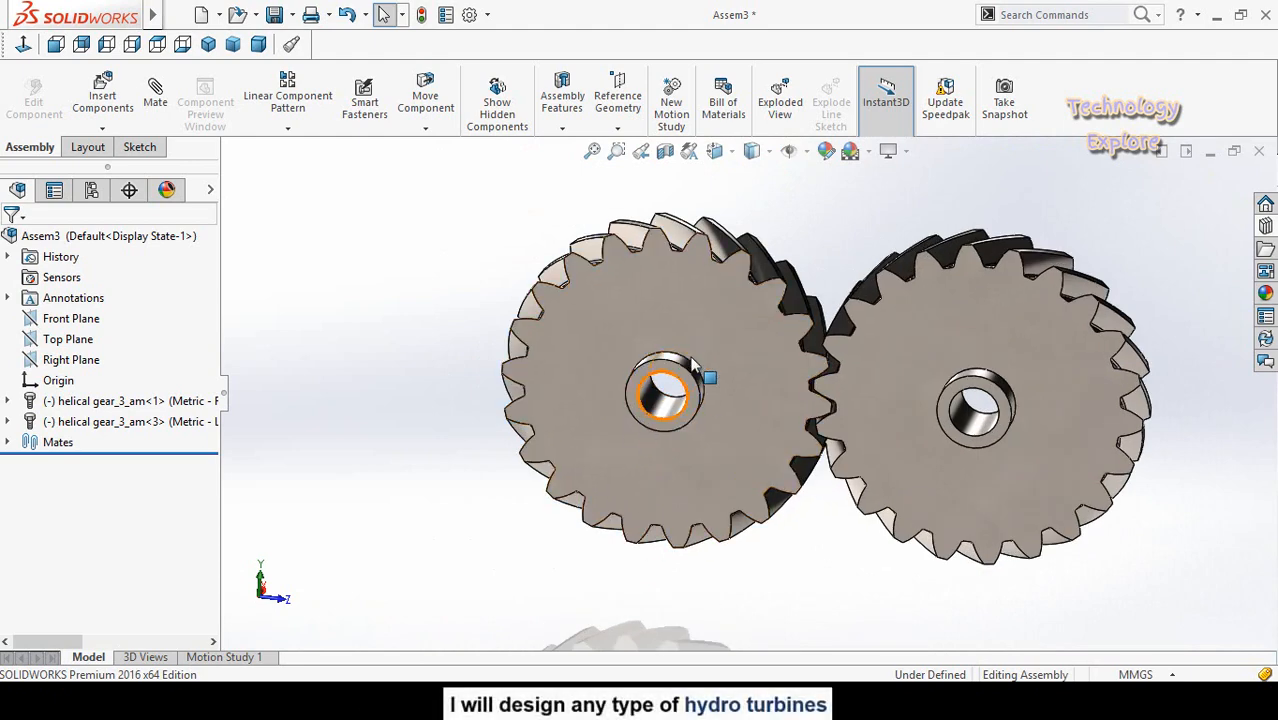
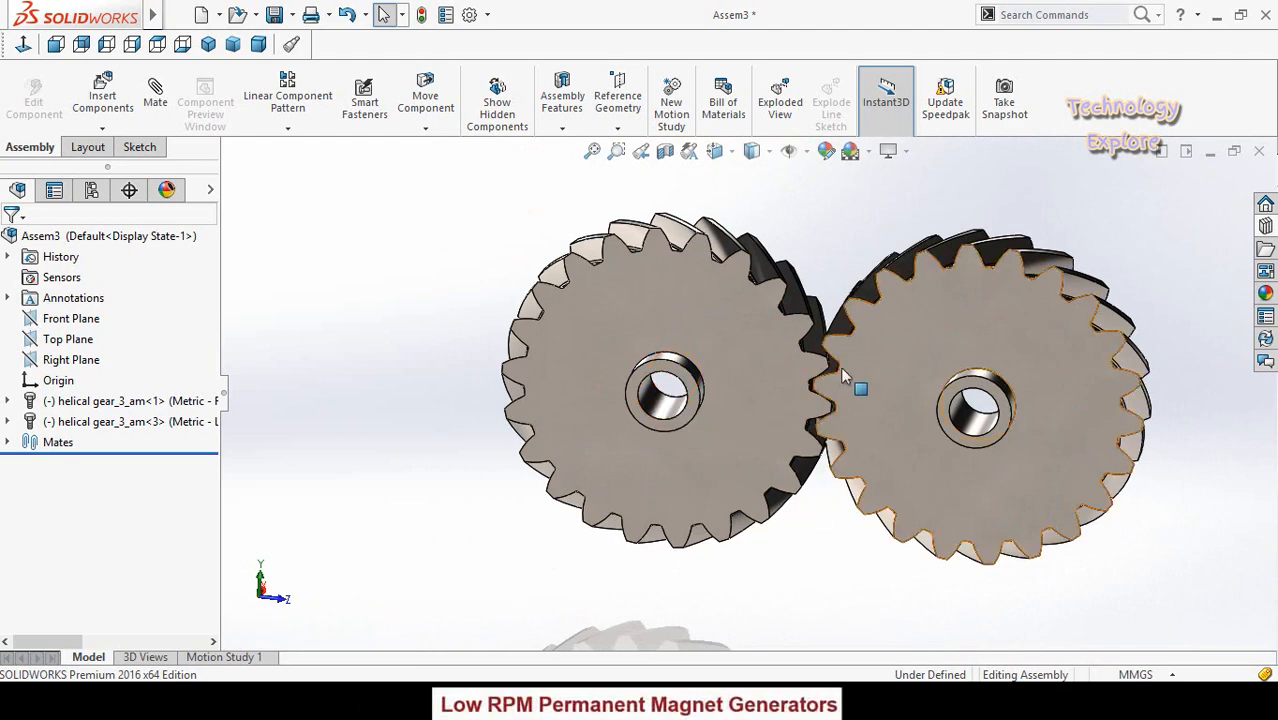
# Open a new sketch on the assembly's Right Plane
pyautogui.scroll(-3, 842, 366)
pyautogui.scroll(3, 860, 500)
pyautogui.moveTo(858, 538); pyautogui.dragTo(722, 587, button='middle')
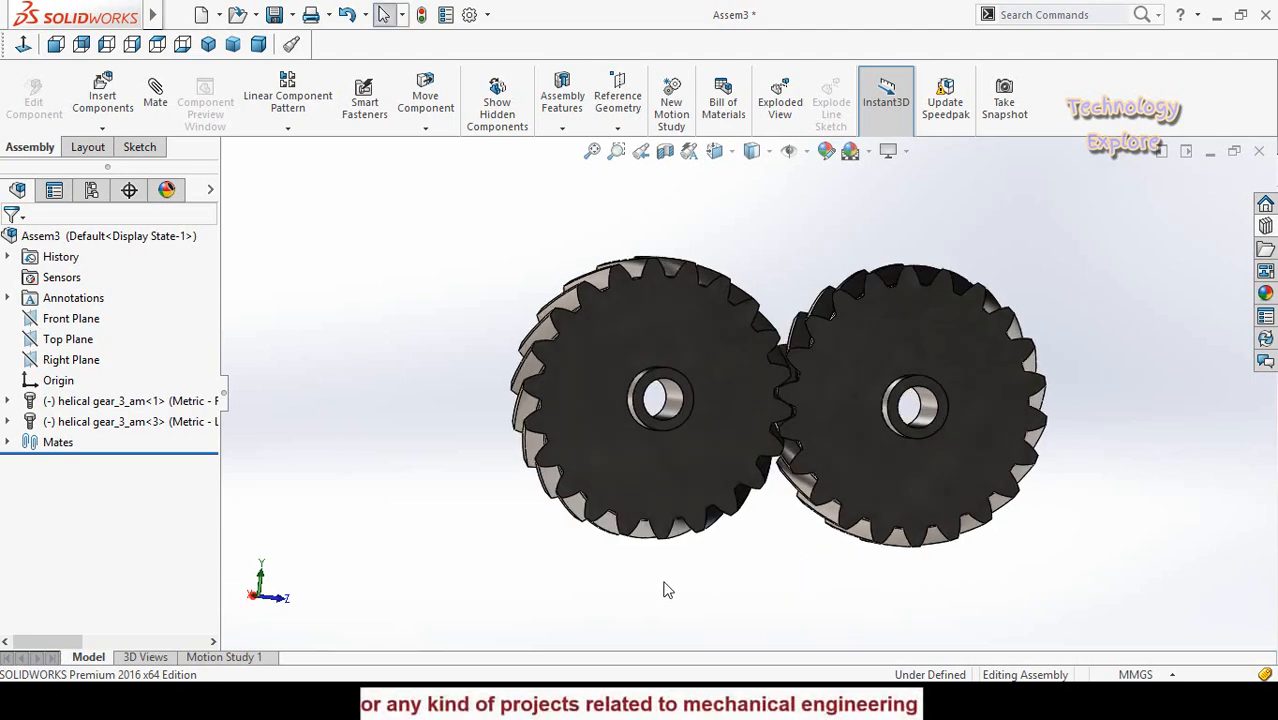
pyautogui.click(72, 360)
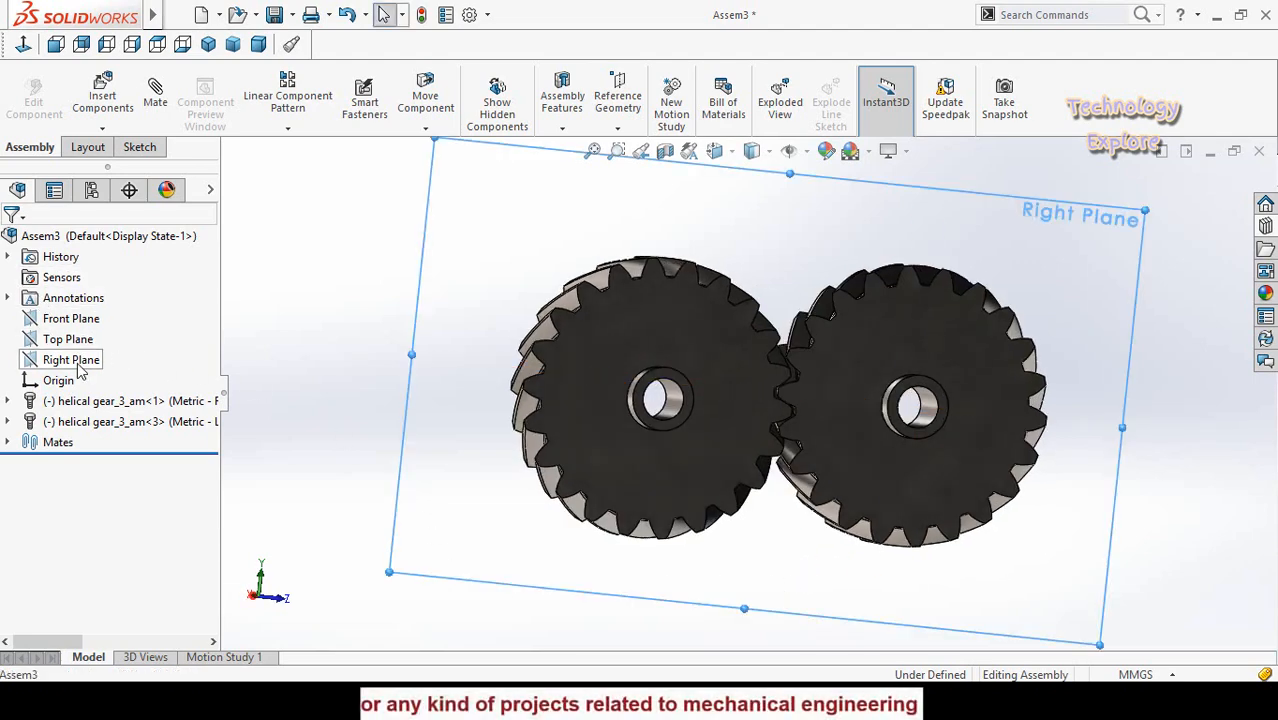
pyautogui.click(91, 336)
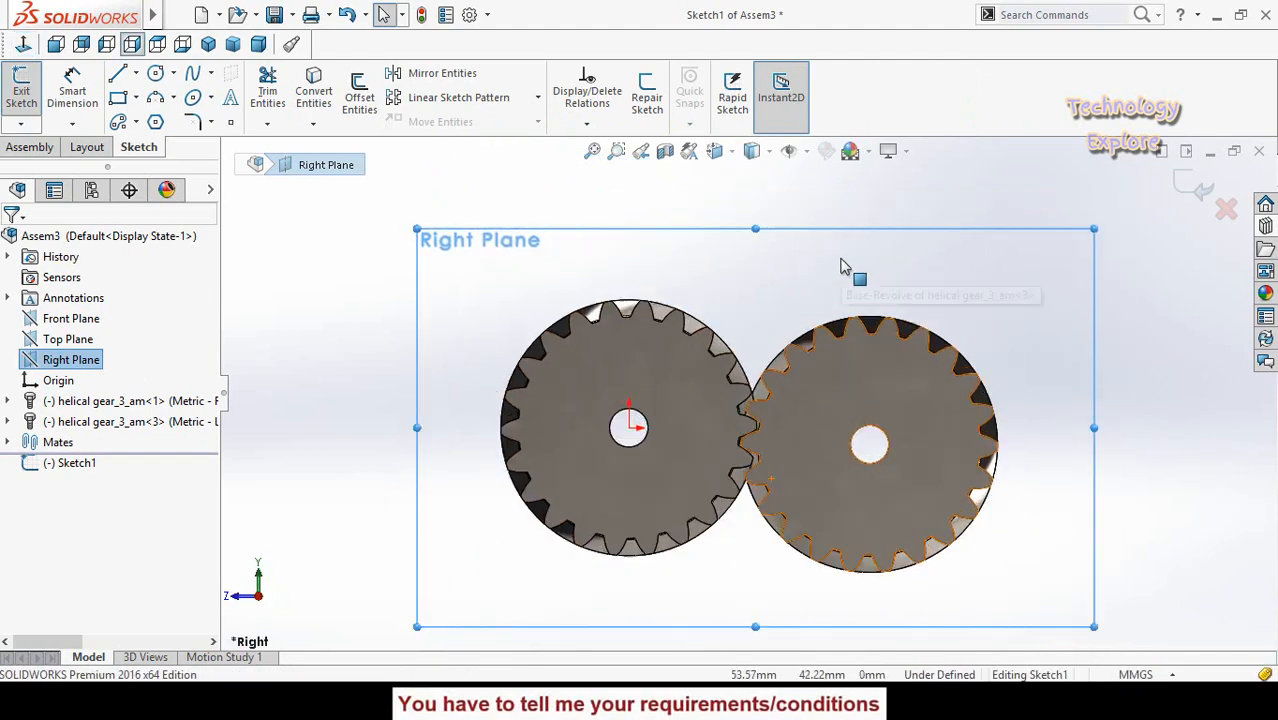
pyautogui.click(1041, 397)
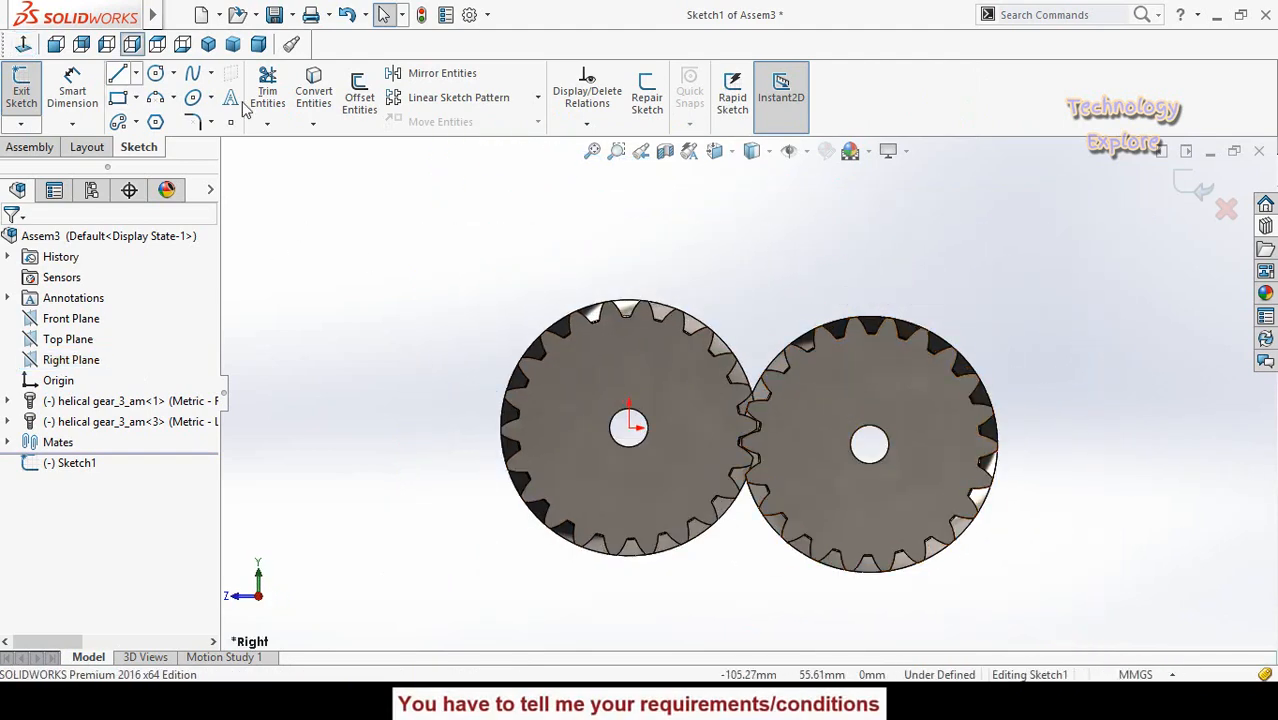
# Sketch a line from the origin at one gear's bore centre to the bore centre of the other gear
pyautogui.click(130, 77)
pyautogui.scroll(-3, 605, 447)
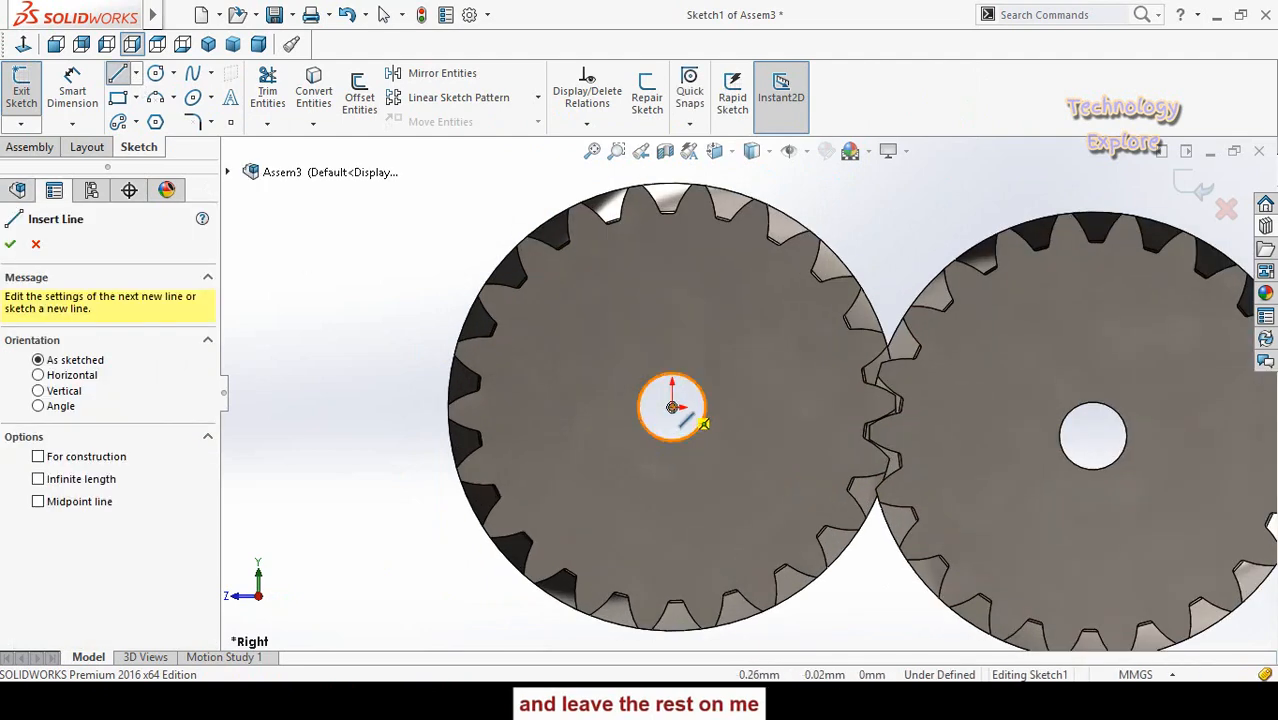
pyautogui.click(672, 407)
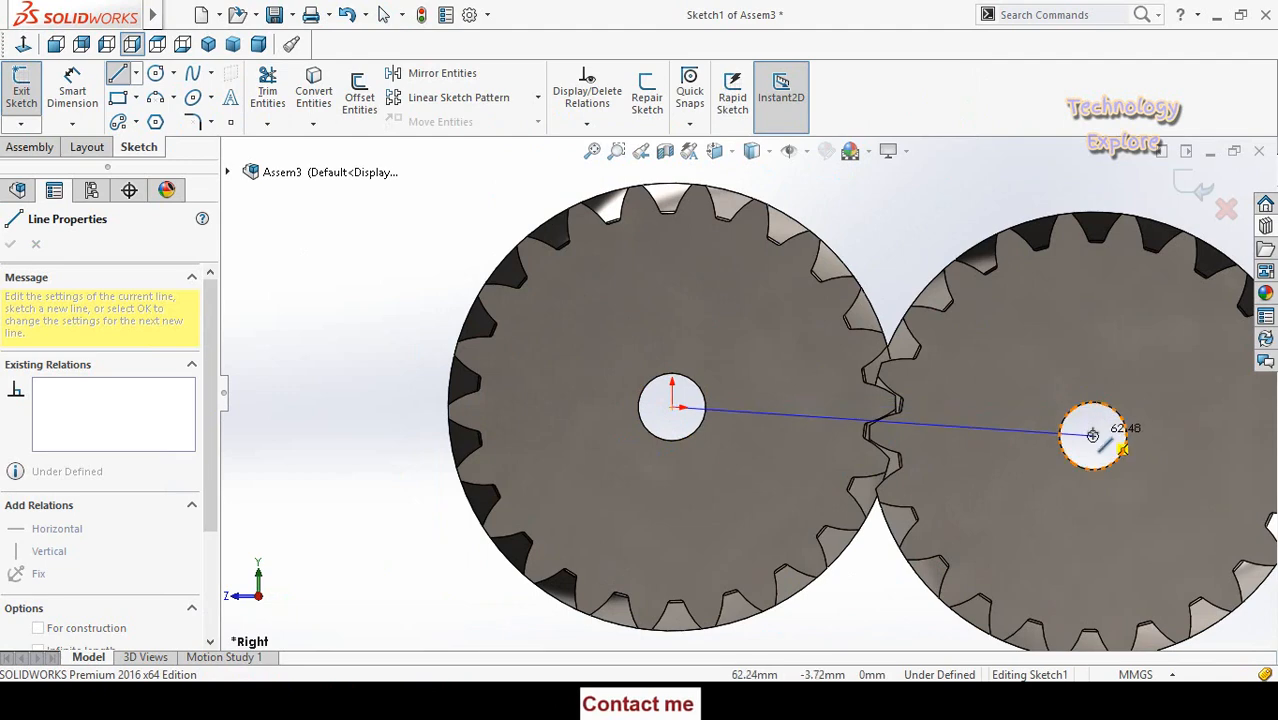
pyautogui.click(1092, 436)
pyautogui.press('Escape')
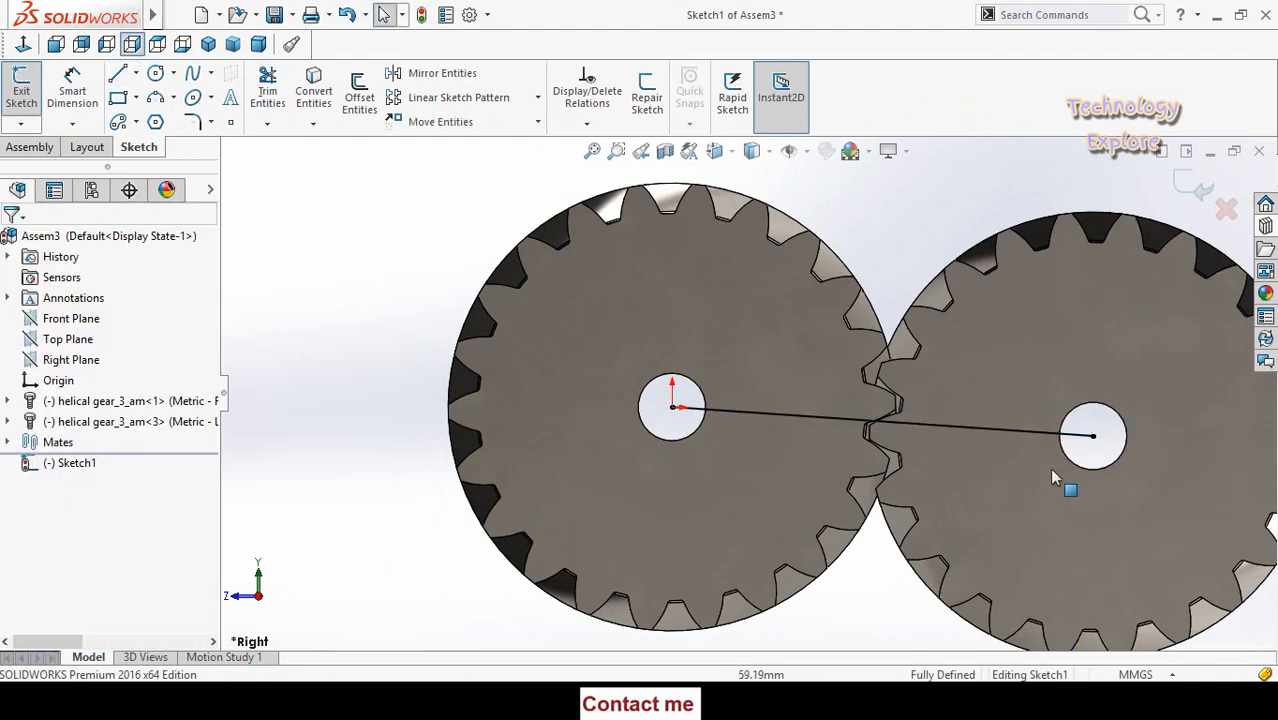
# Apply a Fix relation to the line's endpoint at the bore centre away from the origin and exit the sketch
pyautogui.scroll(3, 873, 570)
pyautogui.scroll(-2, 873, 570)
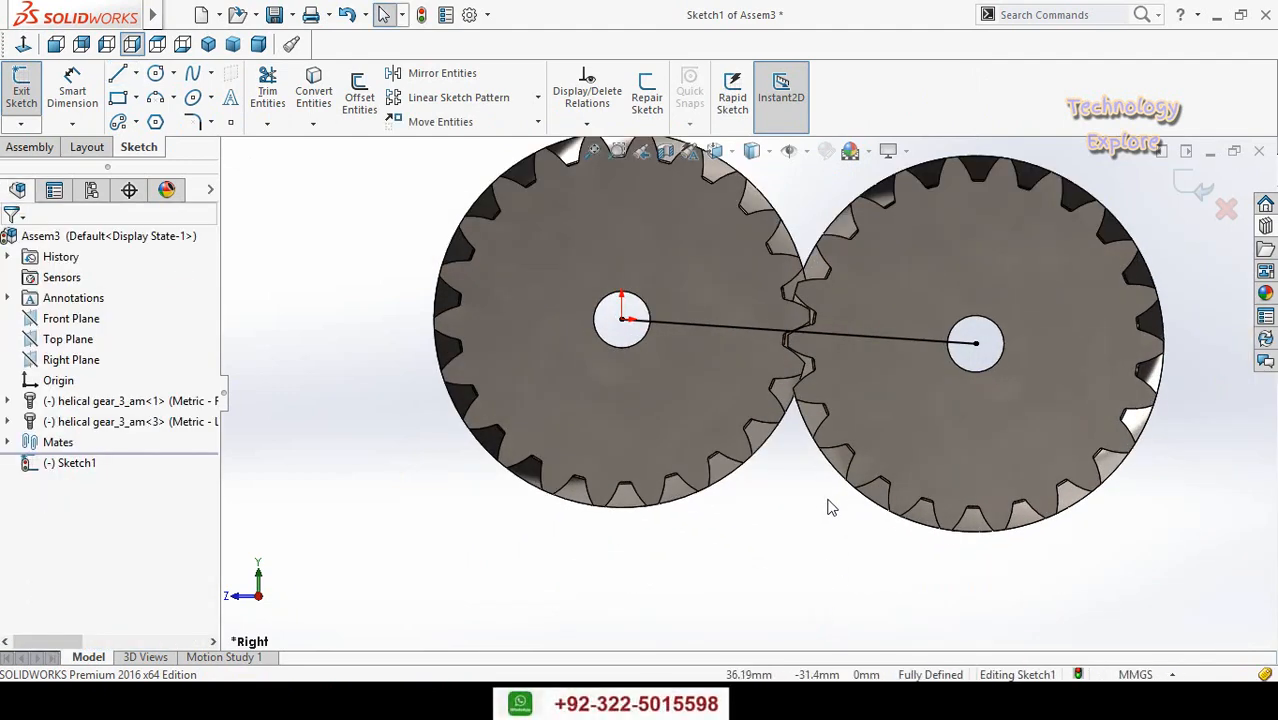
pyautogui.rightClick(977, 346)
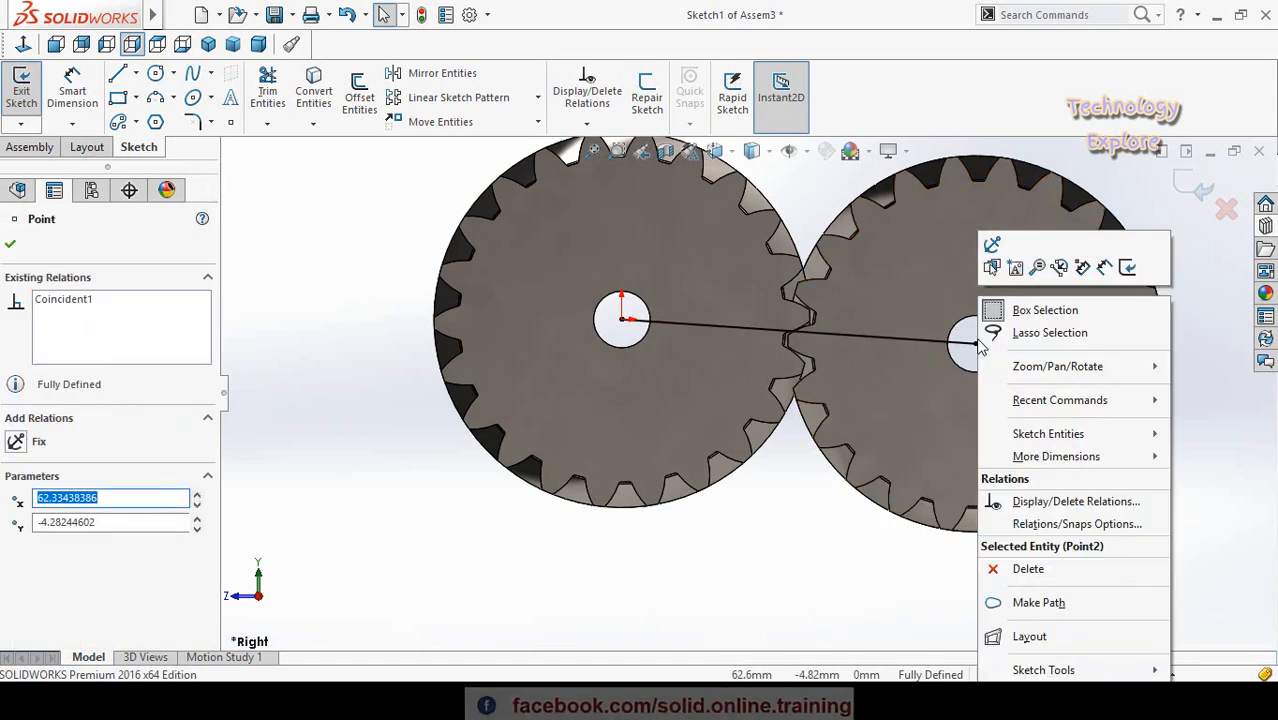
pyautogui.click(990, 245)
pyautogui.click(795, 600)
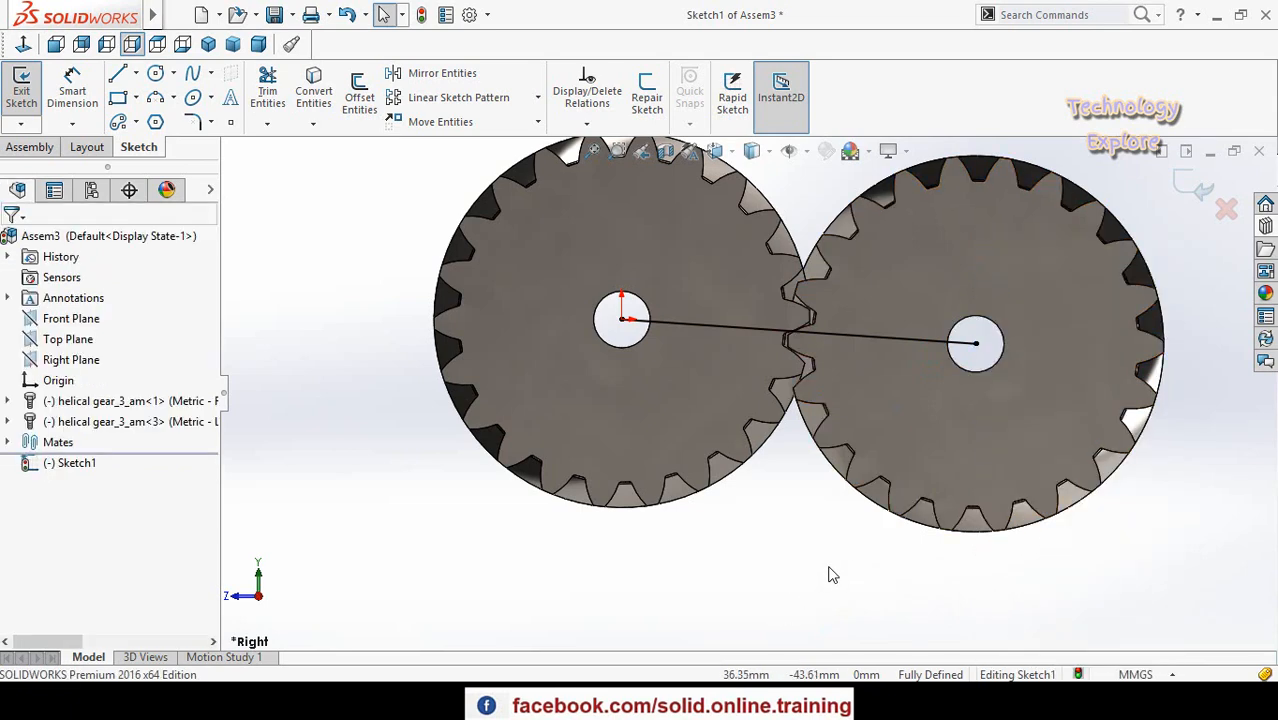
pyautogui.press('f')
pyautogui.moveTo(1013, 485); pyautogui.dragTo(817, 486, button='middle')
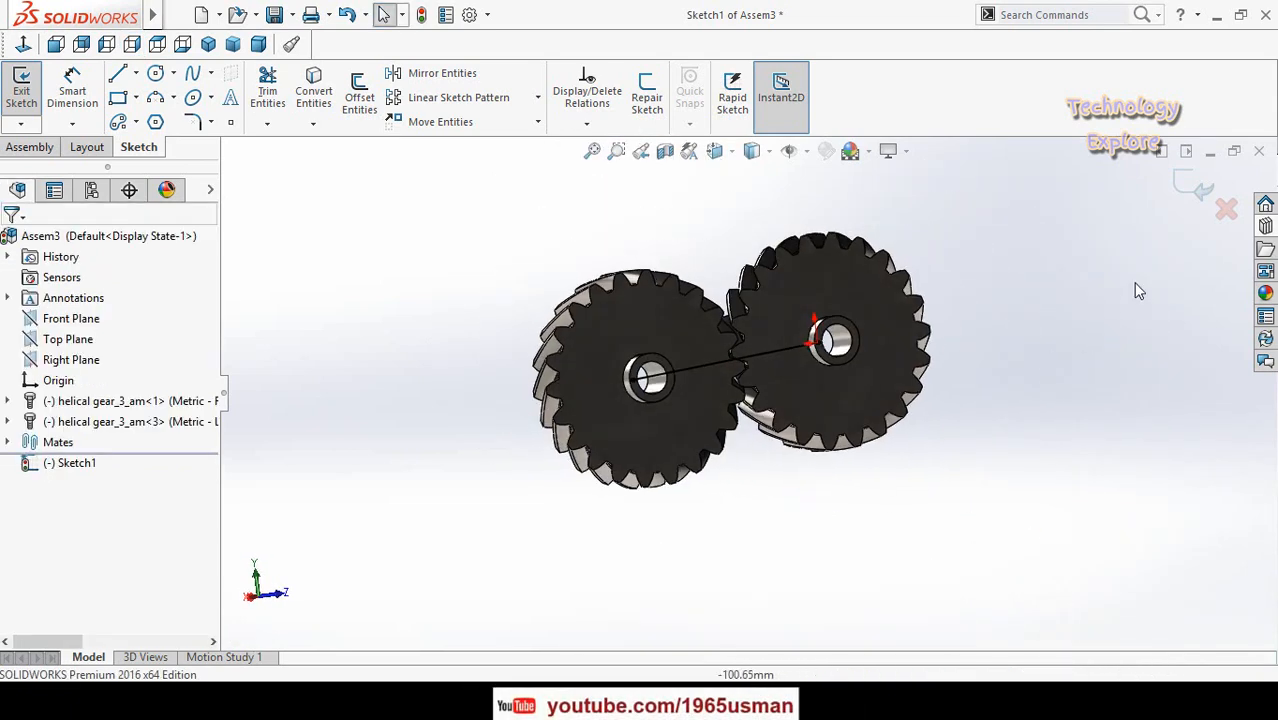
pyautogui.click(1194, 191)
# Add a Concentric mate between the bore of helical gear_3_am<3> and the adjacent endpoint of the sketched line
pyautogui.moveTo(764, 508)
pyautogui.mouseDown(button='middle')
pyautogui.moveTo(725, 516)
pyautogui.moveTo(752, 557)
pyautogui.mouseUp(button='middle')
pyautogui.moveTo(790, 476); pyautogui.dragTo(762, 302, button='middle')
pyautogui.scroll(-8, 725, 410)
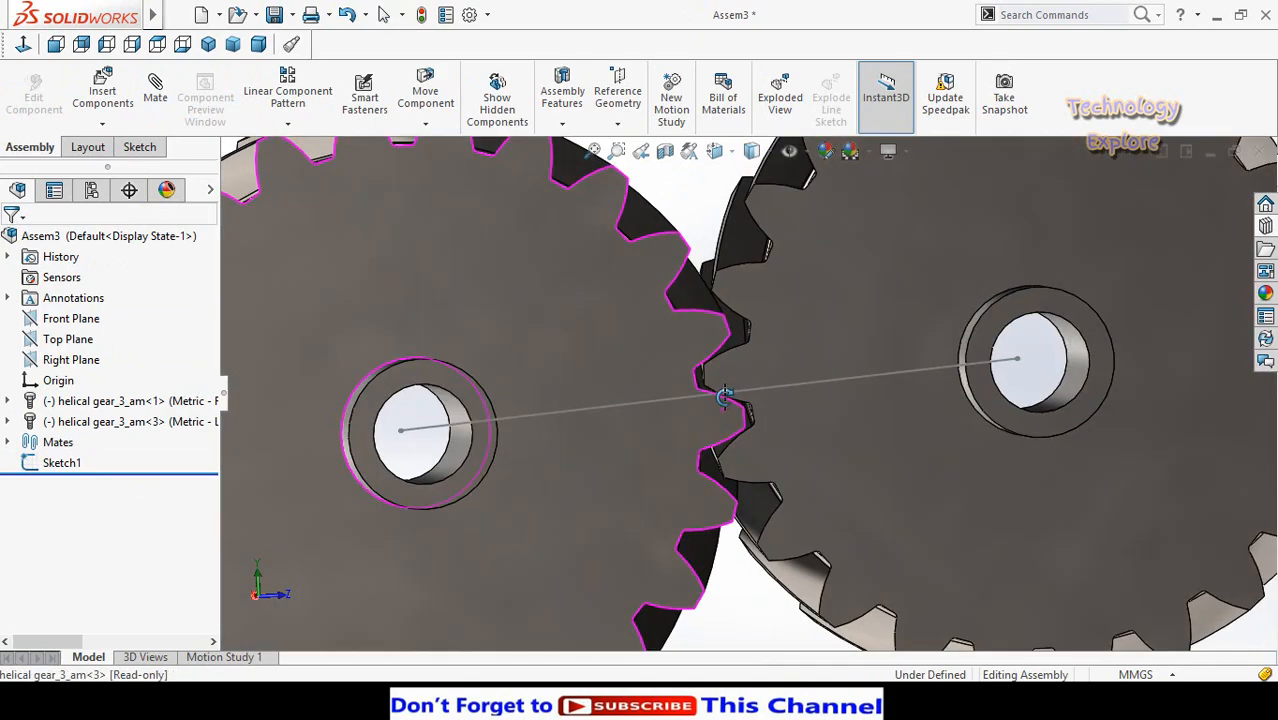
pyautogui.scroll(6, 735, 425)
pyautogui.scroll(-3, 559, 434)
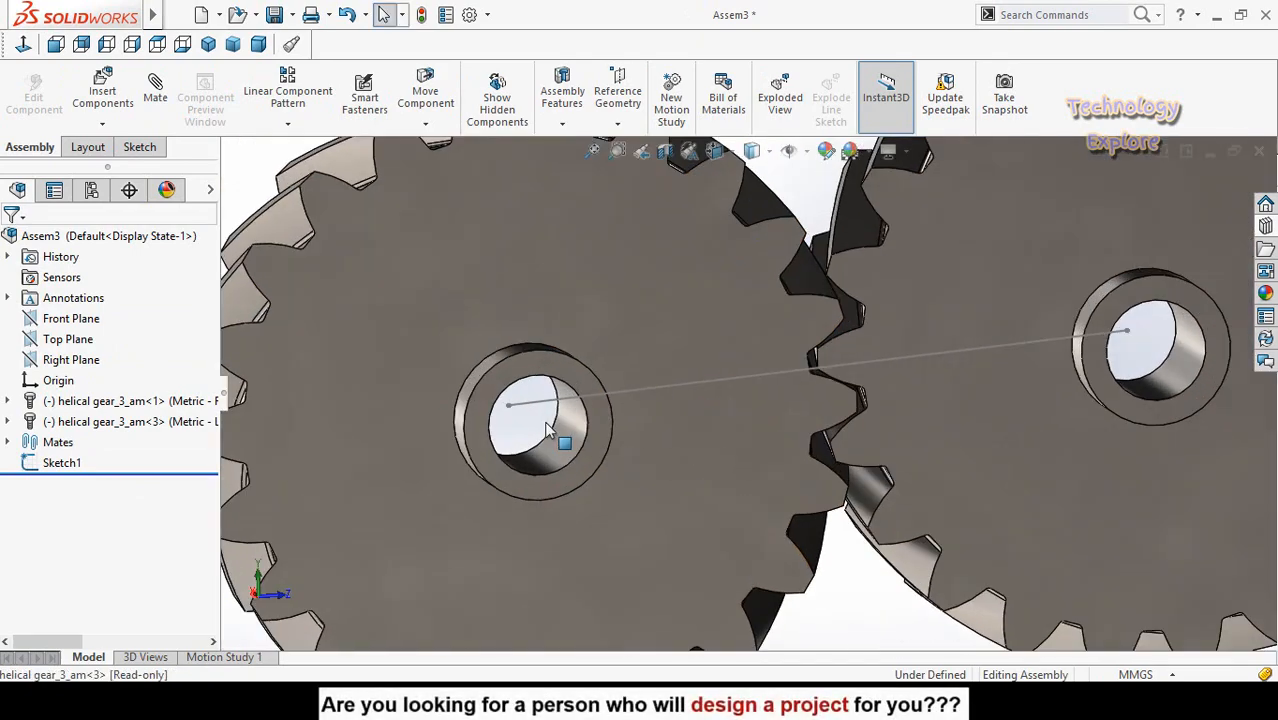
pyautogui.scroll(4, 531, 440)
pyautogui.moveTo(528, 419); pyautogui.dragTo(522, 431, button='middle')
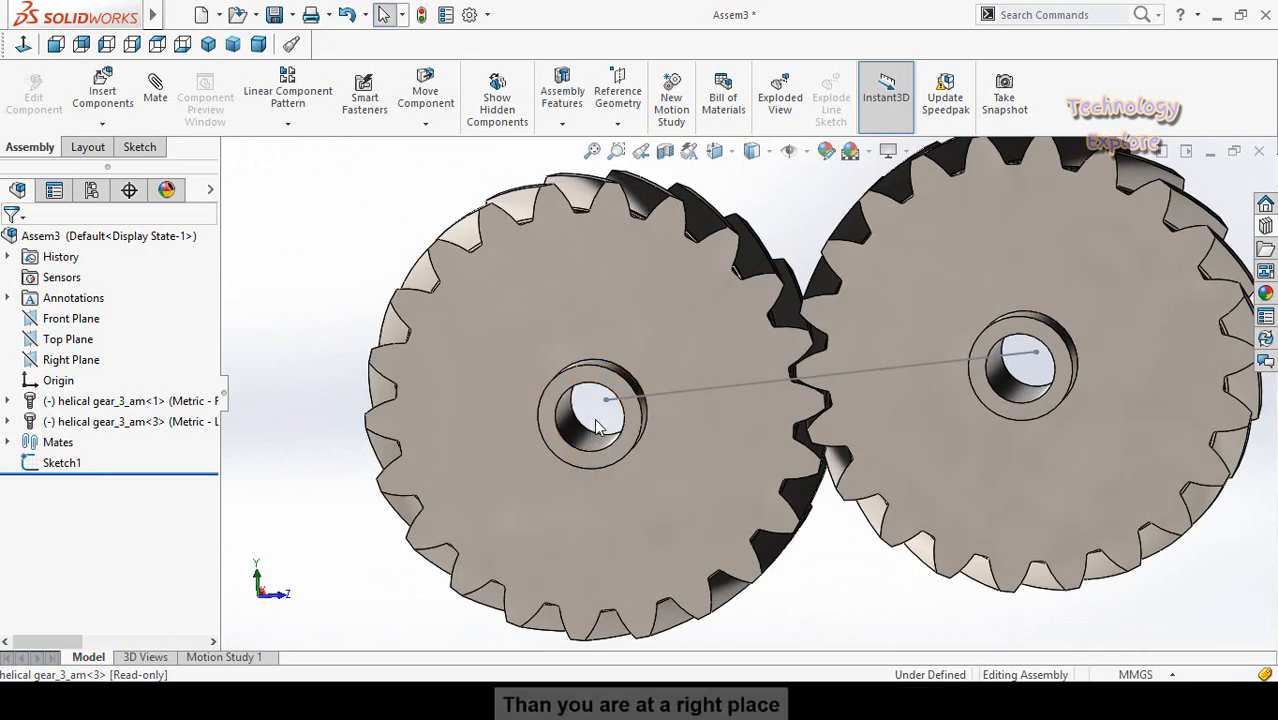
pyautogui.moveTo(597, 422)
pyautogui.mouseDown(button='middle')
pyautogui.moveTo(602, 405)
pyautogui.moveTo(587, 426)
pyautogui.mouseUp(button='middle')
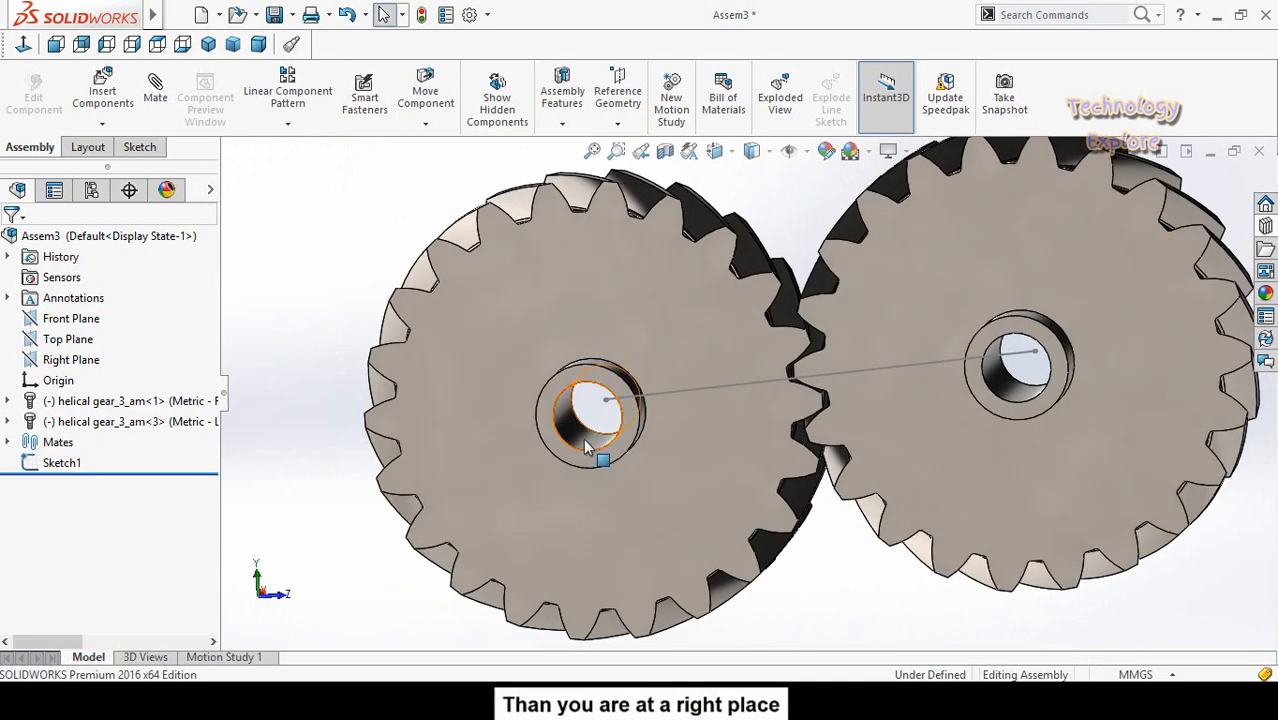
pyautogui.click(582, 436)
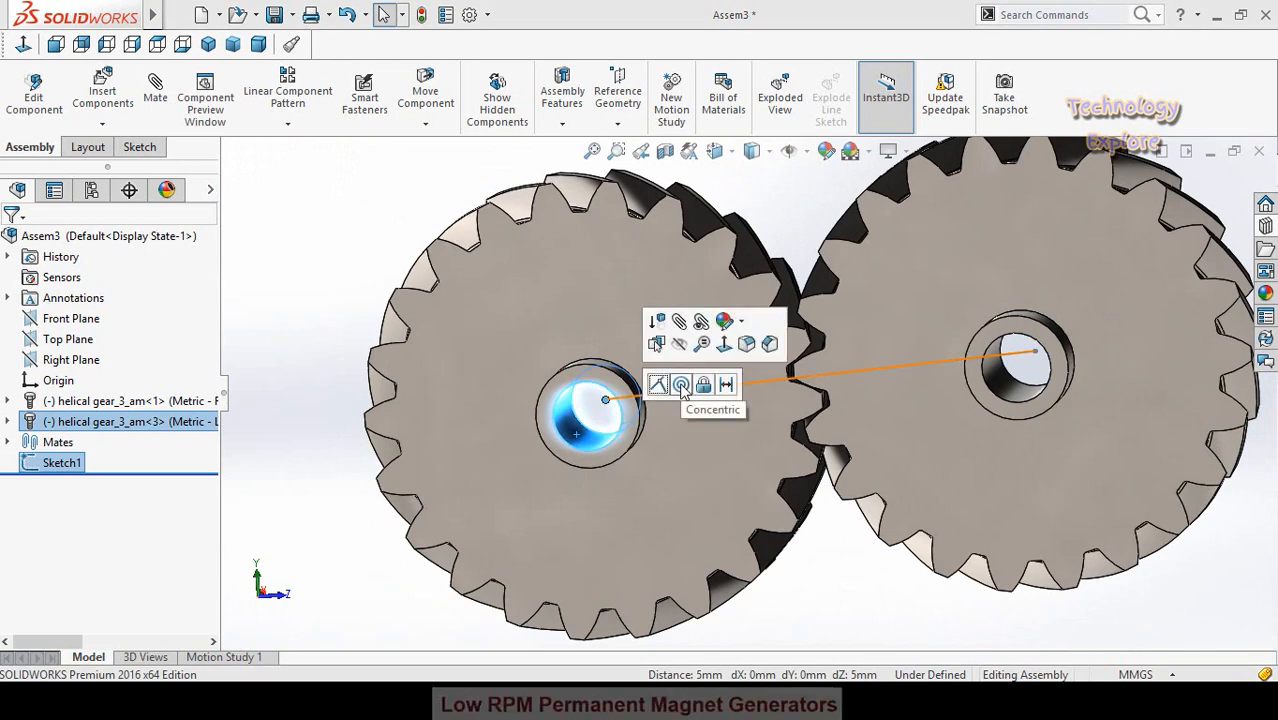
pyautogui.click(681, 386)
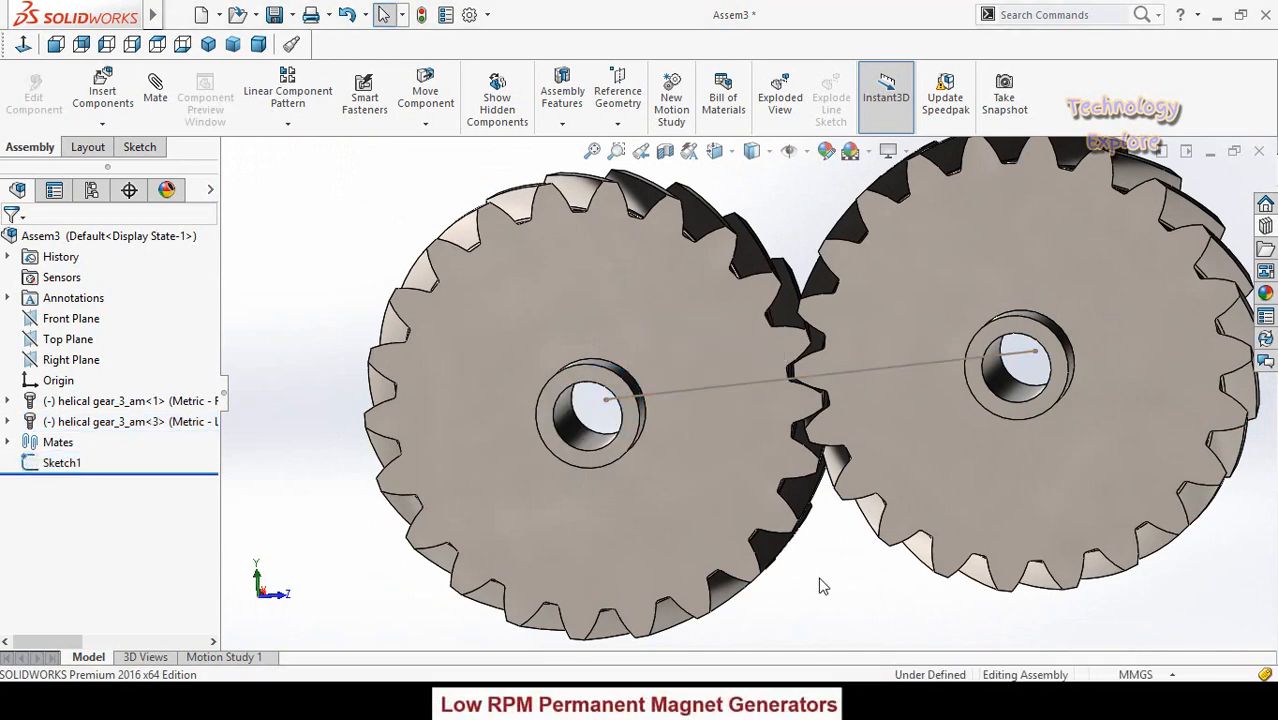
# Hide the centre-line sketch that connects the two gear bores
pyautogui.scroll(3, 818, 582)
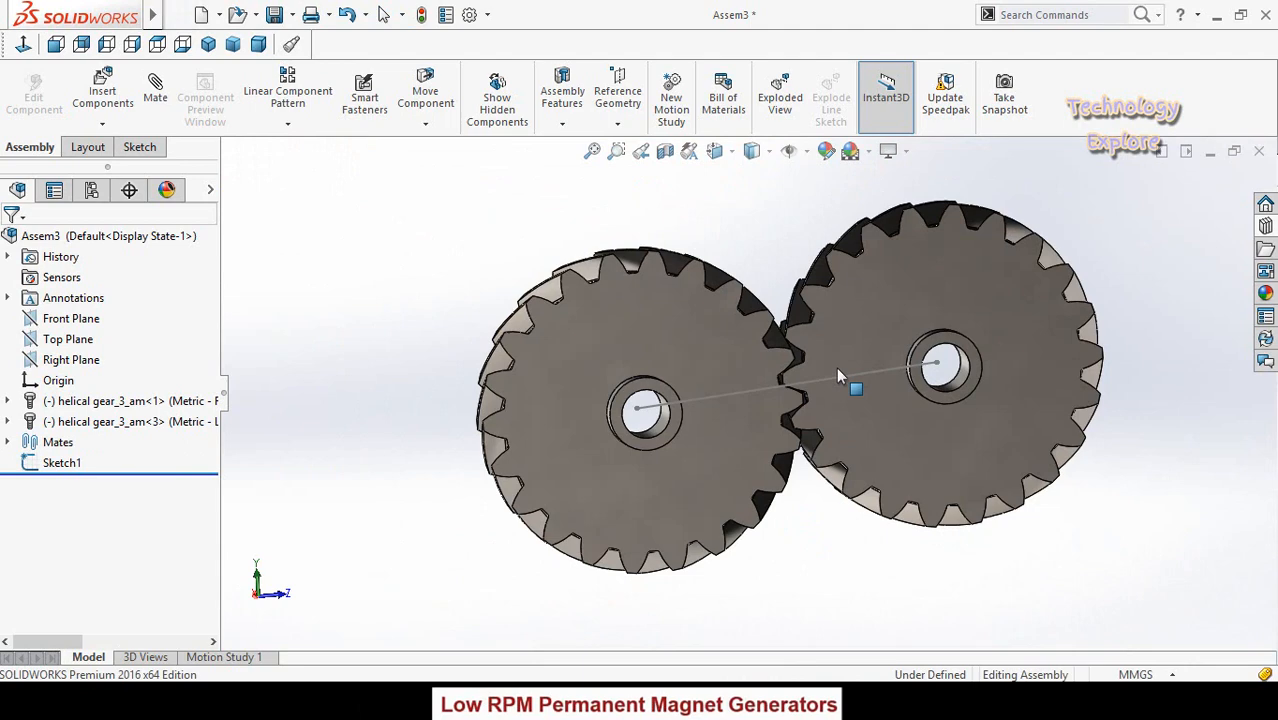
pyautogui.scroll(-3, 838, 376)
pyautogui.click(836, 362)
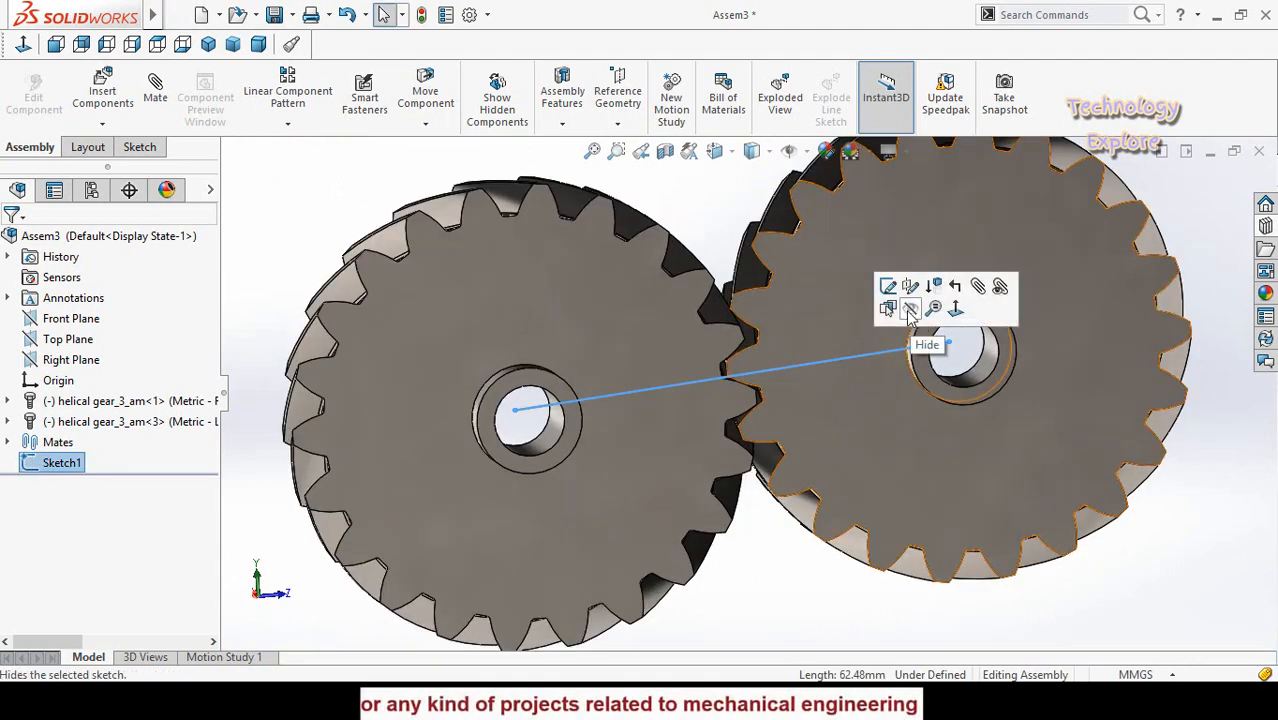
pyautogui.click(910, 310)
# Start a mechanical Gear mate using the outer cylindrical hub faces of the two helical gears
pyautogui.scroll(3, 745, 580)
pyautogui.moveTo(748, 576); pyautogui.dragTo(768, 570, button='middle')
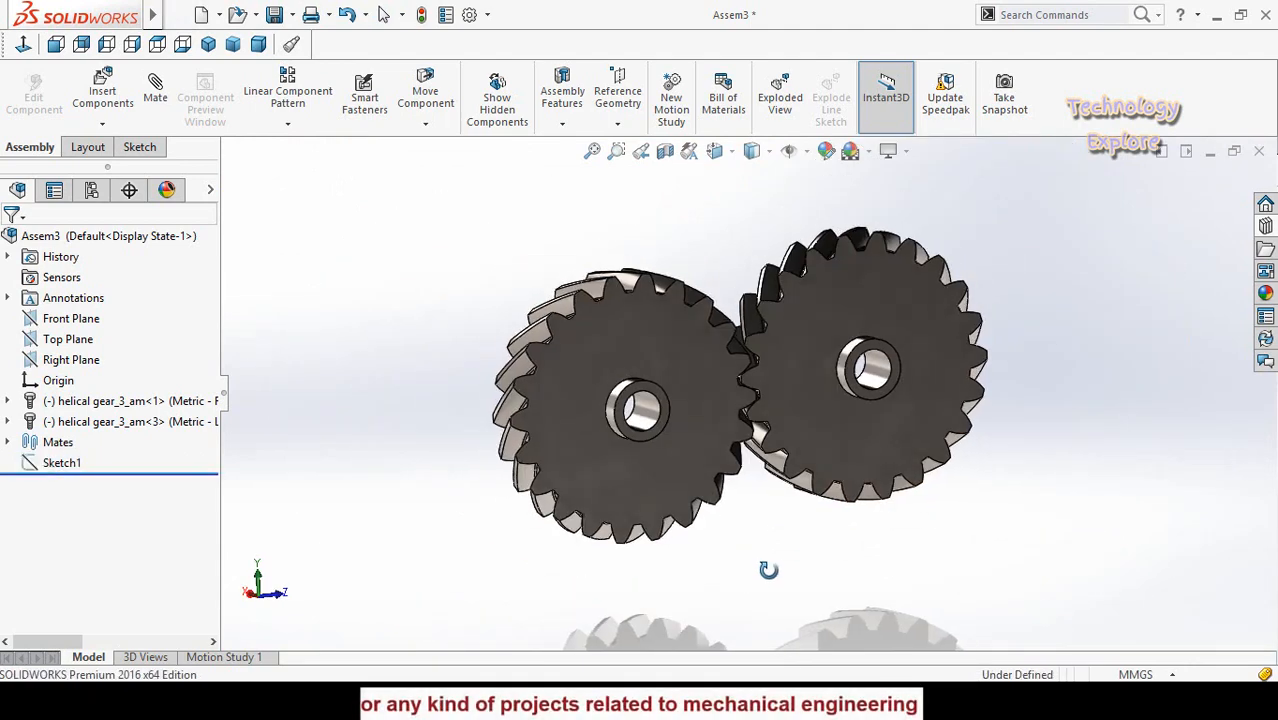
pyautogui.click(155, 90)
pyautogui.scroll(-5, 4, 462)
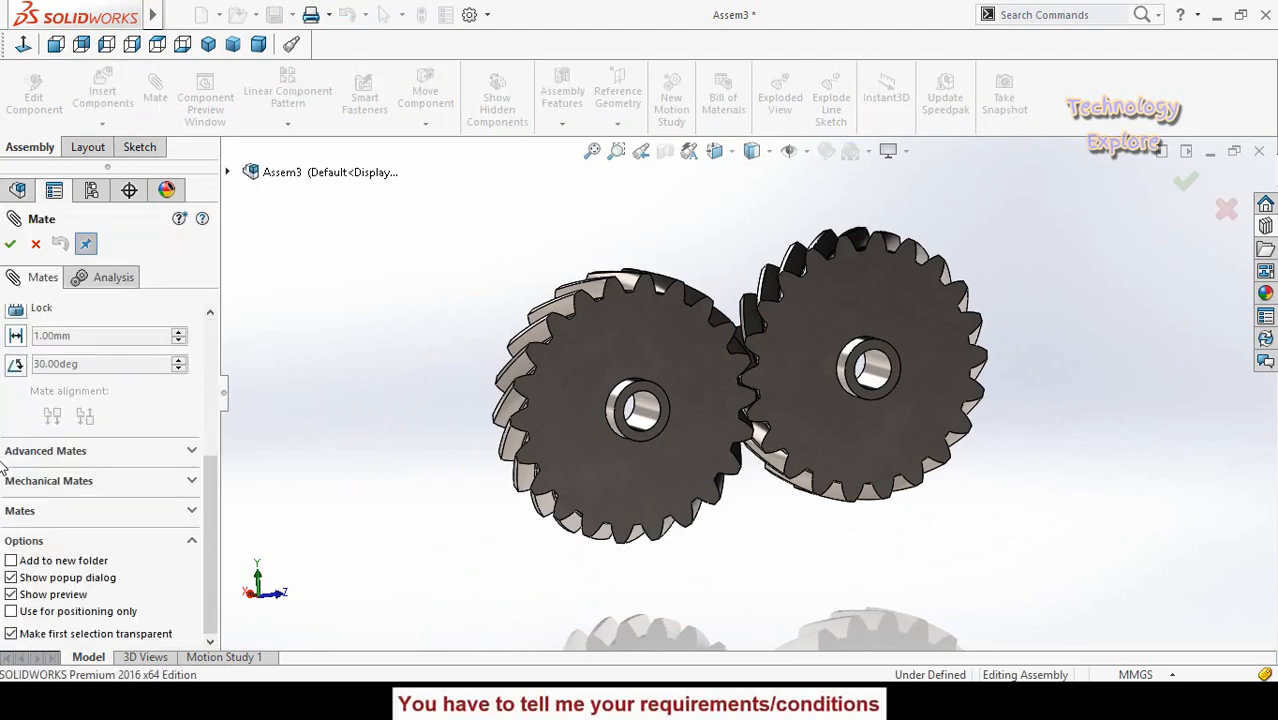
pyautogui.click(40, 481)
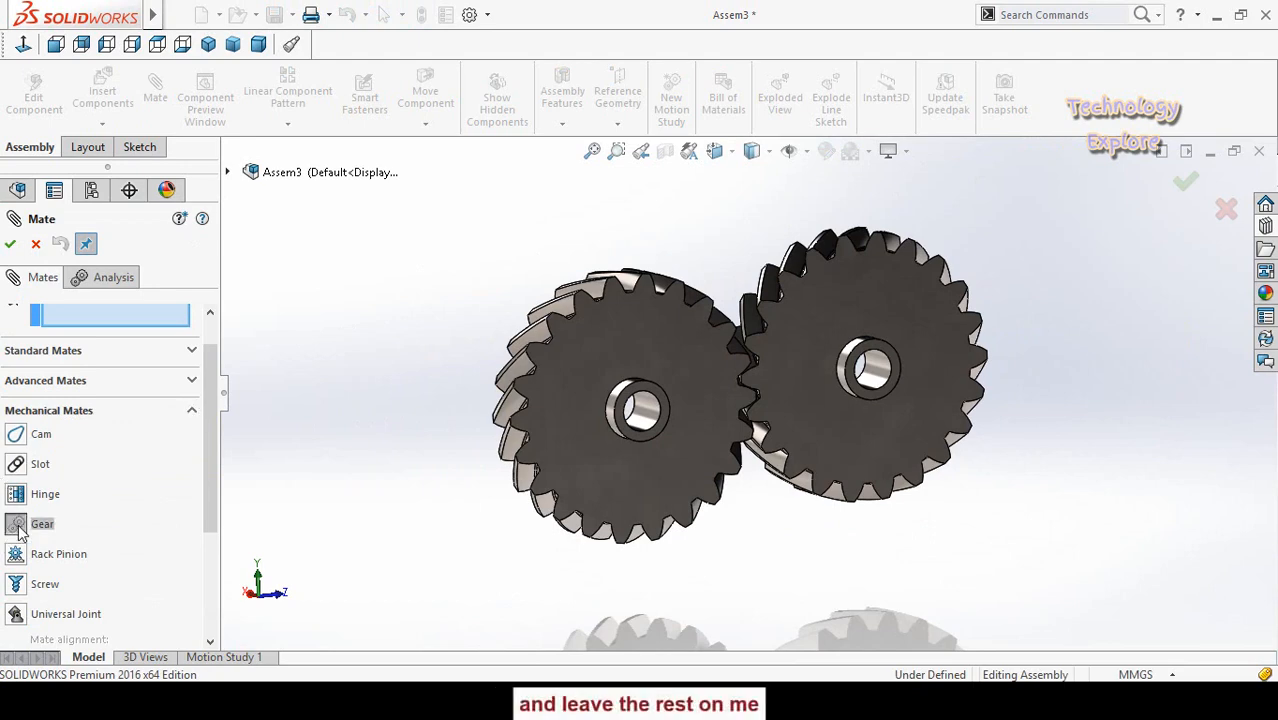
pyautogui.click(17, 527)
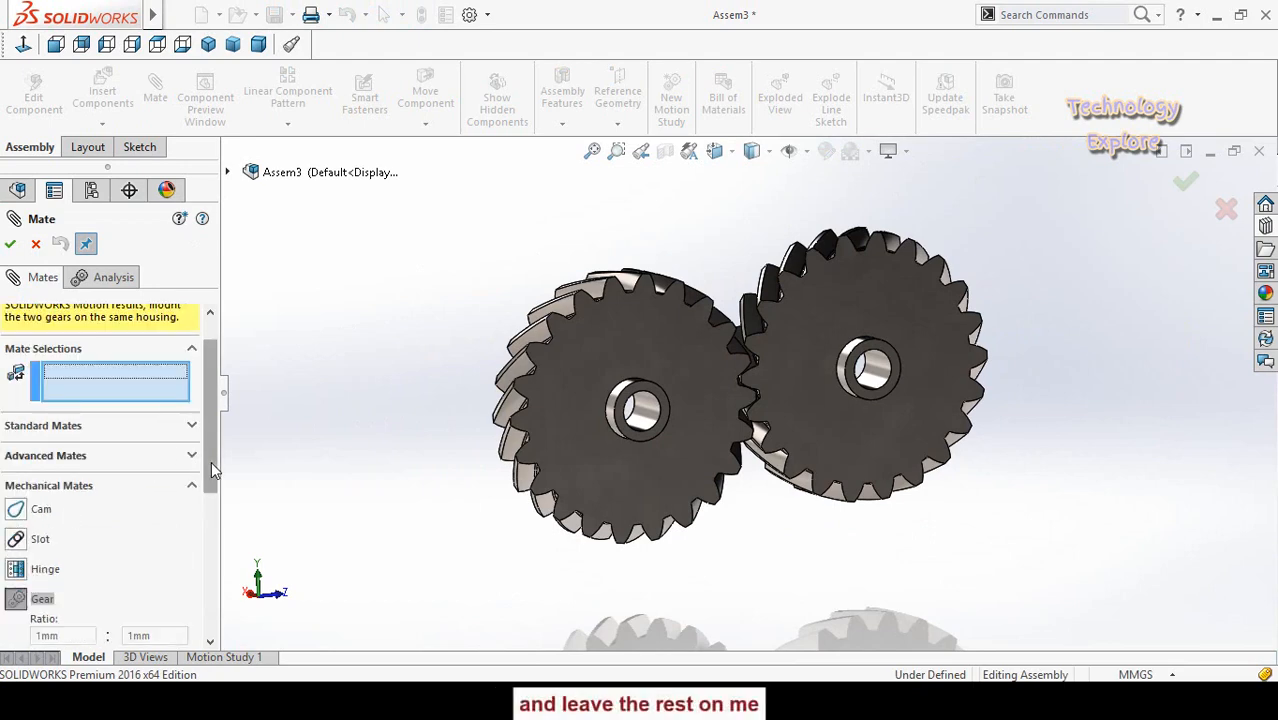
pyautogui.scroll(1, 210, 470)
pyautogui.moveTo(388, 417); pyautogui.dragTo(722, 392, button='middle')
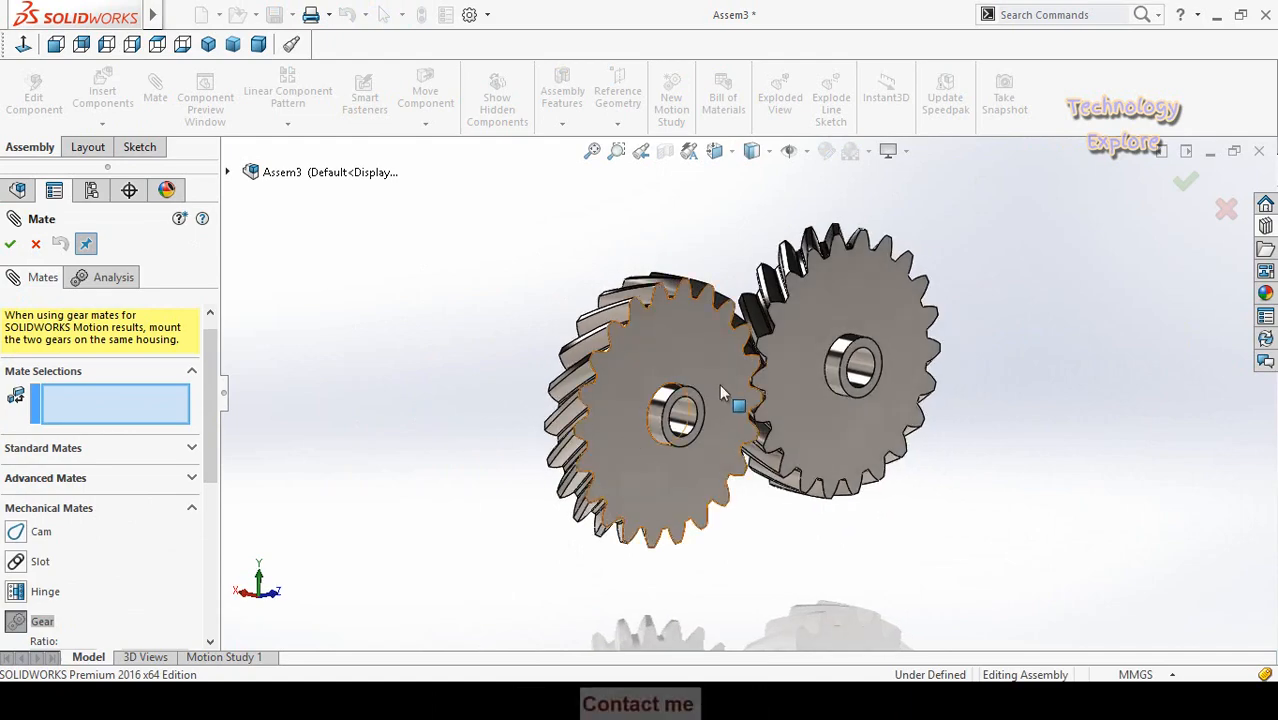
pyautogui.scroll(-5, 720, 390)
pyautogui.click(575, 453)
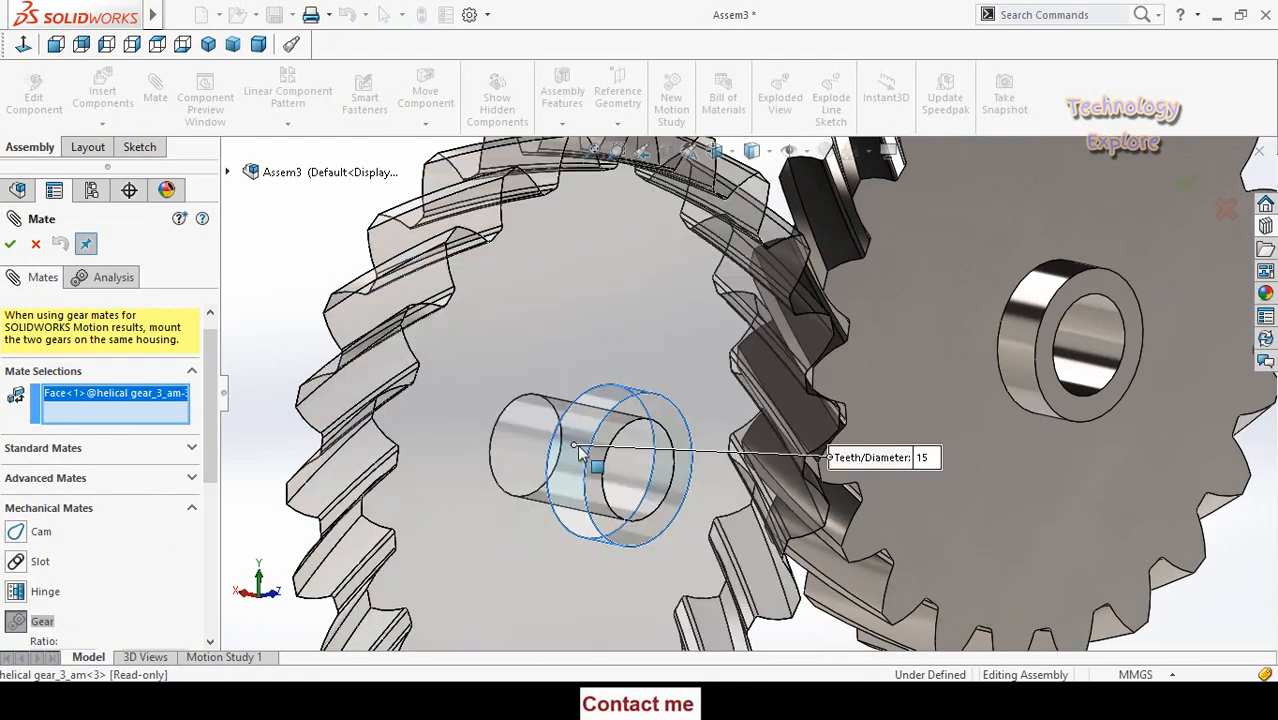
pyautogui.click(1012, 309)
pyautogui.scroll(6, 884, 387)
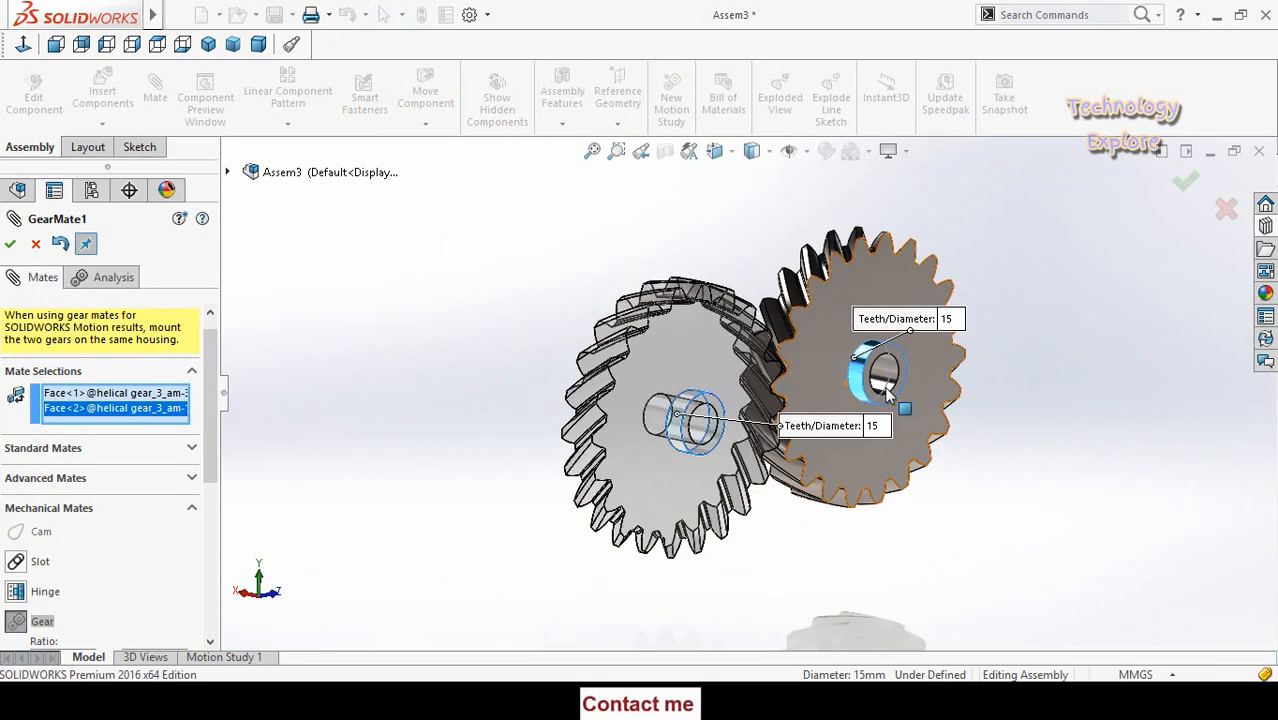
# Move both Teeth/Diameter callouts clear of the gears
pyautogui.moveTo(847, 541); pyautogui.dragTo(767, 480, button='middle')
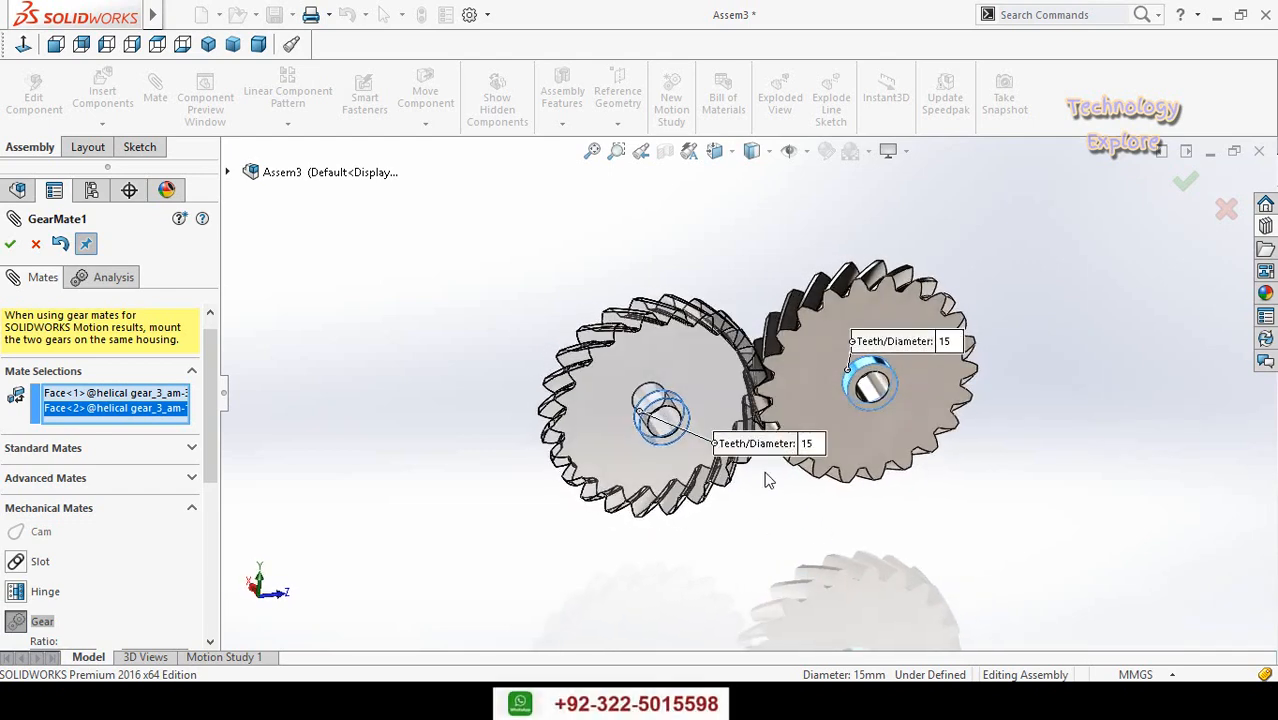
pyautogui.moveTo(760, 450); pyautogui.dragTo(712, 560)
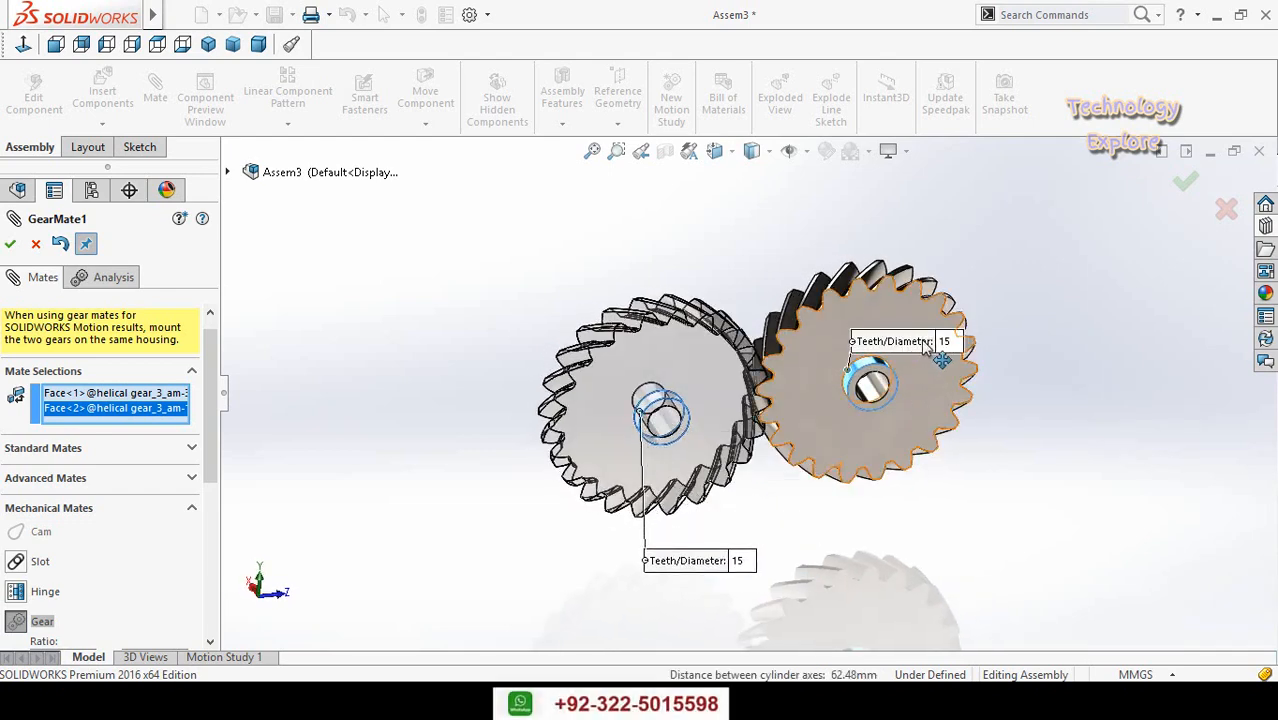
pyautogui.moveTo(925, 345); pyautogui.dragTo(1088, 455)
# Set the Teeth/Diameter value of both gears in the gear mate to 22
pyautogui.scroll(-4, 1100, 495)
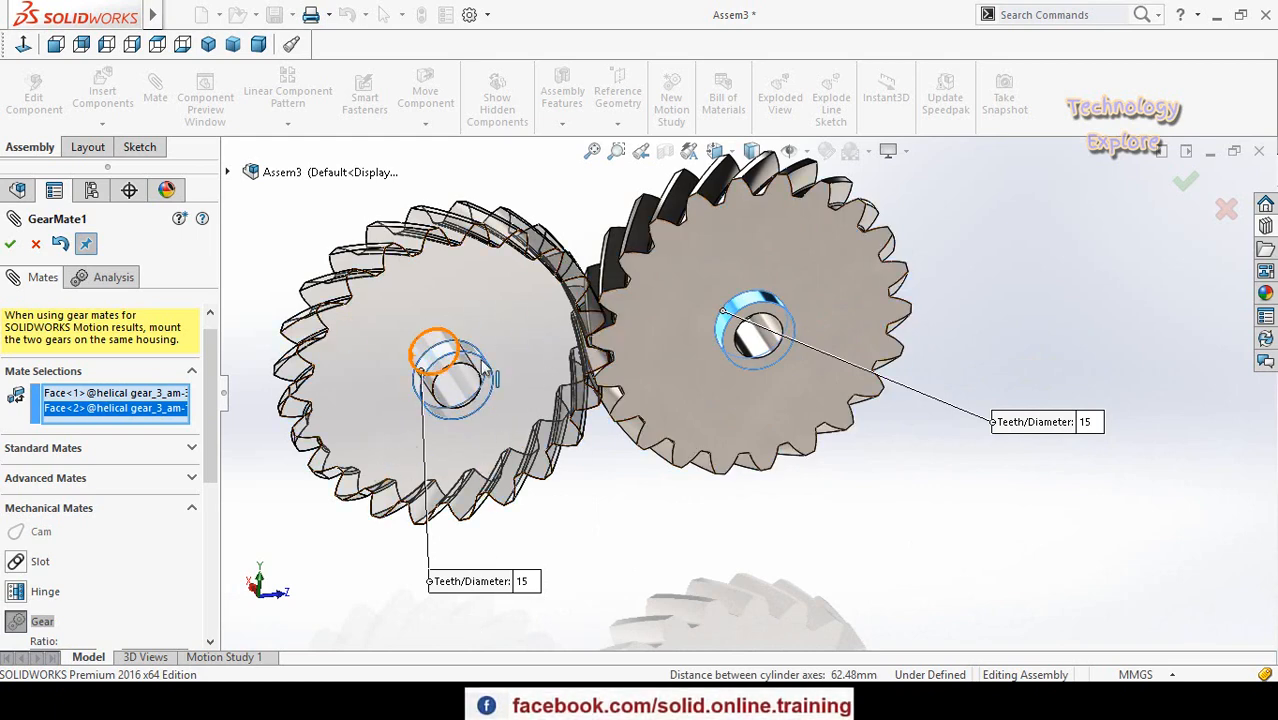
pyautogui.click(528, 584)
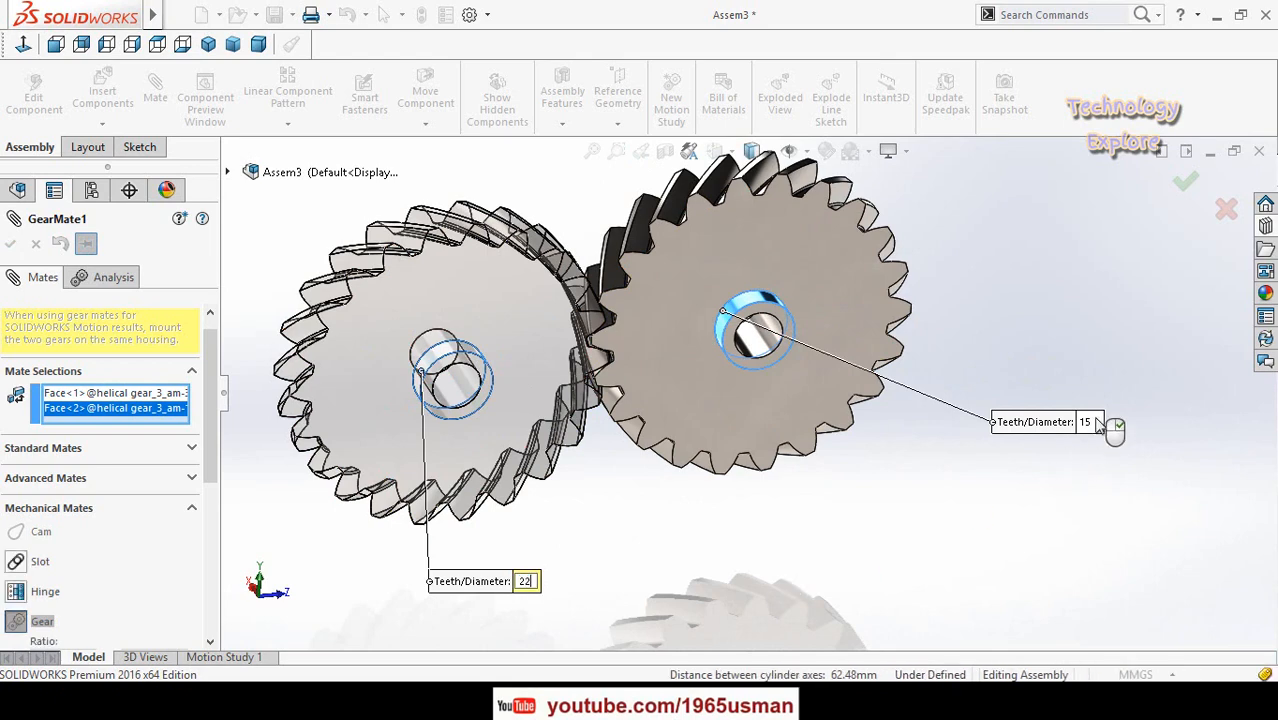
pyautogui.click(1086, 426)
pyautogui.write('2')
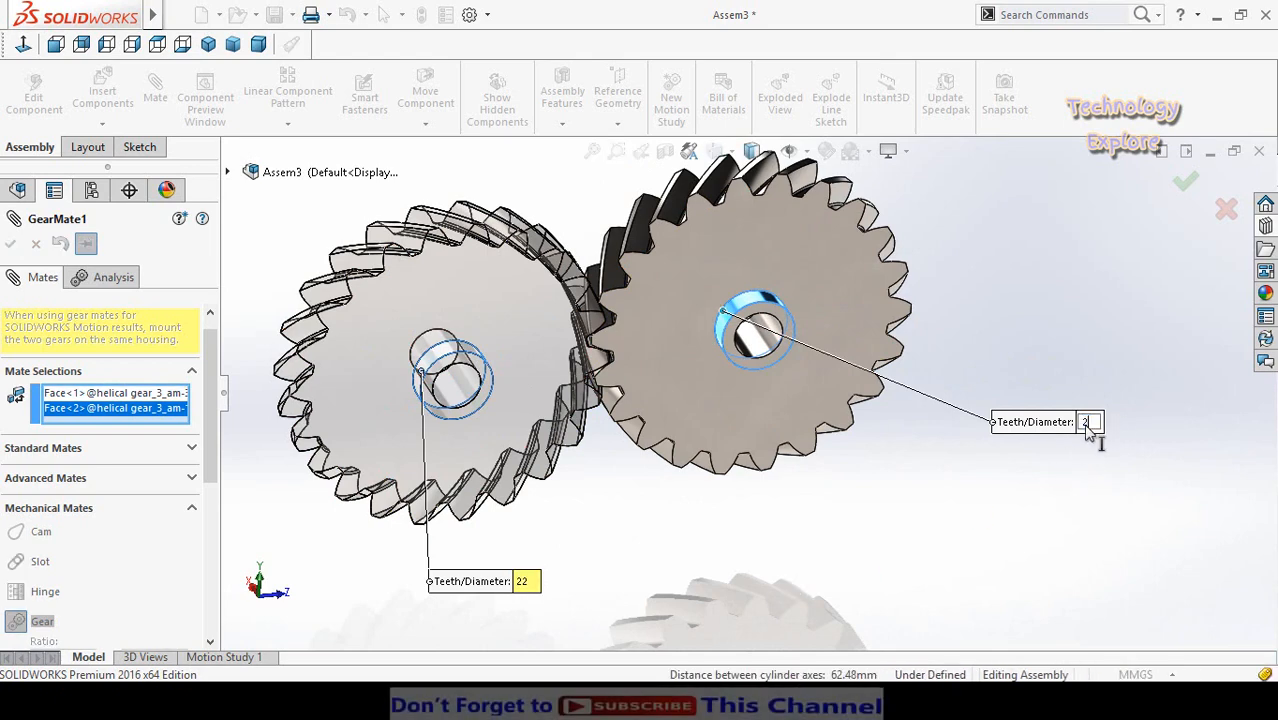
pyautogui.write('2')
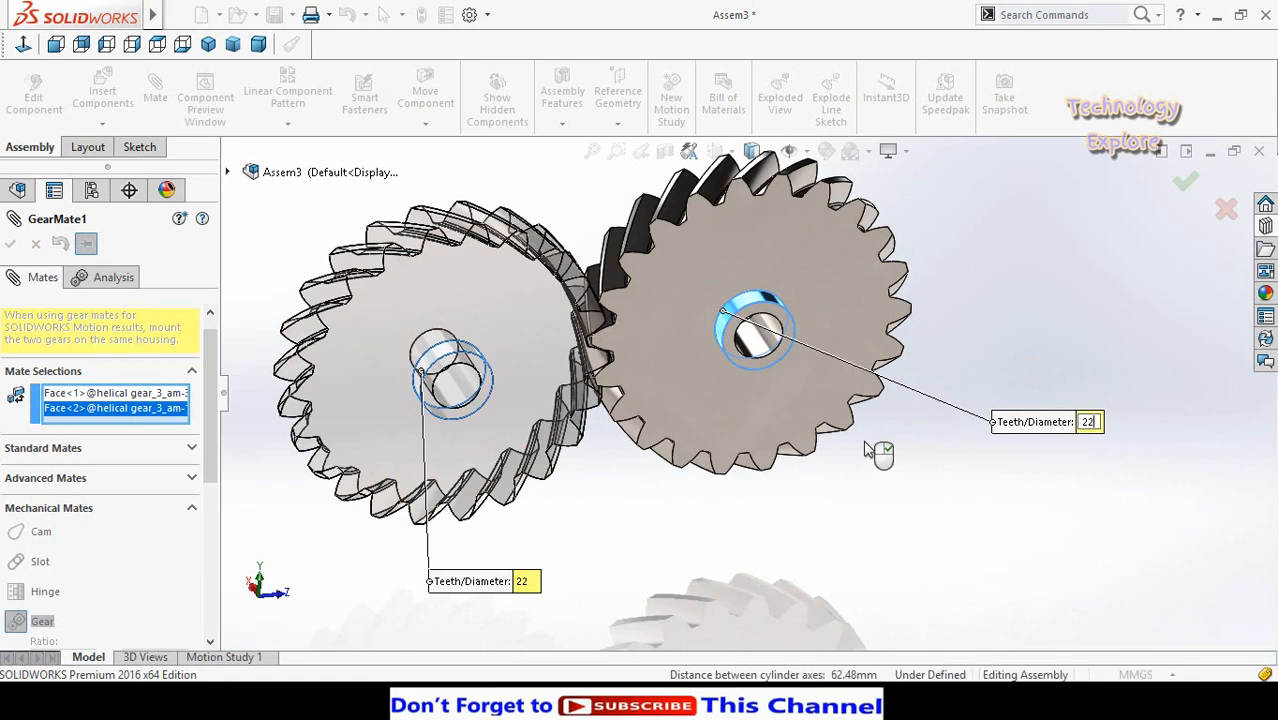
pyautogui.press('Return')
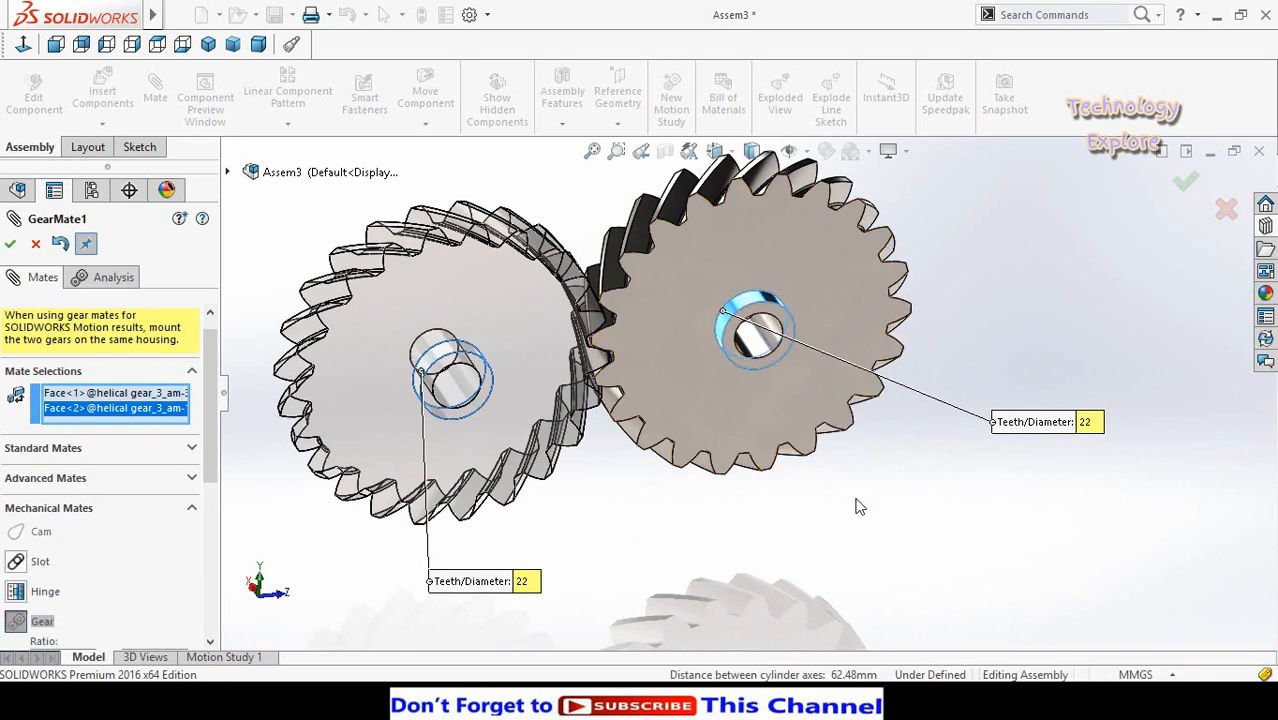
# Accept the 22 mm to 22 mm gear mate without reversing it and finish mating
pyautogui.scroll(2, 788, 524)
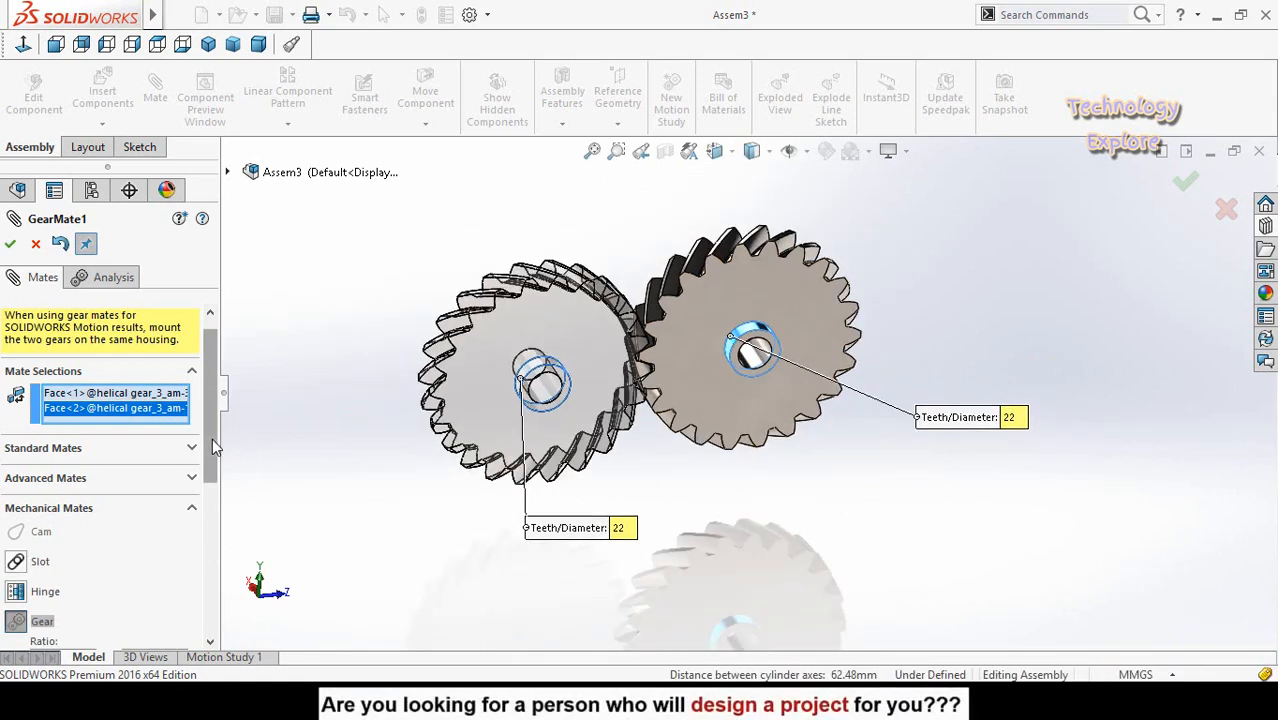
pyautogui.moveTo(212, 440); pyautogui.dragTo(205, 545)
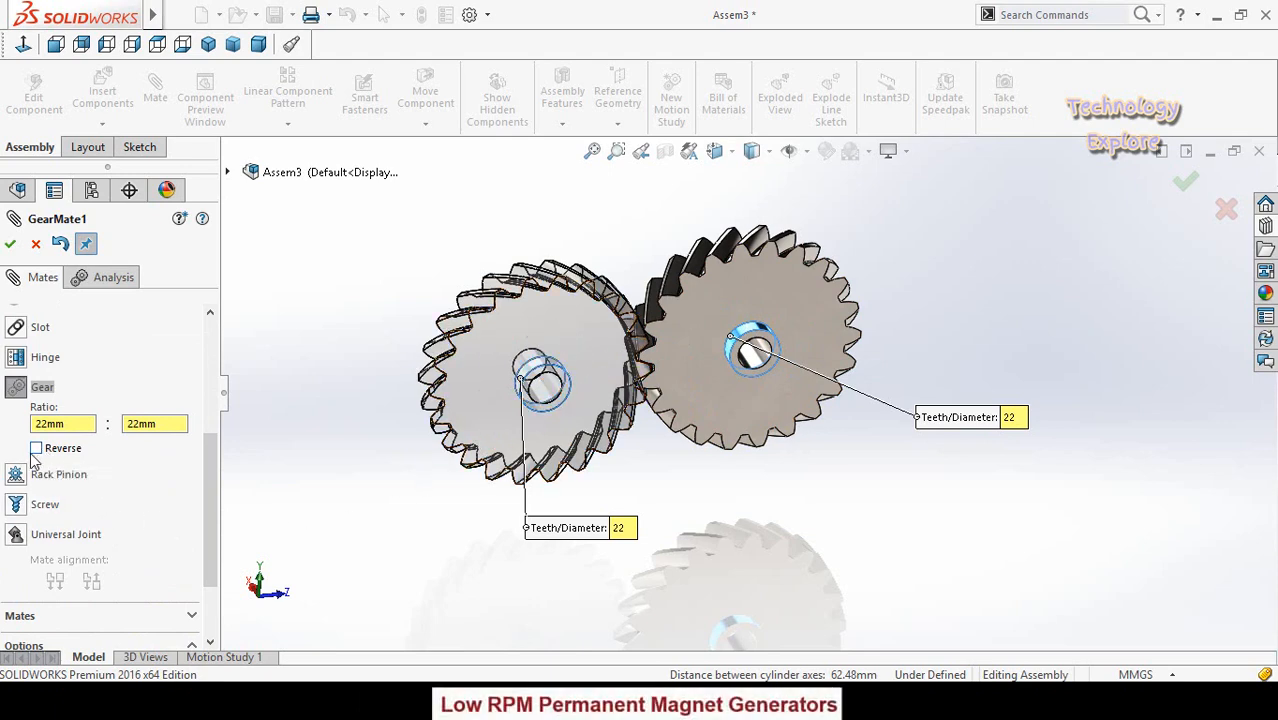
pyautogui.click(10, 245)
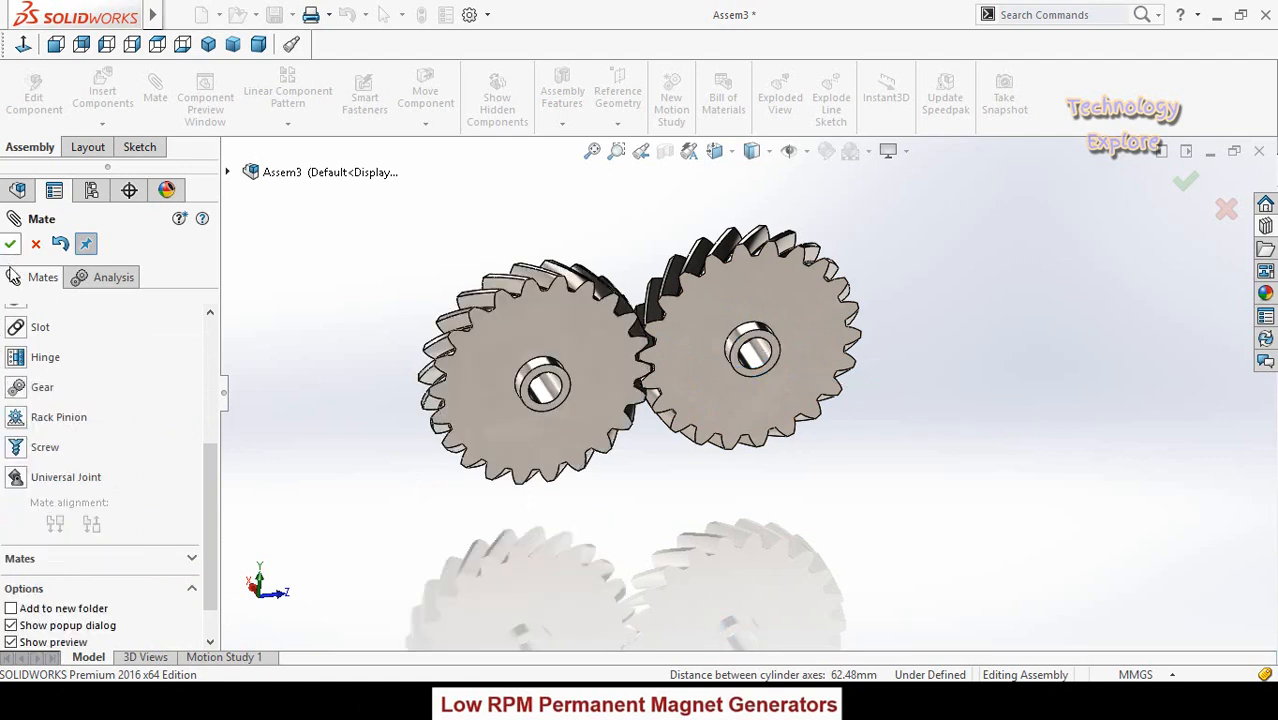
pyautogui.click(10, 245)
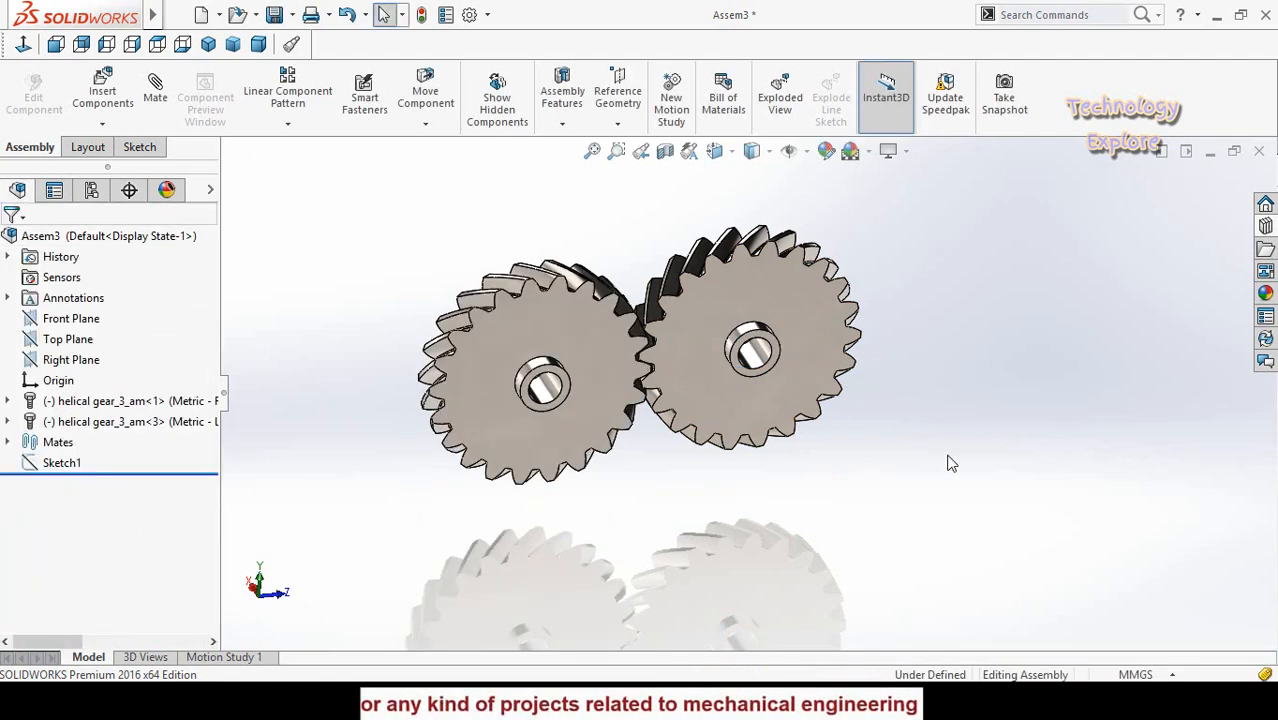
# Turn the front gear by its face in both directions to check how the two meshed helical gears rotate together
pyautogui.scroll(-5, 750, 350)
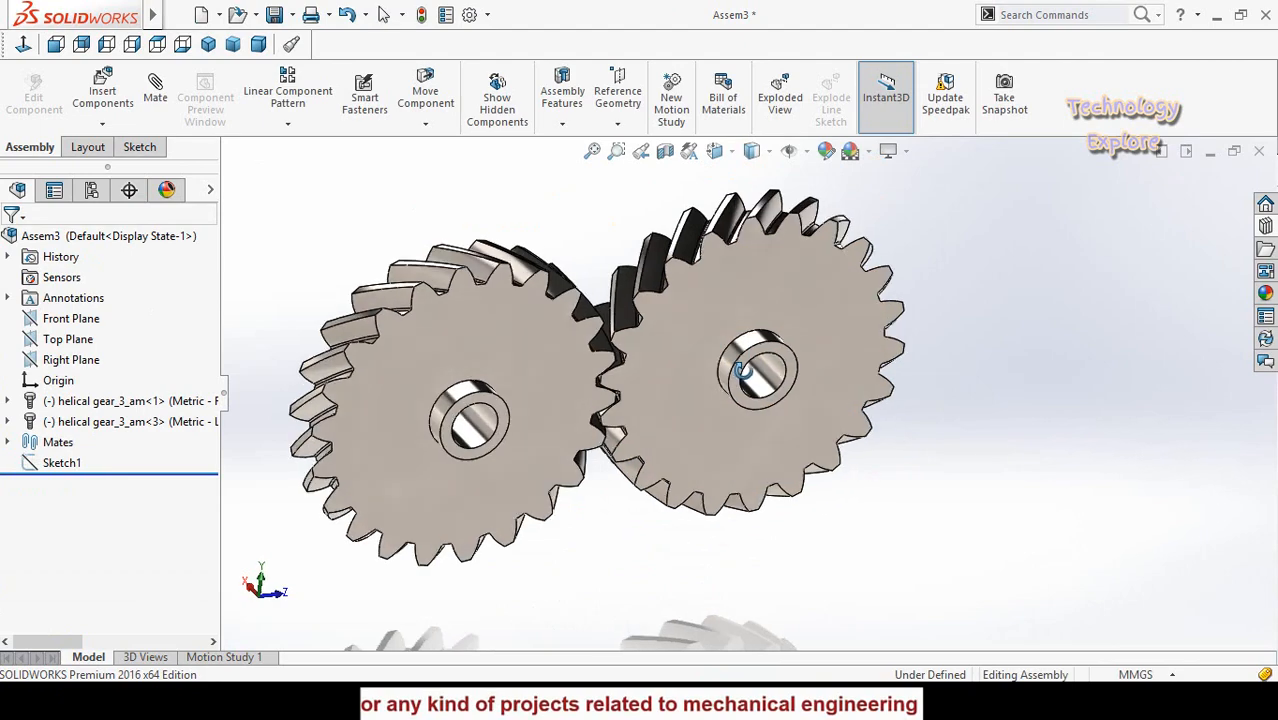
pyautogui.moveTo(783, 245); pyautogui.dragTo(846, 373)
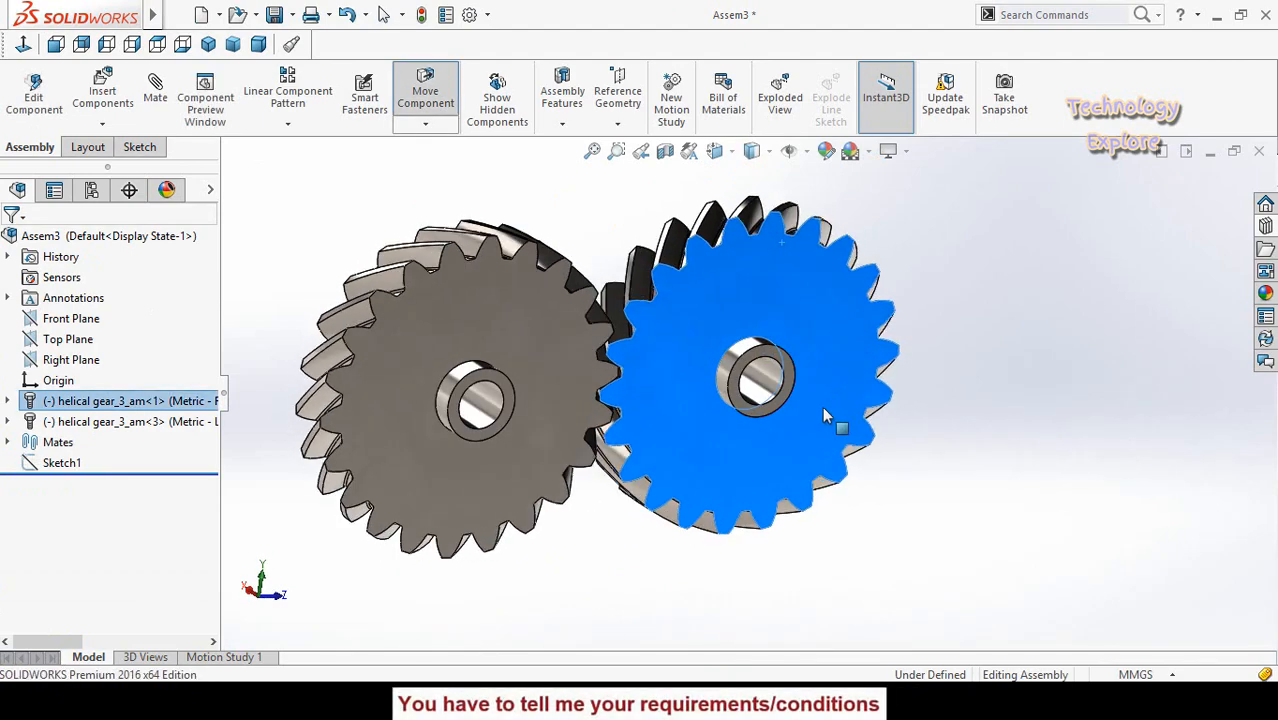
pyautogui.moveTo(826, 415); pyautogui.dragTo(768, 307)
pyautogui.press('Escape')
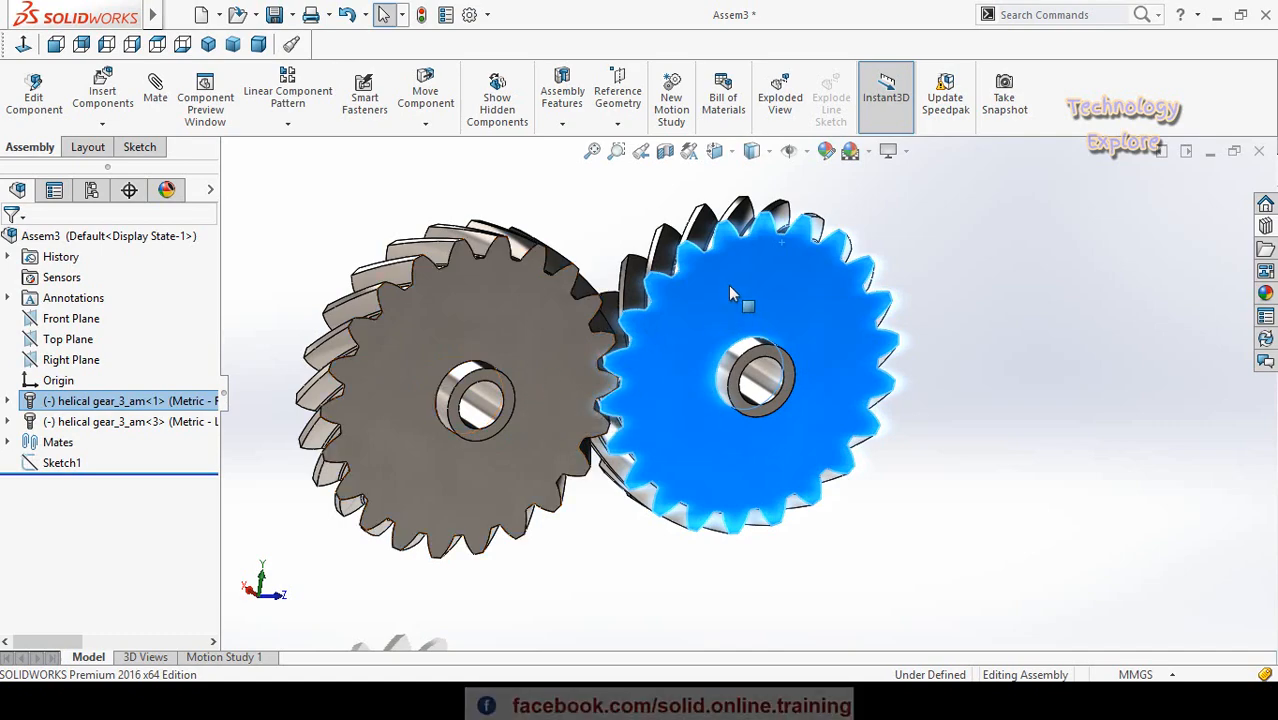
pyautogui.moveTo(810, 372); pyautogui.dragTo(676, 583)
pyautogui.click(678, 583)
pyautogui.scroll(3, 638, 376)
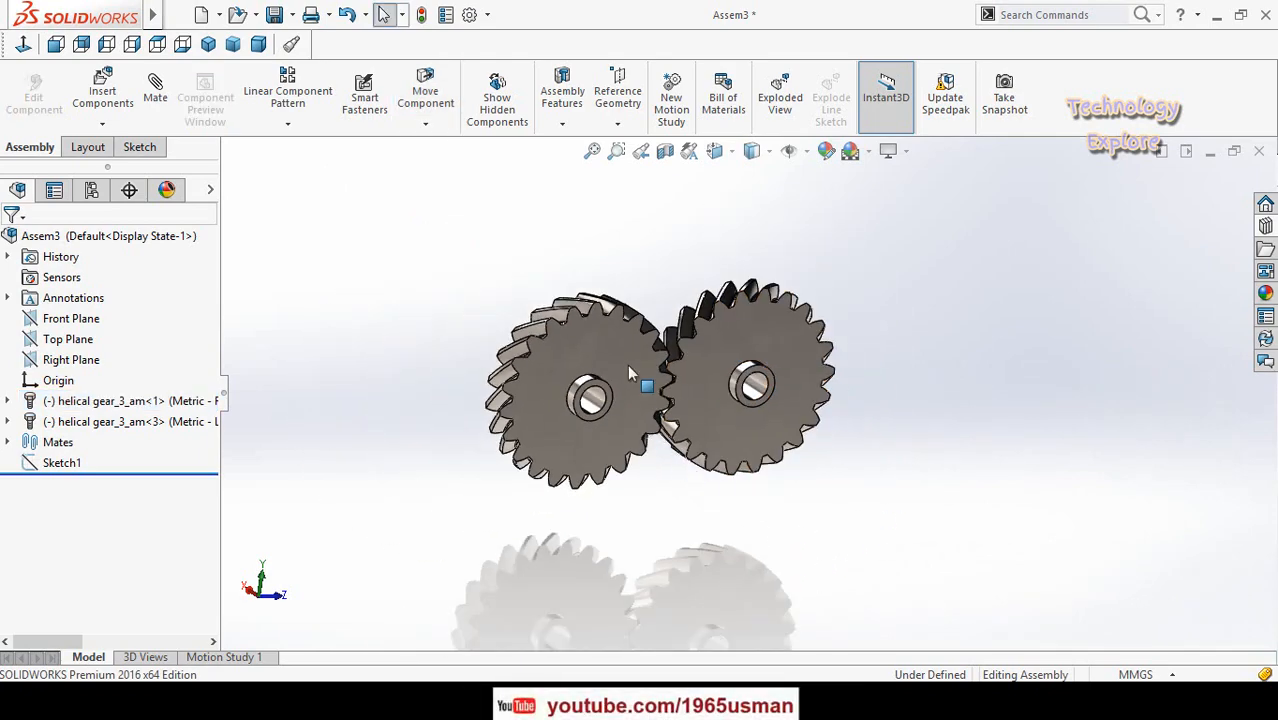
pyautogui.moveTo(633, 371); pyautogui.dragTo(679, 476, button='middle')
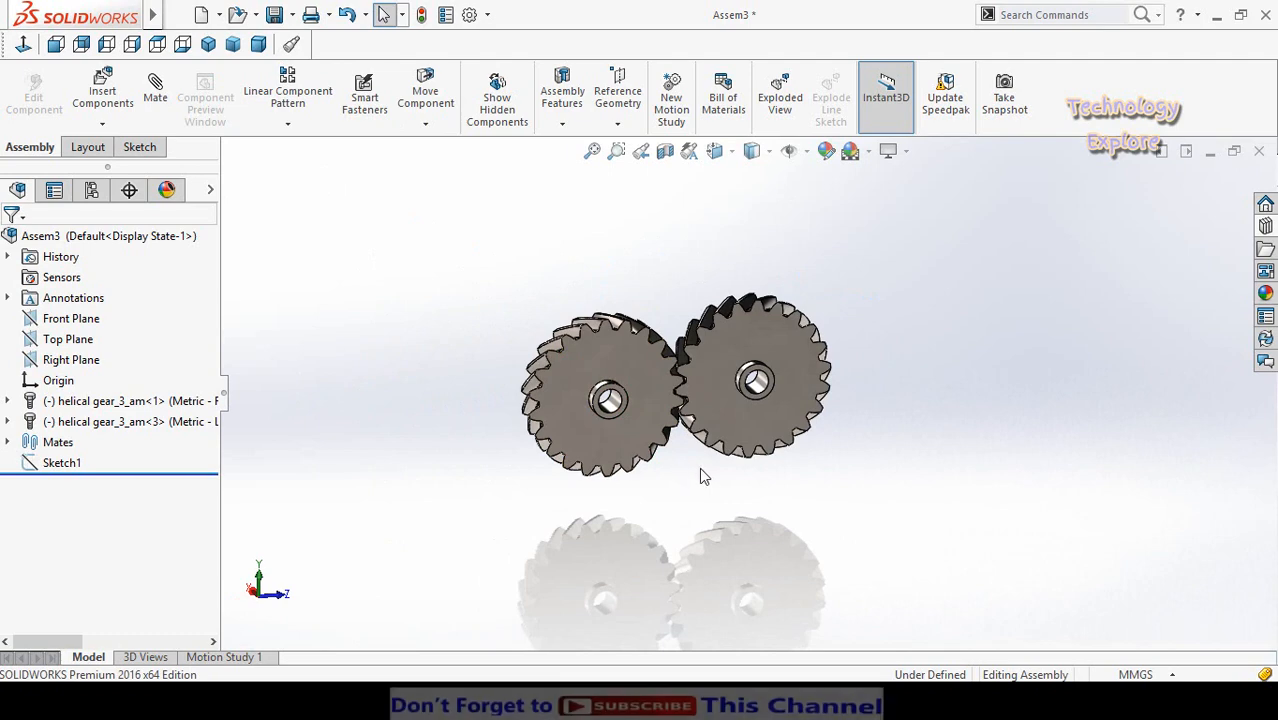
# Review the available mechanical mate types, from Cam to Universal Joint, and leave the Mate command without adding one
pyautogui.click(156, 97)
pyautogui.scroll(-5, 6, 415)
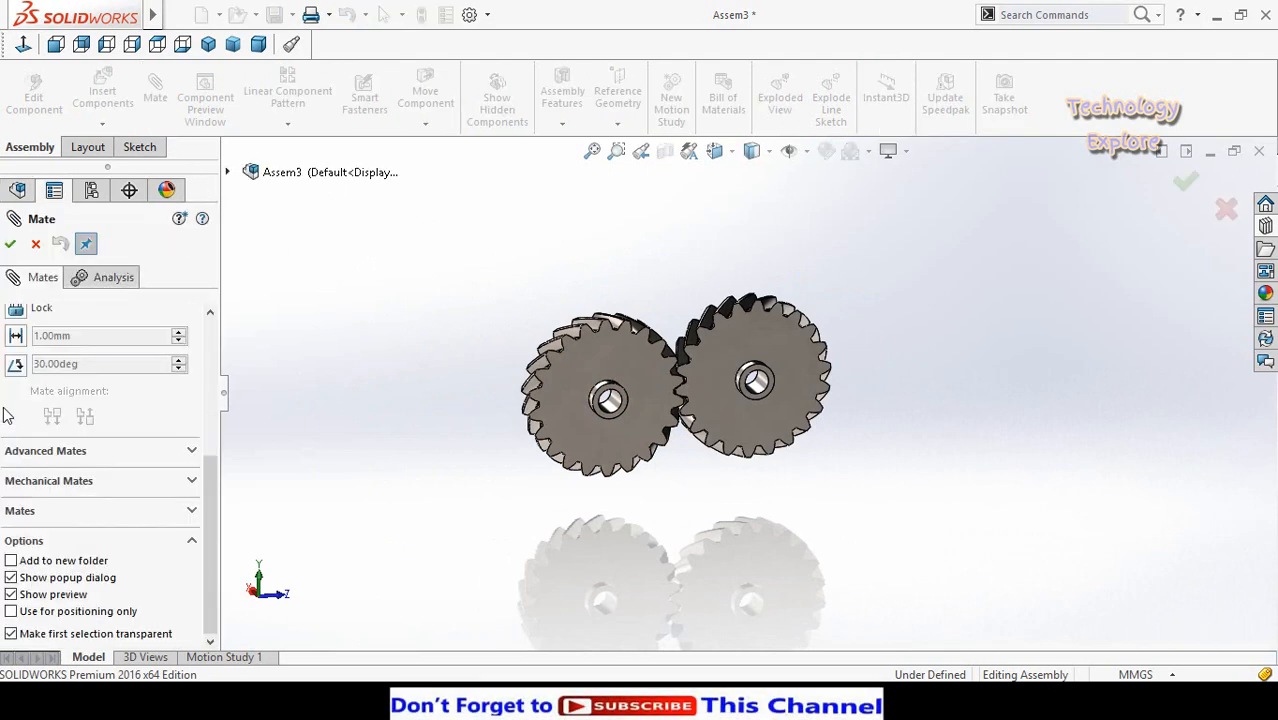
pyautogui.click(45, 481)
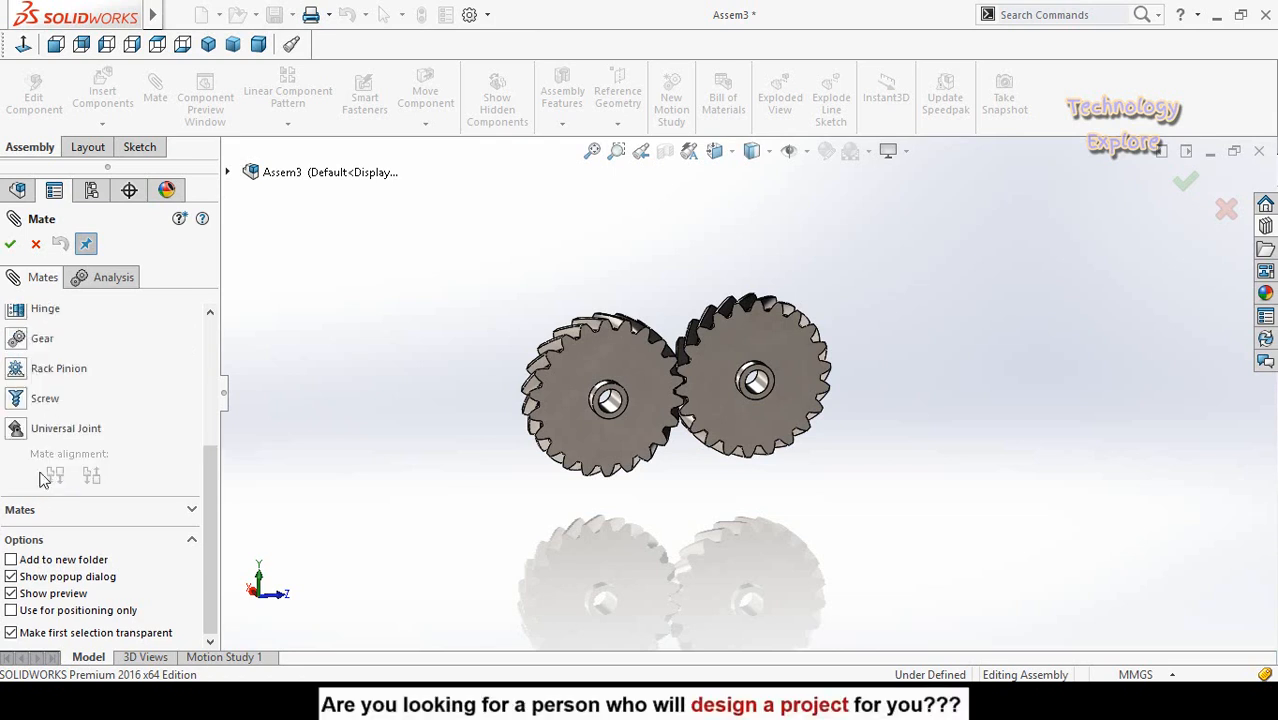
pyautogui.scroll(3, 3, 440)
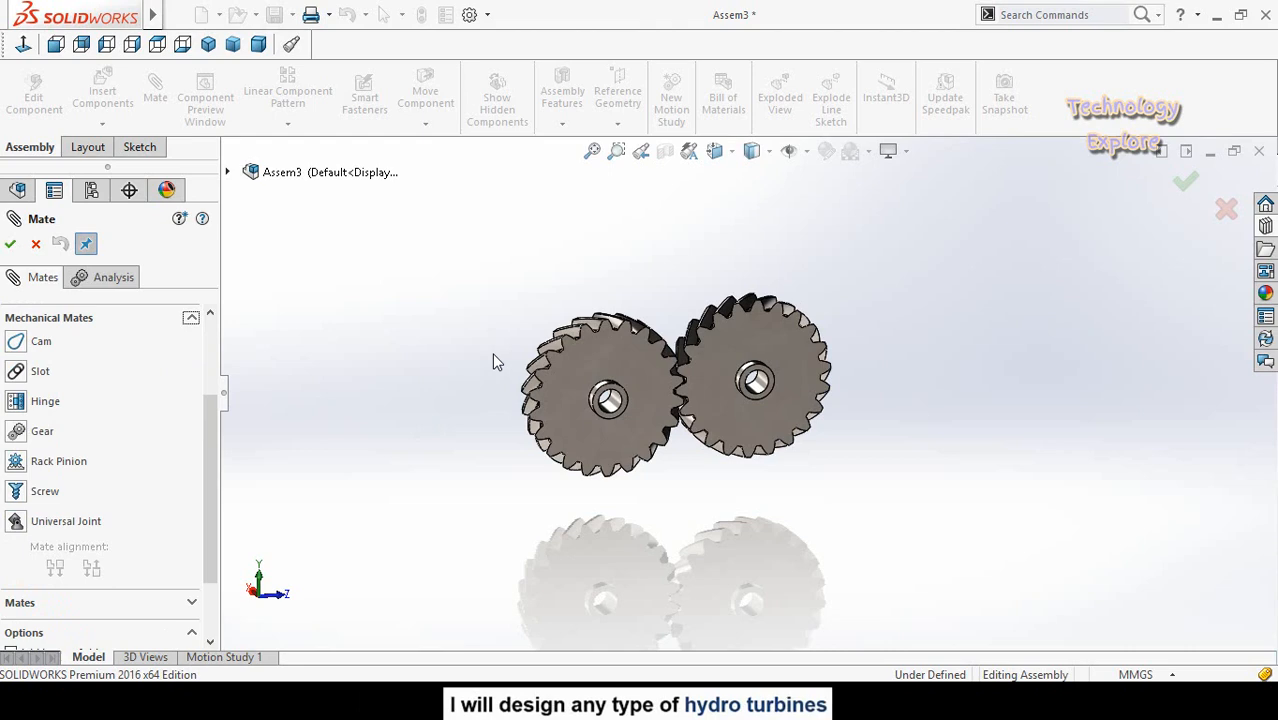
pyautogui.moveTo(465, 417); pyautogui.dragTo(494, 390, button='middle')
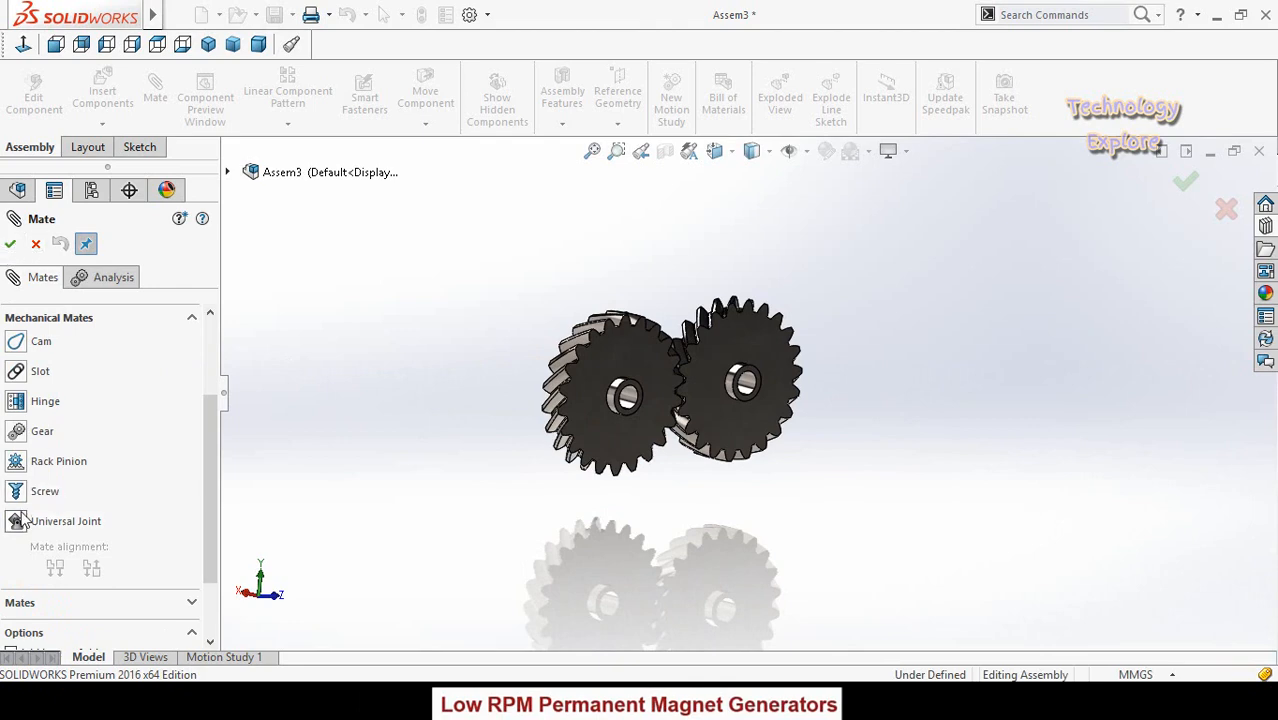
pyautogui.click(35, 246)
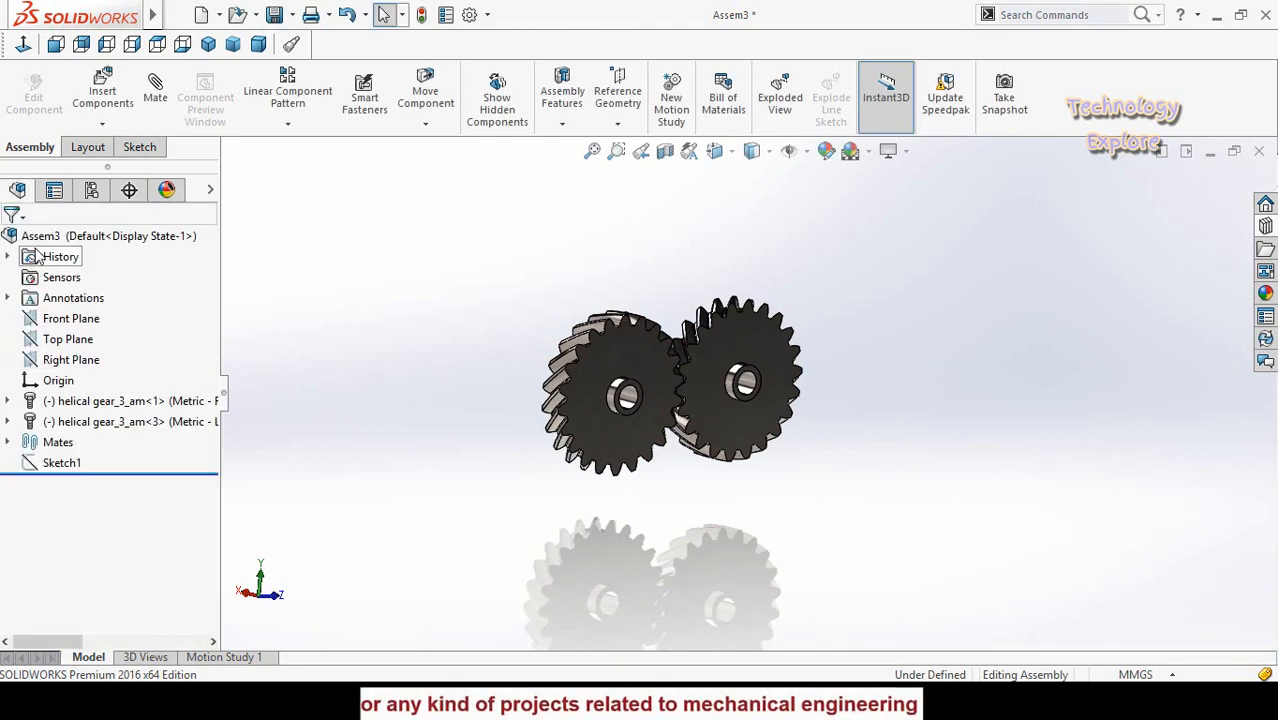
# Close the gear assembly and create a new empty assembly without inserting a component
pyautogui.click(628, 396)
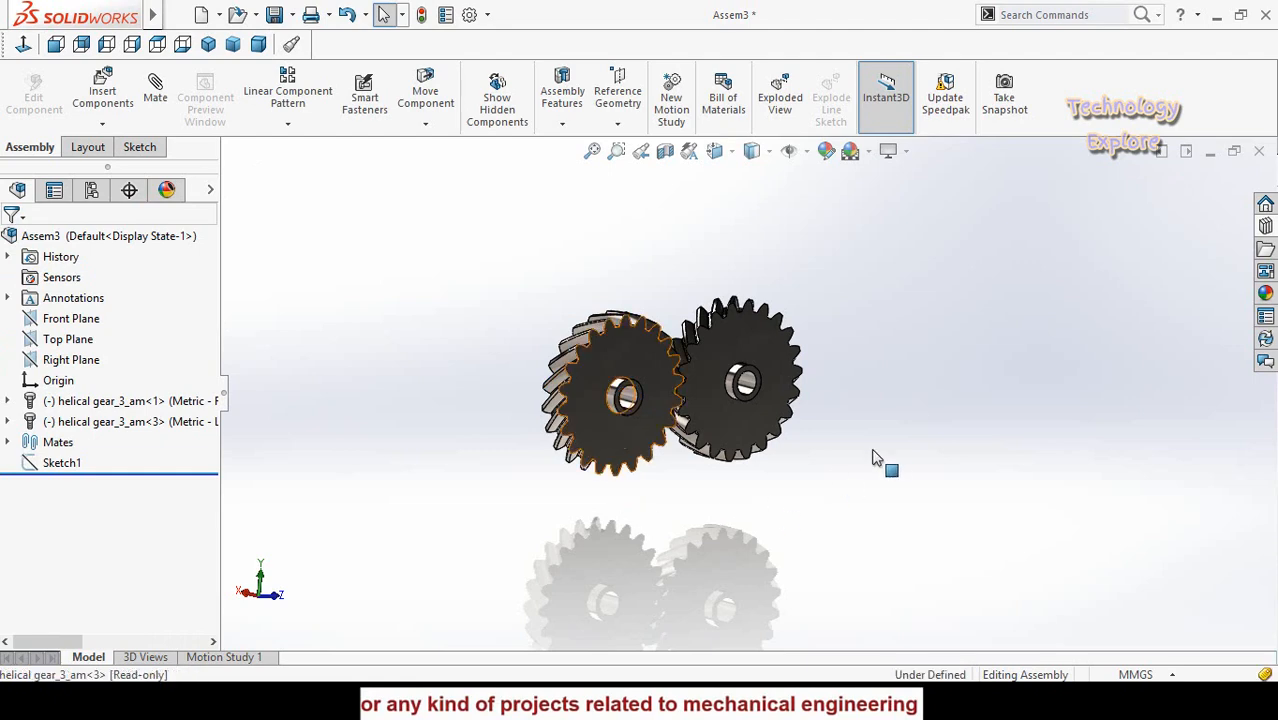
pyautogui.click(1259, 150)
pyautogui.click(378, 310)
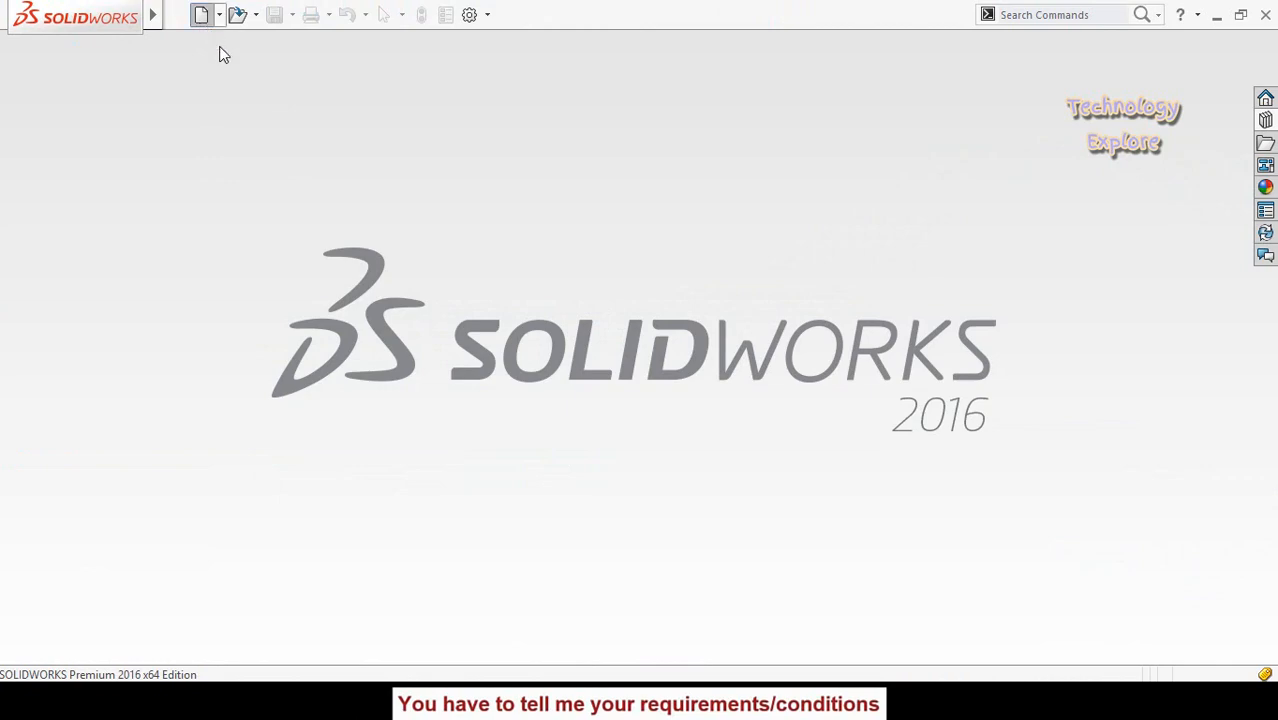
pyautogui.click(201, 14)
pyautogui.click(656, 451)
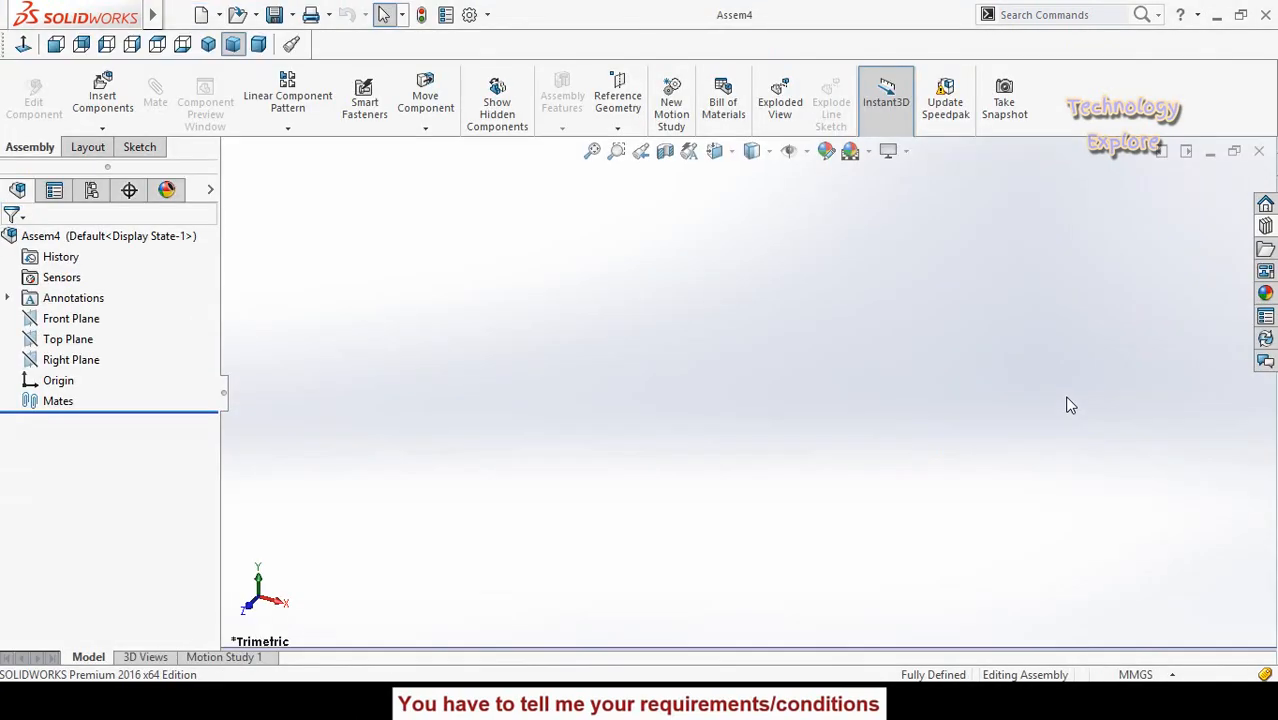
pyautogui.click(36, 250)
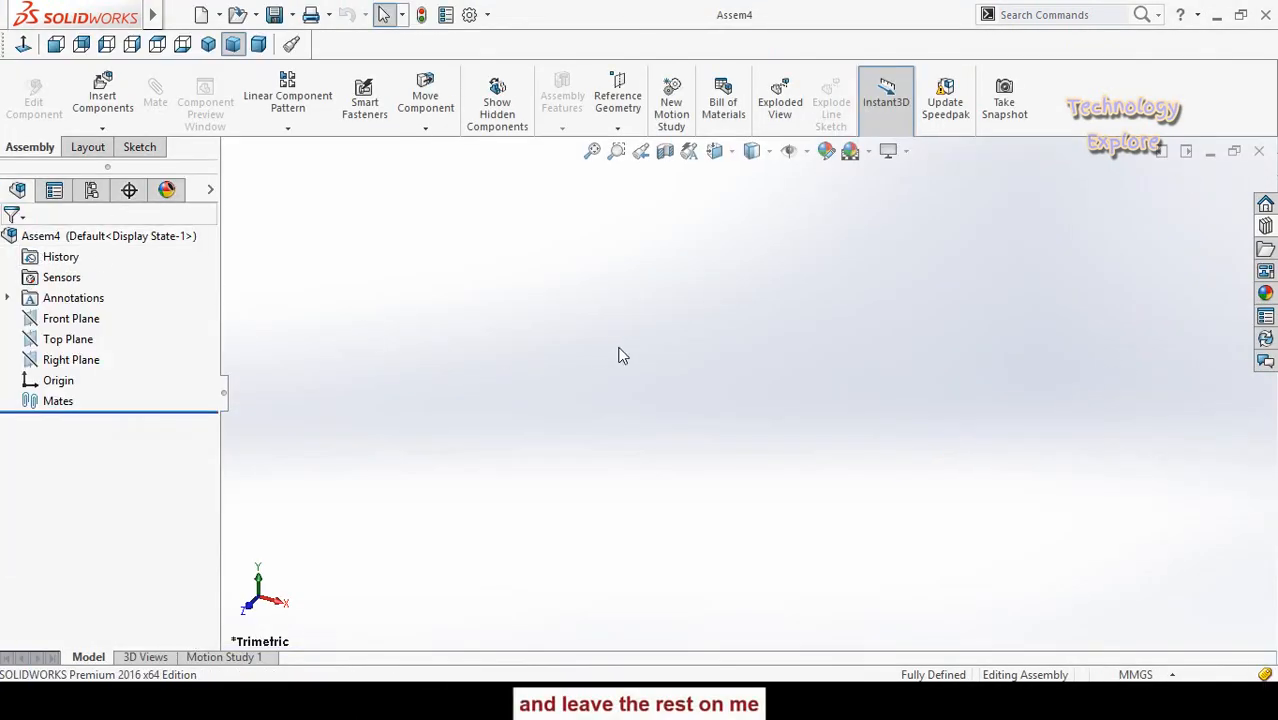
# Examine the hex head parts under Bolts and Screws in the ANSI Metric Toolbox library
pyautogui.click(1264, 272)
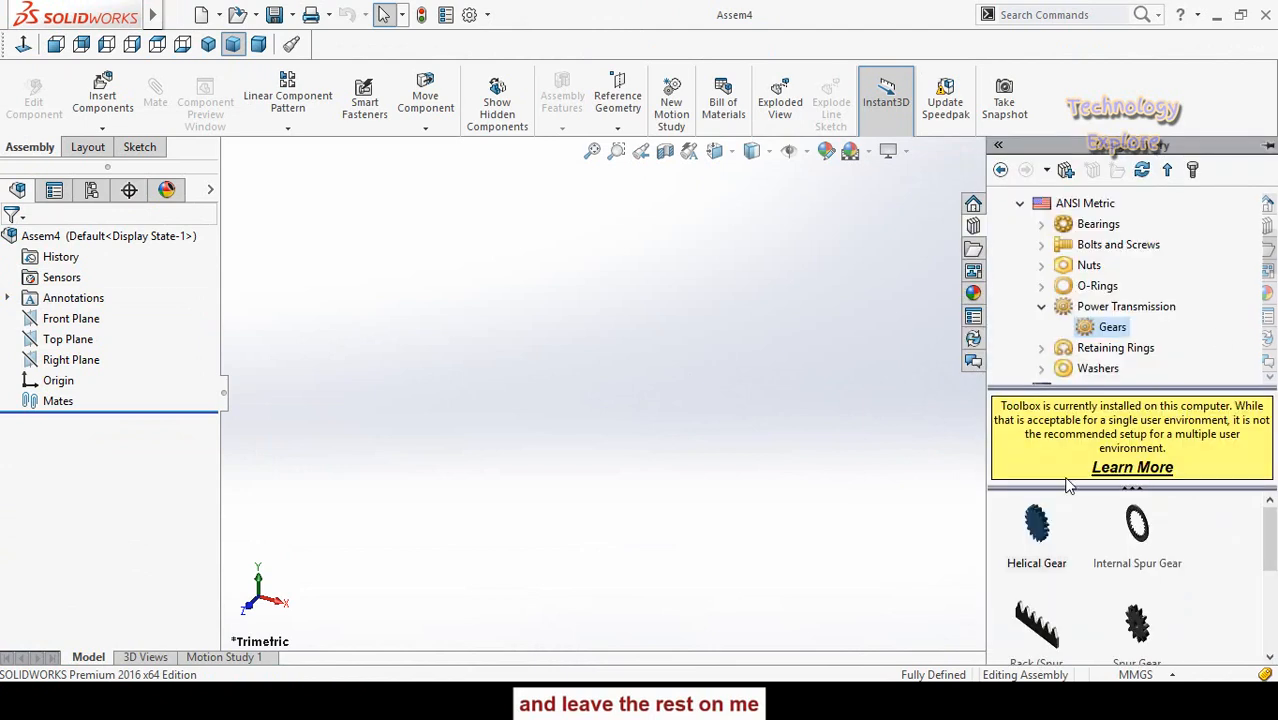
pyautogui.click(1045, 309)
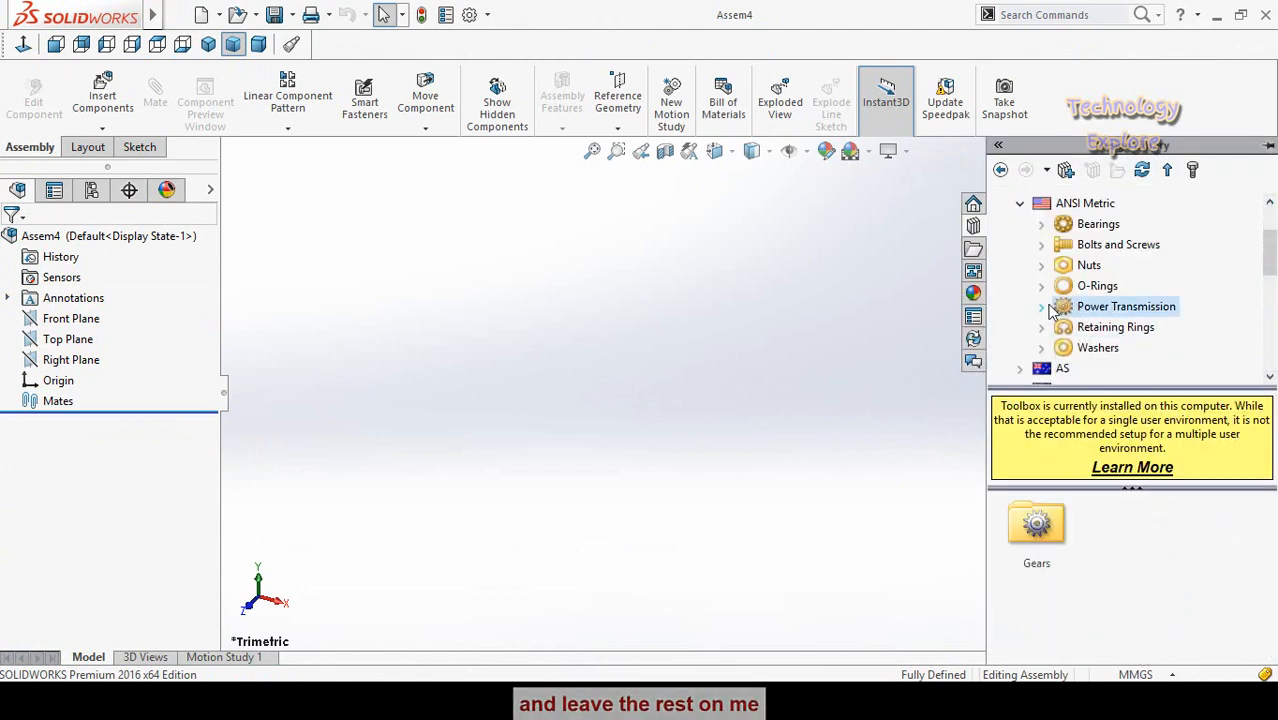
pyautogui.click(1042, 246)
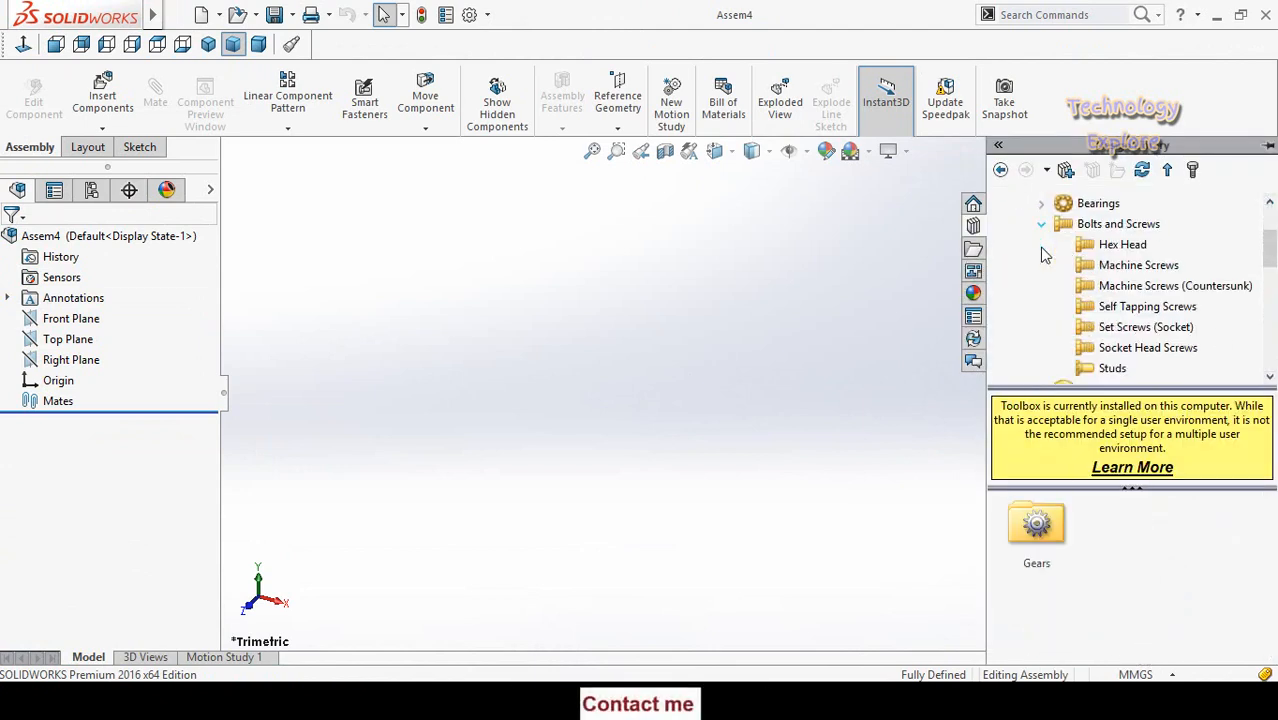
pyautogui.click(1107, 245)
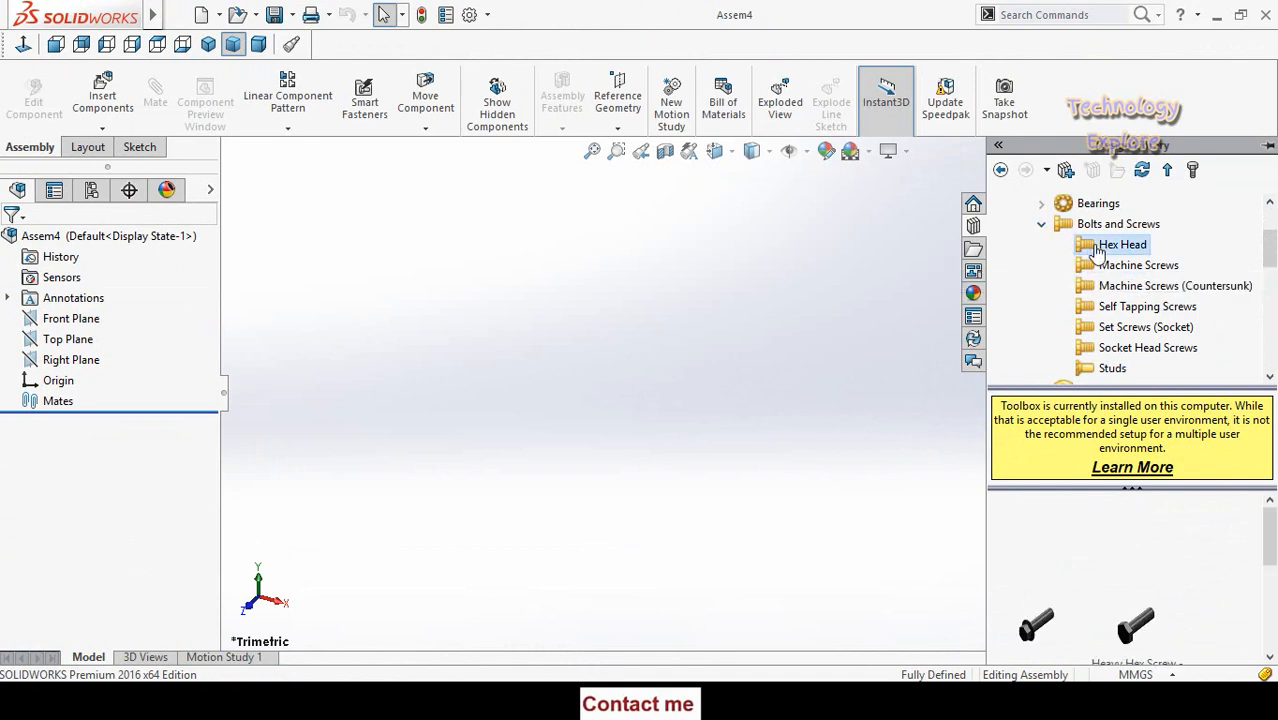
pyautogui.scroll(-3, 1187, 575)
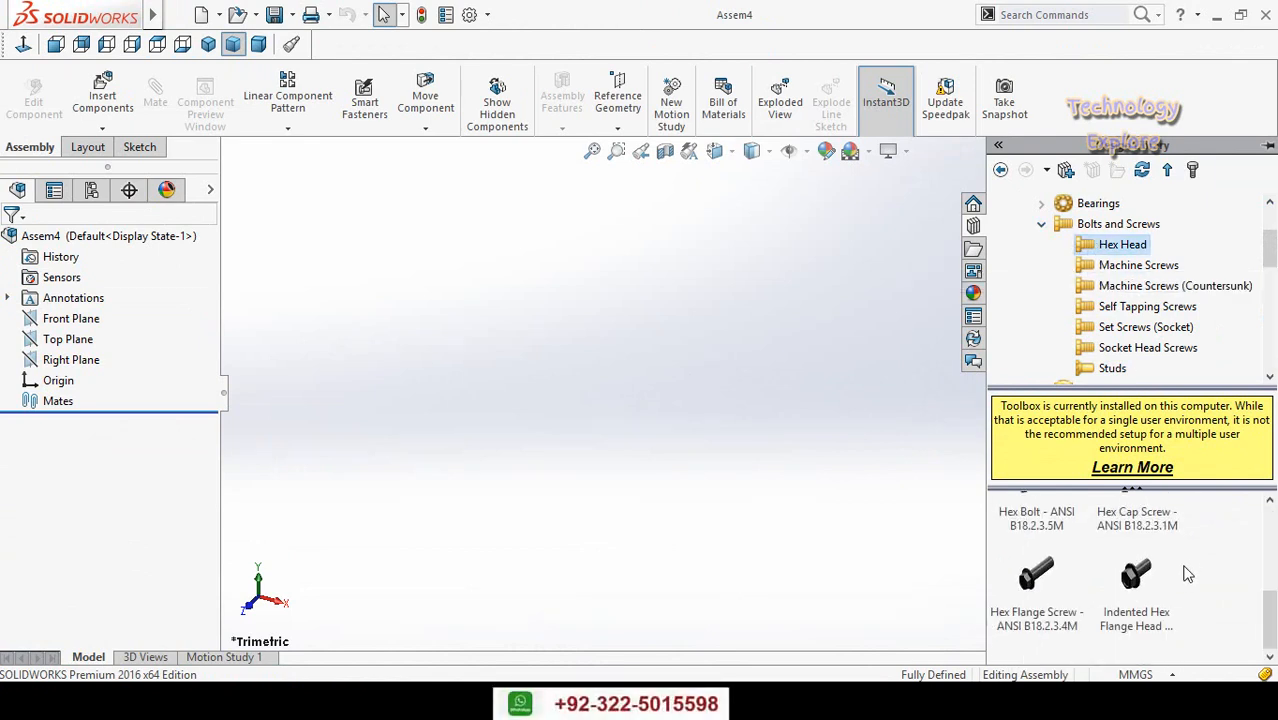
pyautogui.scroll(-2, 1200, 588)
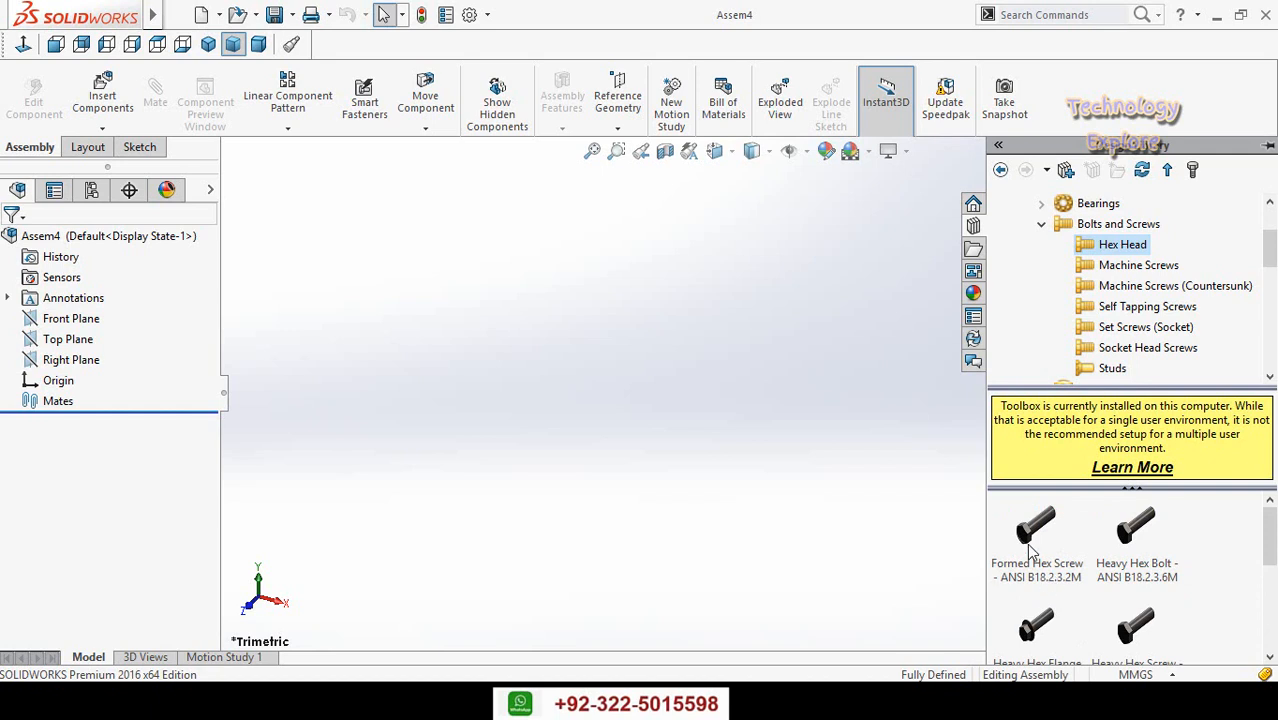
pyautogui.moveTo(1032, 550)
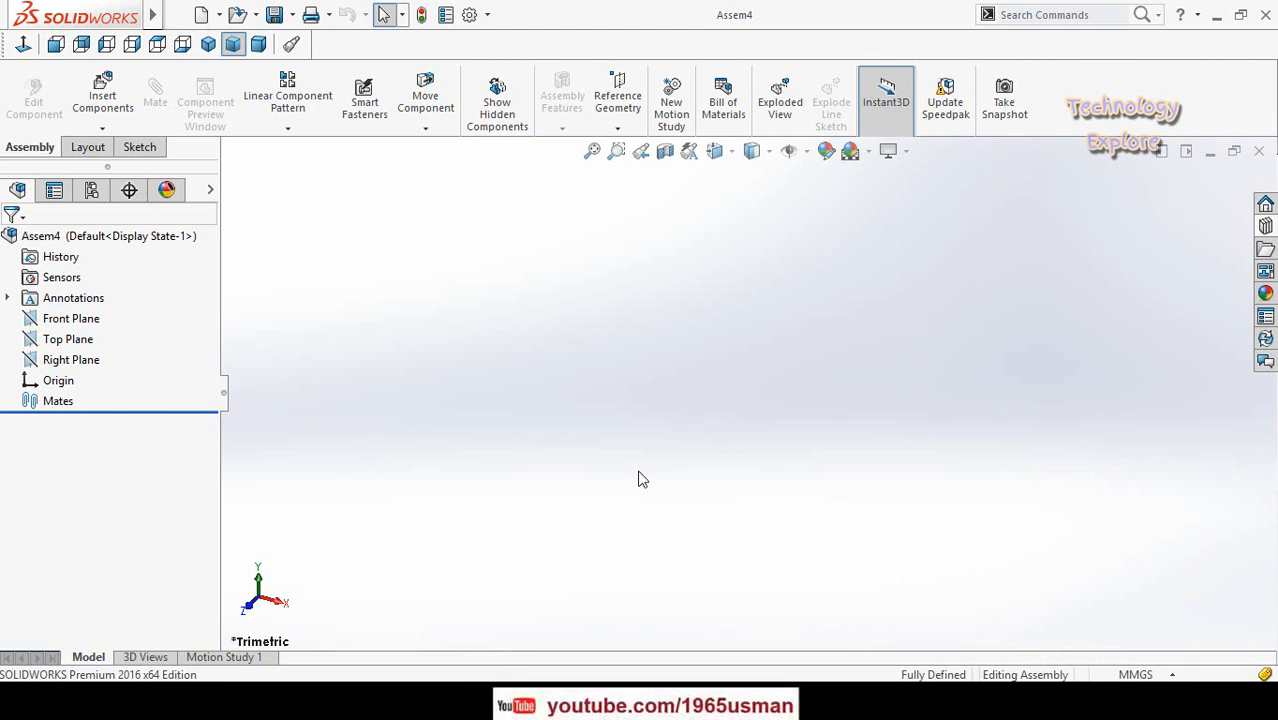
# Create a new part and start a sketch on the Front Plane
pyautogui.hotkey('ctrl', 'n')
pyautogui.doubleClick(371, 263)
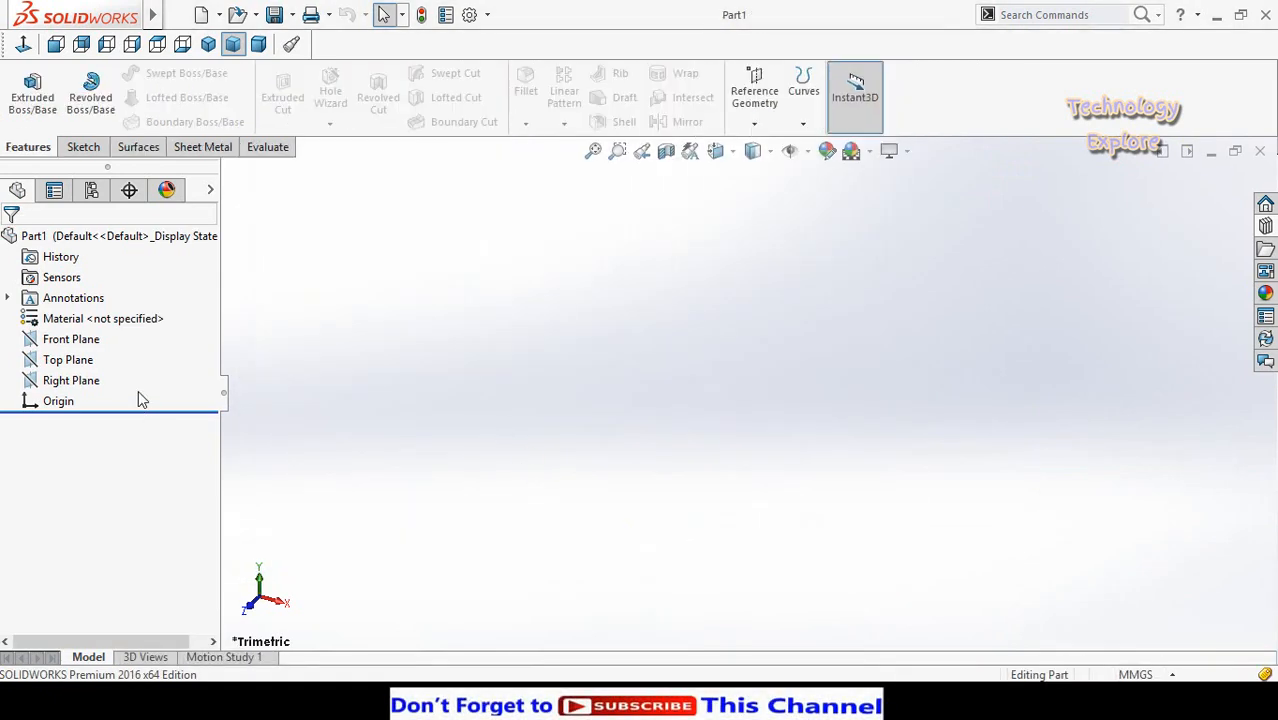
pyautogui.click(70, 340)
pyautogui.click(82, 316)
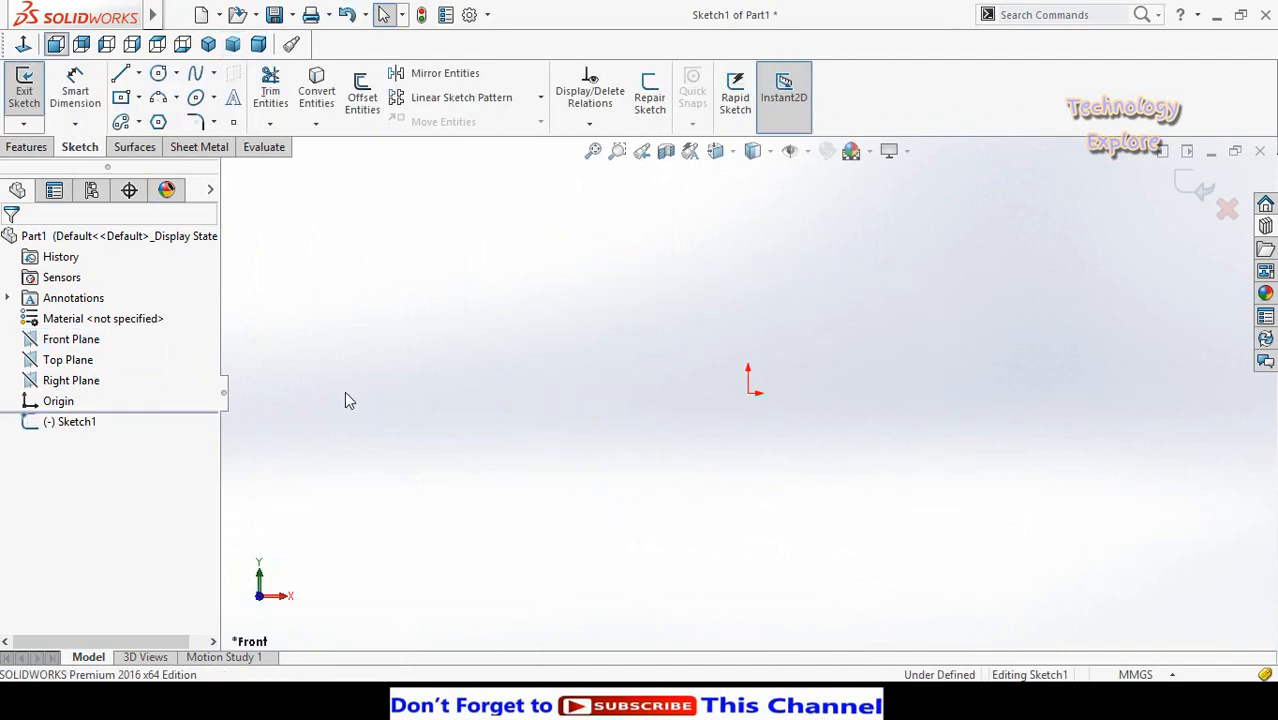
# Sketch a circle centred on the origin and dimension its diameter to 10 mm
pyautogui.click(158, 73)
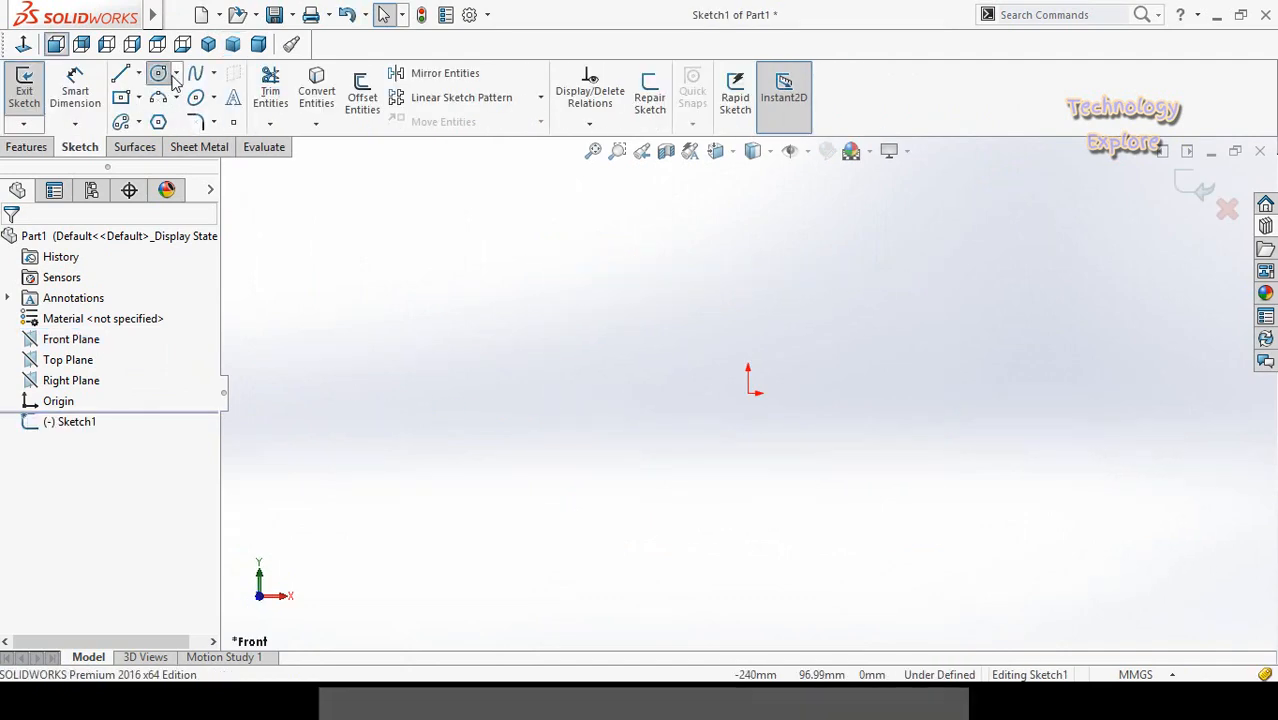
pyautogui.click(748, 393)
pyautogui.click(756, 457)
pyautogui.click(75, 88)
pyautogui.click(724, 453)
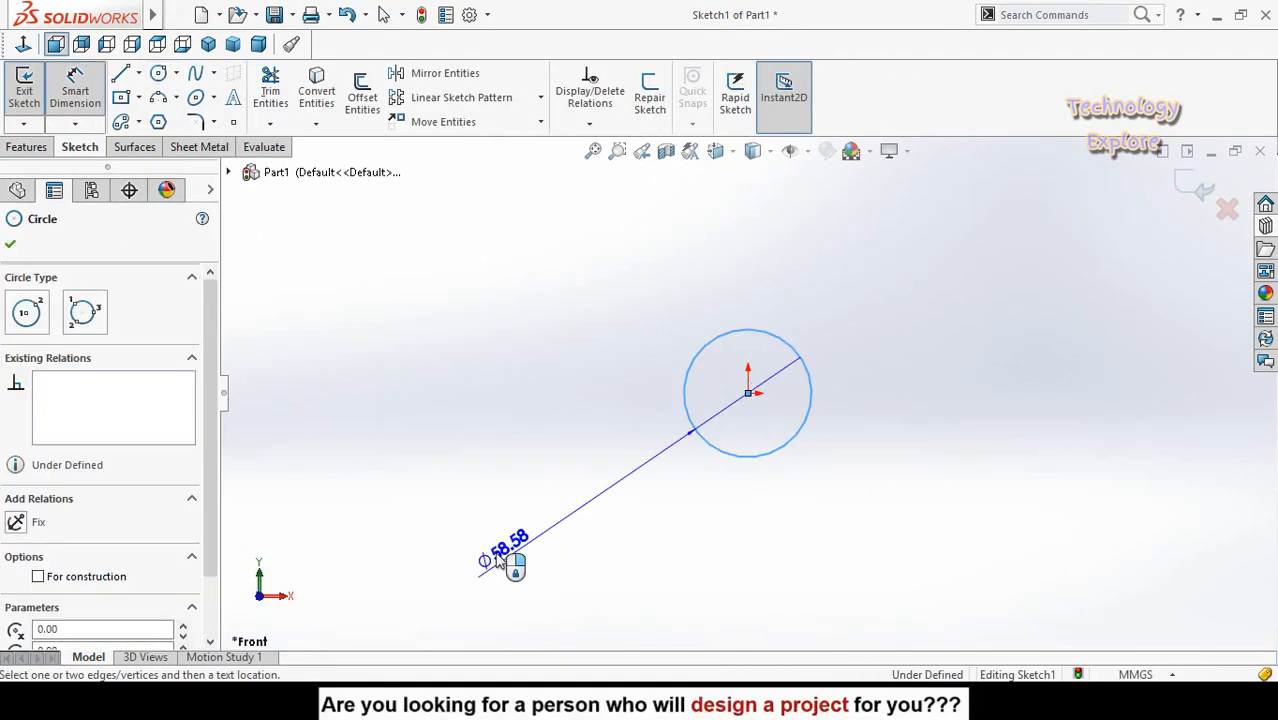
pyautogui.click(500, 562)
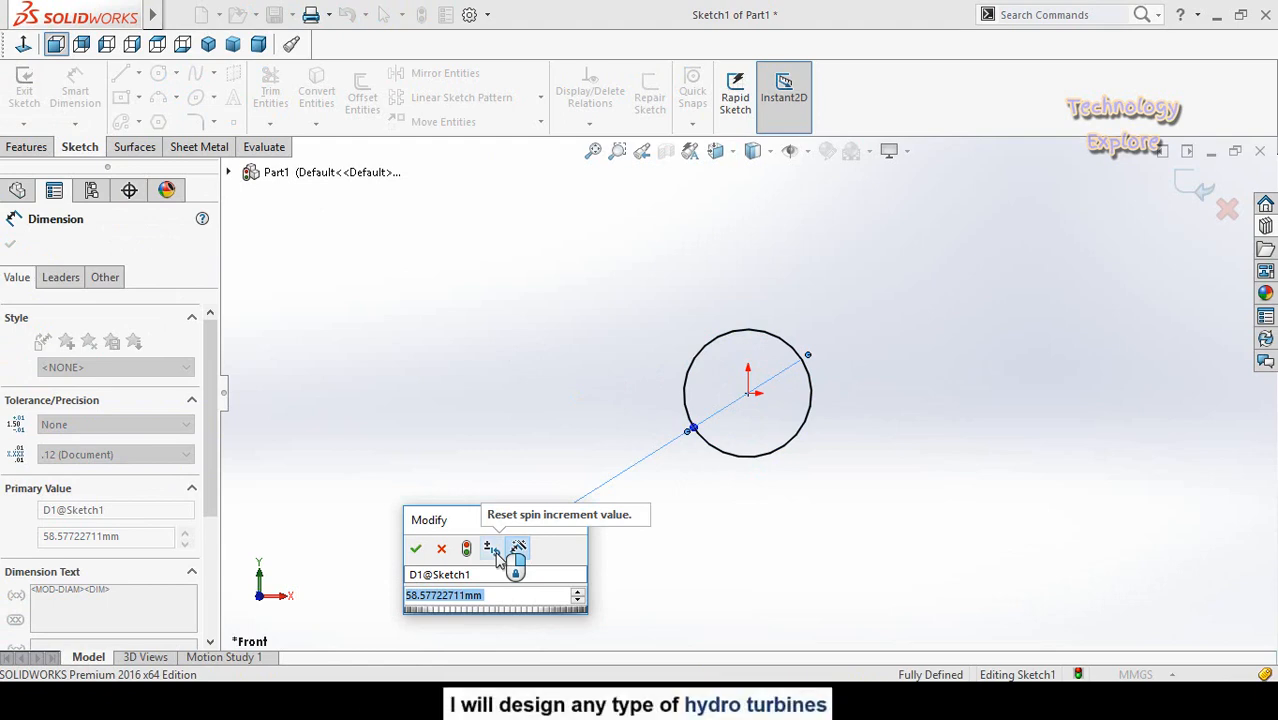
pyautogui.write('10')
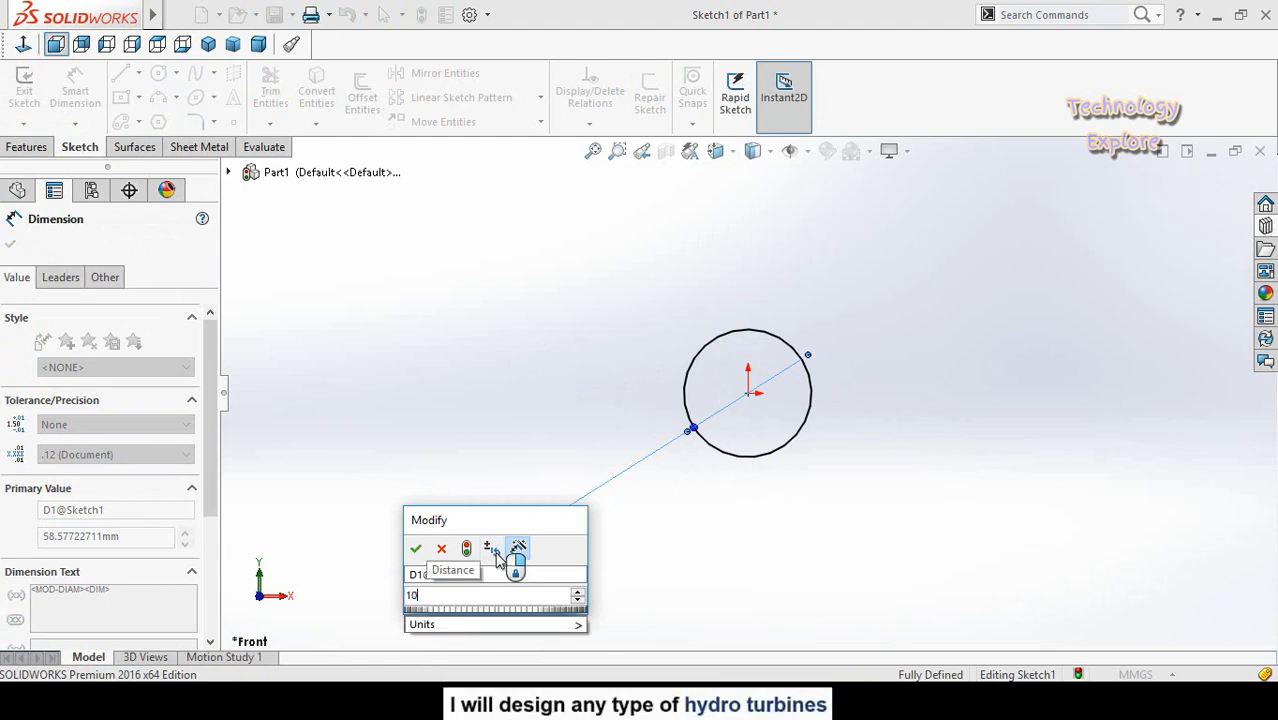
pyautogui.press('Return')
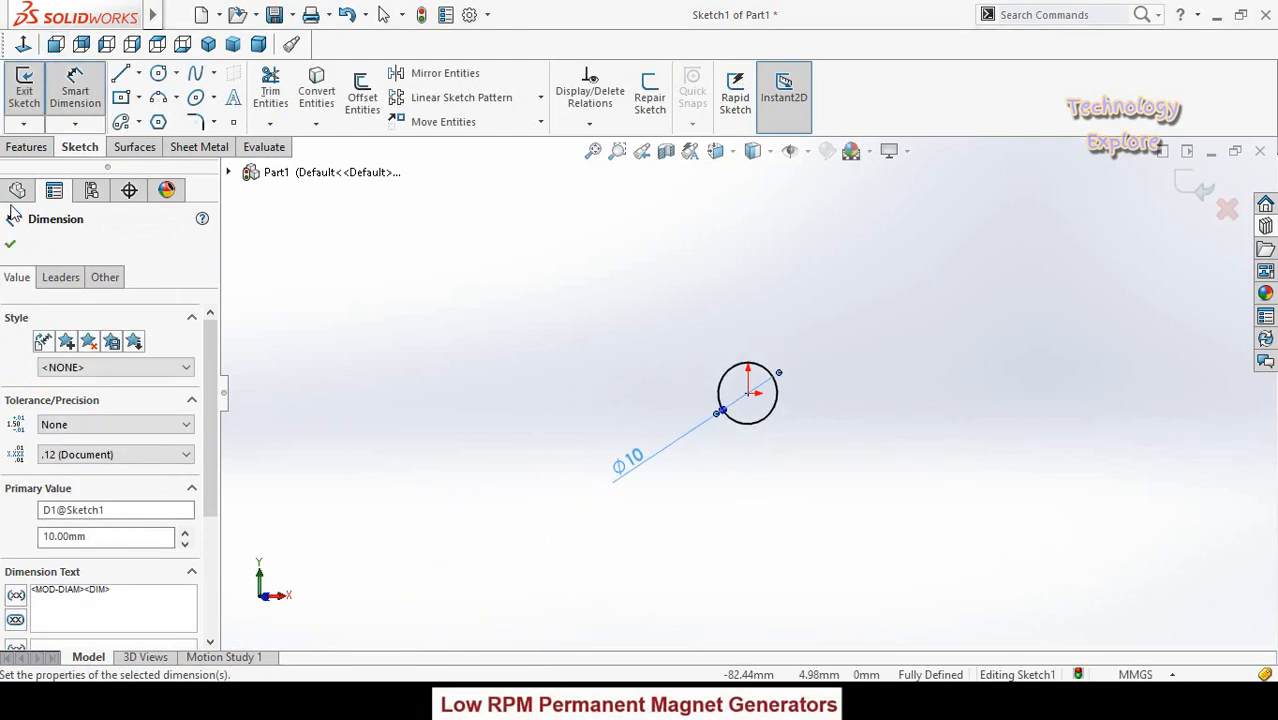
# Extrude the circle as a blind boss 30 mm deep from the sketch plane
pyautogui.click(26, 147)
pyautogui.click(32, 92)
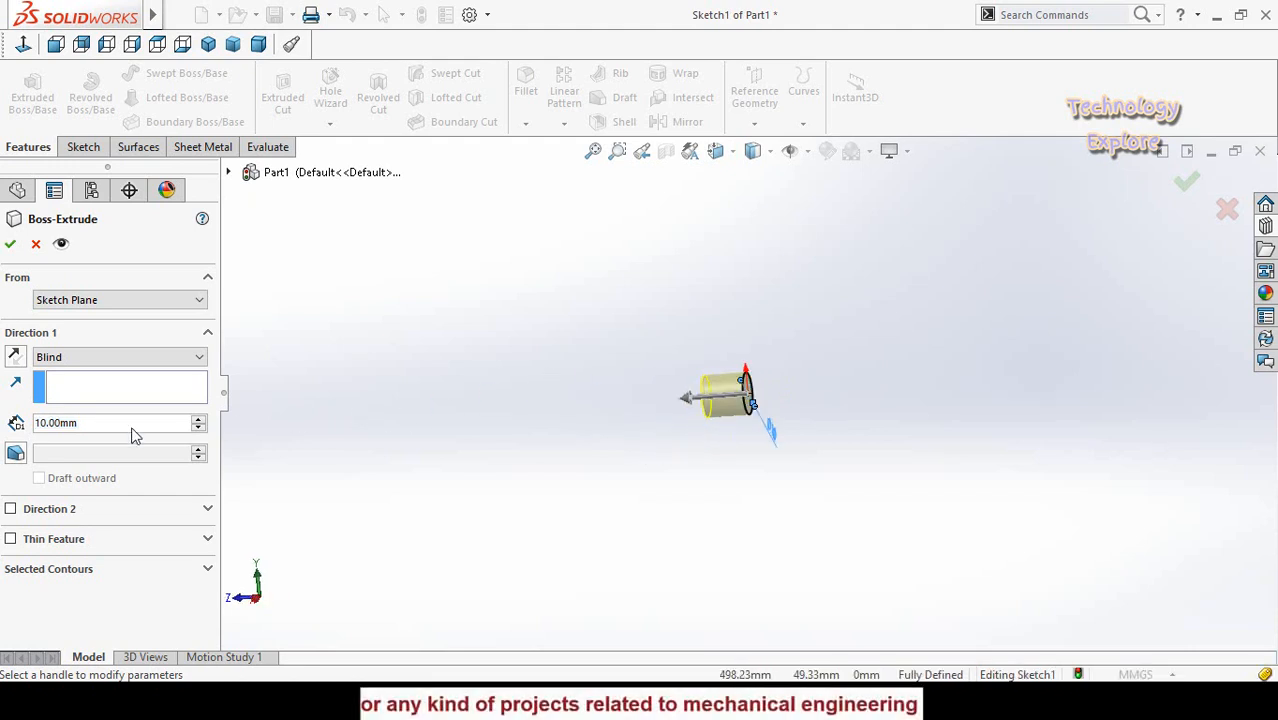
pyautogui.doubleClick(199, 419)
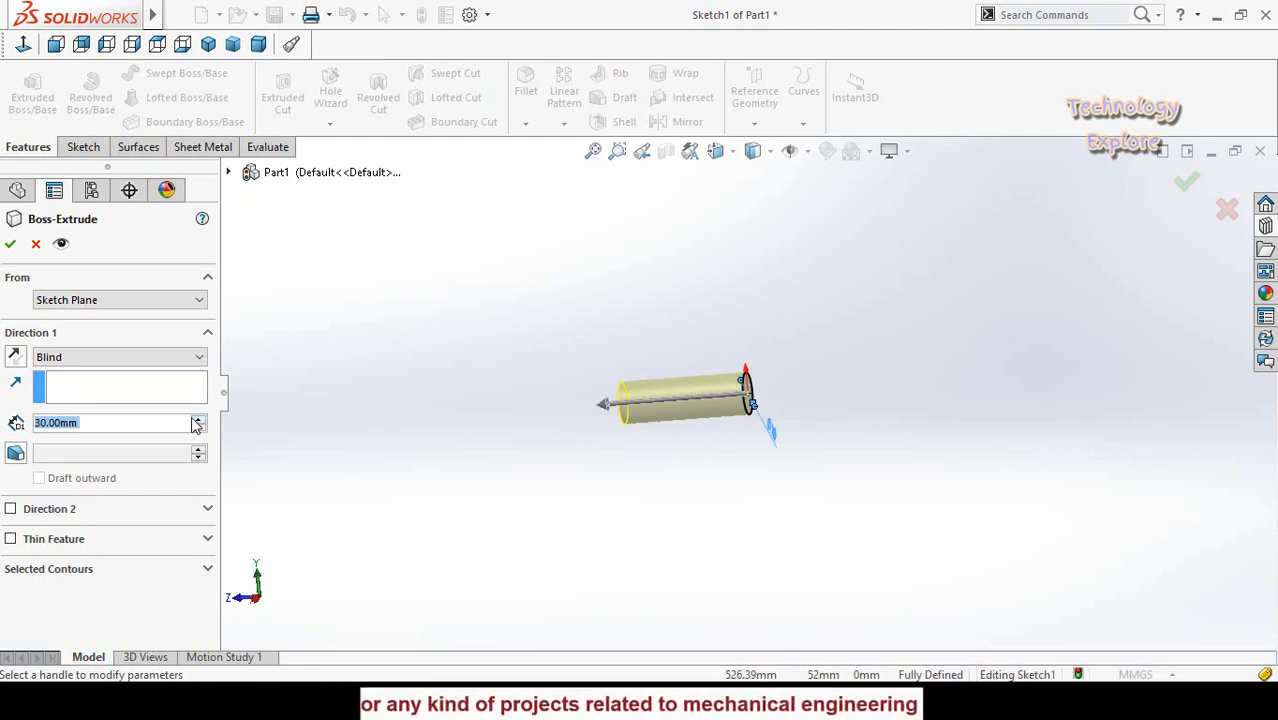
pyautogui.click(11, 246)
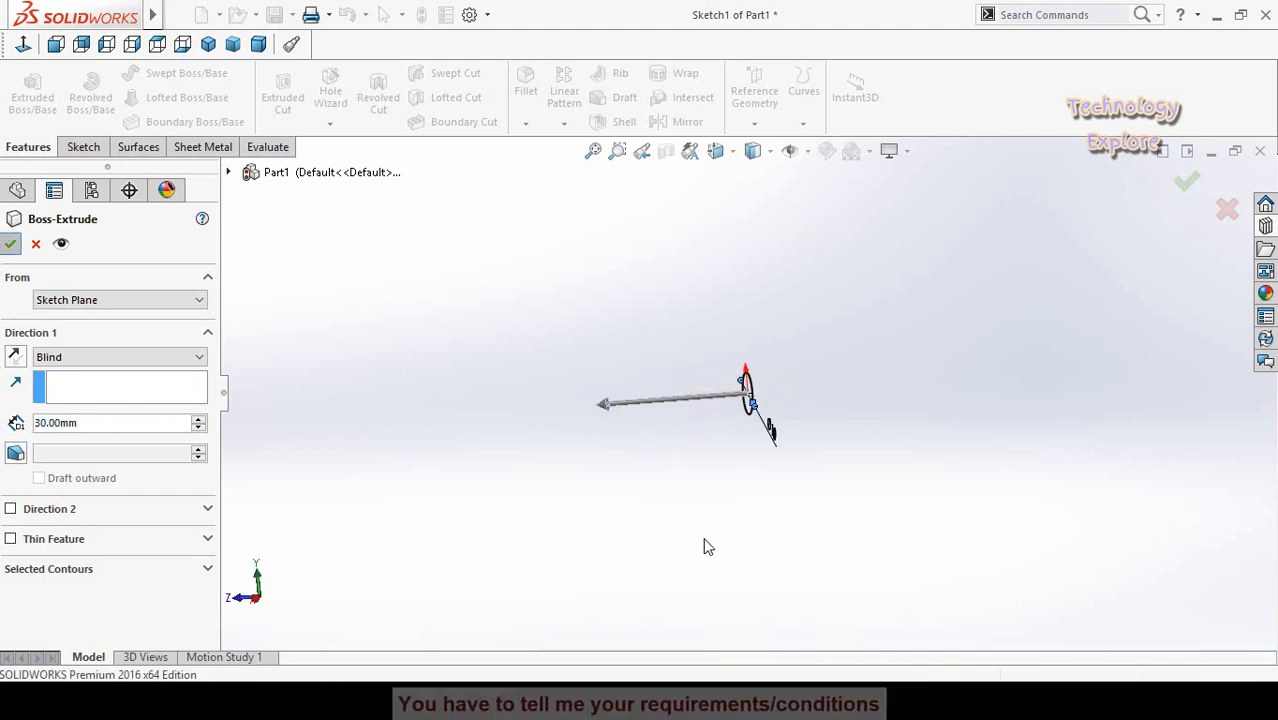
# On the cylinder's origin-end face, sketch an origin-centred hexagon with its inscribed circle about 1.1 mm outside the cylinder edge
pyautogui.click(740, 405)
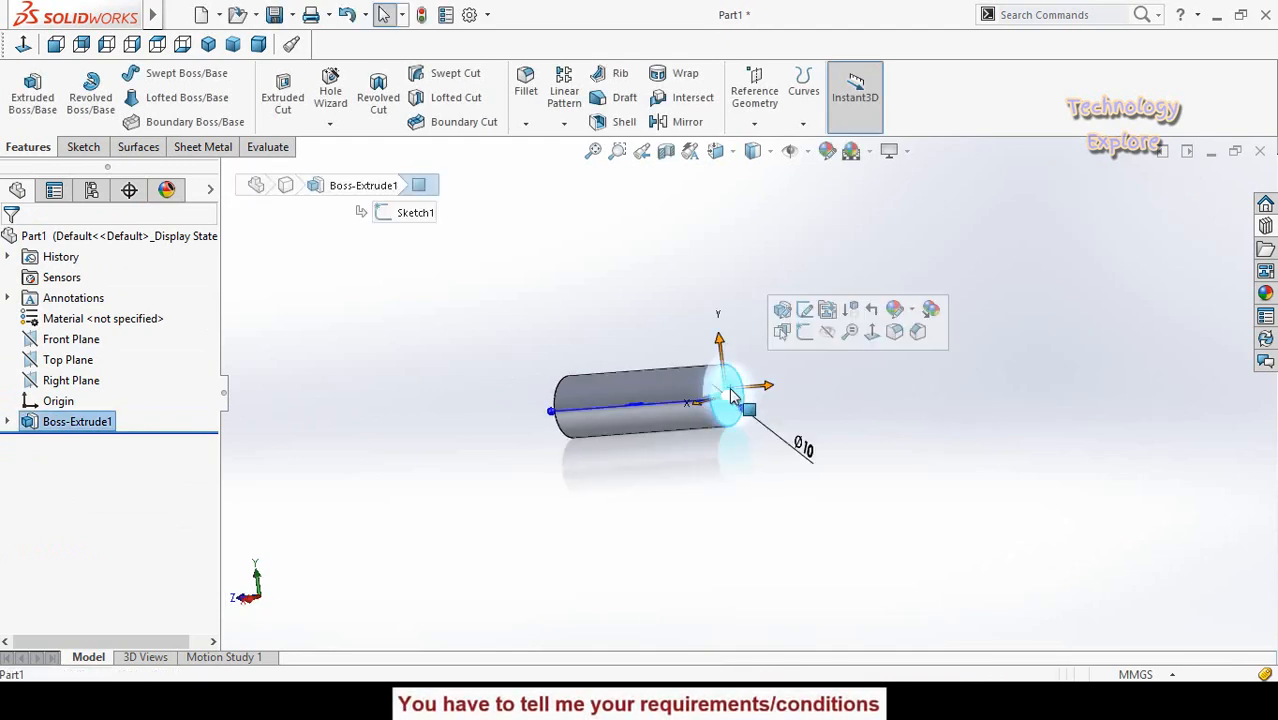
pyautogui.click(818, 334)
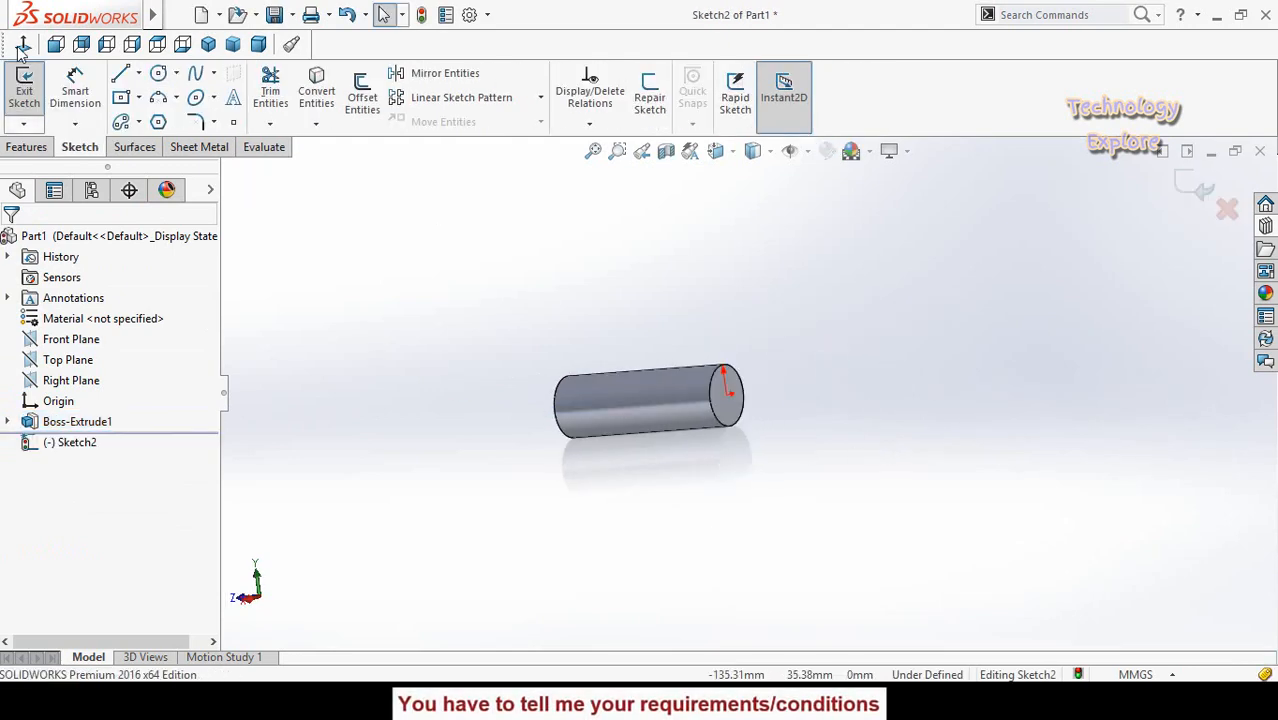
pyautogui.click(81, 44)
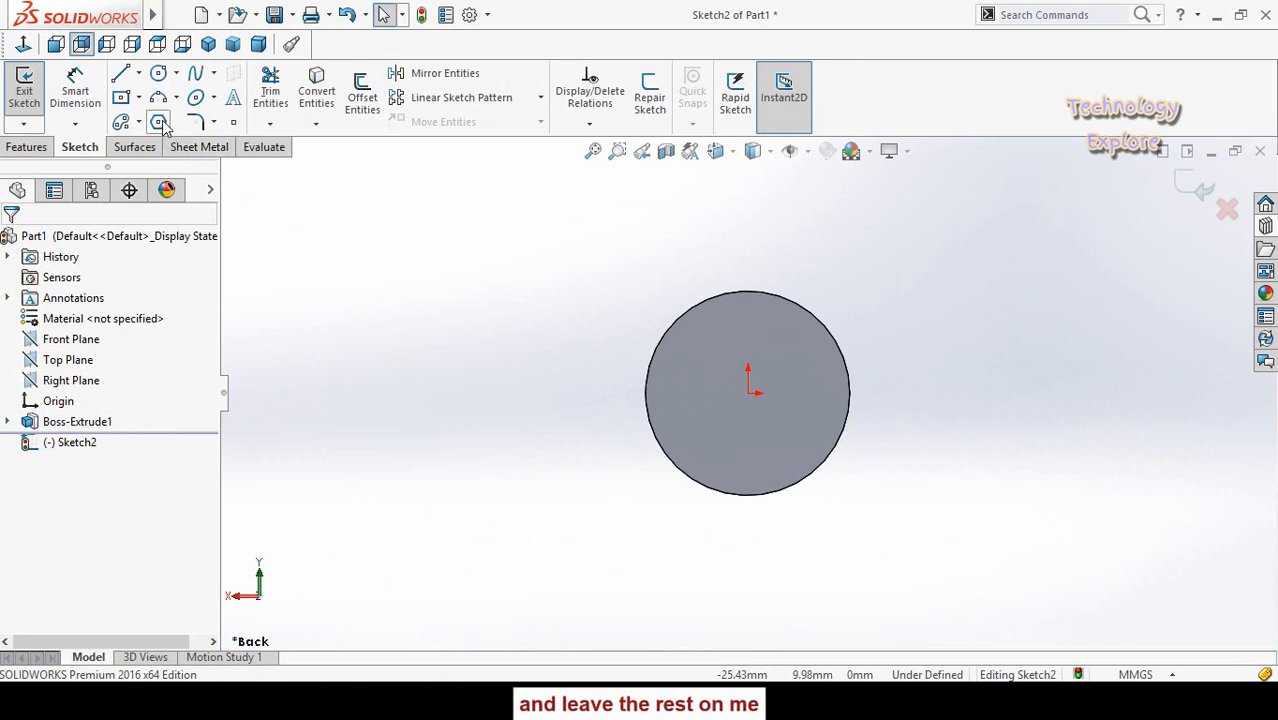
pyautogui.click(158, 121)
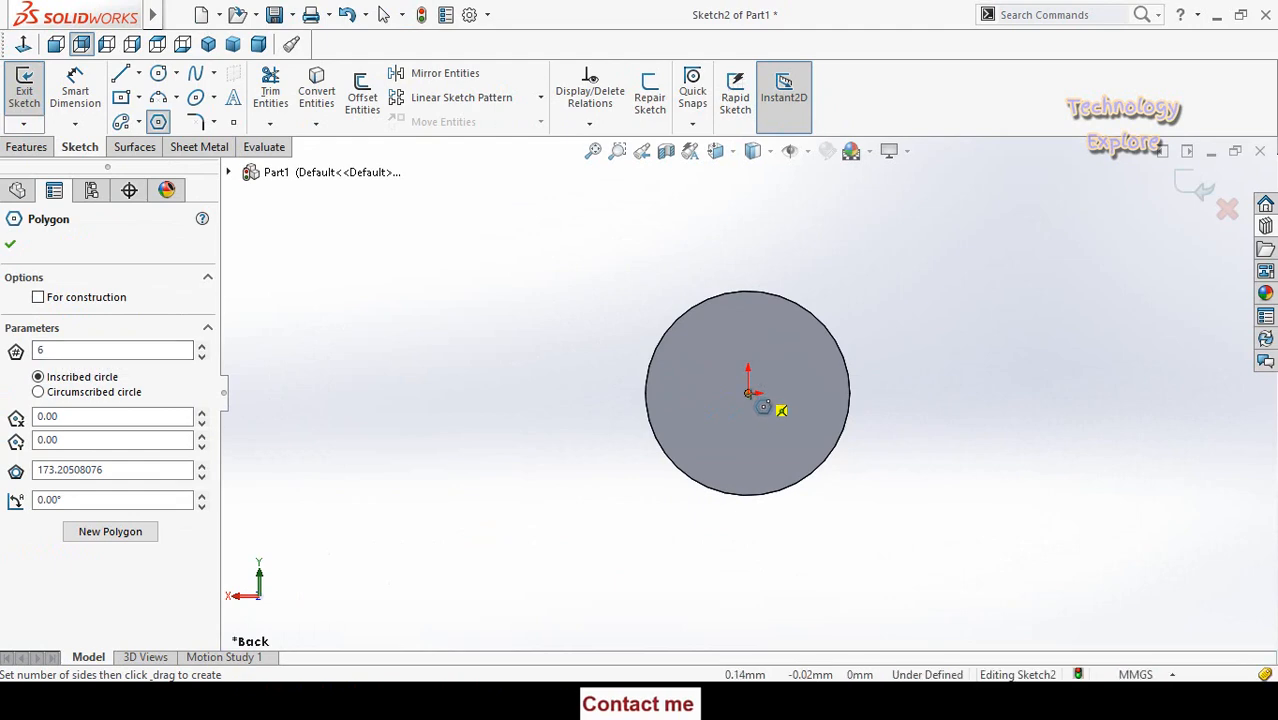
pyautogui.click(748, 393)
pyautogui.click(830, 511)
# Dimension the gap between the cylinder's edge and the hexagon's inscribed circle to 1.5 mm
pyautogui.moveTo(941, 593); pyautogui.dragTo(785, 546, button='right')
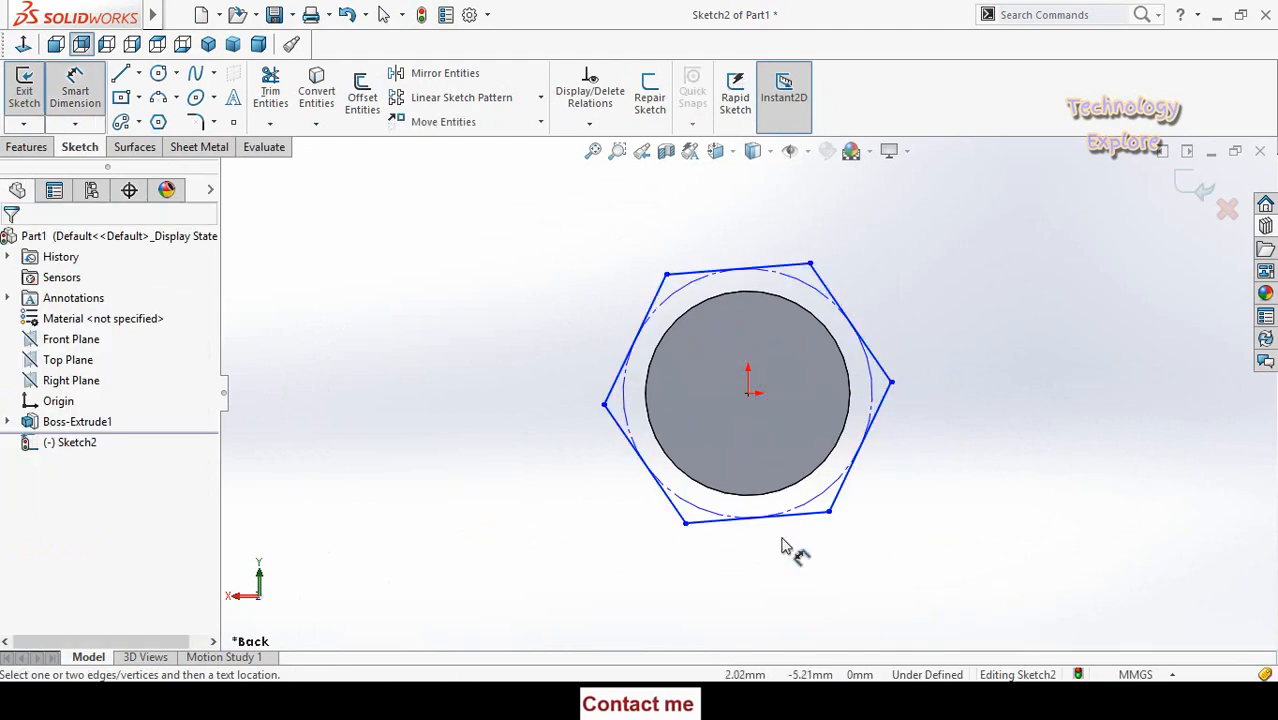
pyautogui.click(813, 475)
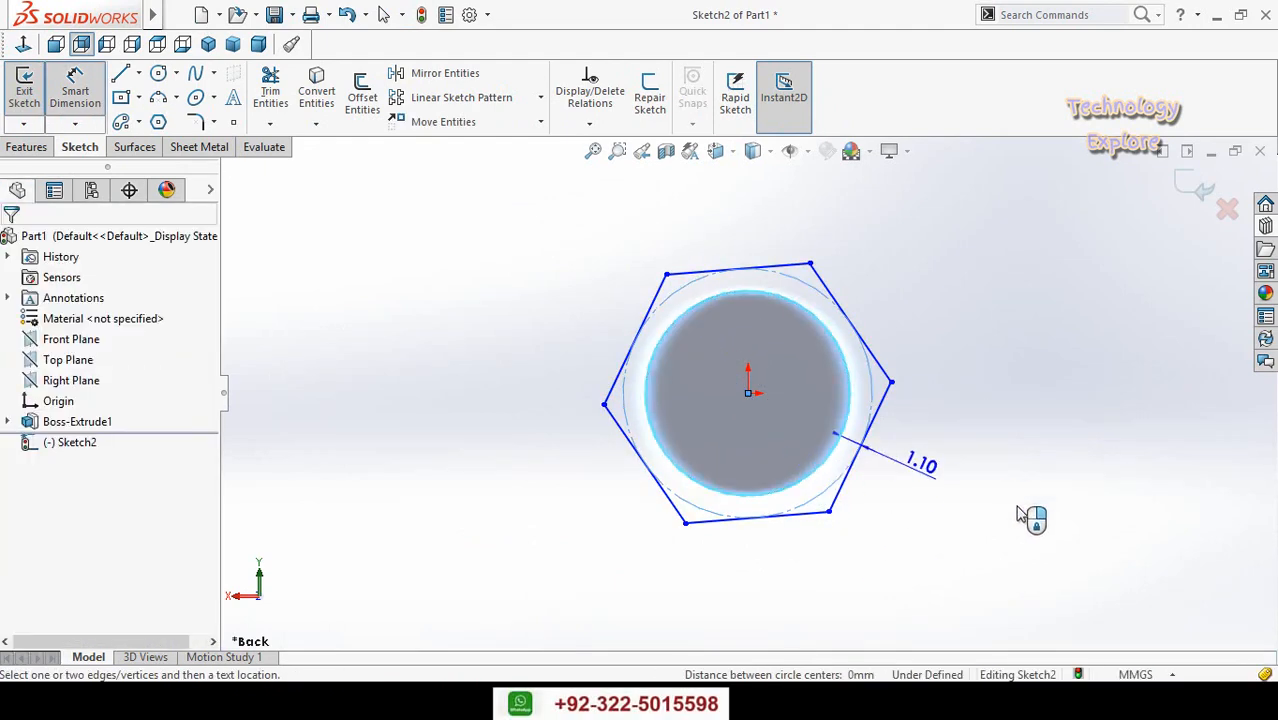
pyautogui.click(1046, 408)
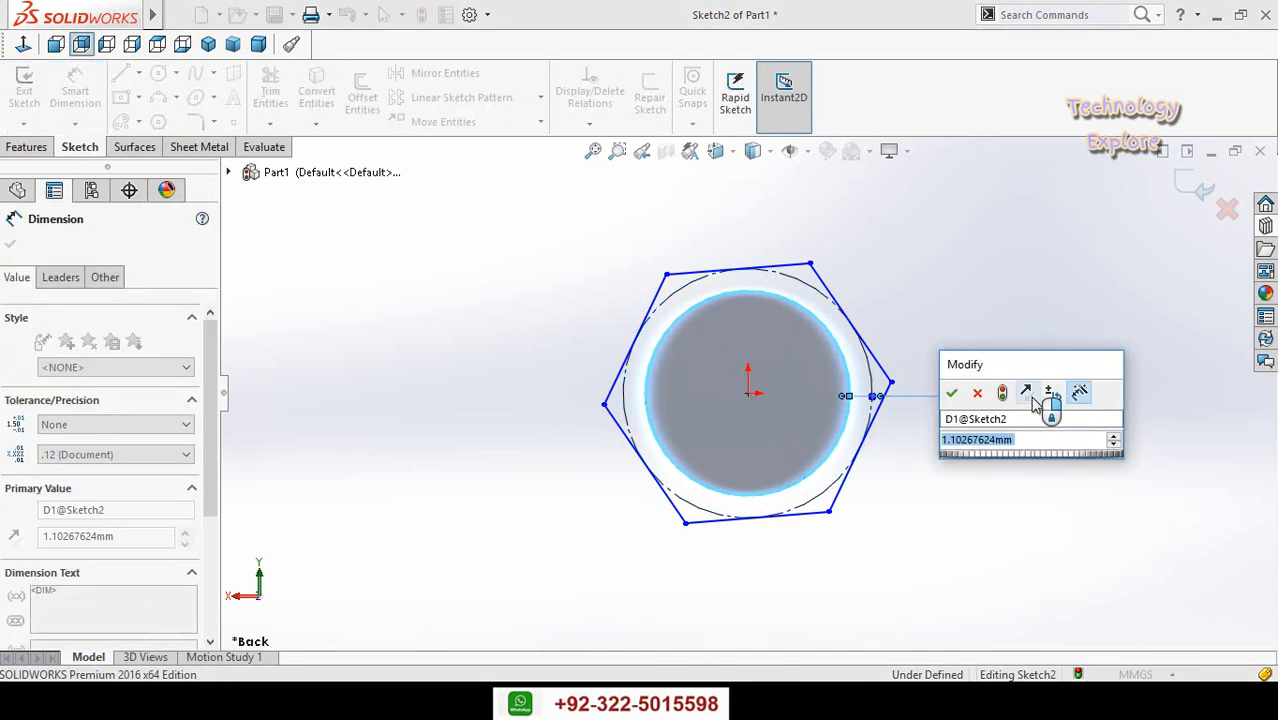
pyautogui.write('1.5')
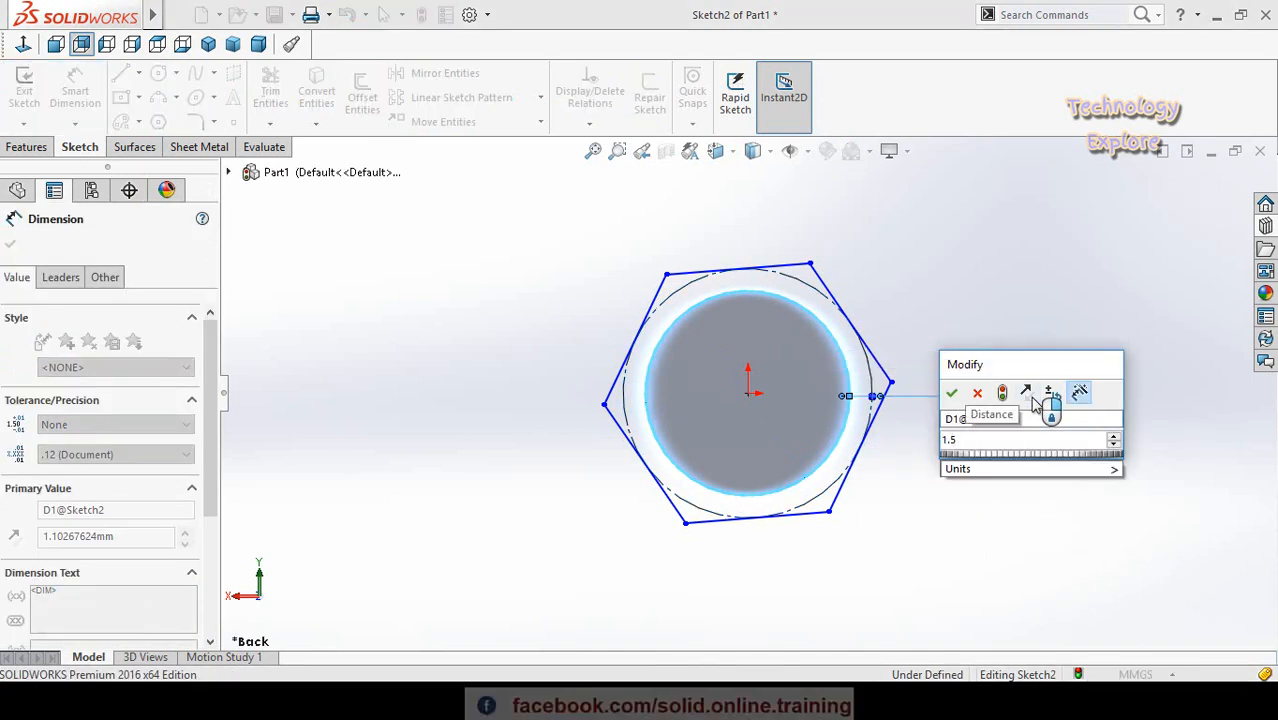
pyautogui.press('Return')
pyautogui.click(1007, 511)
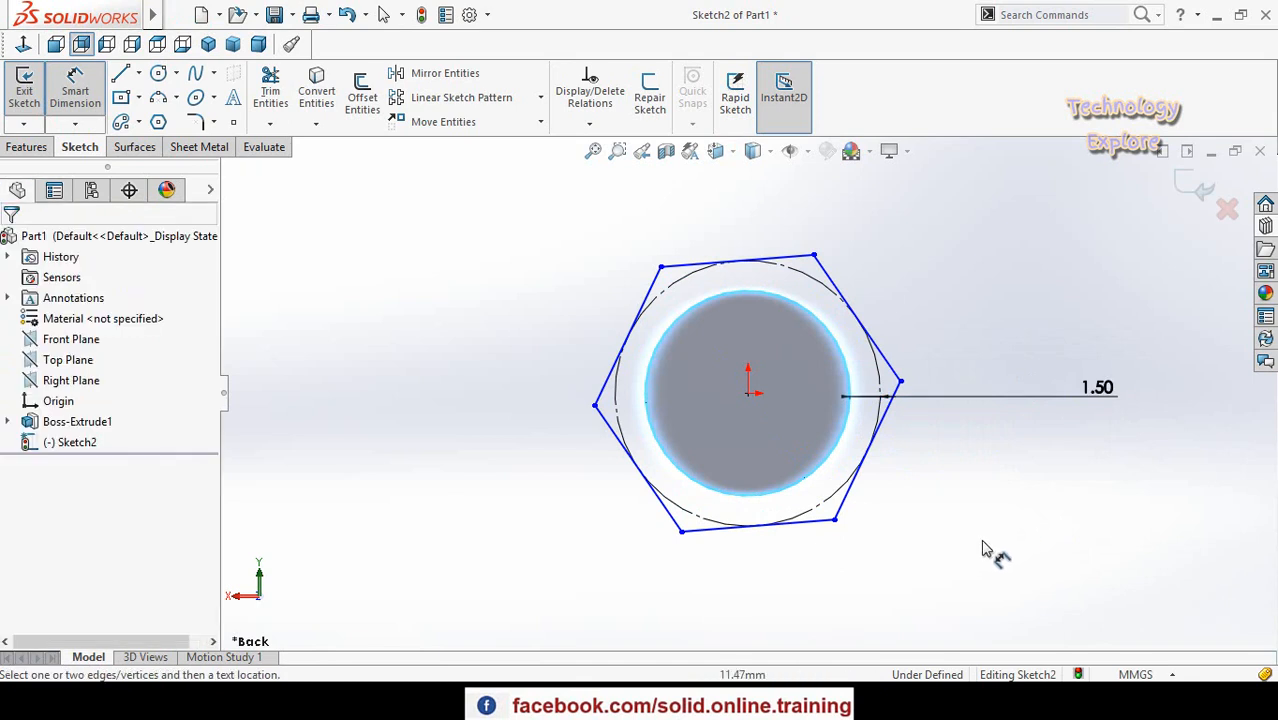
pyautogui.scroll(1, 976, 539)
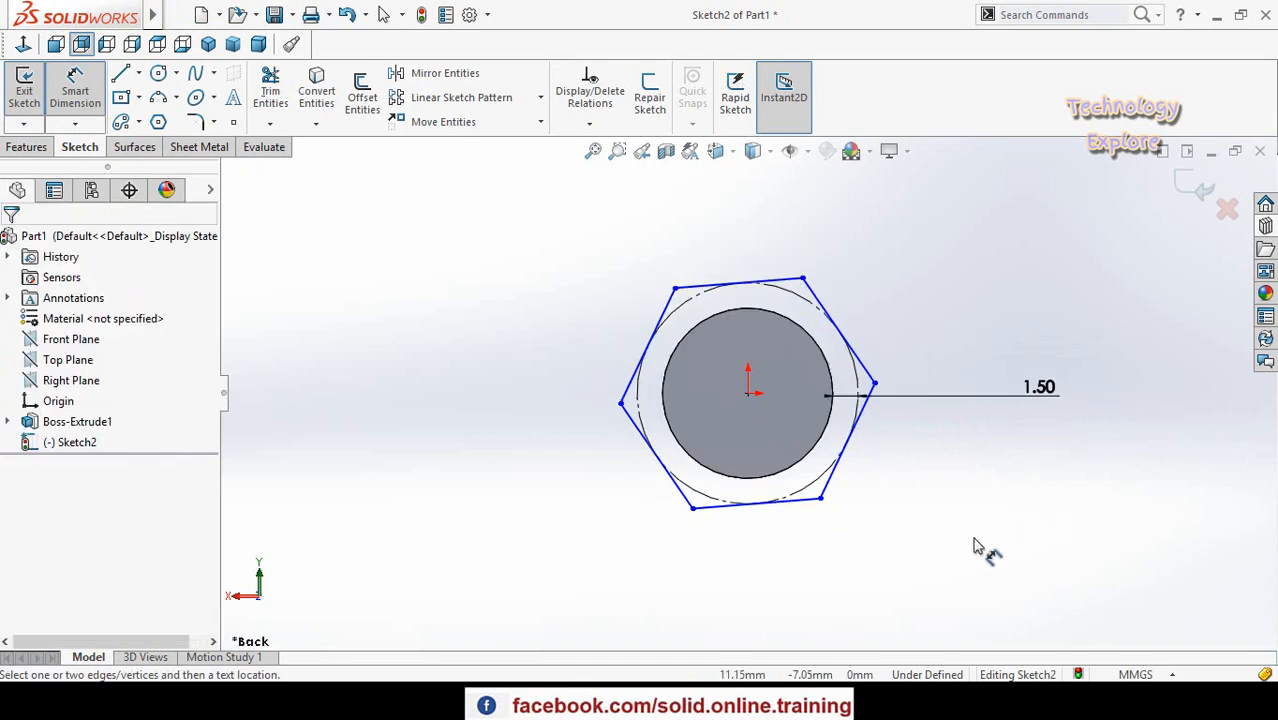
# Add a horizontal relation between the hexagon's centre point and one of its side vertices
pyautogui.scroll(-1, 759, 463)
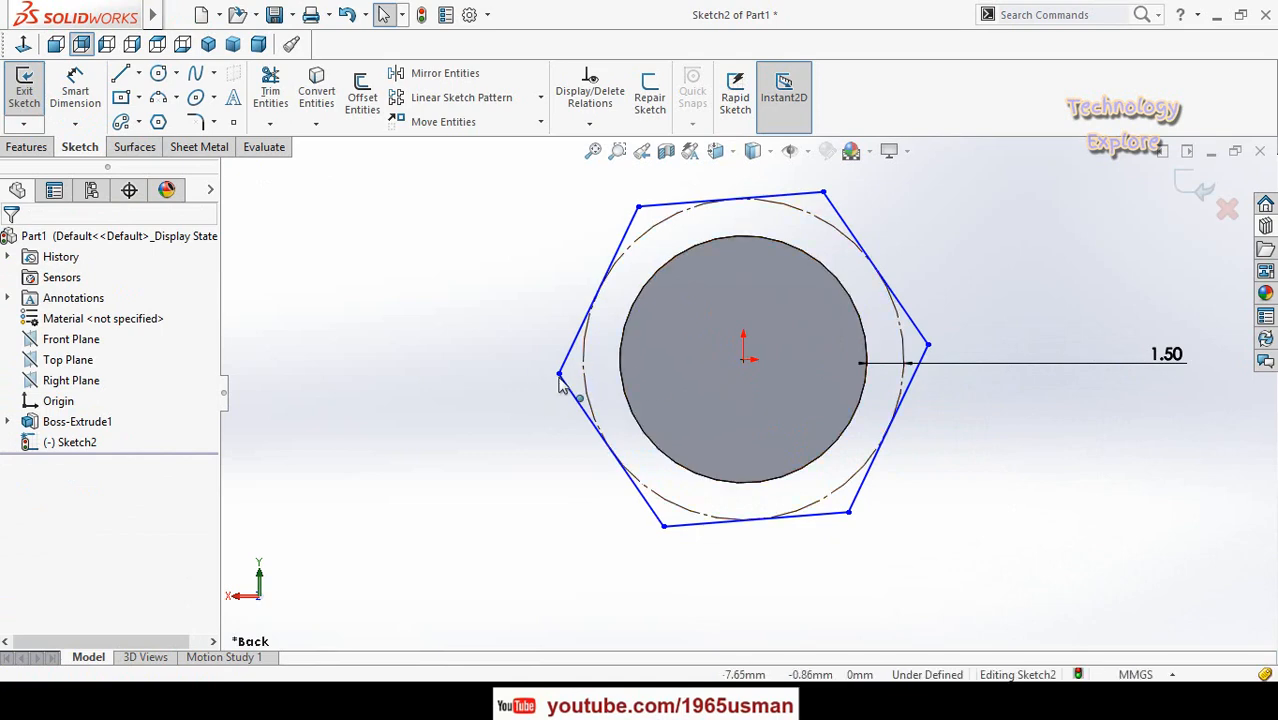
pyautogui.moveTo(559, 374); pyautogui.dragTo(531, 377)
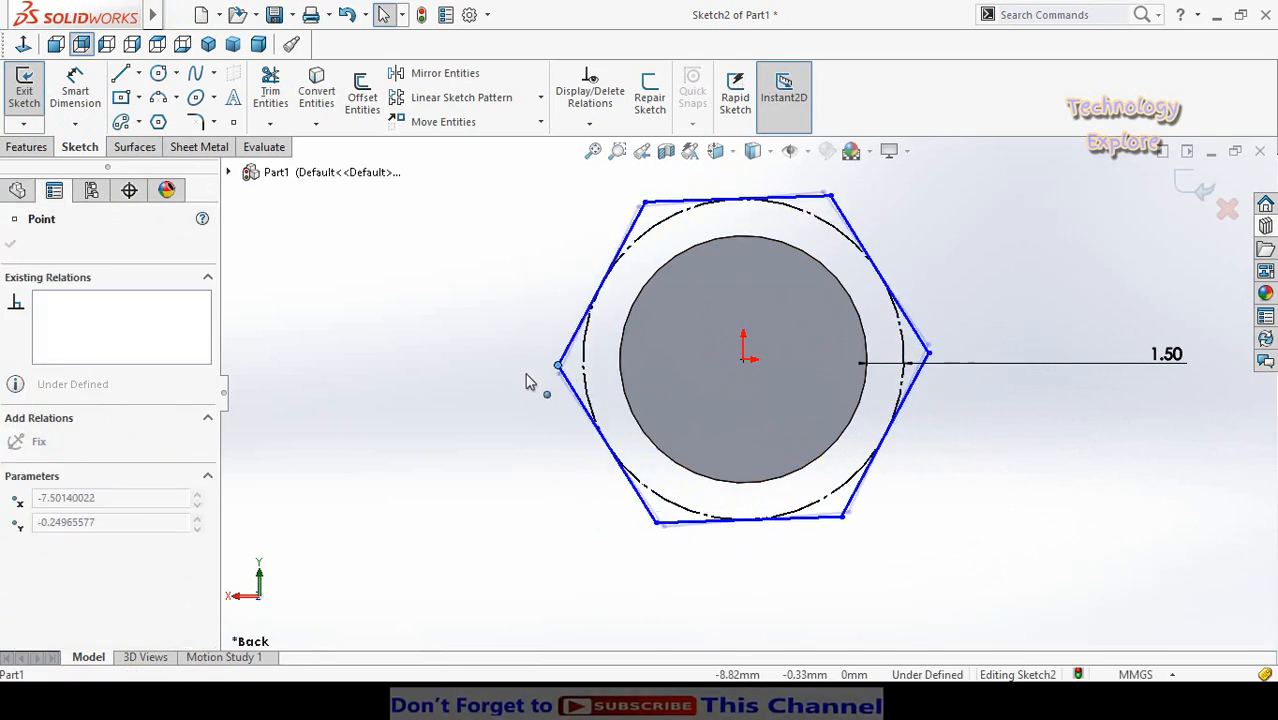
pyautogui.scroll(-2, 752, 371)
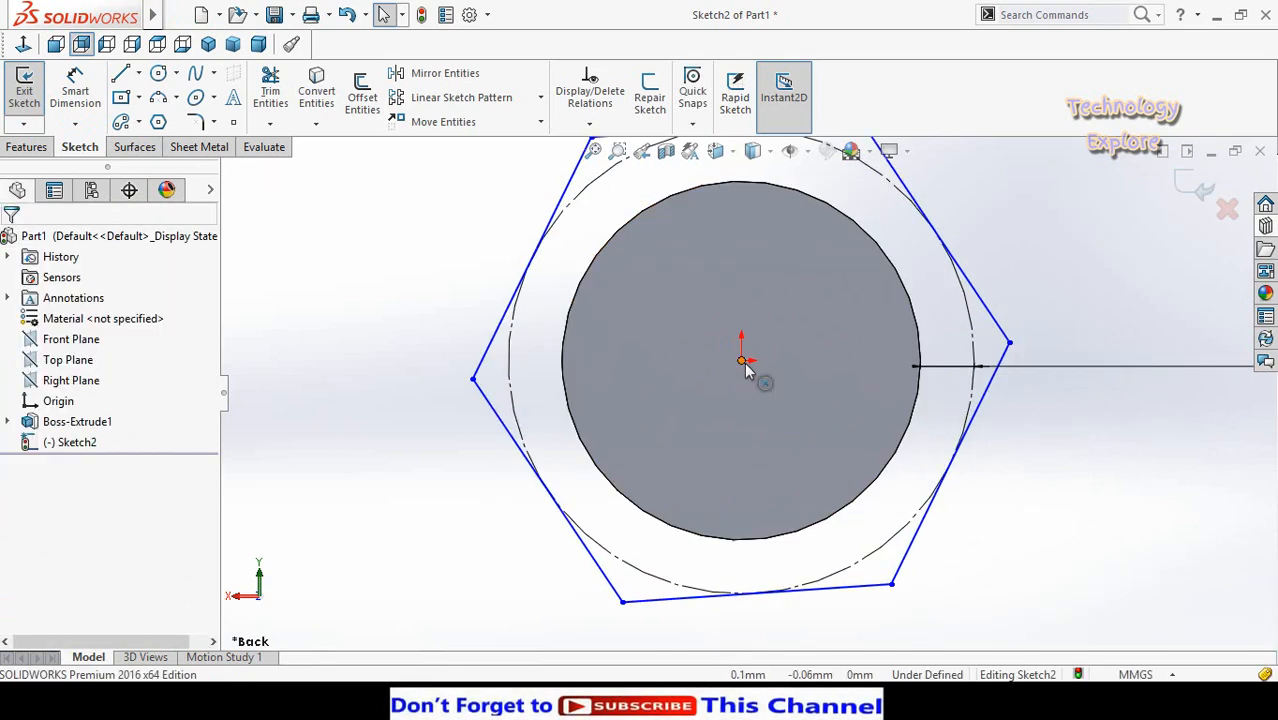
pyautogui.click(742, 363)
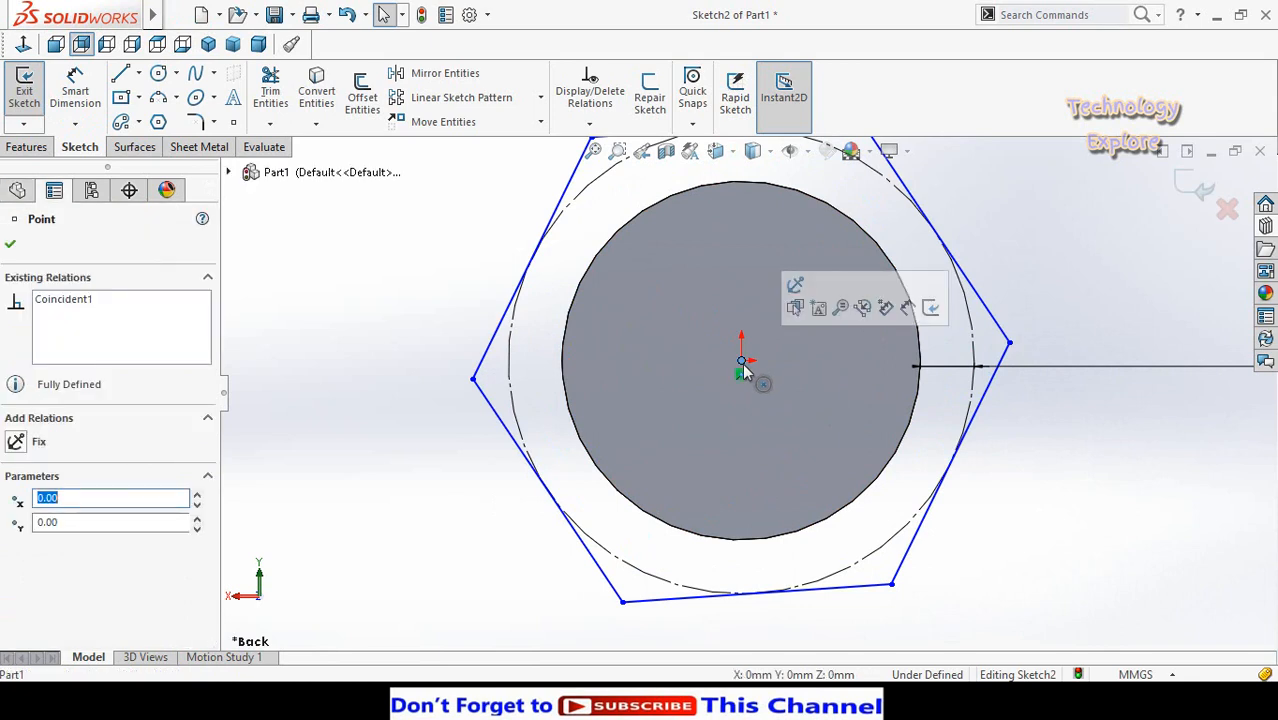
pyautogui.keyDown('ctrl'); pyautogui.click(472, 380); pyautogui.keyUp('ctrl')
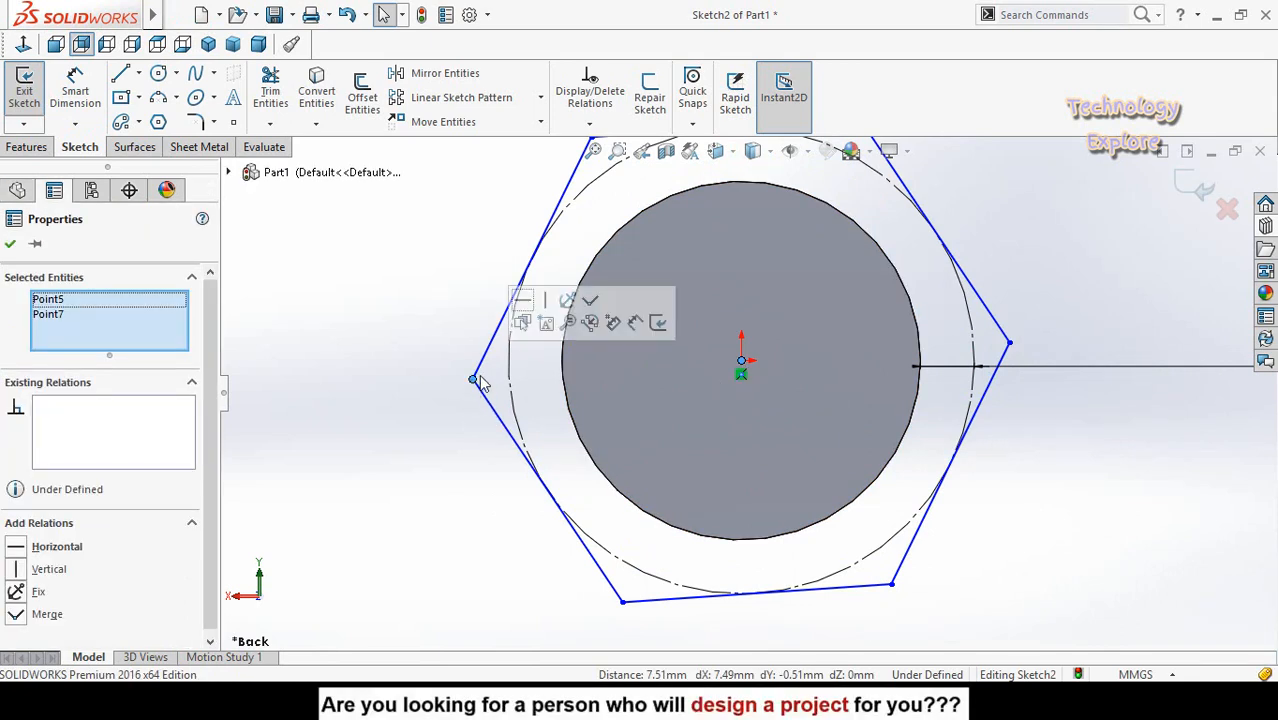
pyautogui.click(522, 302)
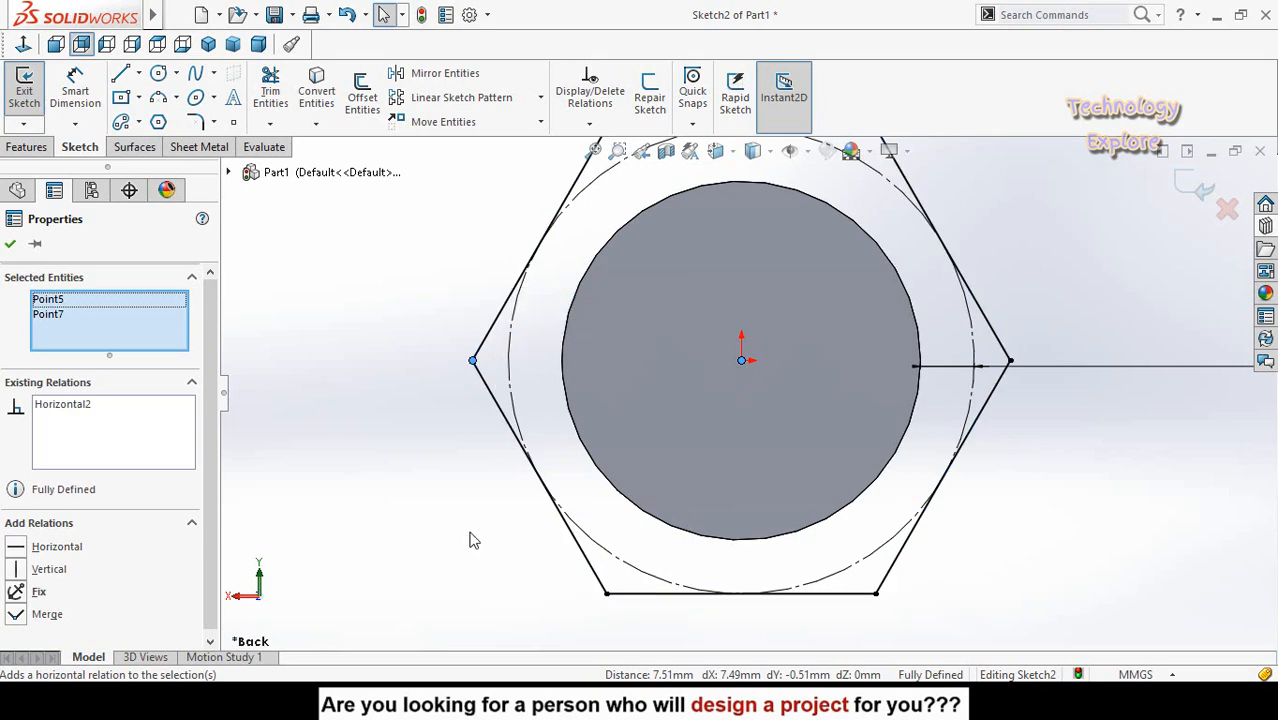
pyautogui.click(465, 529)
# Extrude the hexagon as a blind boss 5 mm away from the cylinder to form the bolt head
pyautogui.scroll(5, 488, 530)
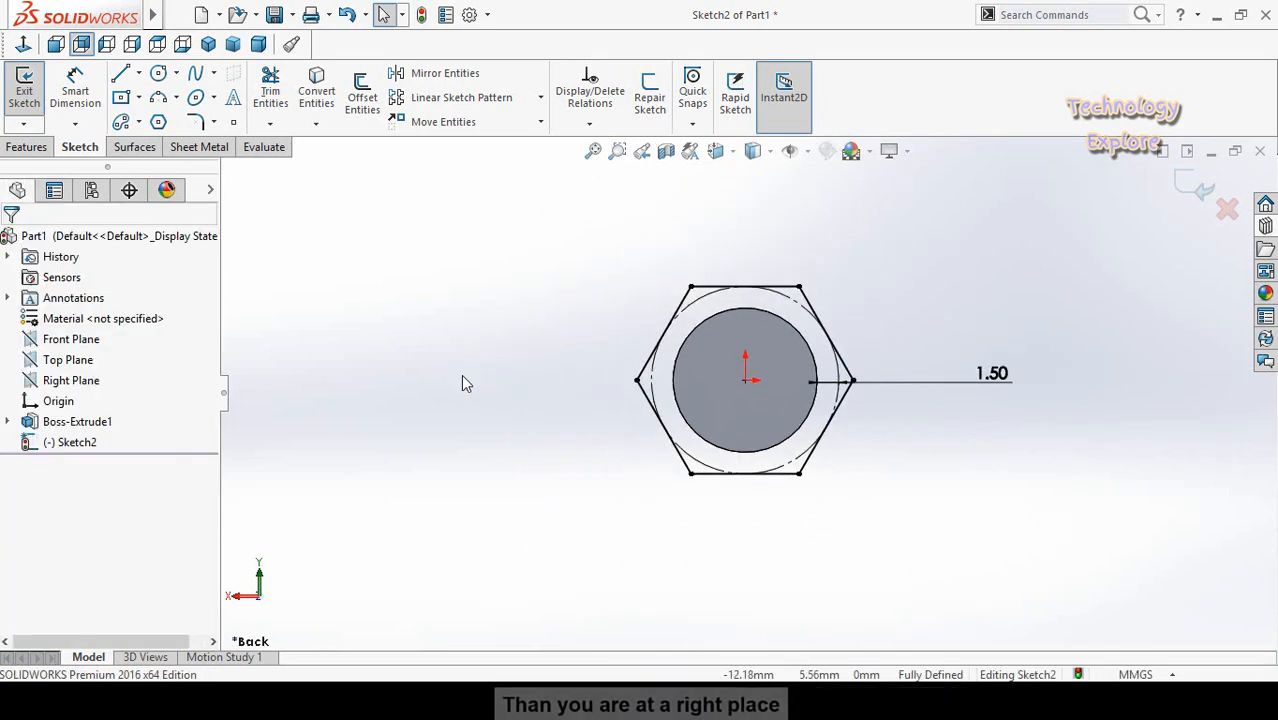
pyautogui.moveTo(462, 376)
pyautogui.mouseDown(button='middle')
pyautogui.moveTo(517, 332)
pyautogui.moveTo(528, 343)
pyautogui.mouseUp(button='middle')
pyautogui.scroll(3, 520, 340)
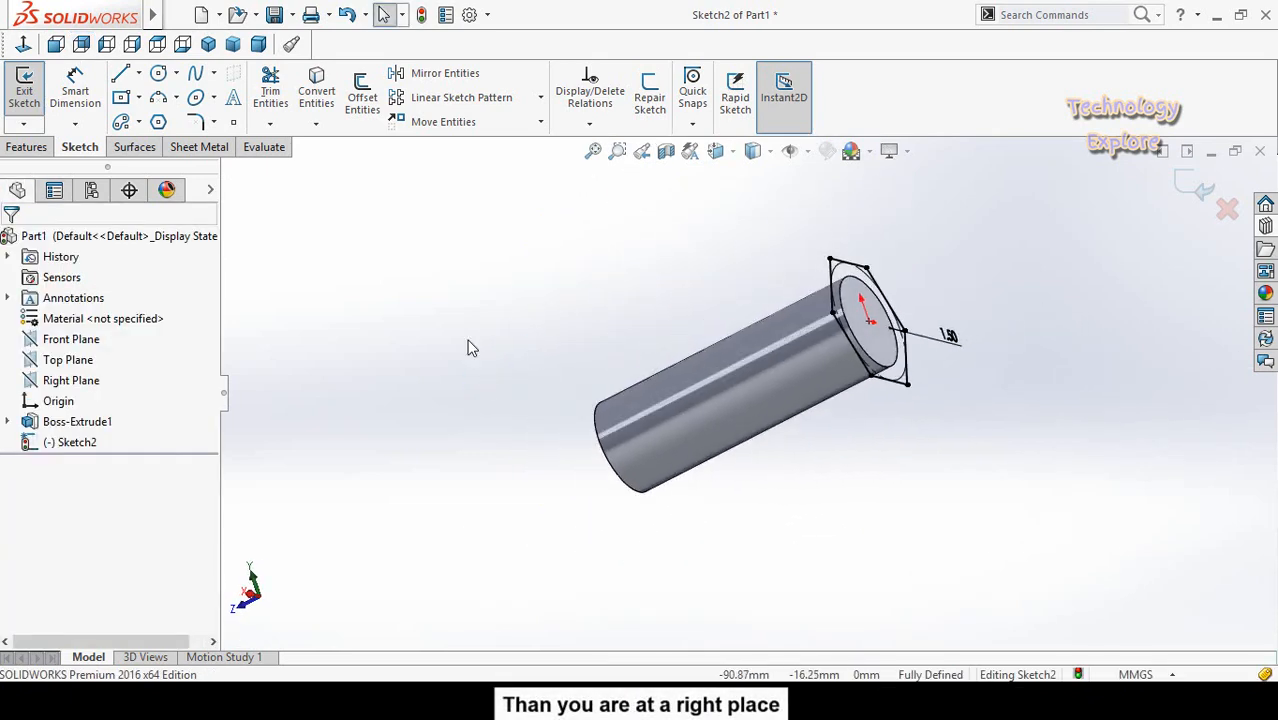
pyautogui.click(27, 147)
pyautogui.click(32, 92)
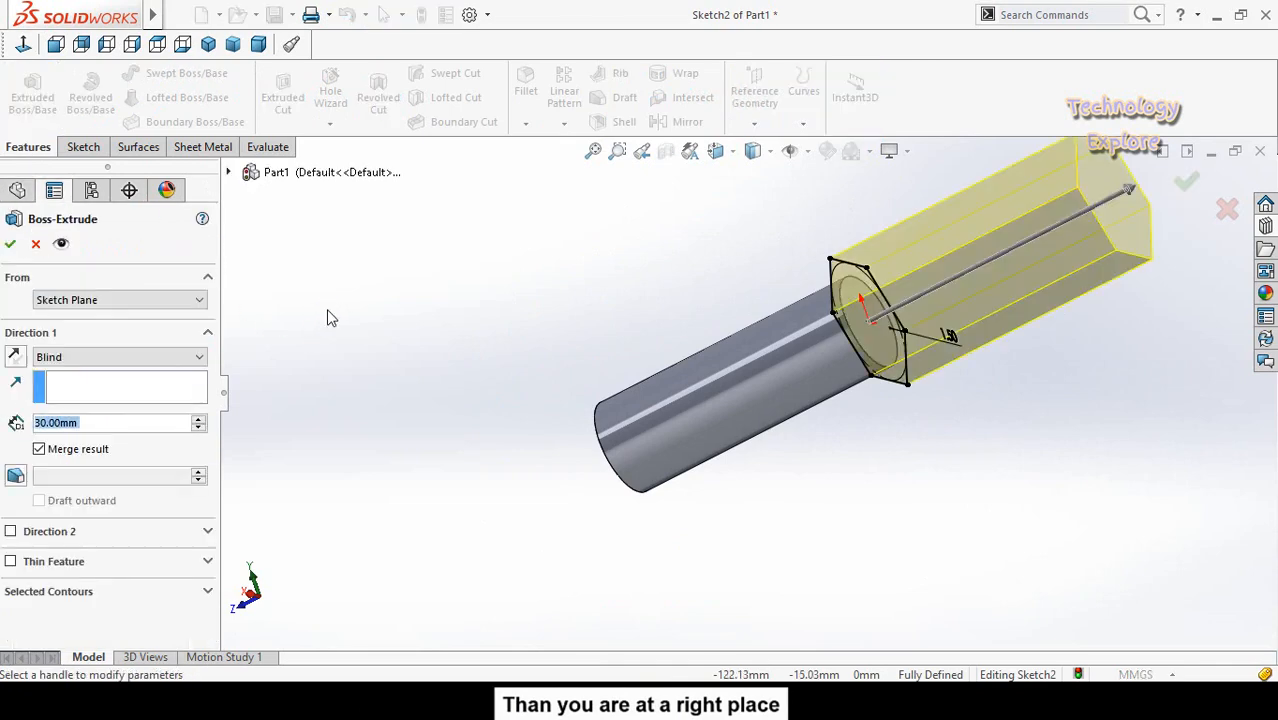
pyautogui.write('5')
pyautogui.press('Return')
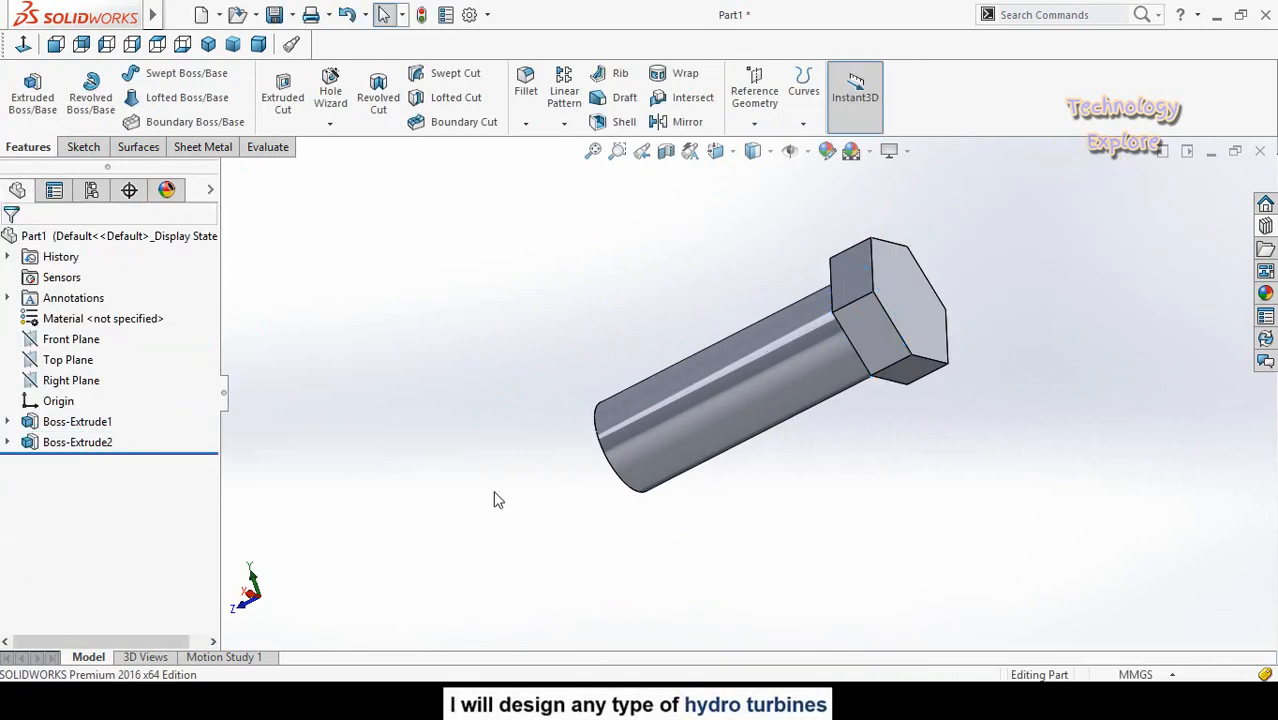
# Start a sketch on the shank's free end face and convert its circular edge into a sketch circle
pyautogui.moveTo(498, 500); pyautogui.dragTo(770, 260, button='middle')
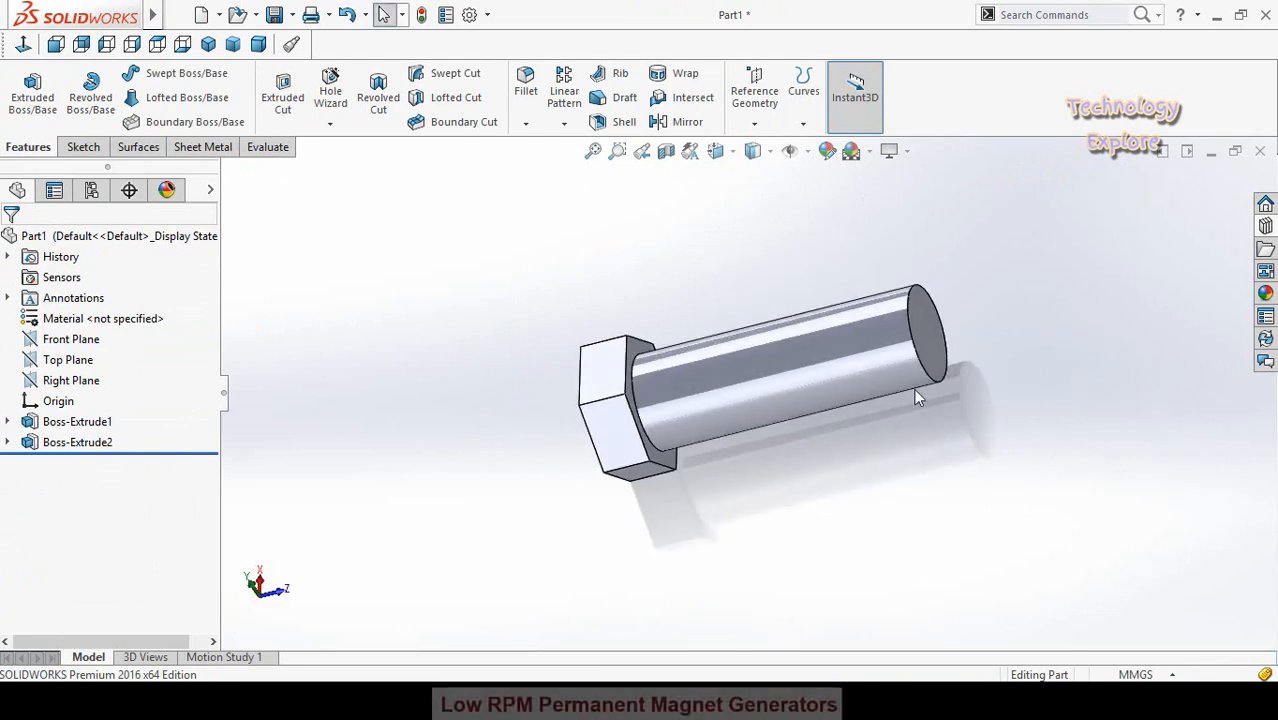
pyautogui.scroll(-3, 918, 398)
pyautogui.click(924, 334)
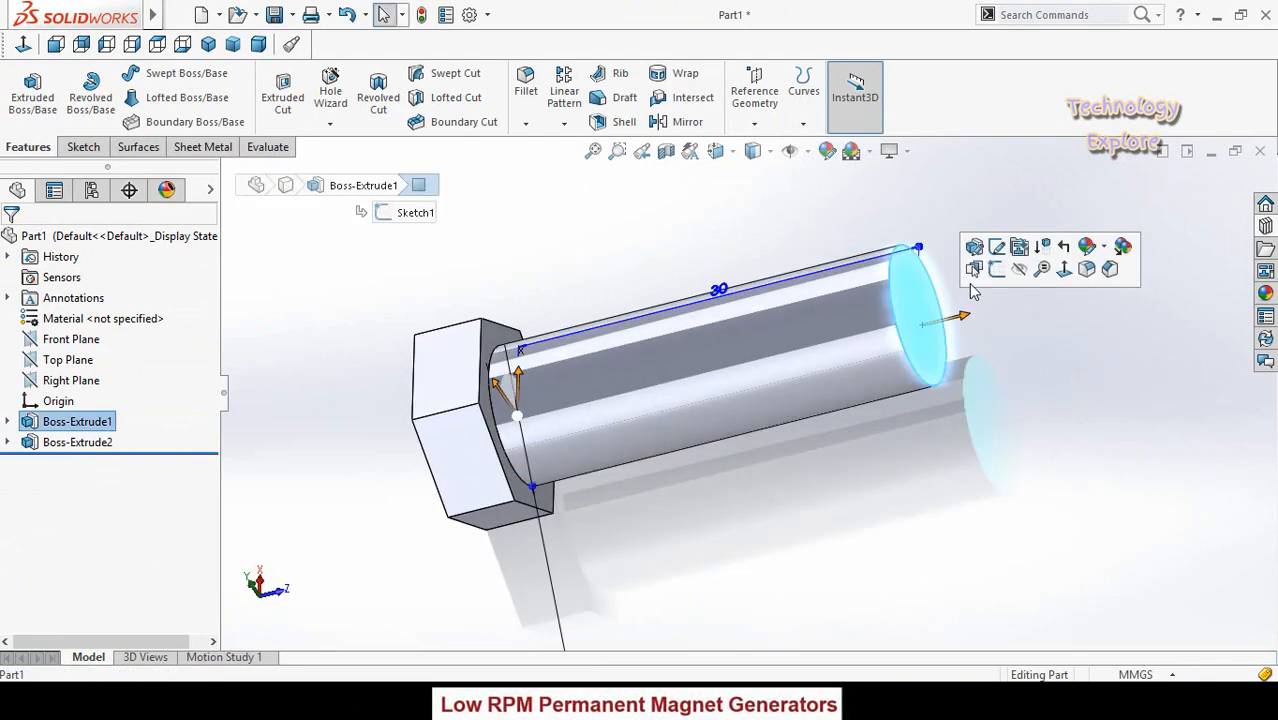
pyautogui.click(984, 272)
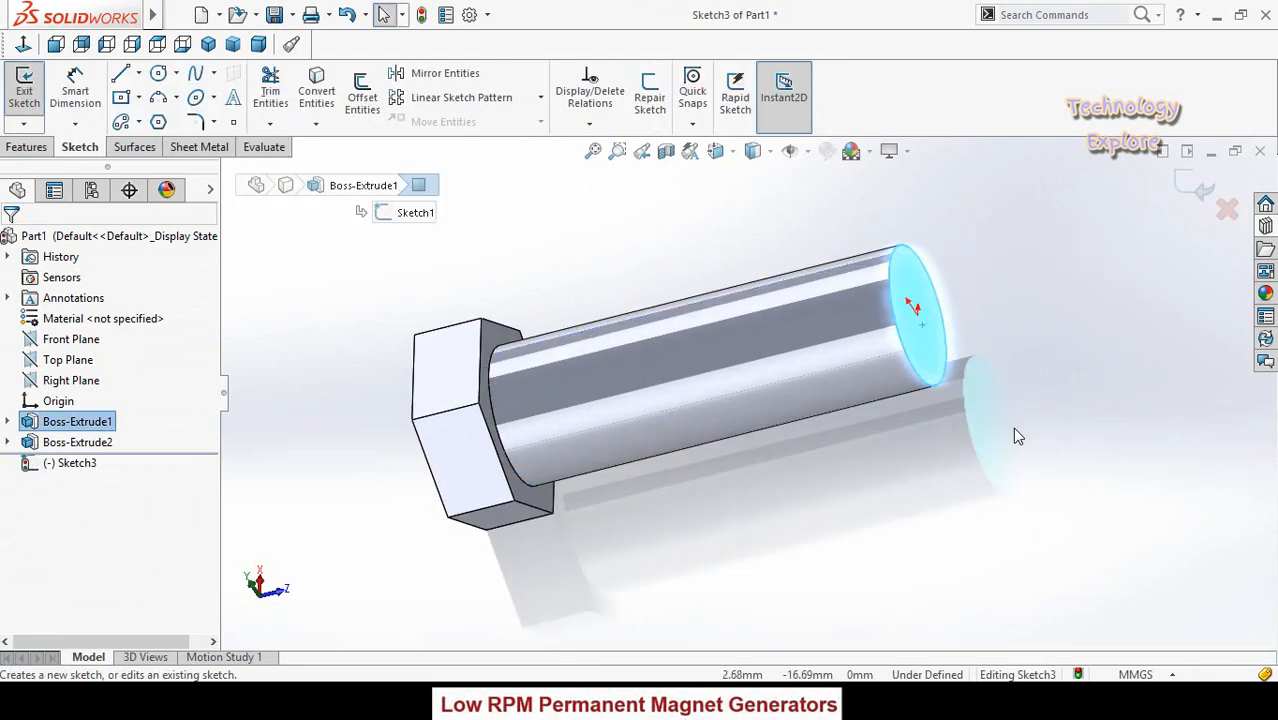
pyautogui.click(944, 396)
pyautogui.click(316, 92)
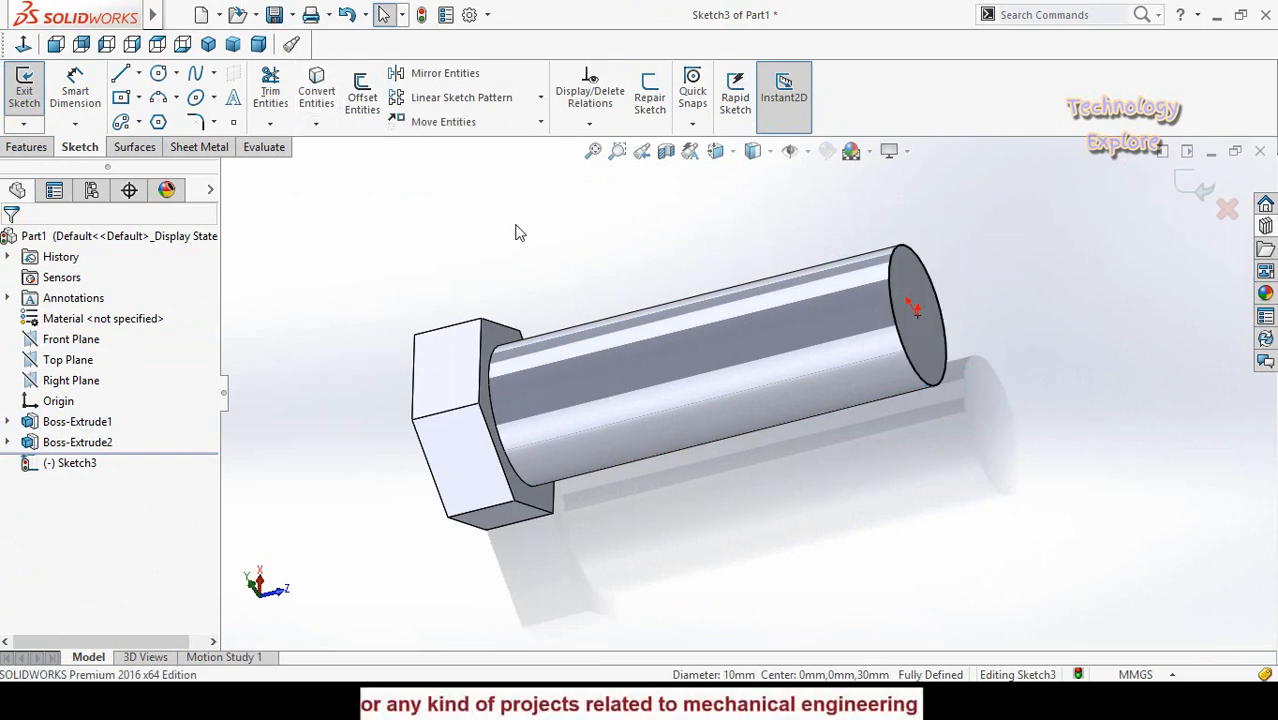
# Start a Helix/Spiral from the converted circle and define it by Height and Pitch
pyautogui.click(12, 147)
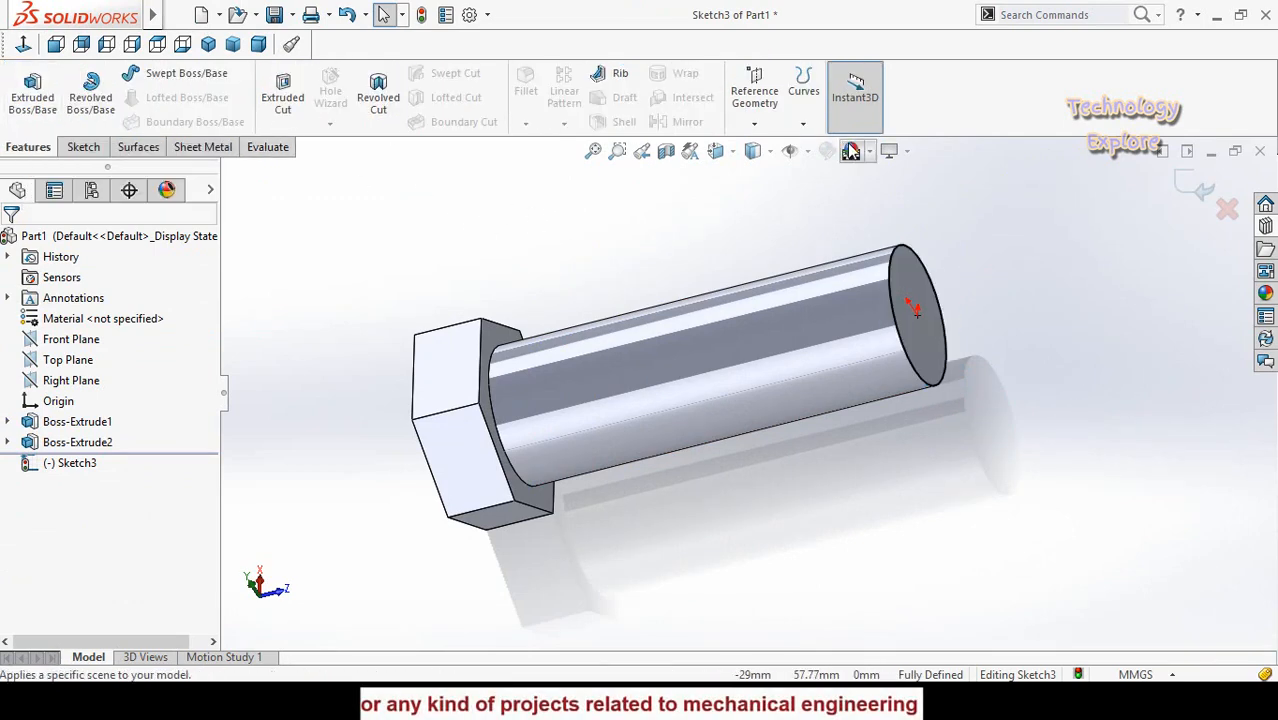
pyautogui.click(812, 104)
pyautogui.click(852, 200)
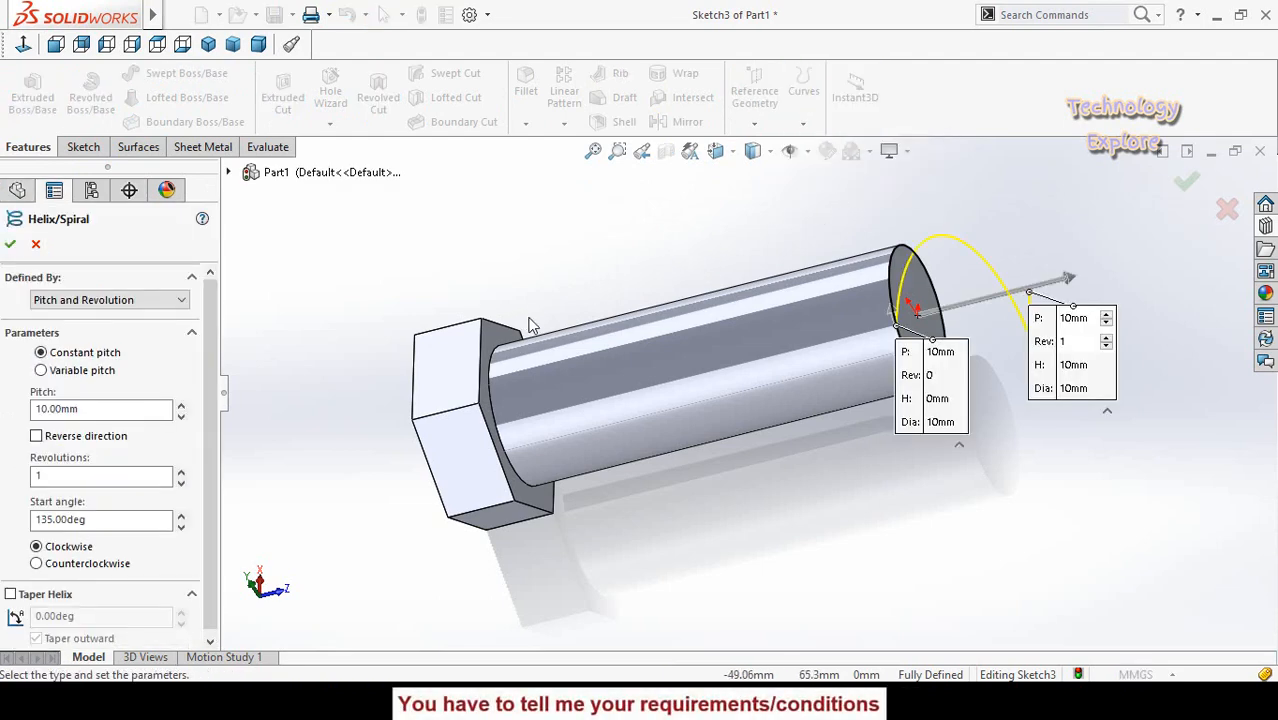
pyautogui.scroll(1, 750, 494)
pyautogui.moveTo(884, 418); pyautogui.dragTo(733, 594)
pyautogui.moveTo(1024, 392); pyautogui.dragTo(1041, 459)
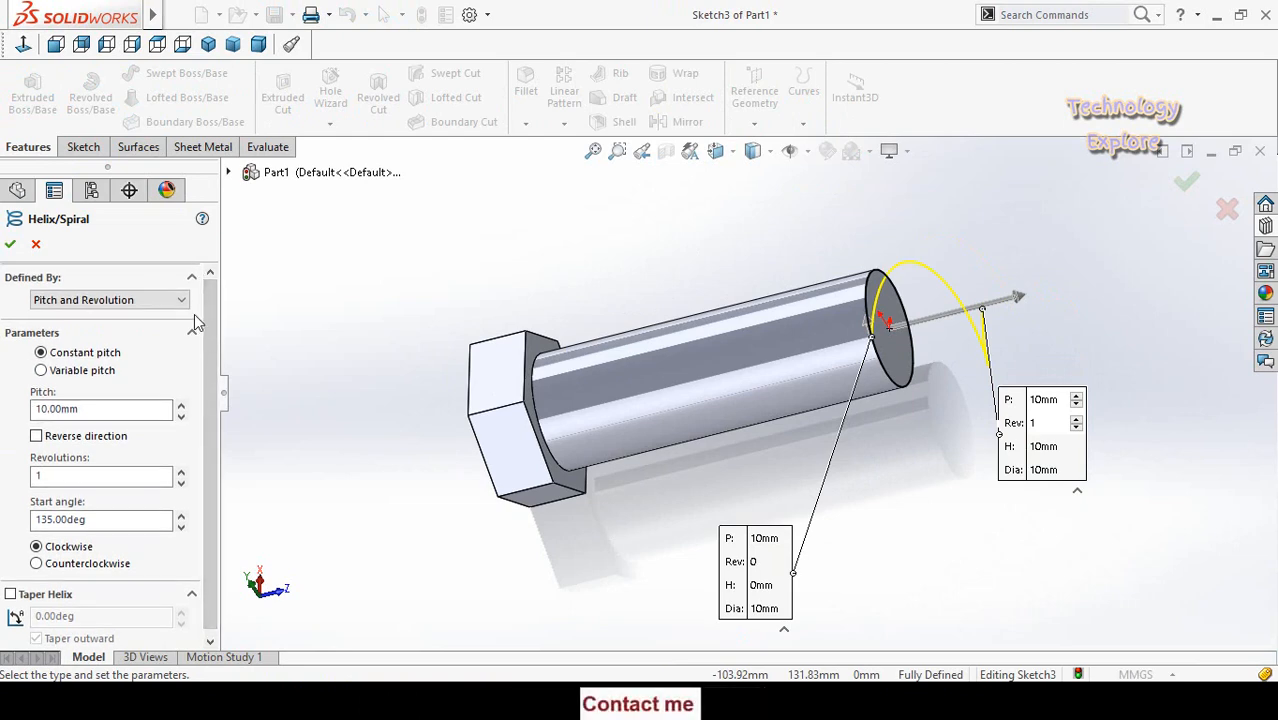
pyautogui.click(89, 300)
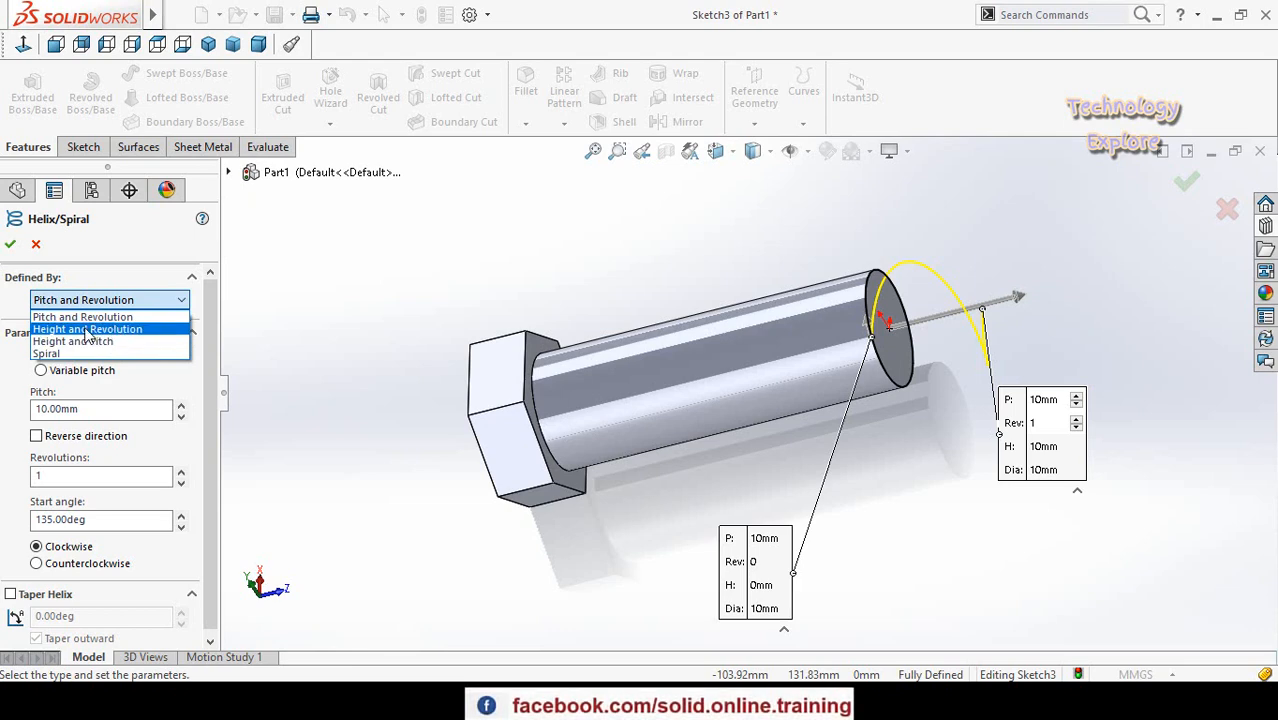
pyautogui.click(78, 341)
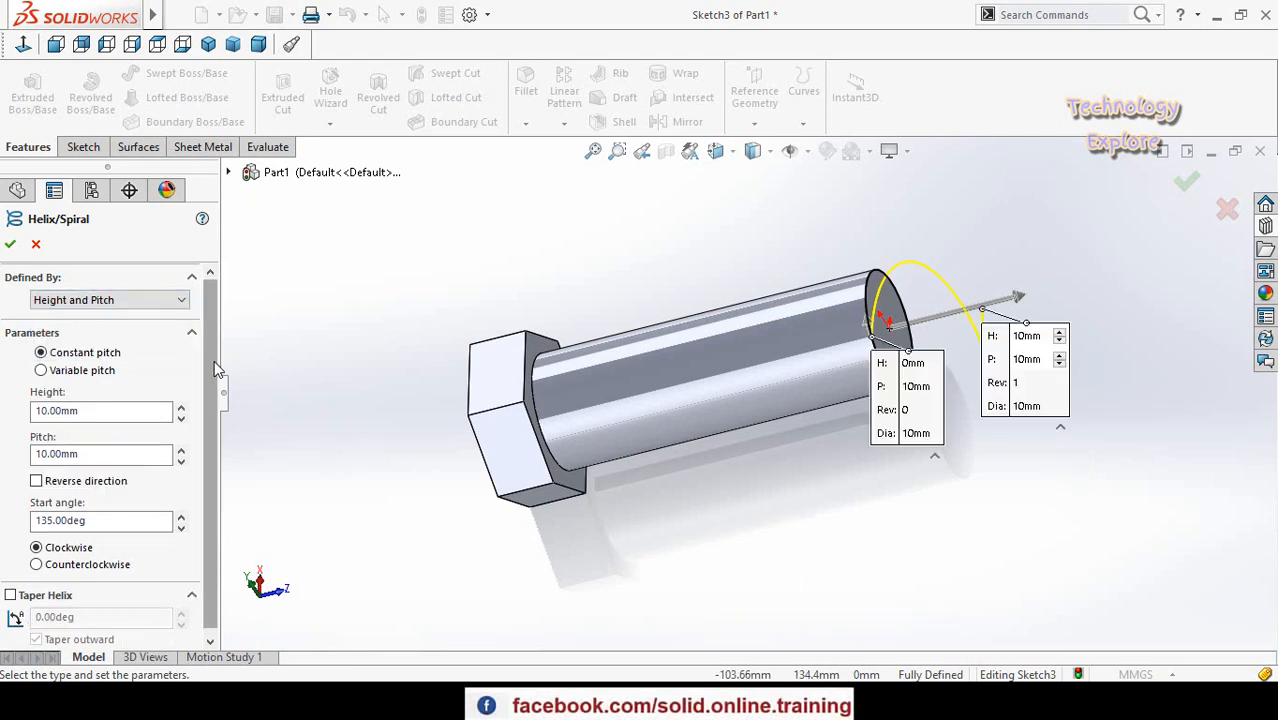
# Set the height of the constant-pitch helix to 20 mm
pyautogui.moveTo(214, 362); pyautogui.dragTo(211, 384)
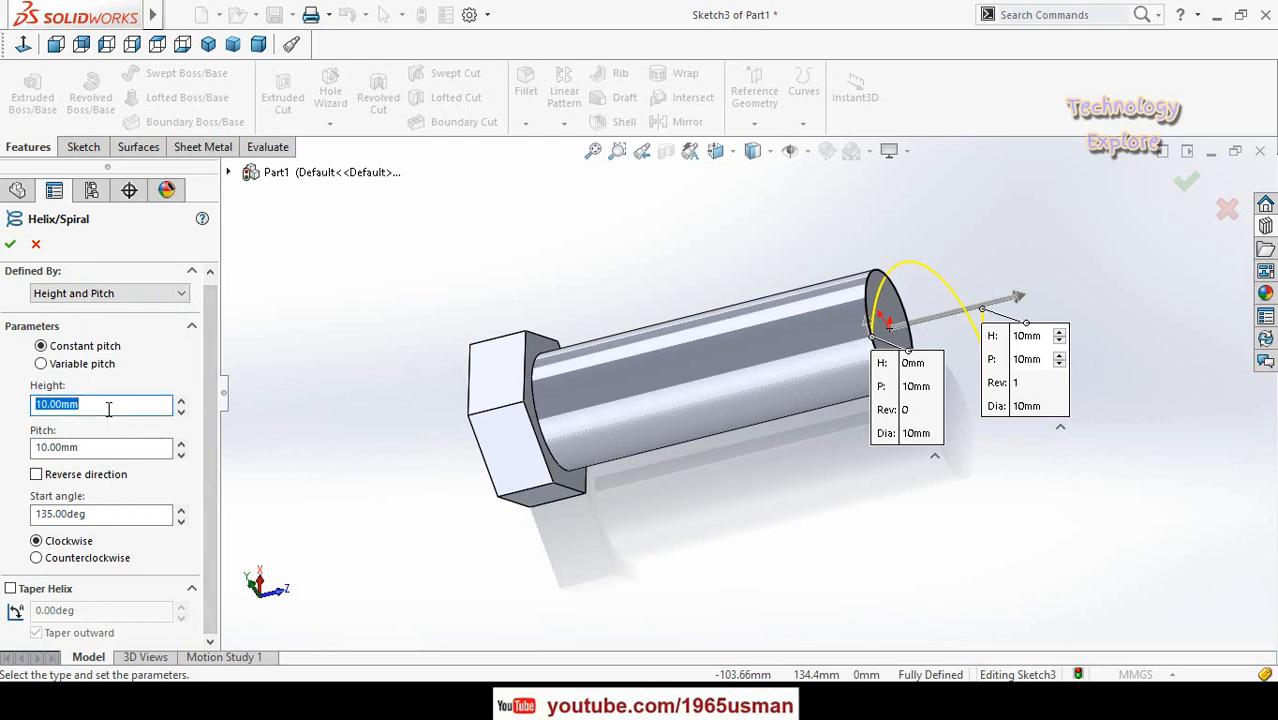
pyautogui.click(108, 409)
pyautogui.write('20')
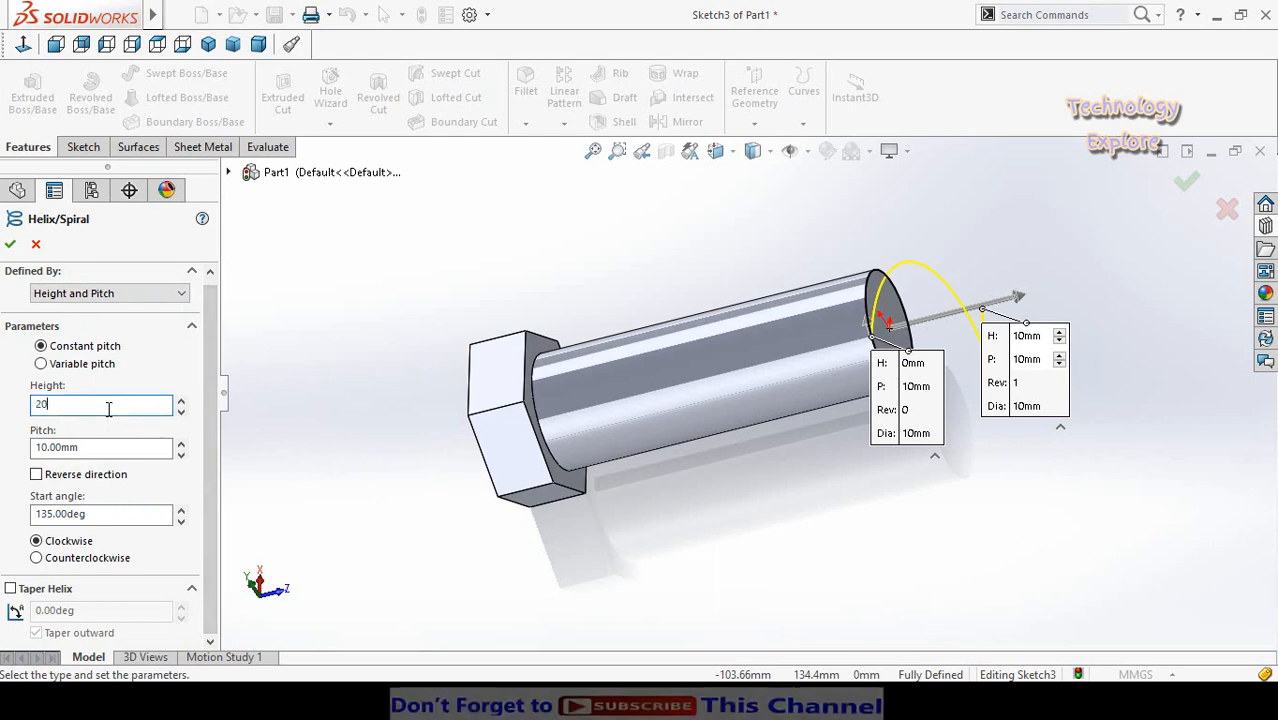
pyautogui.press('Return')
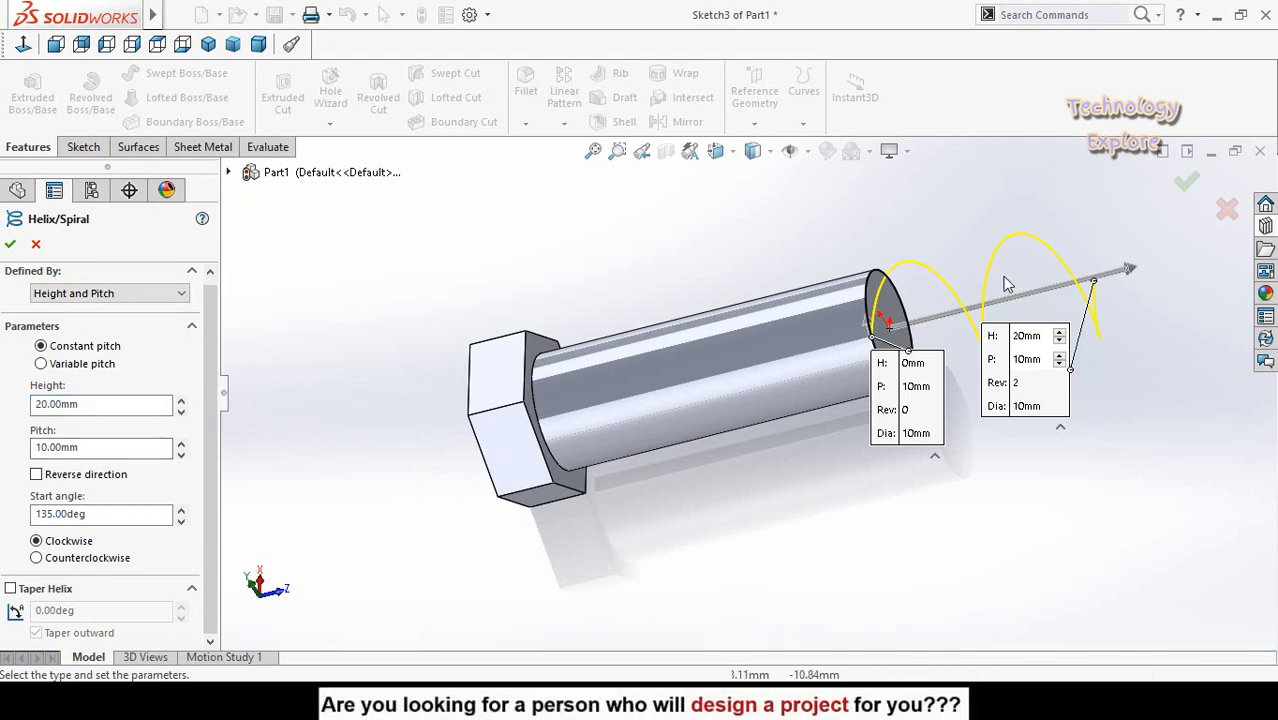
# Reverse the helix direction so it runs along the shank, set the pitch to 1.25 mm and accept the helix
pyautogui.click(36, 475)
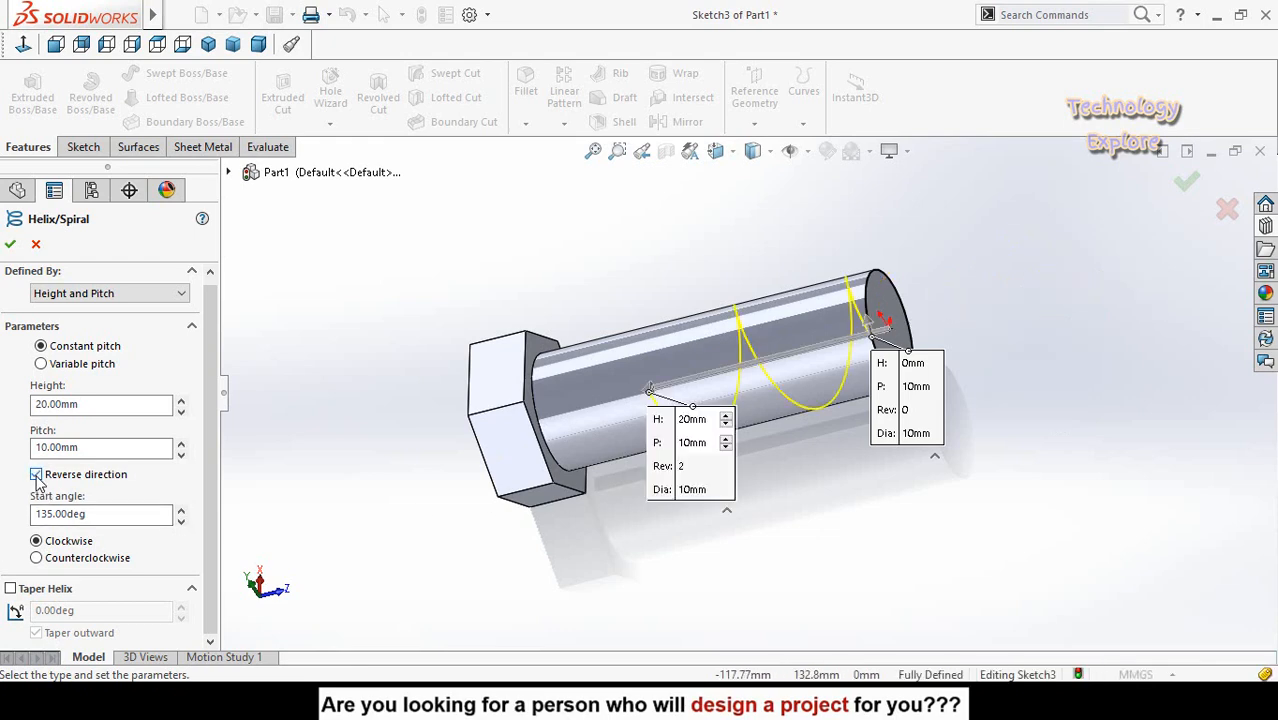
pyautogui.doubleClick(131, 446)
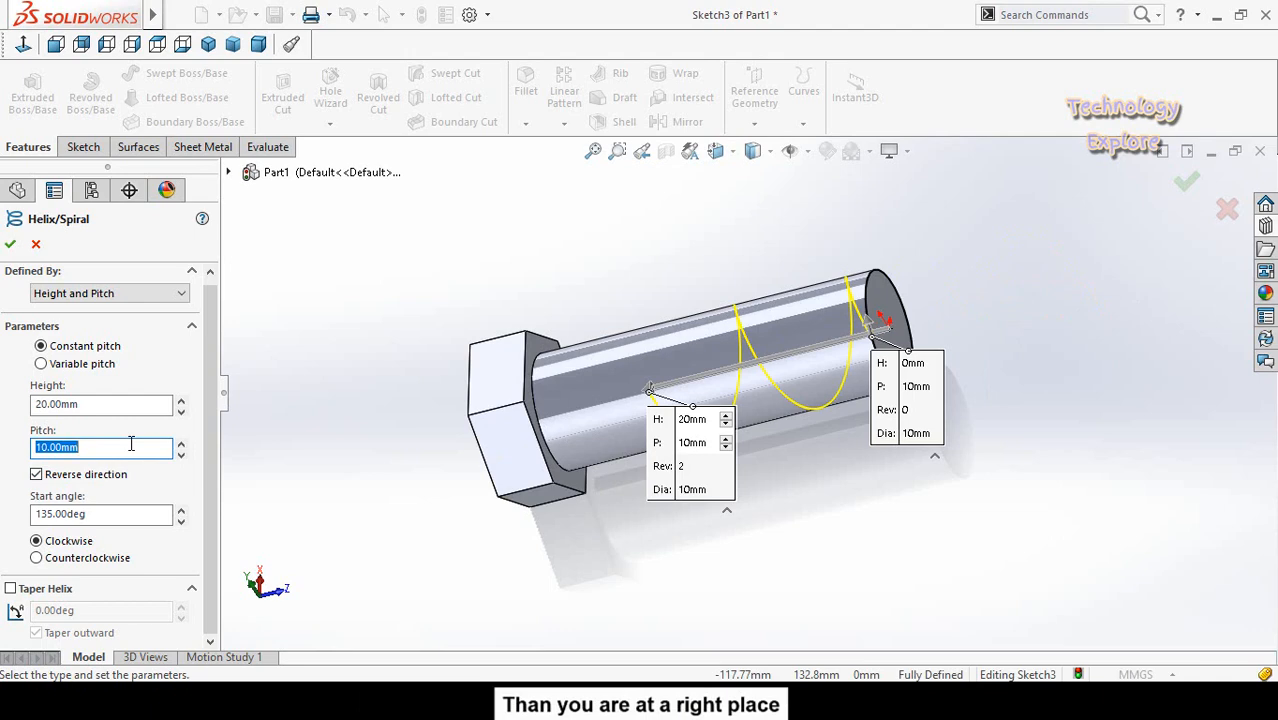
pyautogui.write('1.25')
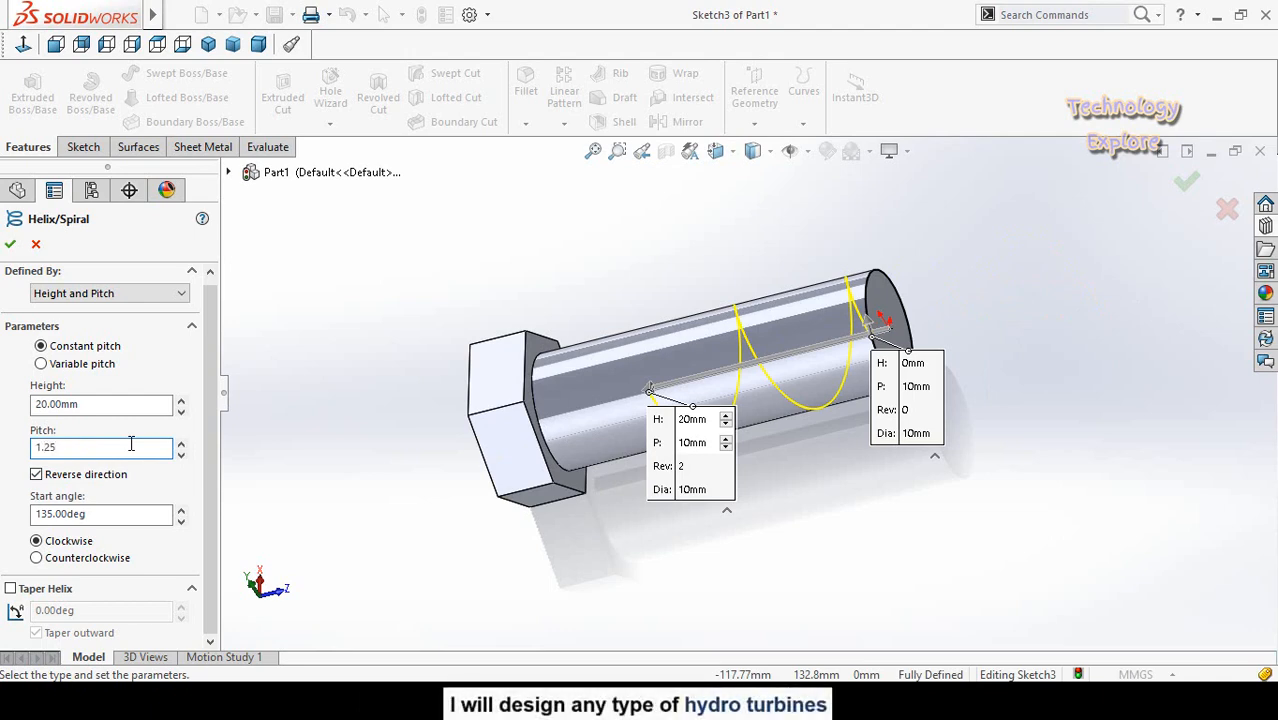
pyautogui.press('Return')
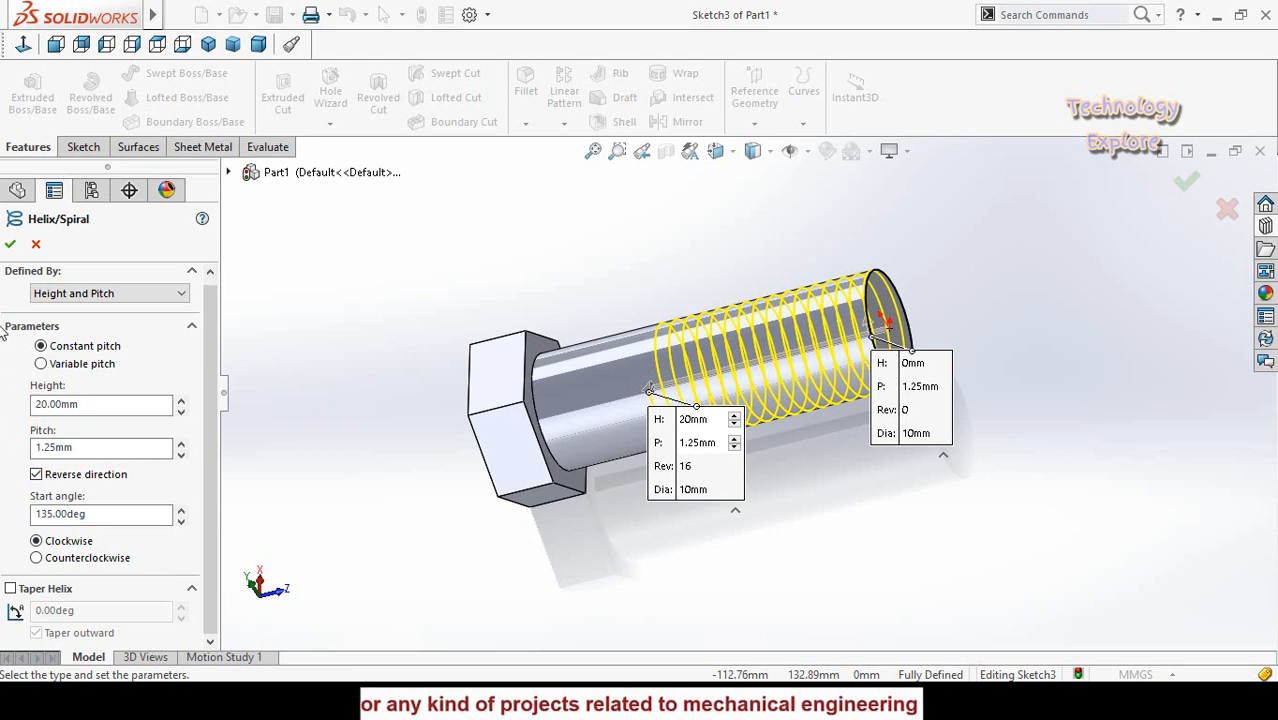
pyautogui.click(11, 245)
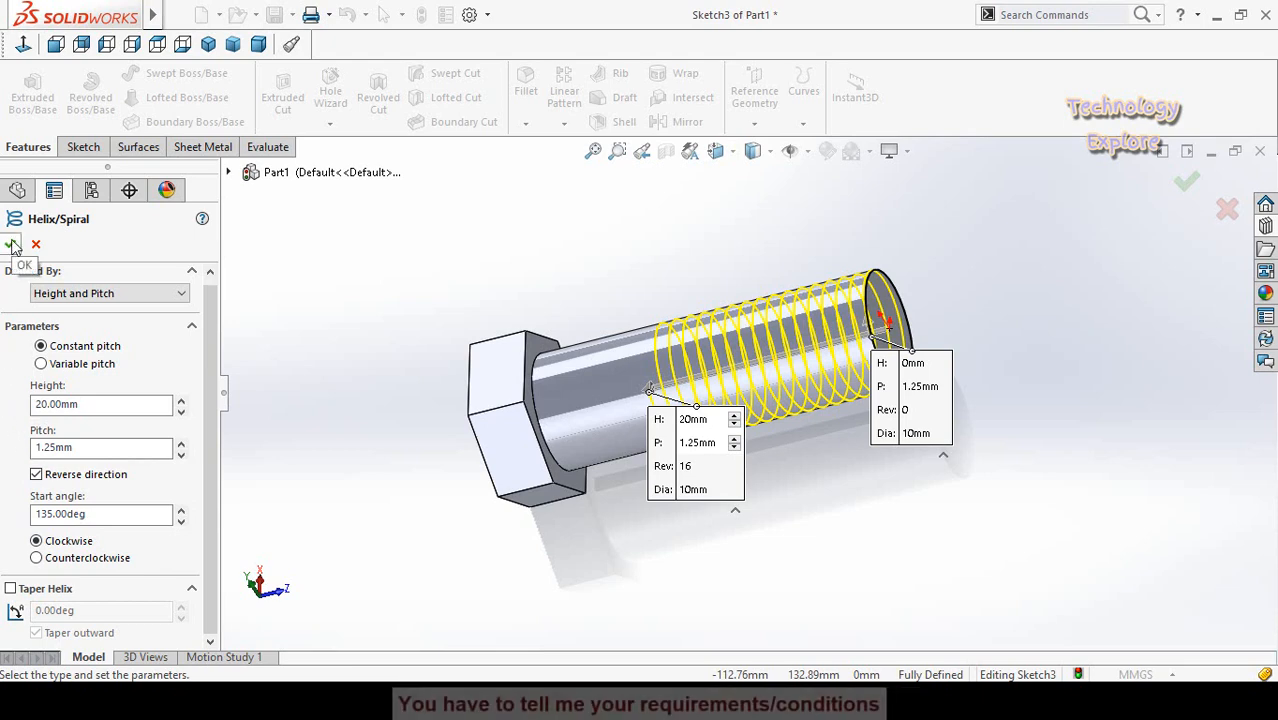
pyautogui.click(1018, 304)
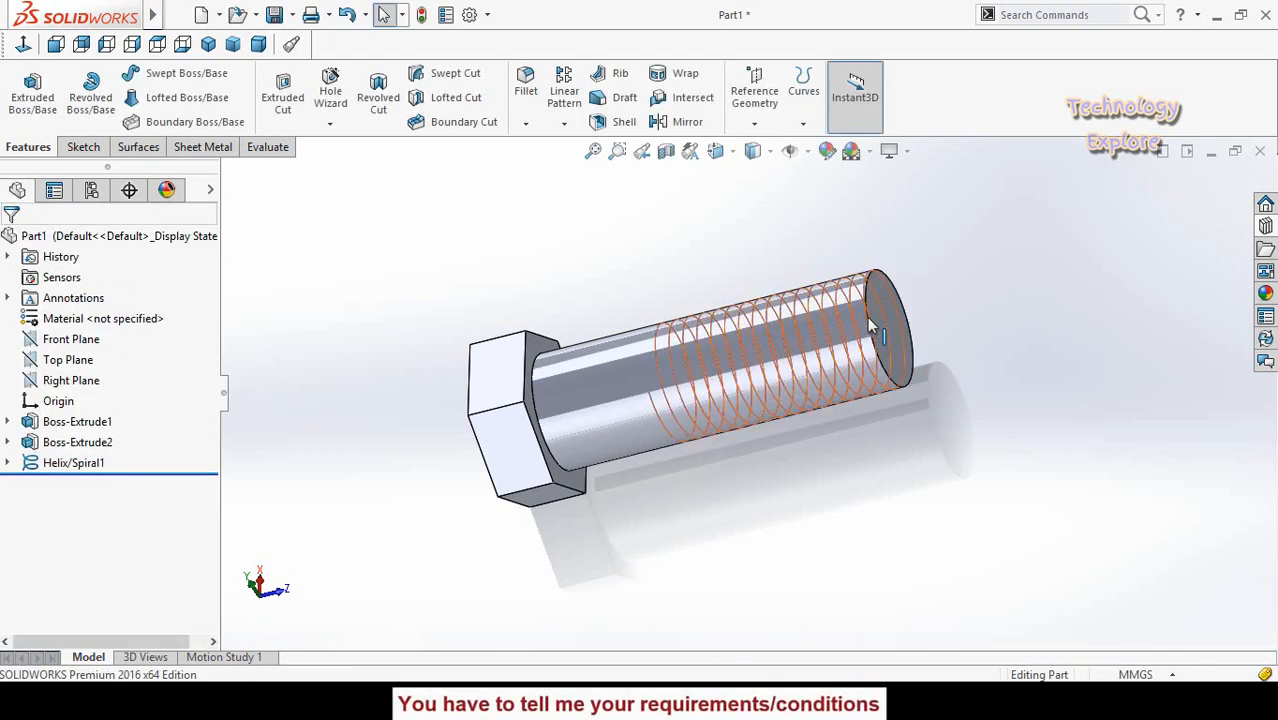
# Start a new reference plane and use the helix as first reference with a Perpendicular constraint
pyautogui.moveTo(876, 330); pyautogui.dragTo(785, 240, button='middle')
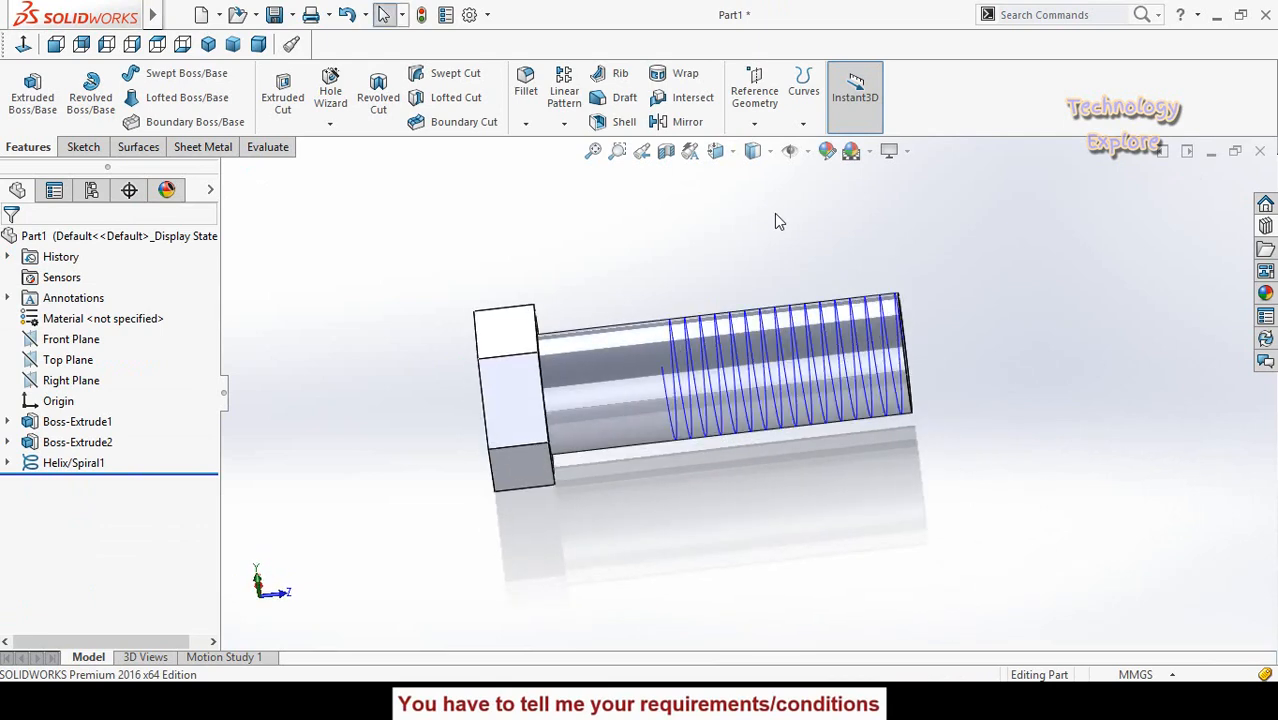
pyautogui.click(775, 110)
pyautogui.click(771, 150)
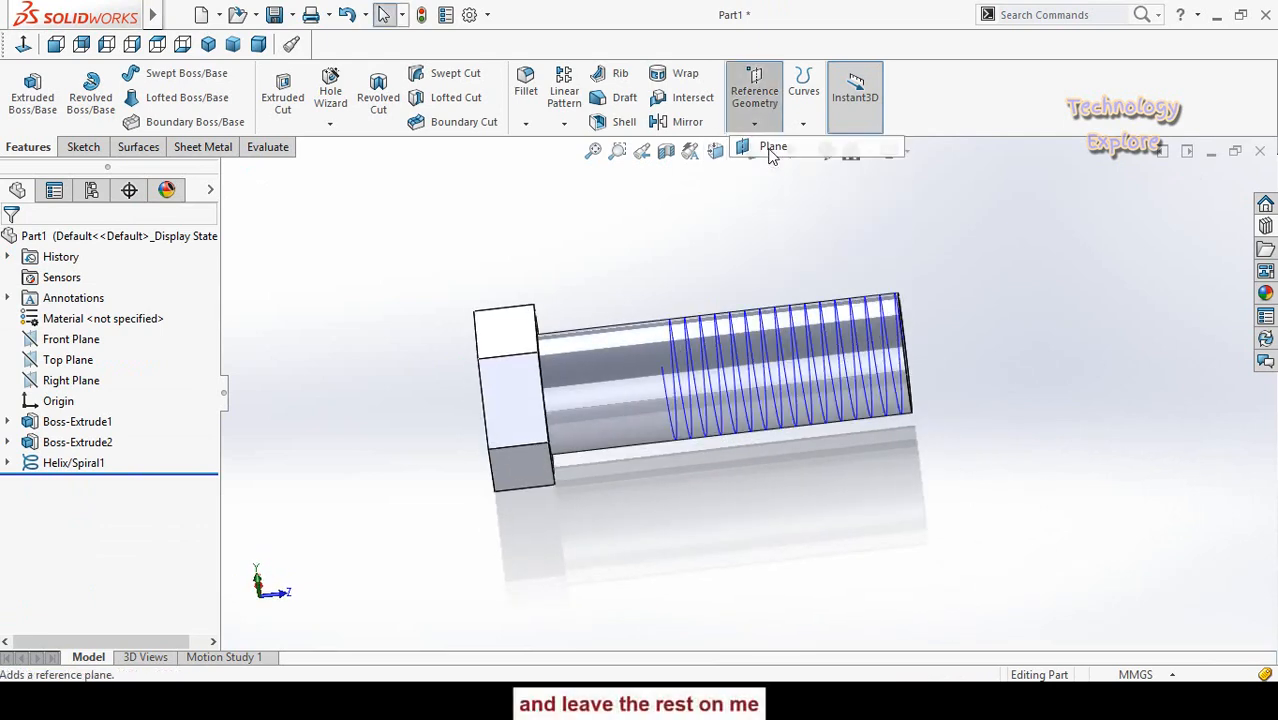
pyautogui.scroll(3, 933, 383)
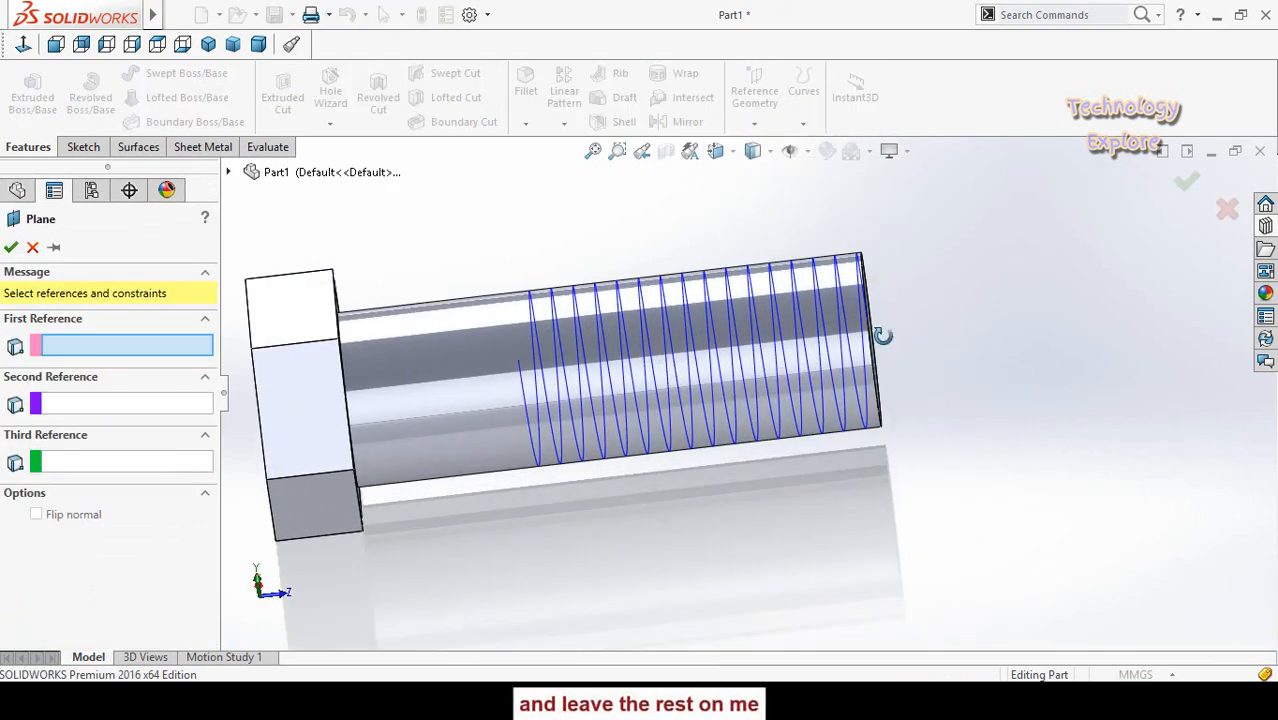
pyautogui.moveTo(879, 334); pyautogui.dragTo(909, 340, button='middle')
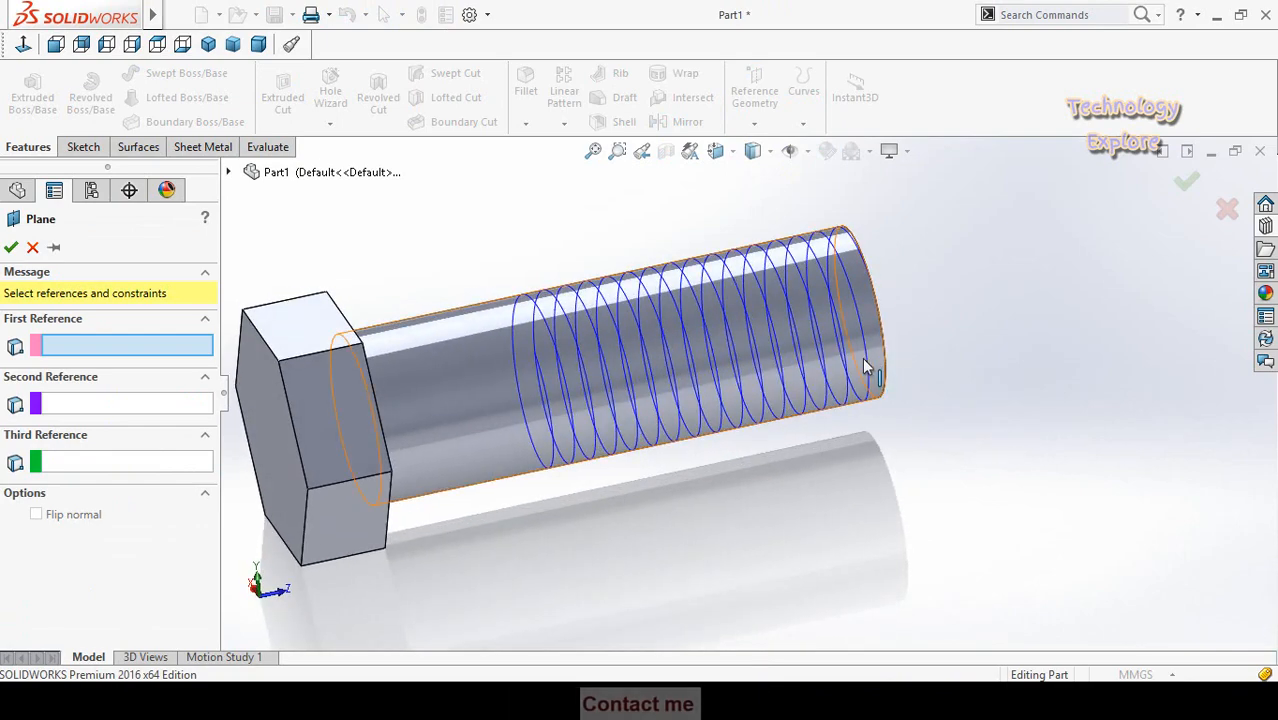
pyautogui.click(868, 364)
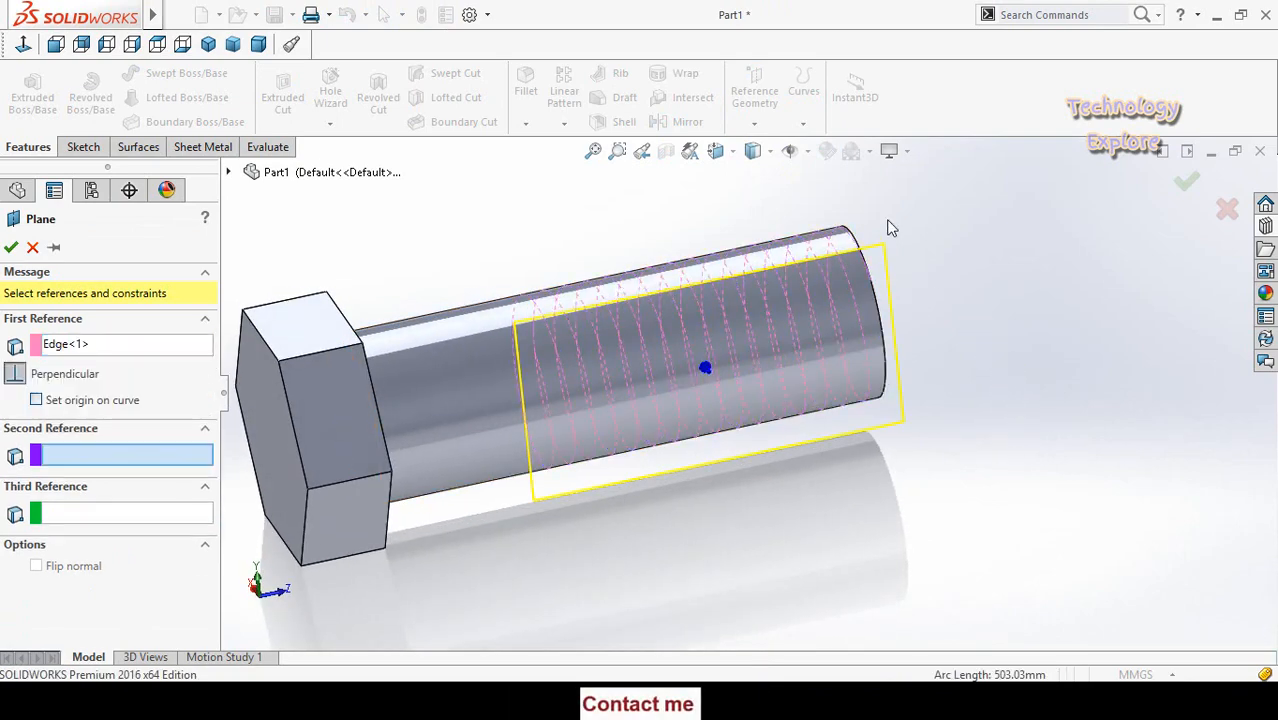
# Make the plane coincident with the helix's start point at the shank's free end and create it
pyautogui.scroll(3, 890, 225)
pyautogui.moveTo(845, 277); pyautogui.dragTo(842, 242, button='middle')
pyautogui.scroll(-5, 859, 334)
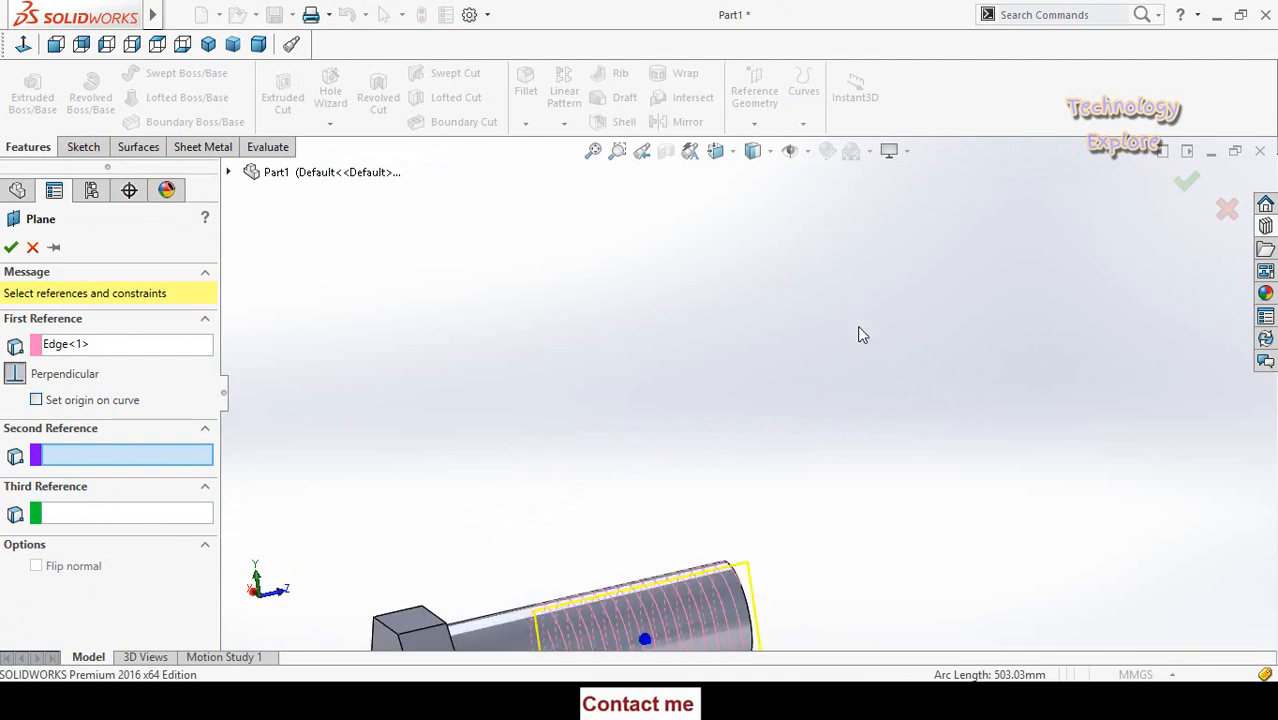
pyautogui.scroll(3, 740, 480)
pyautogui.scroll(3, 683, 420)
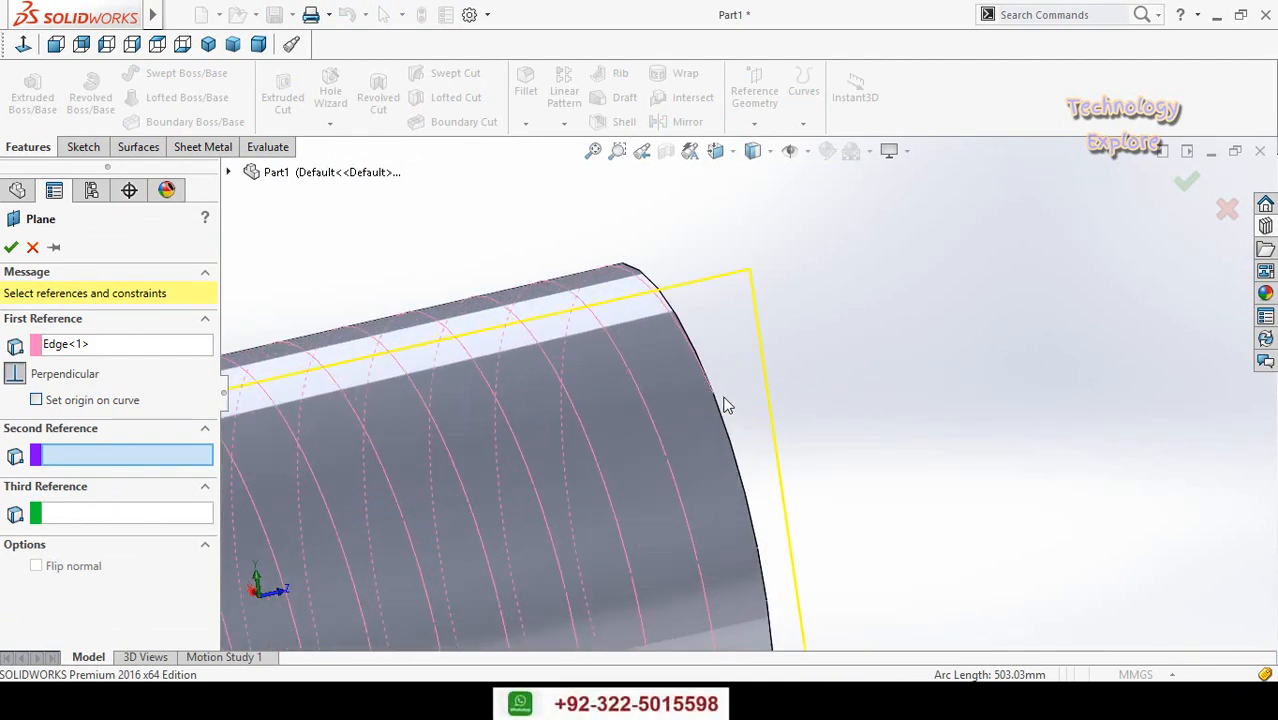
pyautogui.click(714, 394)
pyautogui.scroll(-5, 853, 451)
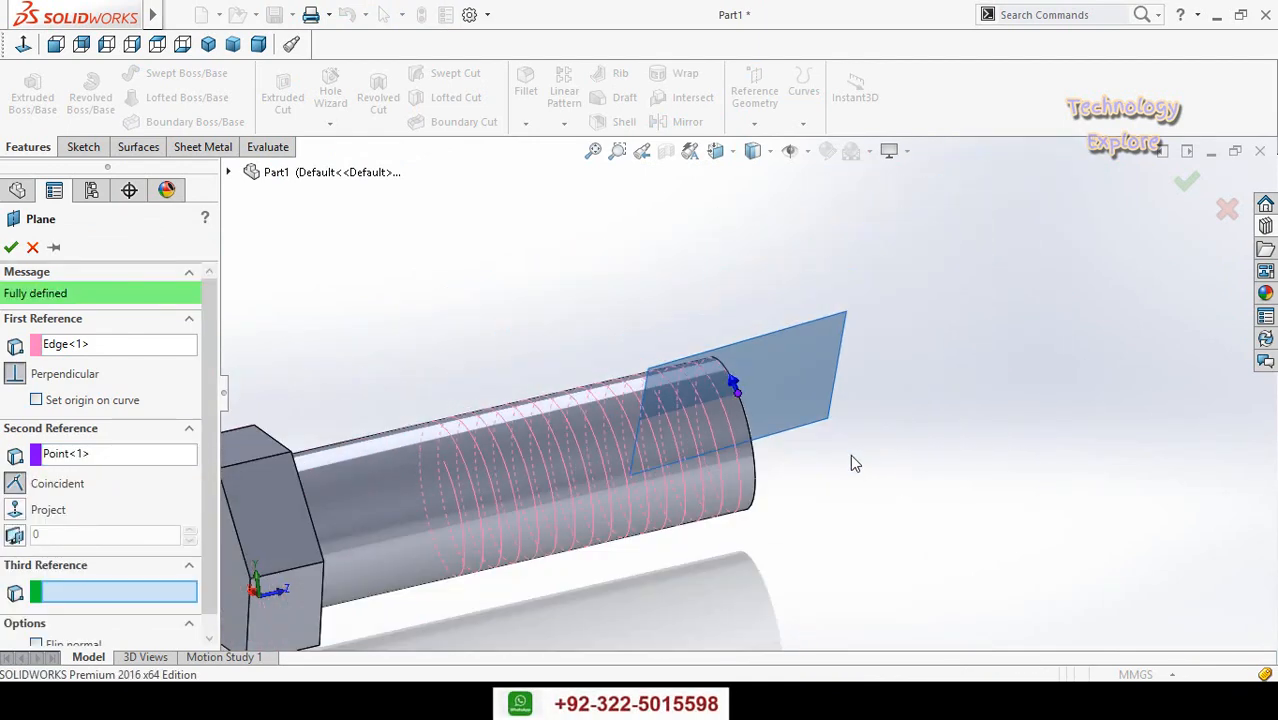
pyautogui.moveTo(850, 459); pyautogui.dragTo(778, 362, button='middle')
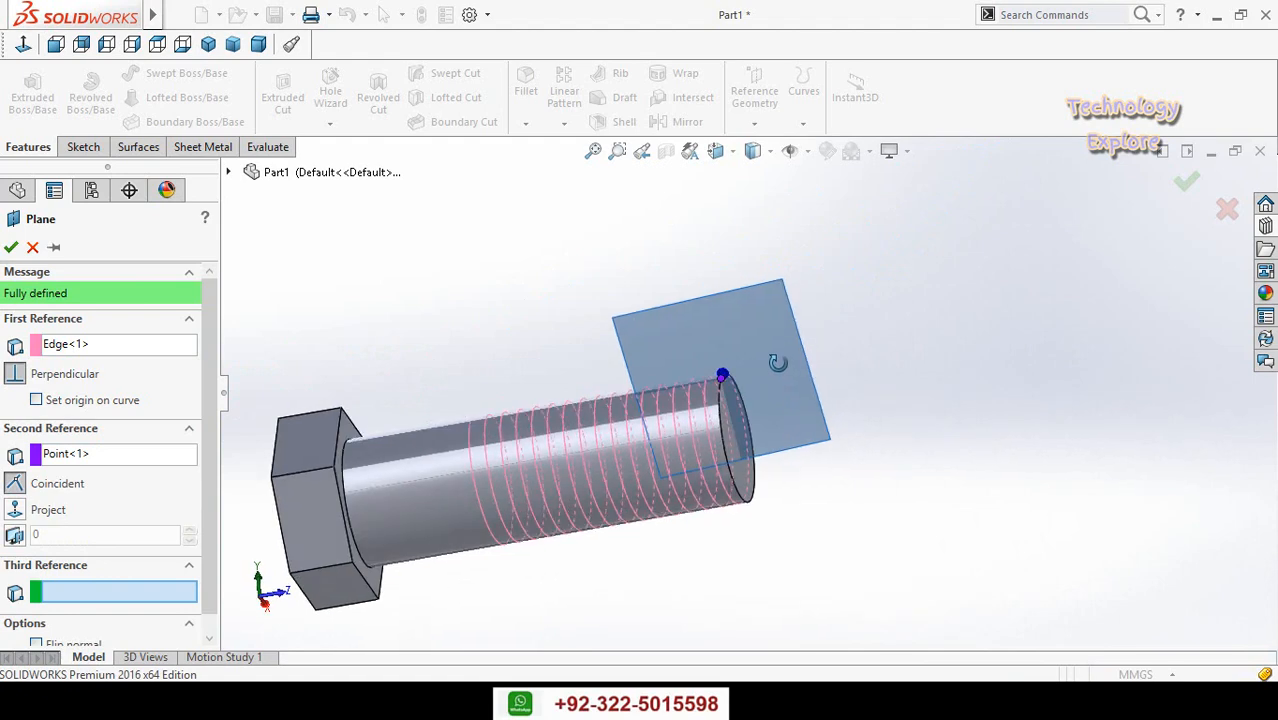
pyautogui.click(10, 247)
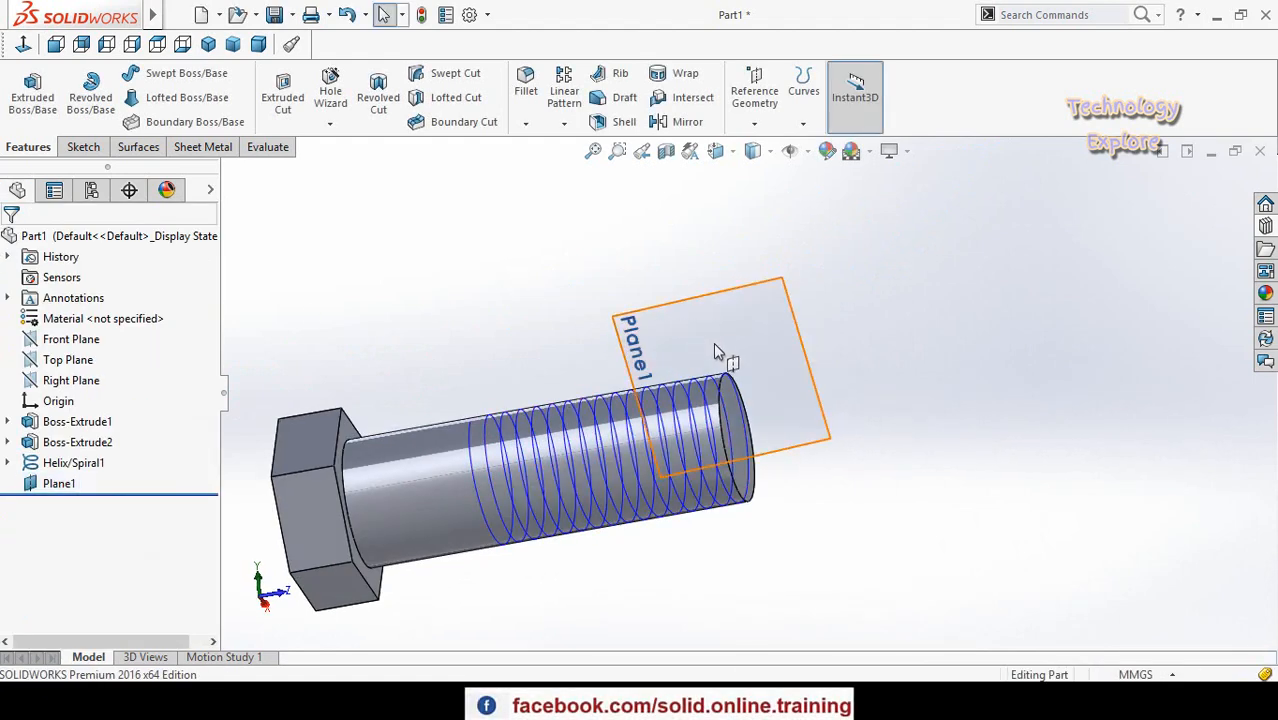
# Start a sketch on the new plane and draw a three-sided inscribed-circle polygon centred on the helix's start point, with sides about 1.76 mm long
pyautogui.click(722, 347)
pyautogui.click(789, 285)
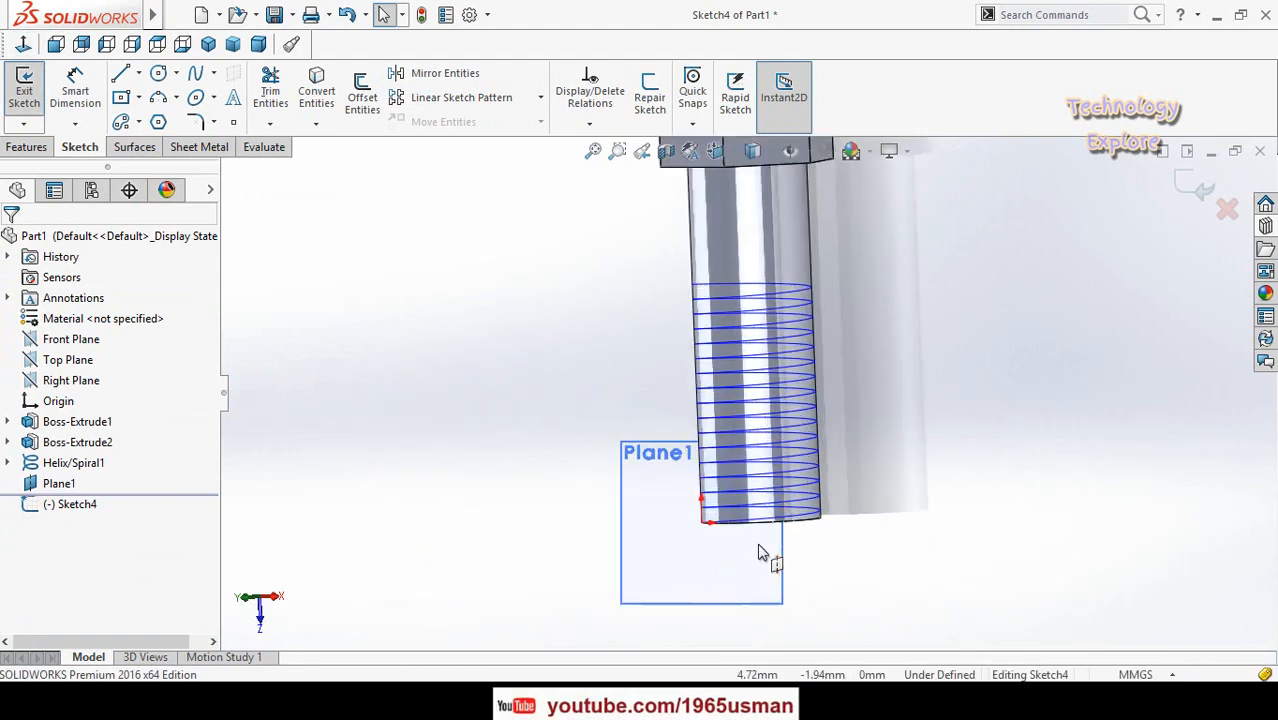
pyautogui.click(158, 122)
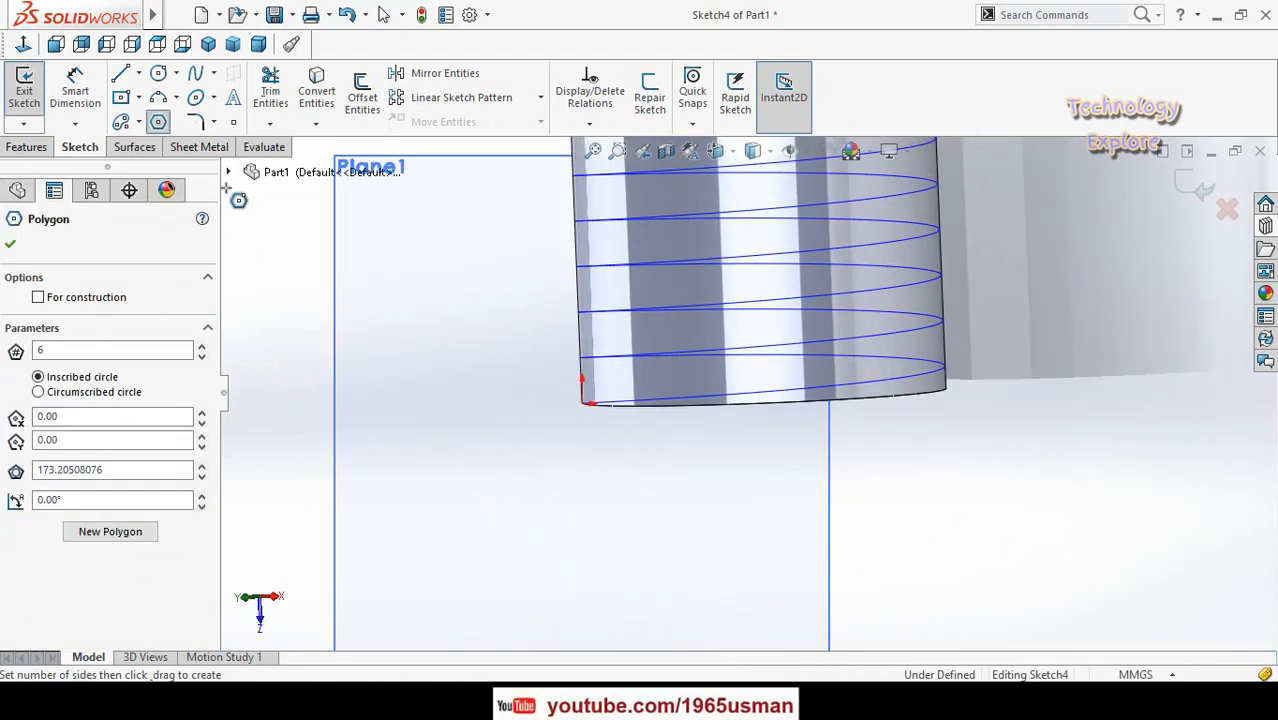
pyautogui.press('BackSpace')
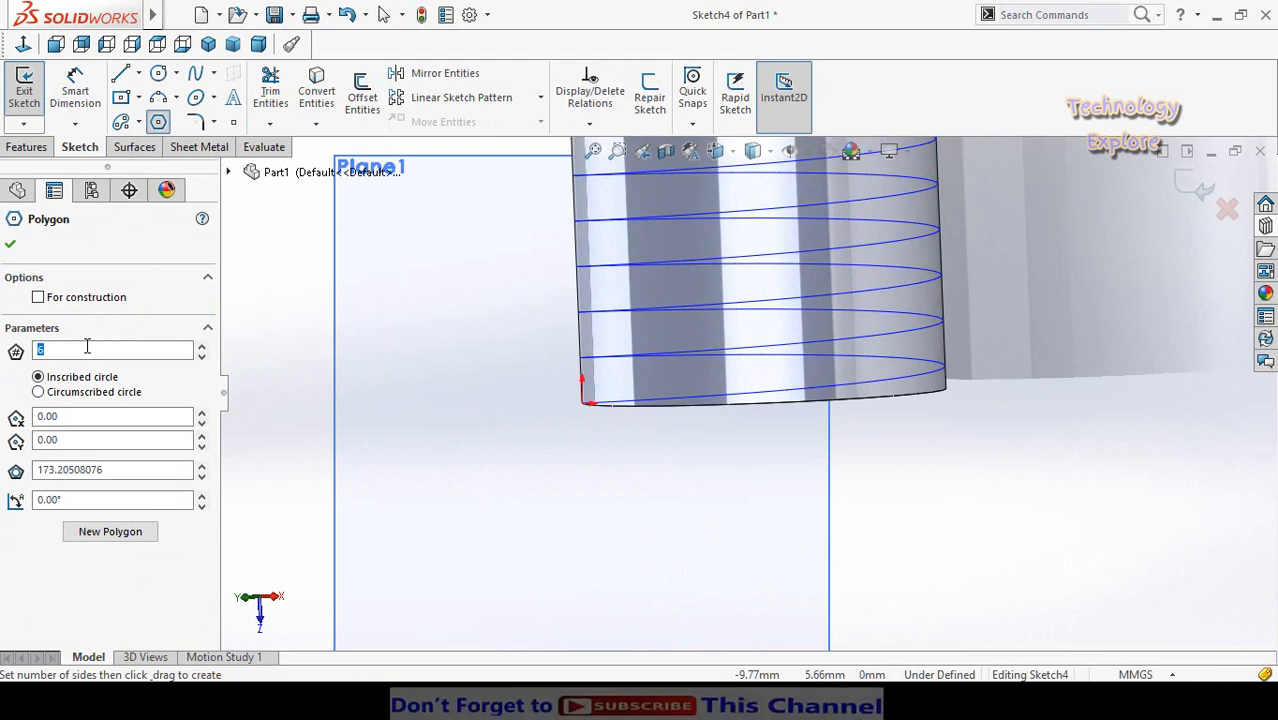
pyautogui.write('3')
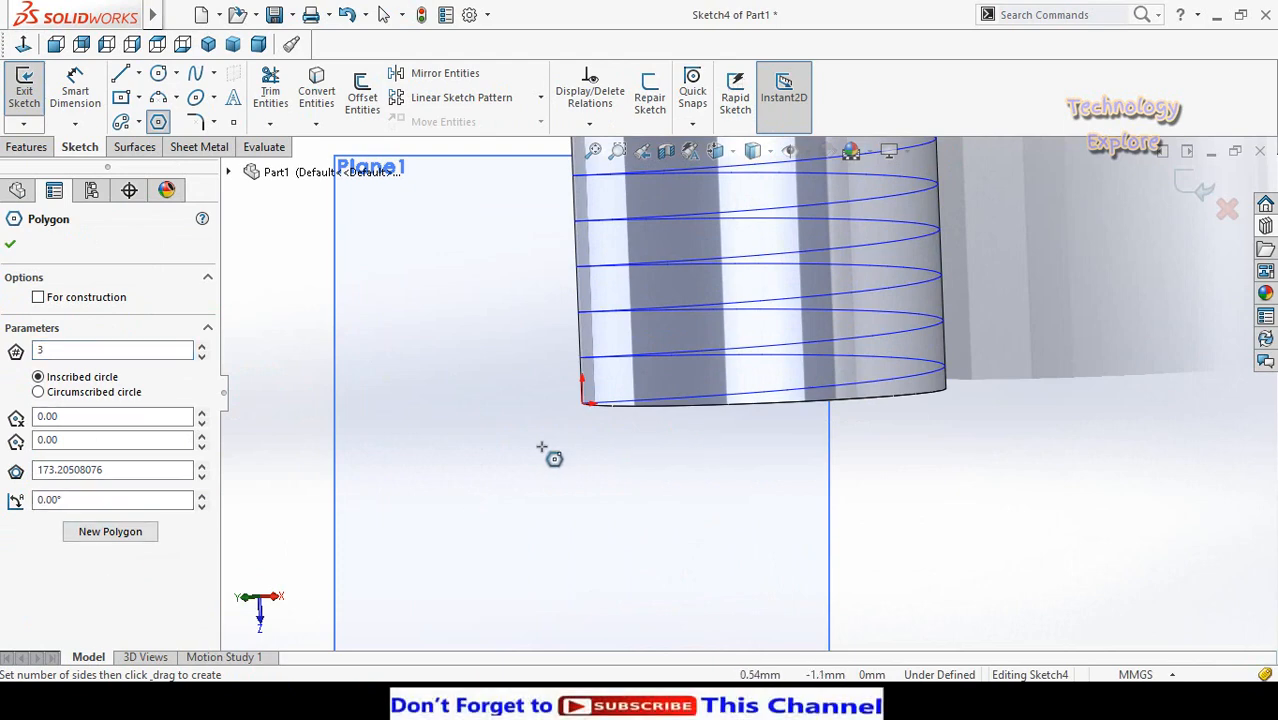
pyautogui.scroll(-2, 590, 413)
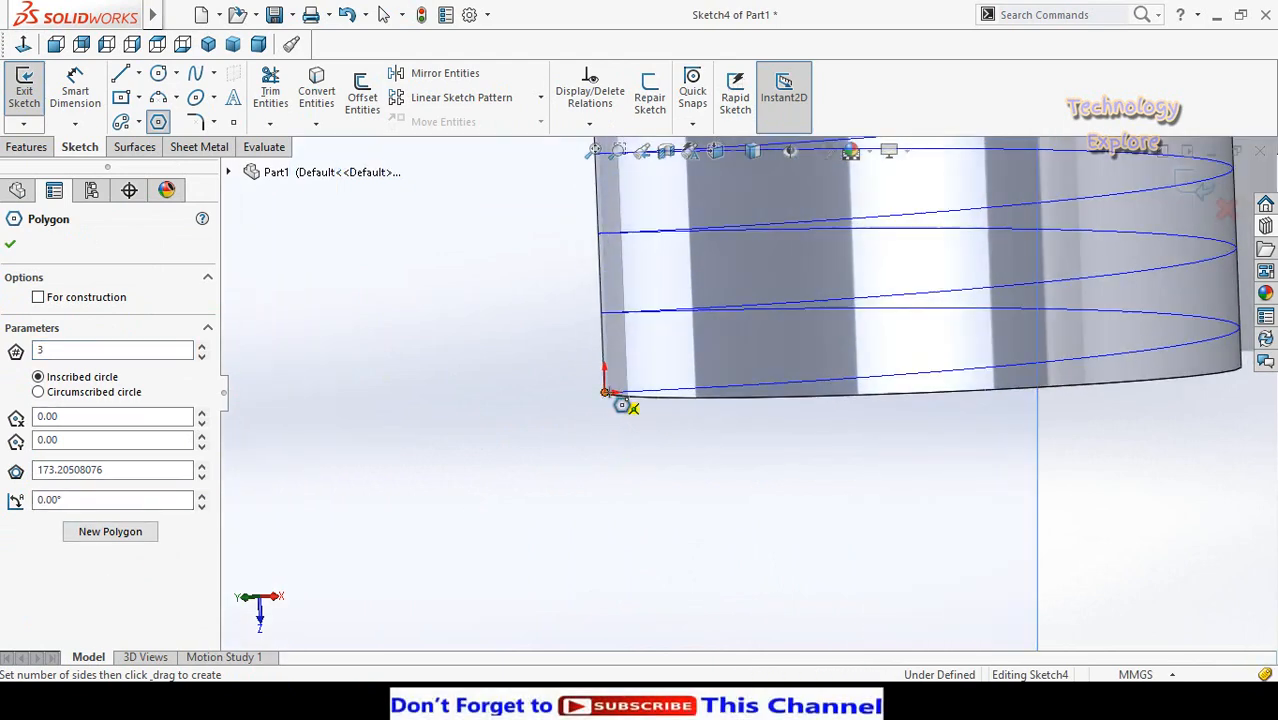
pyautogui.click(604, 392)
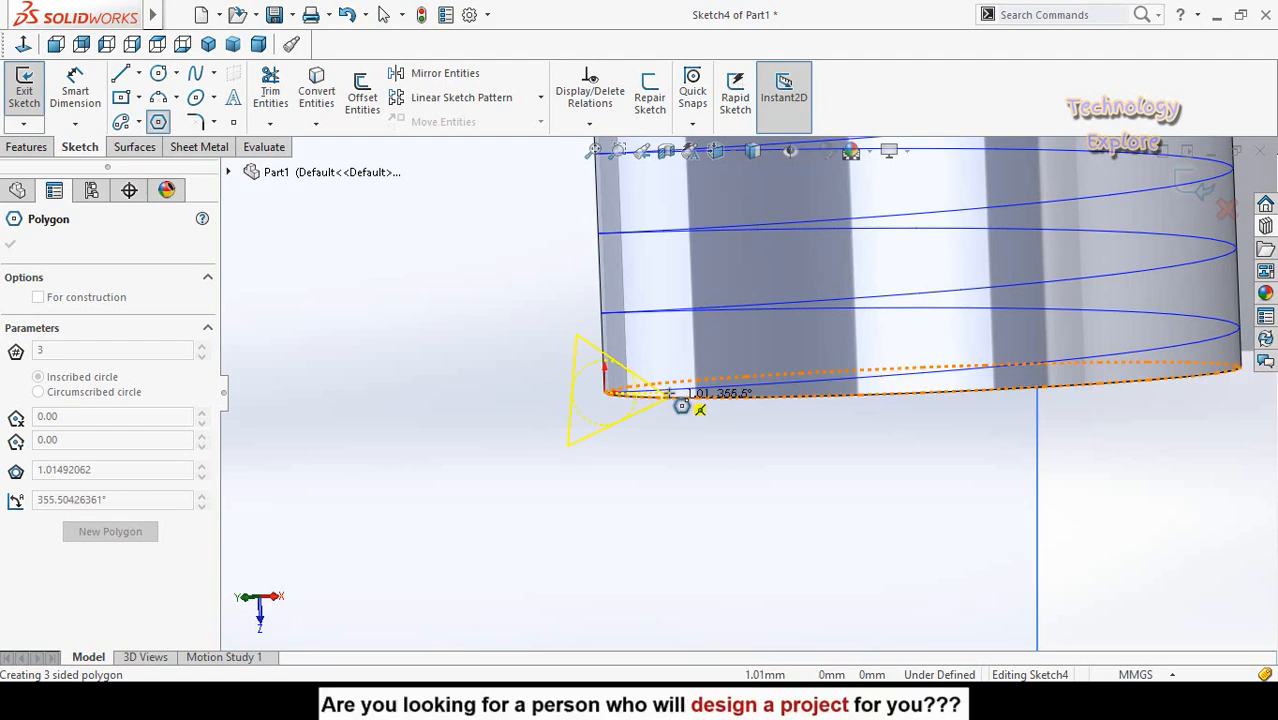
pyautogui.click(669, 395)
# Dimension the triangle's outer side, the one outside the shank, to 1.75 mm
pyautogui.moveTo(510, 542); pyautogui.dragTo(548, 423, button='right')
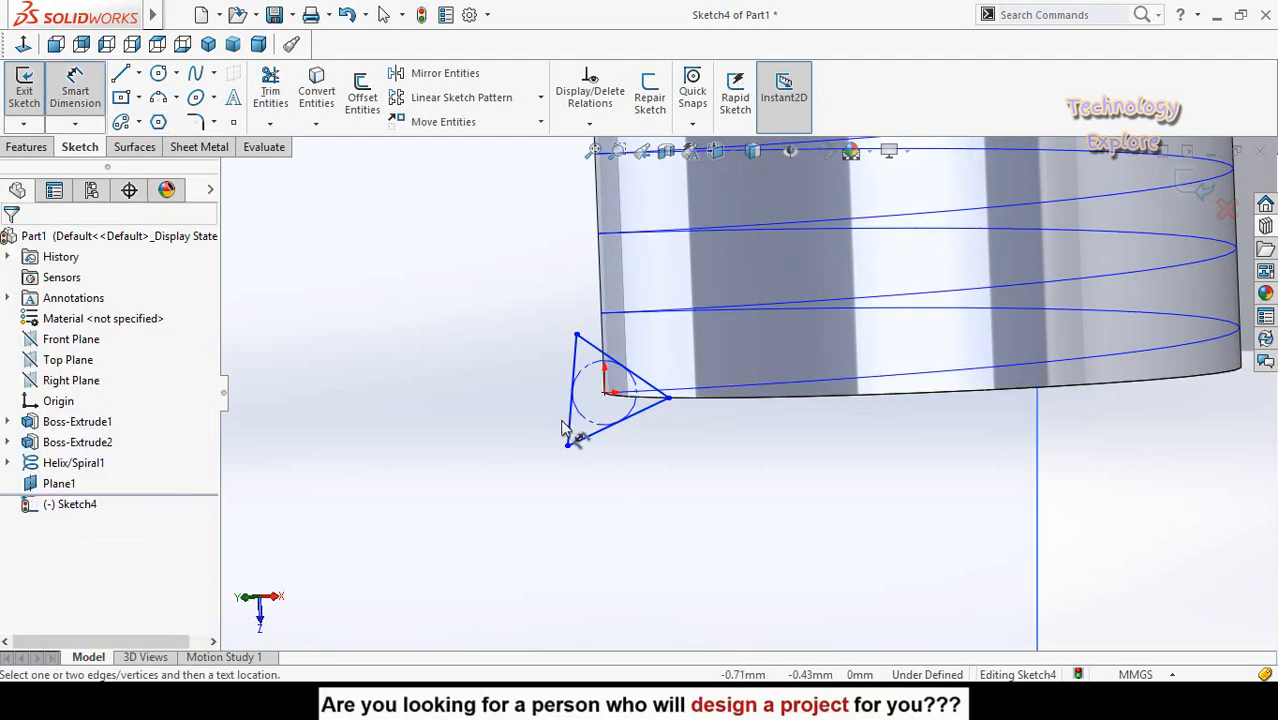
pyautogui.click(566, 430)
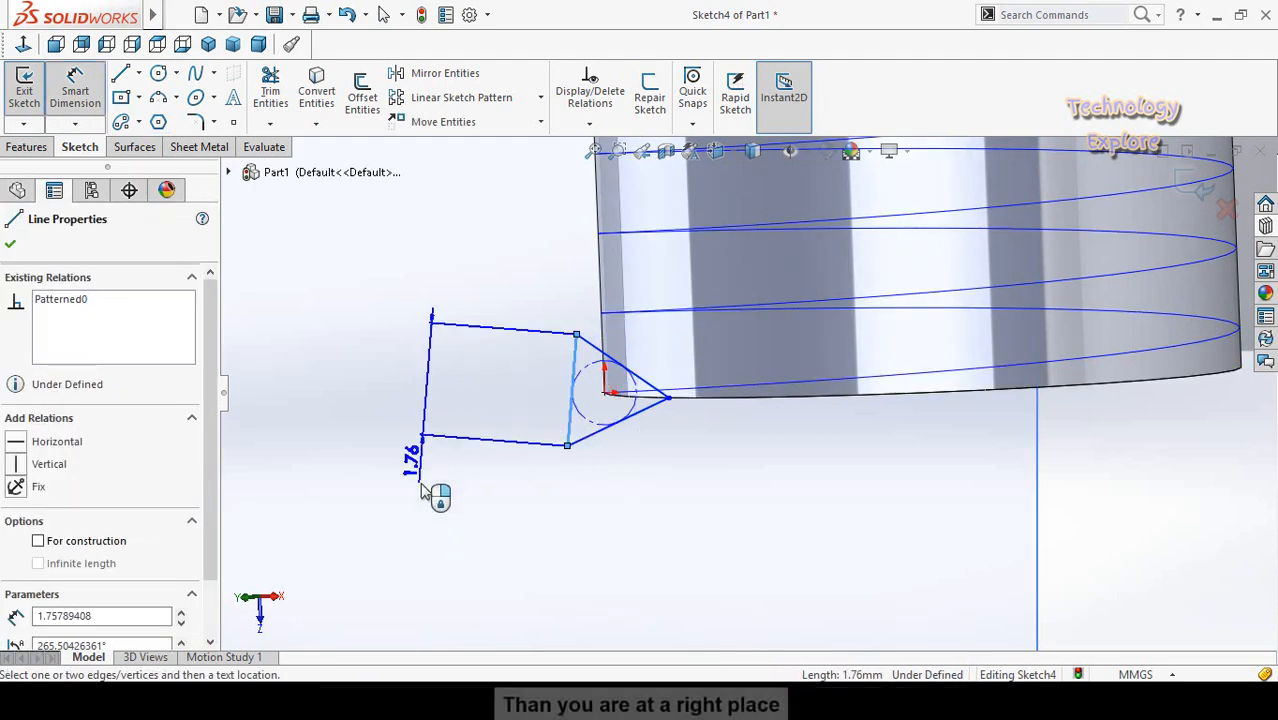
pyautogui.click(436, 531)
pyautogui.write('1.75')
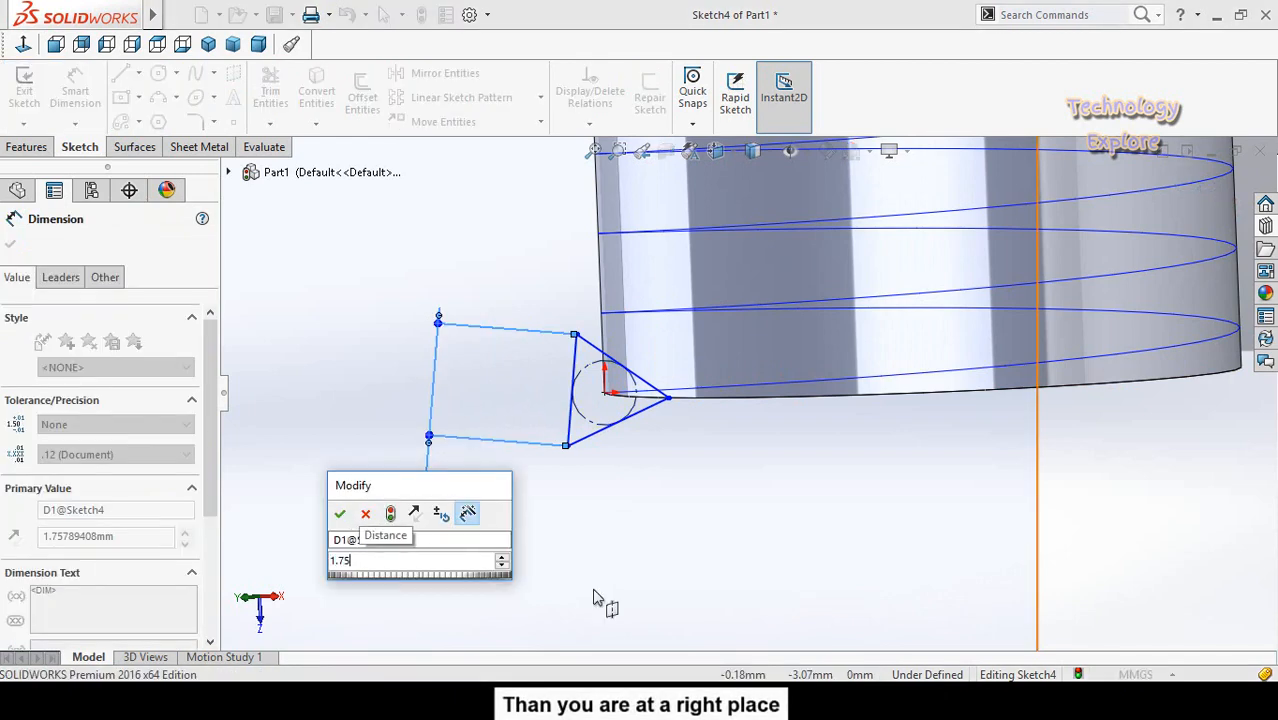
pyautogui.press('Return')
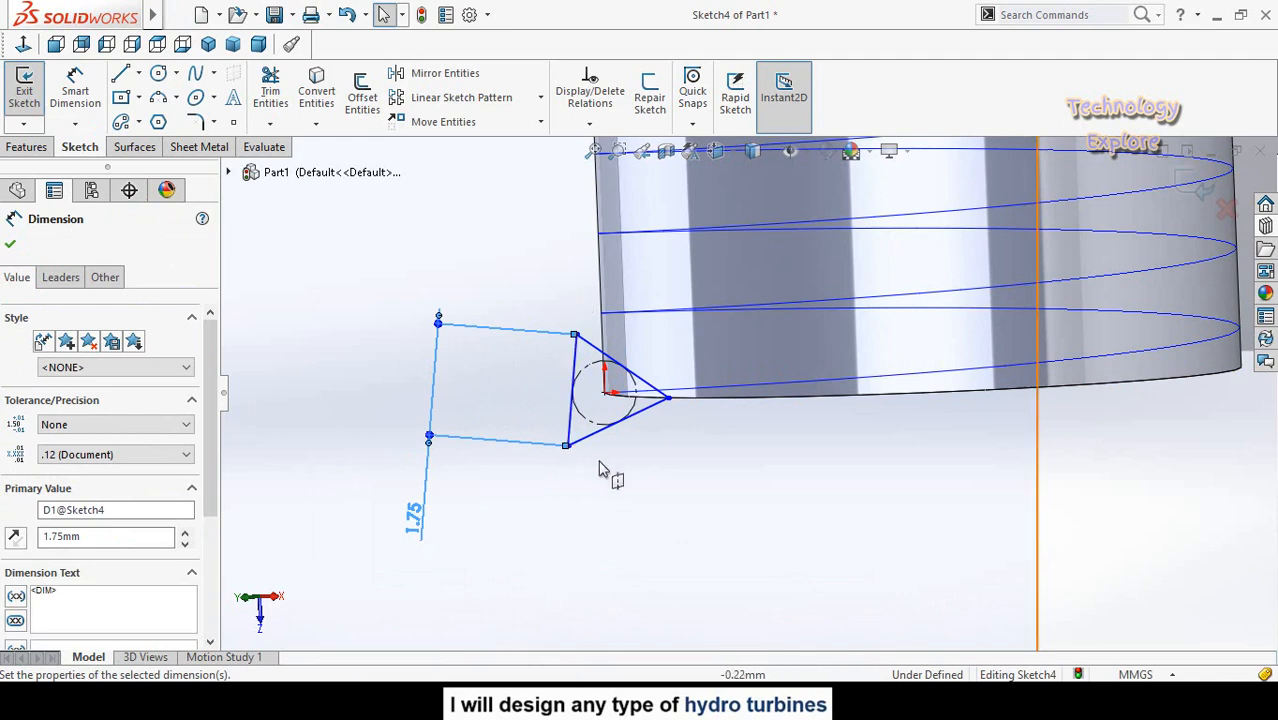
pyautogui.scroll(1, 602, 466)
pyautogui.click(10, 245)
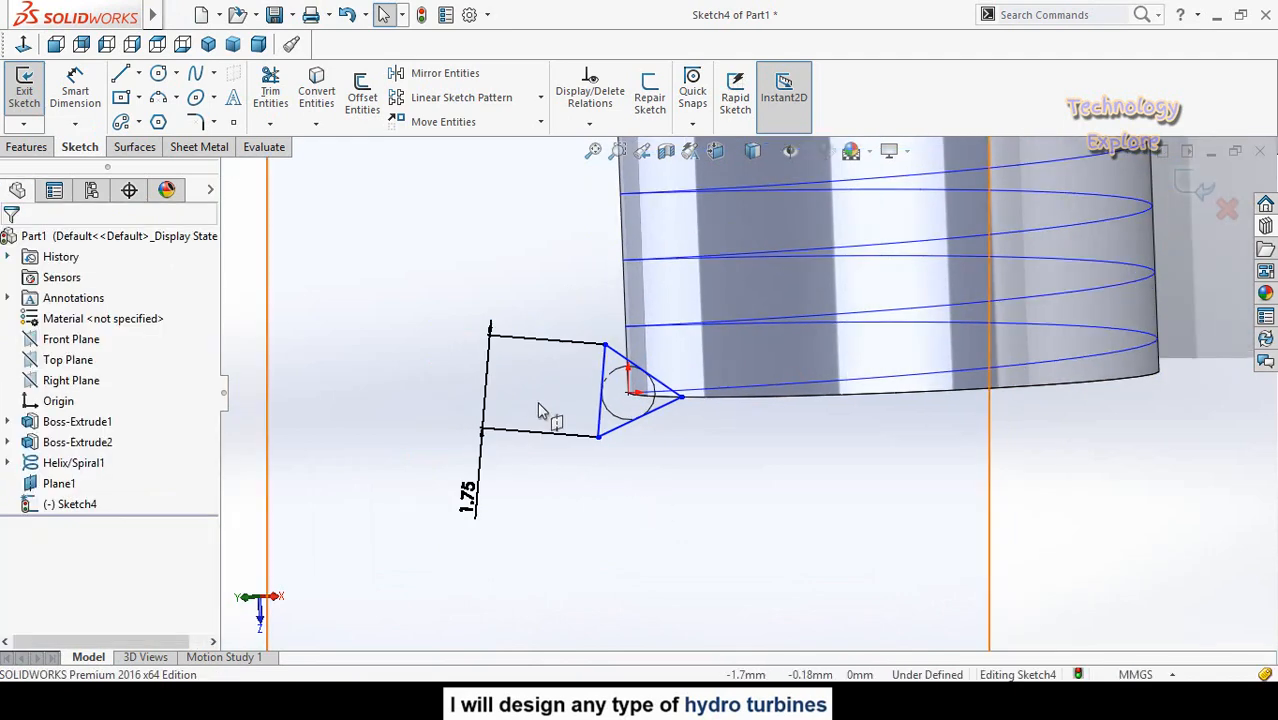
pyautogui.scroll(5, 740, 390)
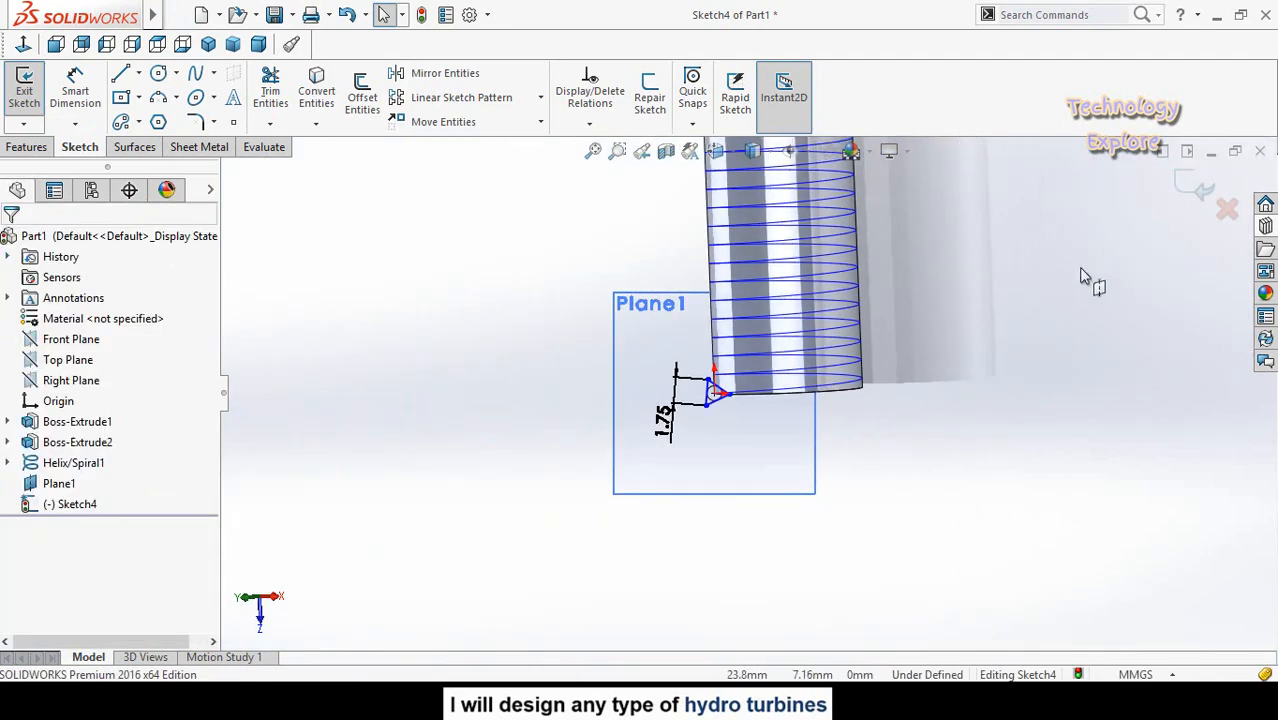
# Leave the sketch and create a Swept Cut with the triangle sketch as profile and the helix as path
pyautogui.click(26, 147)
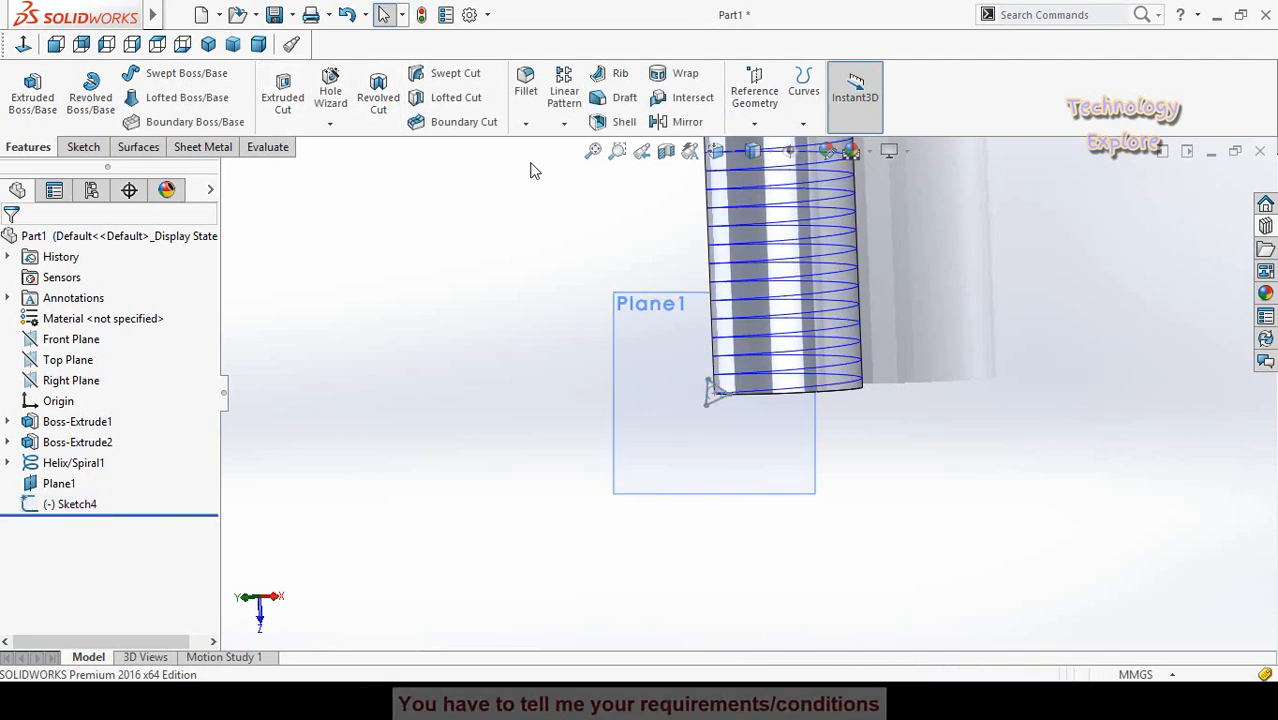
pyautogui.click(451, 80)
pyautogui.scroll(-5, 705, 480)
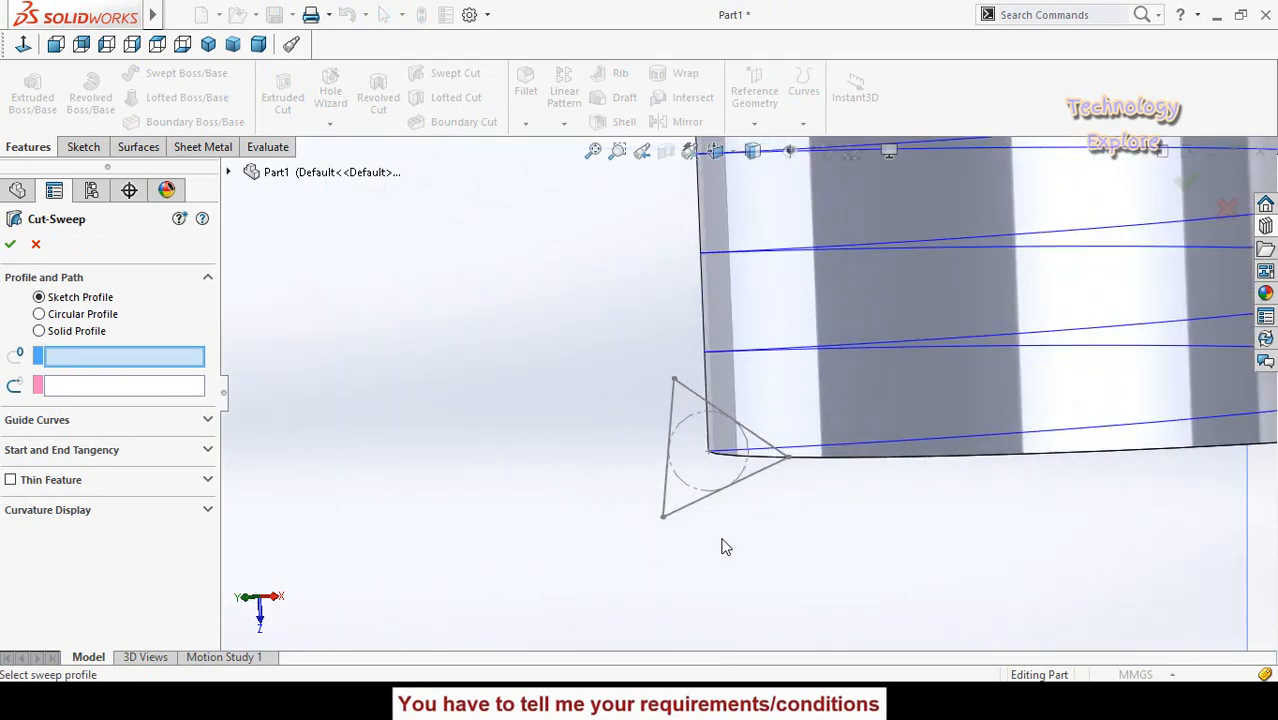
pyautogui.scroll(-2, 721, 542)
pyautogui.click(672, 486)
pyautogui.scroll(3, 864, 480)
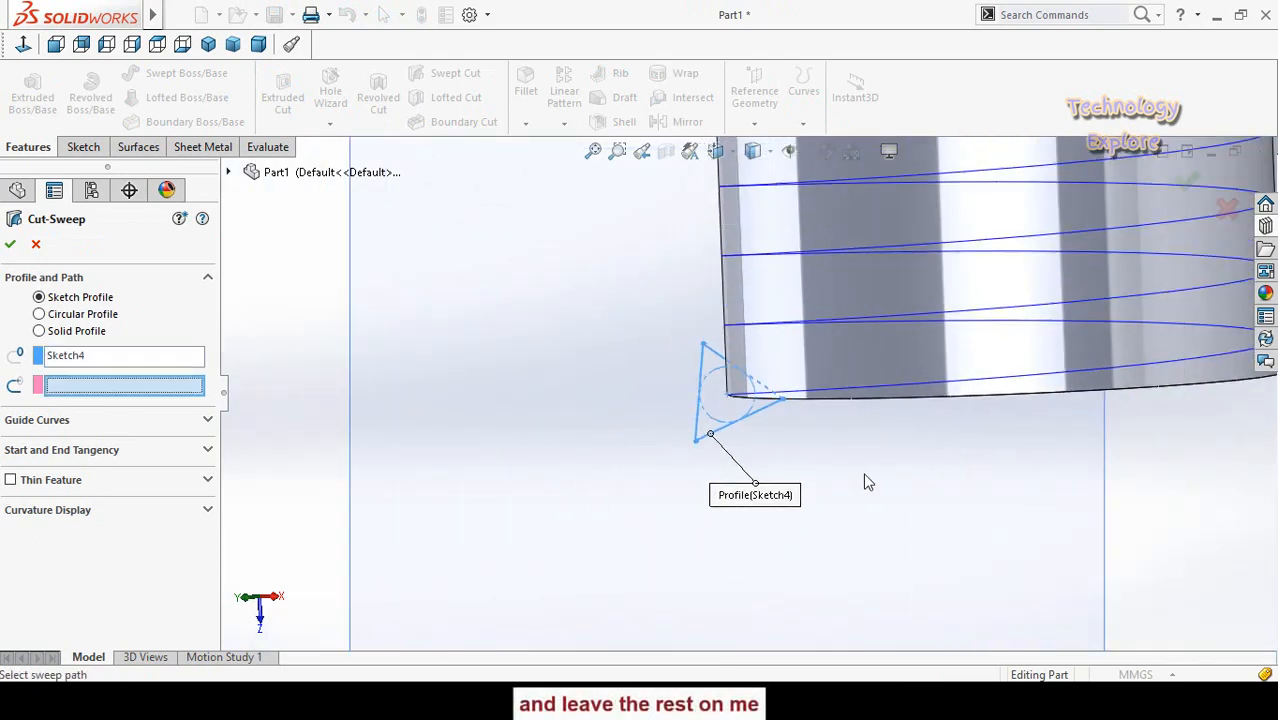
pyautogui.click(856, 389)
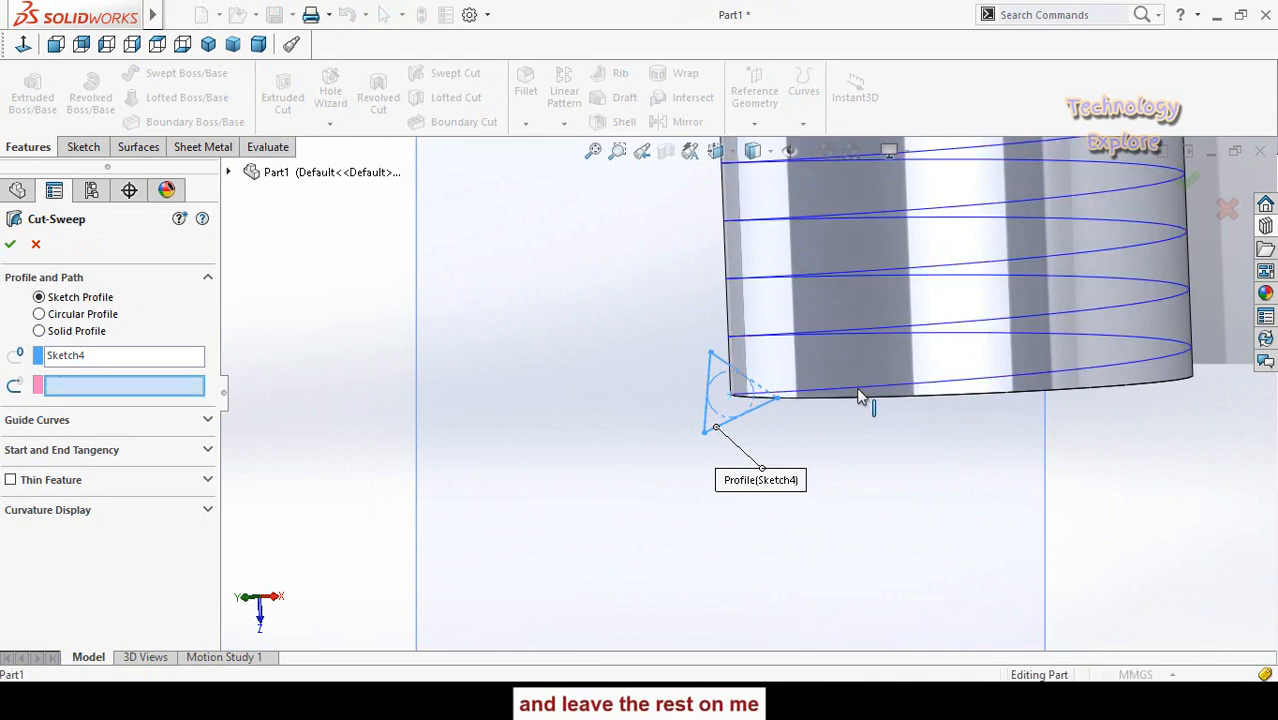
pyautogui.scroll(5, 838, 452)
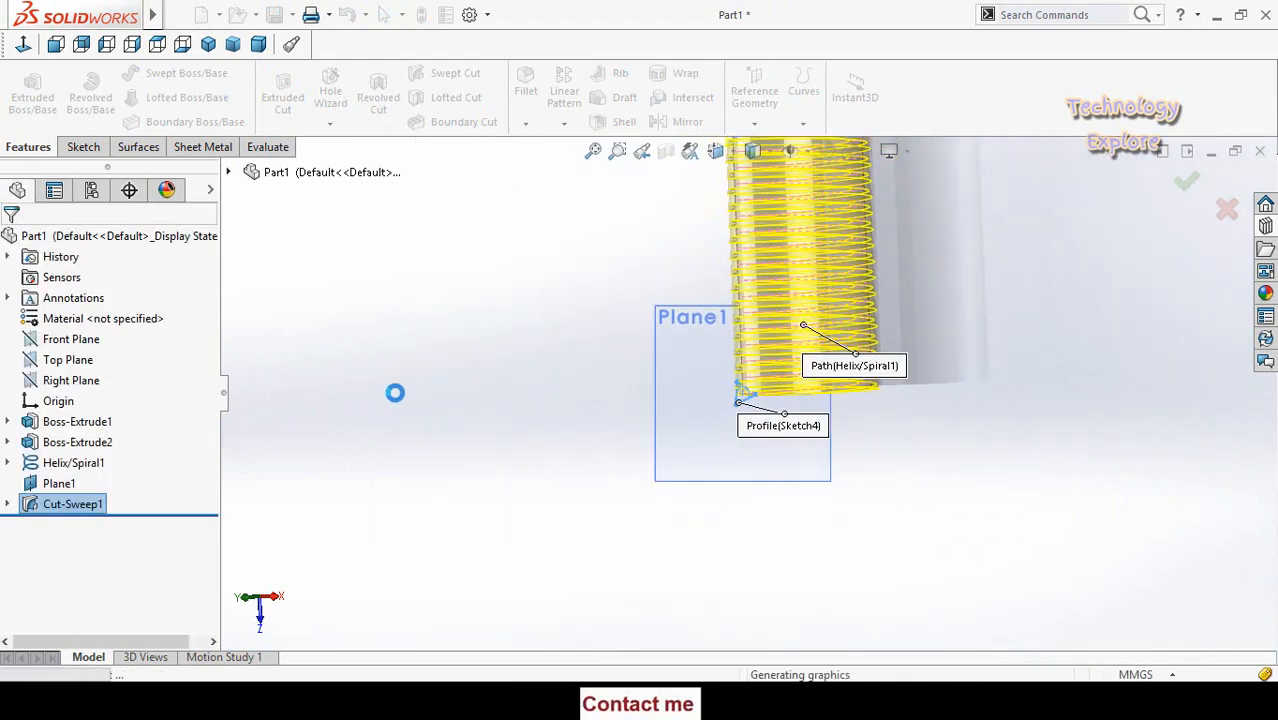
# Hide the reference plane at the end of the threaded shank
pyautogui.click(665, 472)
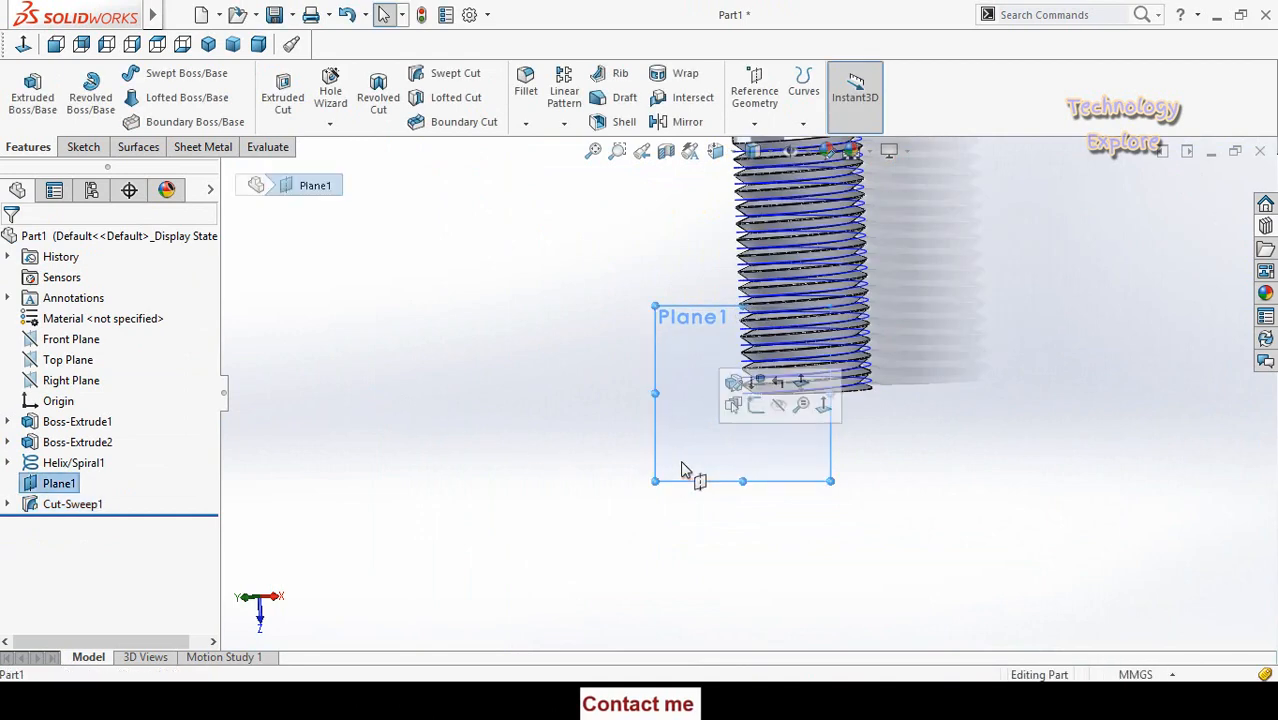
pyautogui.click(810, 406)
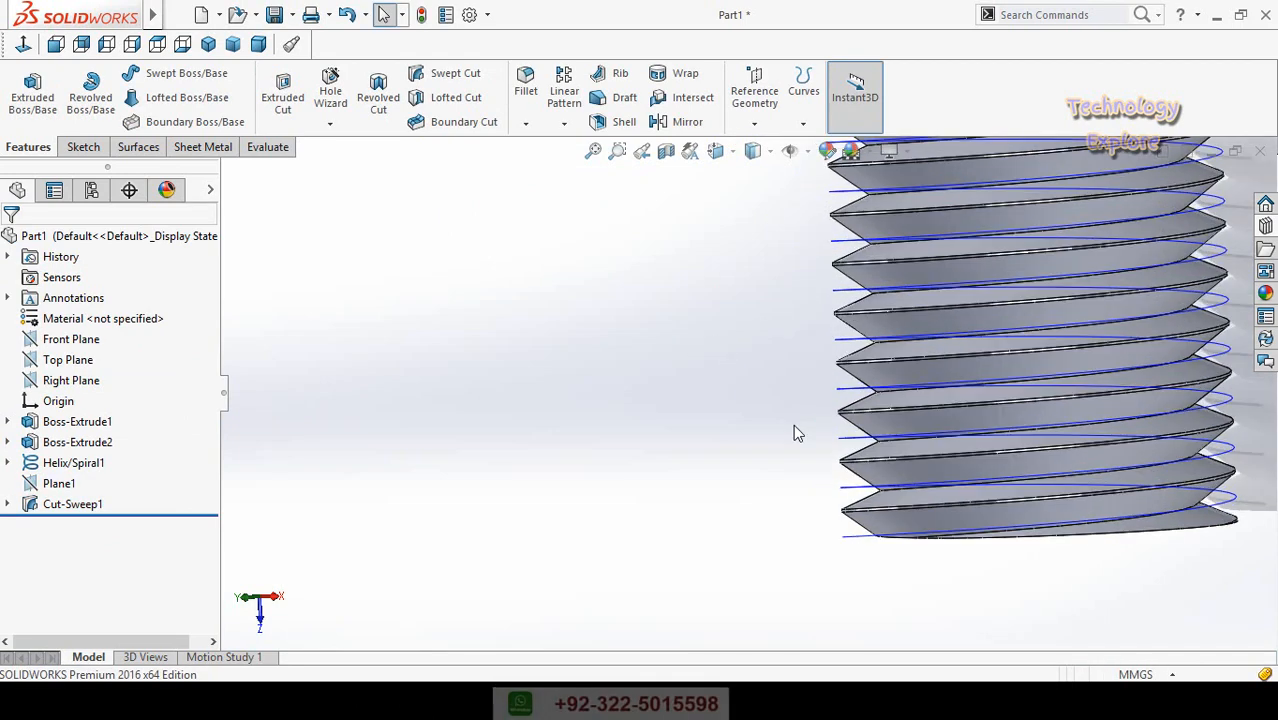
# Hide the helix curve around the threaded shank and view the finished bolt
pyautogui.click(868, 440)
pyautogui.click(915, 383)
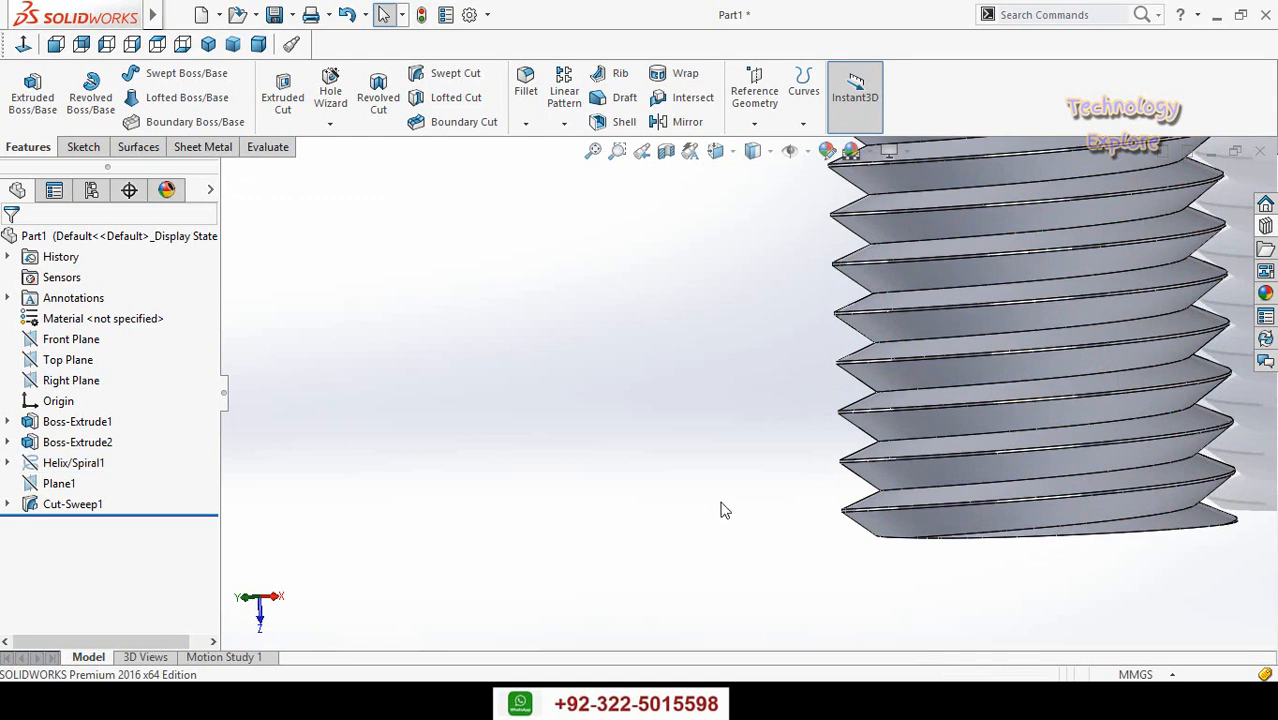
pyautogui.scroll(5, 707, 514)
pyautogui.moveTo(727, 428); pyautogui.dragTo(801, 407, button='middle')
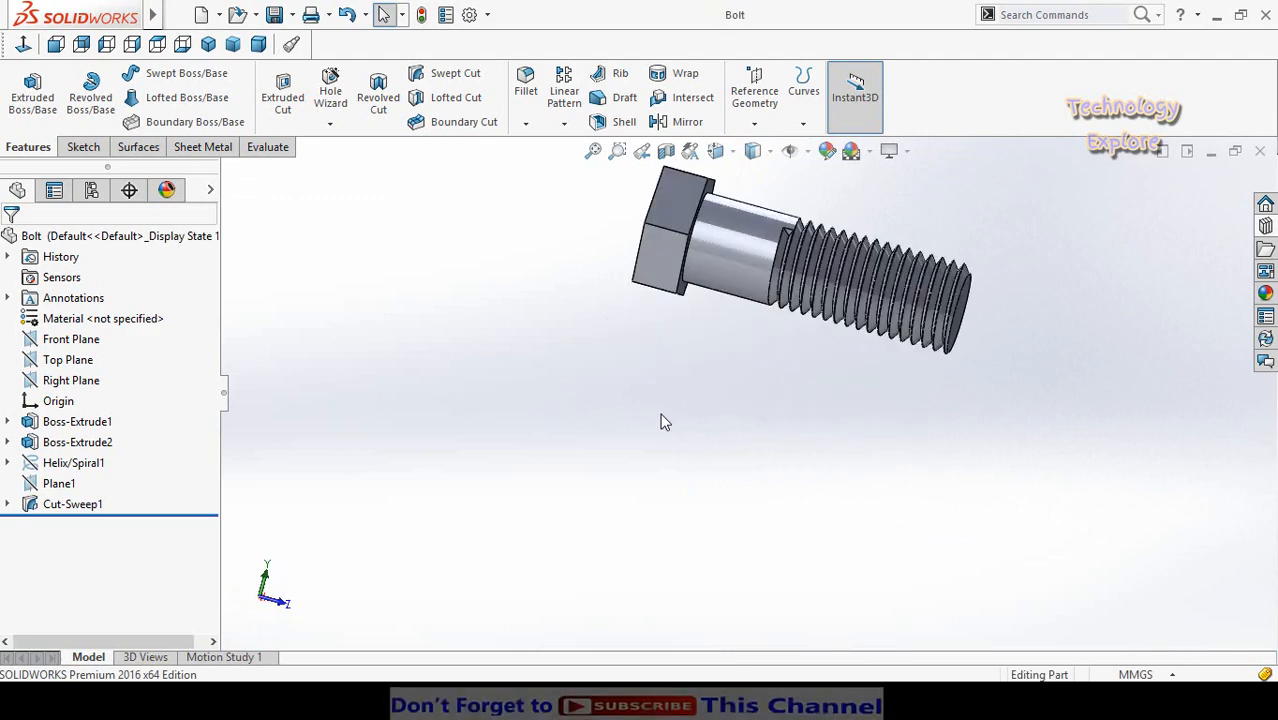
# Create a new part document and start a sketch on the Front Plane
pyautogui.hotkey('ctrl', 'n')
pyautogui.doubleClick(386, 265)
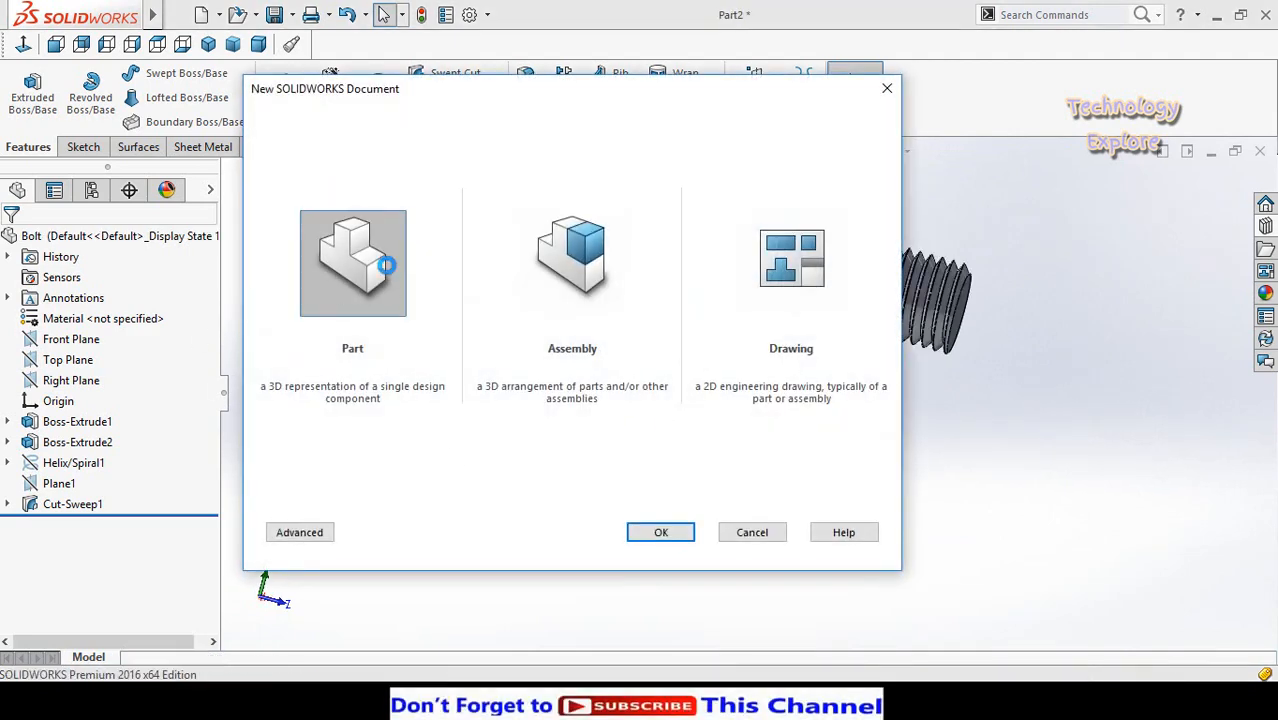
pyautogui.click(89, 340)
pyautogui.click(104, 312)
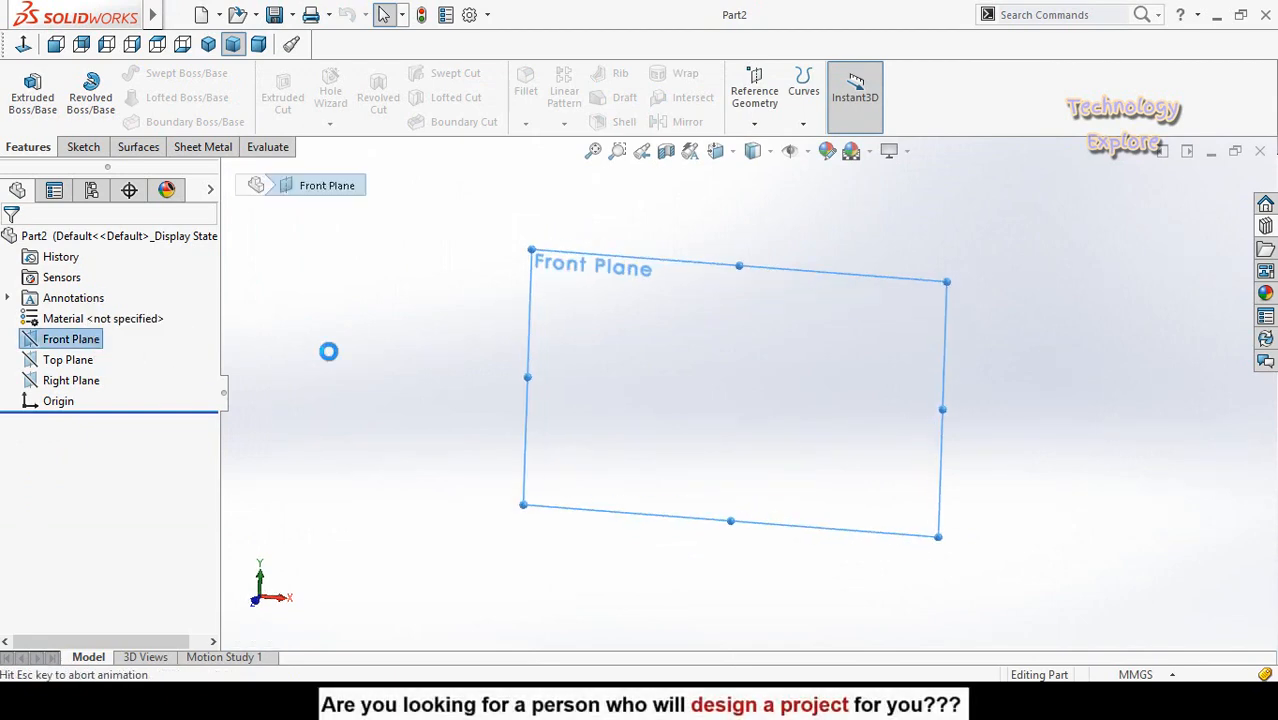
# Draw a six-sided inscribed-circle polygon centred on the origin, with an inscribed circle about 149 mm in diameter
pyautogui.click(158, 123)
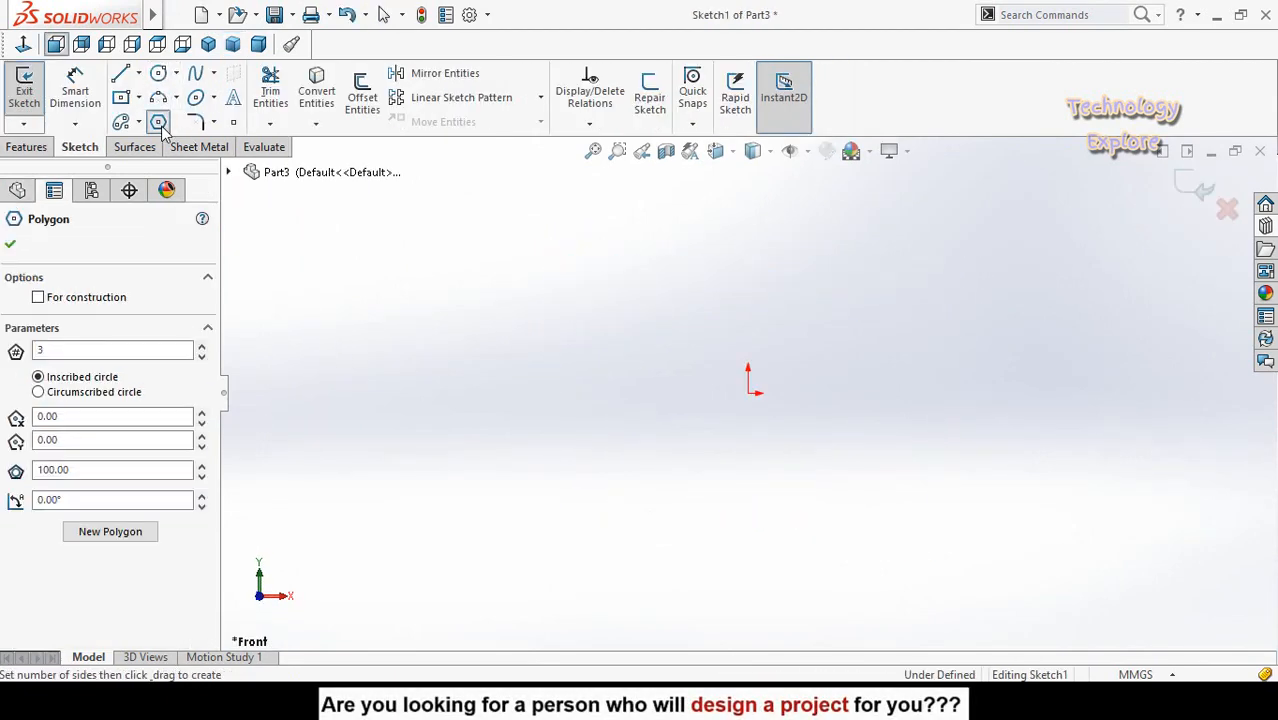
pyautogui.doubleClick(75, 351)
pyautogui.write('6')
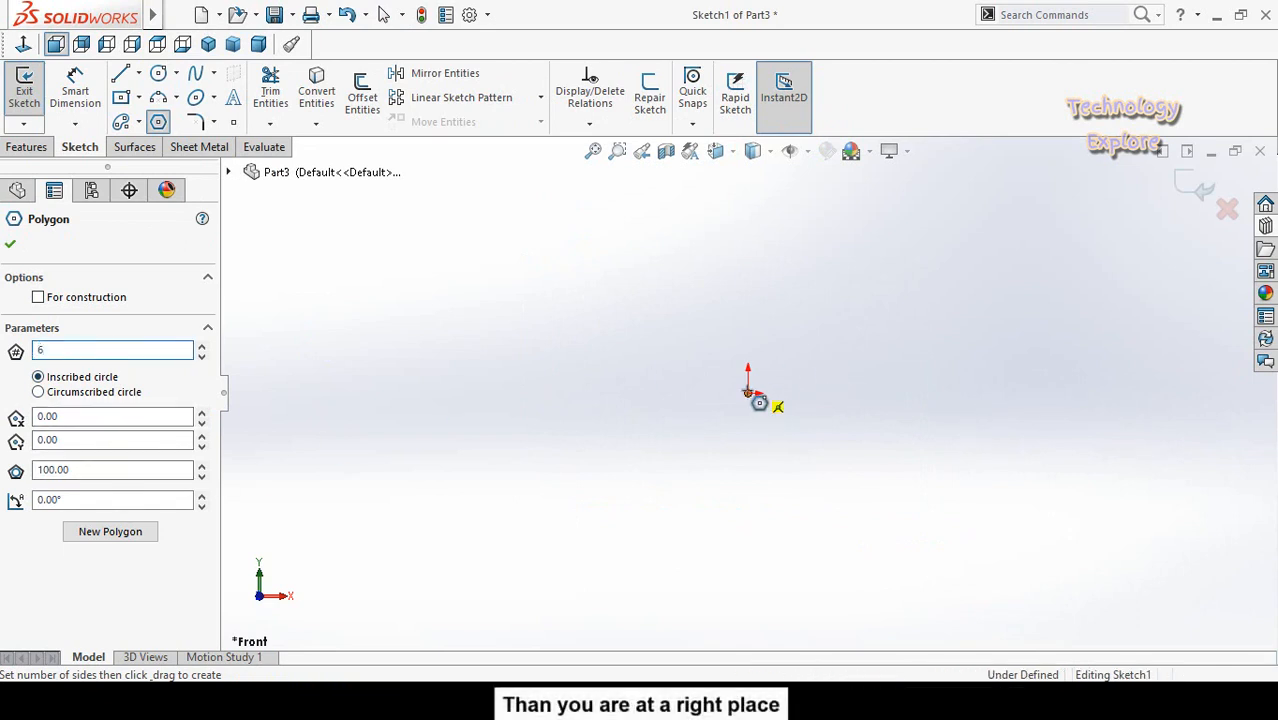
pyautogui.click(748, 392)
pyautogui.click(901, 499)
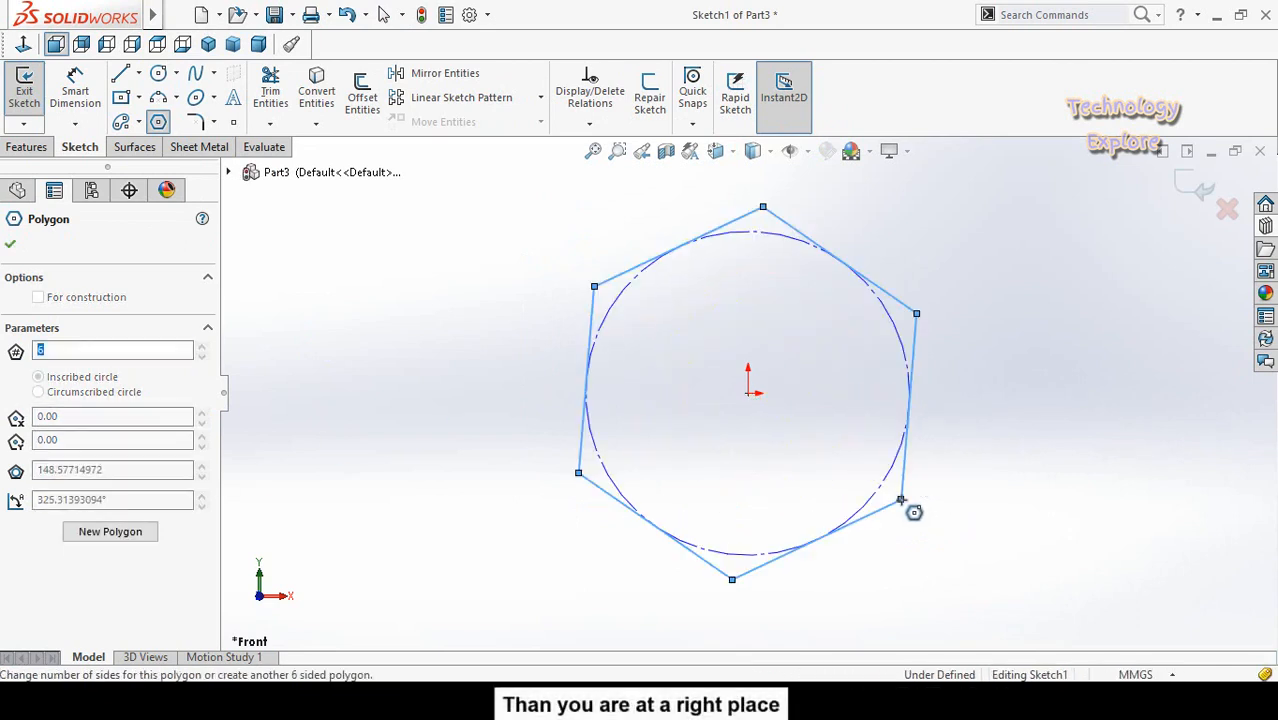
# Draw a circle about 76 mm in diameter inside the hexagon, centred on the origin
pyautogui.click(158, 73)
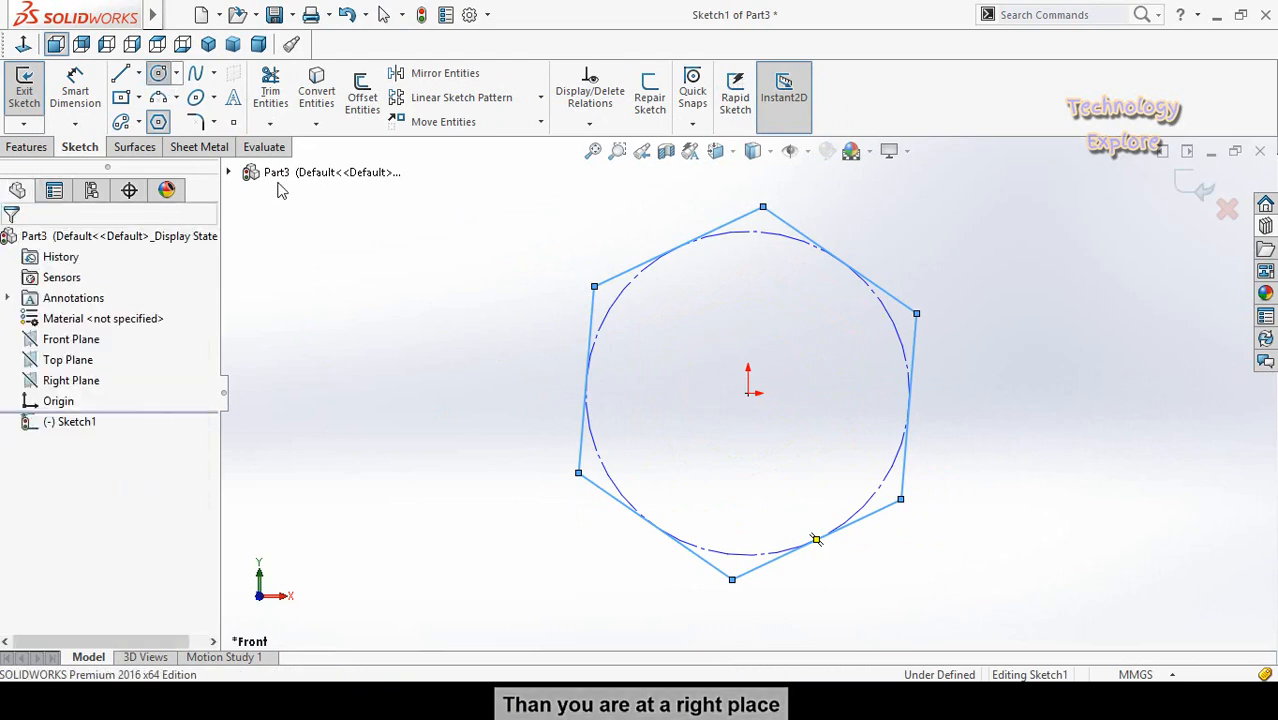
pyautogui.click(748, 393)
pyautogui.click(771, 473)
# Dimension the inner circle's diameter to 8.5 mm
pyautogui.moveTo(983, 350); pyautogui.dragTo(983, 309, button='right')
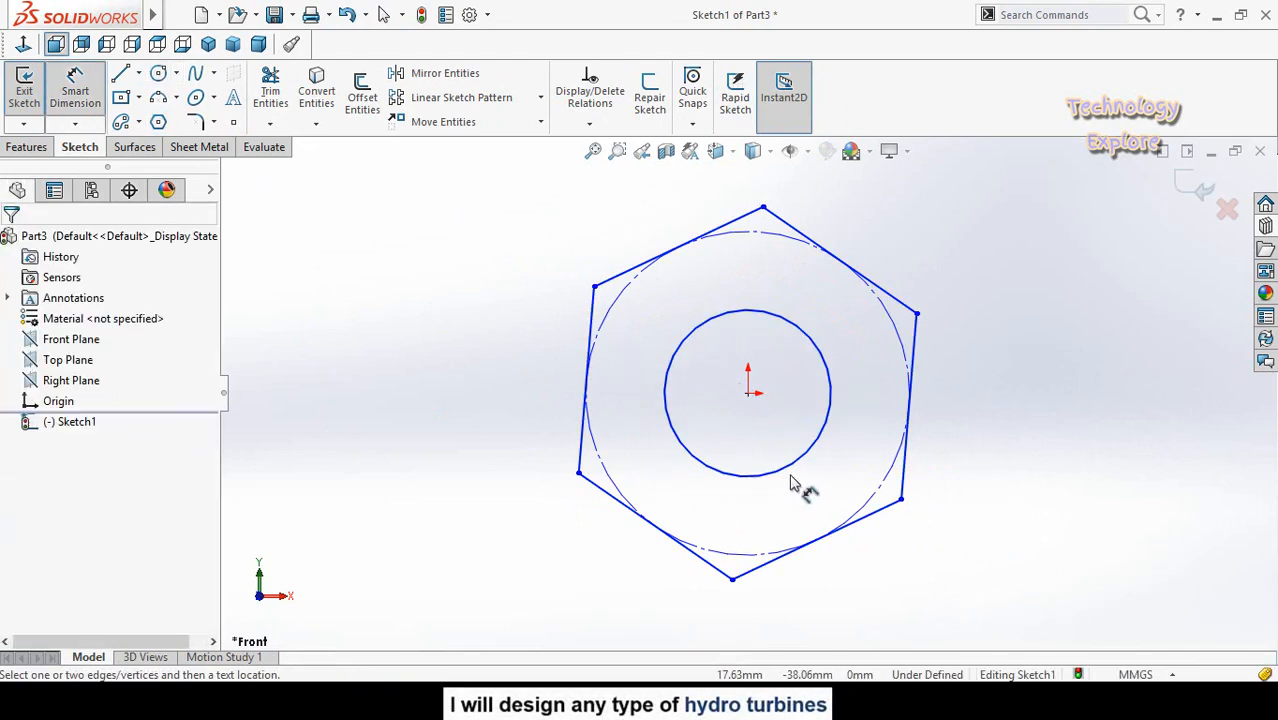
pyautogui.click(800, 475)
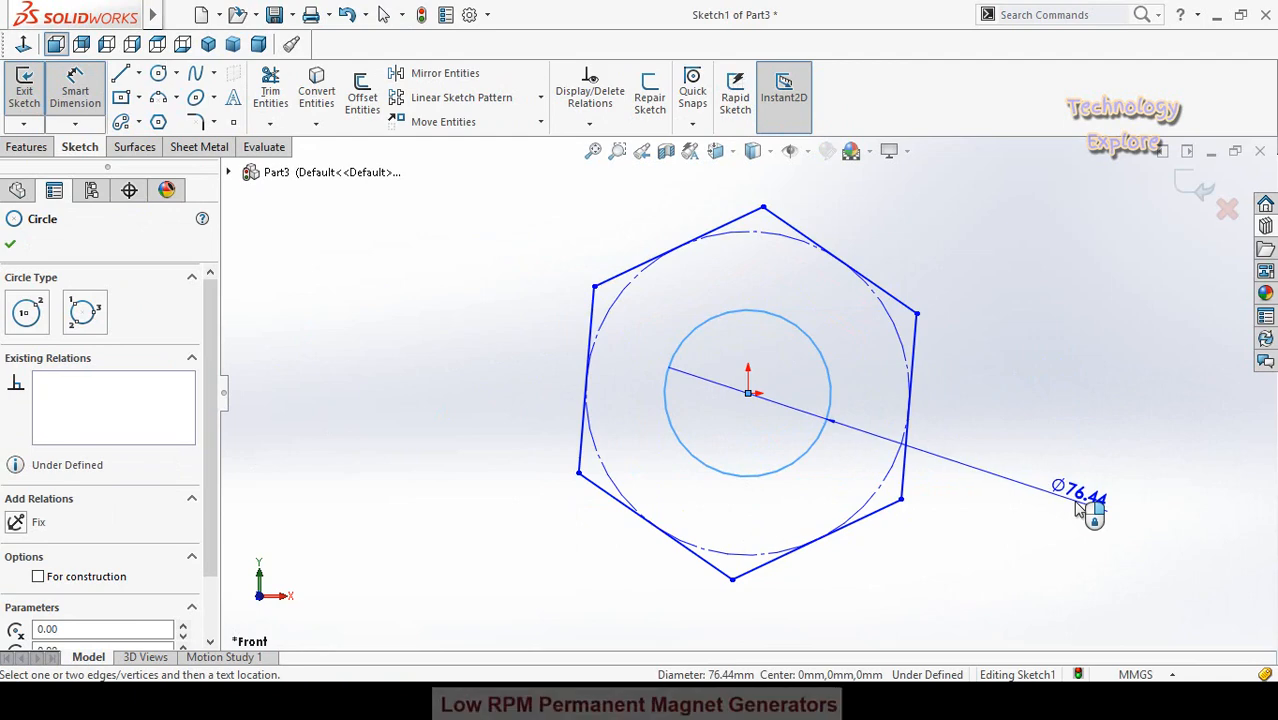
pyautogui.click(1080, 510)
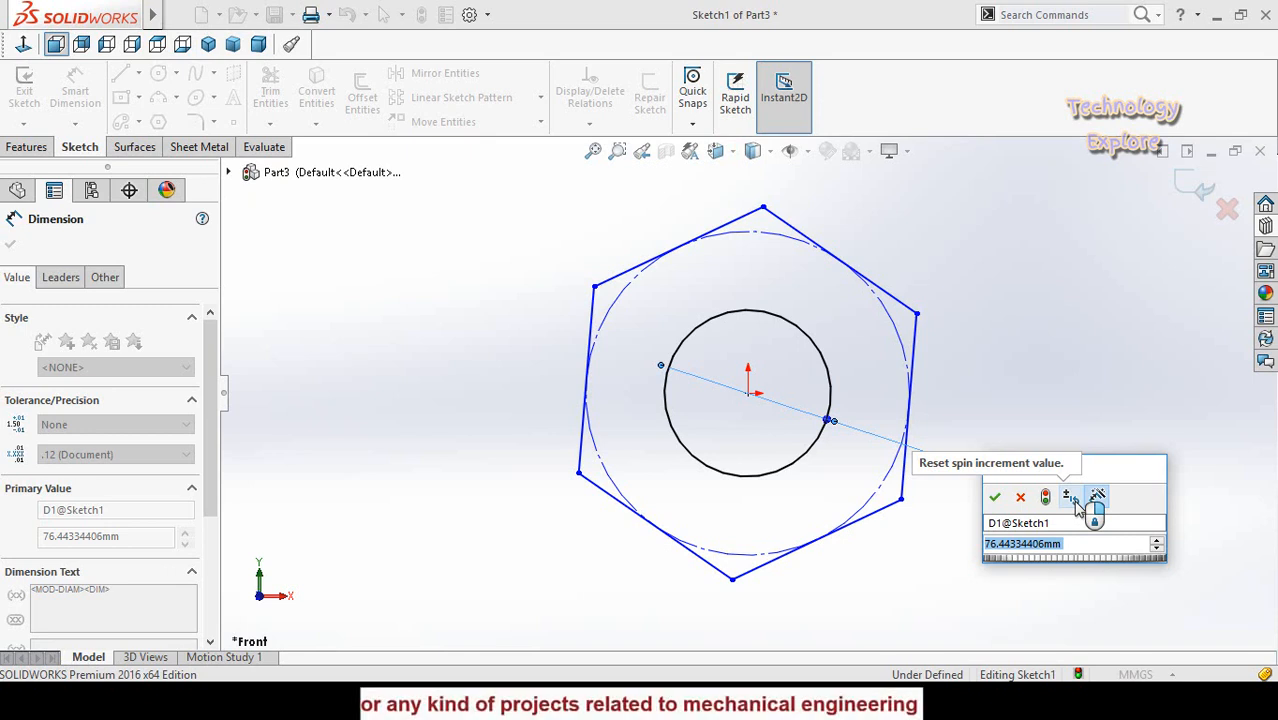
pyautogui.write('1.5')
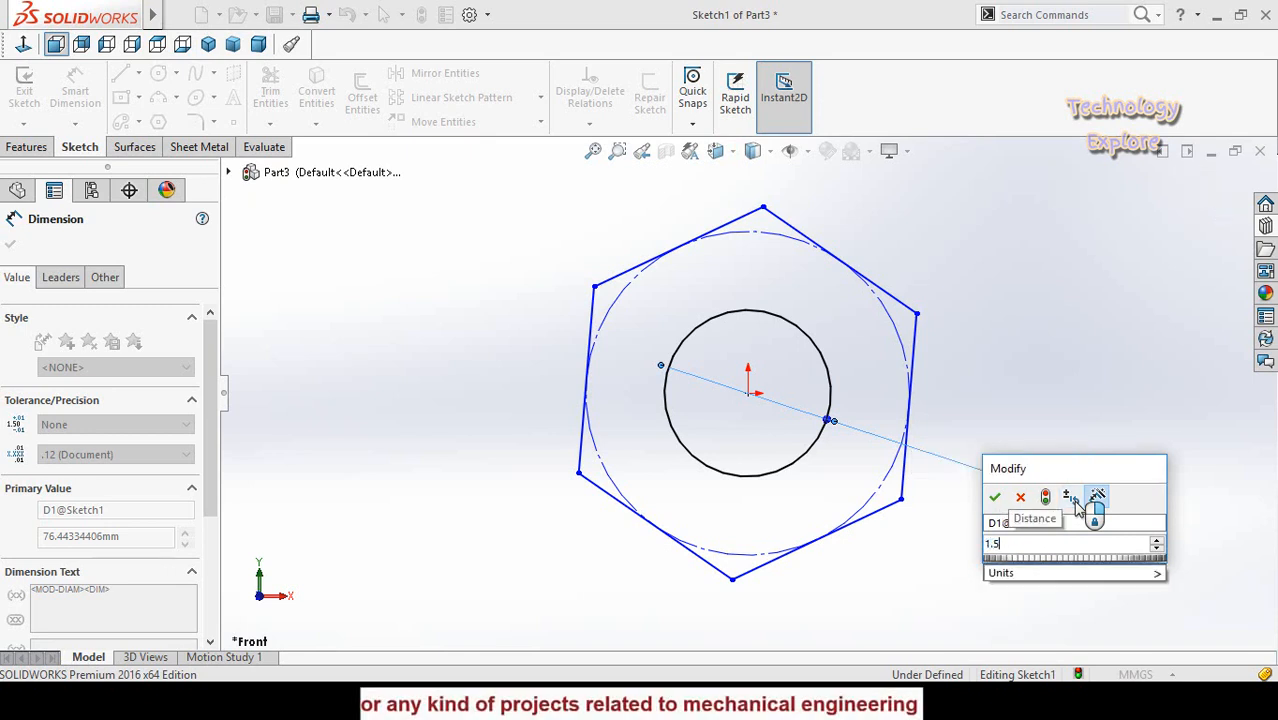
pyautogui.press('BackSpace')
pyautogui.press('BackSpace')
pyautogui.press('BackSpace')
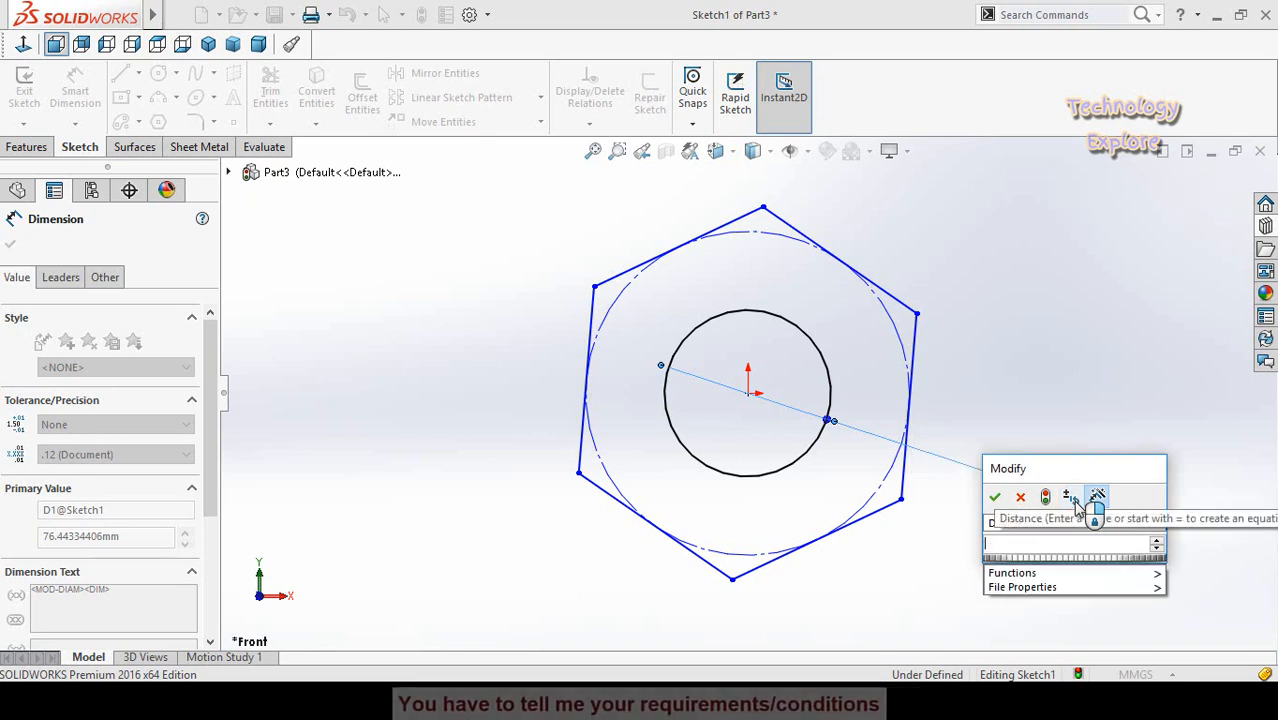
pyautogui.write('8.5')
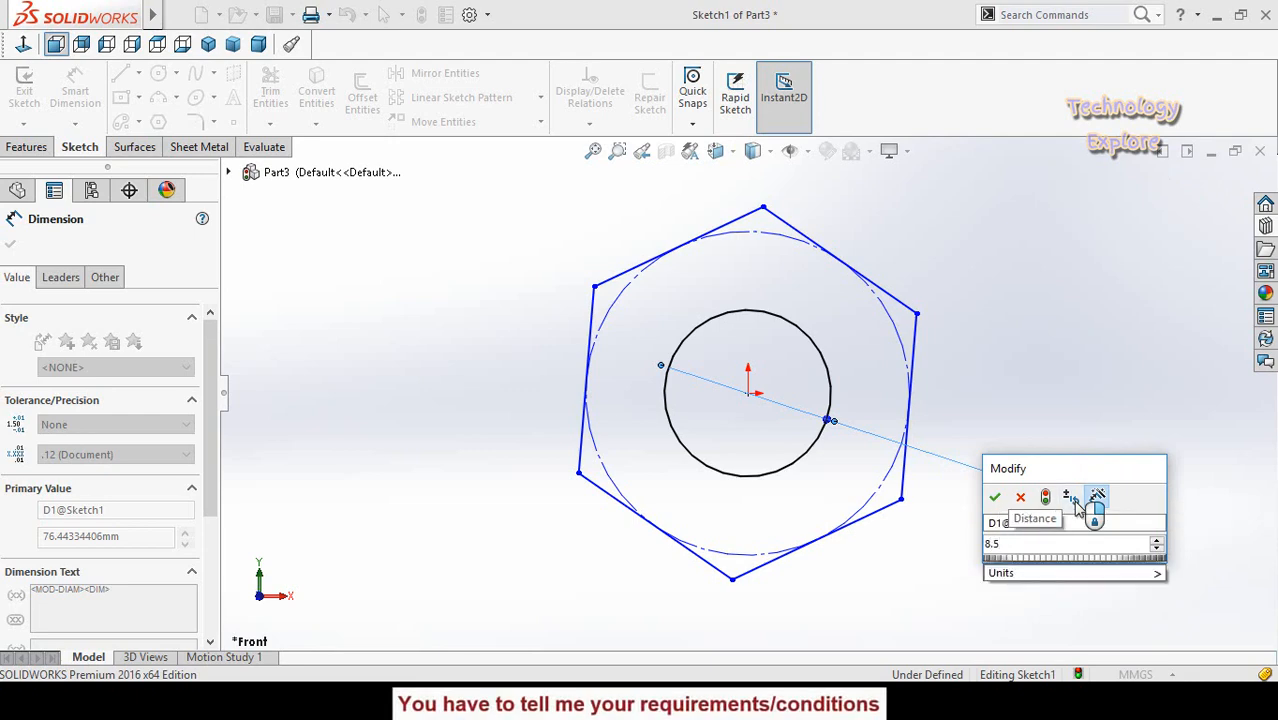
pyautogui.write('mm')
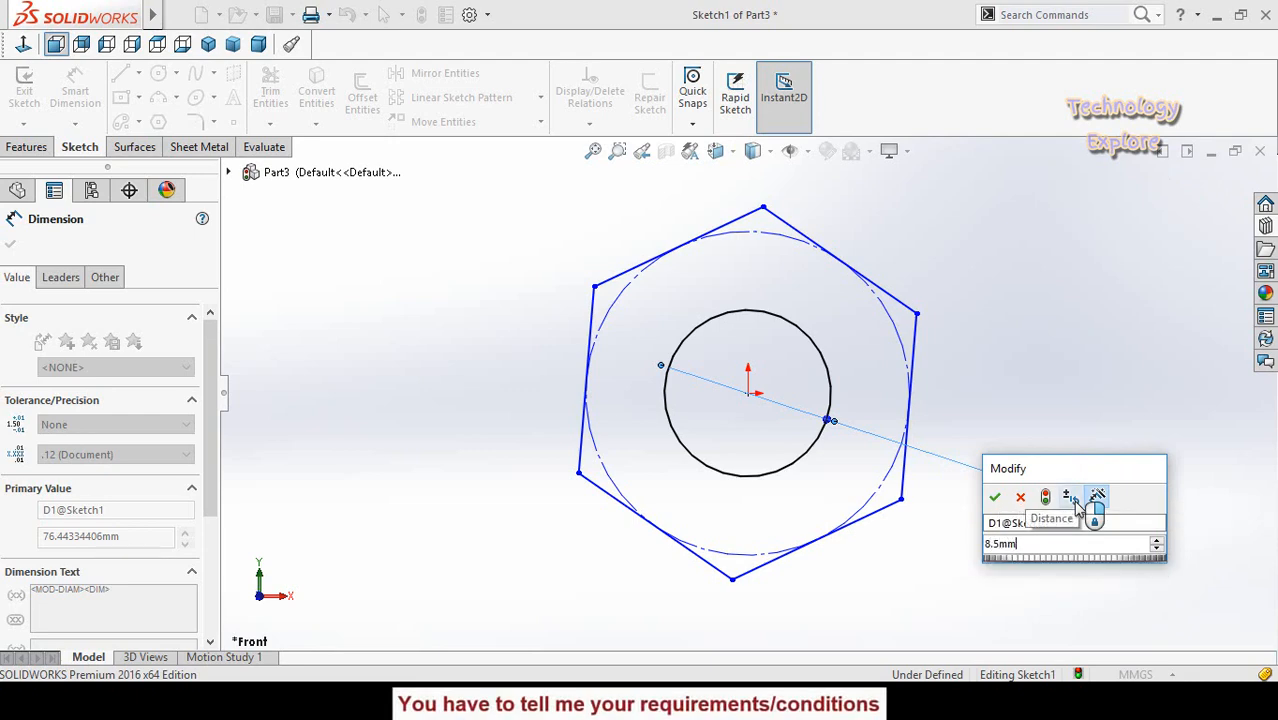
pyautogui.press('Return')
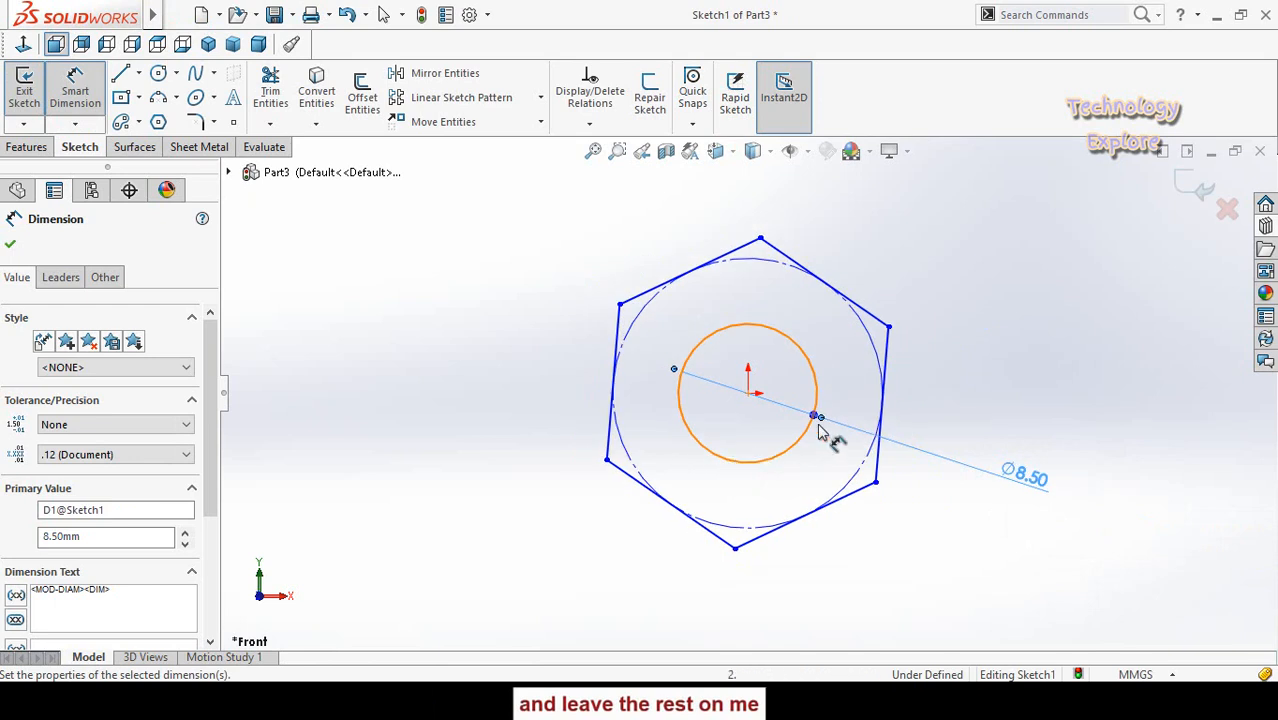
# Dimension the gap between the inner circle and the hexagon's construction circle to 3 mm
pyautogui.scroll(2, 707, 536)
pyautogui.scroll(-4, 747, 416)
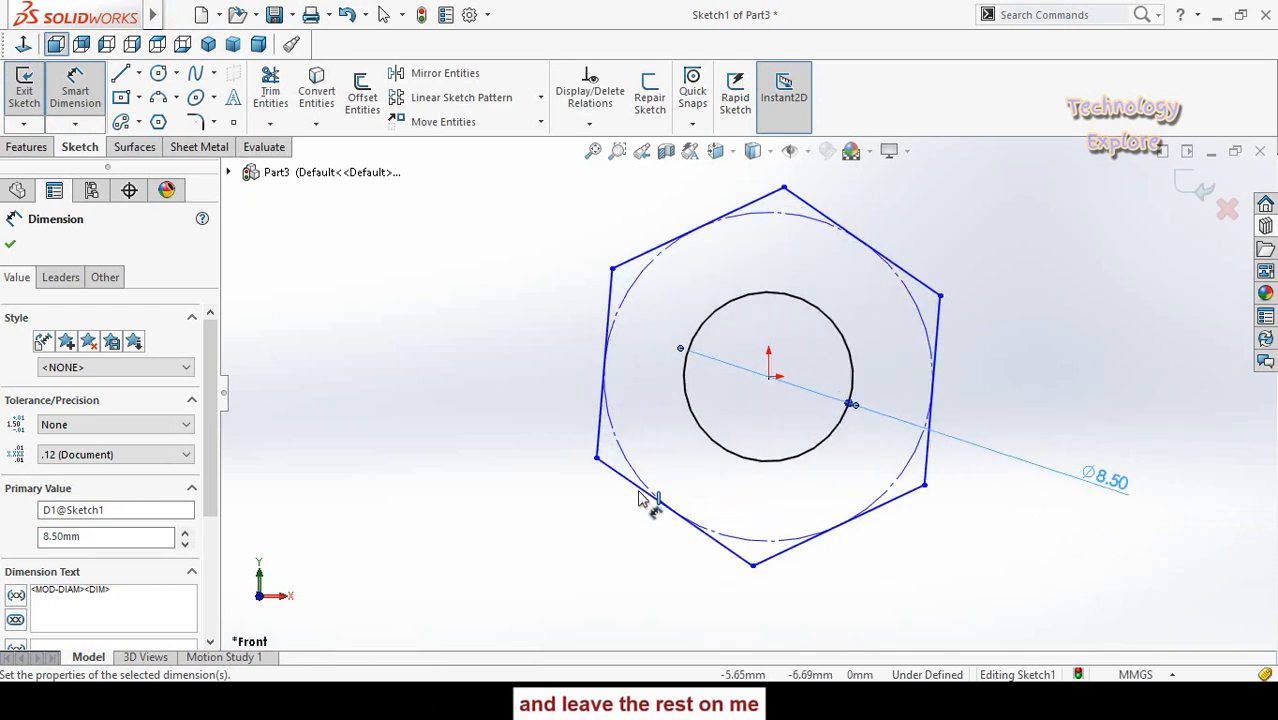
pyautogui.click(752, 460)
pyautogui.click(635, 472)
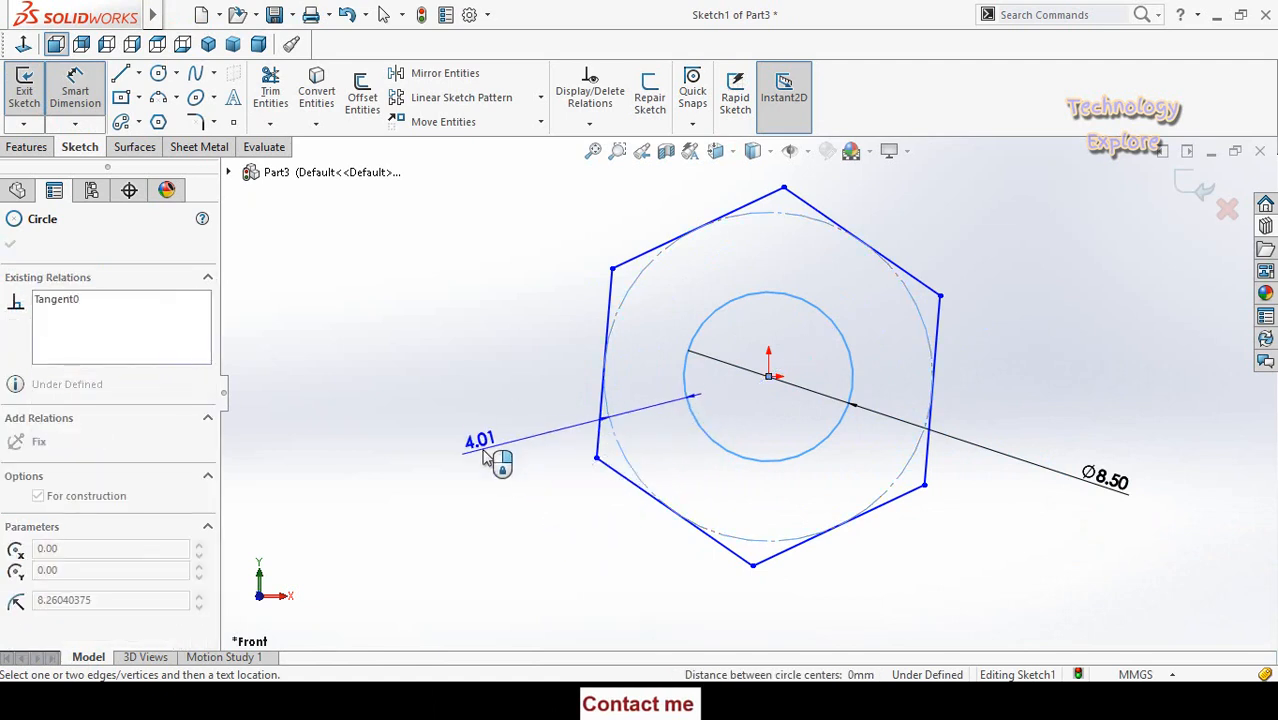
pyautogui.click(484, 453)
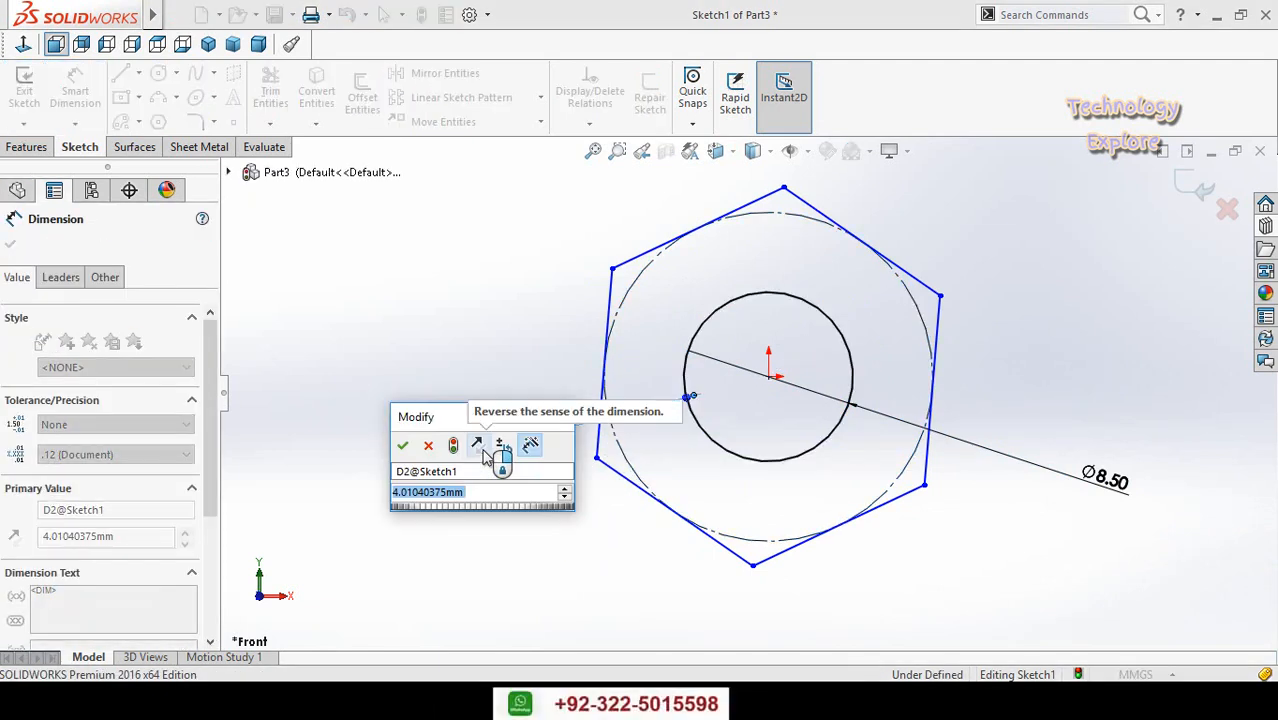
pyautogui.write('3')
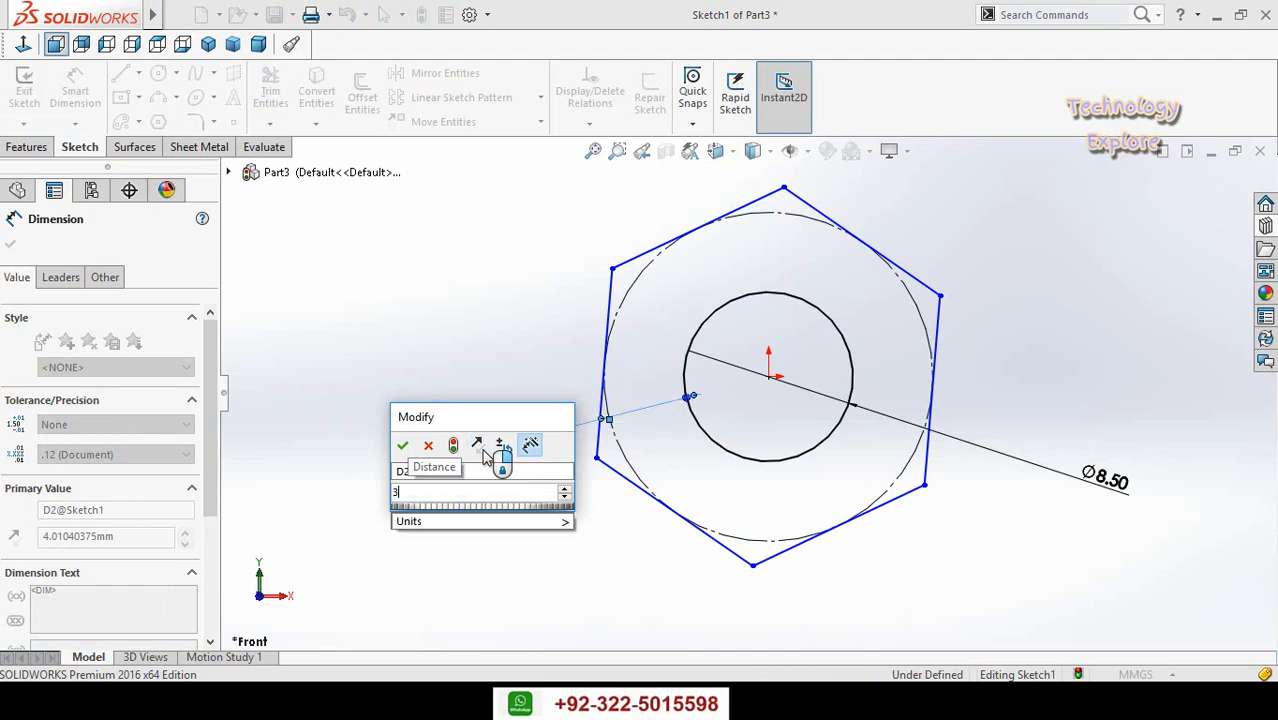
pyautogui.press('Return')
pyautogui.click(480, 467)
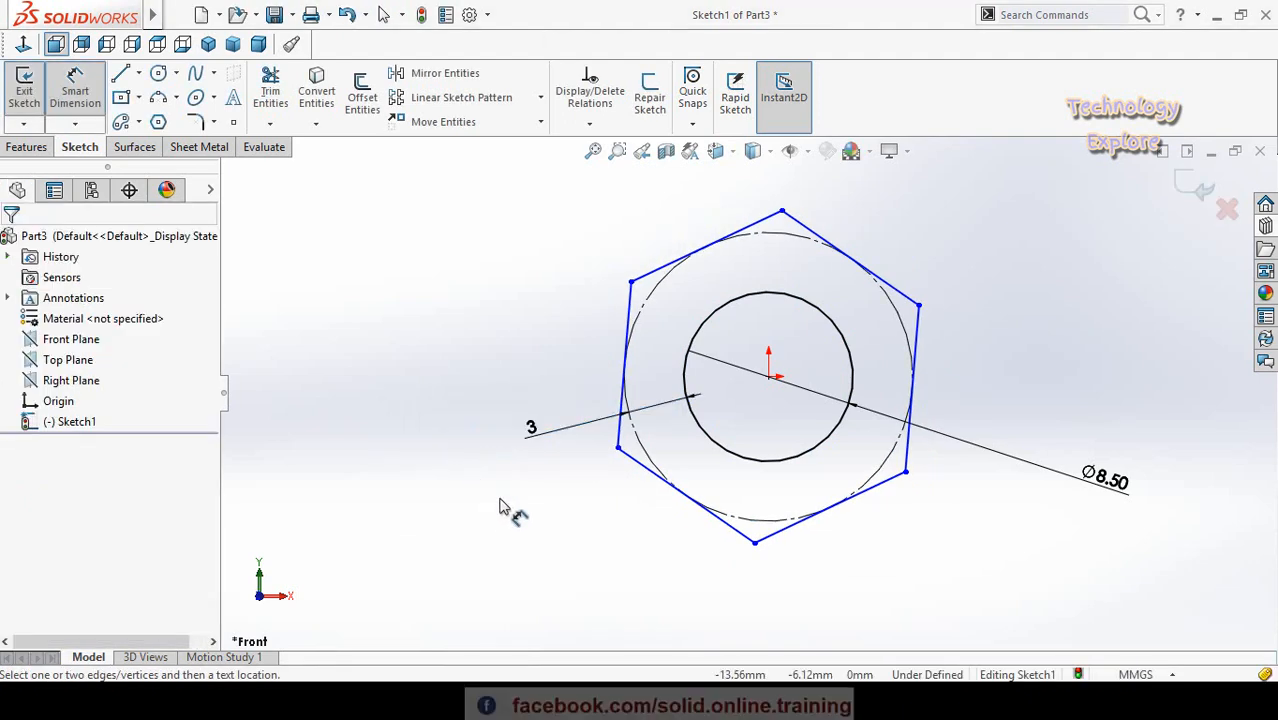
# Extrude the hexagon and hole profile as a blind boss with a depth of 5 mm
pyautogui.scroll(-2, 394, 448)
pyautogui.click(29, 150)
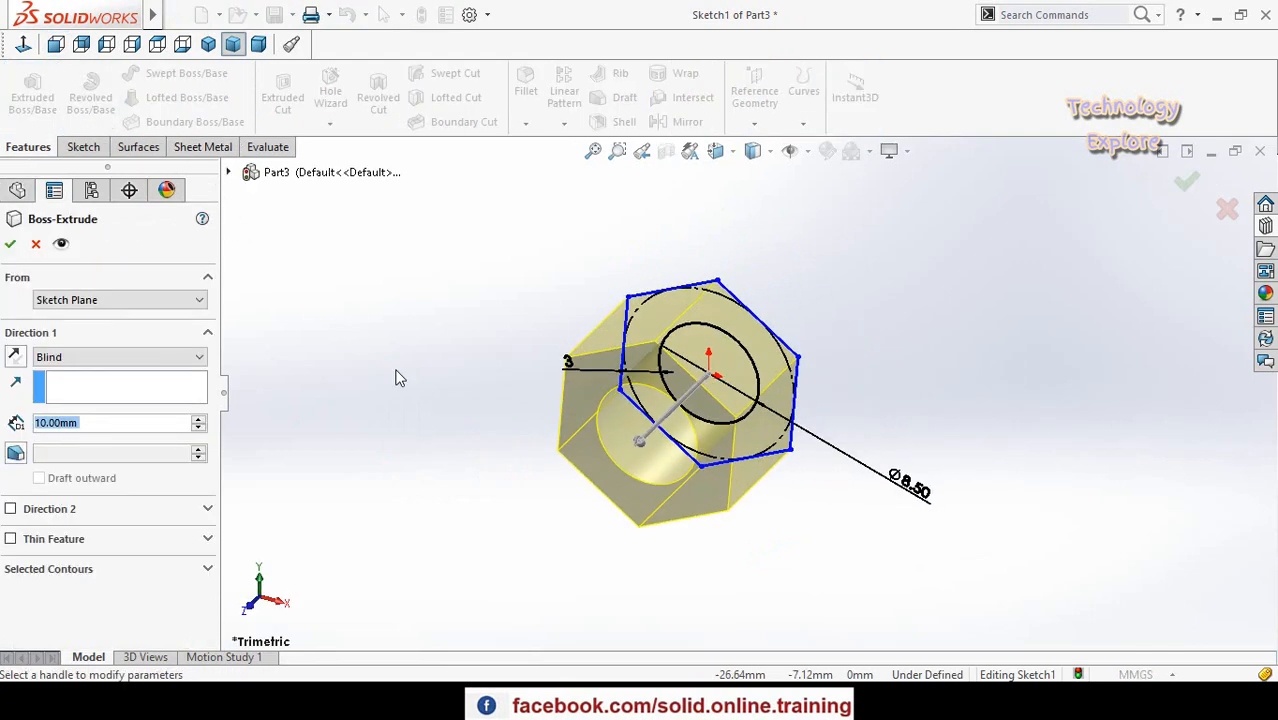
pyautogui.write('5')
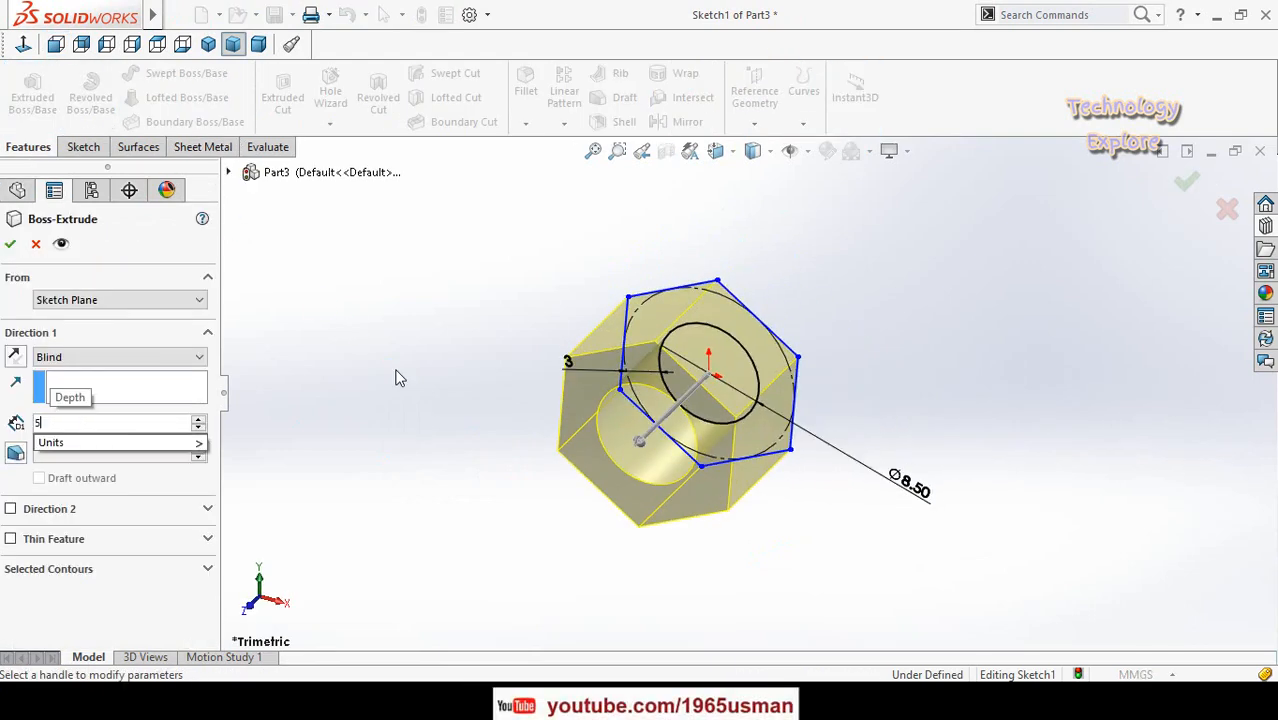
pyautogui.press('Return')
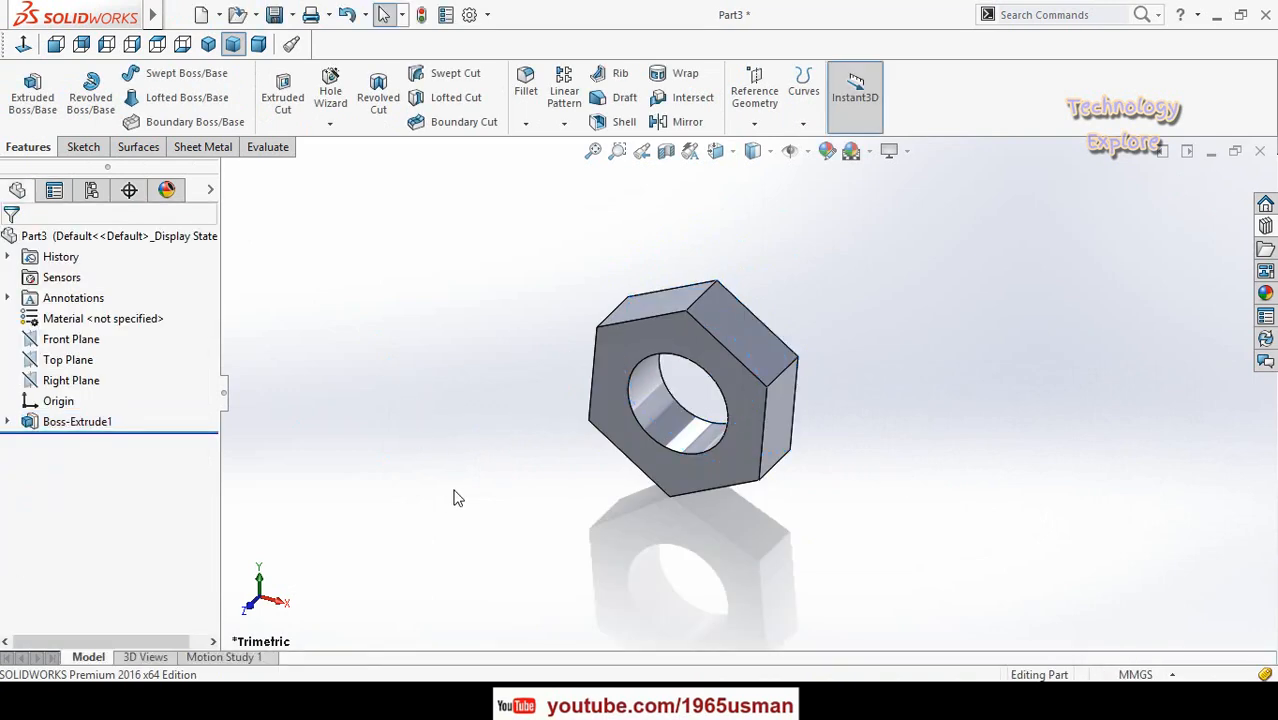
# Start a sketch on the nut's hexagonal face opposite the Front Plane and convert the hole's circular edge into it
pyautogui.moveTo(451, 496); pyautogui.dragTo(532, 367, button='middle')
pyautogui.scroll(-2, 771, 396)
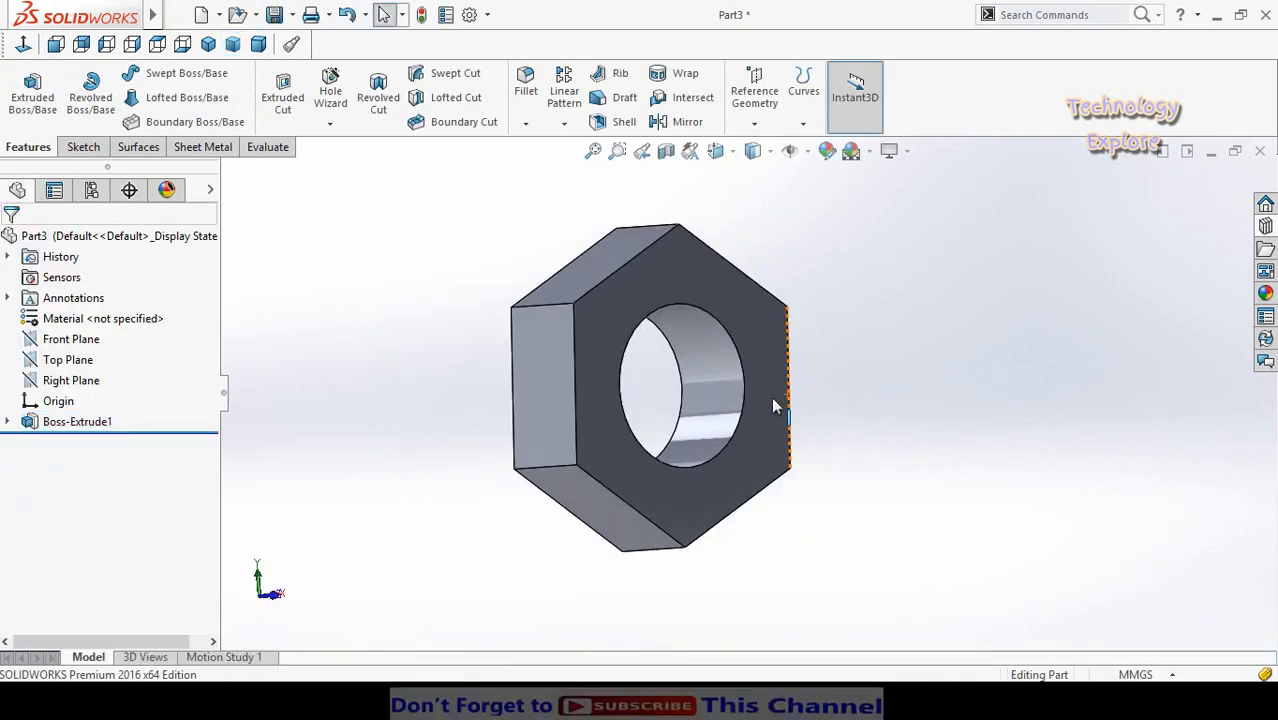
pyautogui.moveTo(771, 396); pyautogui.dragTo(722, 368, button='middle')
pyautogui.click(672, 270)
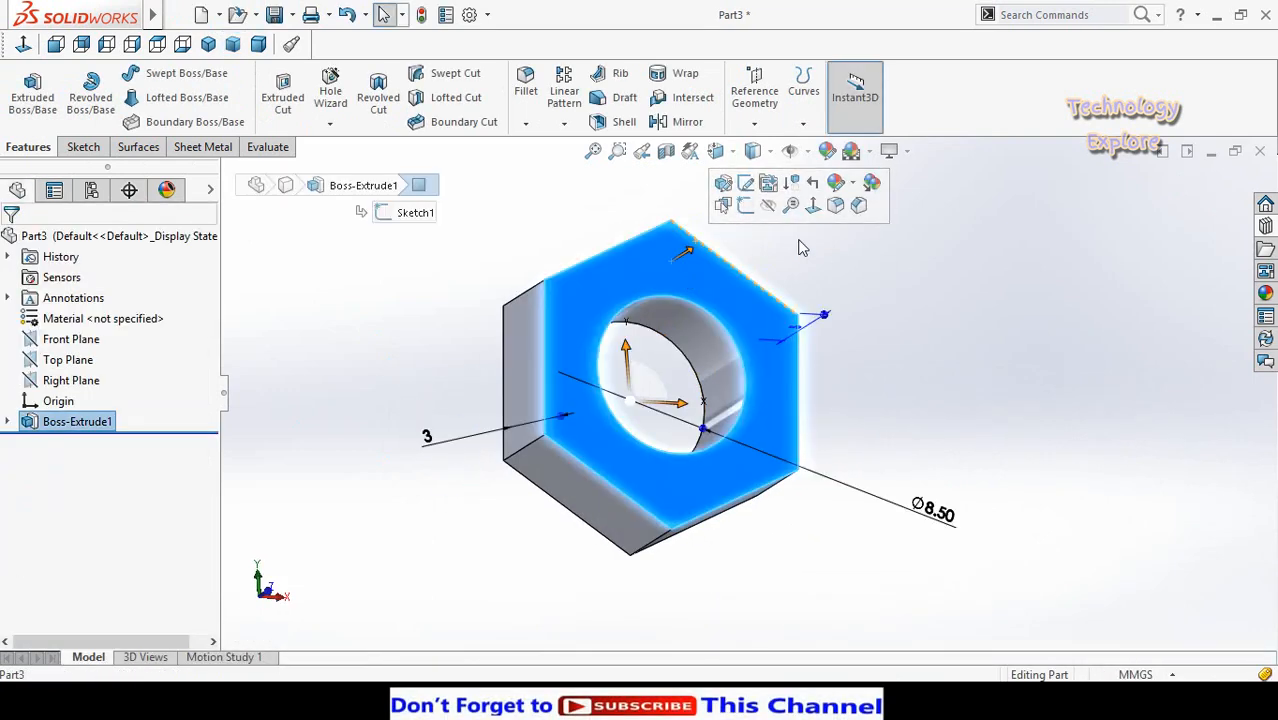
pyautogui.click(750, 210)
pyautogui.click(735, 347)
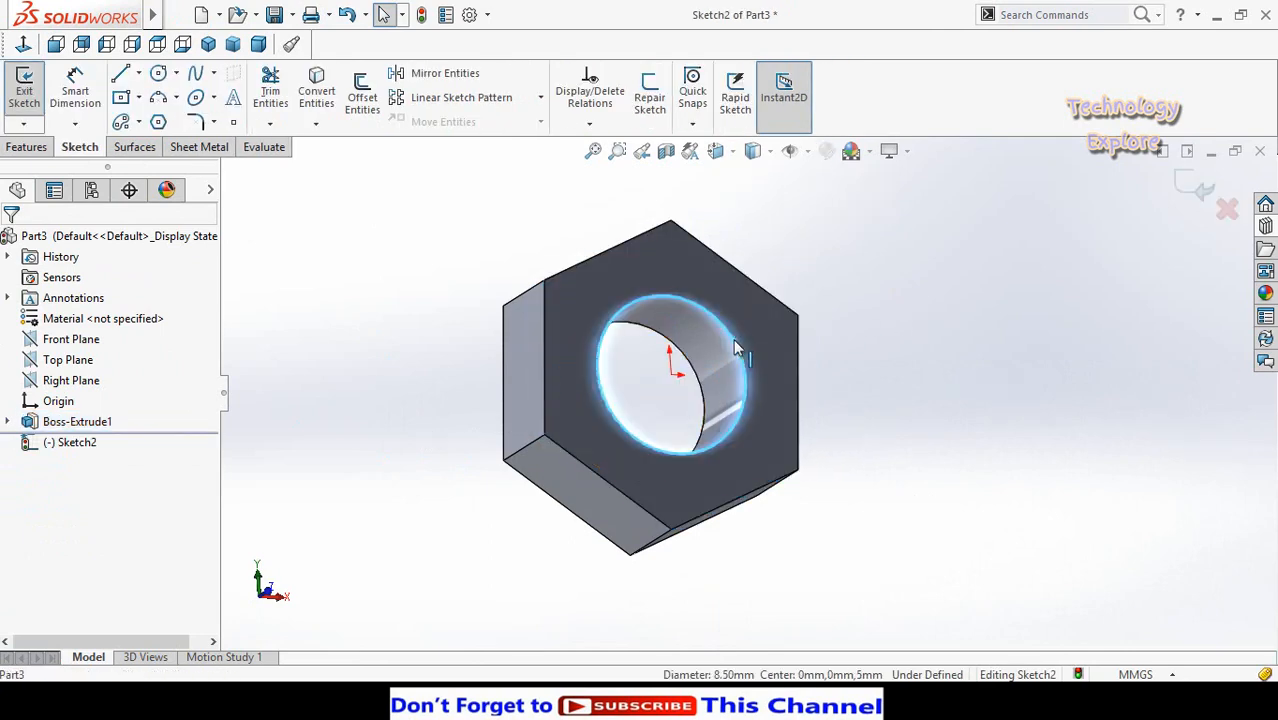
pyautogui.click(316, 90)
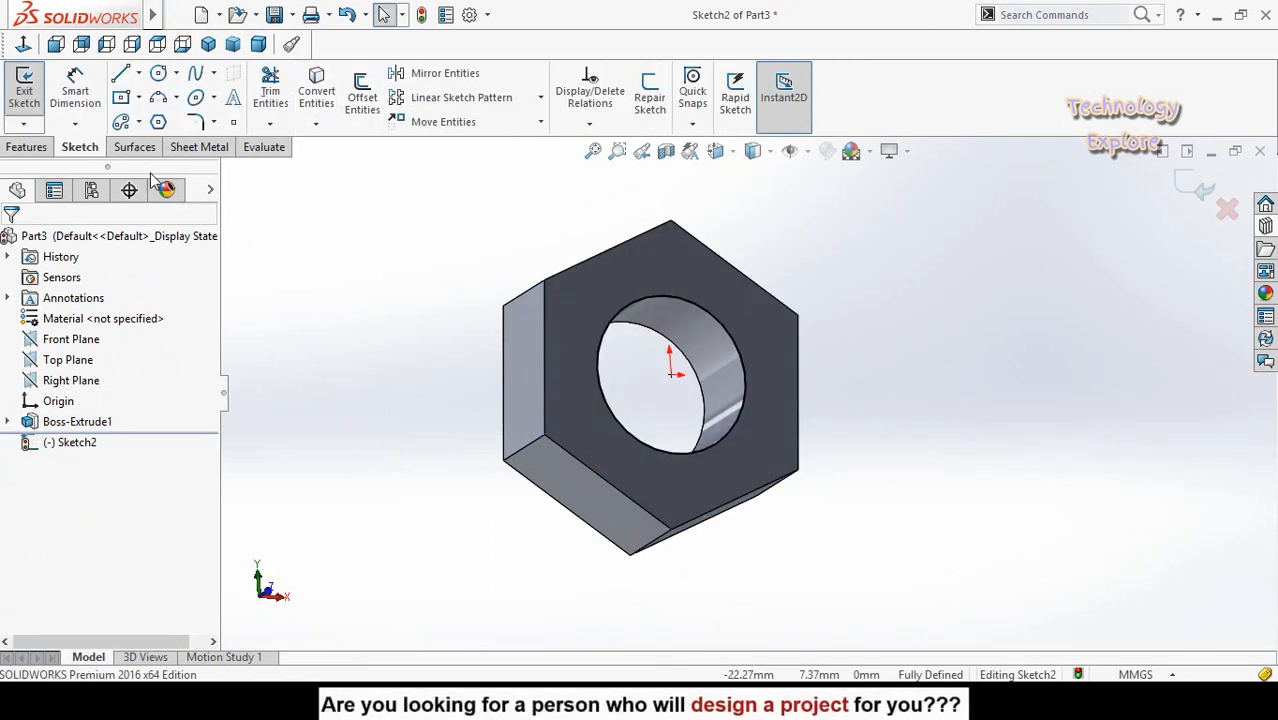
# Create a constant-pitch clockwise helix from the hole circle: height 10 mm, pitch 1.25 mm, reversed direction, start angle 135 degrees
pyautogui.click(26, 147)
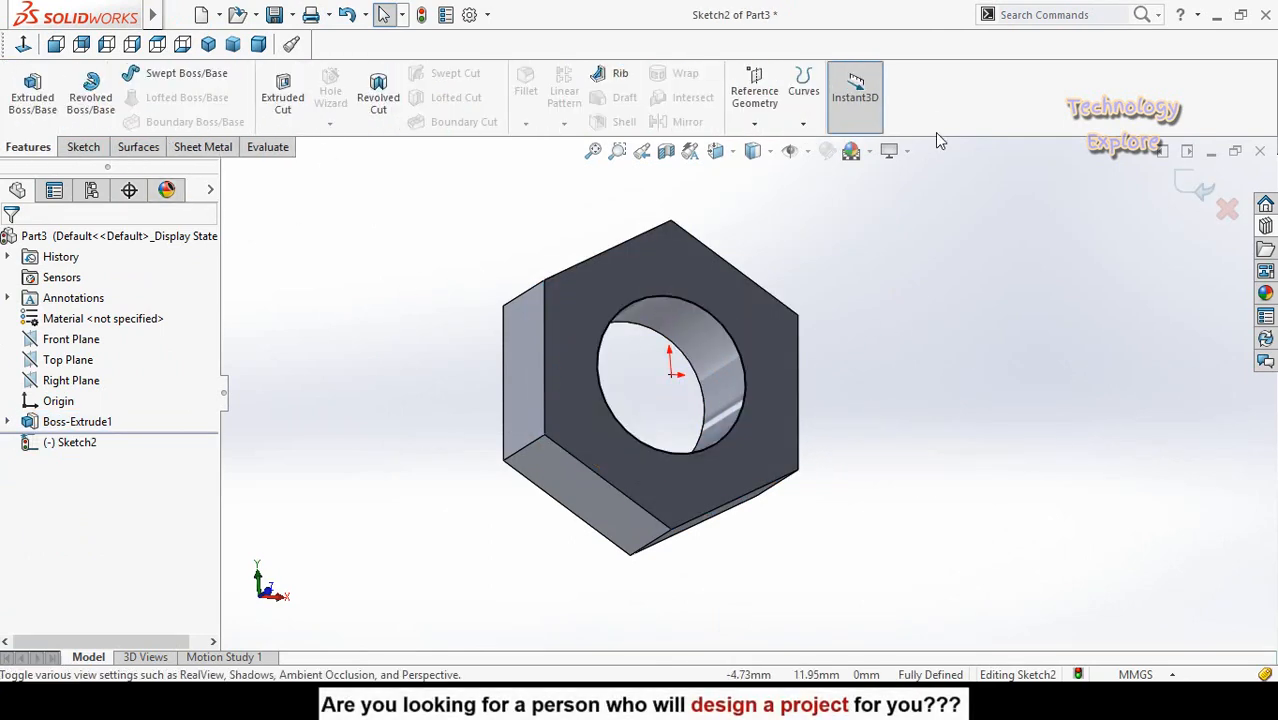
pyautogui.click(805, 115)
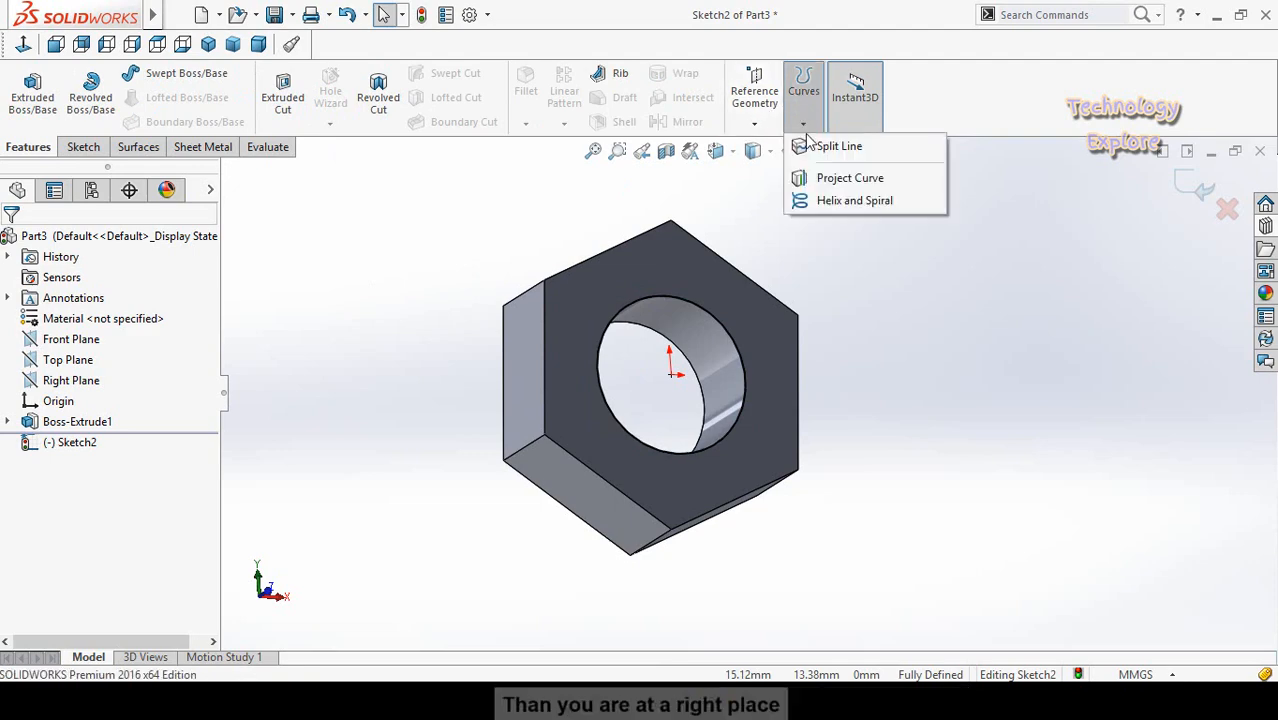
pyautogui.click(828, 203)
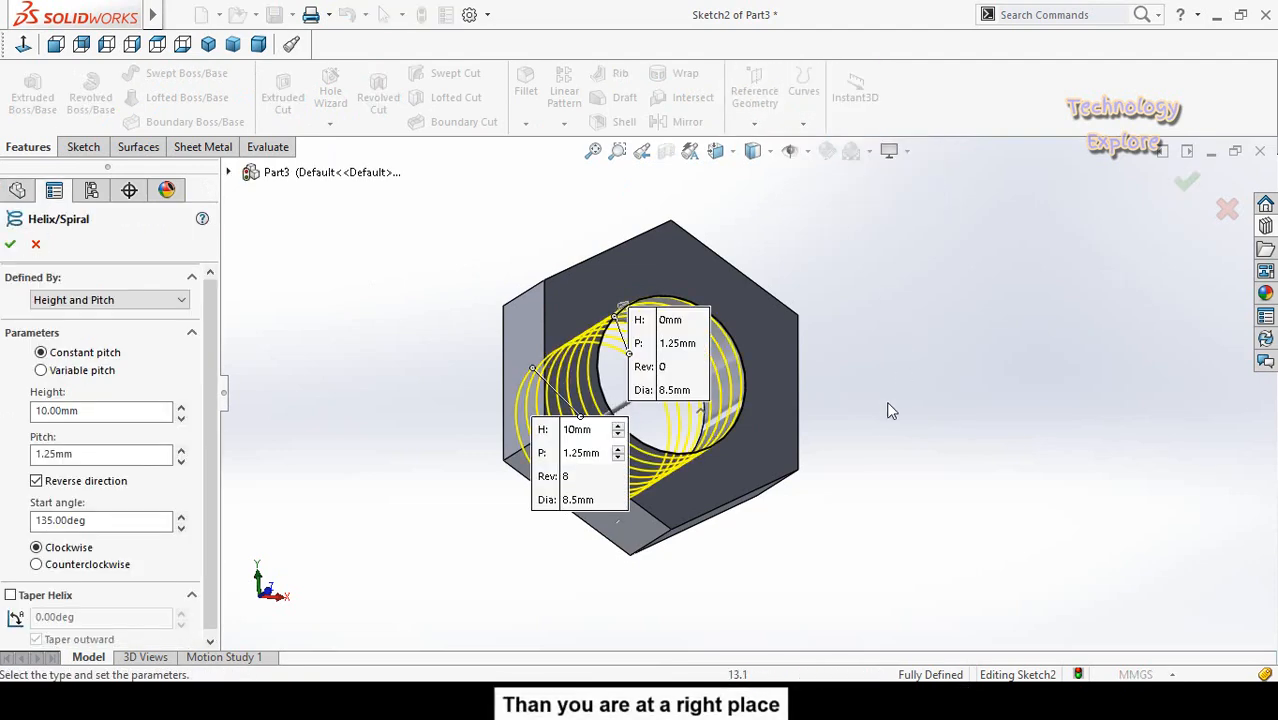
pyautogui.moveTo(887, 408); pyautogui.dragTo(463, 350, button='middle')
pyautogui.scroll(-1, 4, 442)
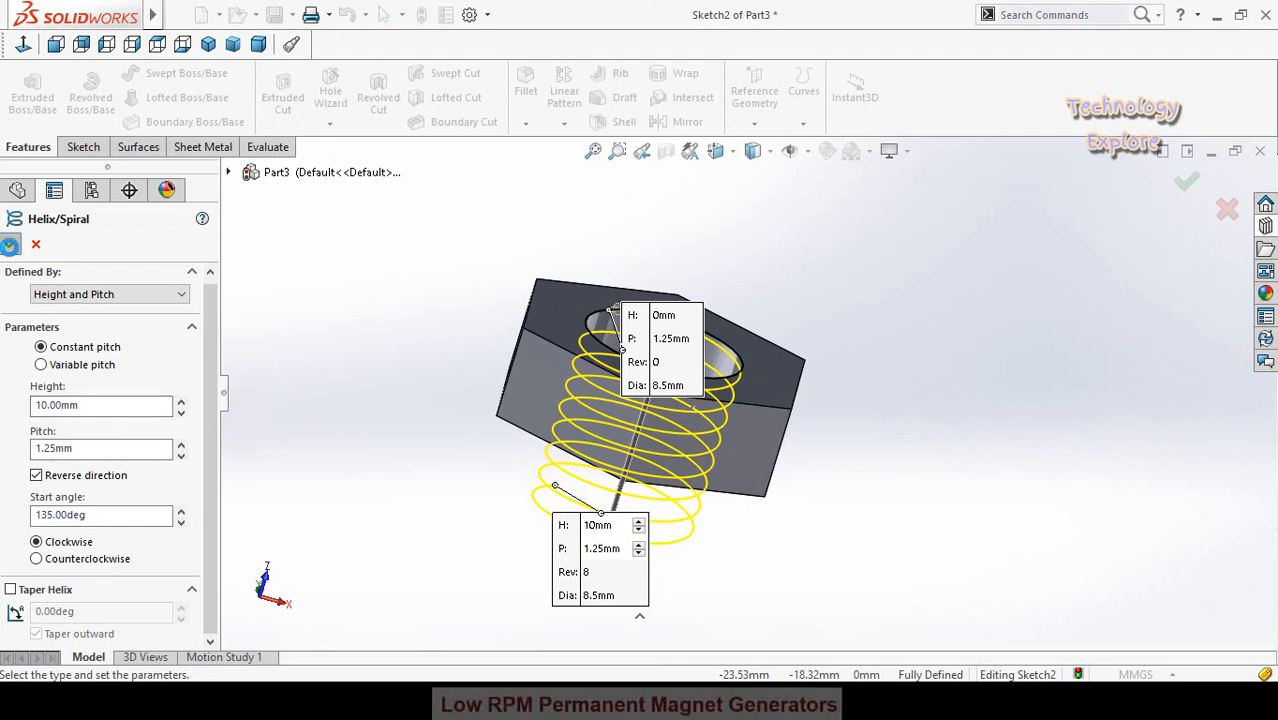
pyautogui.click(10, 244)
# Create a reference plane perpendicular to the helix and coincident with its start point at the hole's edge
pyautogui.moveTo(390, 487); pyautogui.dragTo(432, 453, button='middle')
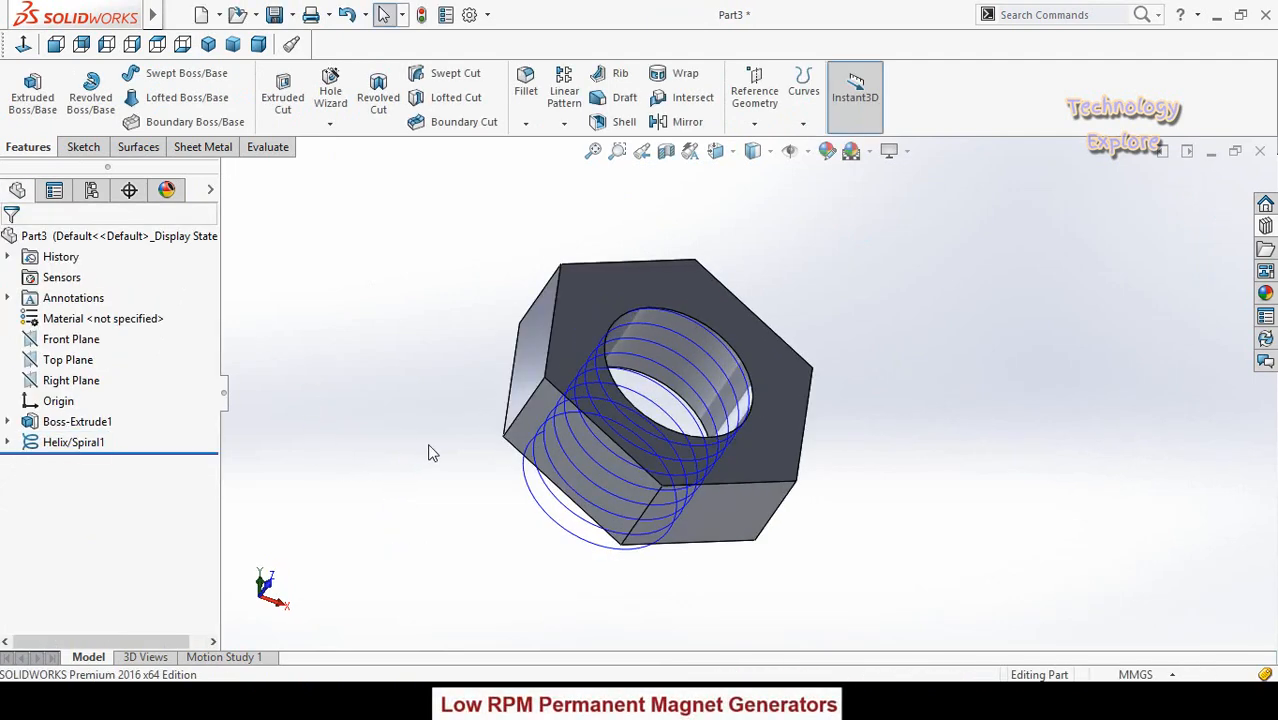
pyautogui.moveTo(840, 410); pyautogui.dragTo(844, 442, button='middle')
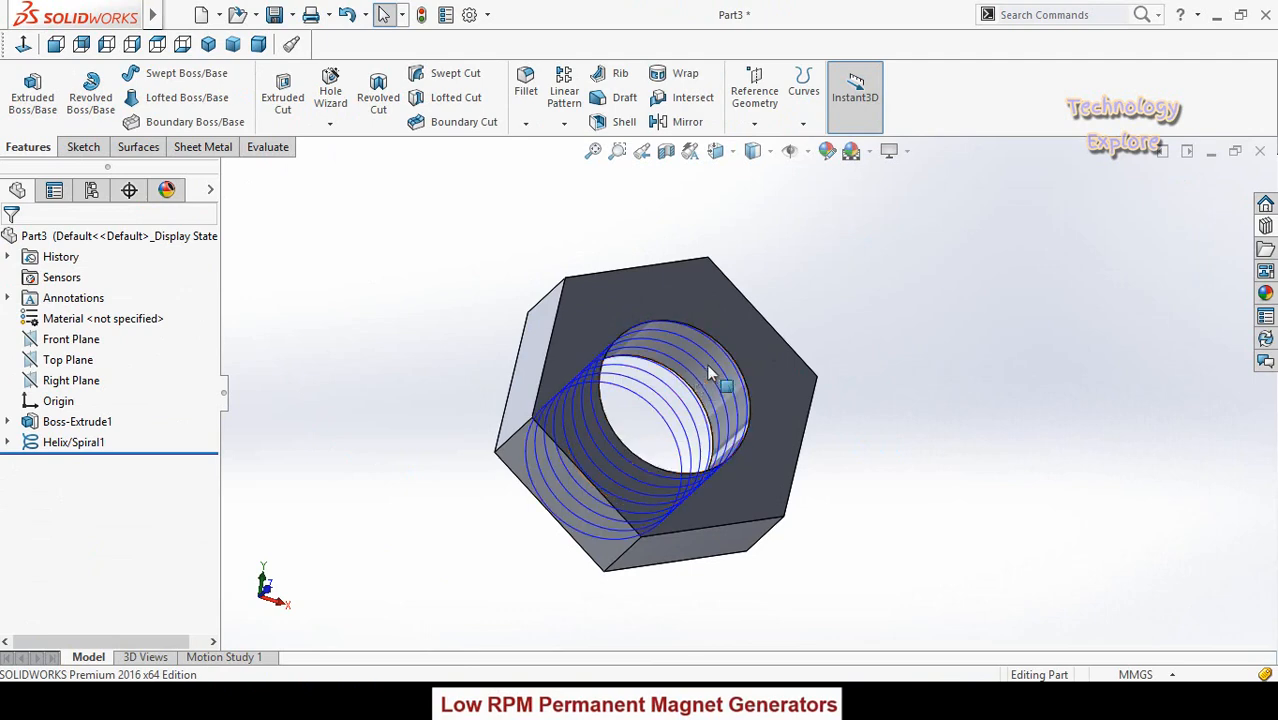
pyautogui.click(754, 123)
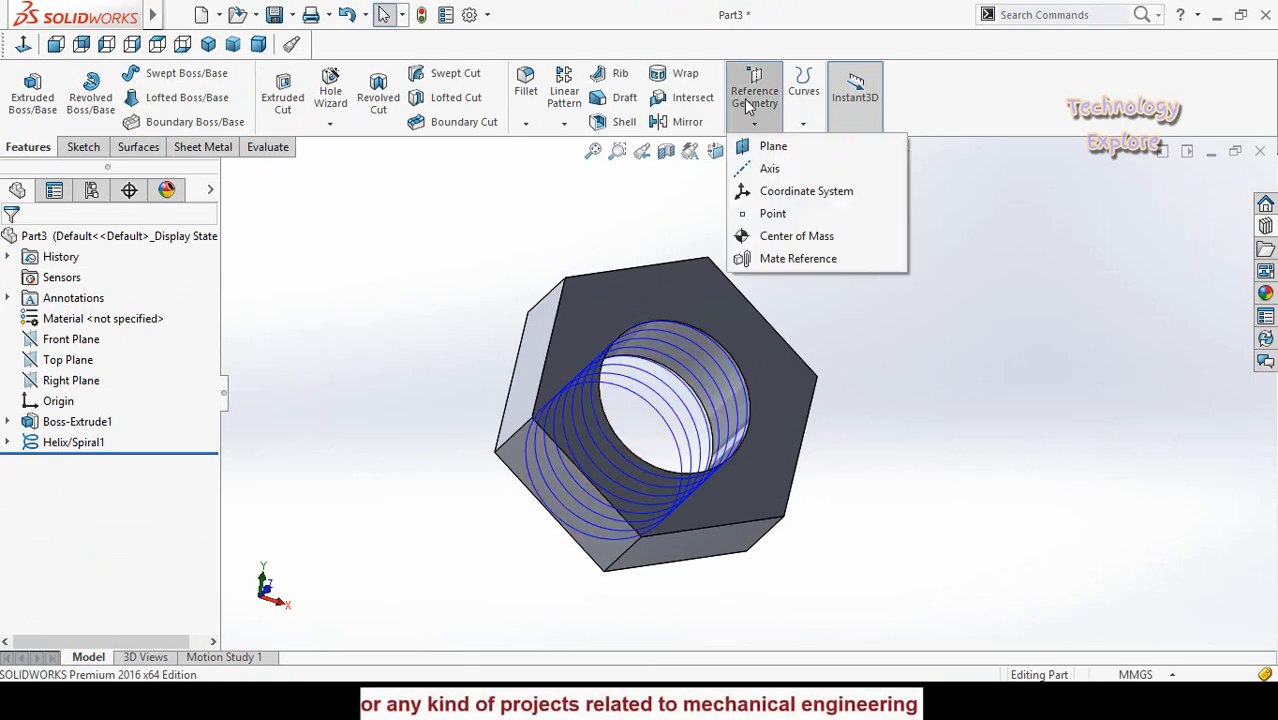
pyautogui.click(770, 147)
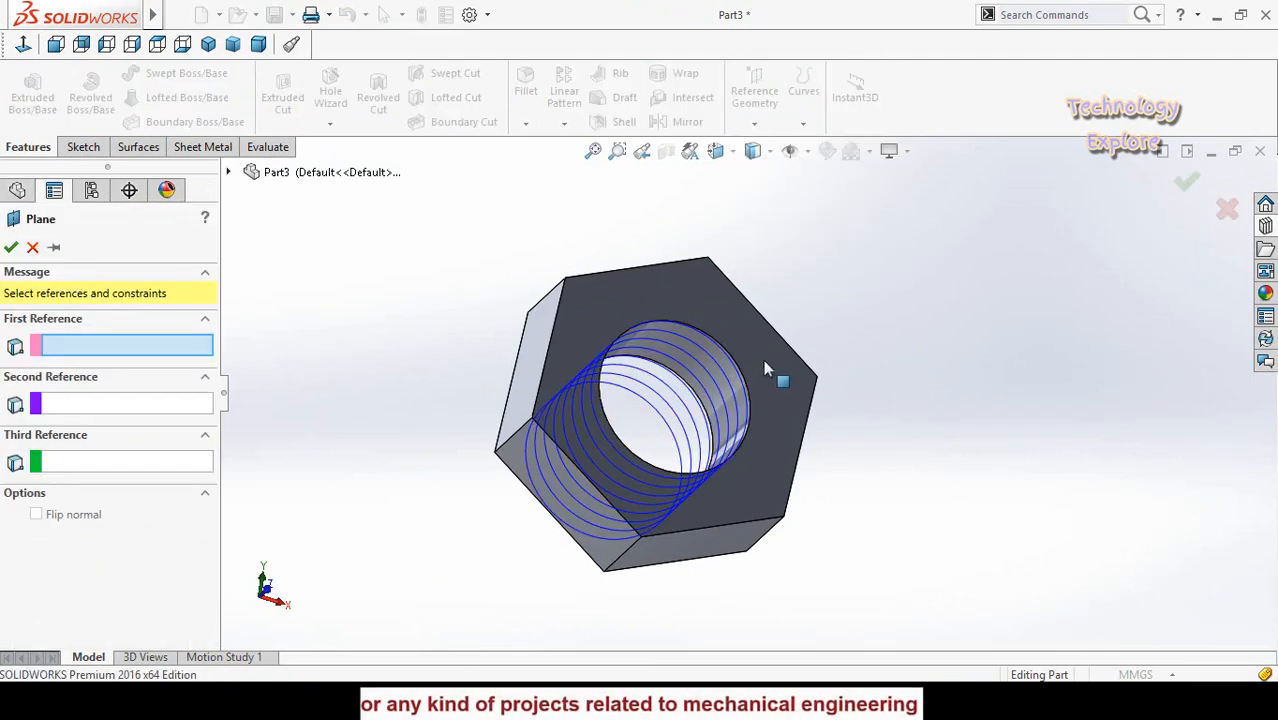
pyautogui.scroll(-3, 740, 375)
pyautogui.click(706, 386)
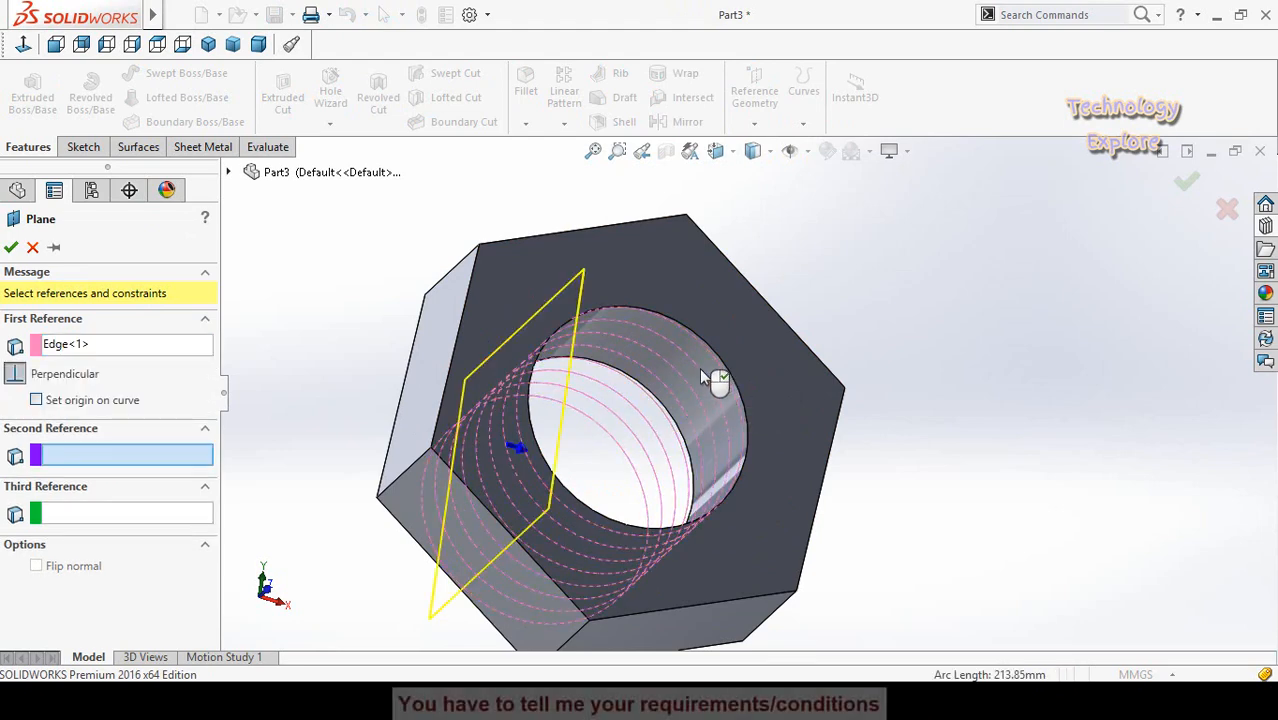
pyautogui.scroll(-4, 559, 328)
pyautogui.scroll(-5, 580, 330)
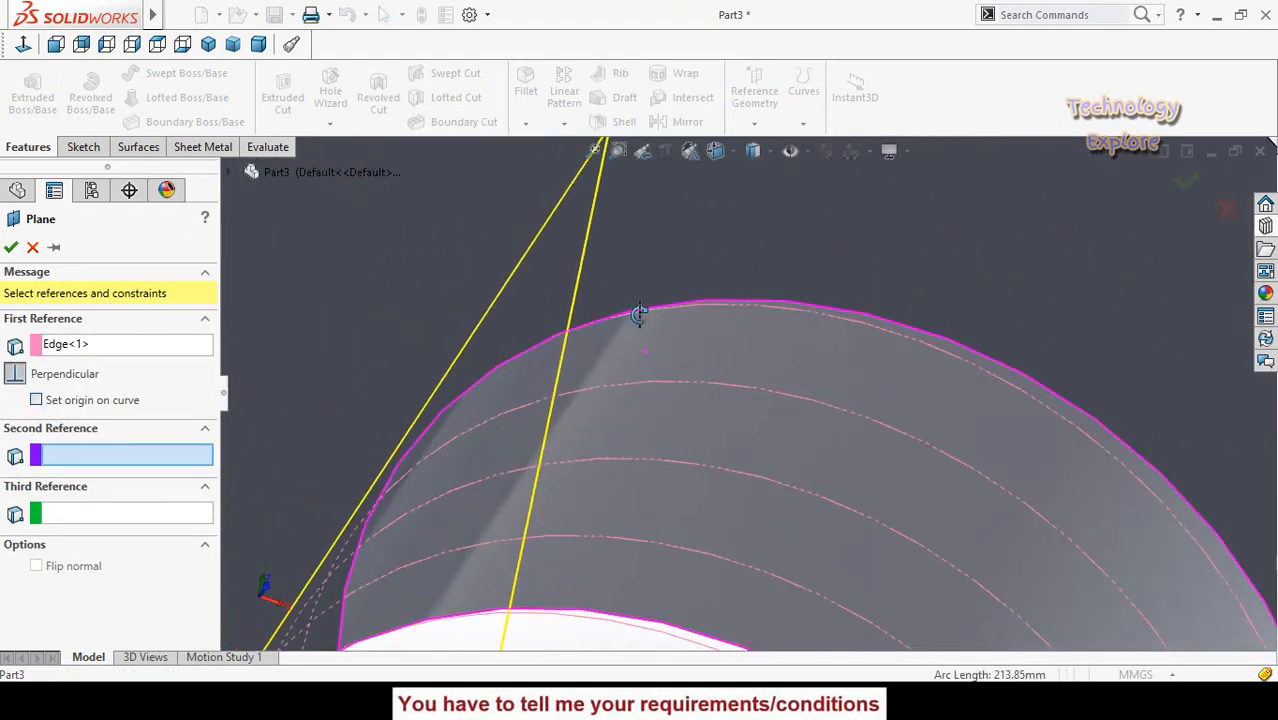
pyautogui.click(583, 294)
pyautogui.scroll(3, 628, 380)
pyautogui.scroll(3, 624, 381)
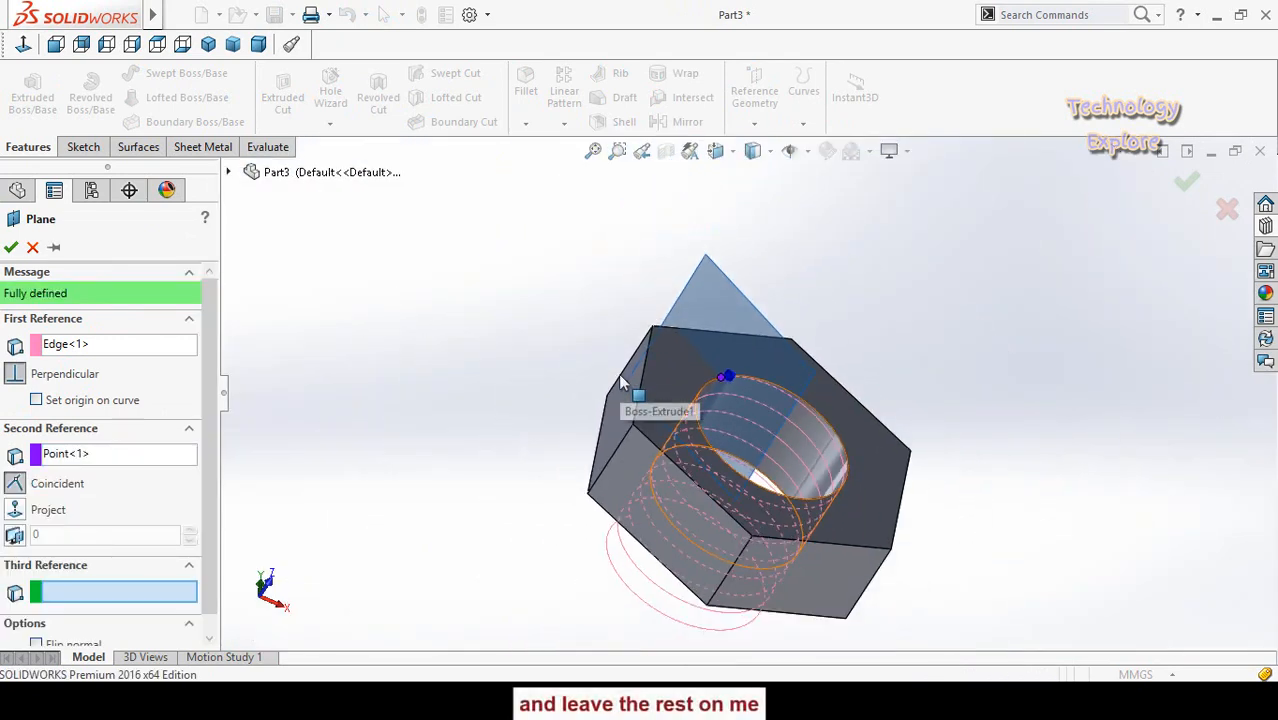
pyautogui.click(11, 247)
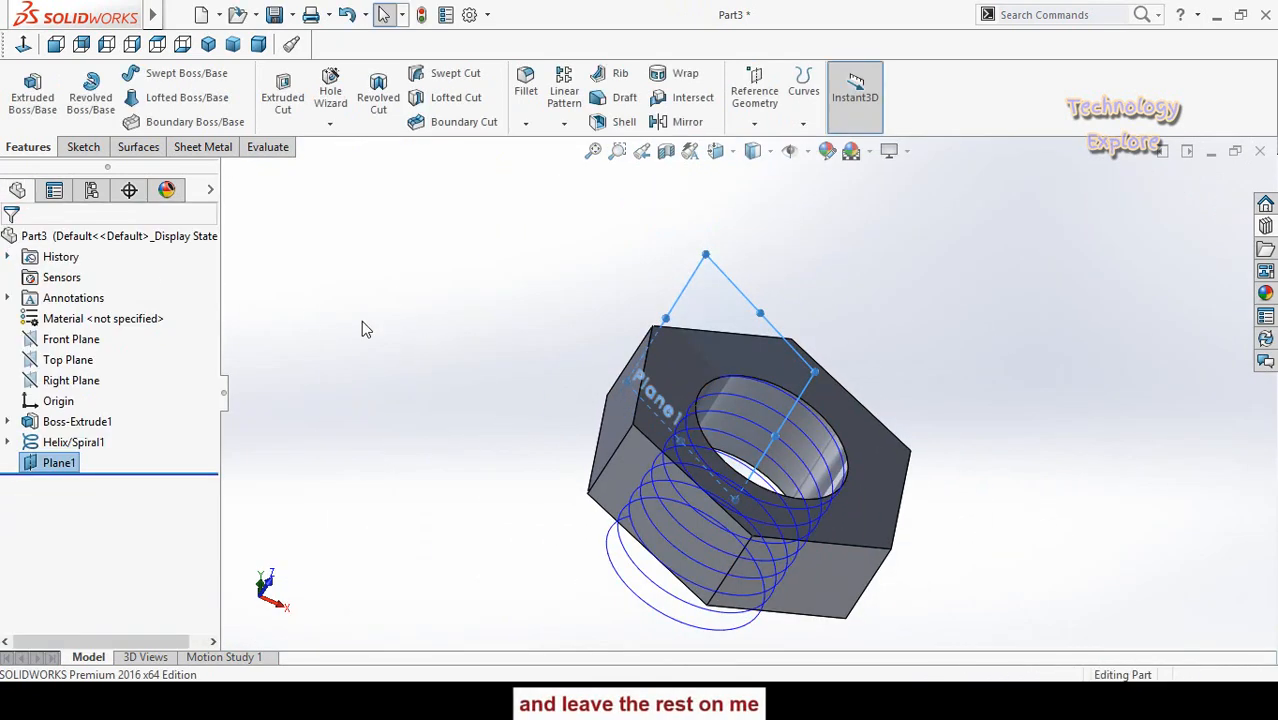
# Start a sketch on the new plane, view it face-on and display the nut with hidden lines visible
pyautogui.click(706, 305)
pyautogui.click(756, 248)
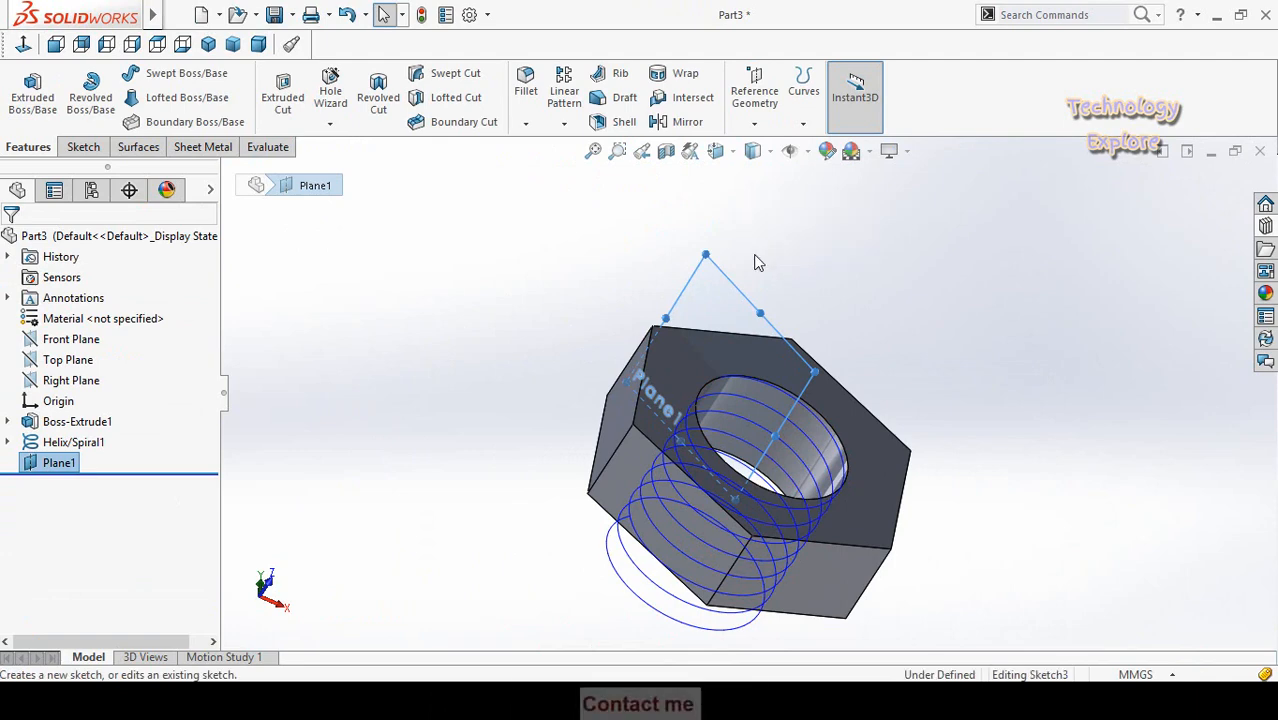
pyautogui.click(24, 45)
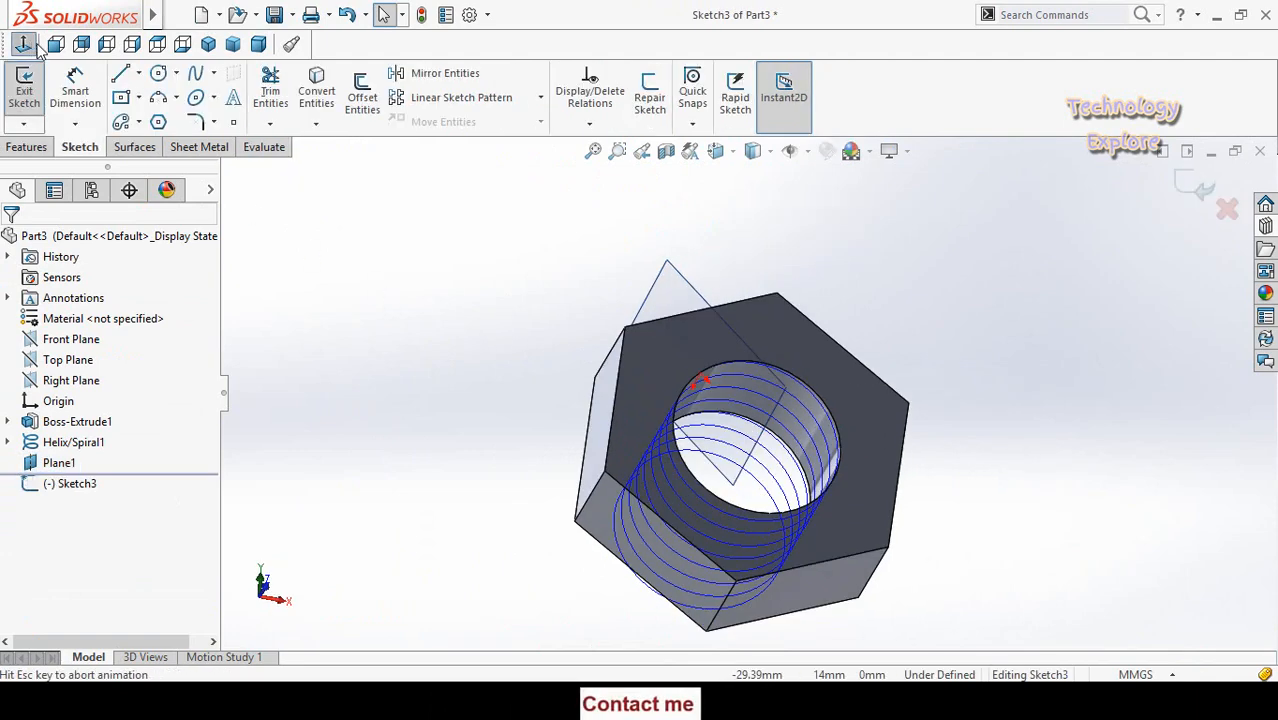
pyautogui.scroll(-5, 697, 442)
pyautogui.scroll(5, 645, 503)
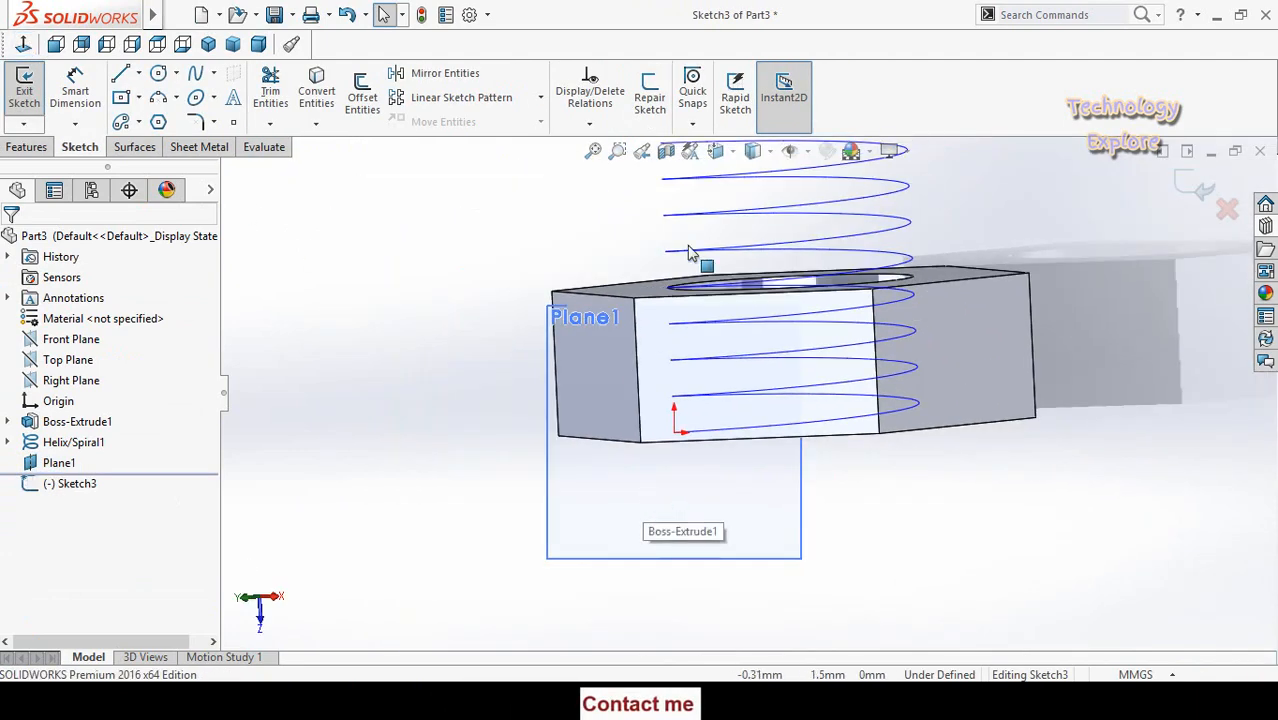
pyautogui.click(755, 151)
pyautogui.click(757, 256)
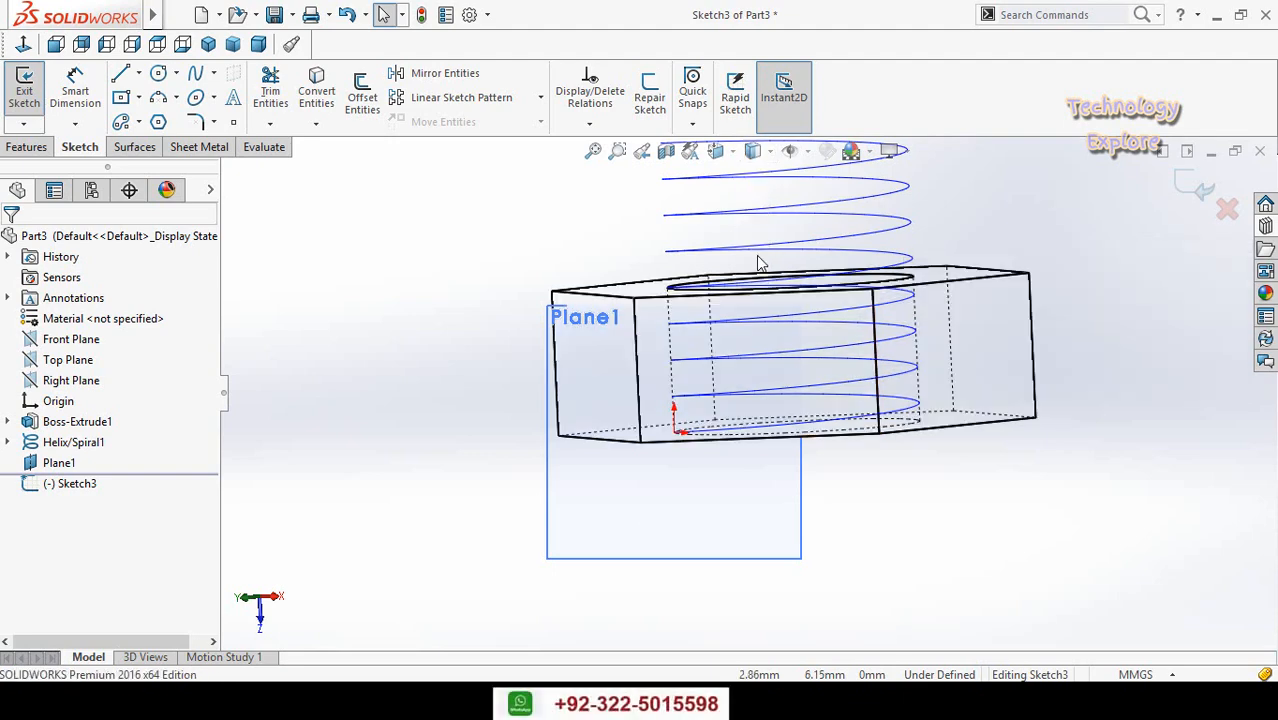
# Sketch a three-sided inscribed-circle polygon centred on the helix's start point, sides about 1.4 mm, and rotate it slightly about its centre
pyautogui.scroll(-4, 676, 445)
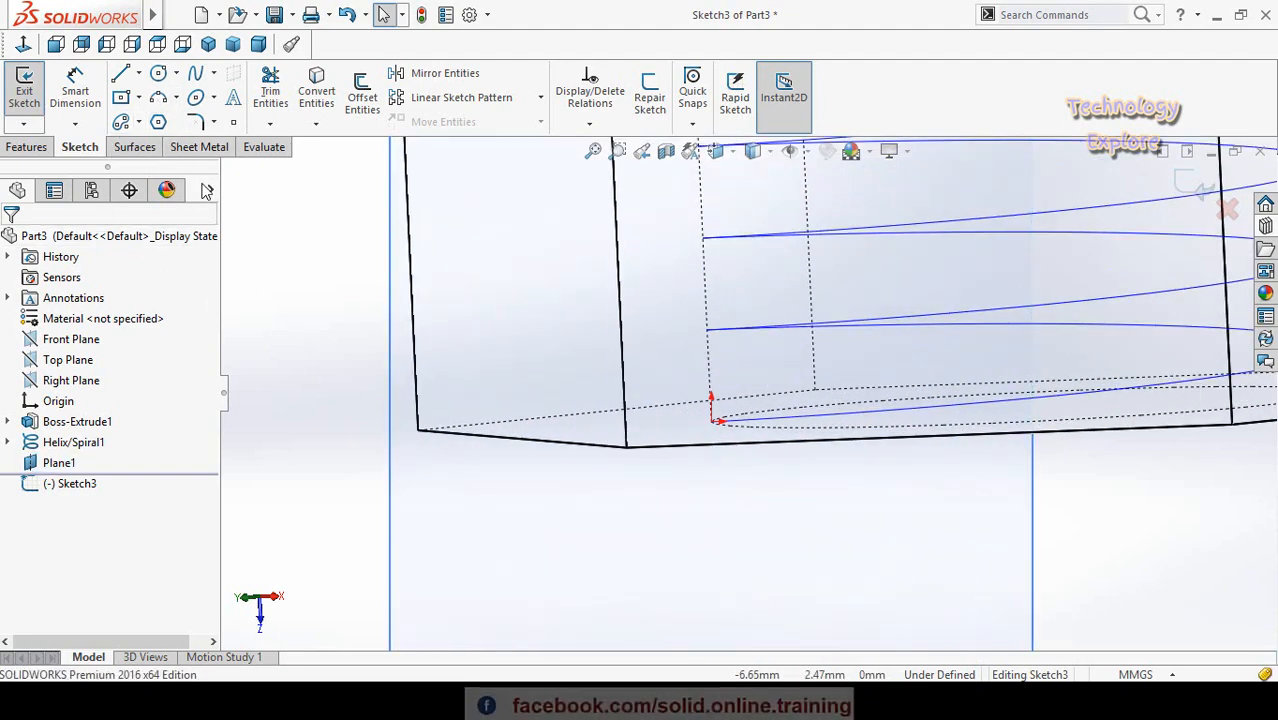
pyautogui.click(157, 122)
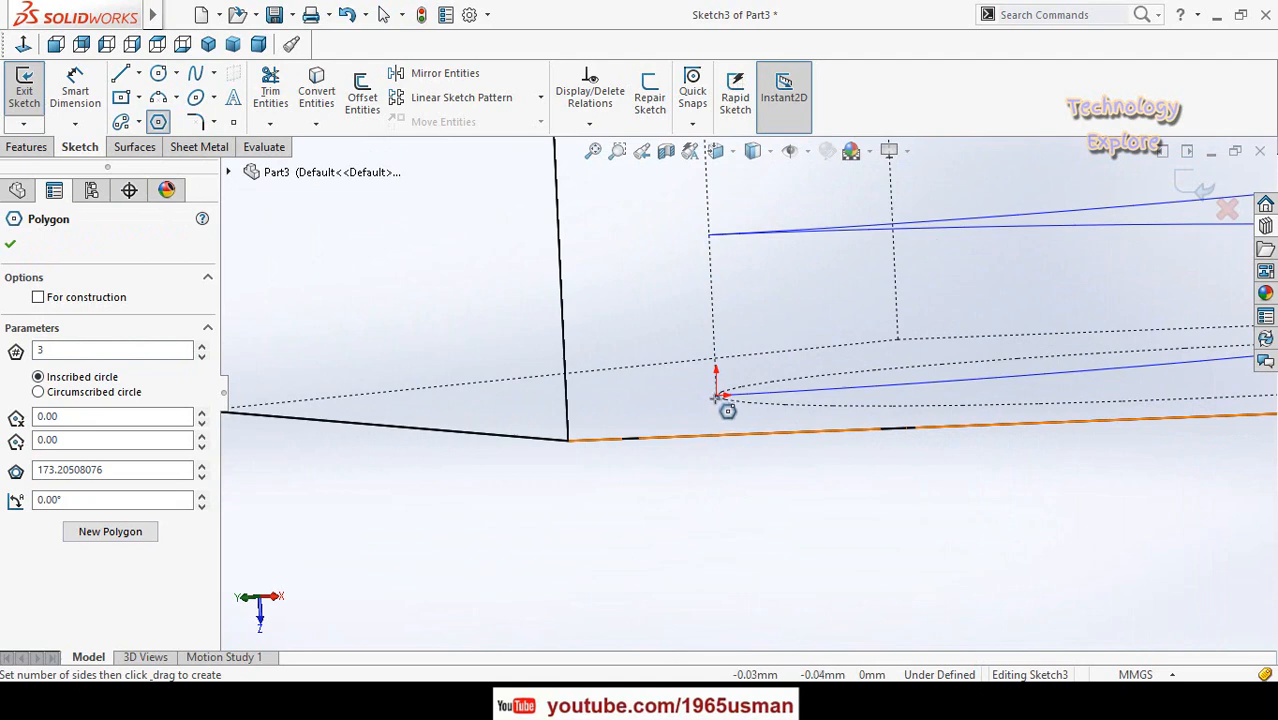
pyautogui.moveTo(718, 395); pyautogui.dragTo(605, 401)
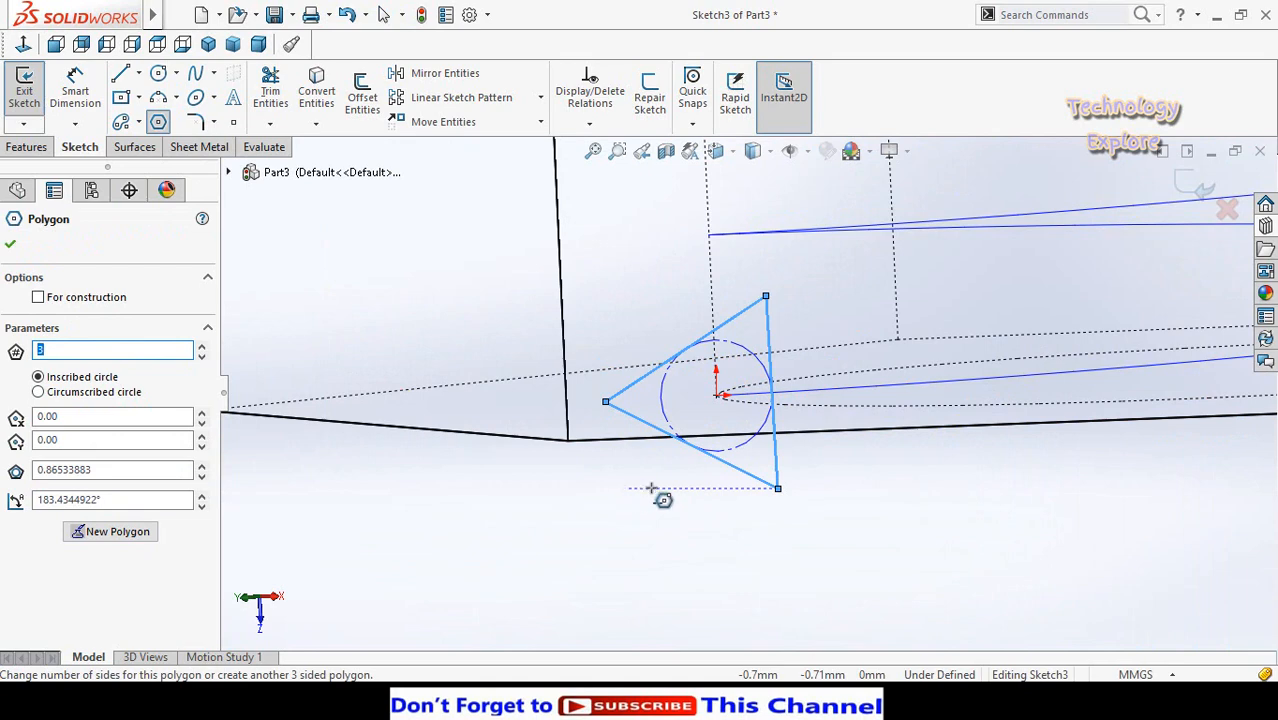
pyautogui.press('Escape')
pyautogui.scroll(4, 651, 456)
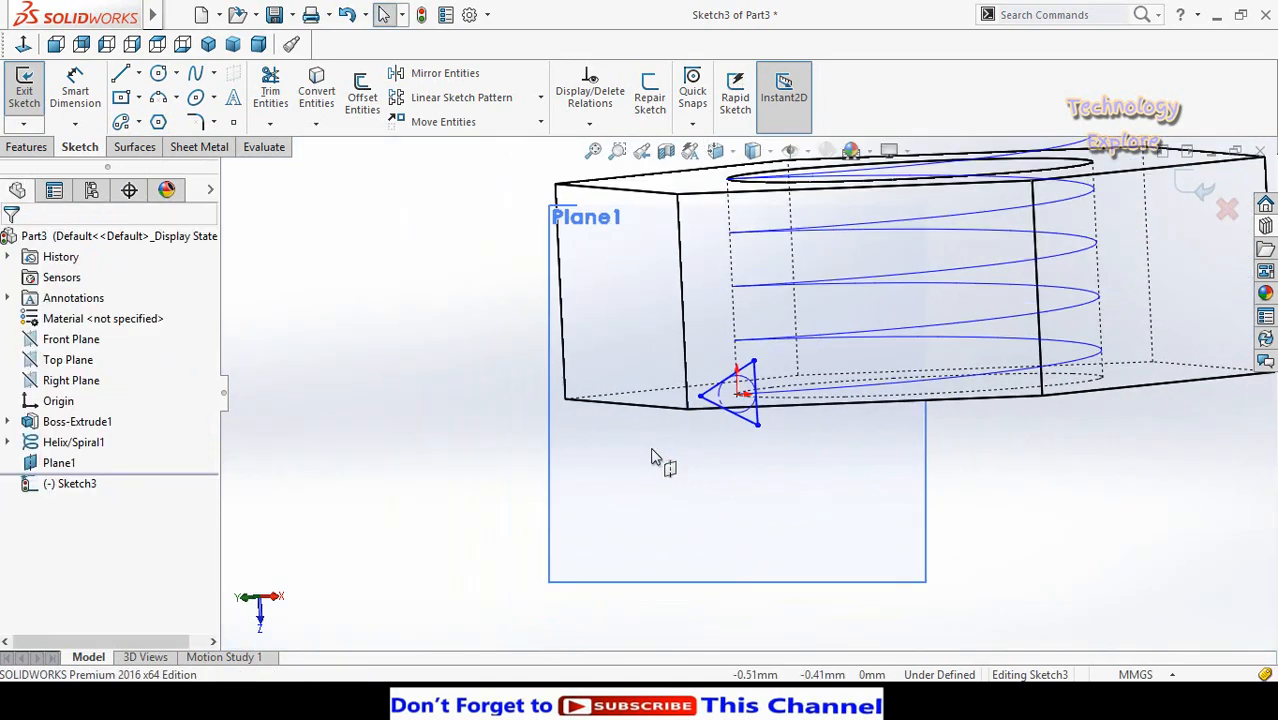
pyautogui.scroll(-2, 760, 392)
pyautogui.scroll(2, 770, 395)
pyautogui.scroll(-2, 822, 393)
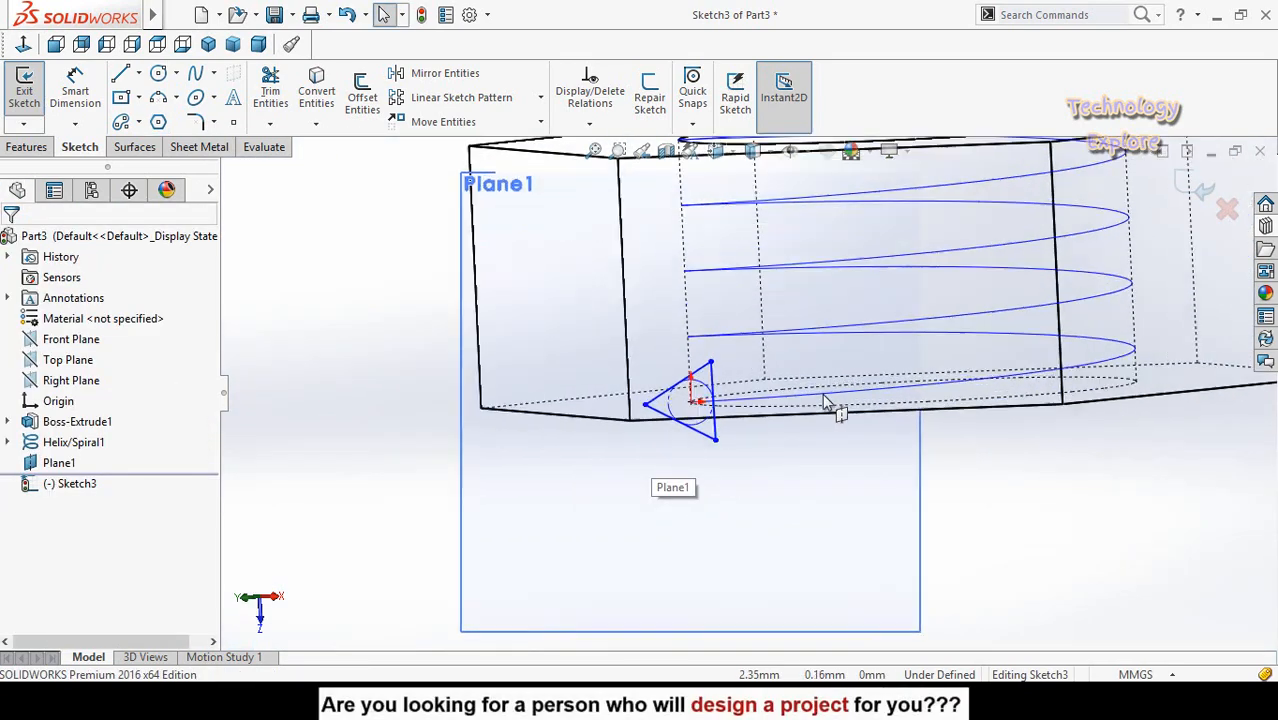
pyautogui.scroll(-2, 822, 393)
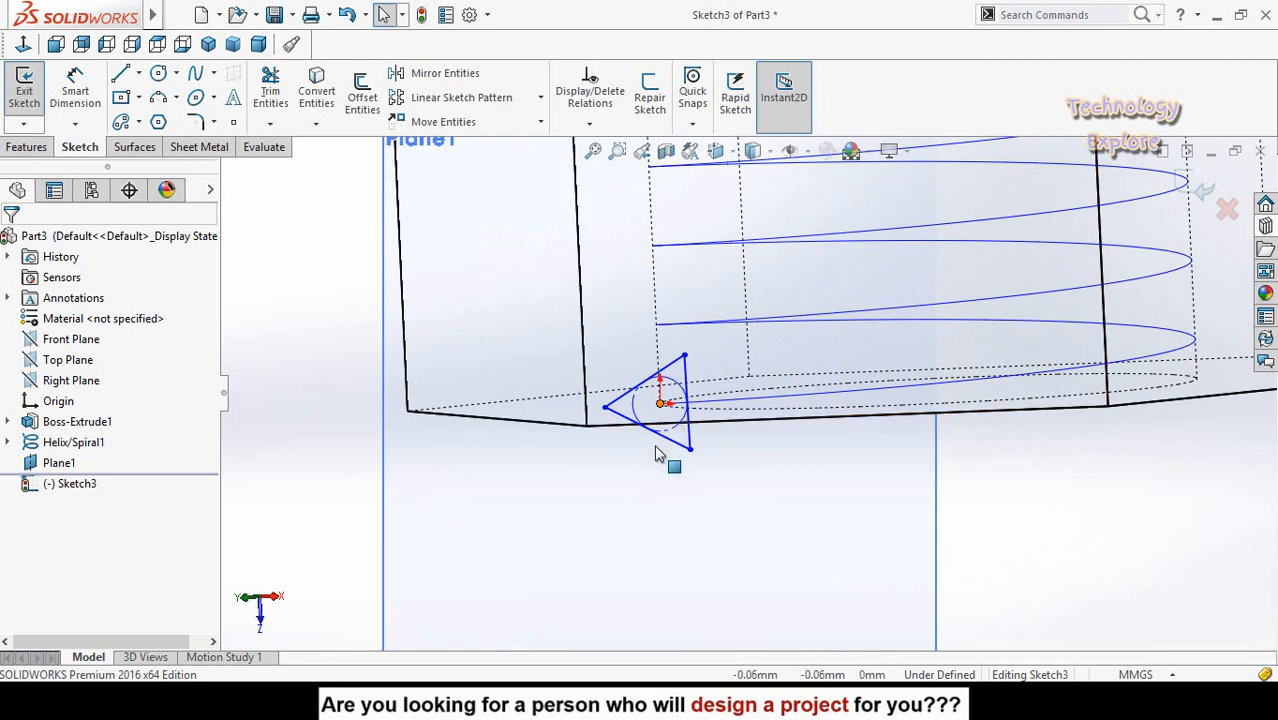
pyautogui.moveTo(604, 410); pyautogui.dragTo(612, 425)
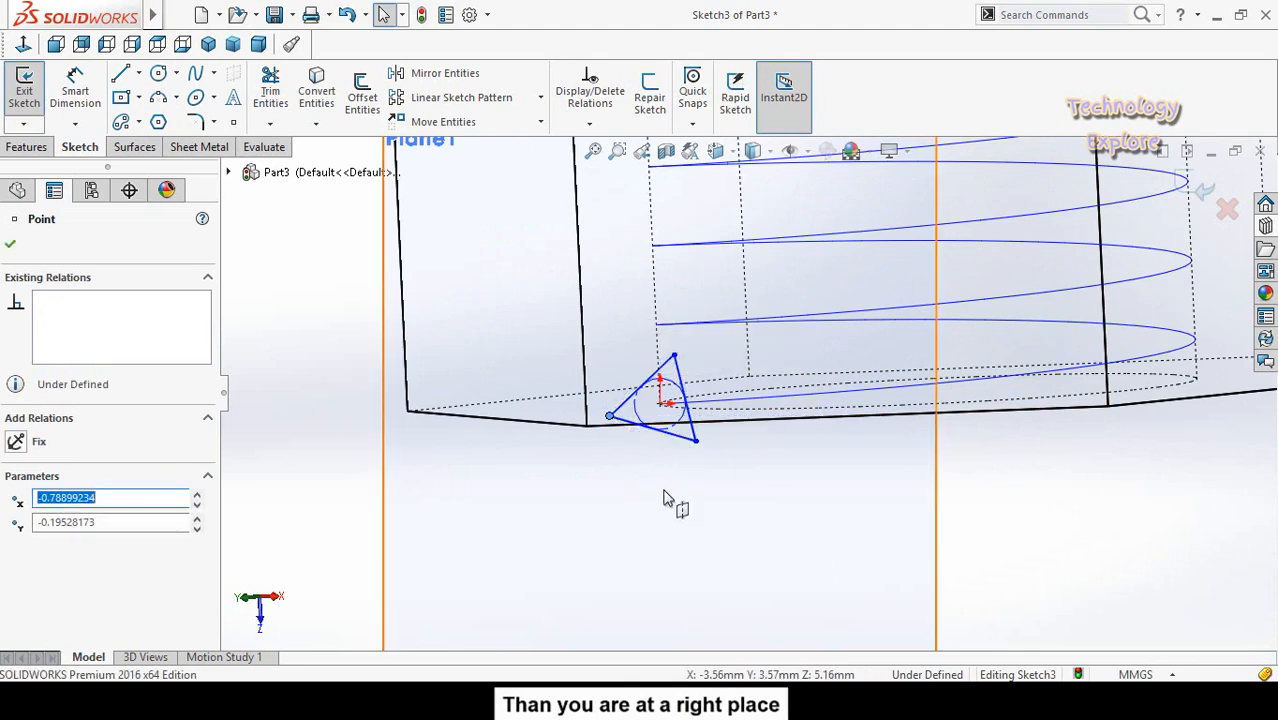
# Dimension the triangle's inward-facing side to 1.75 mm and exit the thread profile sketch
pyautogui.press('z')
pyautogui.click(390, 345)
pyautogui.scroll(-3, 700, 380)
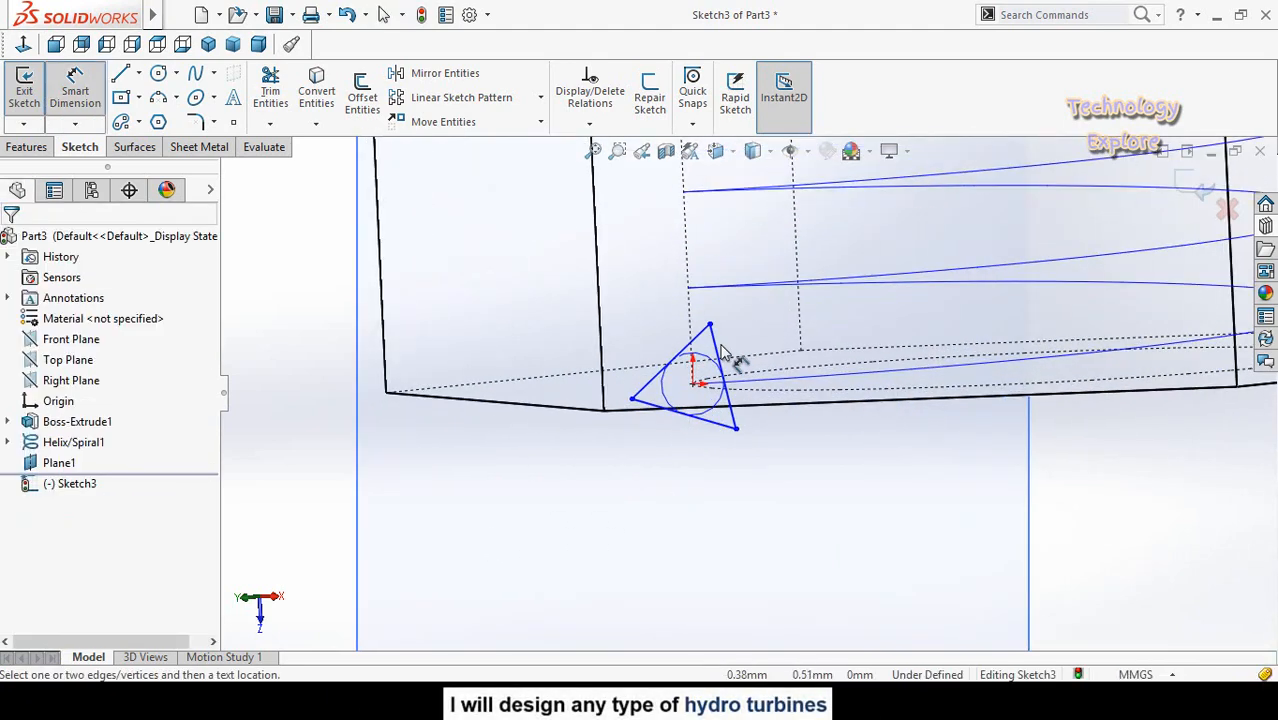
pyautogui.click(716, 348)
pyautogui.click(830, 488)
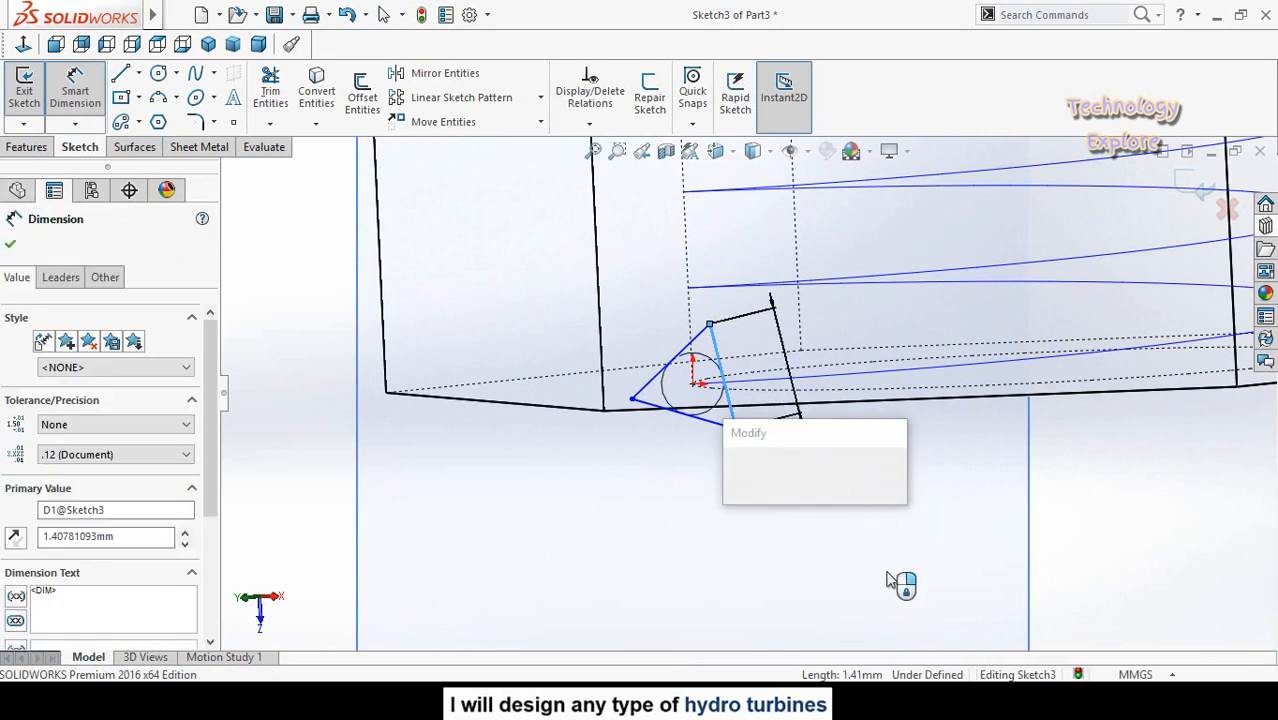
pyautogui.write('1.75')
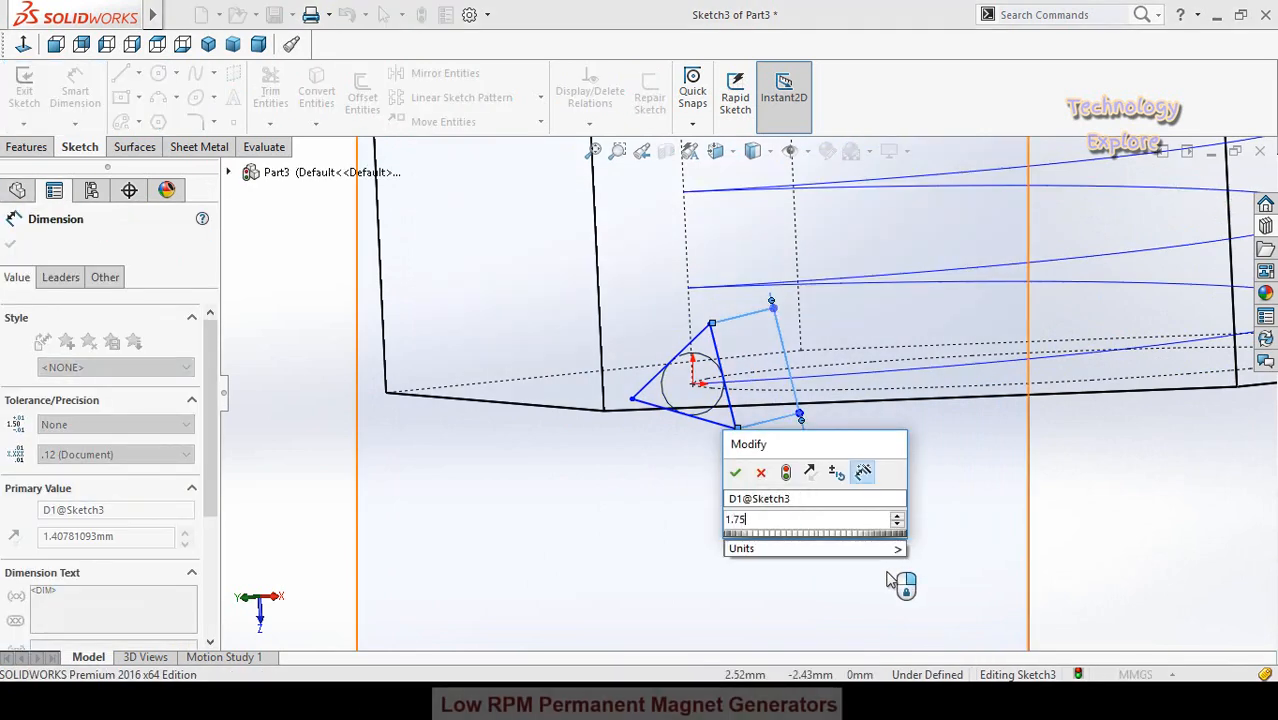
pyautogui.press('Return')
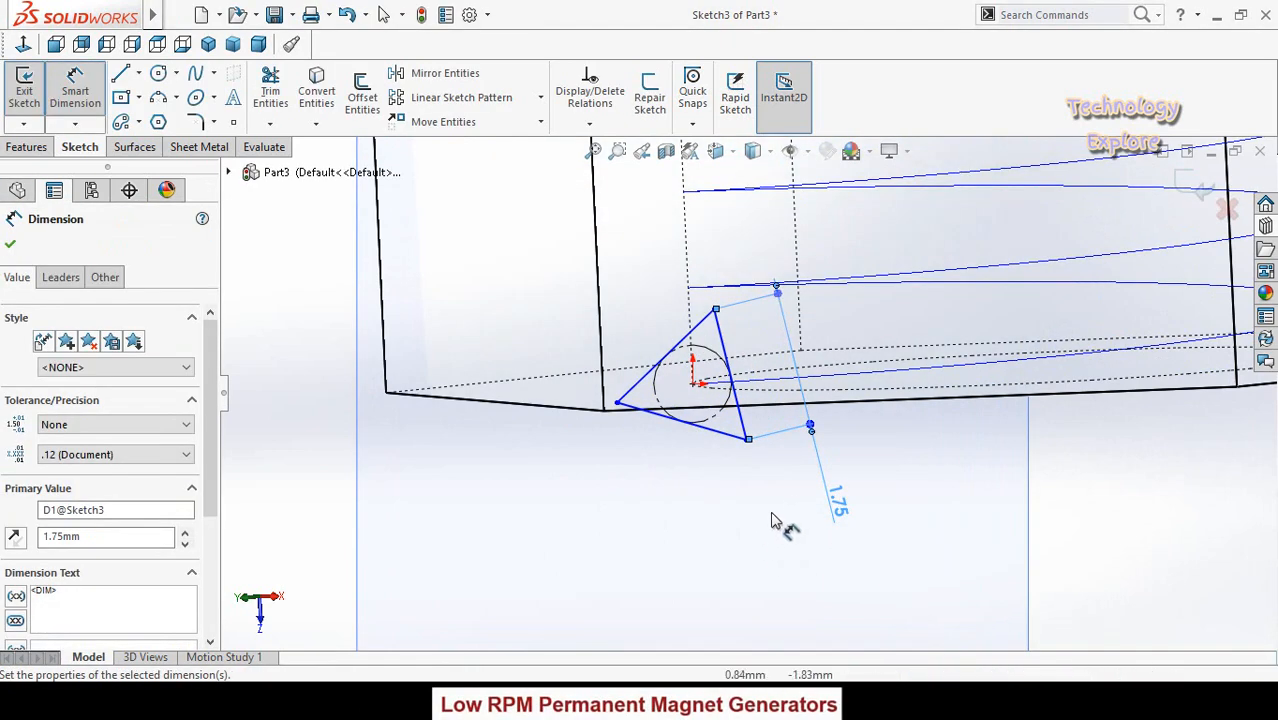
pyautogui.press('Escape')
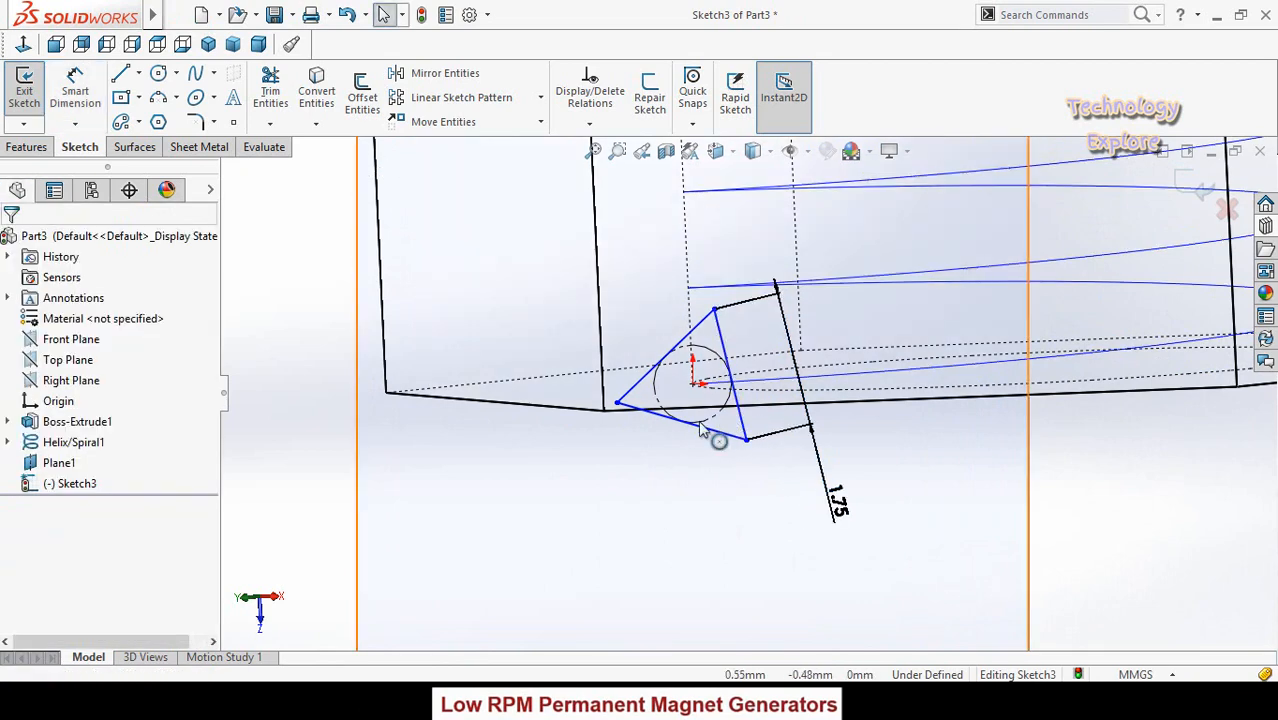
pyautogui.moveTo(651, 417); pyautogui.dragTo(465, 370, button='middle')
pyautogui.scroll(3, 465, 366)
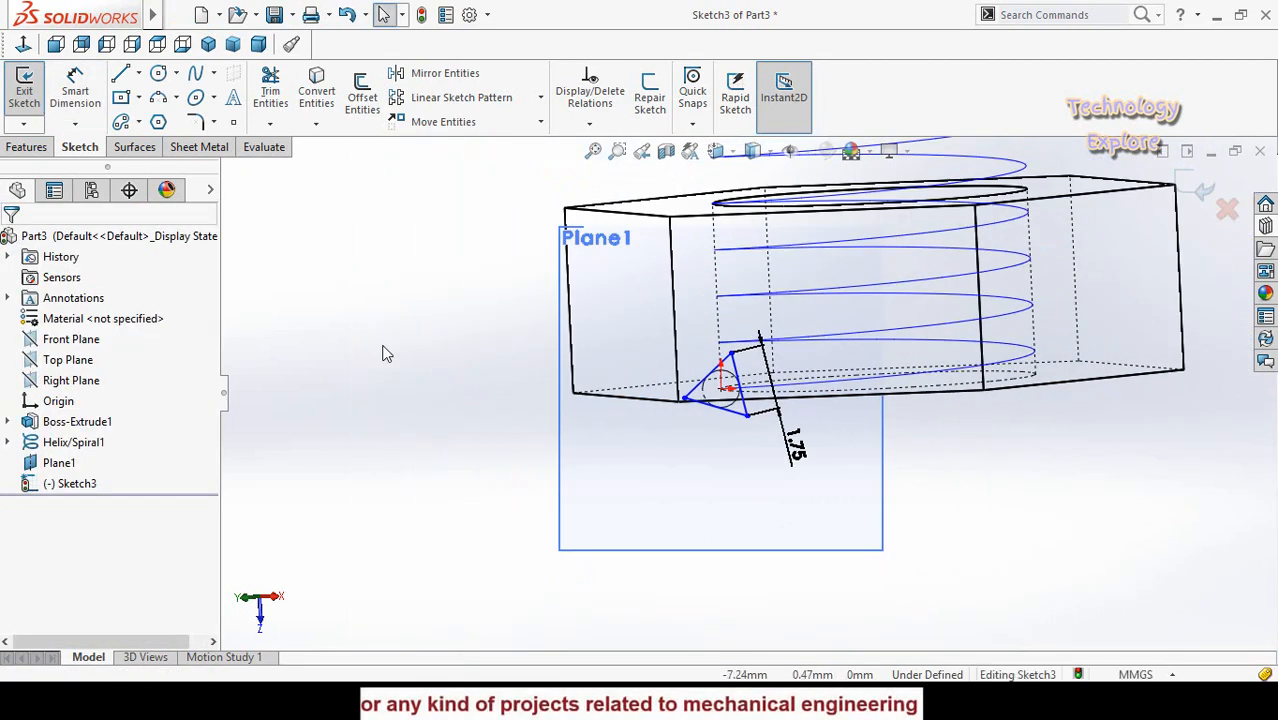
pyautogui.click(24, 148)
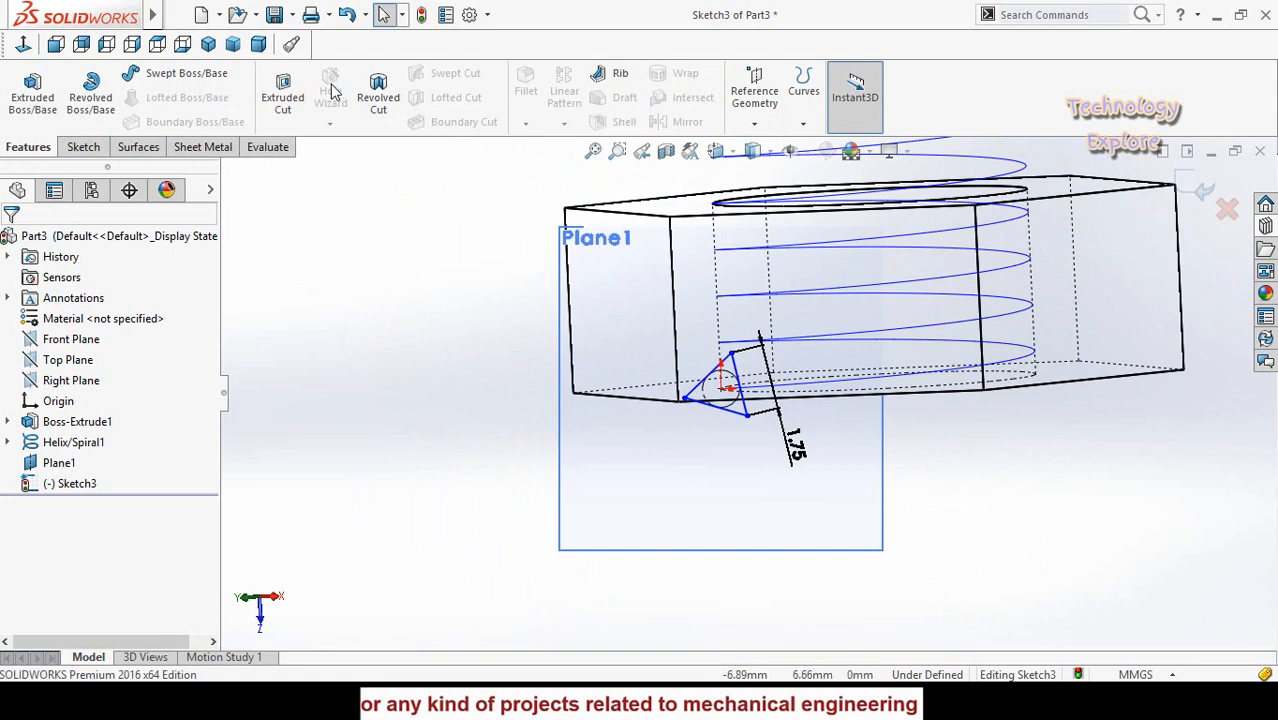
pyautogui.click(1195, 192)
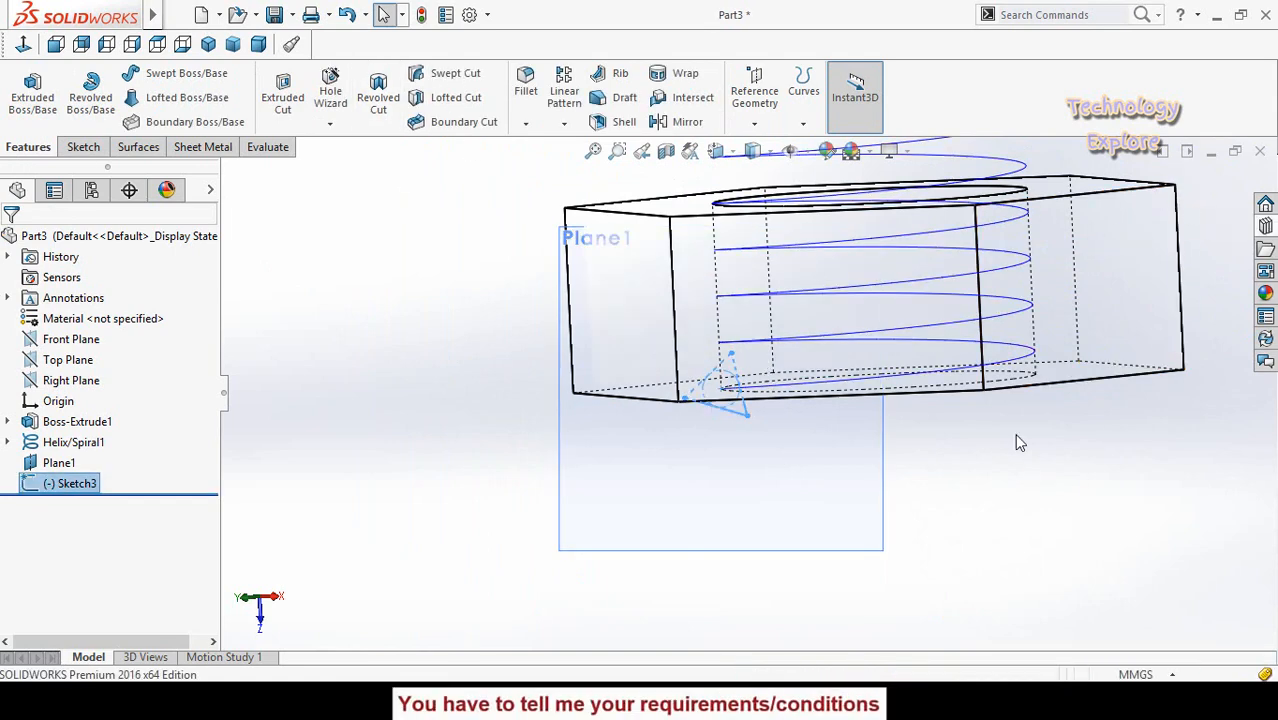
# Hide the thread profile's reference plane and return the nut to the Shaded With Edges display style
pyautogui.scroll(3, 740, 395)
pyautogui.scroll(-2, 767, 391)
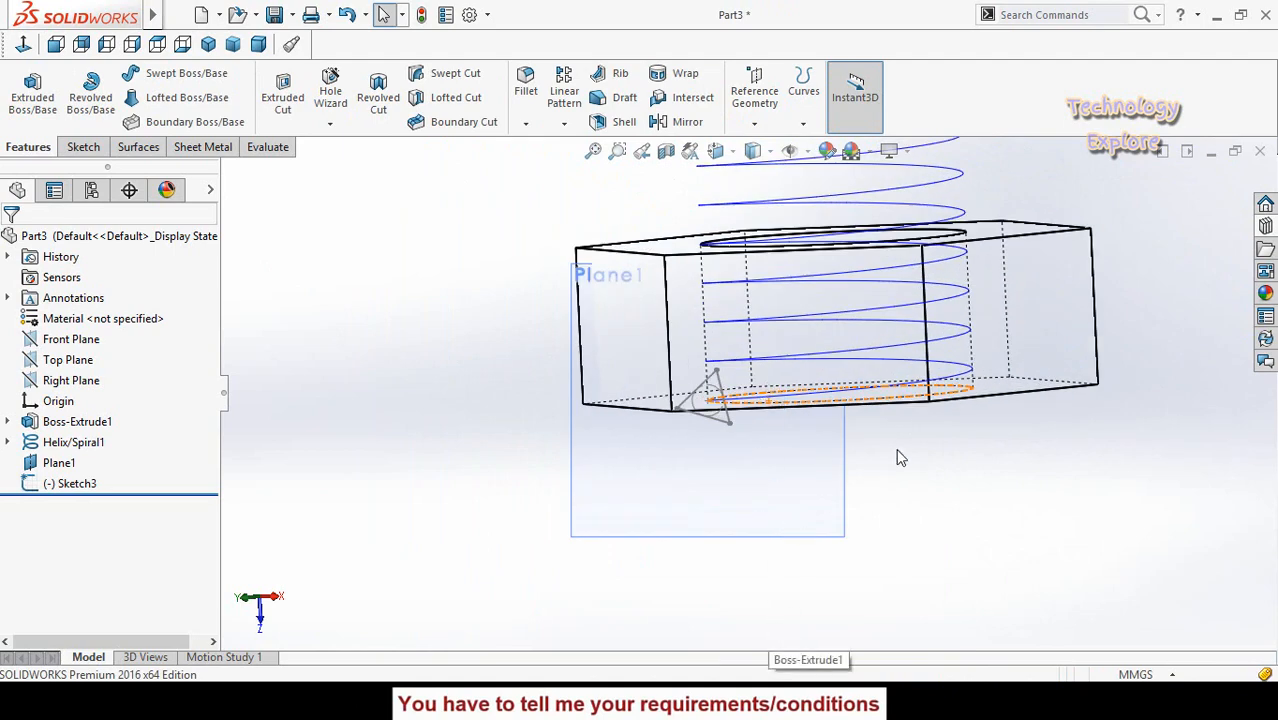
pyautogui.click(844, 512)
pyautogui.click(880, 491)
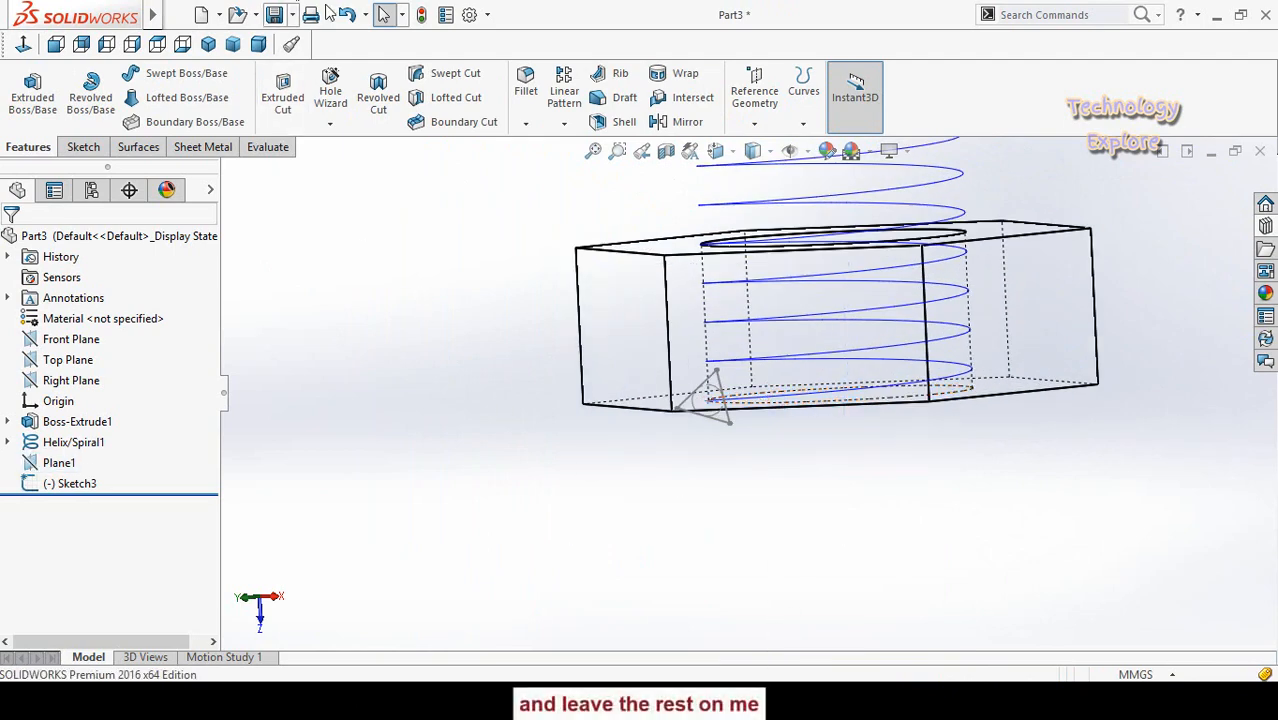
pyautogui.scroll(2, 735, 155)
pyautogui.click(761, 162)
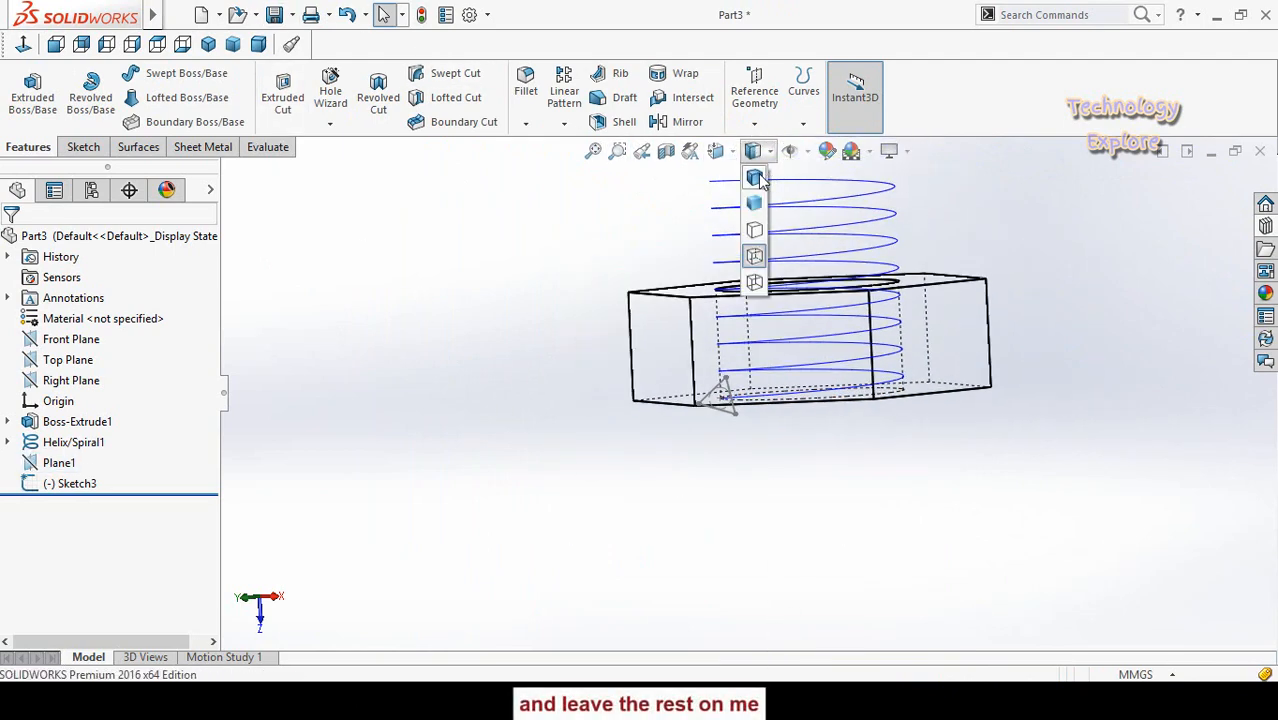
pyautogui.click(752, 177)
# Cut the nut's internal thread with a Swept Cut, using the triangle sketch as profile and the helix as path
pyautogui.scroll(-3, 685, 285)
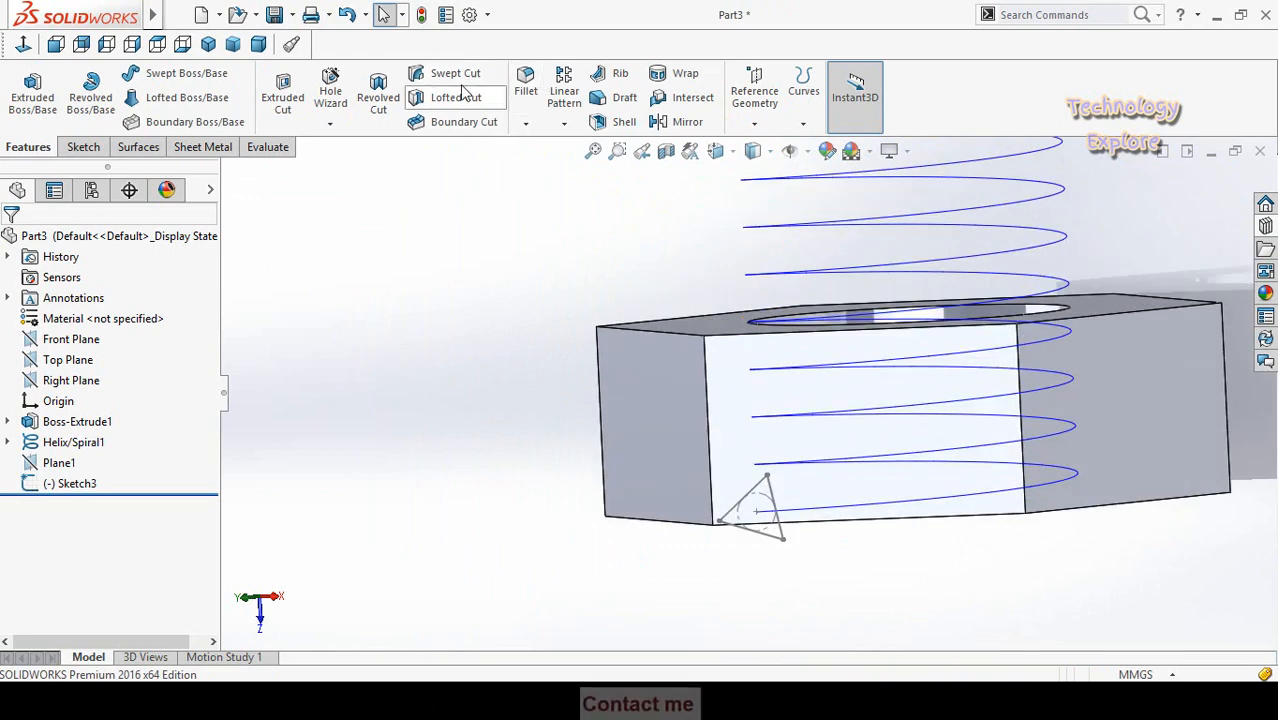
pyautogui.scroll(-2, 785, 515)
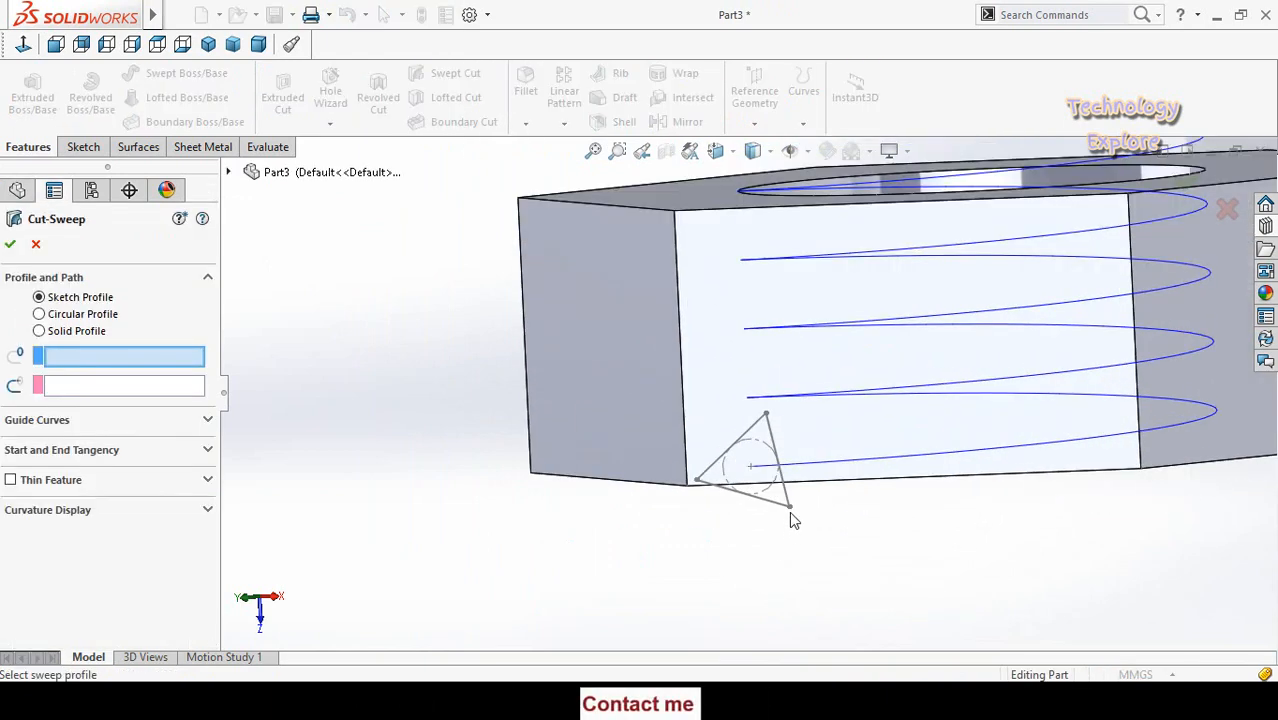
pyautogui.click(772, 507)
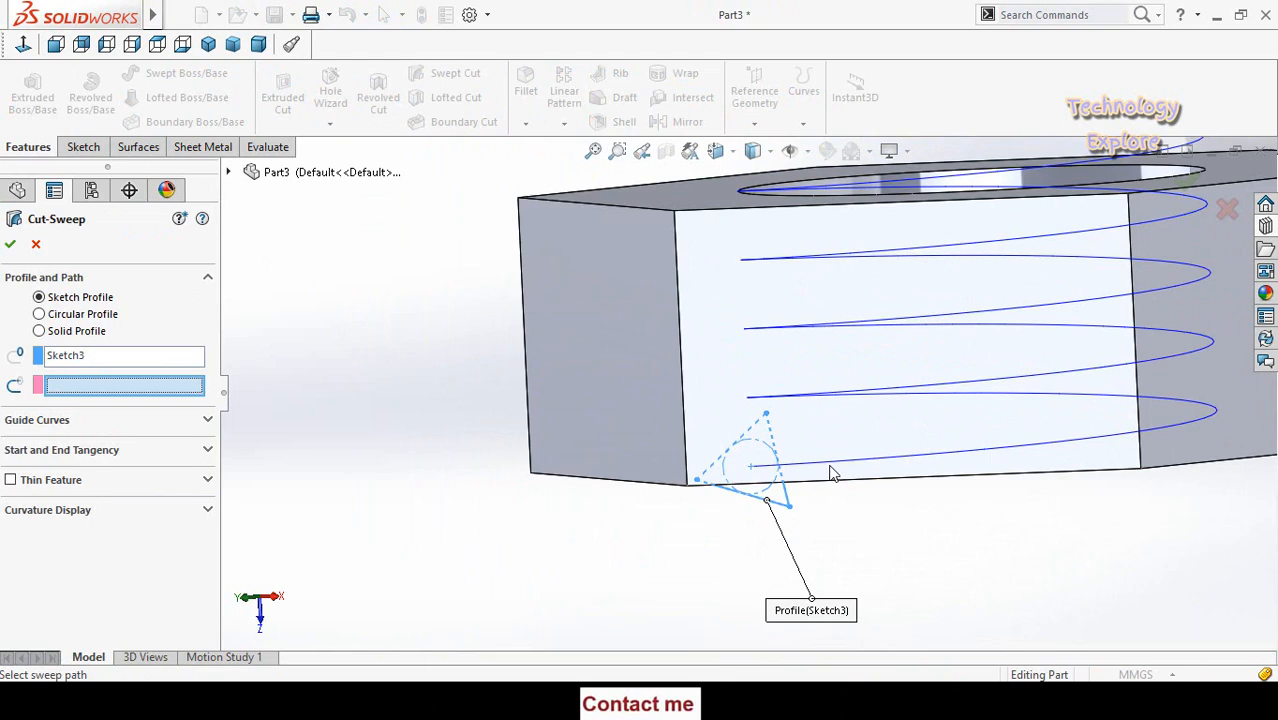
pyautogui.click(836, 468)
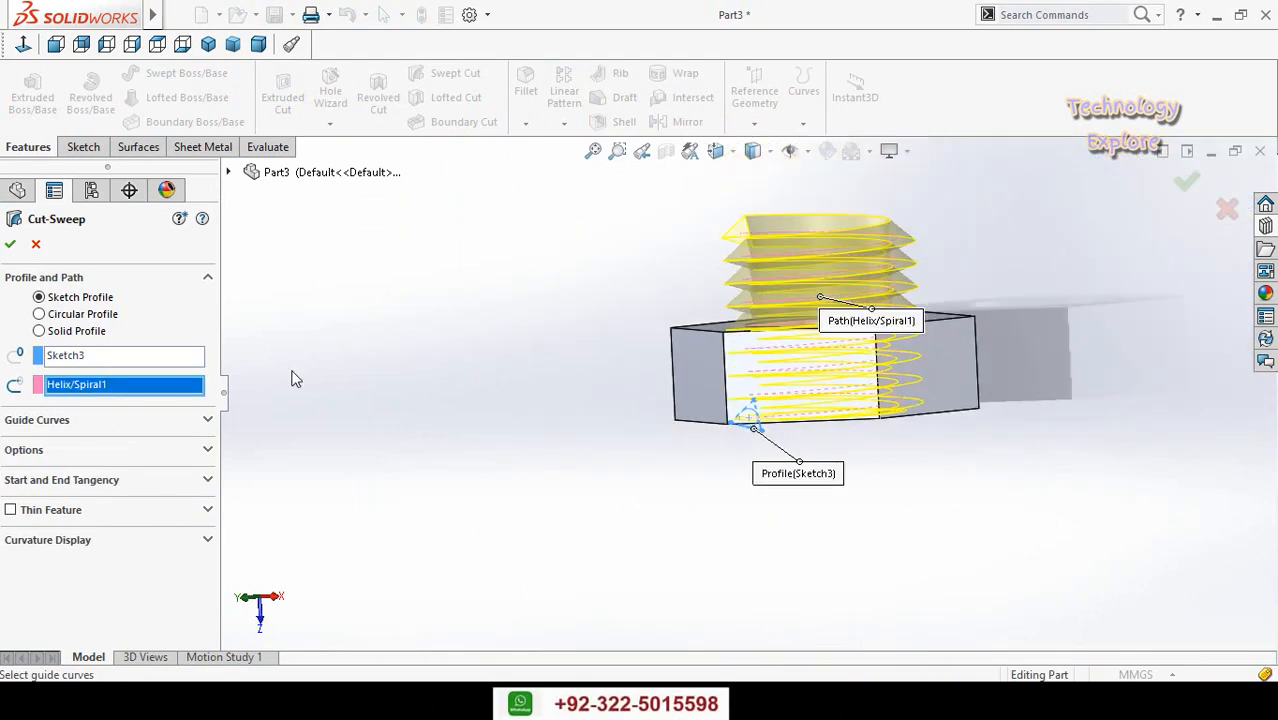
pyautogui.click(10, 244)
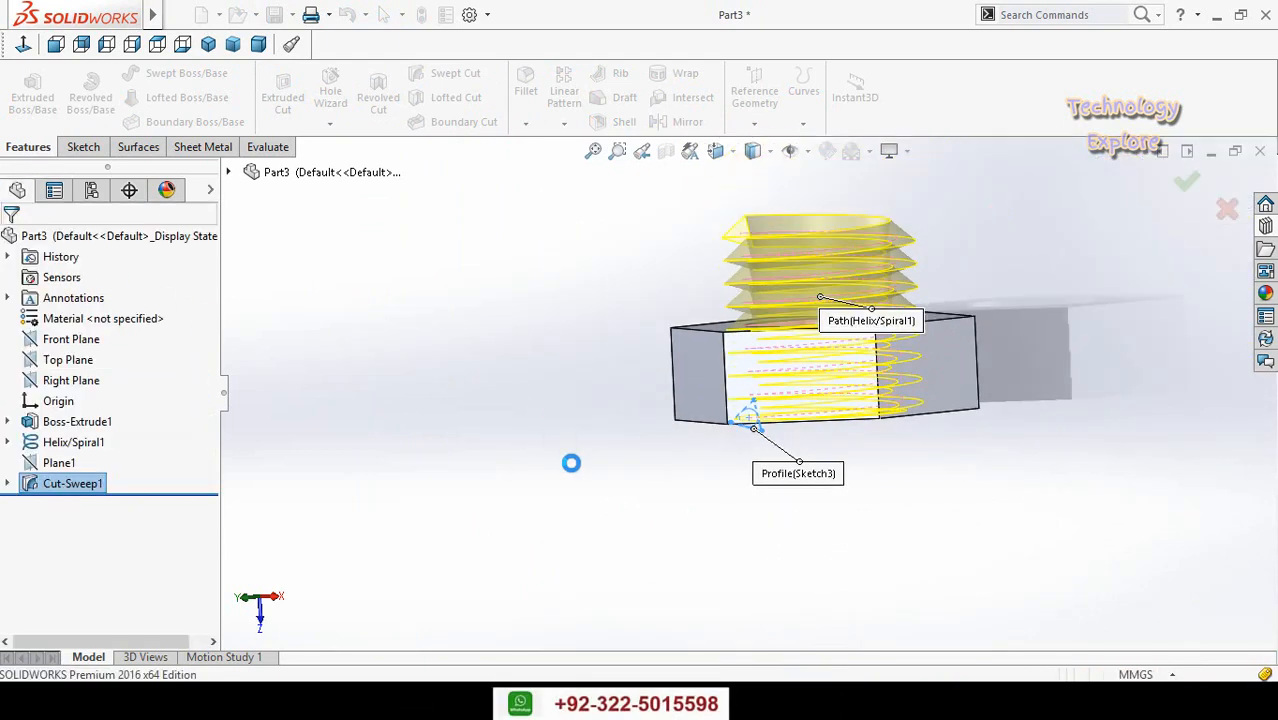
# Hide the helix curve in the nut so only the solid with its internal thread is displayed
pyautogui.moveTo(688, 526); pyautogui.dragTo(708, 372, button='middle')
pyautogui.click(708, 370)
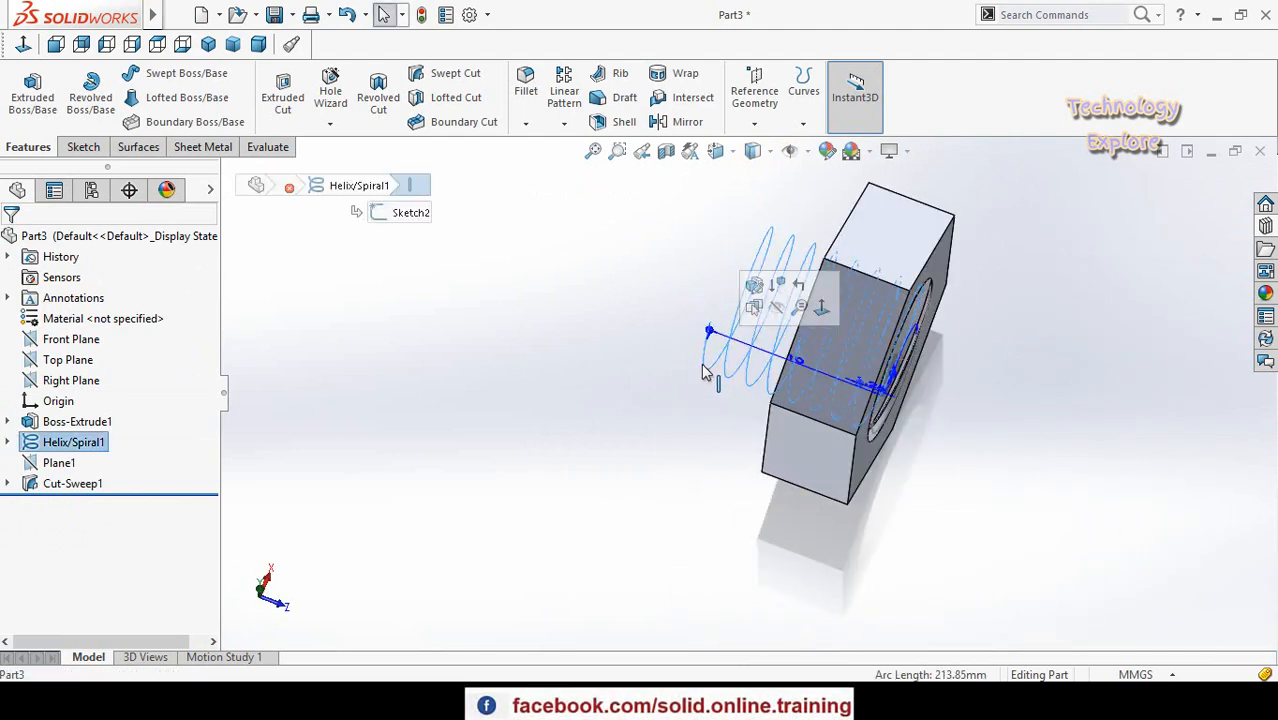
pyautogui.click(777, 310)
pyautogui.moveTo(633, 394); pyautogui.dragTo(690, 510, button='middle')
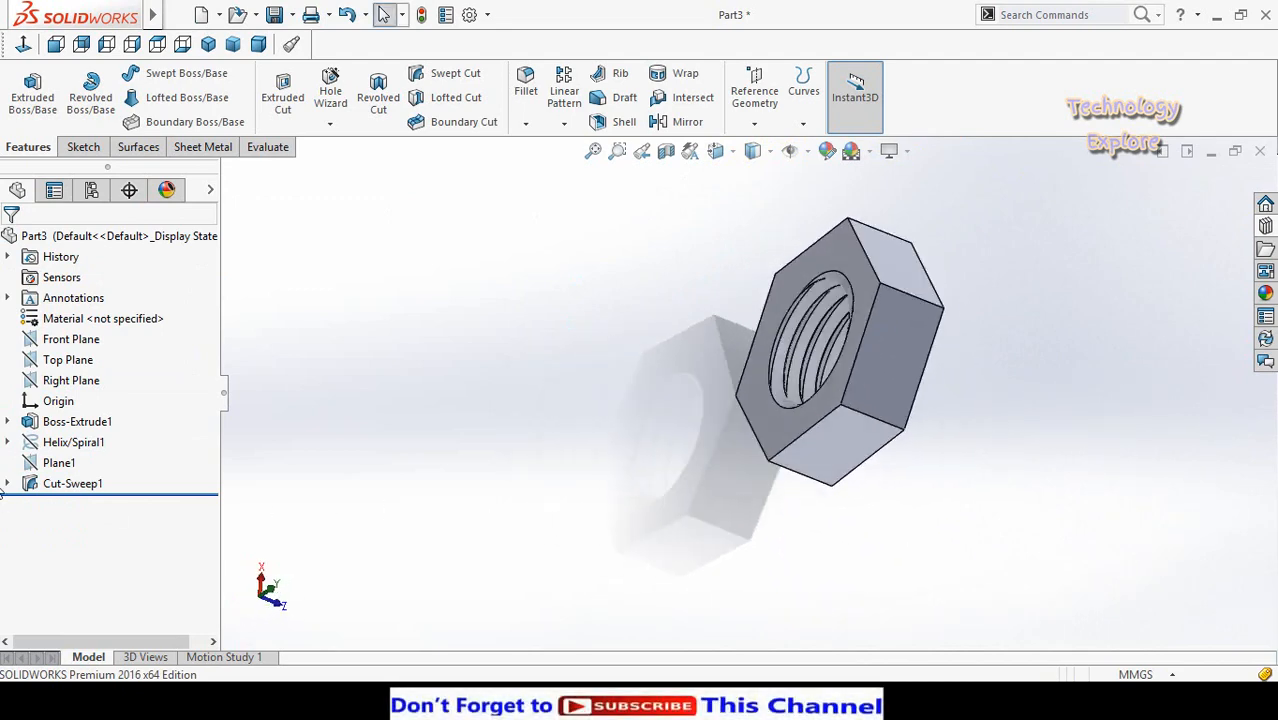
# Show the base sketch of the nut's hexagonal extrusion, containing the hexagon and the hole circle
pyautogui.click(7, 421)
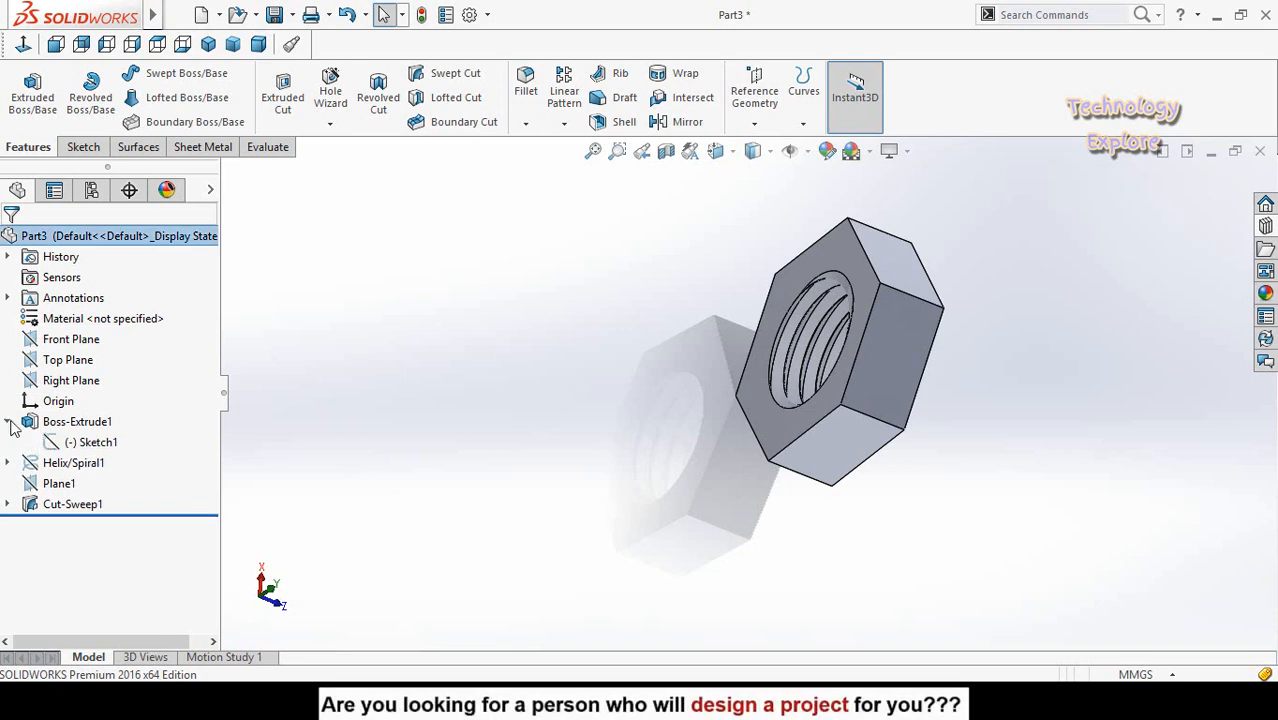
pyautogui.click(64, 443)
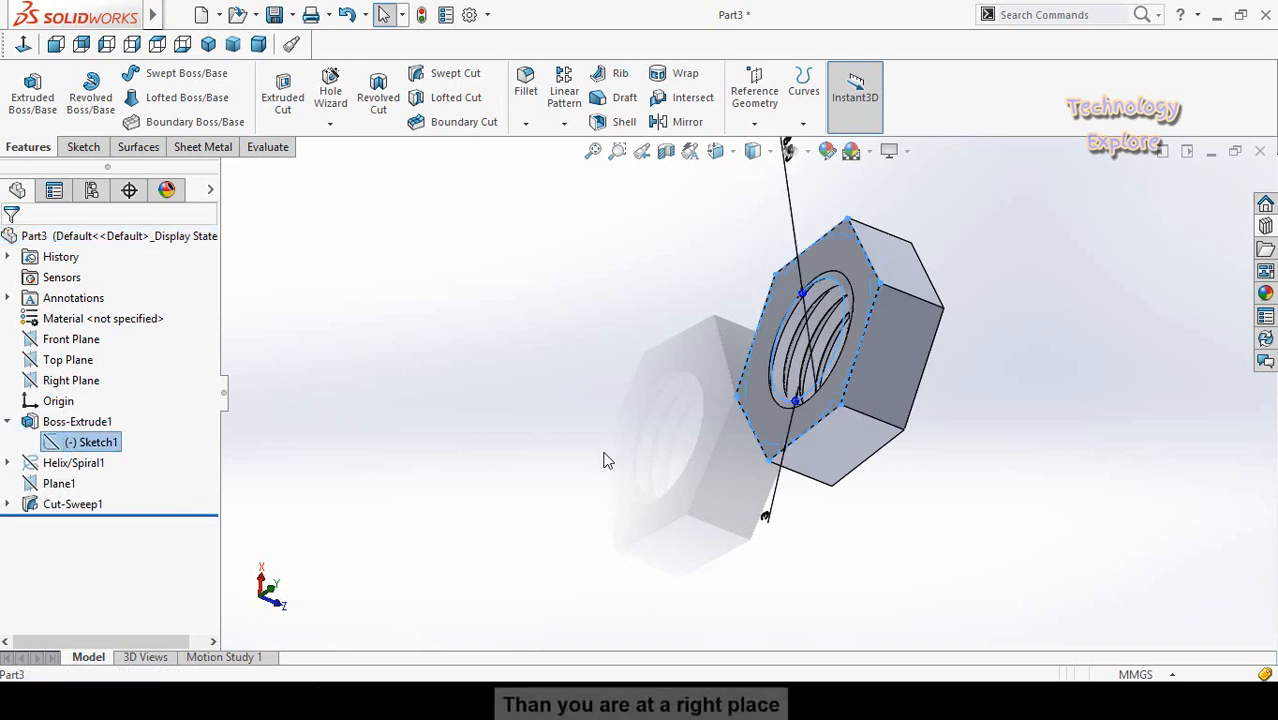
pyautogui.moveTo(588, 472); pyautogui.dragTo(633, 385, button='middle')
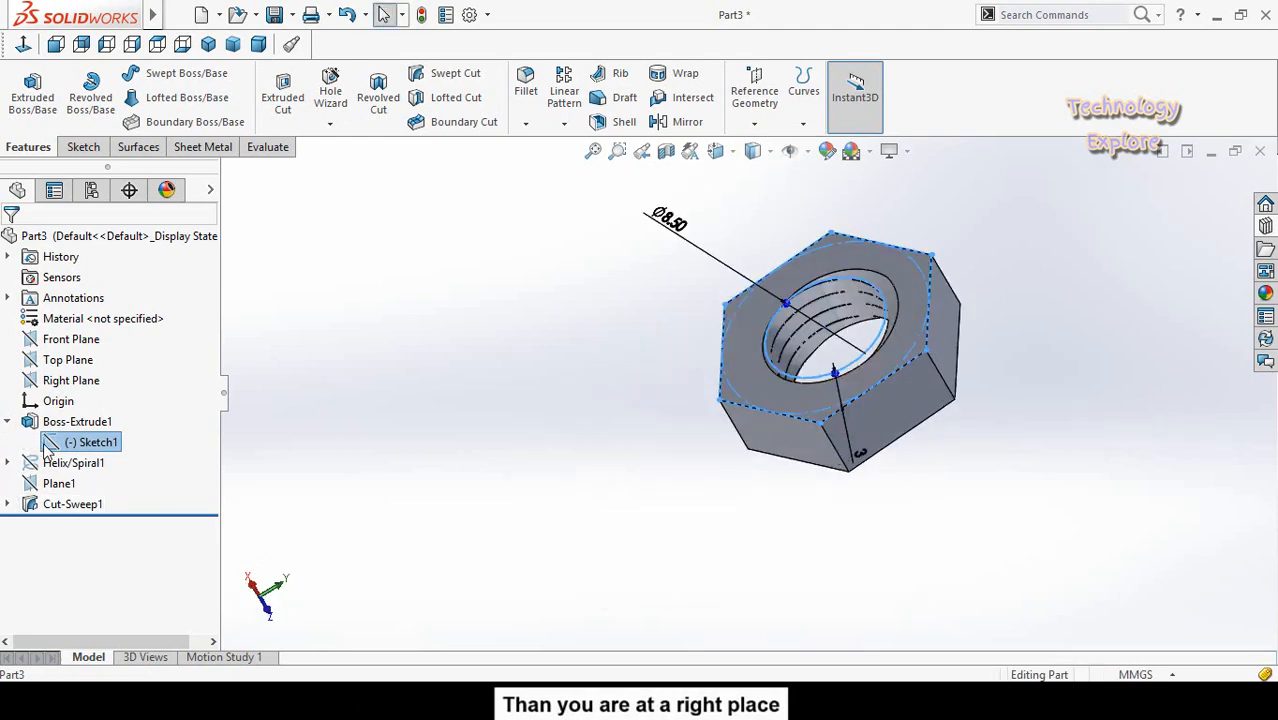
pyautogui.click(500, 437)
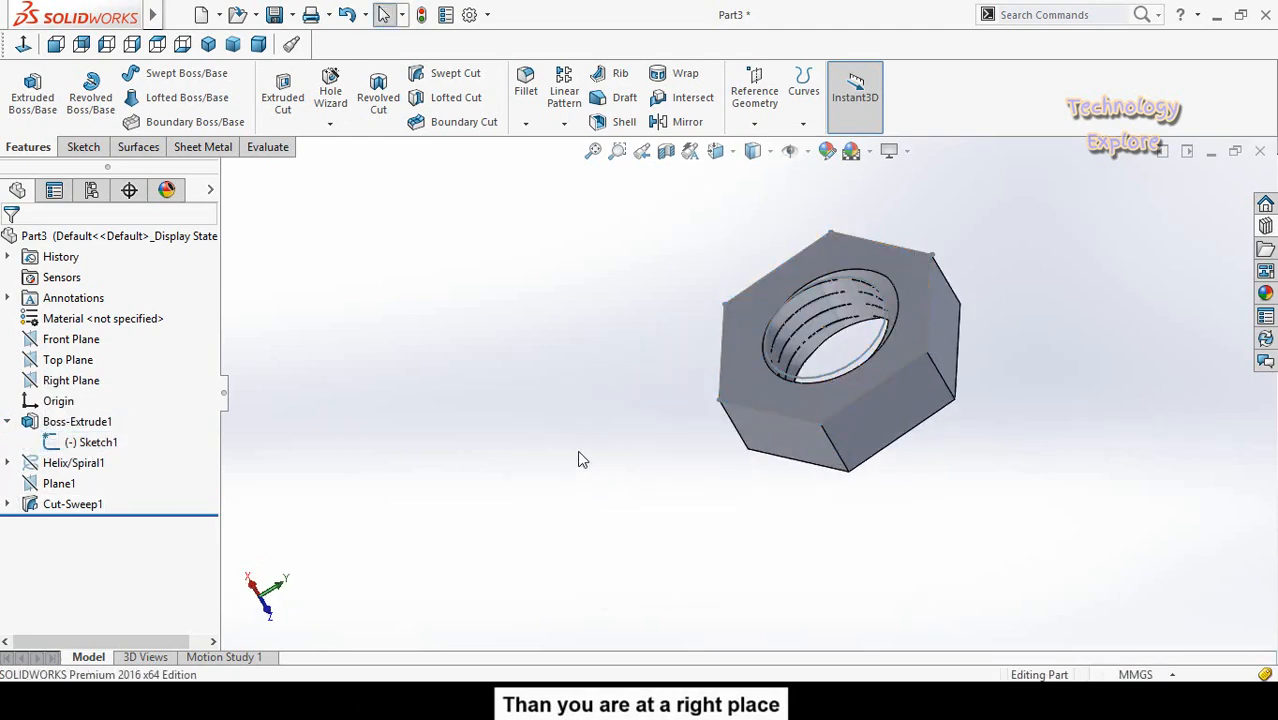
pyautogui.moveTo(578, 459); pyautogui.dragTo(672, 472, button='middle')
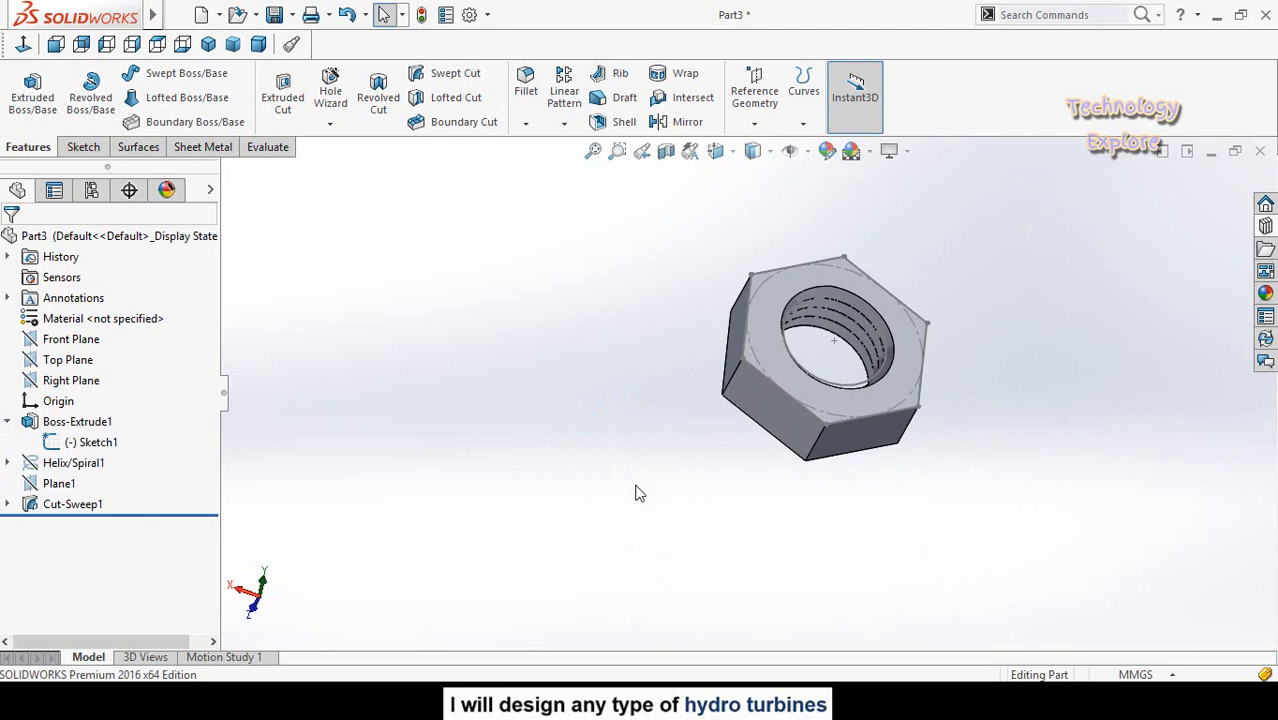
# Save the nut part to the Desktop under the file name Nut
pyautogui.hotkey('ctrl', 's')
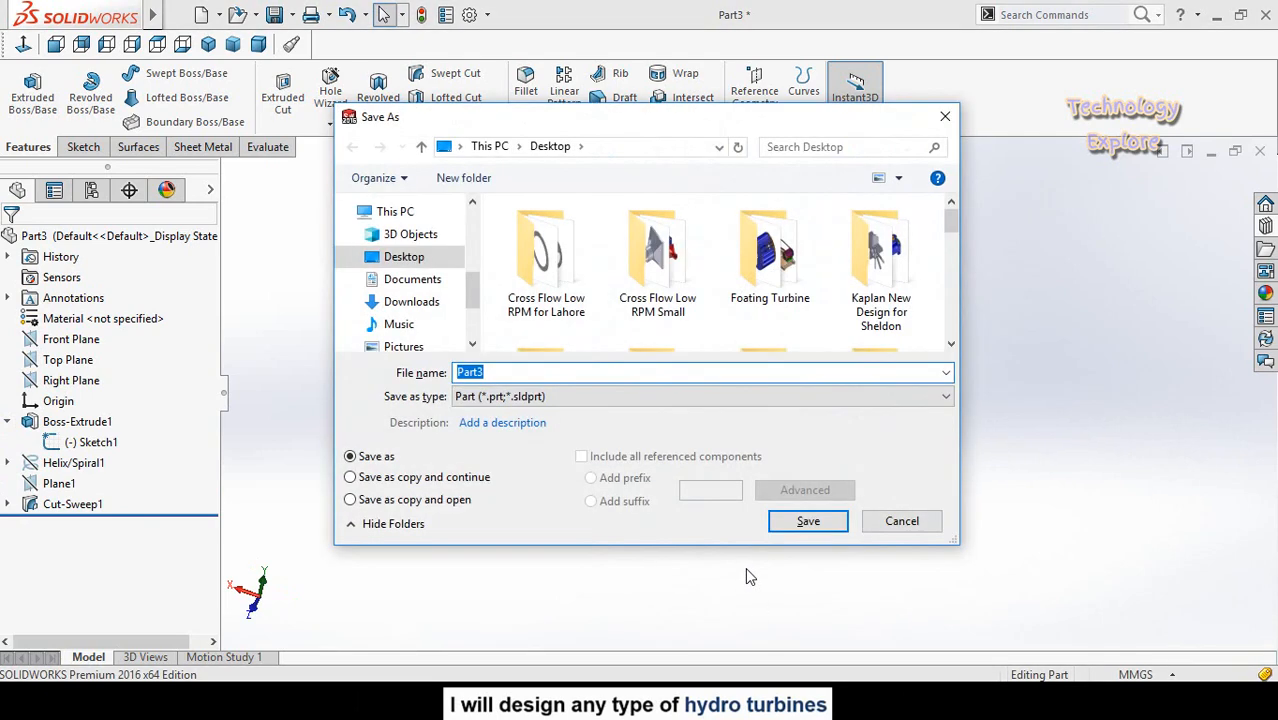
pyautogui.write('Nut')
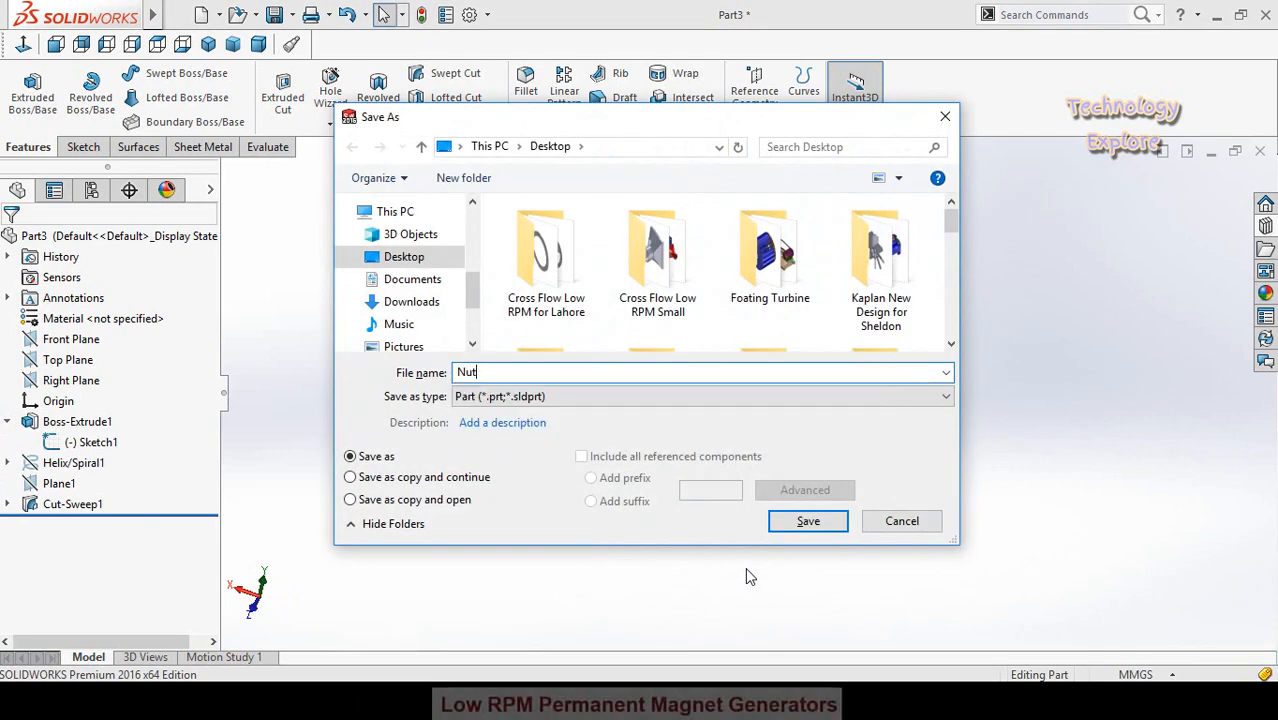
pyautogui.press('Return')
# Switch to the Assem4 assembly and insert the Bolt part, followed by the Nut part placed beside the bolt's threaded end
pyautogui.moveTo(800, 705)
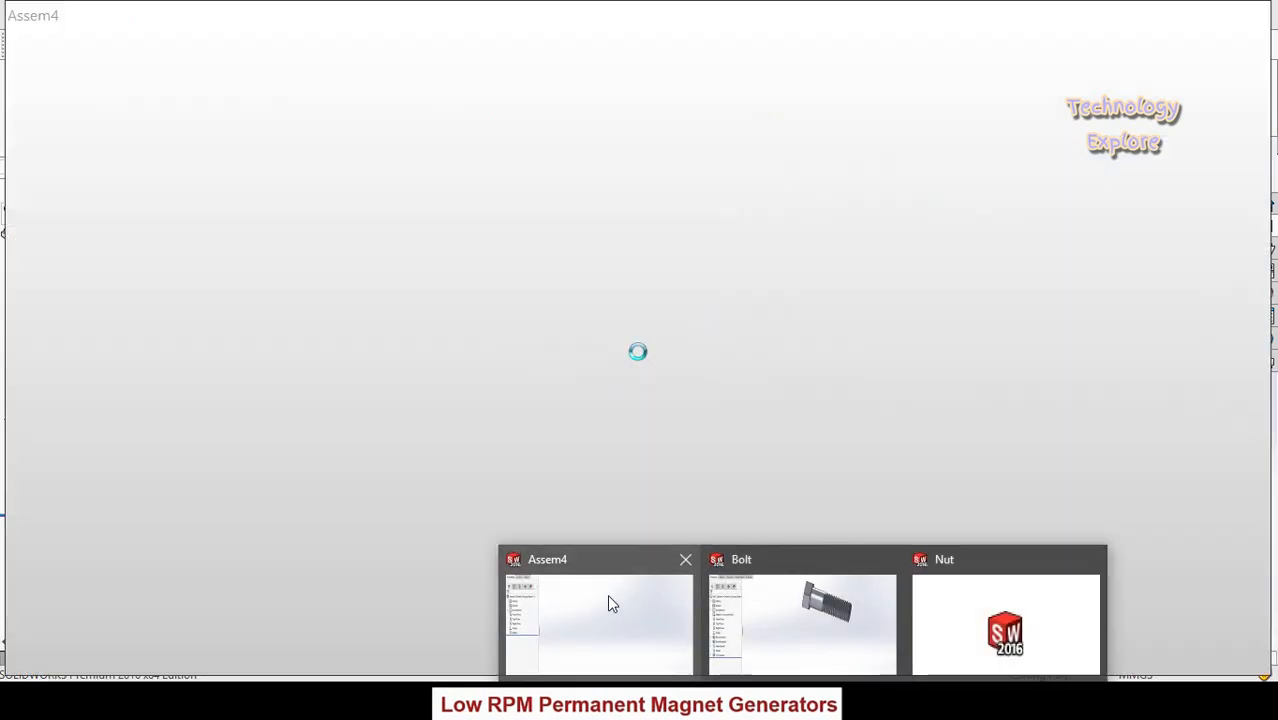
pyautogui.click(612, 604)
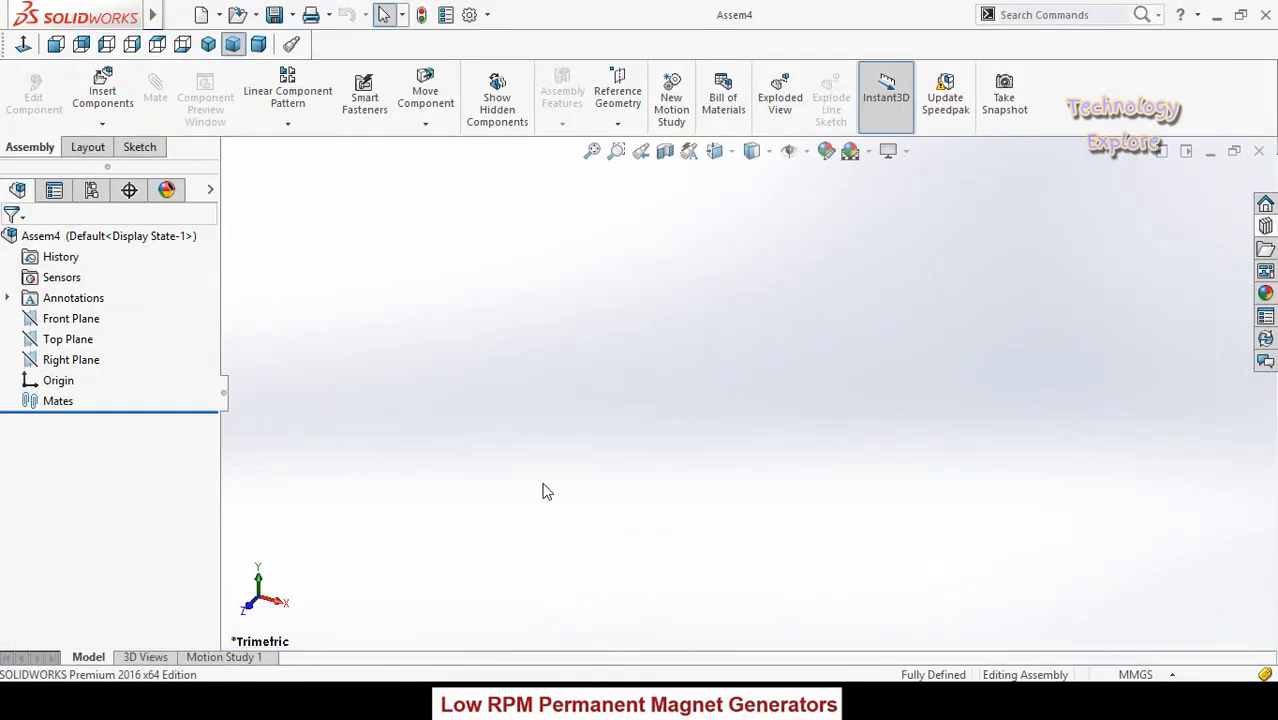
pyautogui.click(102, 97)
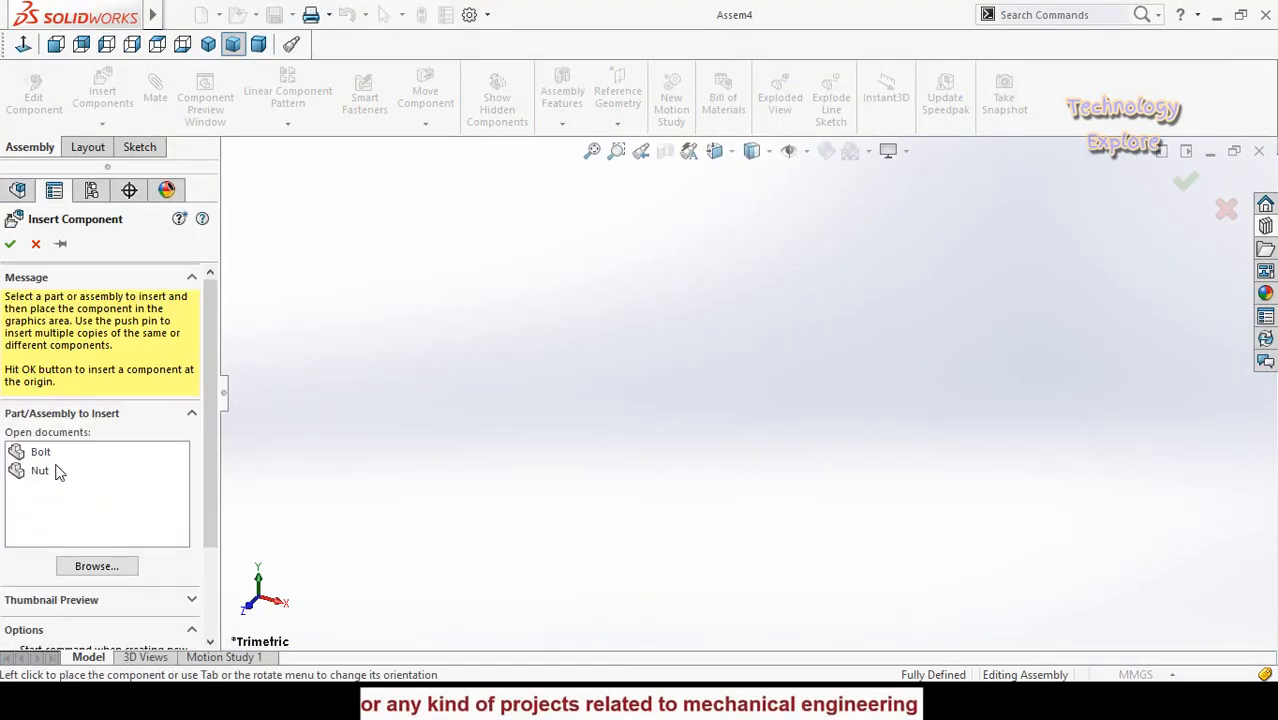
pyautogui.click(42, 455)
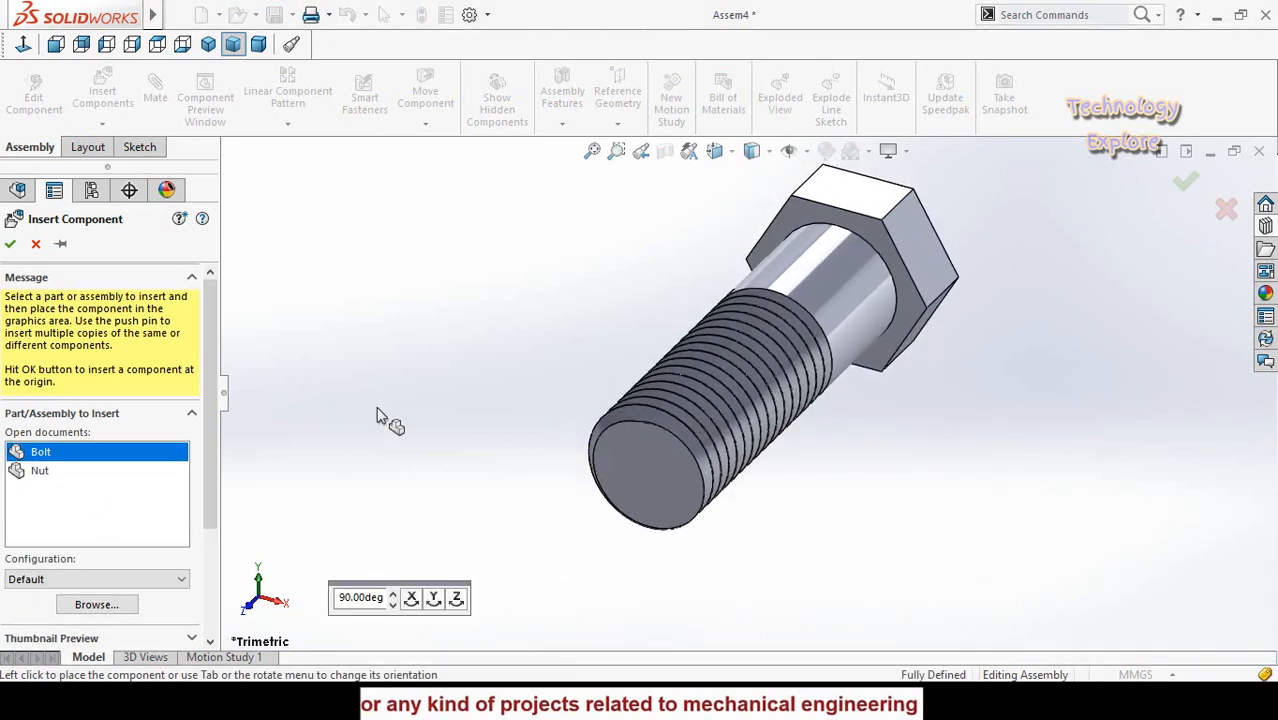
pyautogui.click(365, 393)
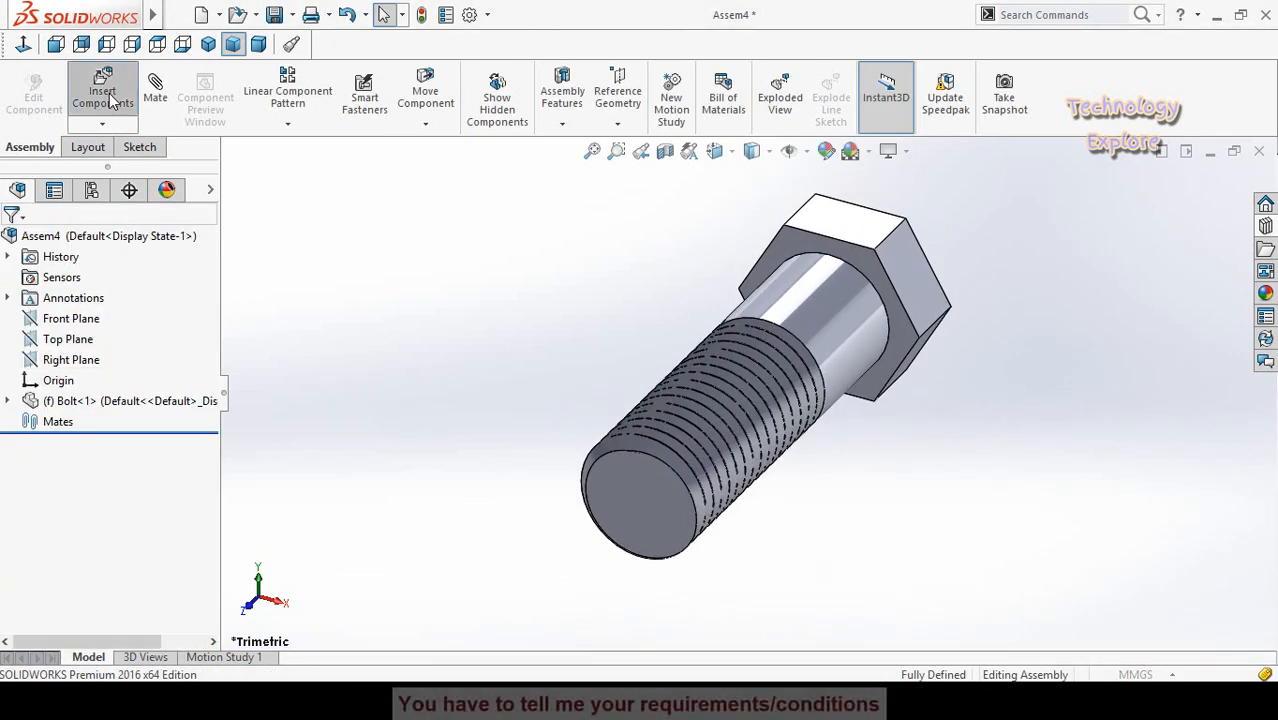
pyautogui.click(102, 97)
pyautogui.click(40, 470)
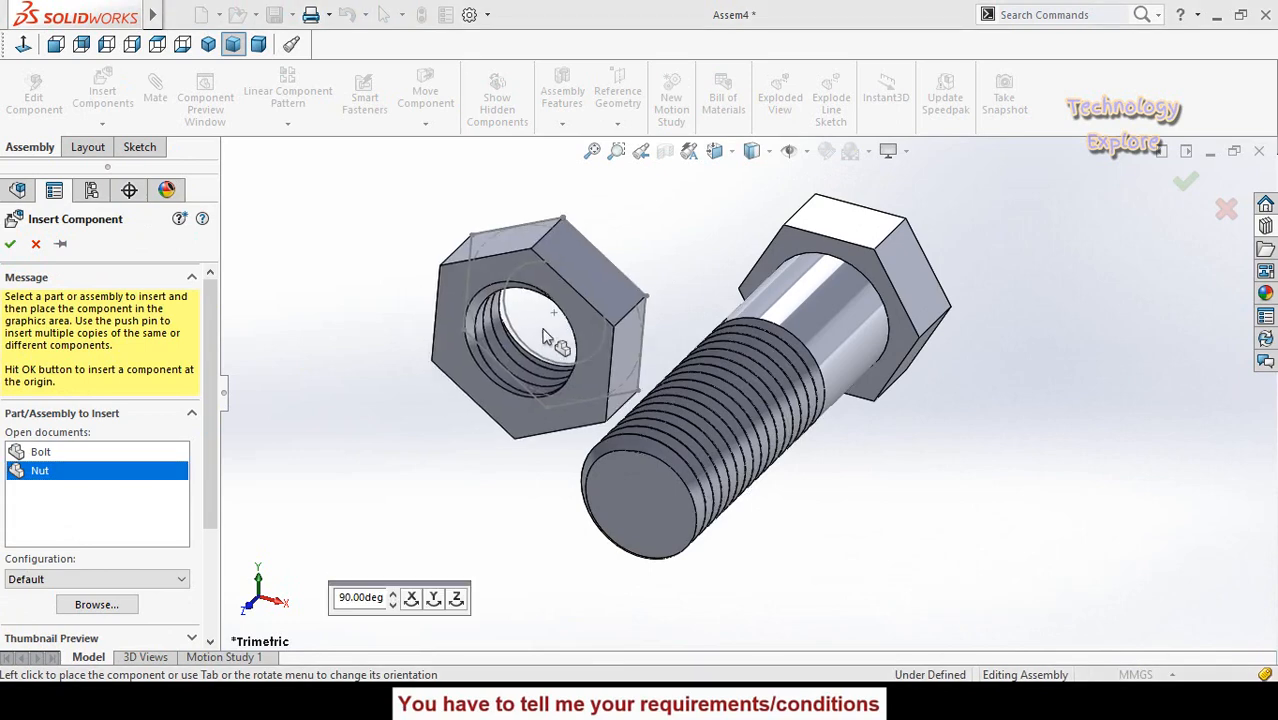
pyautogui.click(540, 437)
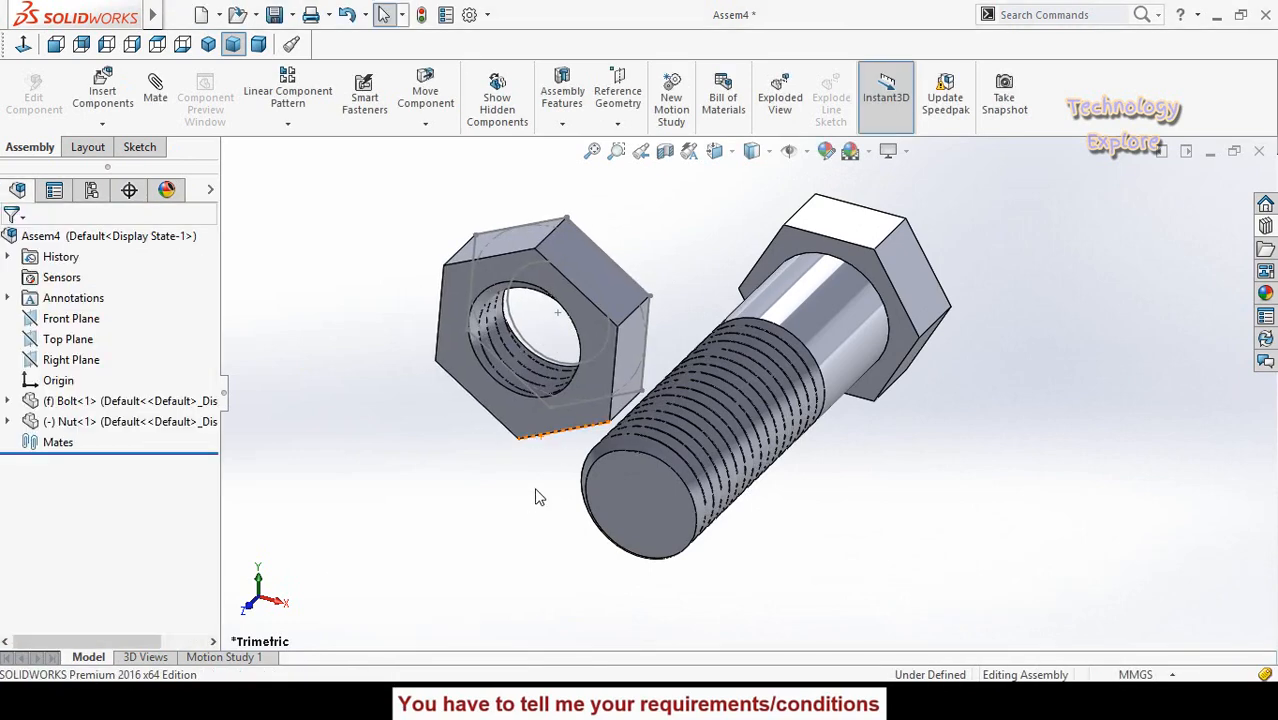
pyautogui.moveTo(535, 497); pyautogui.dragTo(477, 495, button='middle')
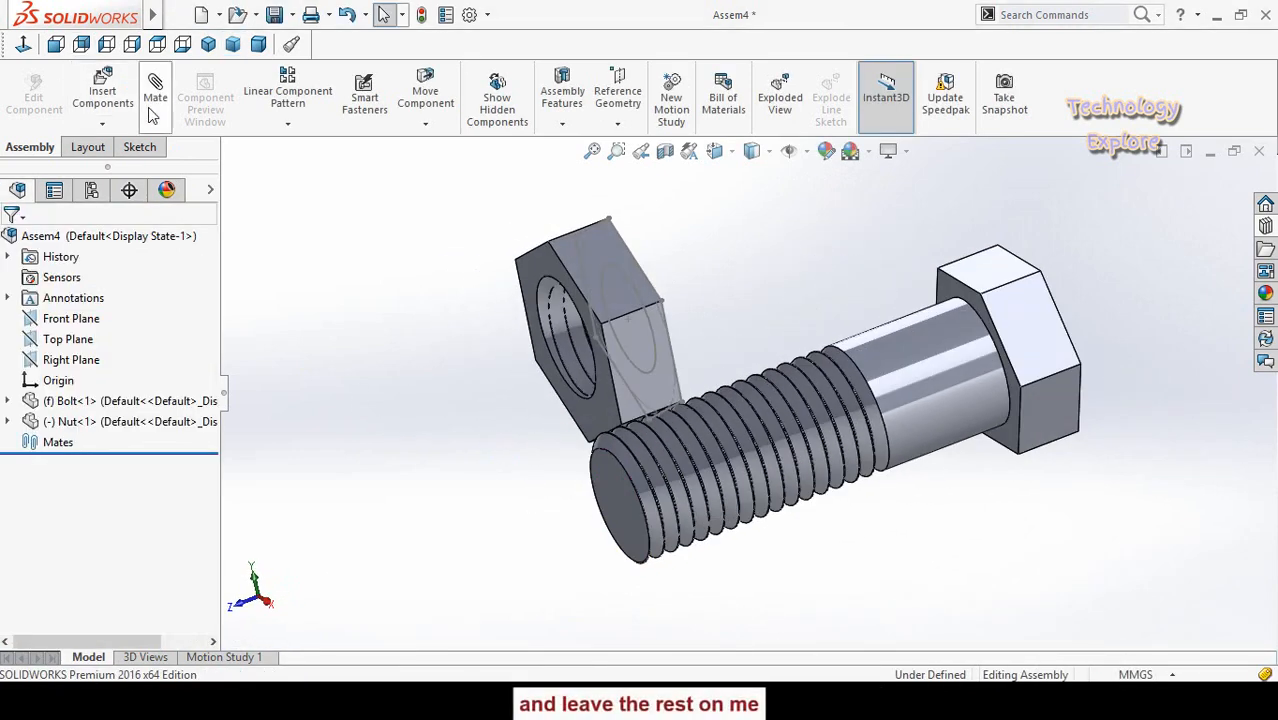
pyautogui.scroll(-3, 3, 377)
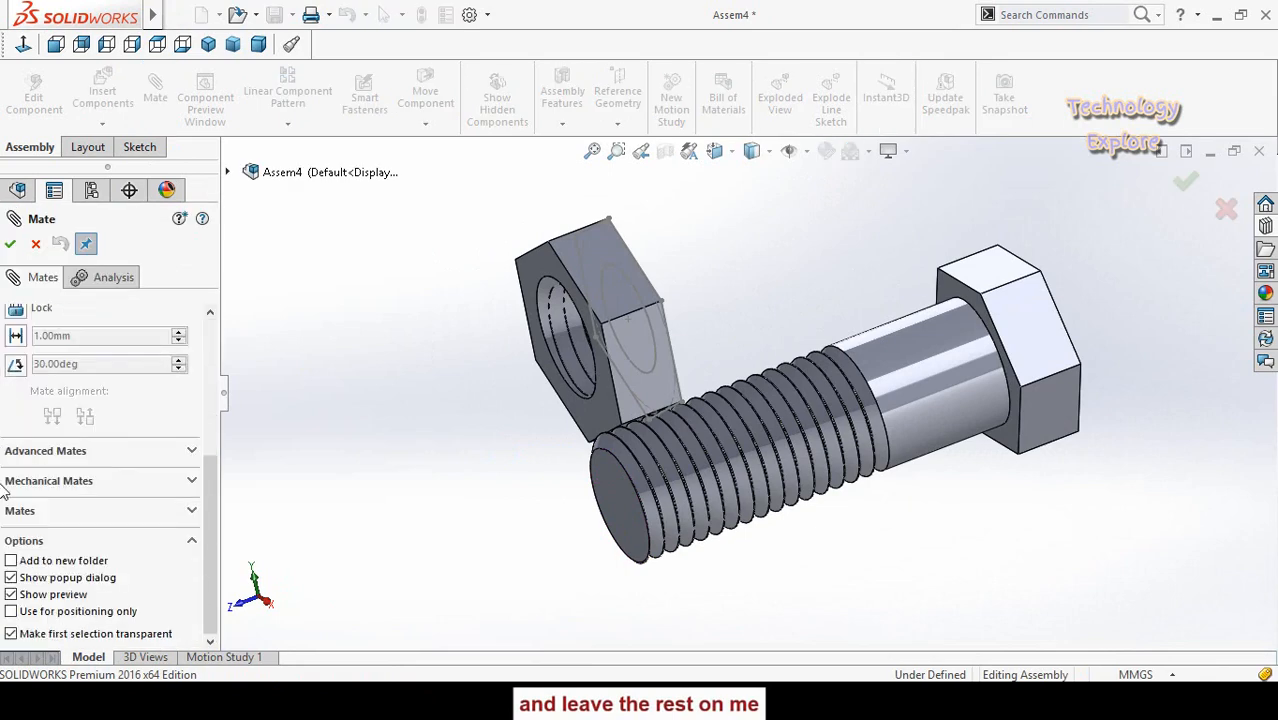
pyautogui.click(35, 483)
pyautogui.click(16, 398)
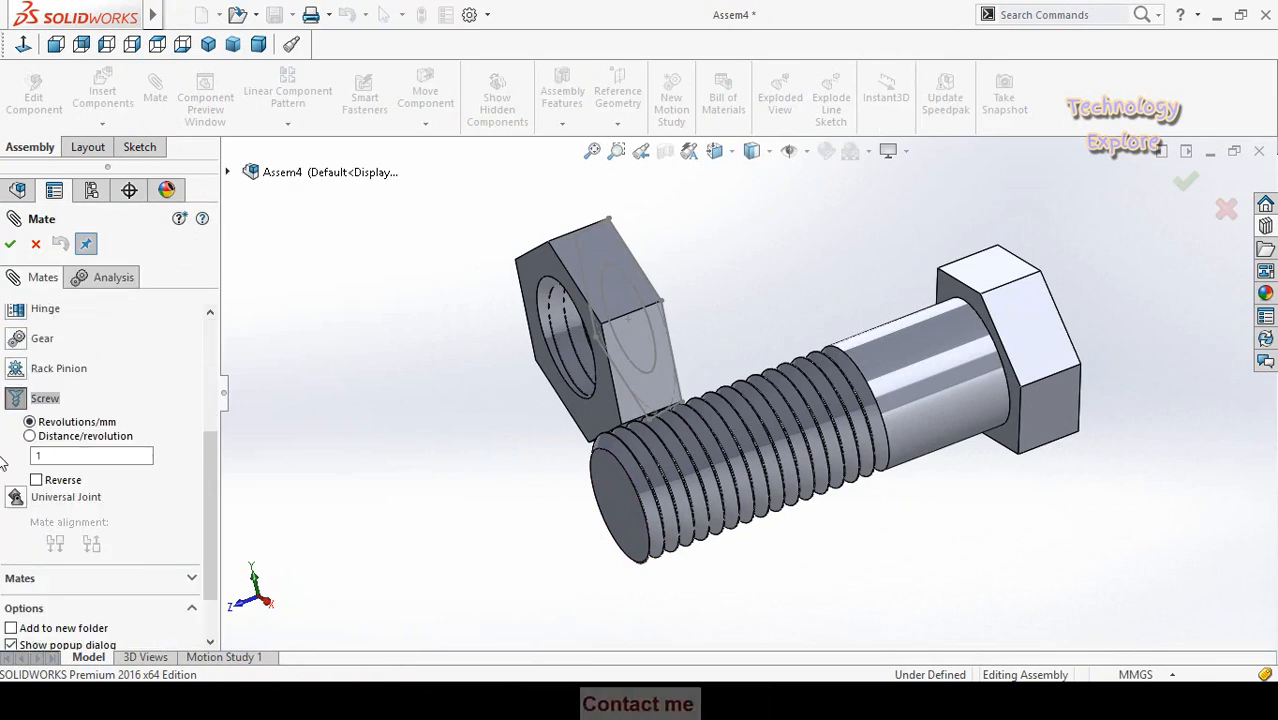
pyautogui.moveTo(213, 531); pyautogui.dragTo(200, 381)
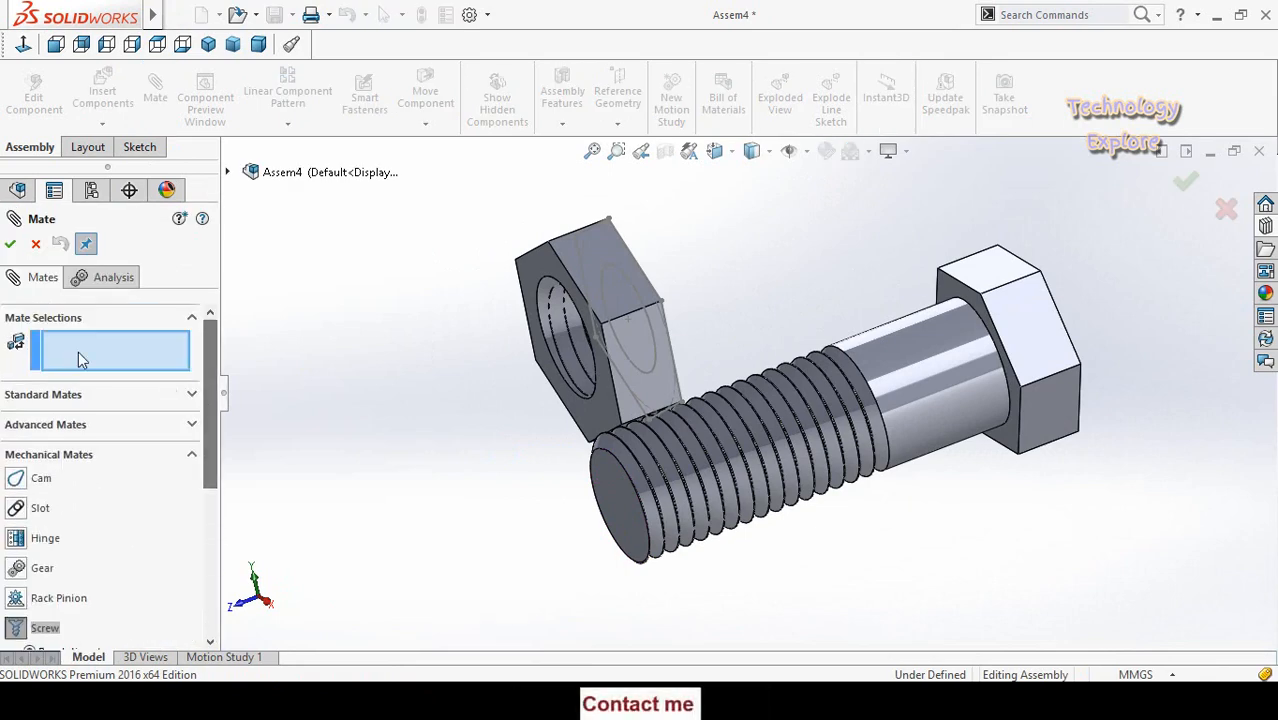
pyautogui.moveTo(690, 316); pyautogui.dragTo(662, 361, button='middle')
pyautogui.scroll(-4, 720, 292)
pyautogui.moveTo(648, 208); pyautogui.dragTo(661, 191, button='middle')
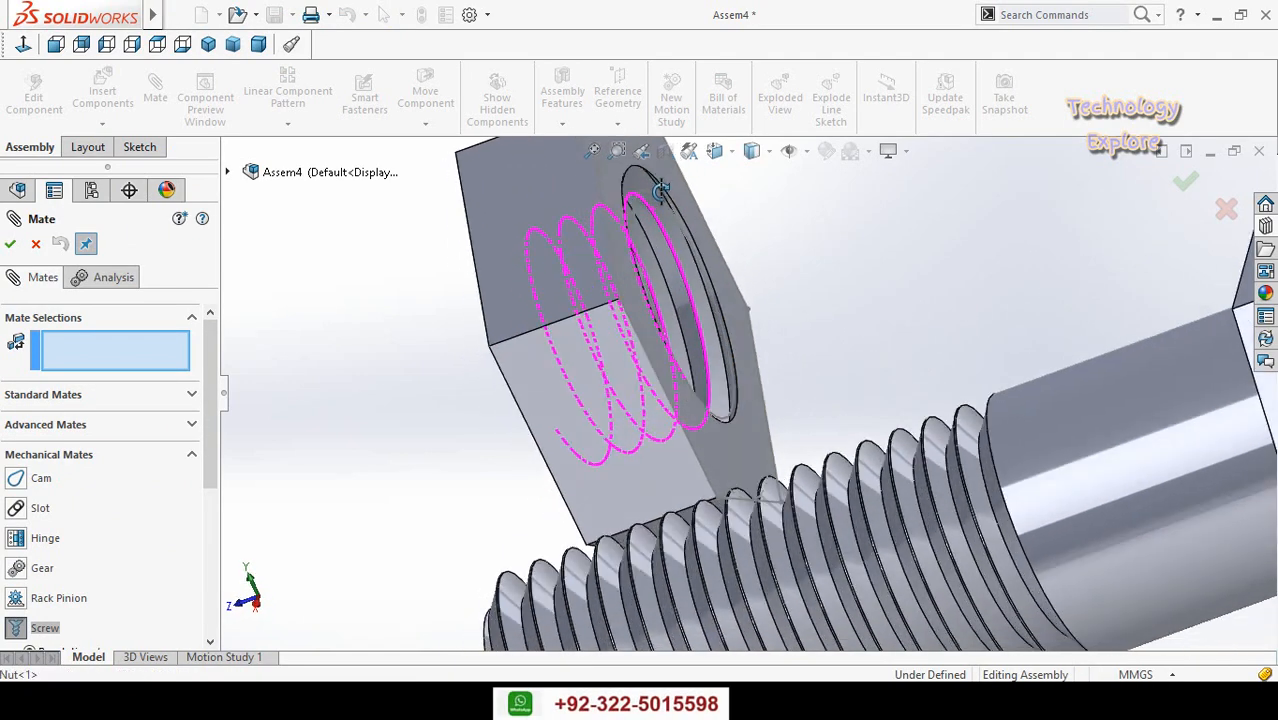
pyautogui.scroll(-4, 605, 245)
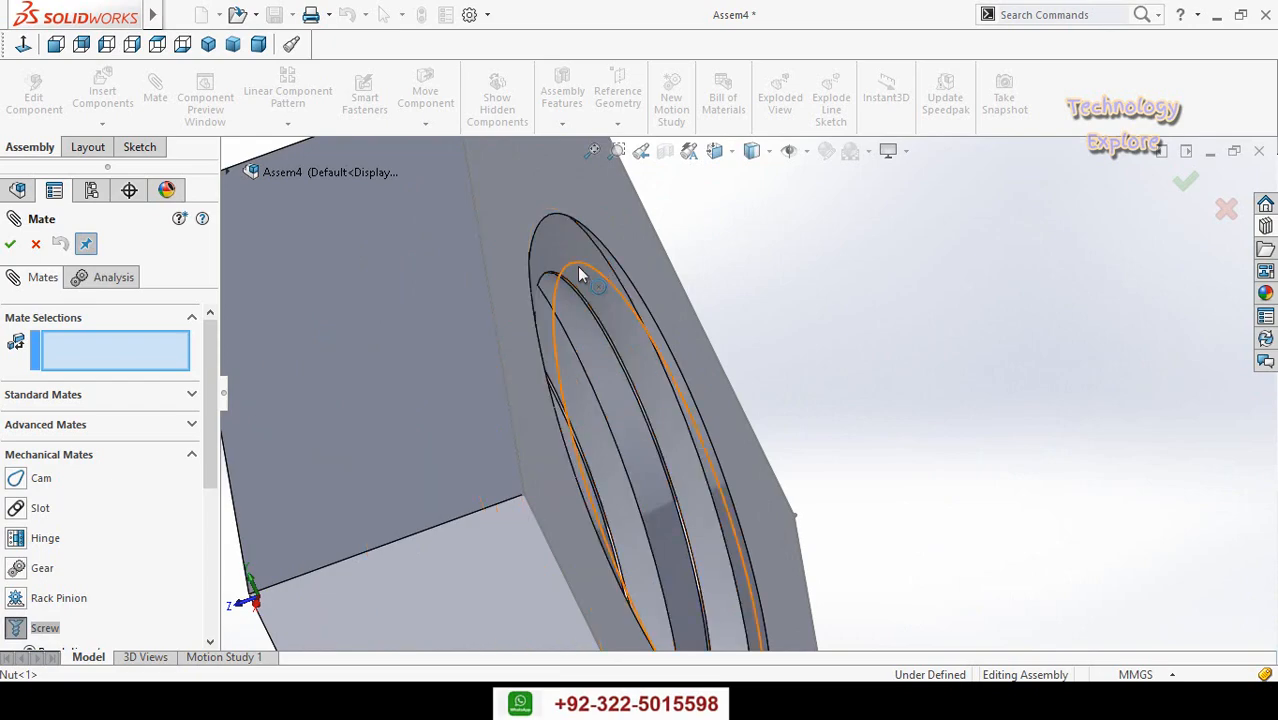
pyautogui.click(577, 266)
pyautogui.scroll(8, 690, 300)
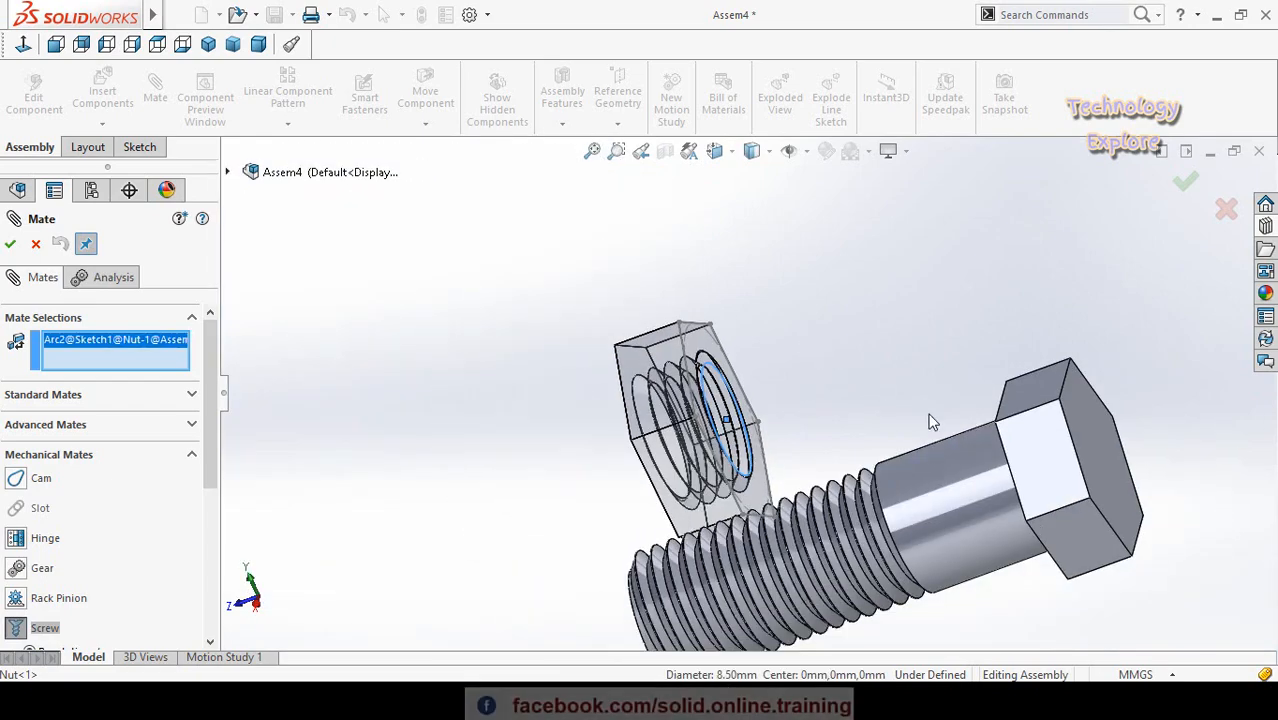
pyautogui.moveTo(1008, 462); pyautogui.dragTo(962, 543, button='middle')
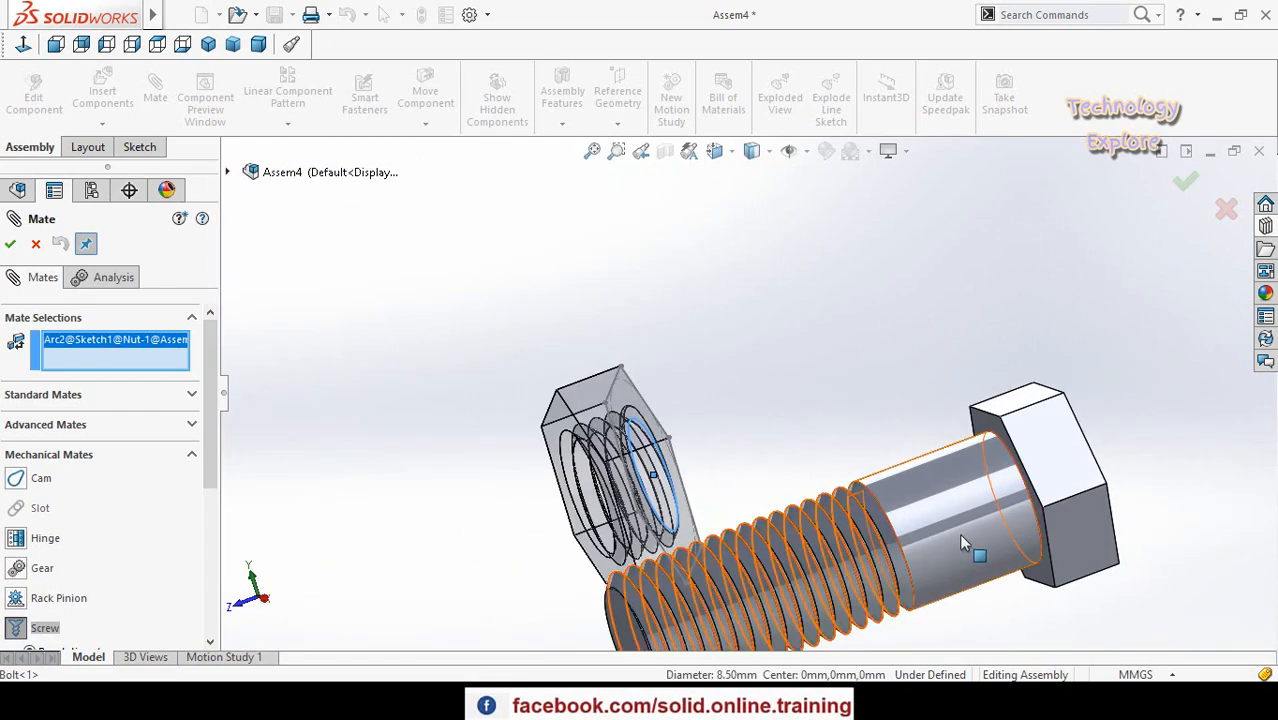
pyautogui.scroll(2, 960, 523)
pyautogui.scroll(-3, 899, 528)
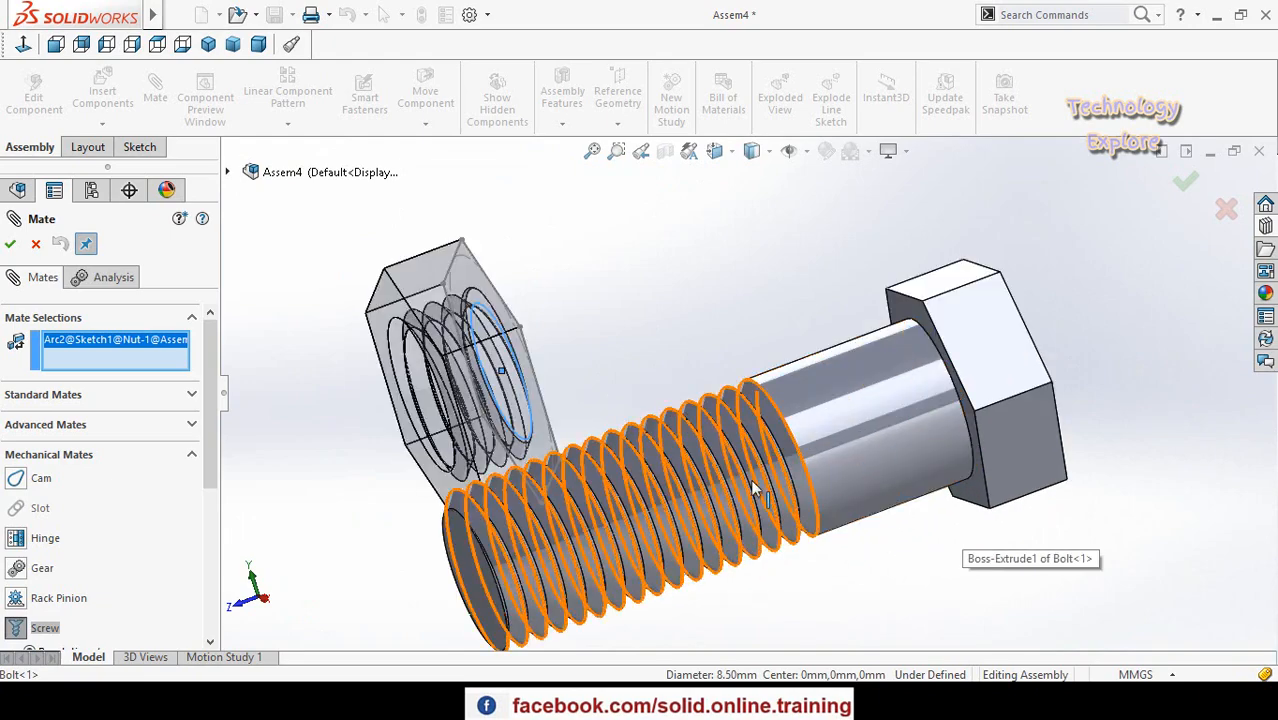
pyautogui.press('Escape')
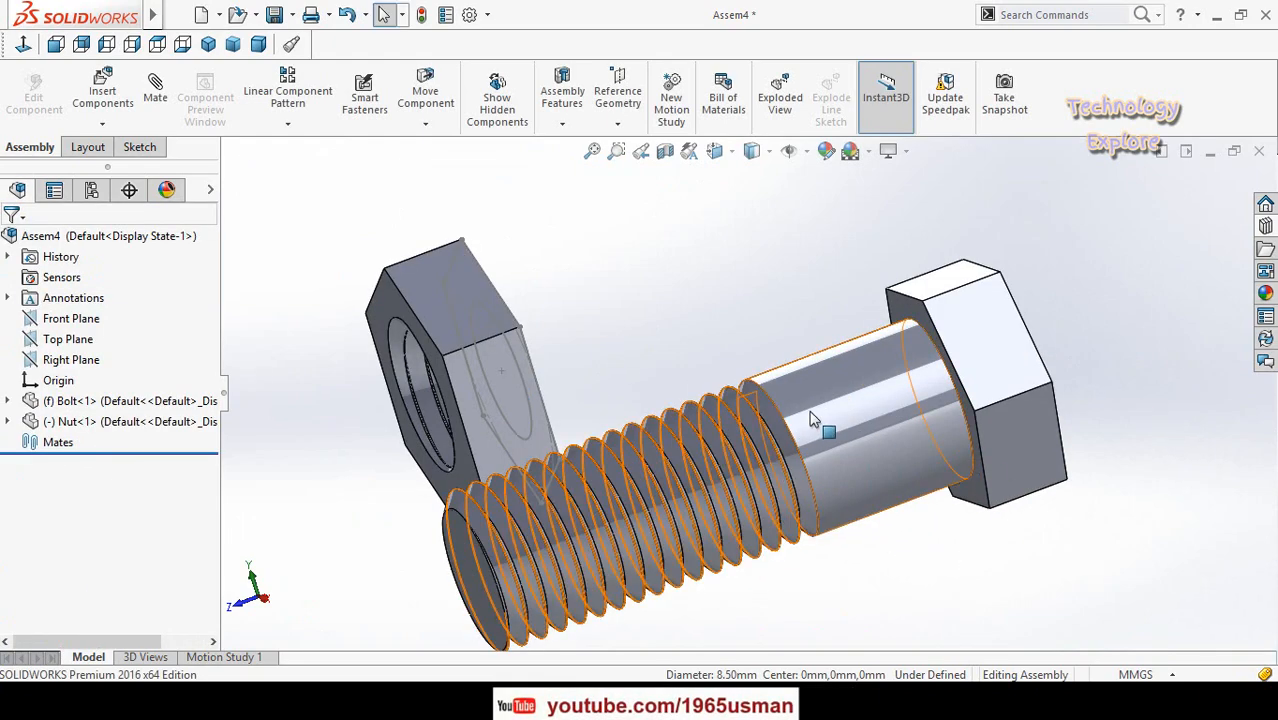
# In the Bolt part, create a reference axis from the cylindrical shank face and return to the Assem4 assembly
pyautogui.scroll(3, 788, 478)
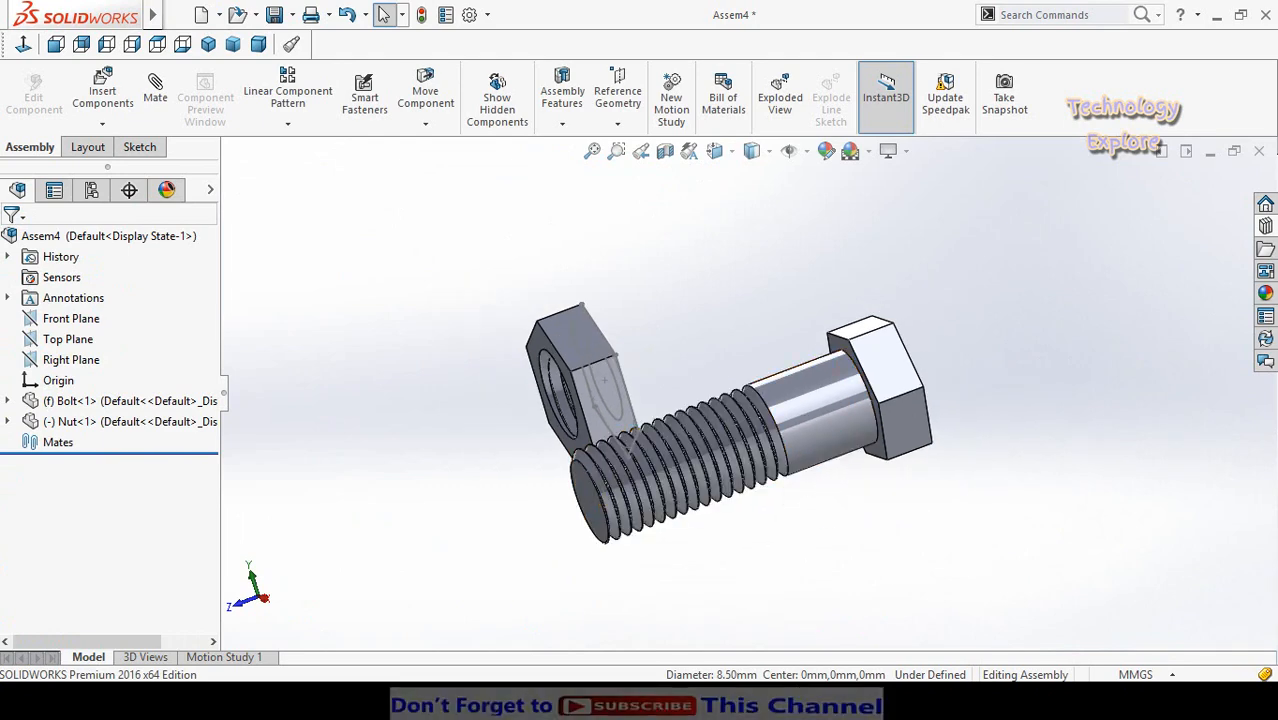
pyautogui.moveTo(693, 615)
pyautogui.click(802, 605)
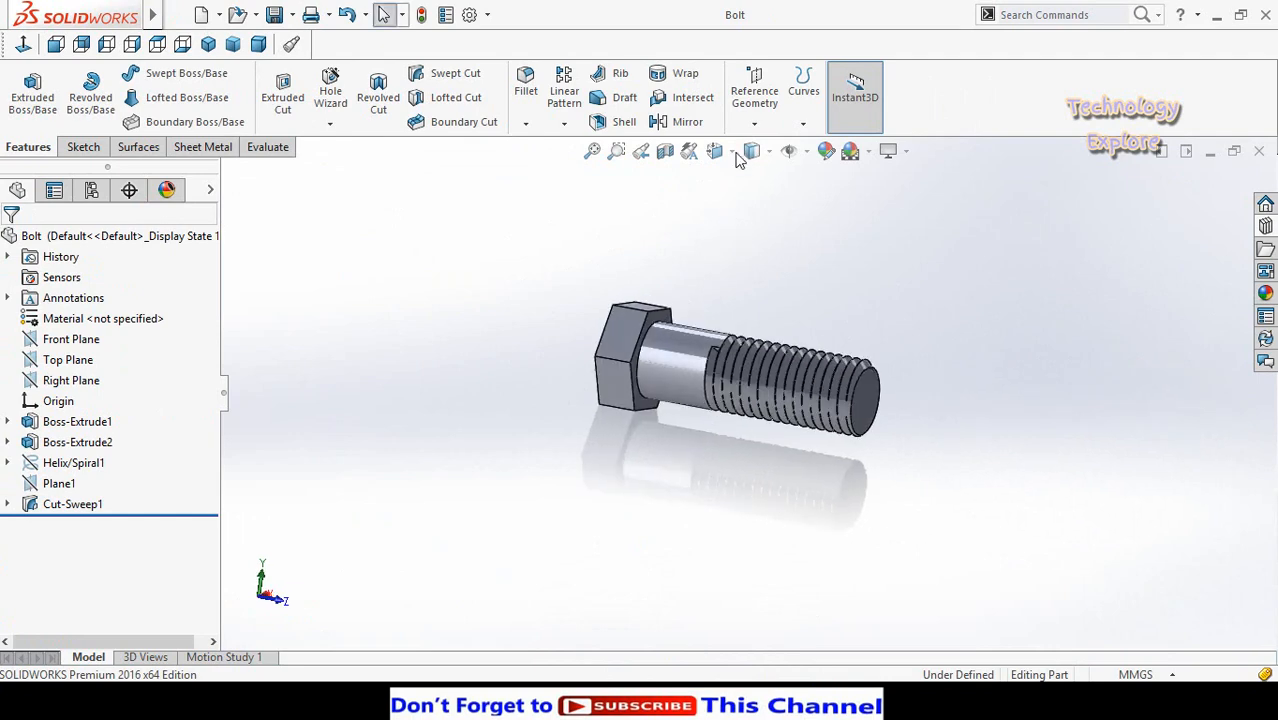
pyautogui.click(755, 120)
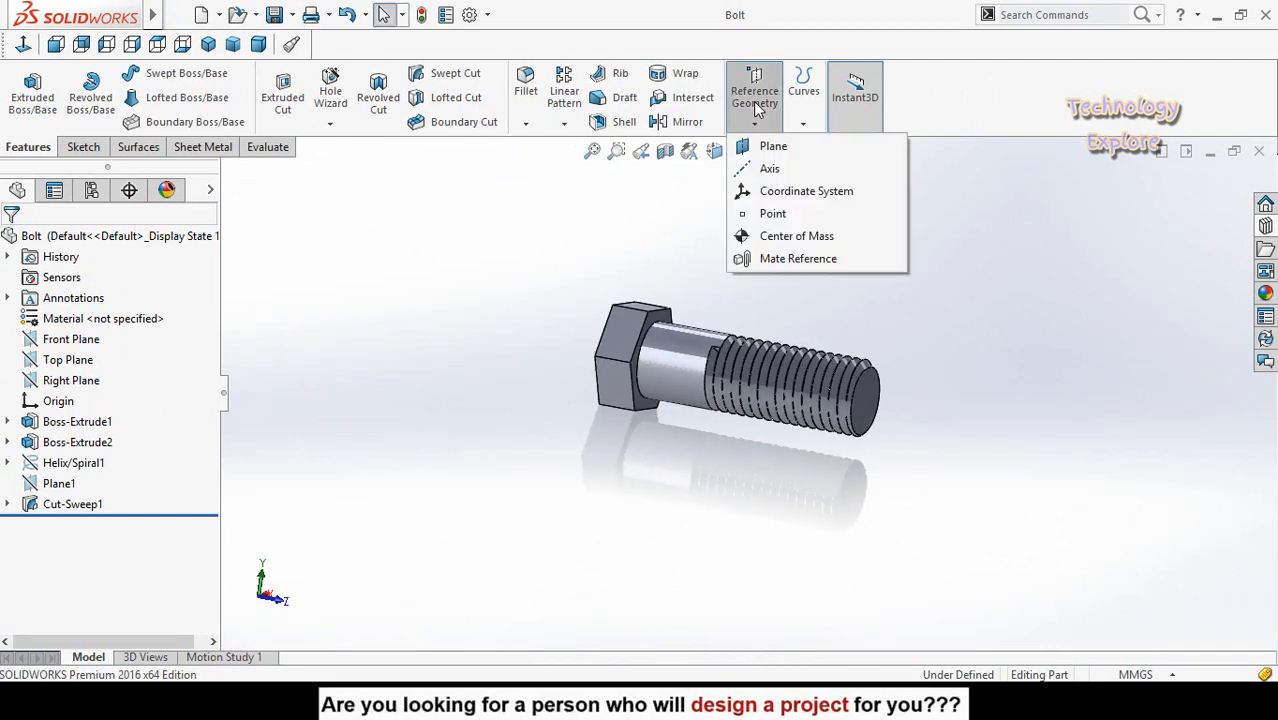
pyautogui.click(766, 169)
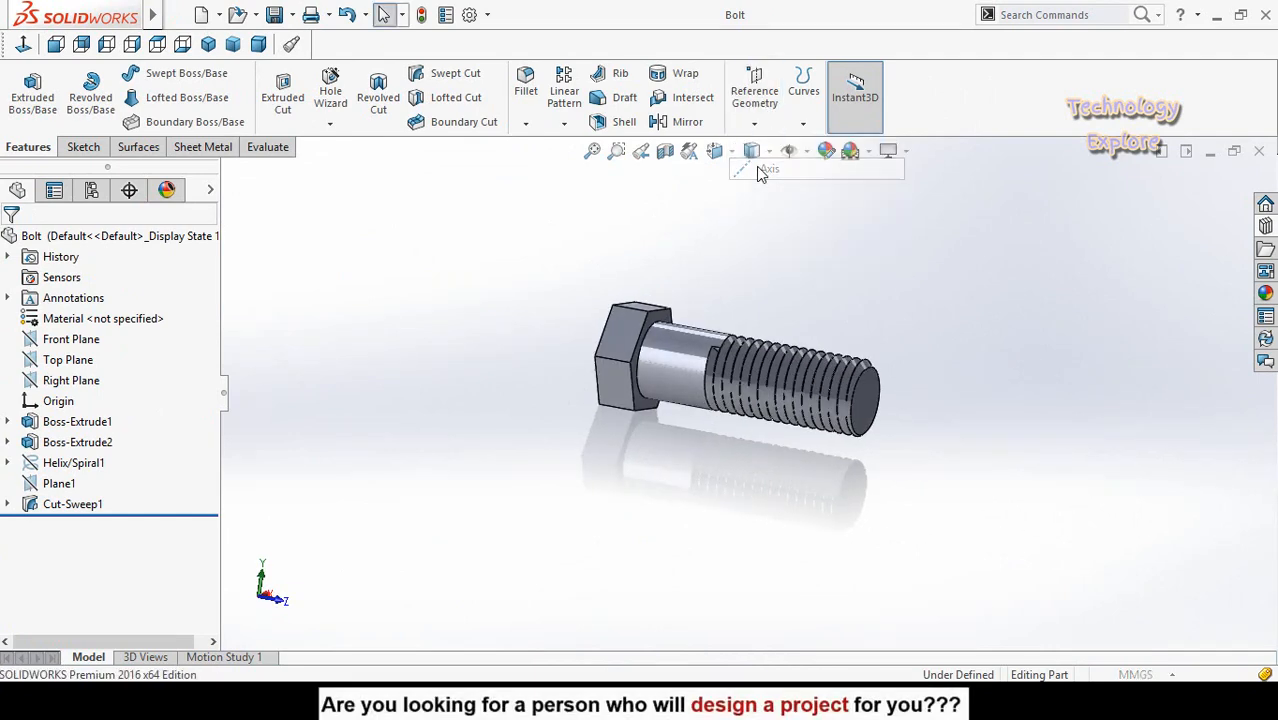
pyautogui.scroll(-3, 650, 370)
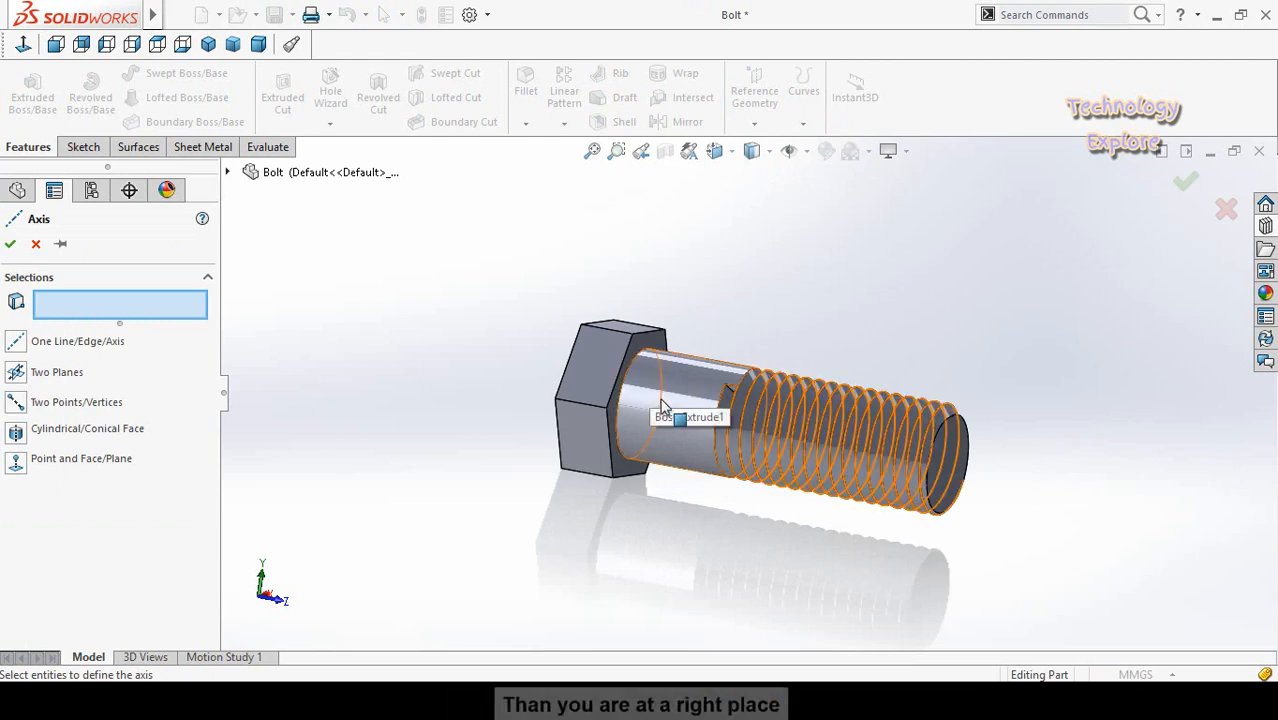
pyautogui.click(656, 412)
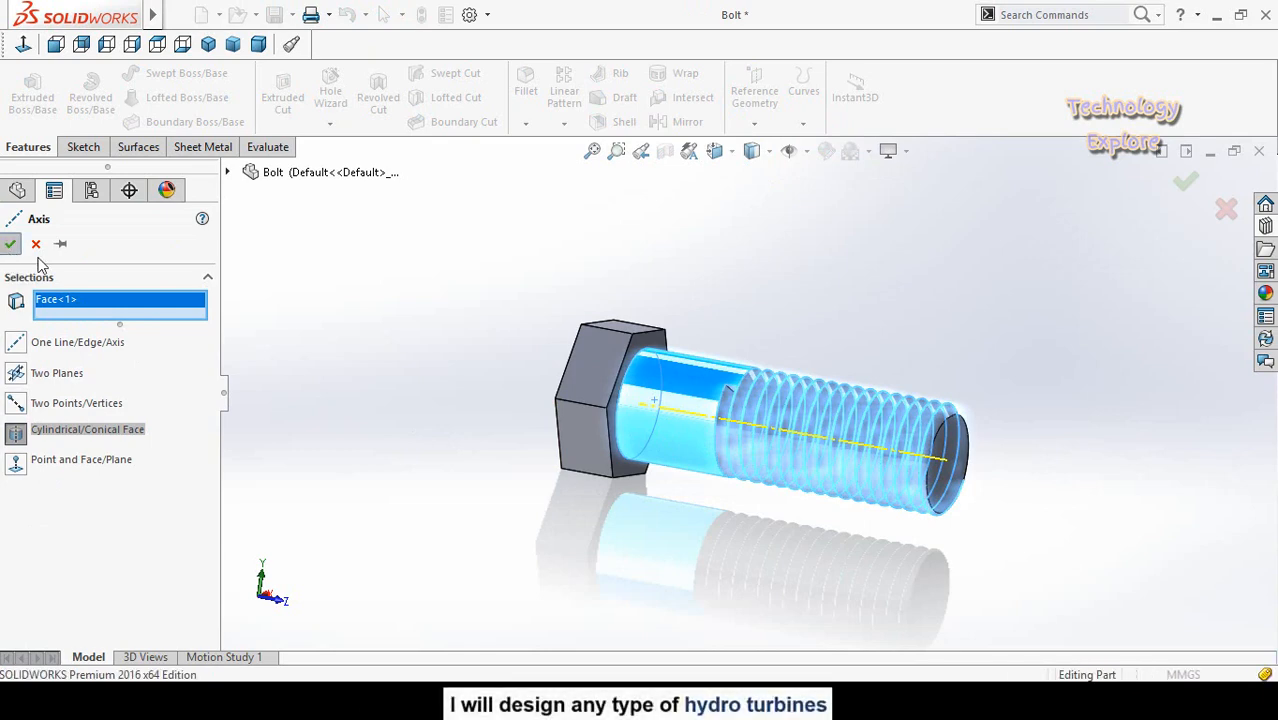
pyautogui.click(10, 244)
pyautogui.scroll(3, 458, 545)
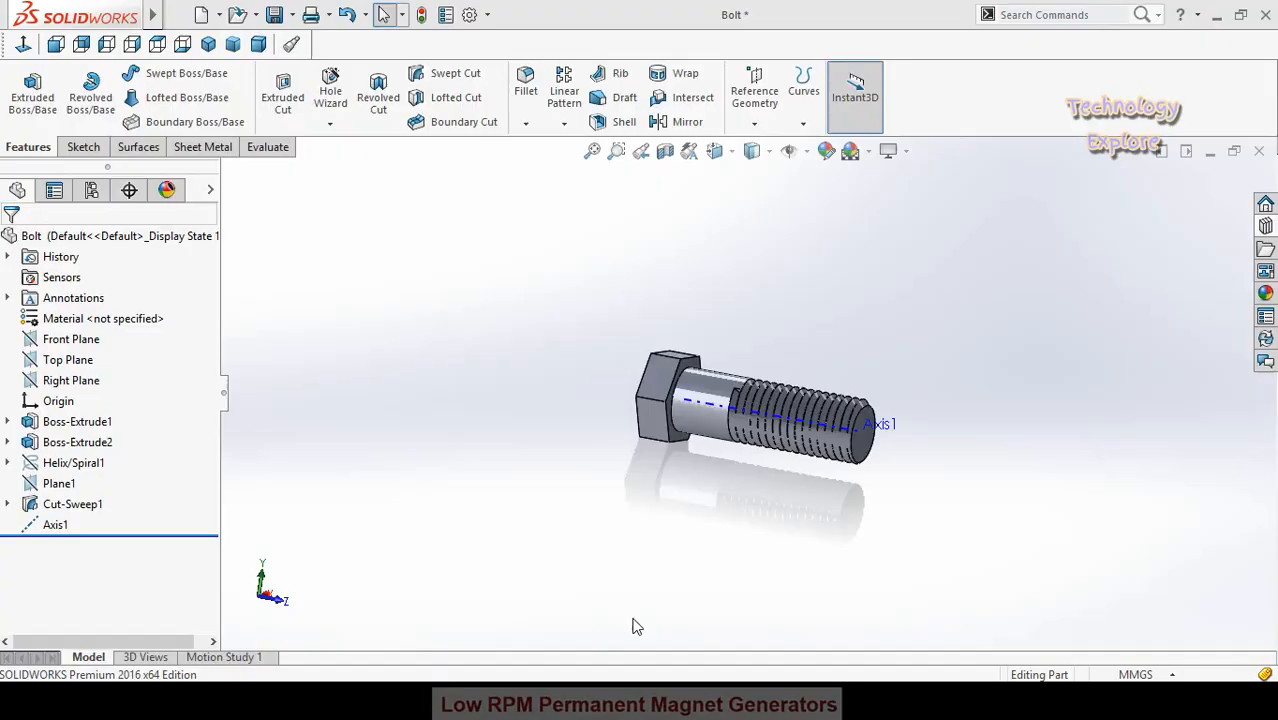
pyautogui.moveTo(803, 700)
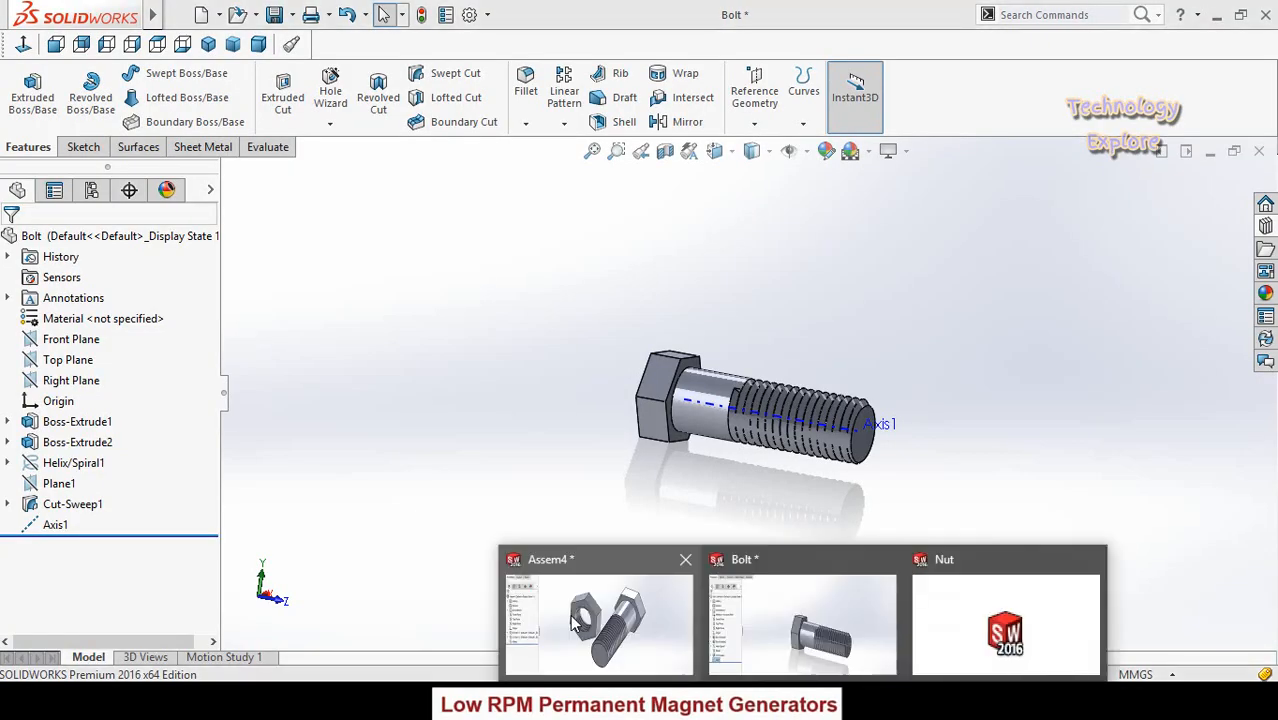
pyautogui.click(570, 615)
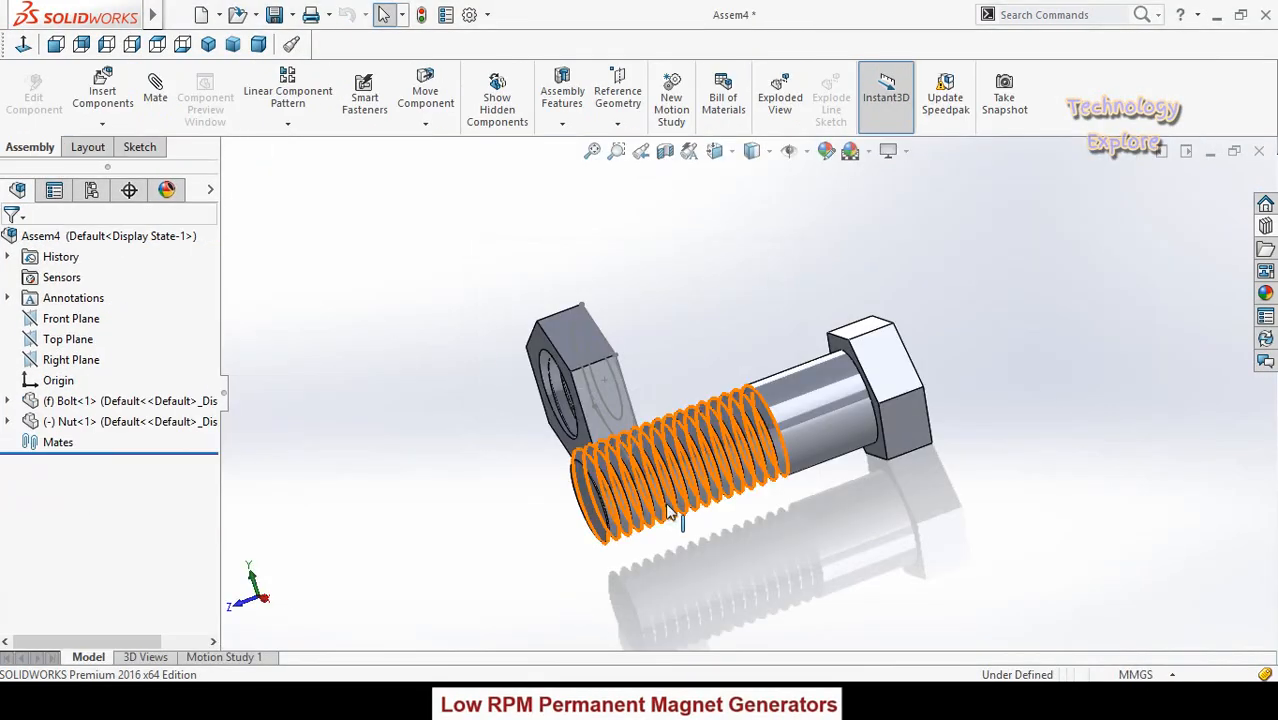
# Turn on the display of axes in the assembly so the bolt's reference axis can be selected
pyautogui.moveTo(790, 410); pyautogui.dragTo(815, 427, button='middle')
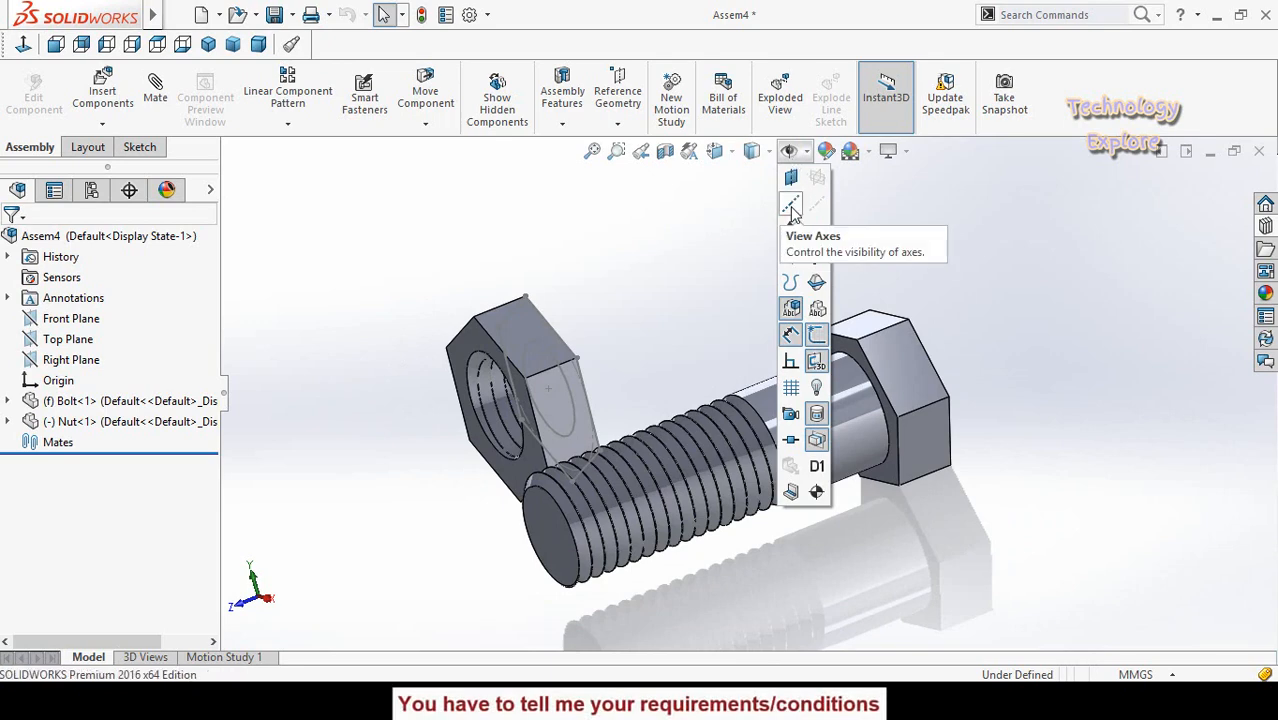
pyautogui.click(791, 206)
pyautogui.click(668, 257)
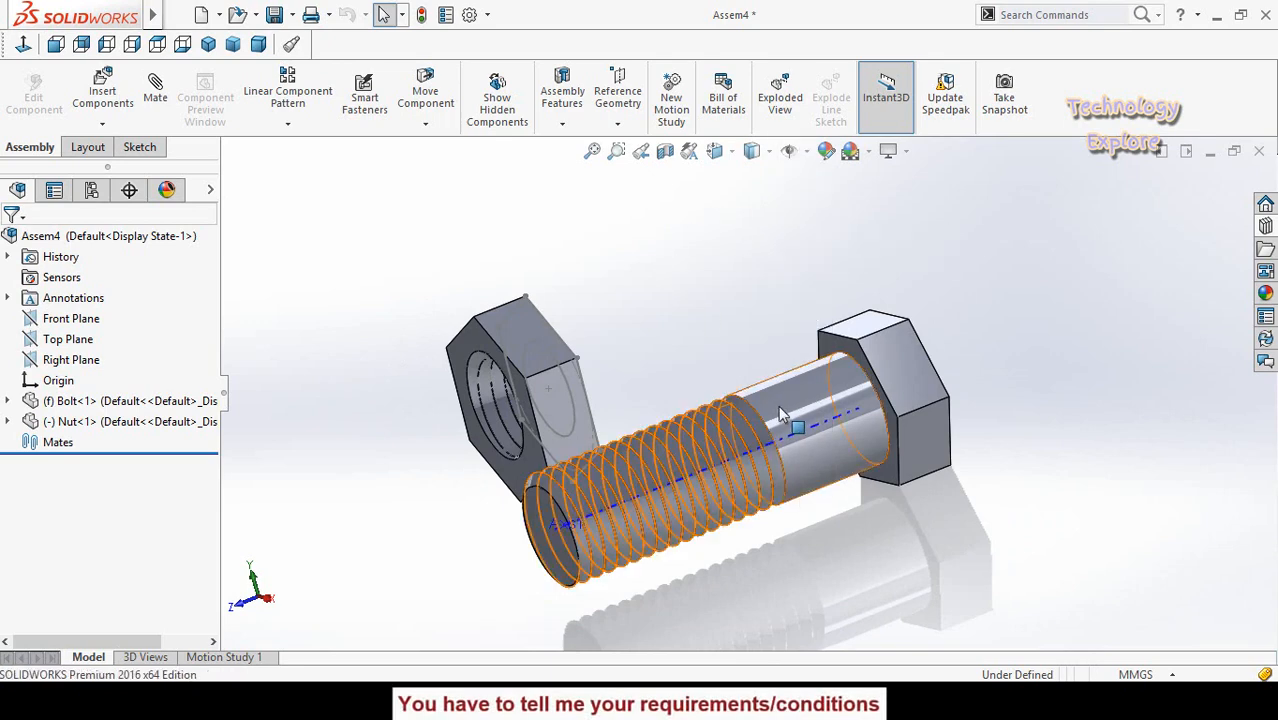
# Start a Screw mechanical mate and select the bolt's reference axis as the first mate entity
pyautogui.scroll(2, 783, 410)
pyautogui.moveTo(730, 331); pyautogui.dragTo(733, 416, button='middle')
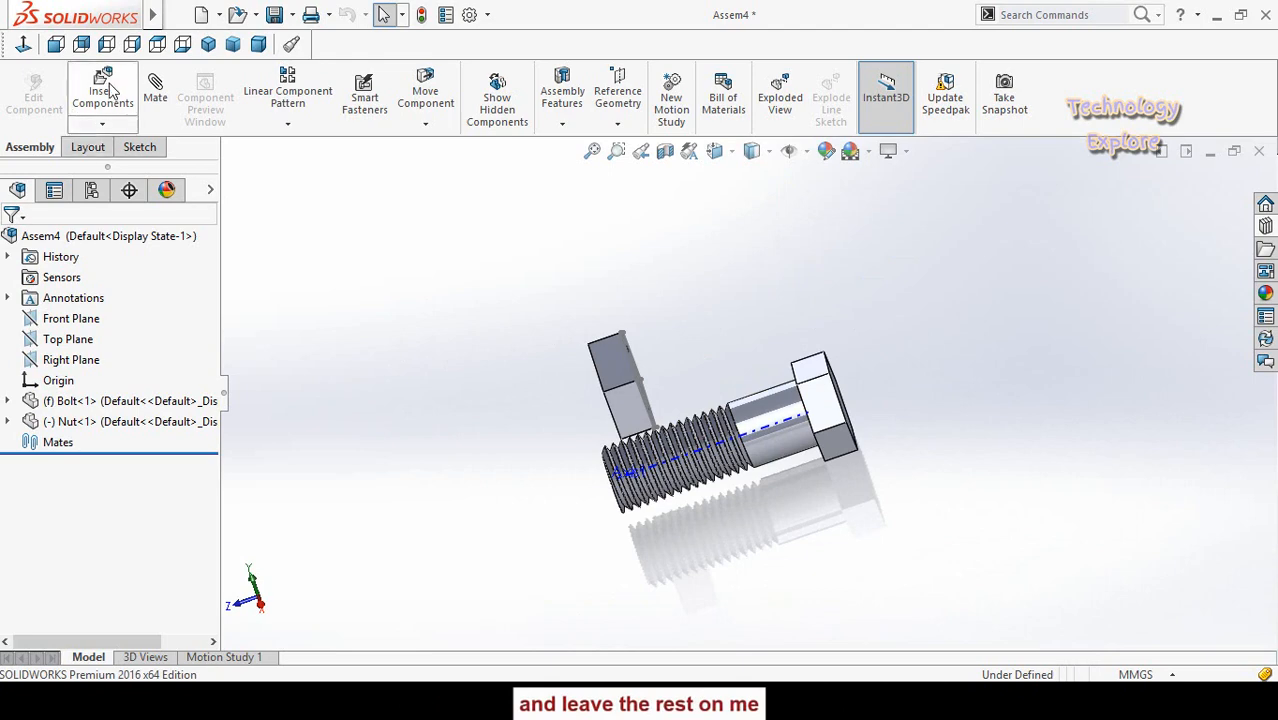
pyautogui.click(155, 88)
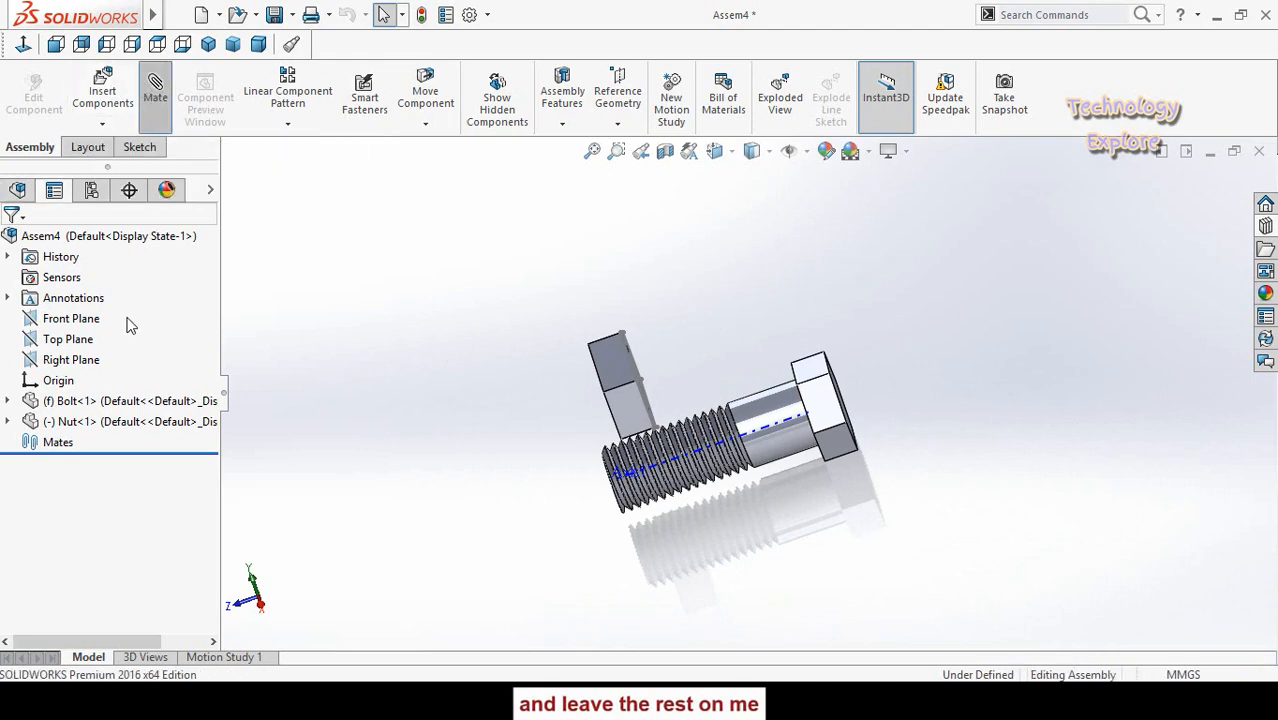
pyautogui.scroll(-4, 15, 455)
pyautogui.click(46, 484)
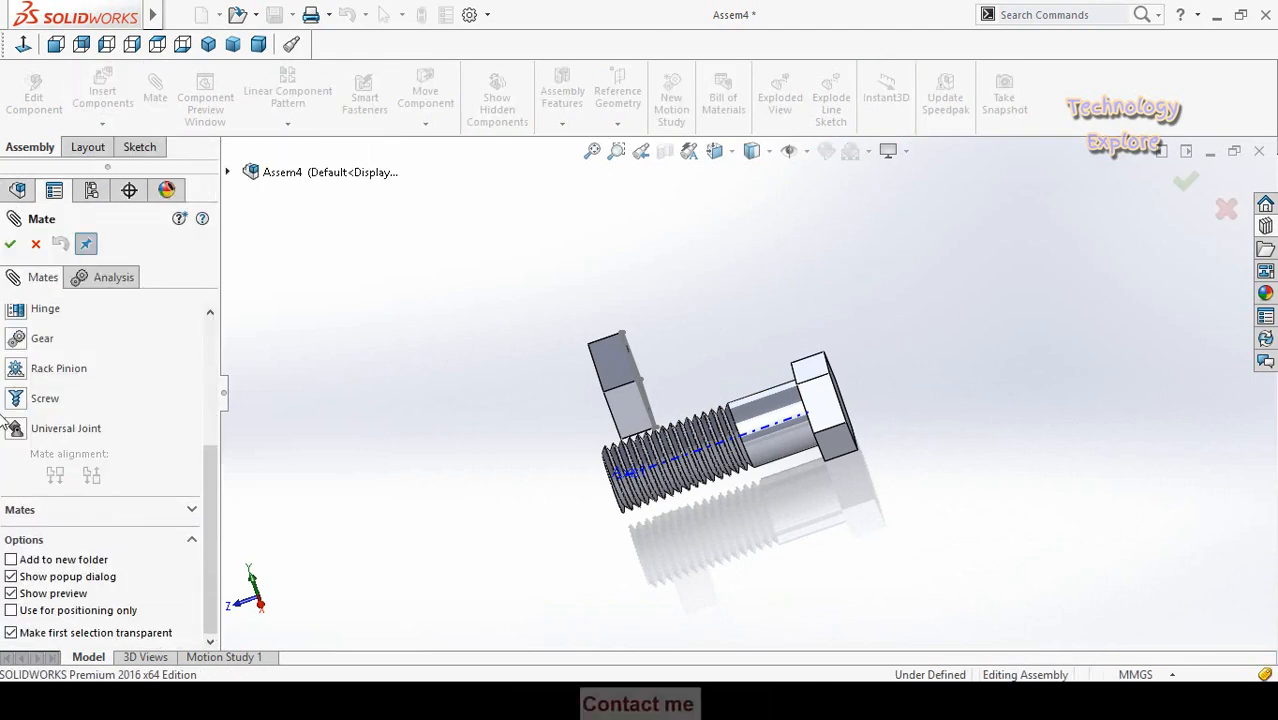
pyautogui.click(14, 398)
pyautogui.scroll(-3, 740, 390)
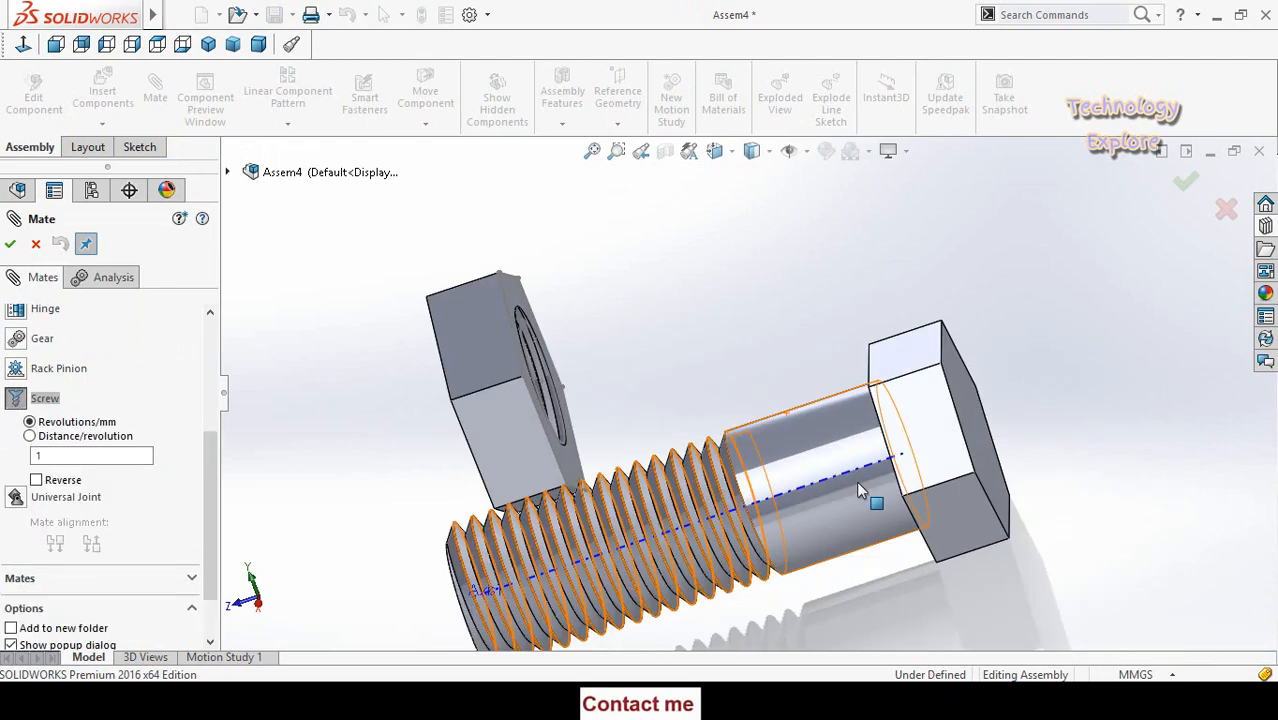
pyautogui.click(868, 486)
pyautogui.click(833, 472)
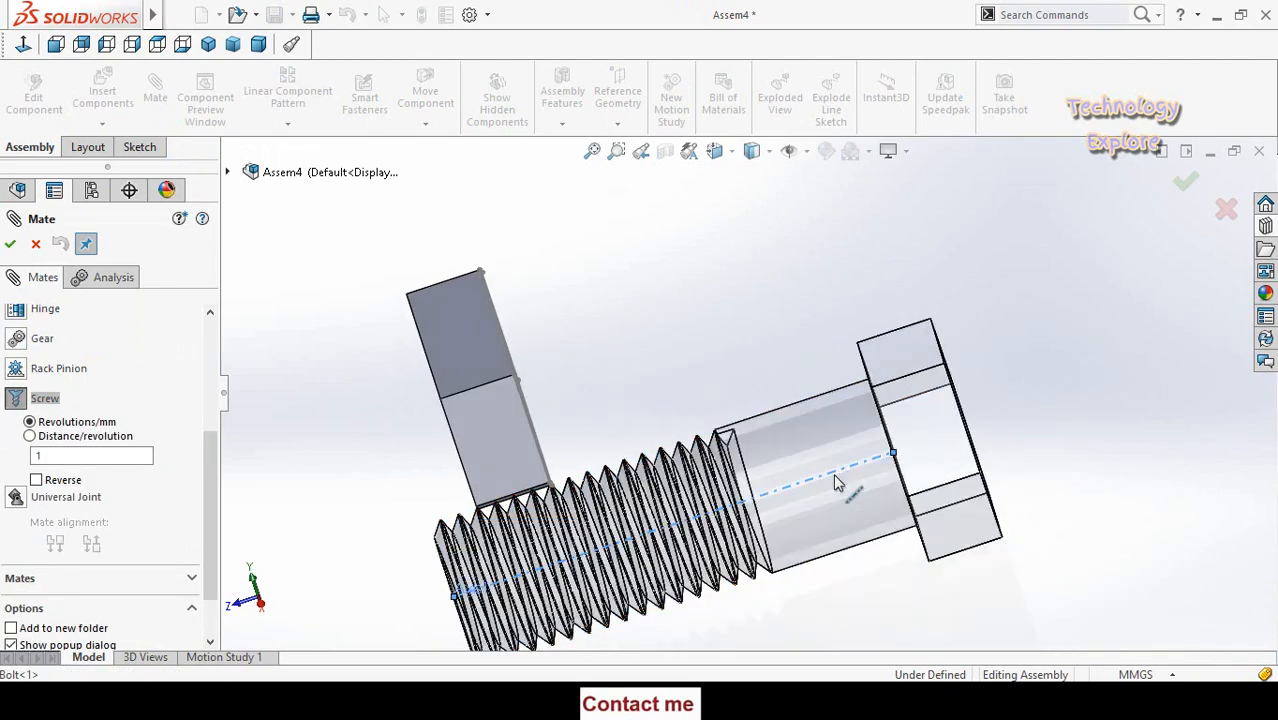
# Select the circular edge of the nut's threaded hole as the second entity of the screw mate
pyautogui.scroll(-1, 592, 346)
pyautogui.moveTo(592, 346); pyautogui.dragTo(531, 322, button='middle')
pyautogui.scroll(-3, 531, 322)
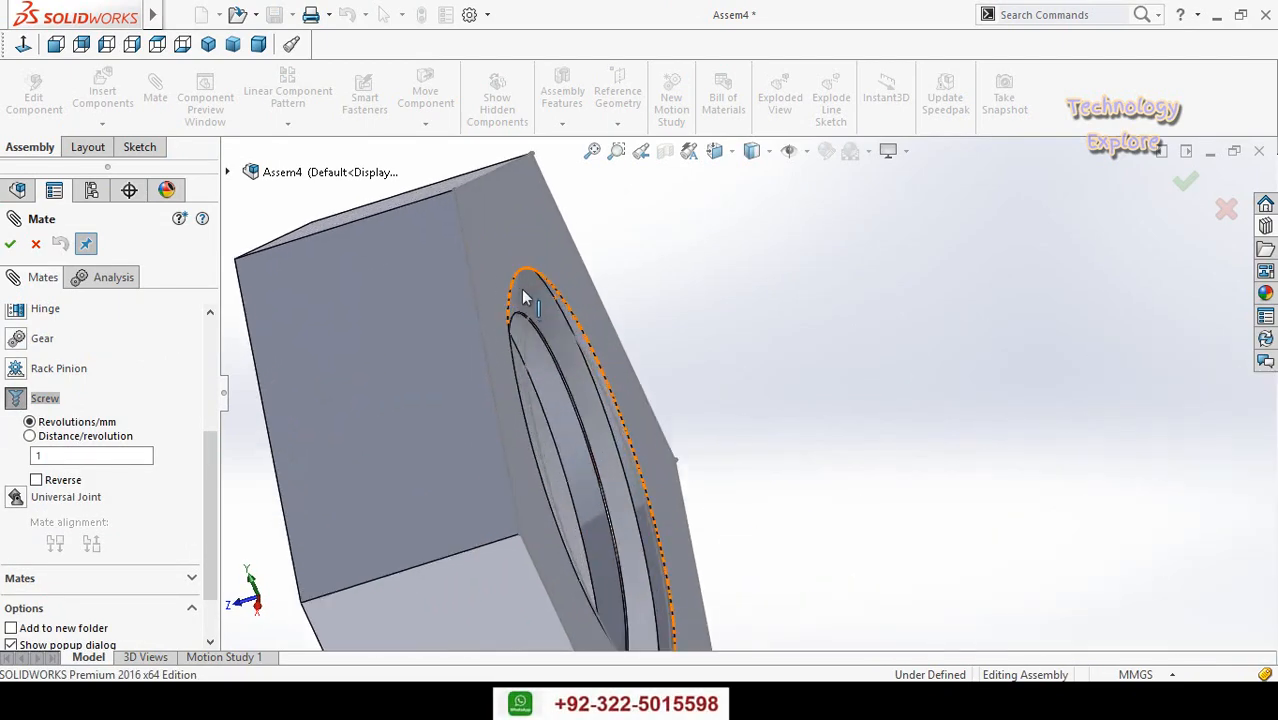
pyautogui.click(534, 318)
pyautogui.scroll(6, 762, 359)
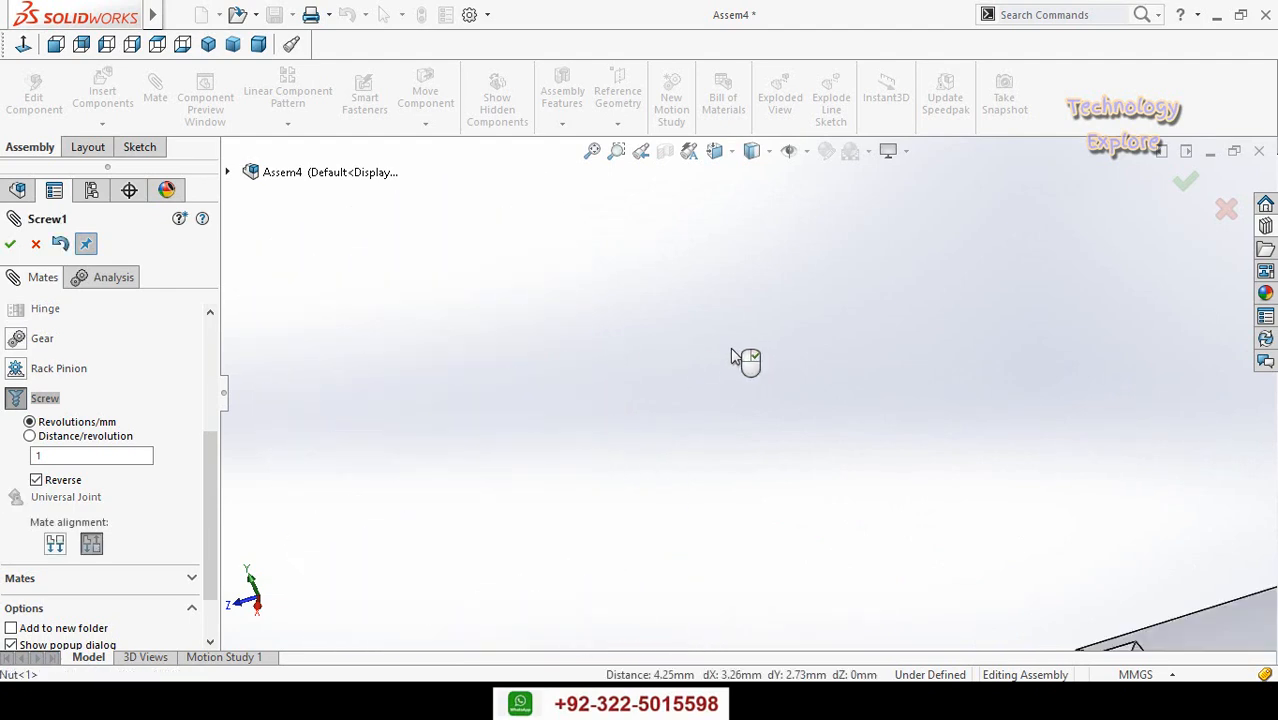
pyautogui.moveTo(737, 357); pyautogui.dragTo(765, 300, button='middle')
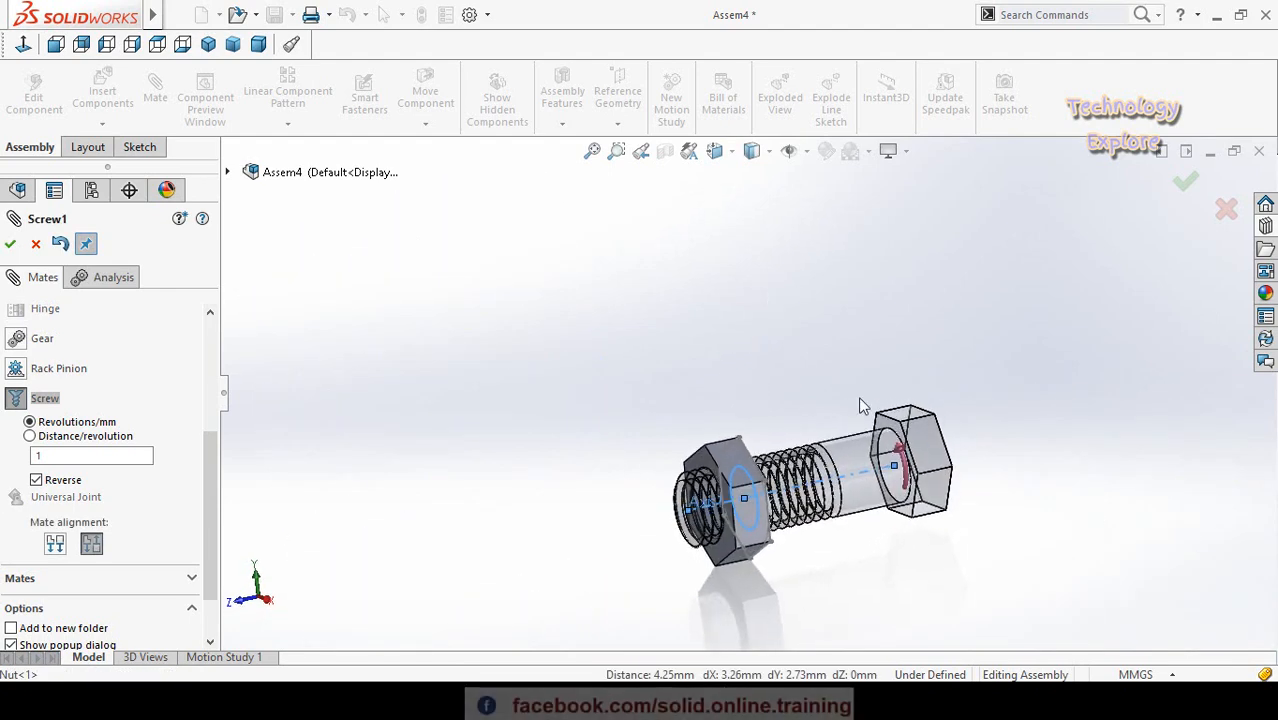
pyautogui.scroll(-3, 870, 480)
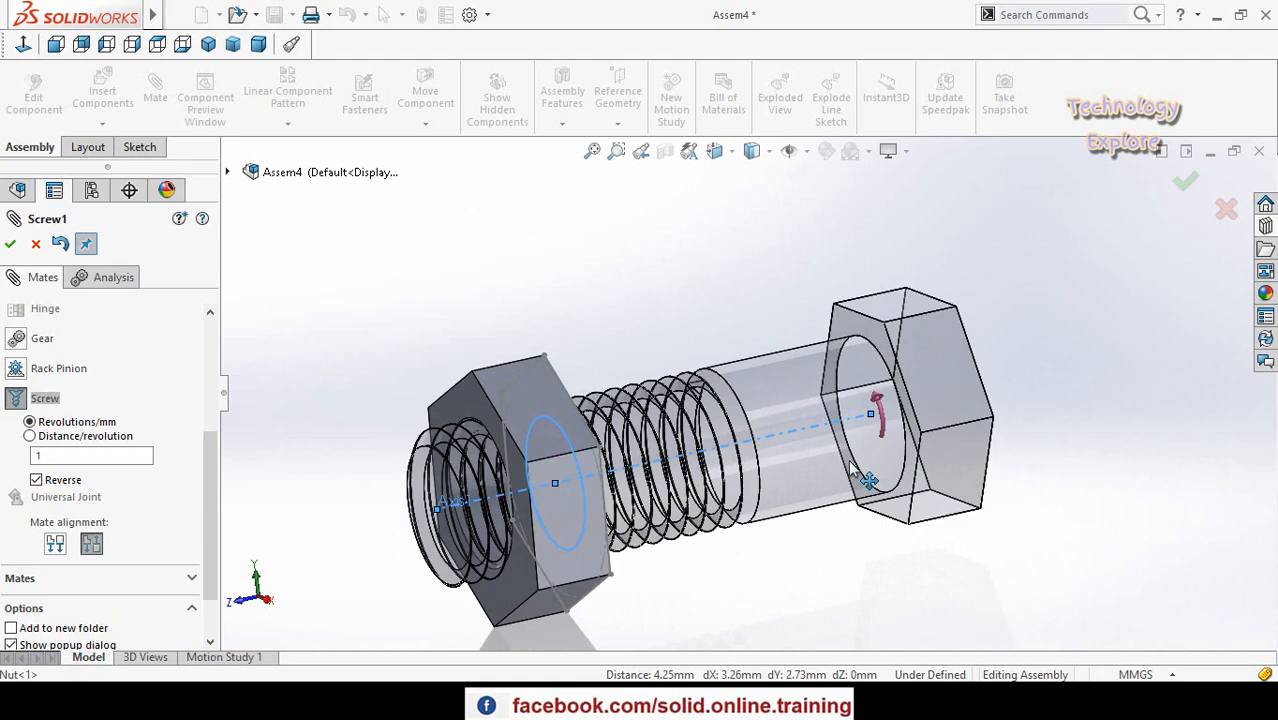
# Set the screw mate to Distance/revolution with a value of 1.25 mm, accept it and close the Mate command
pyautogui.scroll(-2, 210, 507)
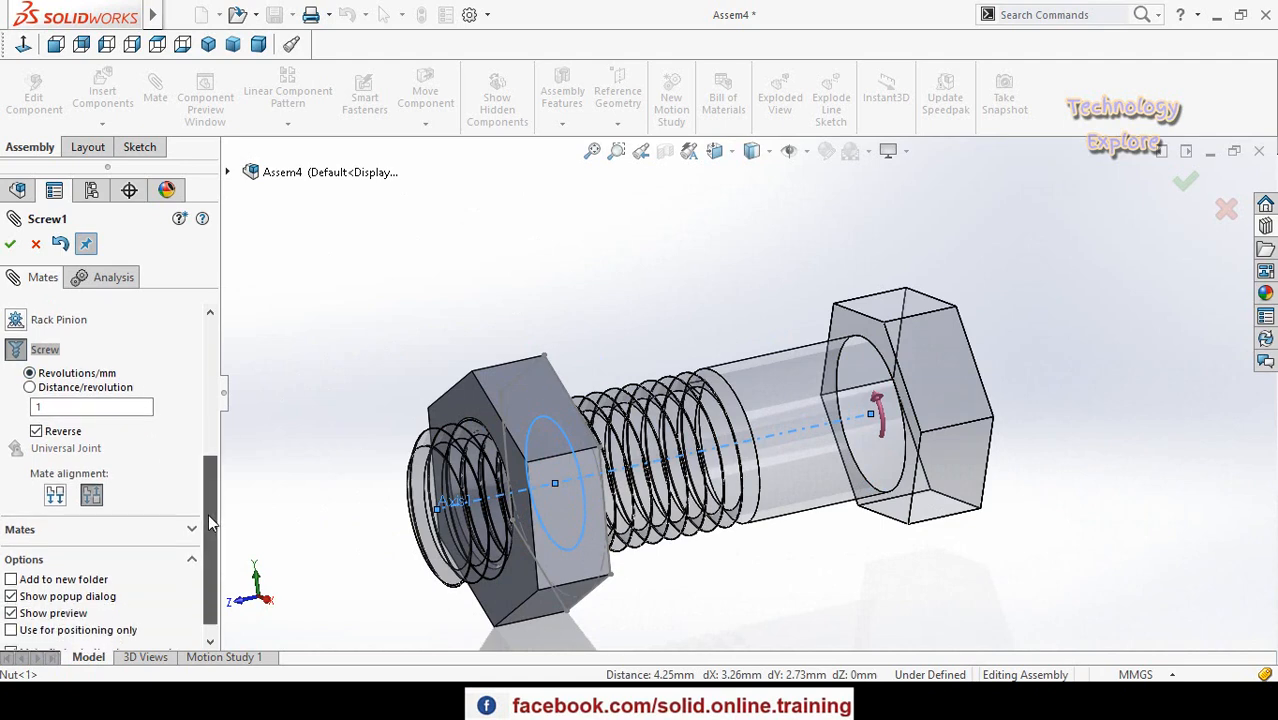
pyautogui.scroll(2, 206, 505)
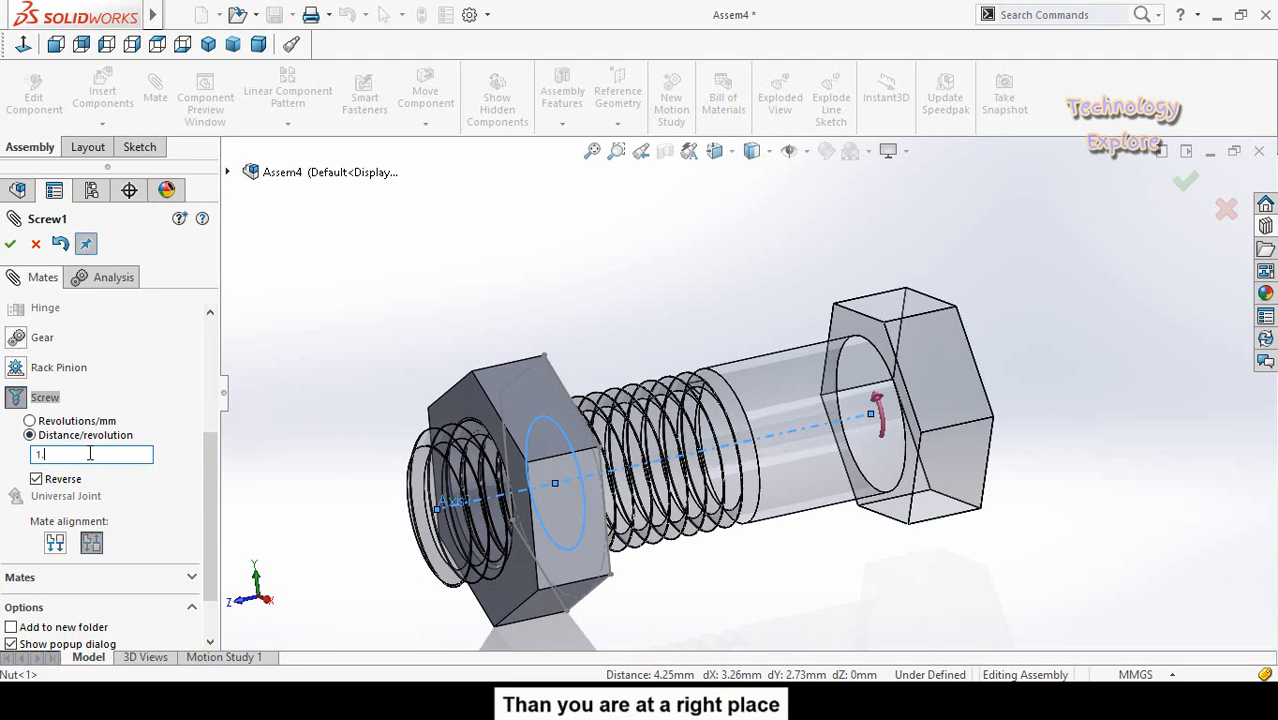
pyautogui.write('25mm')
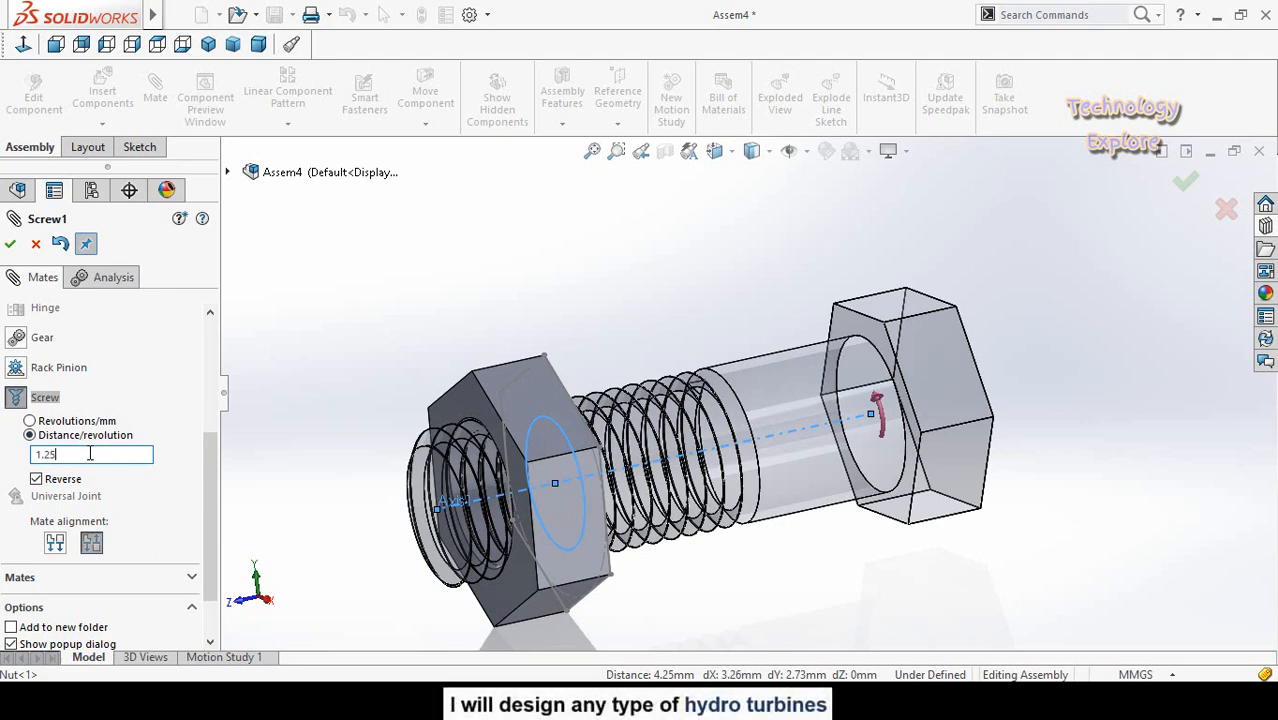
pyautogui.click(10, 244)
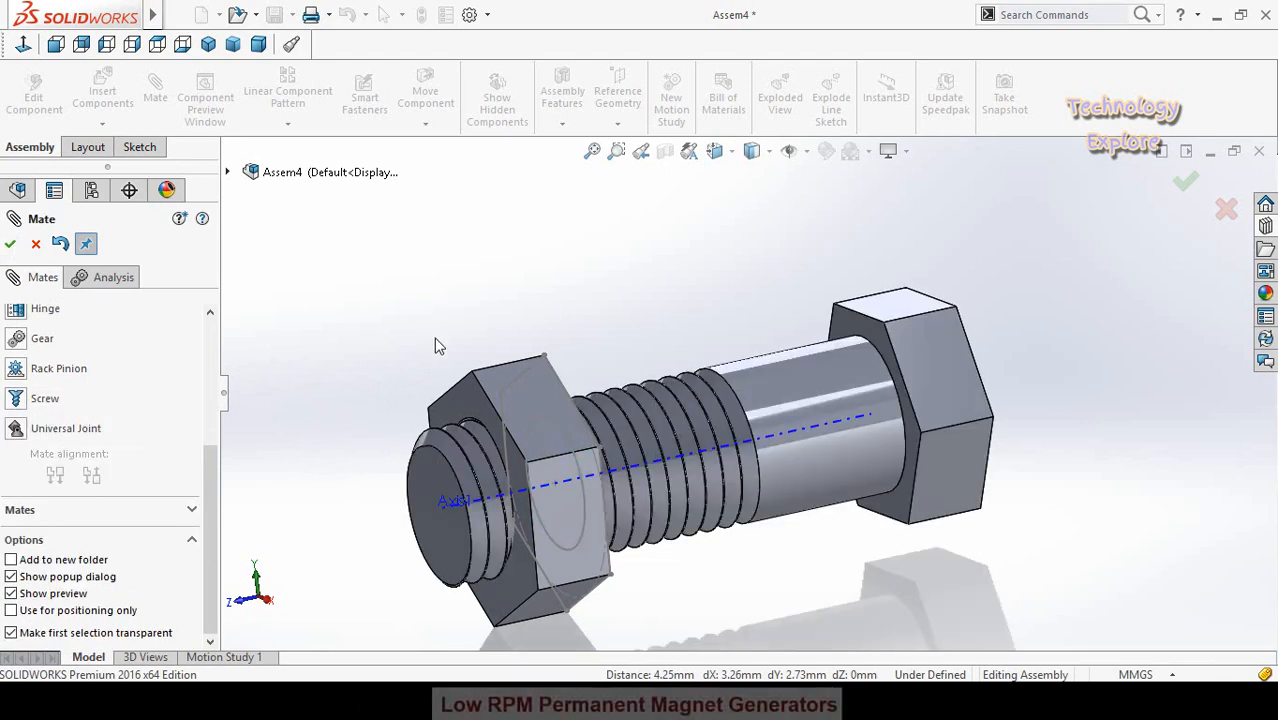
pyautogui.scroll(2, 434, 337)
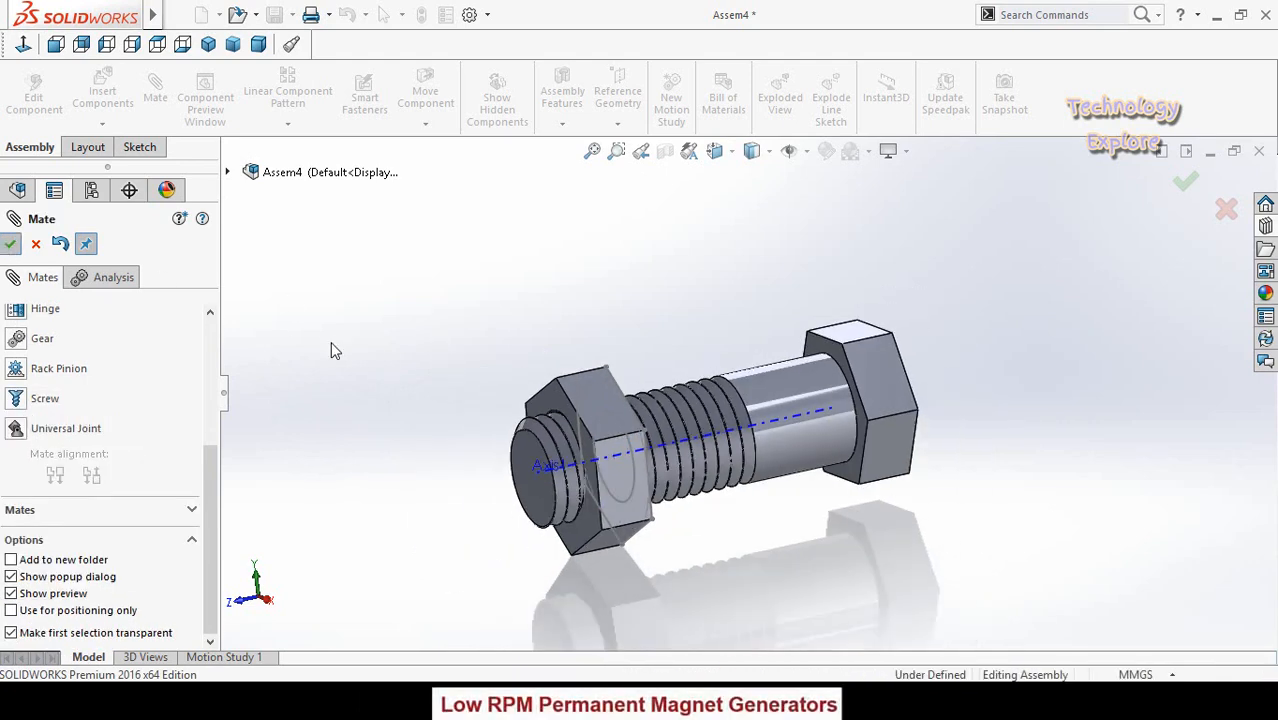
pyautogui.press('Escape')
# Hide the bolt's reference axis and the nut's sketch in the assembly view
pyautogui.moveTo(330, 341); pyautogui.dragTo(372, 450, button='middle')
pyautogui.scroll(1, 372, 450)
pyautogui.scroll(-3, 762, 408)
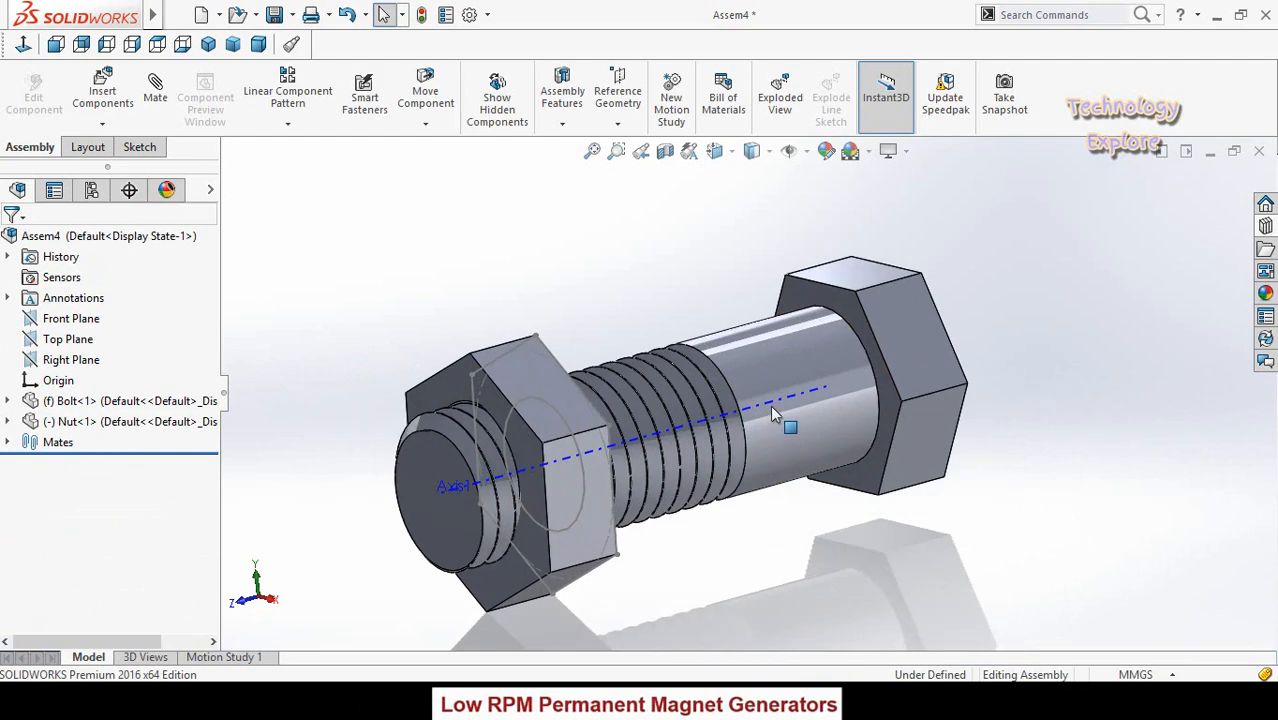
pyautogui.click(772, 408)
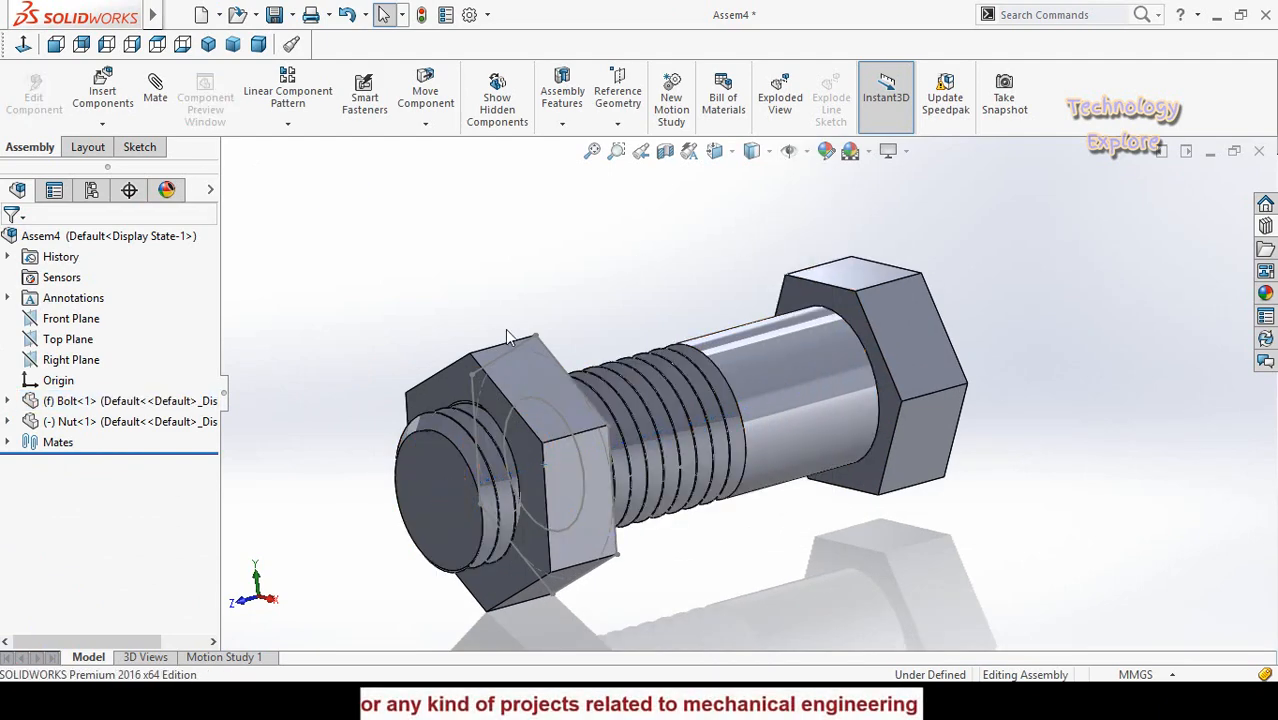
pyautogui.click(525, 357)
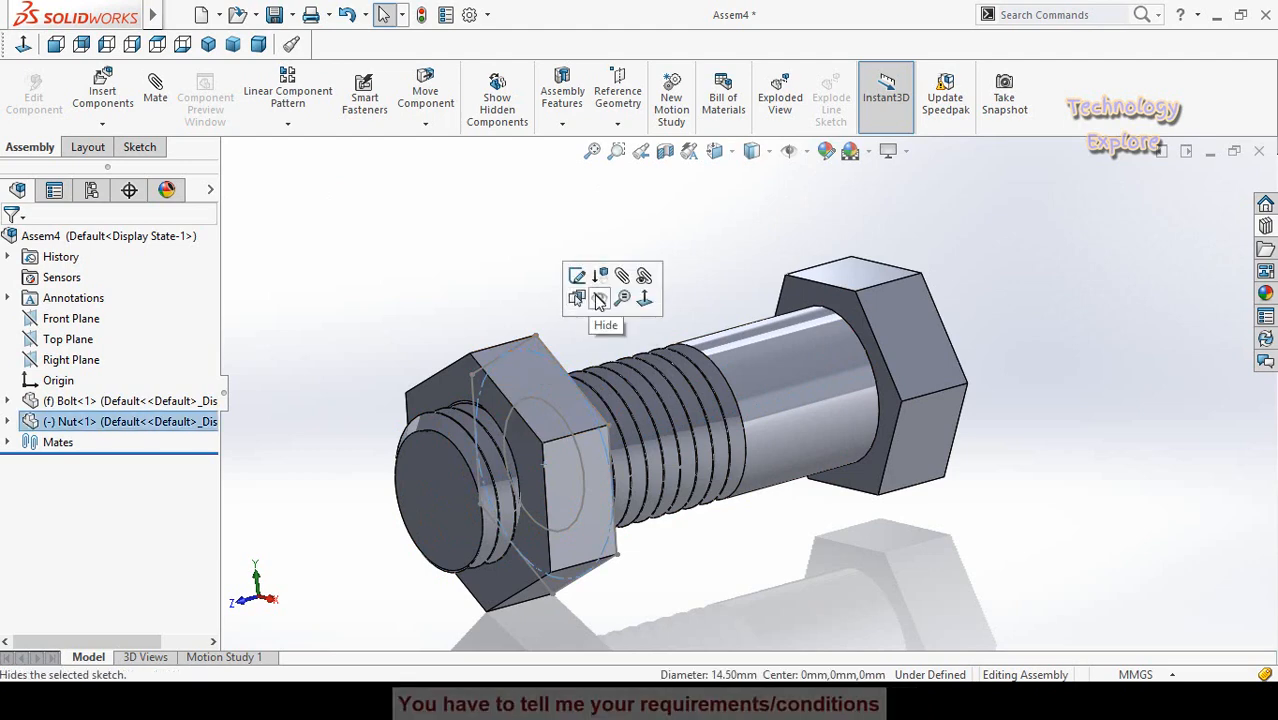
pyautogui.click(492, 284)
pyautogui.moveTo(425, 345); pyautogui.dragTo(382, 329, button='middle')
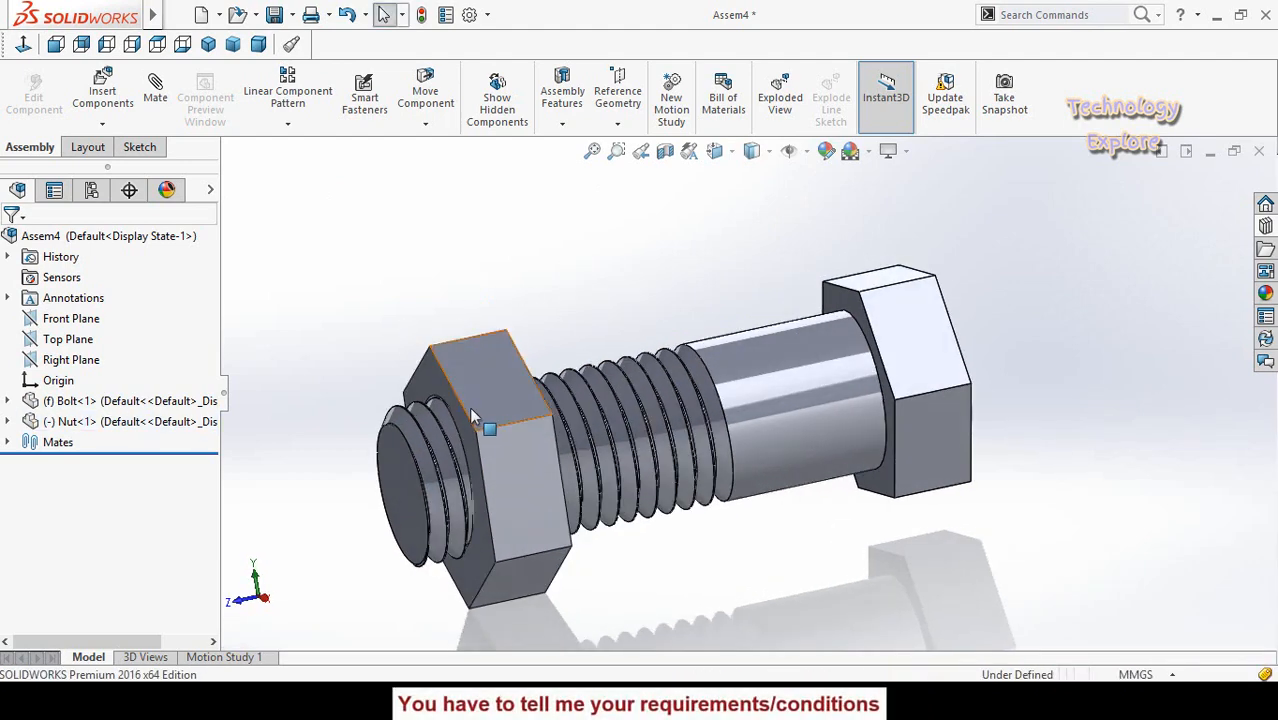
# Rotate the nut around the bolt so it travels along the thread, testing the screw mate from both sides
pyautogui.moveTo(512, 443); pyautogui.dragTo(449, 462)
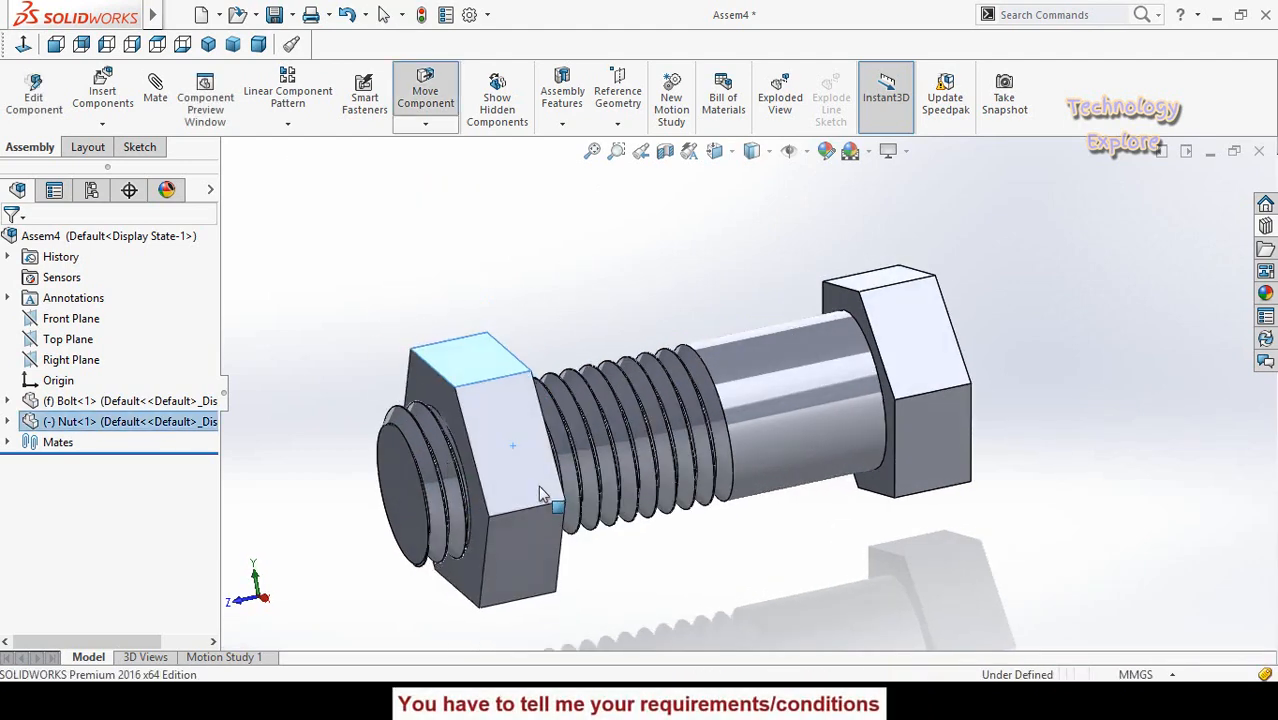
pyautogui.moveTo(540, 488); pyautogui.dragTo(396, 290)
pyautogui.moveTo(353, 601); pyautogui.dragTo(628, 613, button='middle')
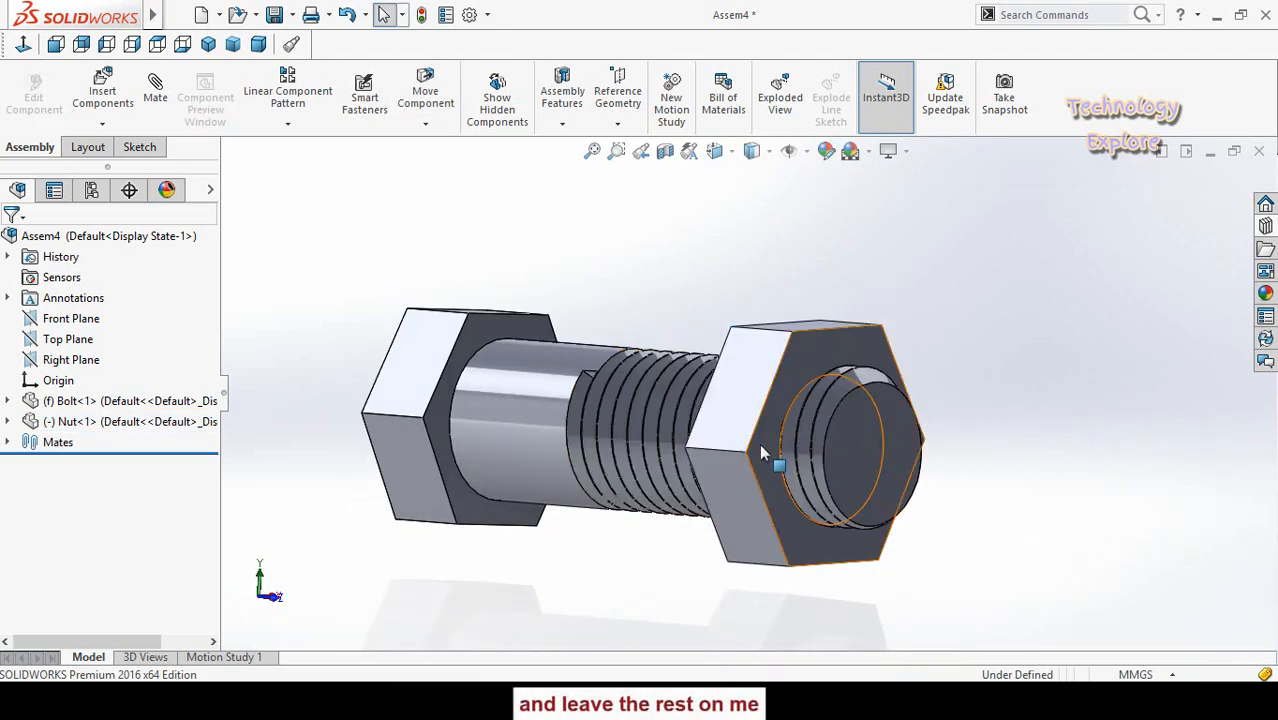
pyautogui.moveTo(760, 452); pyautogui.dragTo(958, 598)
pyautogui.moveTo(980, 487); pyautogui.dragTo(941, 305)
pyautogui.press('Escape')
pyautogui.moveTo(406, 317); pyautogui.dragTo(367, 262, button='middle')
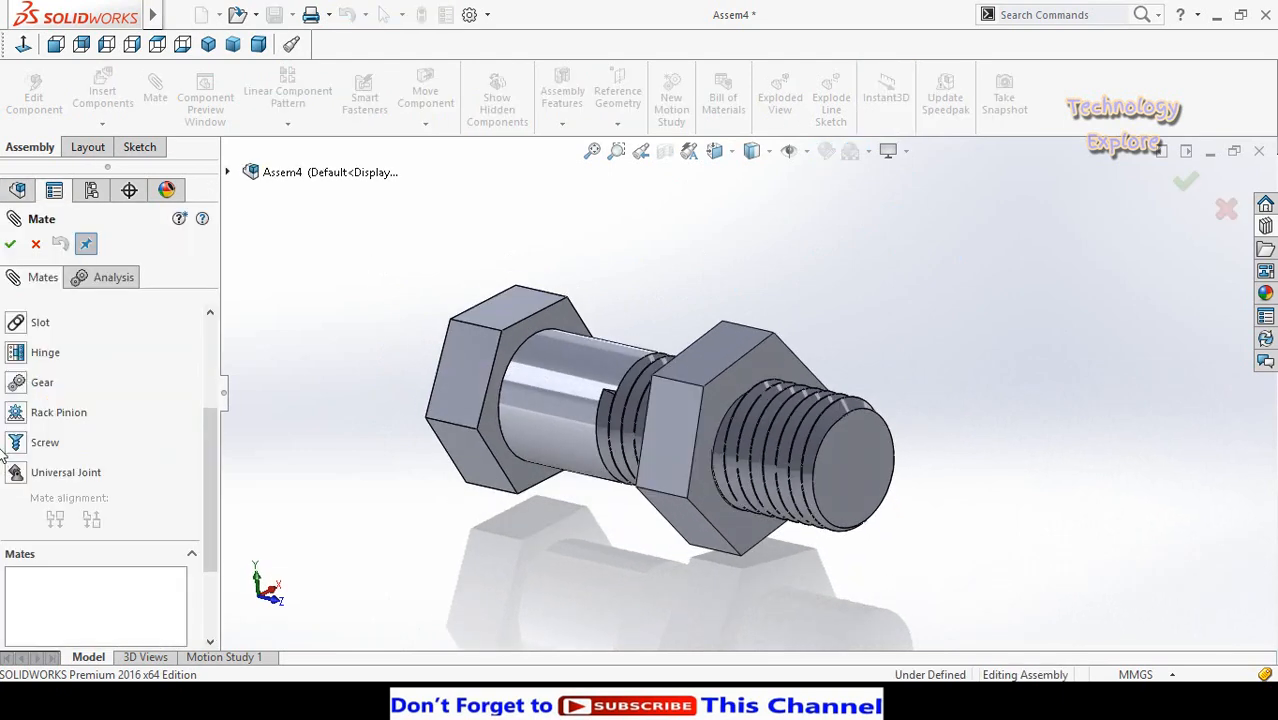
pyautogui.scroll(-3, 198, 517)
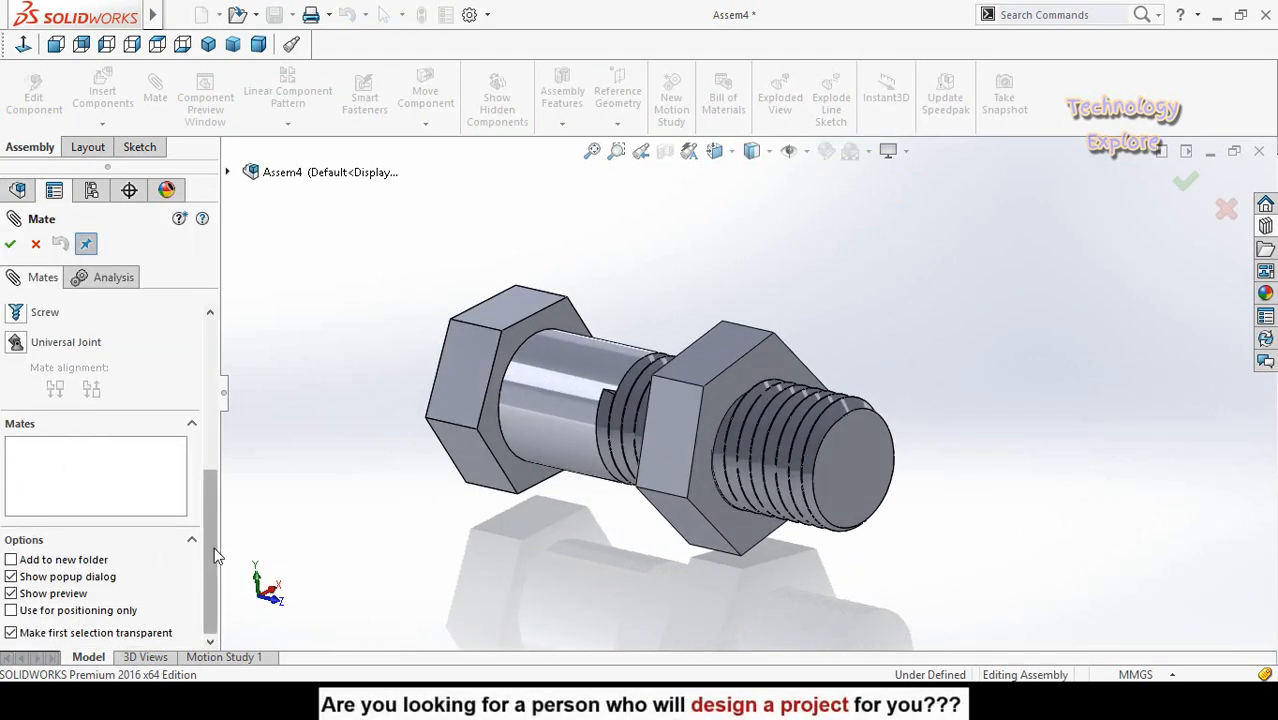
pyautogui.moveTo(215, 556); pyautogui.dragTo(197, 400)
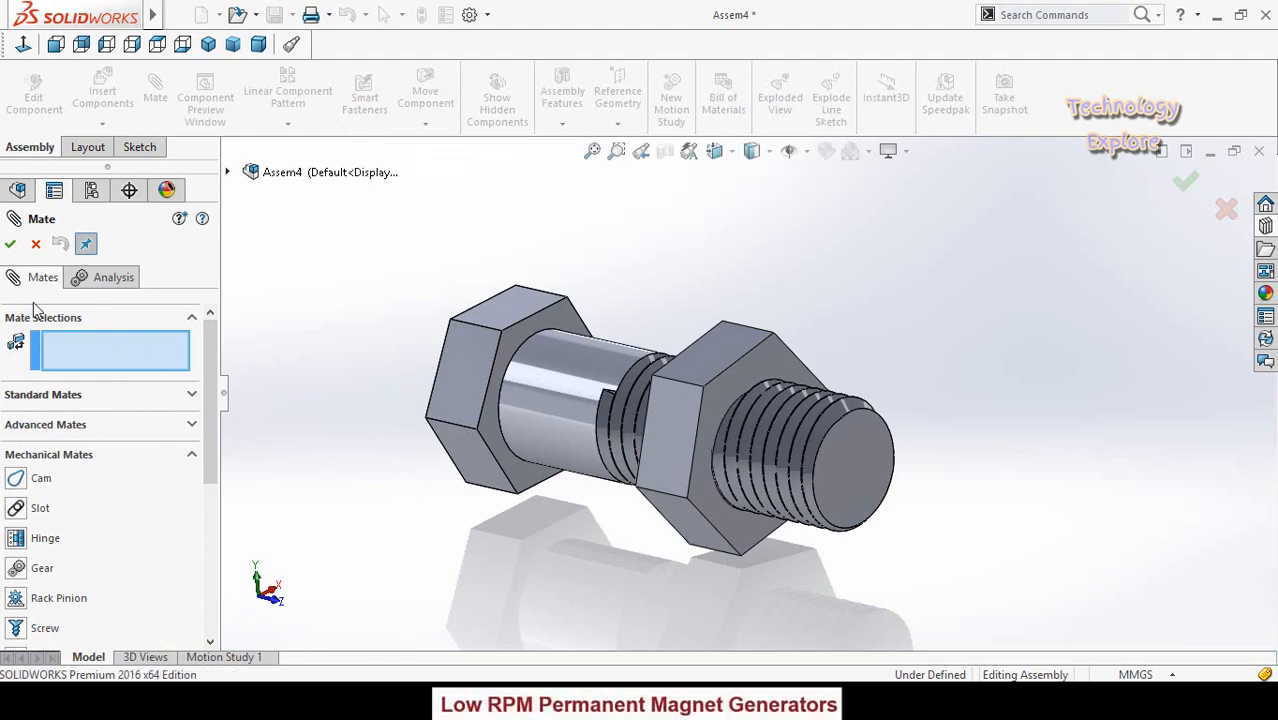
pyautogui.click(34, 245)
pyautogui.moveTo(415, 389); pyautogui.dragTo(476, 460, button='middle')
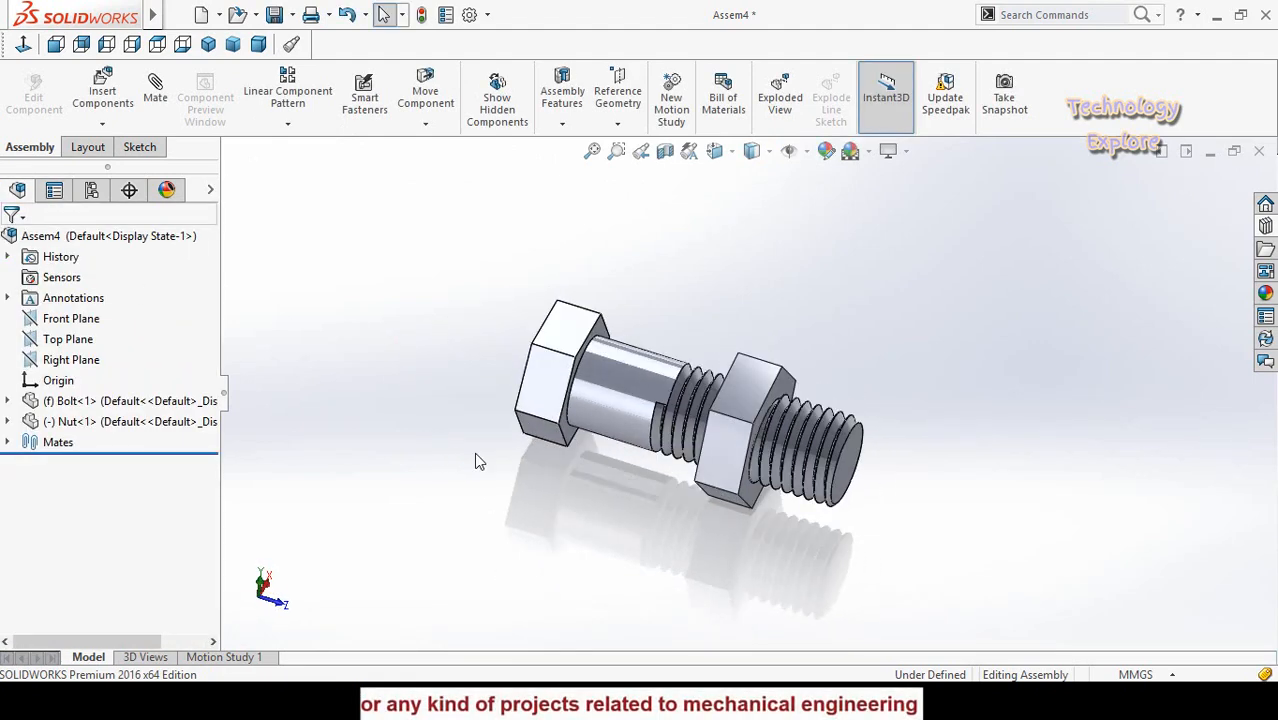
pyautogui.click(288, 125)
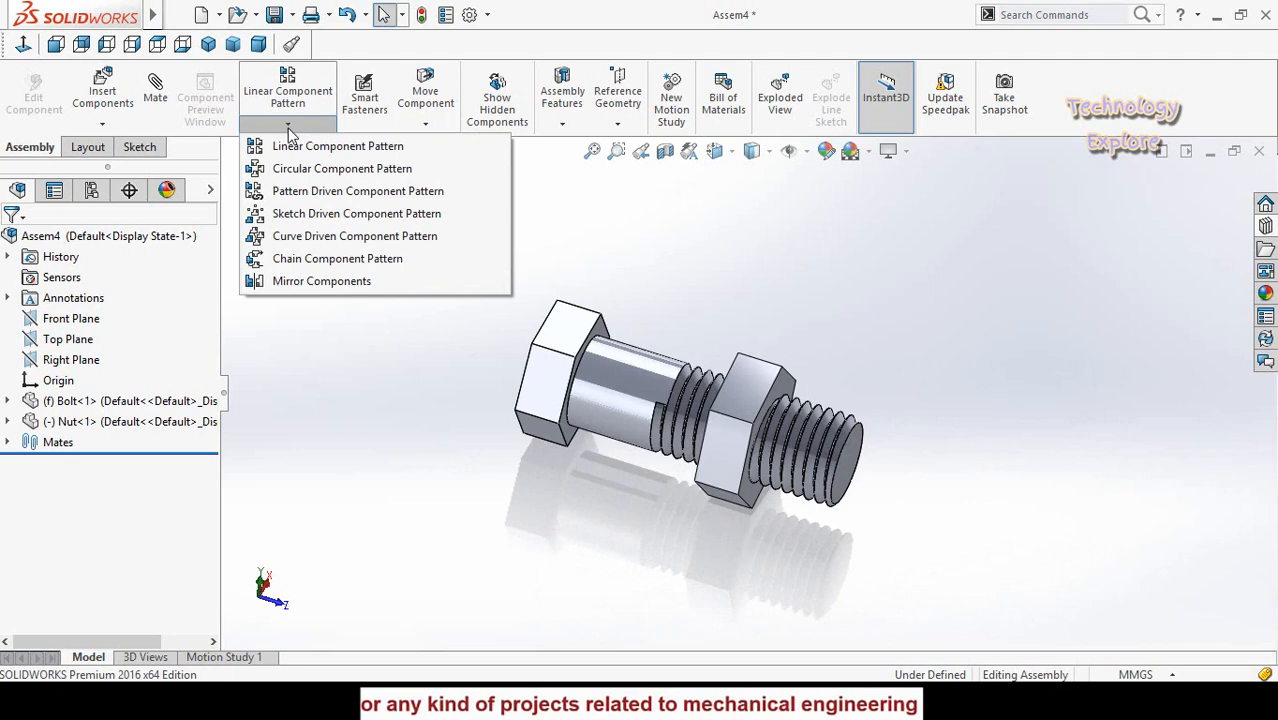
pyautogui.click(392, 388)
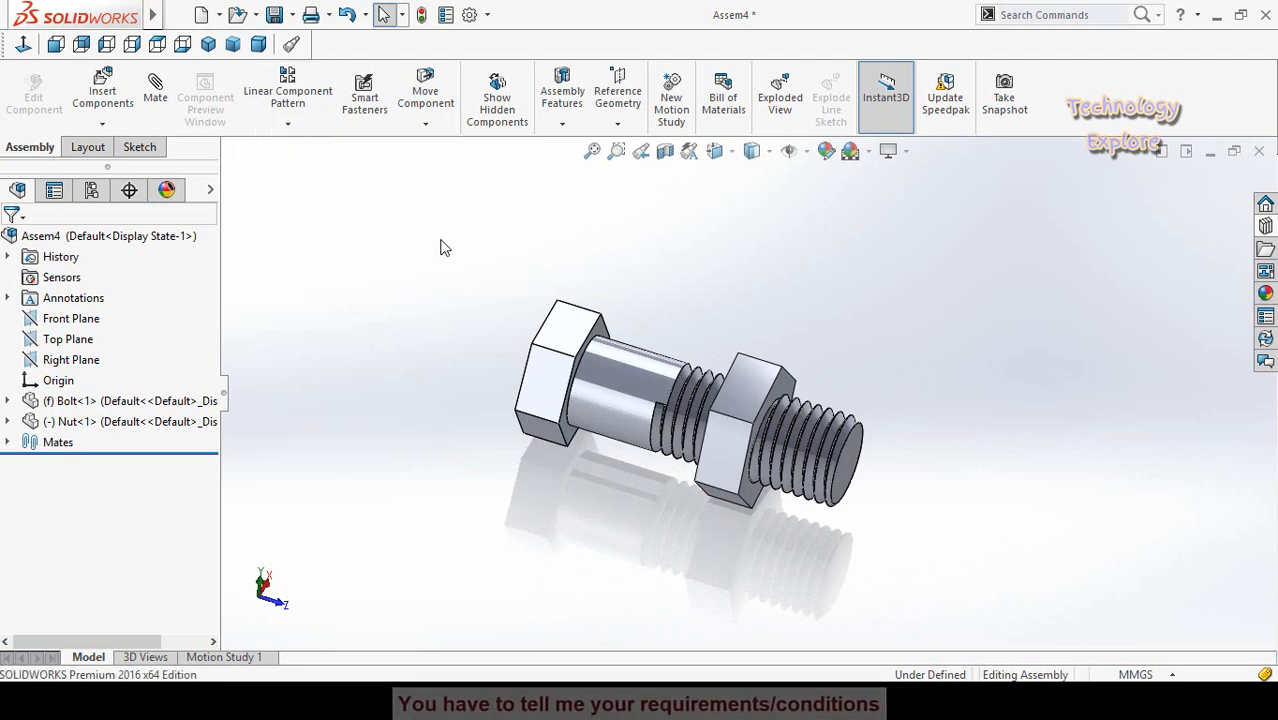
pyautogui.moveTo(442, 245); pyautogui.dragTo(670, 287, button='middle')
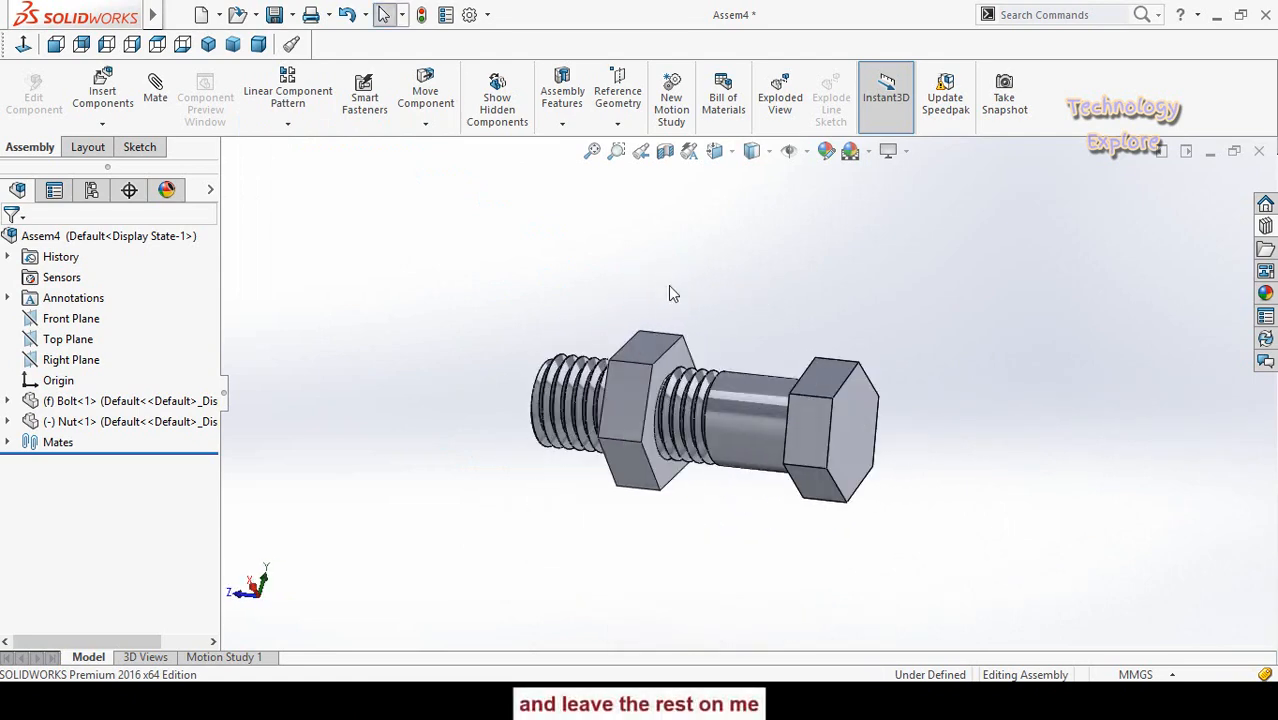
pyautogui.scroll(-3, 733, 422)
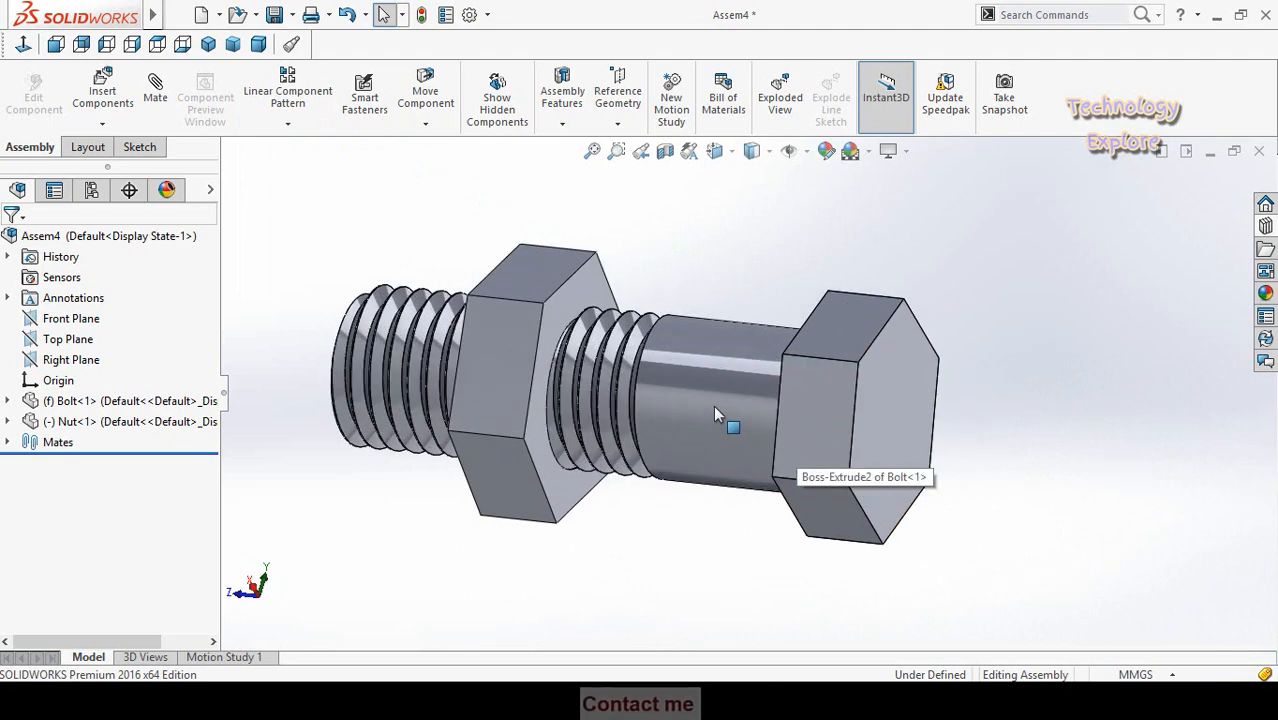